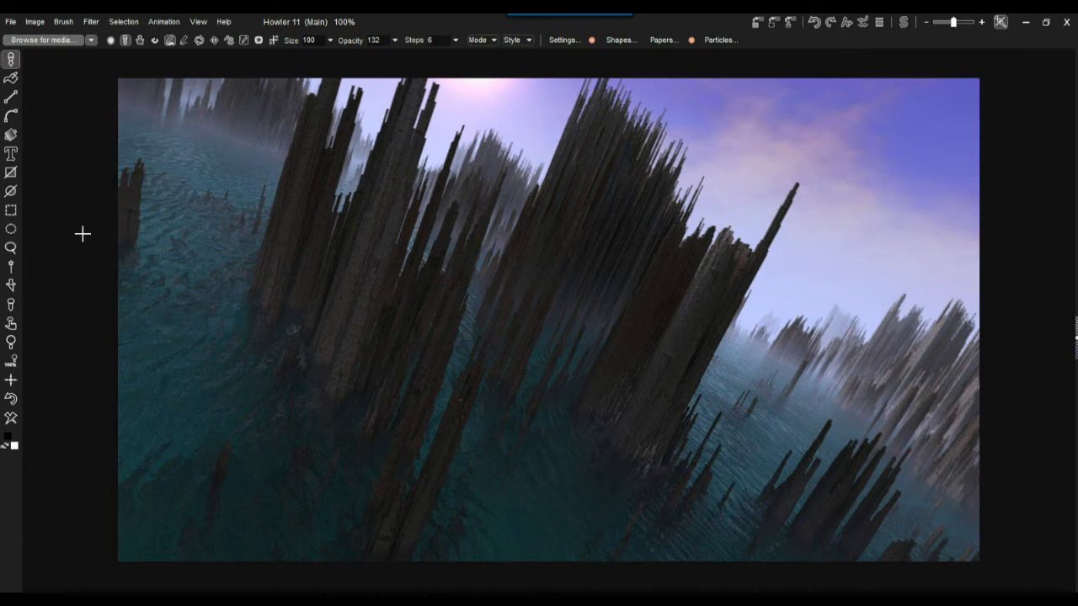
# Render a Gems texture over the image with size 200, subscale 100 and Invert enabled
pyautogui.click(93, 23)
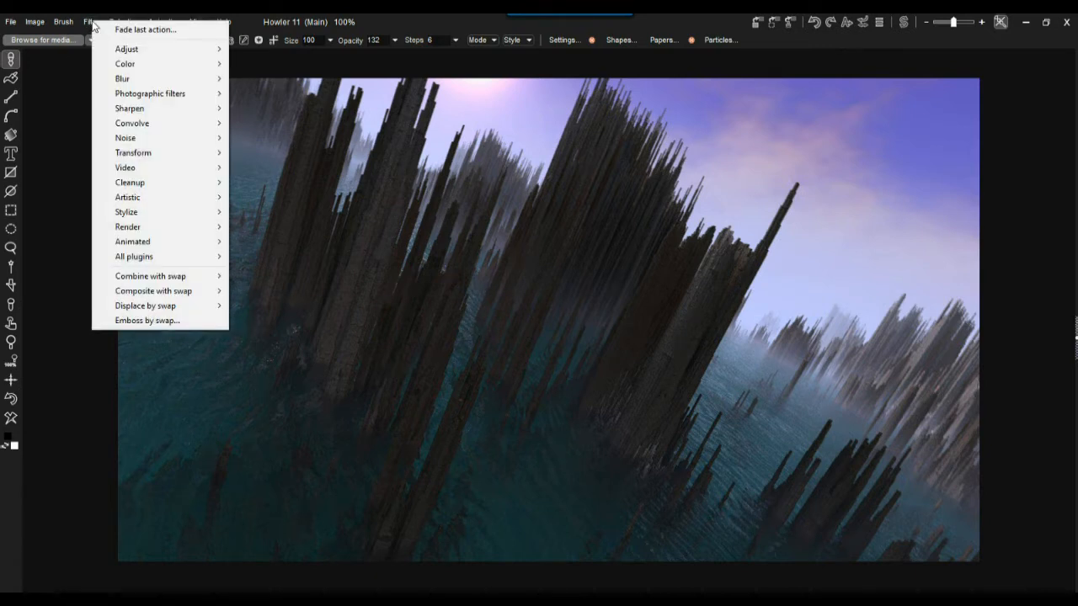
pyautogui.moveTo(126, 111)
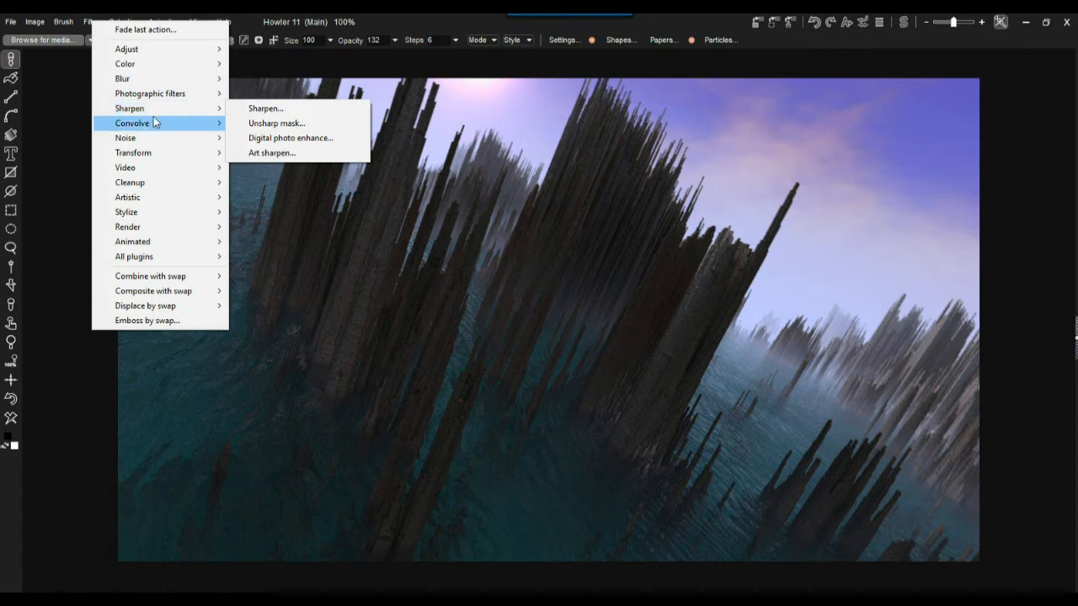
pyautogui.moveTo(166, 138)
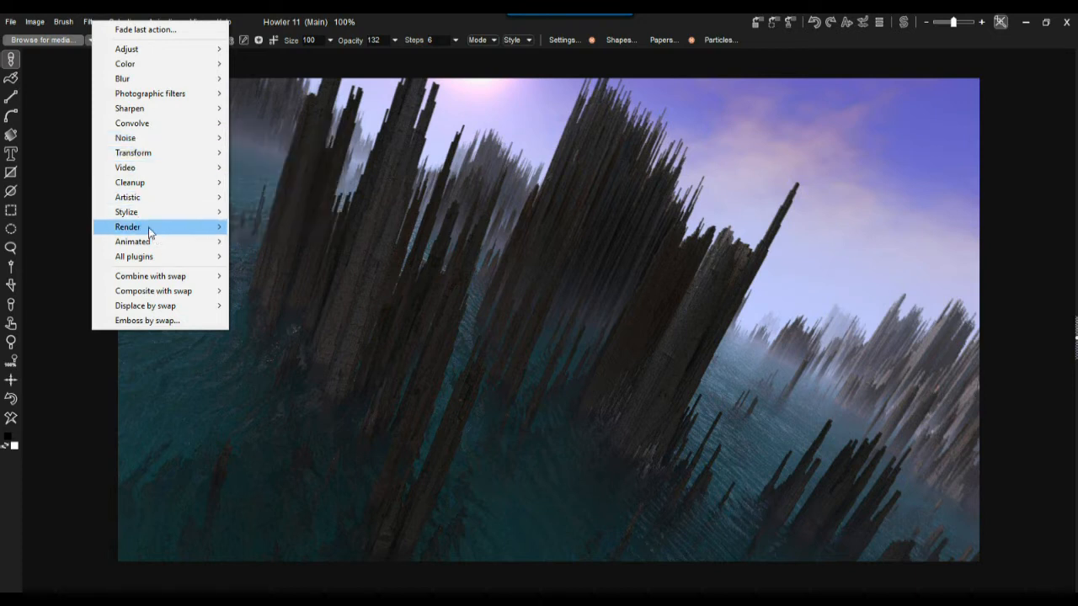
pyautogui.moveTo(144, 228)
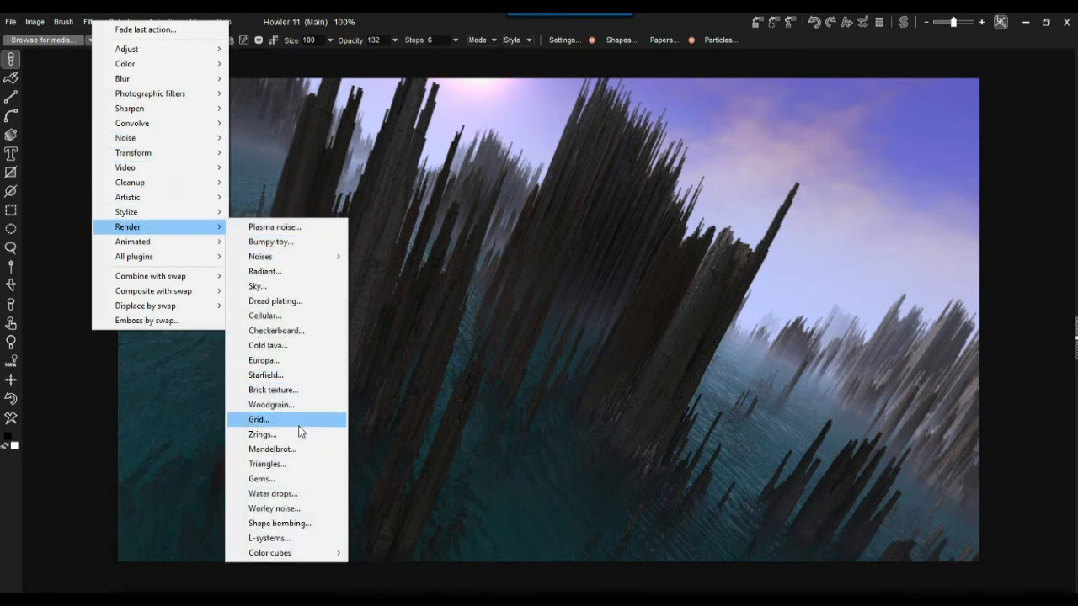
pyautogui.click(261, 478)
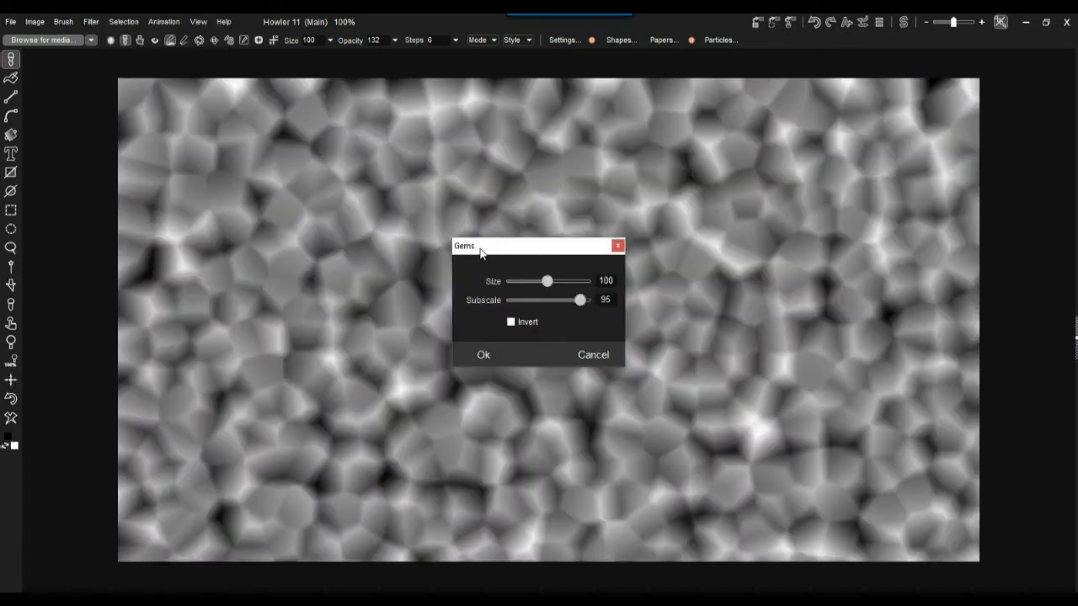
pyautogui.click(581, 282)
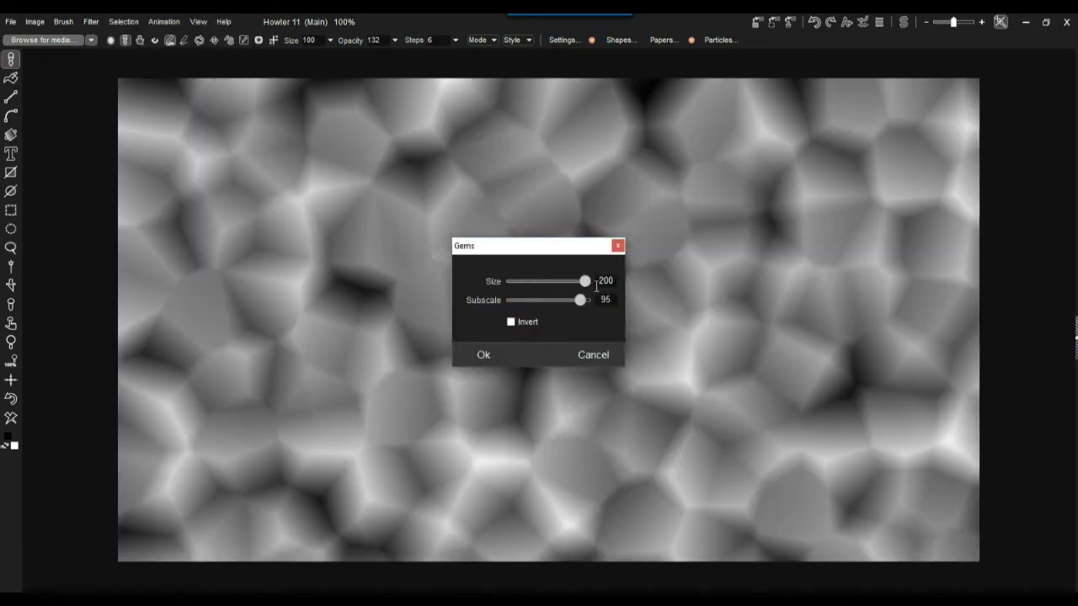
pyautogui.moveTo(581, 305)
pyautogui.mouseDown()
pyautogui.moveTo(549, 301)
pyautogui.moveTo(598, 300)
pyautogui.mouseUp()
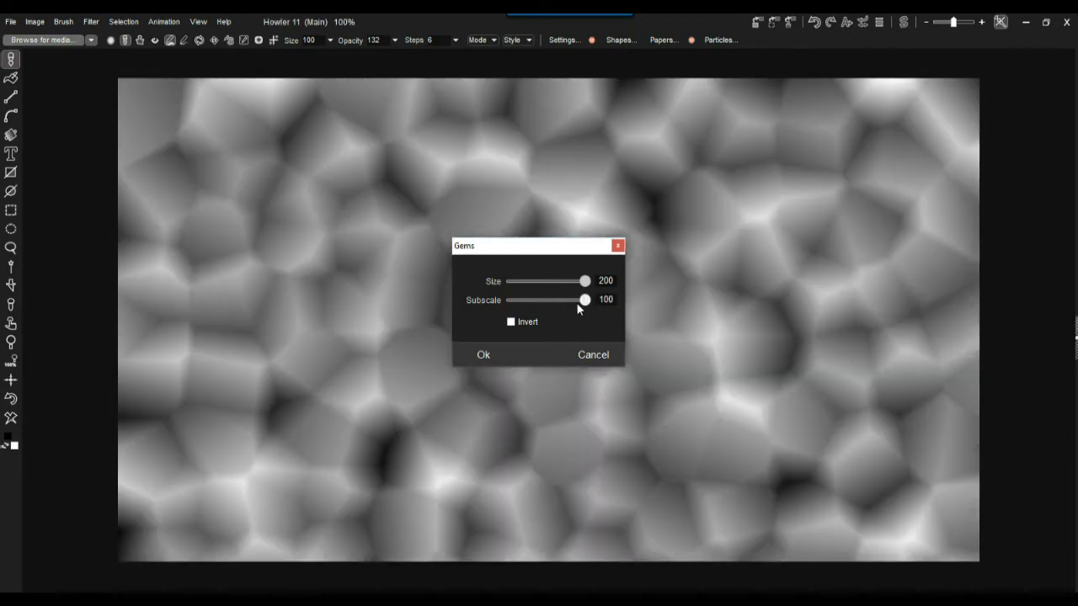
pyautogui.click(511, 323)
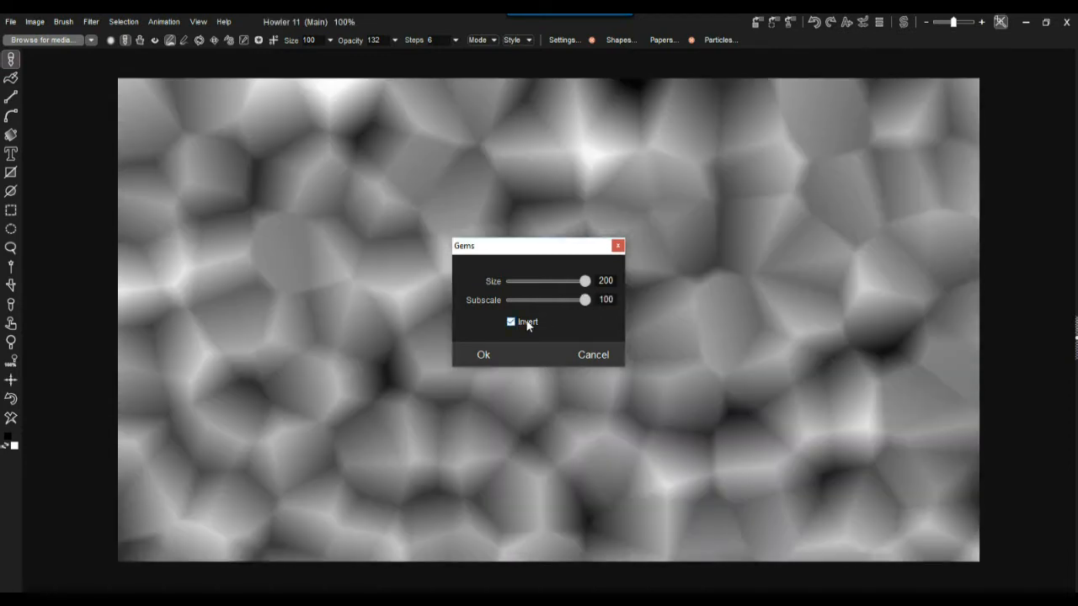
pyautogui.click(480, 354)
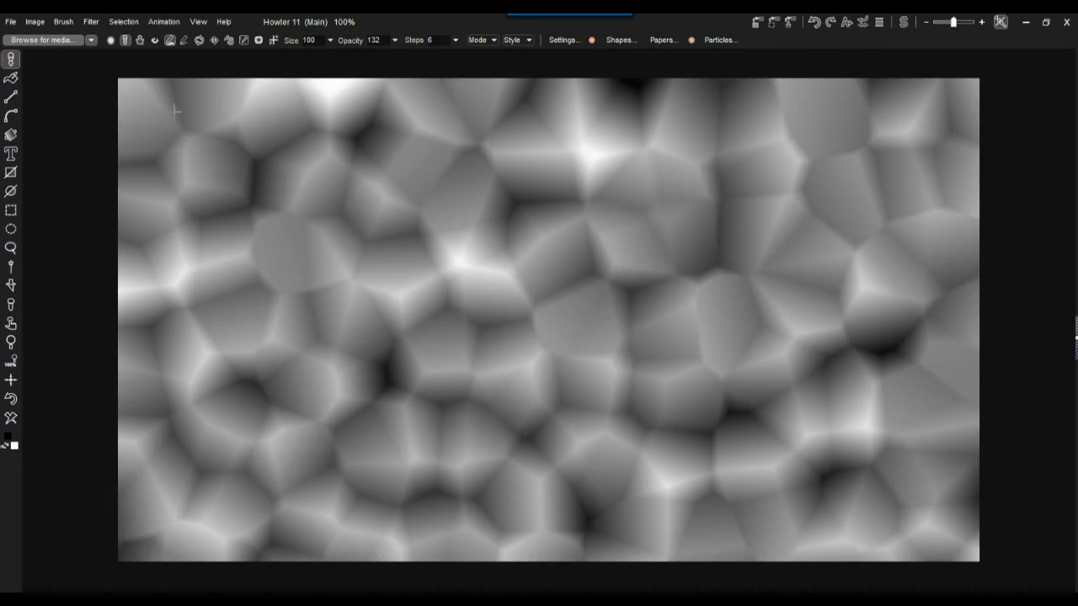
# Apply a strong Gaussian blur to the gems texture to soften its hard cell edges
pyautogui.click(94, 23)
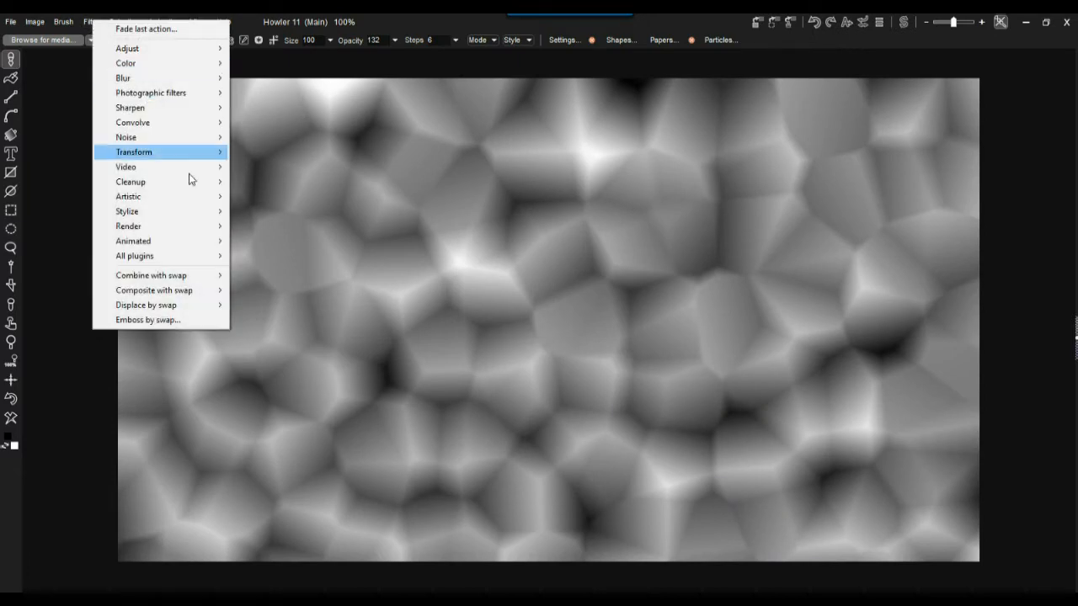
pyautogui.click(152, 76)
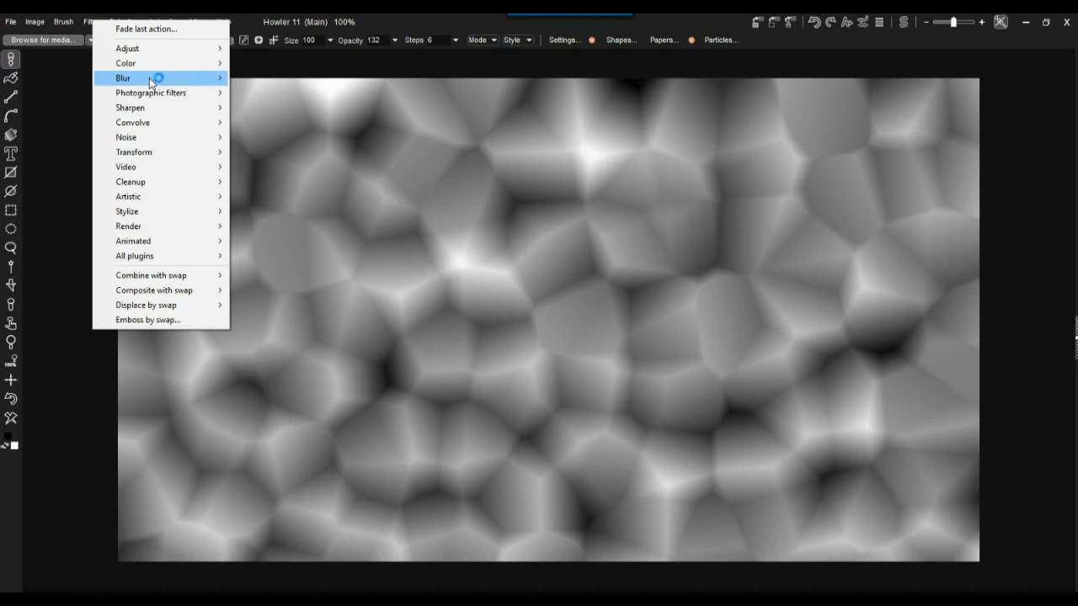
pyautogui.click(280, 111)
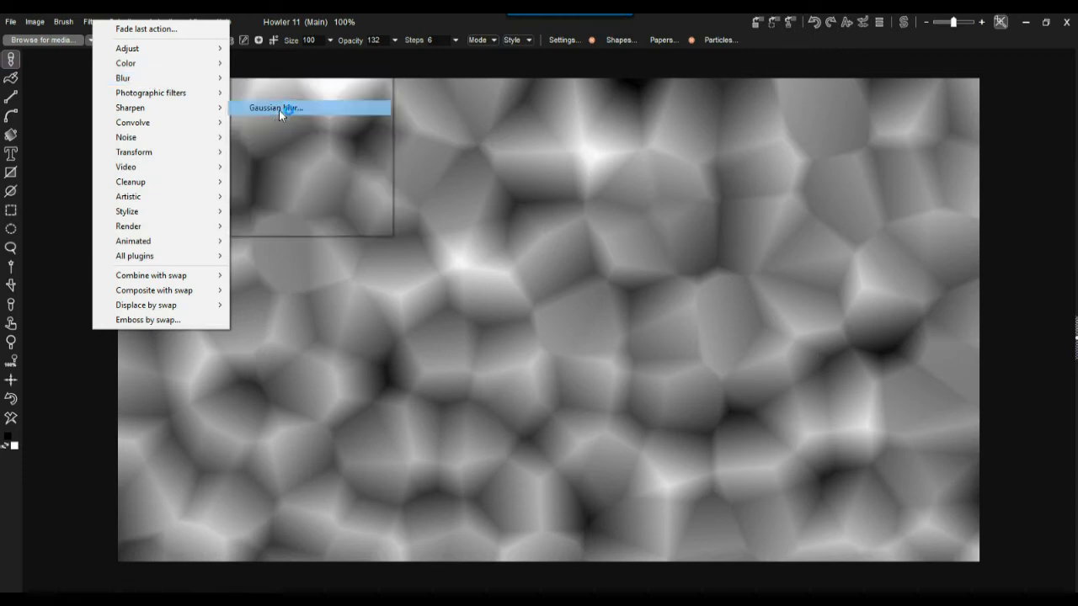
pyautogui.moveTo(493, 282); pyautogui.dragTo(529, 280)
pyautogui.click(492, 381)
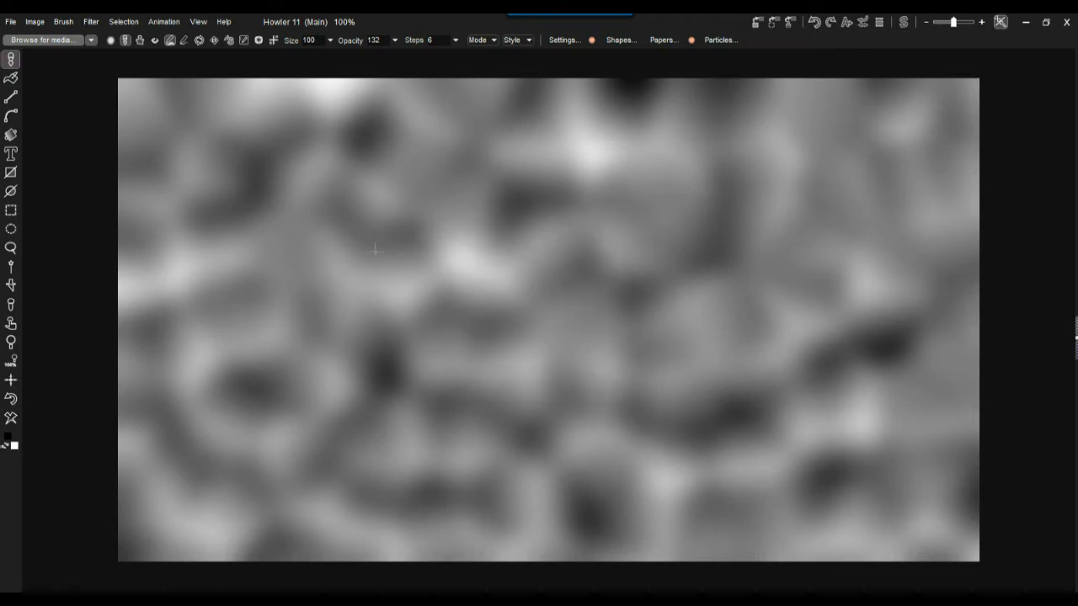
# Reduce the brightness and contrast of the blurred texture with the Value adjustment
pyautogui.click(92, 23)
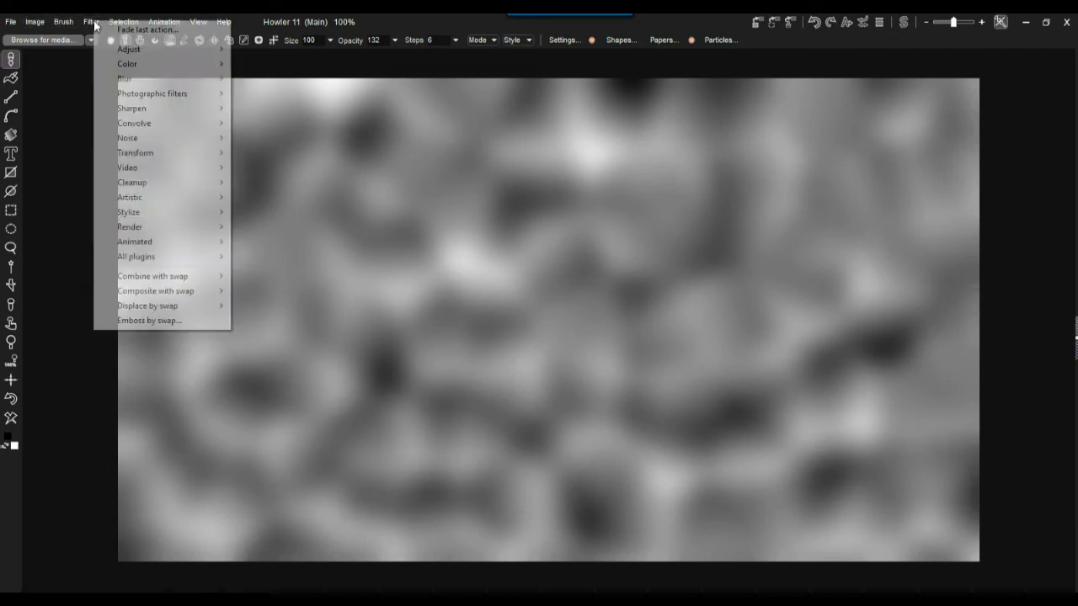
pyautogui.moveTo(176, 56)
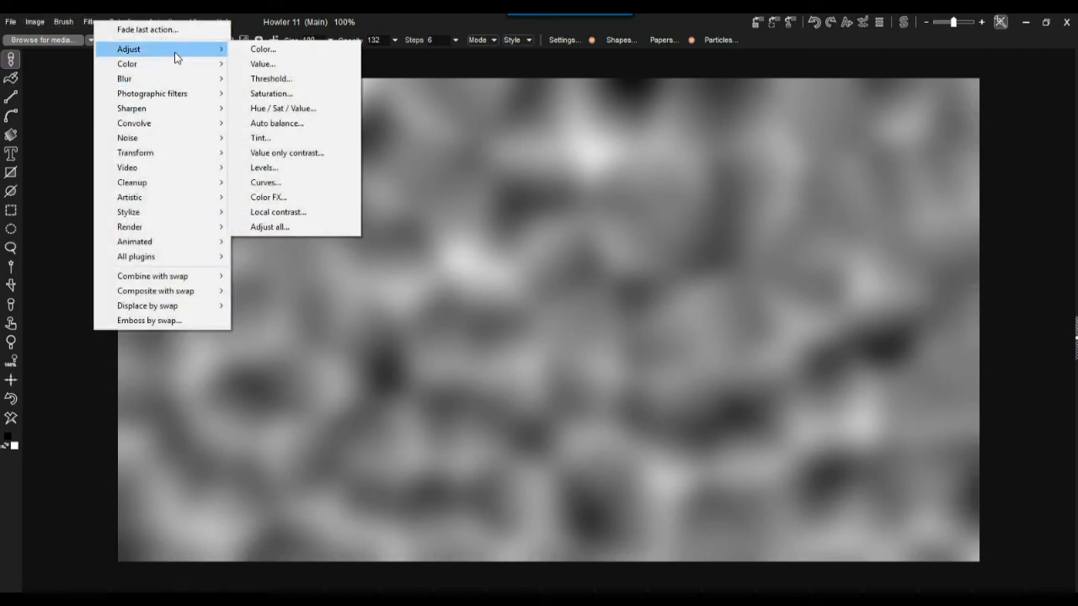
pyautogui.click(277, 64)
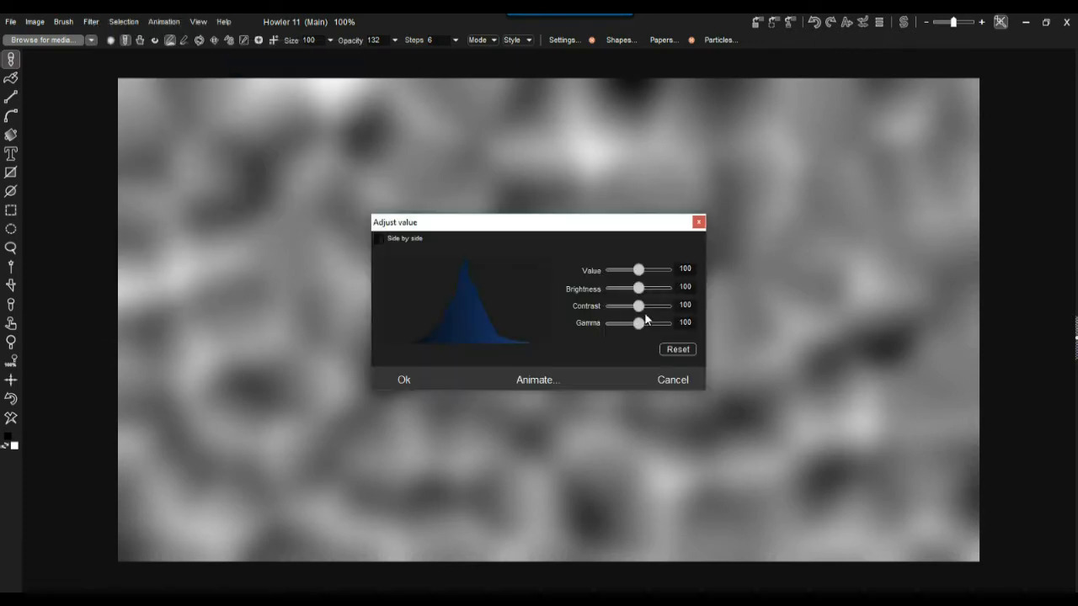
pyautogui.moveTo(638, 310)
pyautogui.mouseDown()
pyautogui.moveTo(612, 308)
pyautogui.moveTo(635, 292)
pyautogui.mouseUp()
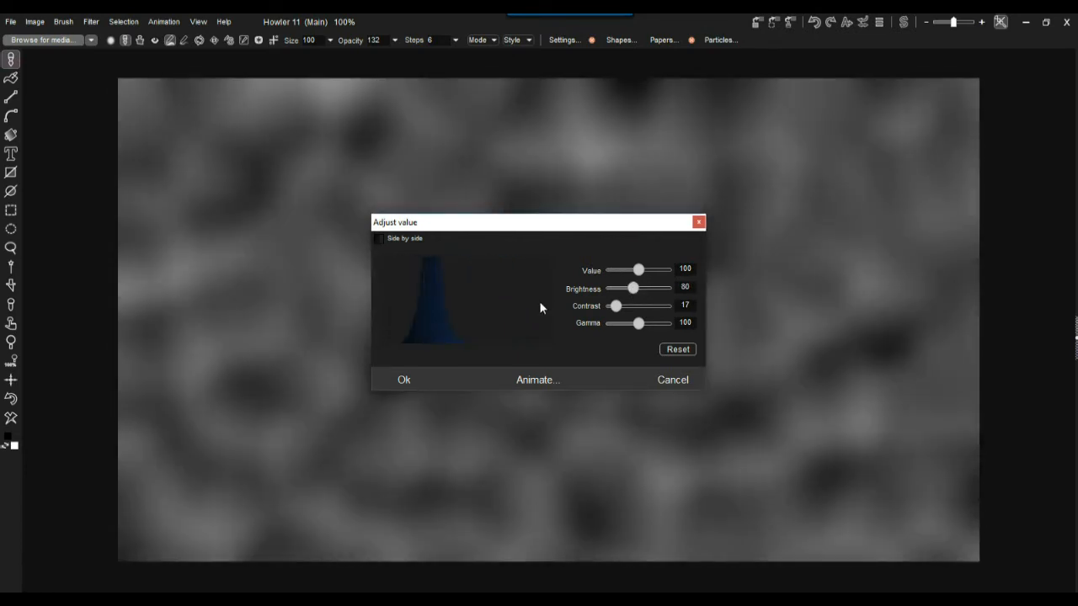
pyautogui.moveTo(637, 293); pyautogui.dragTo(636, 289)
pyautogui.click(399, 379)
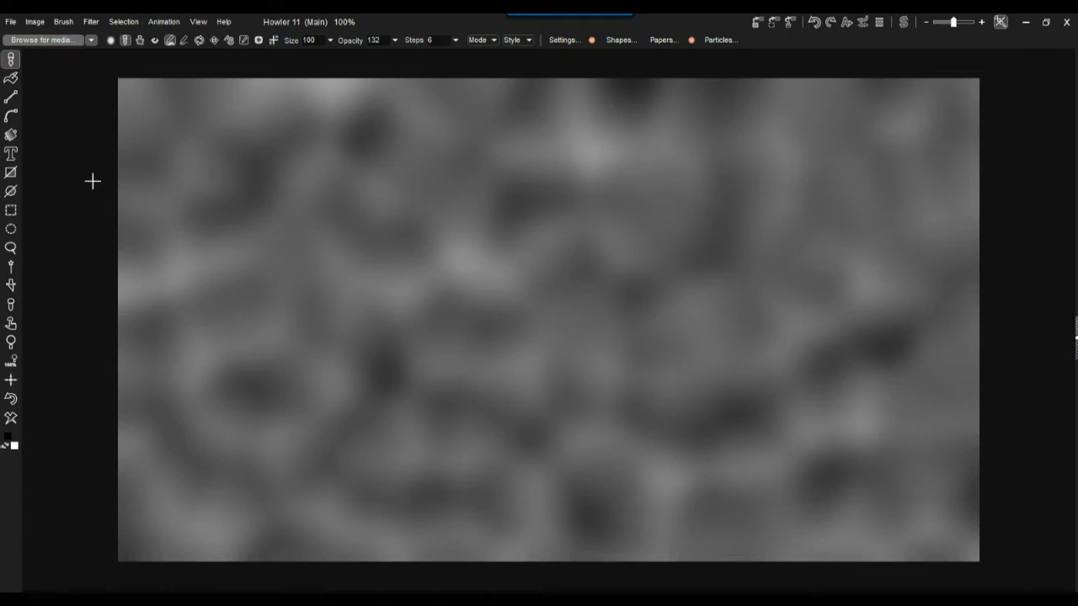
# Choose the circular gradient tool and open the gradient sweep editor beside the image, showing the black-to-white sweep
pyautogui.rightClick(12, 136)
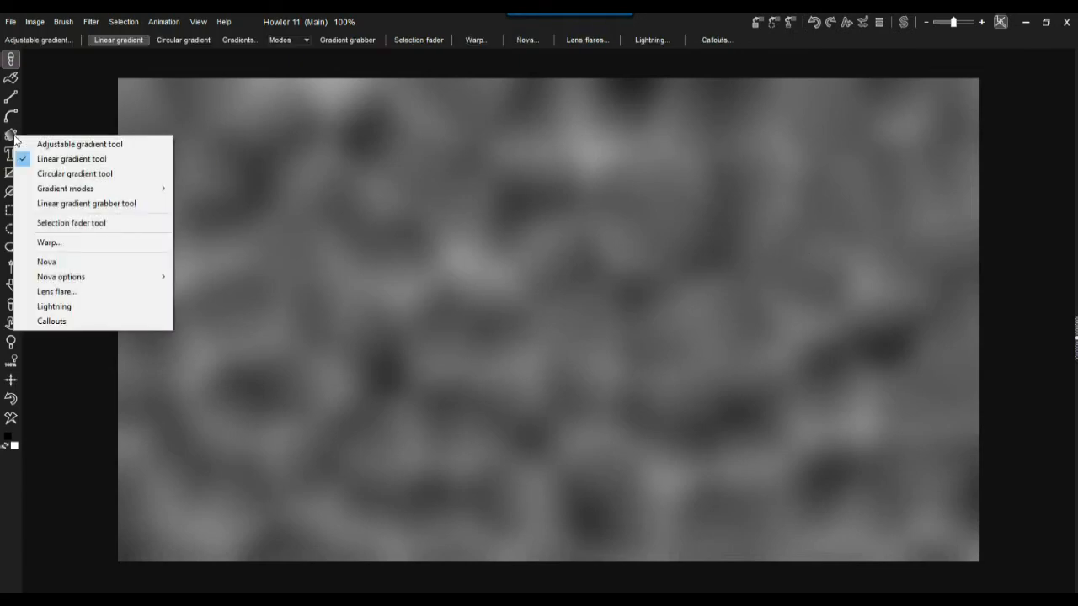
pyautogui.click(72, 174)
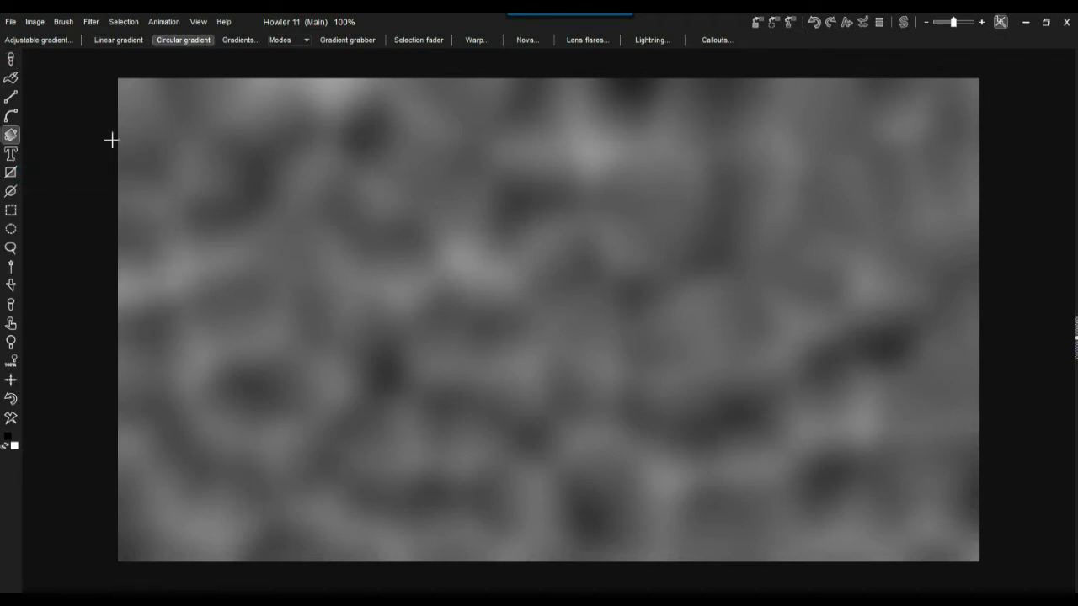
pyautogui.click(240, 41)
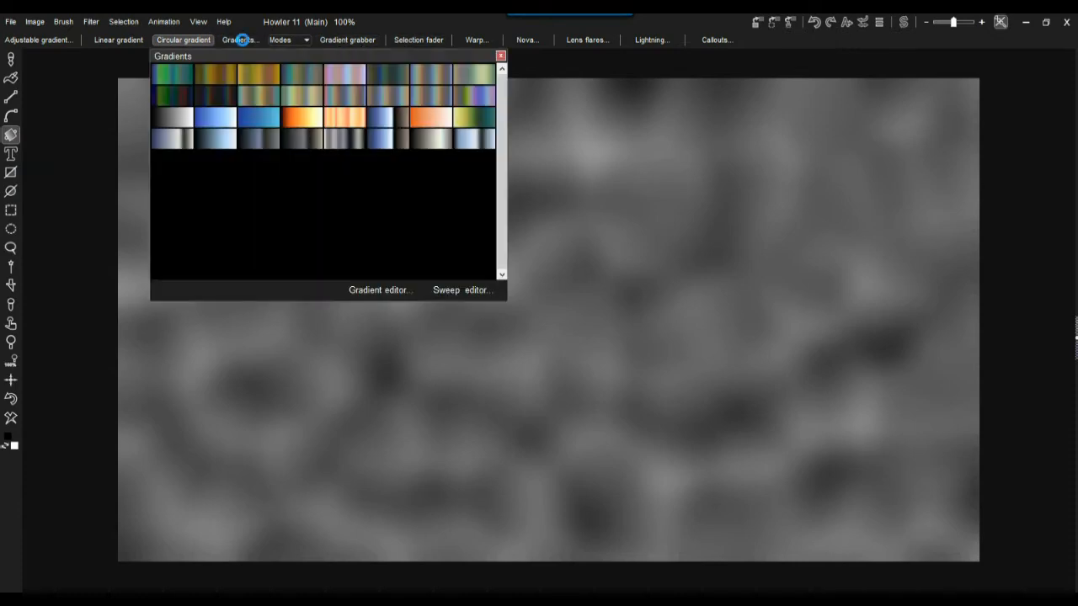
pyautogui.click(451, 290)
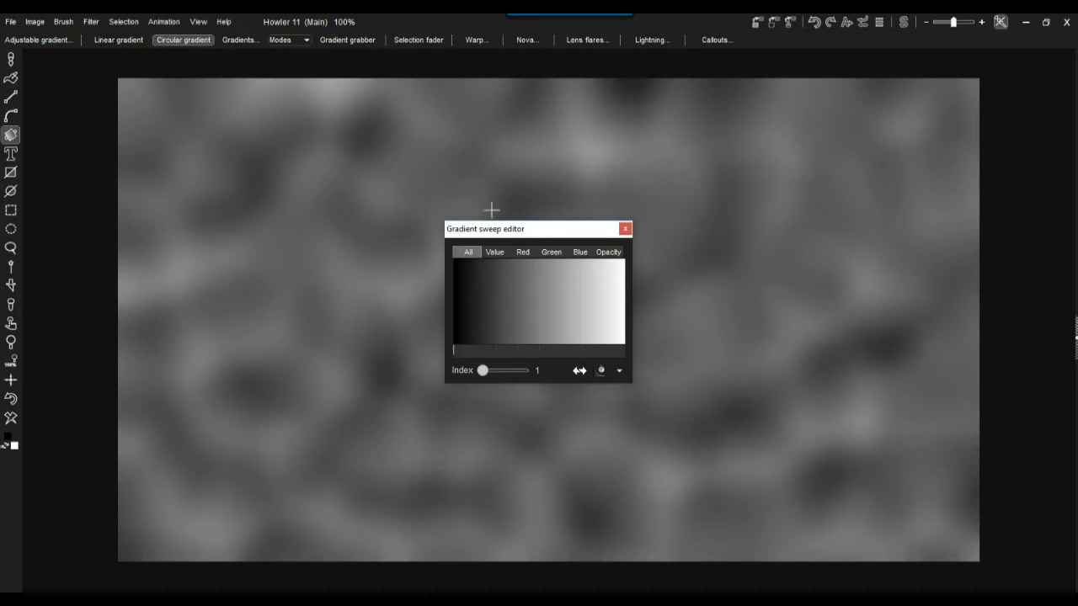
pyautogui.moveTo(539, 227); pyautogui.dragTo(122, 236)
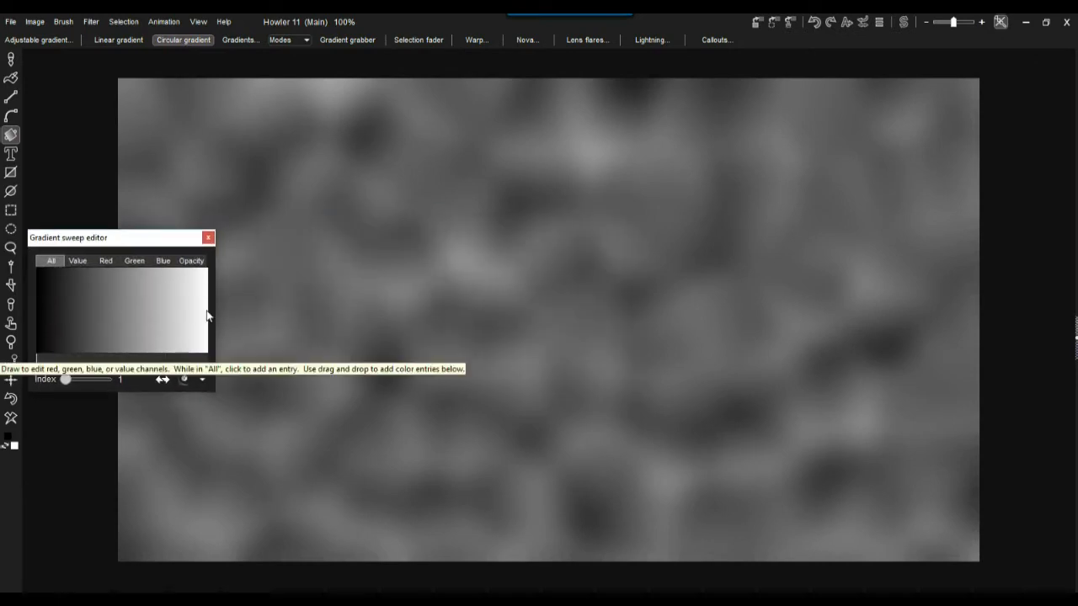
# Set the gradient mode to Multiply and apply a circular gradient from beyond the image's upper-left corner toward its lower-right area
pyautogui.click(306, 40)
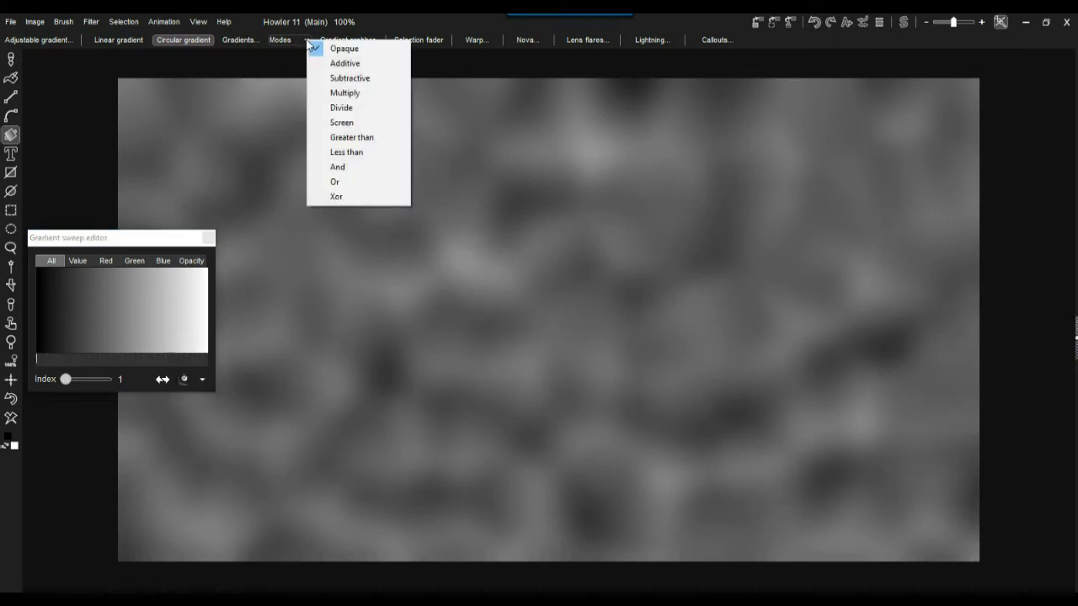
pyautogui.click(342, 94)
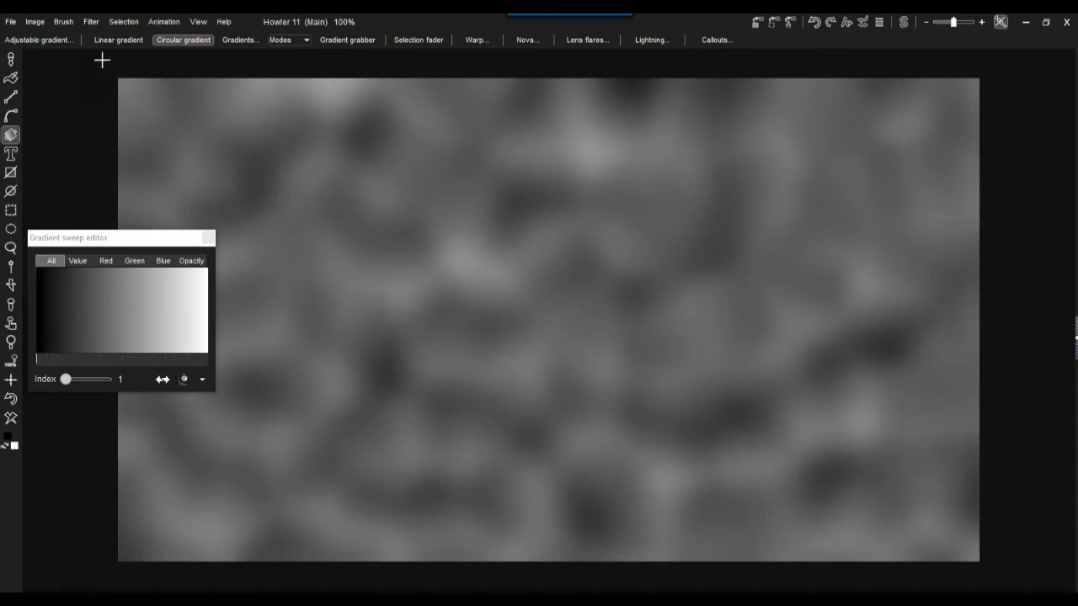
pyautogui.moveTo(93, 66); pyautogui.dragTo(724, 411)
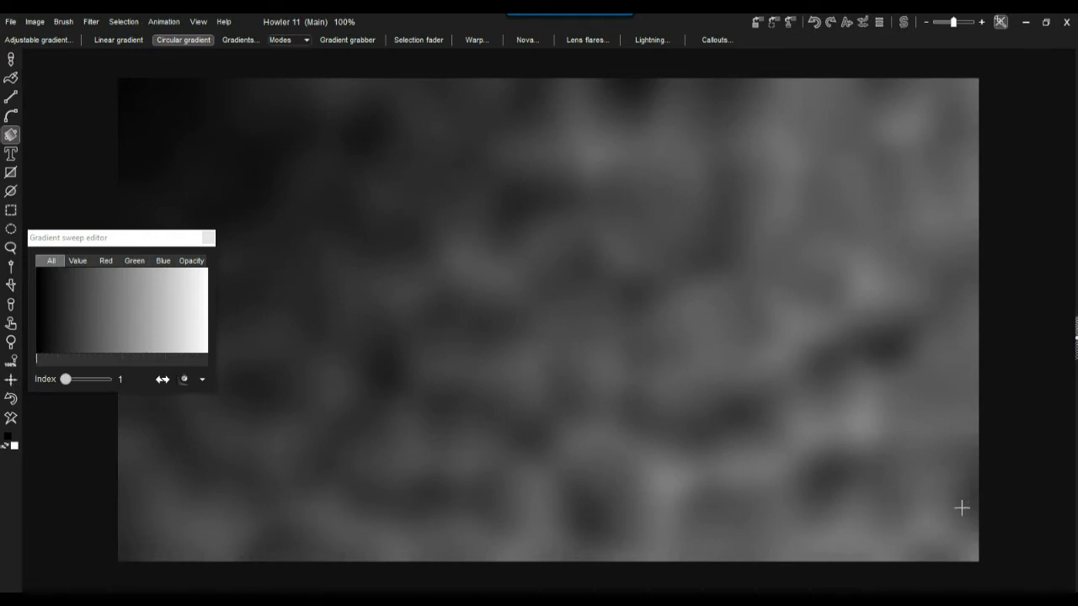
# Expand the image's dynamic range and multiply a second circular gradient from beyond the upper-left corner toward the lower-right corner
pyautogui.click(38, 24)
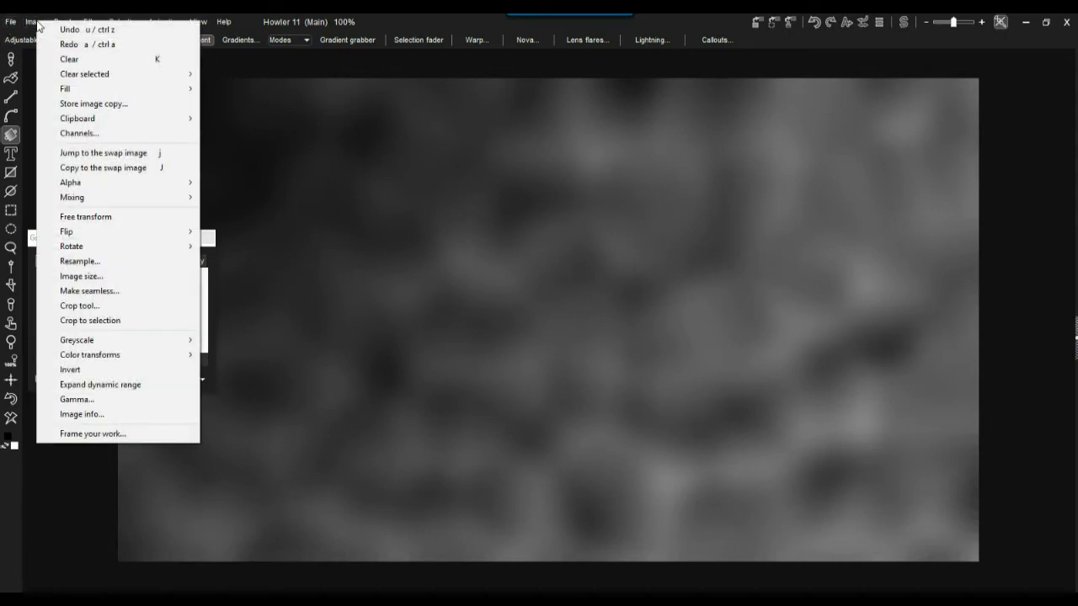
pyautogui.click(122, 388)
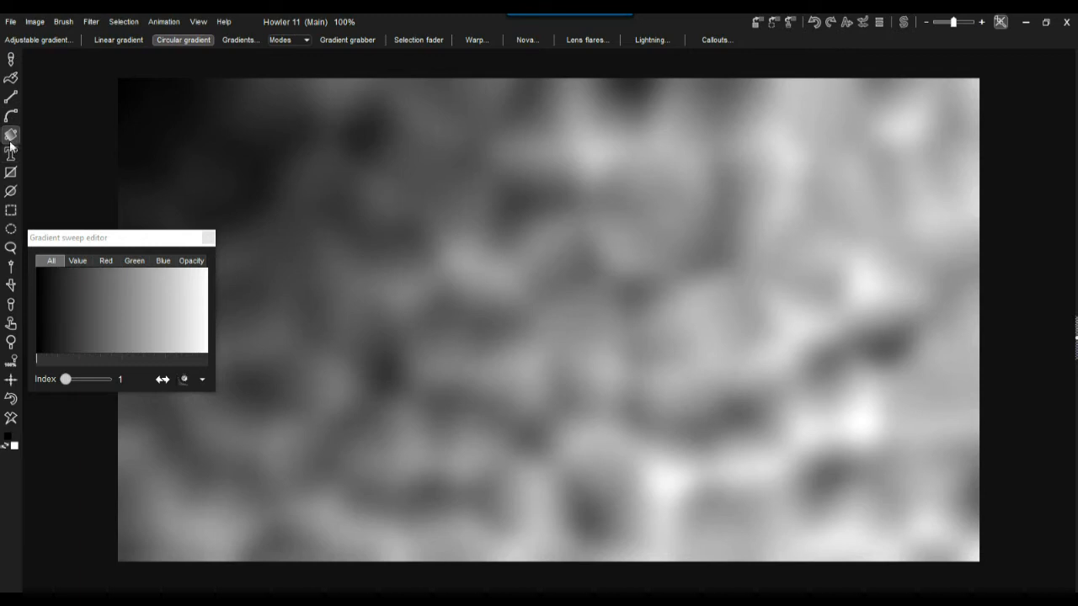
pyautogui.moveTo(79, 69); pyautogui.dragTo(924, 477)
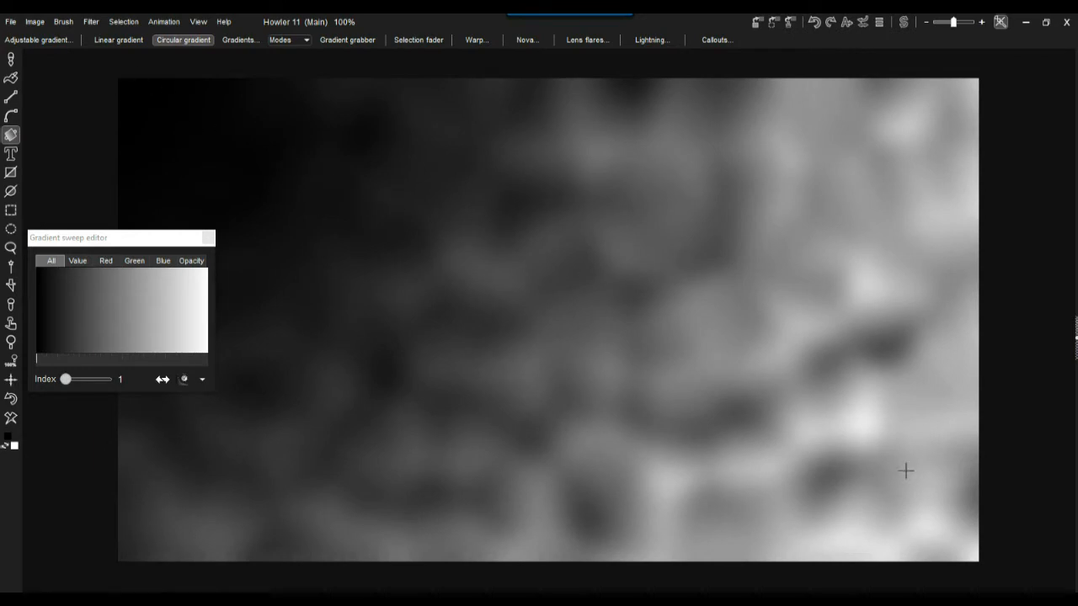
# Make the image seamless at its original size with 19% x and 18% y trim, and store a copy of it
pyautogui.click(36, 23)
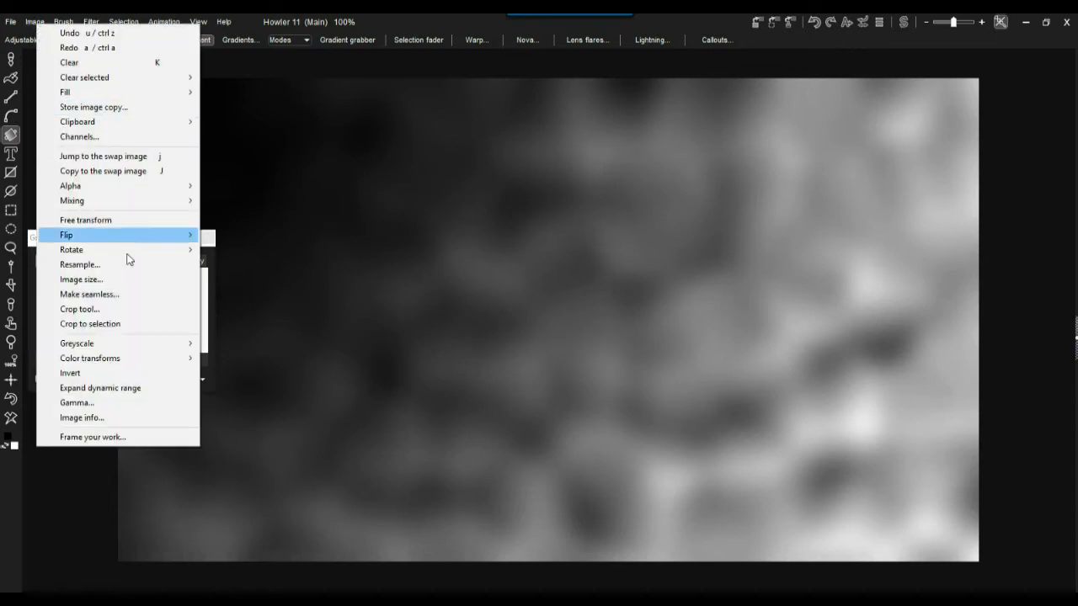
pyautogui.click(115, 296)
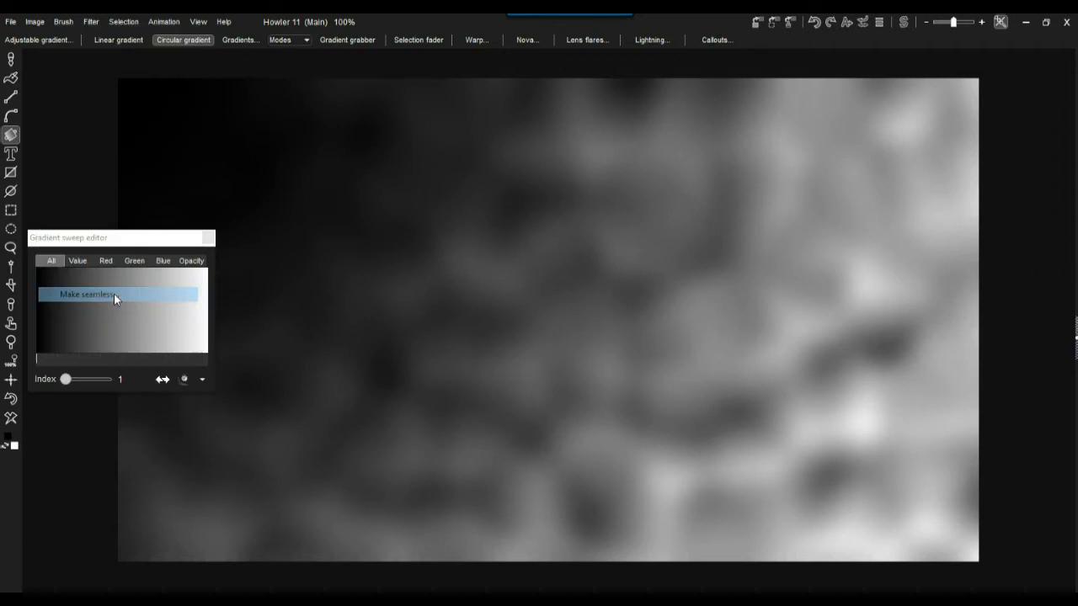
pyautogui.moveTo(633, 293)
pyautogui.mouseDown()
pyautogui.moveTo(649, 293)
pyautogui.moveTo(636, 309)
pyautogui.moveTo(646, 309)
pyautogui.mouseUp()
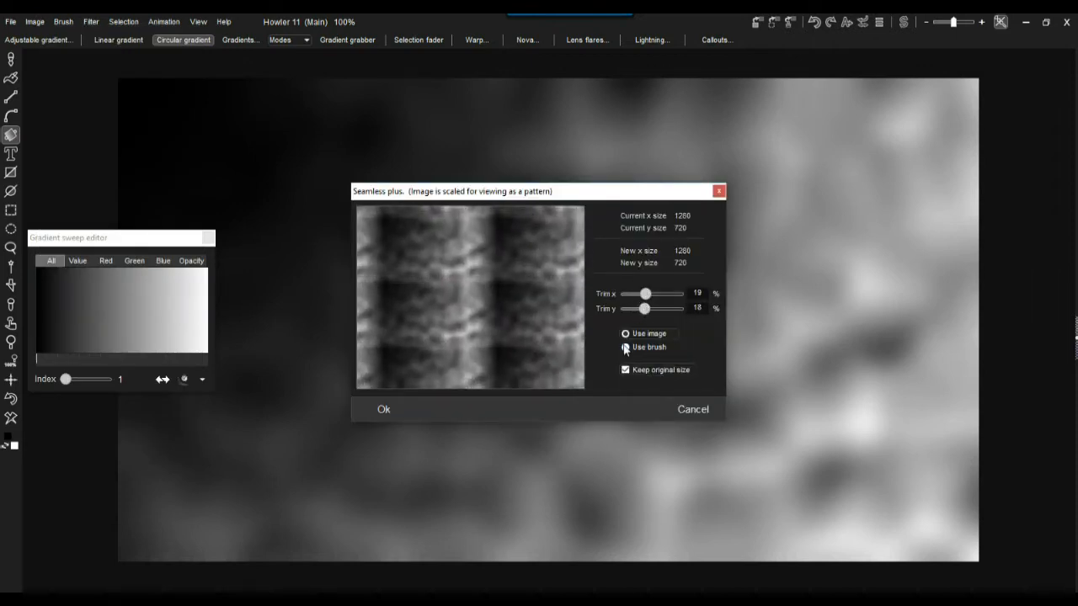
pyautogui.click(384, 407)
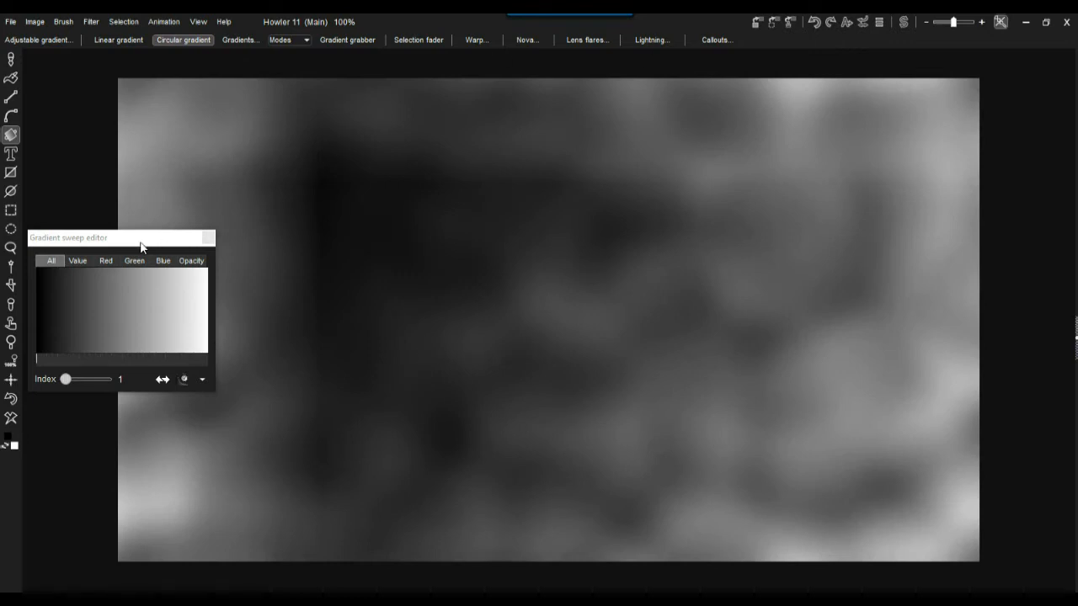
pyautogui.click(208, 238)
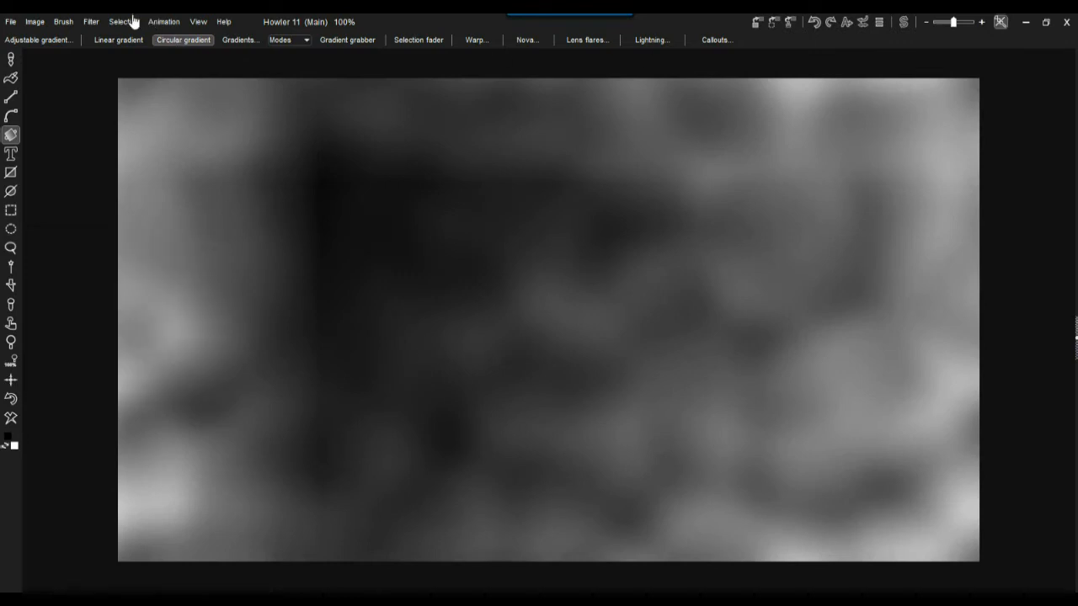
pyautogui.click(758, 25)
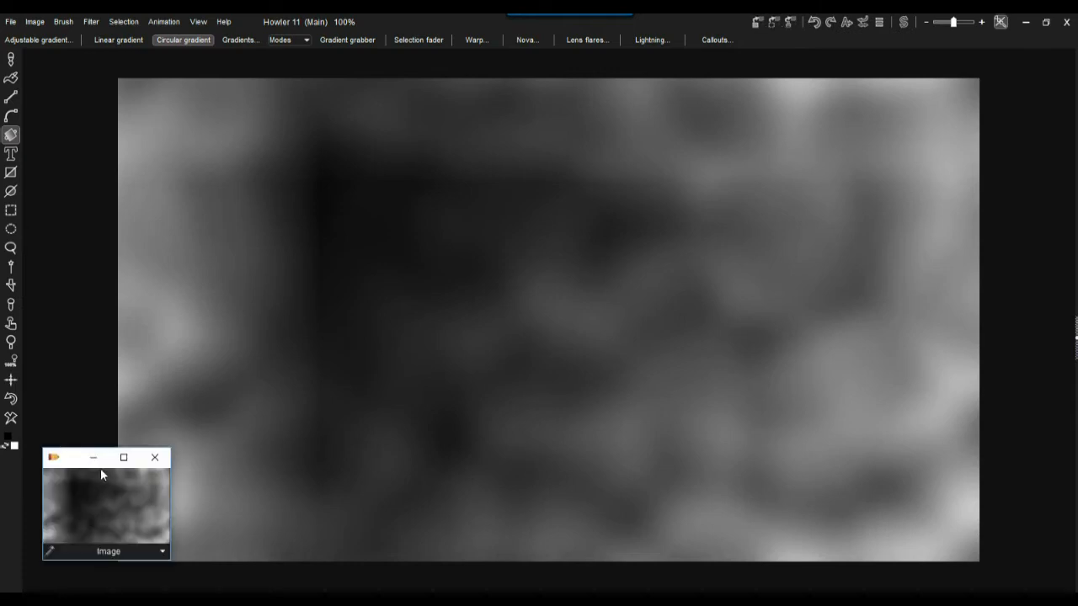
# Open the Puppy Ray GPU renderer for the seamless grayscale image, place its dialog beside the image and show the extended settings
pyautogui.moveTo(61, 466); pyautogui.dragTo(63, 480)
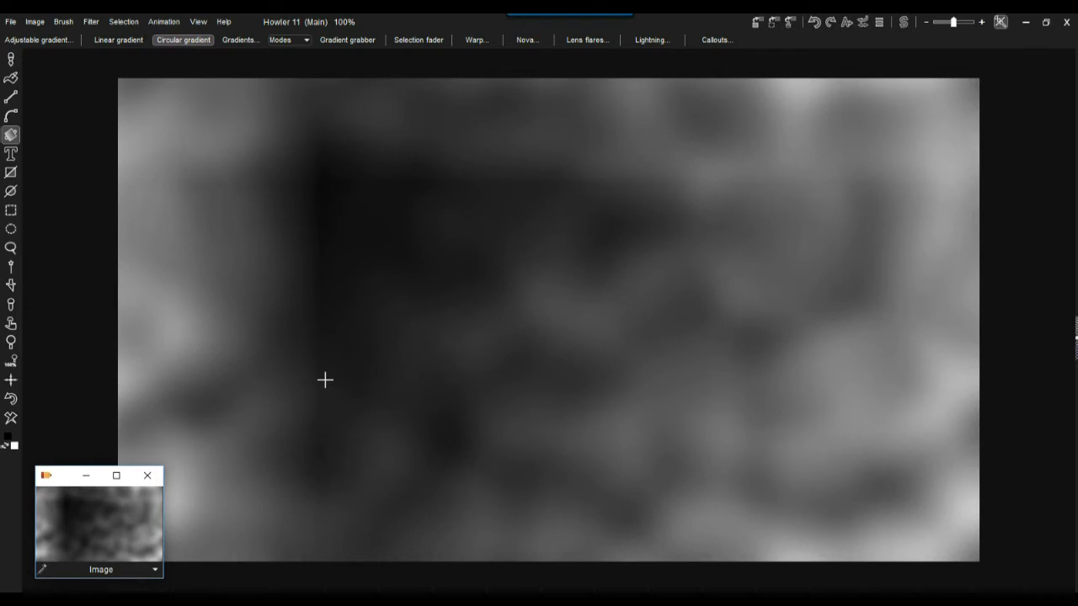
pyautogui.scroll(2, 441, 310)
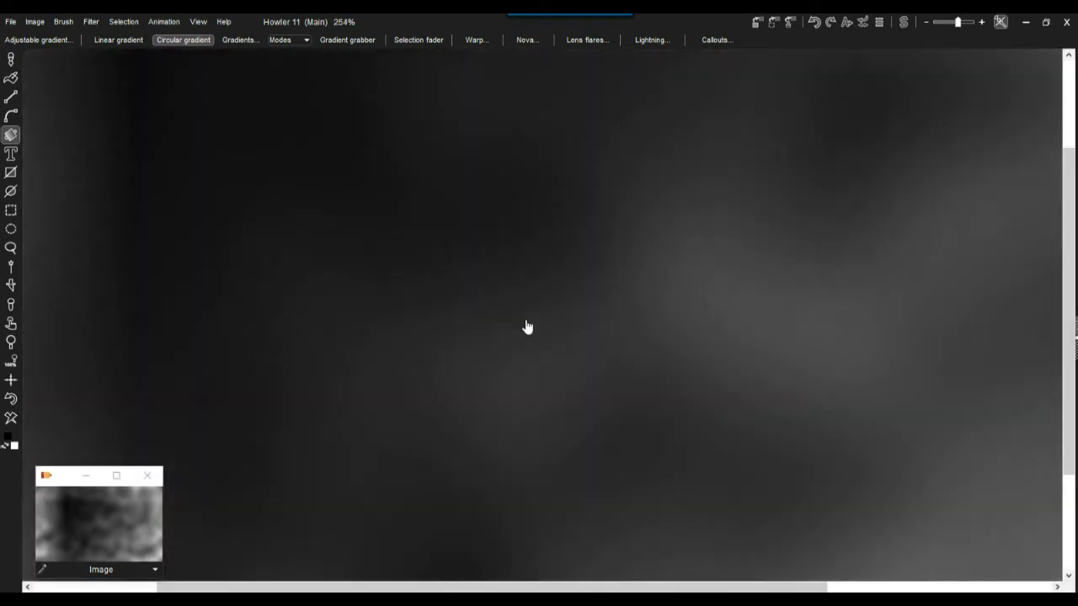
pyautogui.scroll(-3, 522, 325)
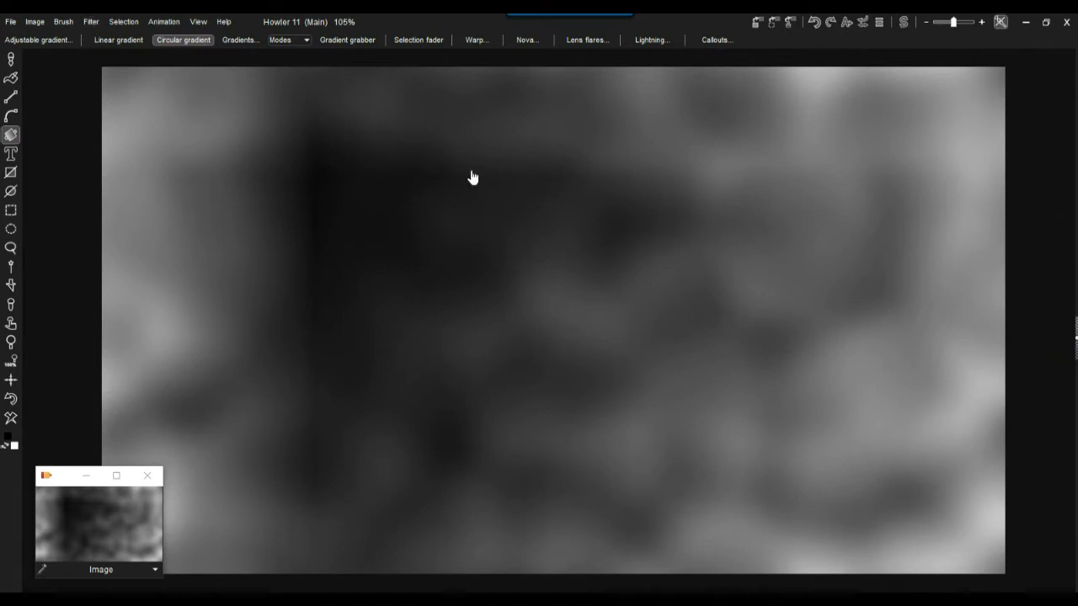
pyautogui.scroll(-1, 455, 177)
pyautogui.scroll(-1, 453, 176)
pyautogui.moveTo(421, 174); pyautogui.dragTo(573, 140)
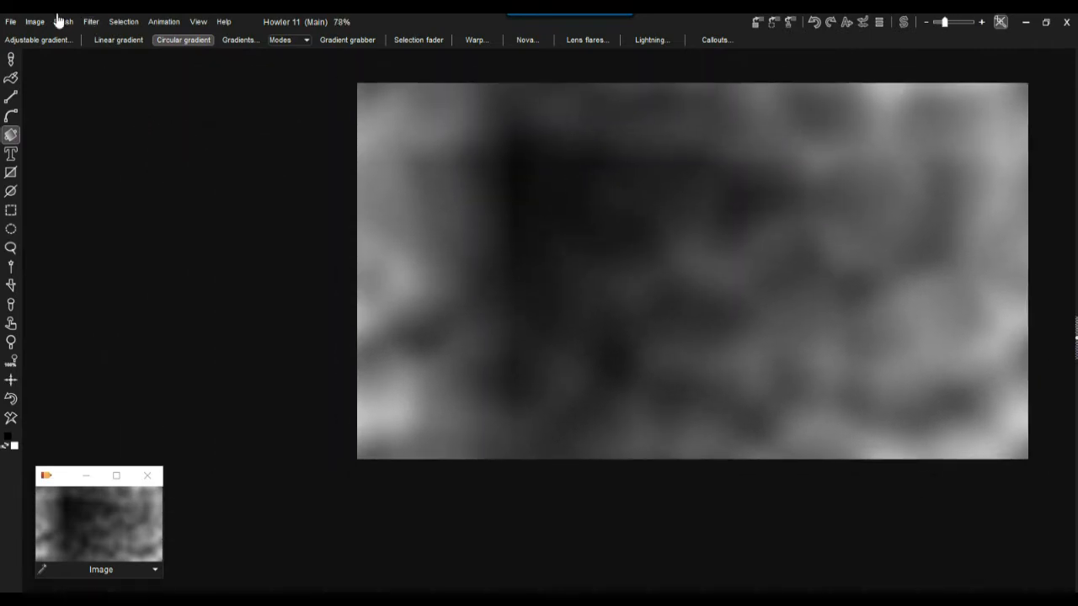
pyautogui.click(90, 25)
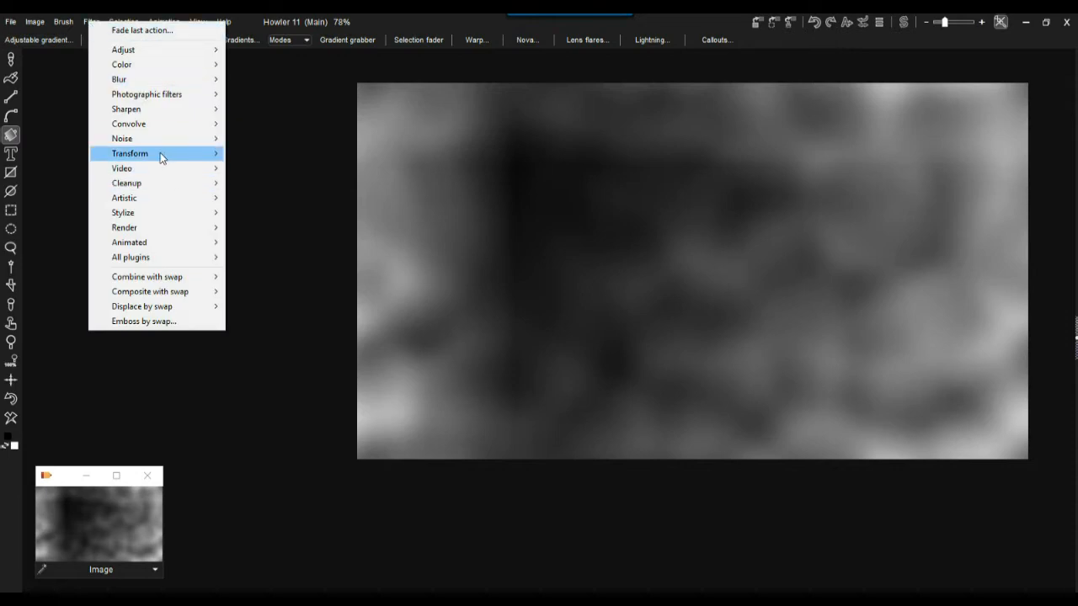
pyautogui.moveTo(159, 161)
pyautogui.moveTo(291, 214)
pyautogui.click(180, 232)
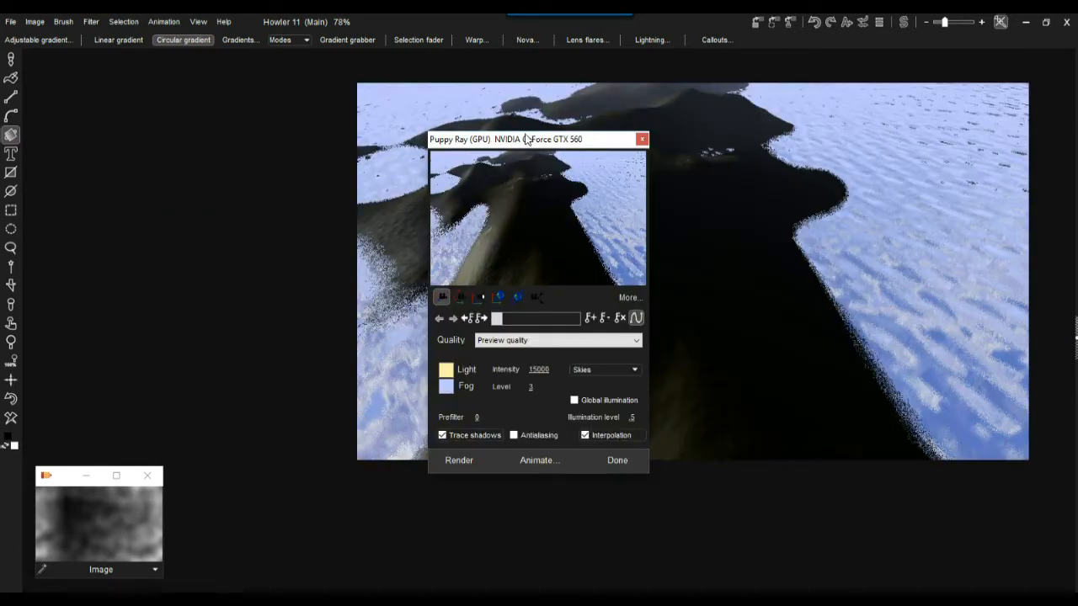
pyautogui.moveTo(493, 141); pyautogui.dragTo(160, 115)
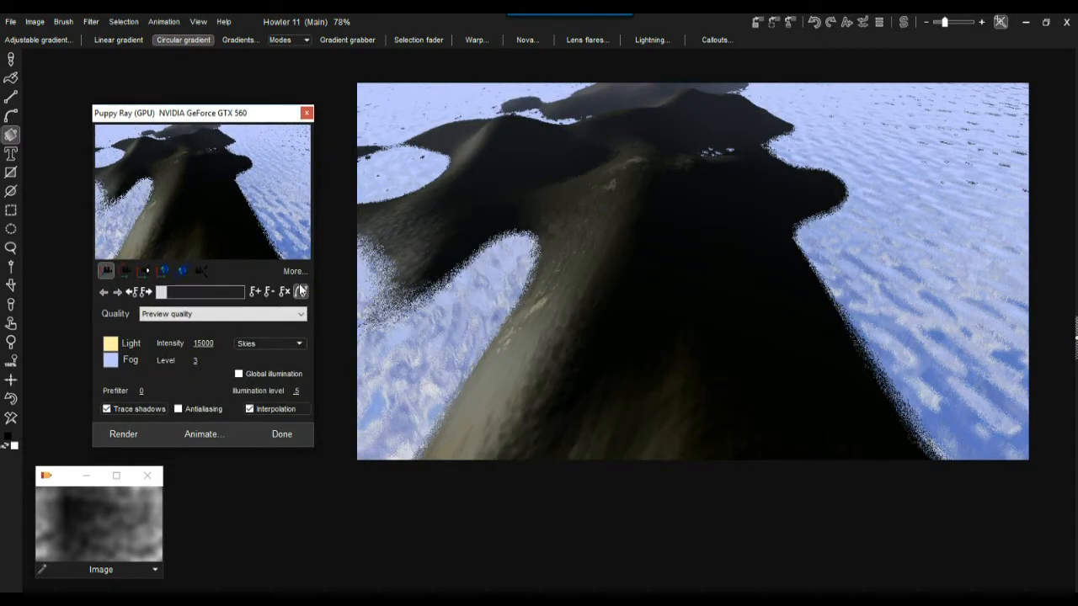
pyautogui.click(294, 273)
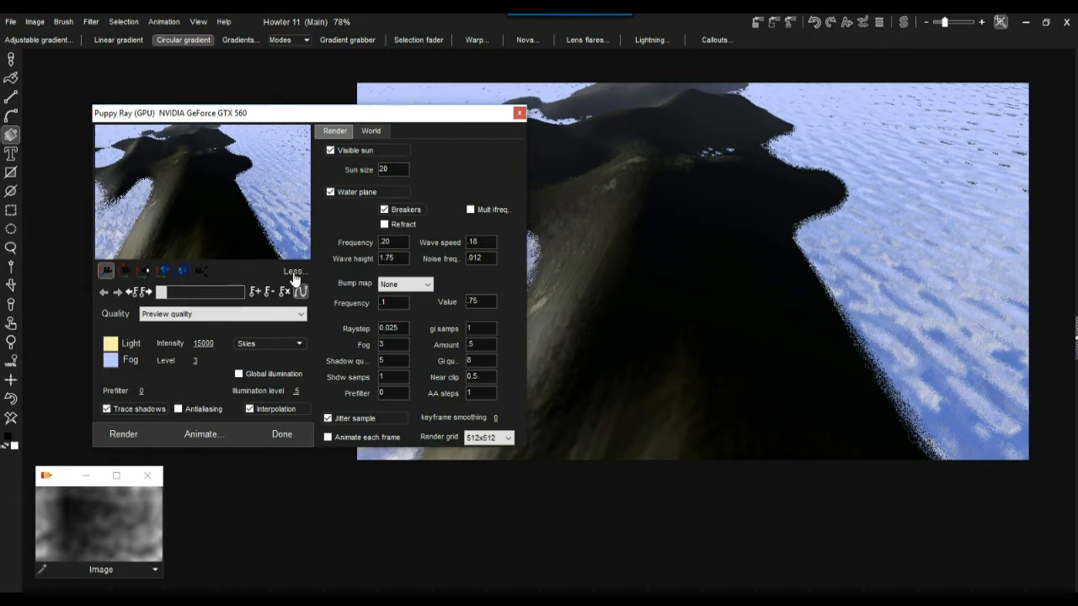
# Turn off the water plane and enable global illumination with an illumination level of 0.9
pyautogui.click(345, 191)
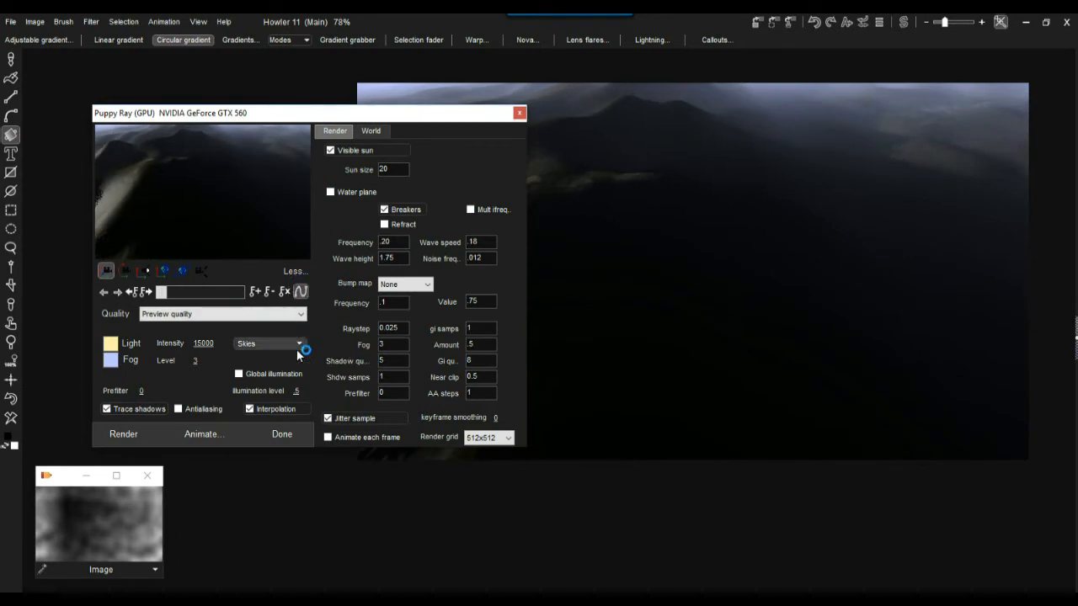
pyautogui.click(255, 373)
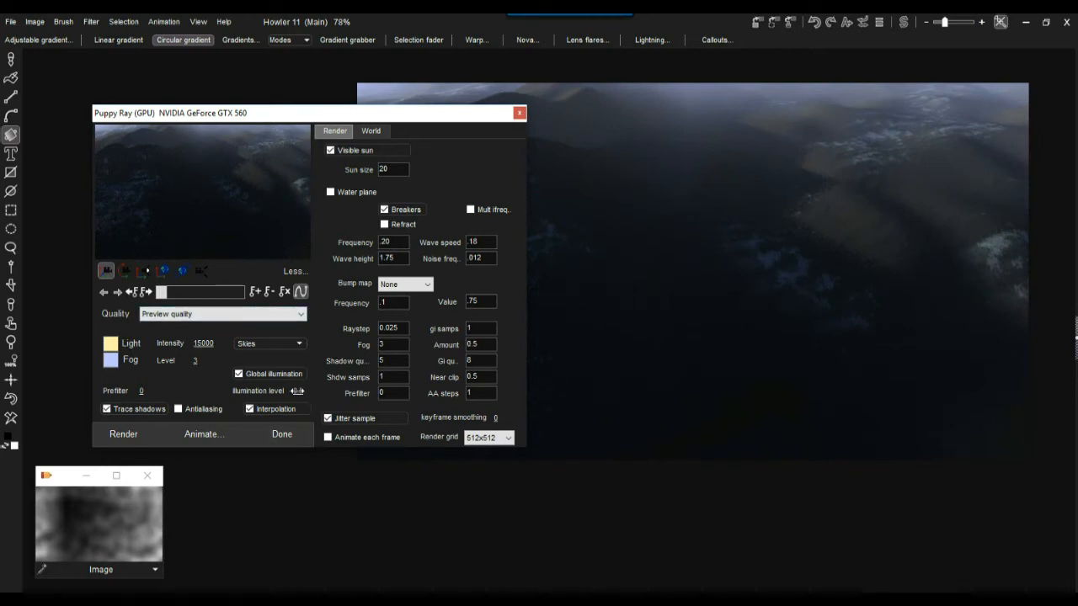
pyautogui.moveTo(370, 389); pyautogui.dragTo(369, 389)
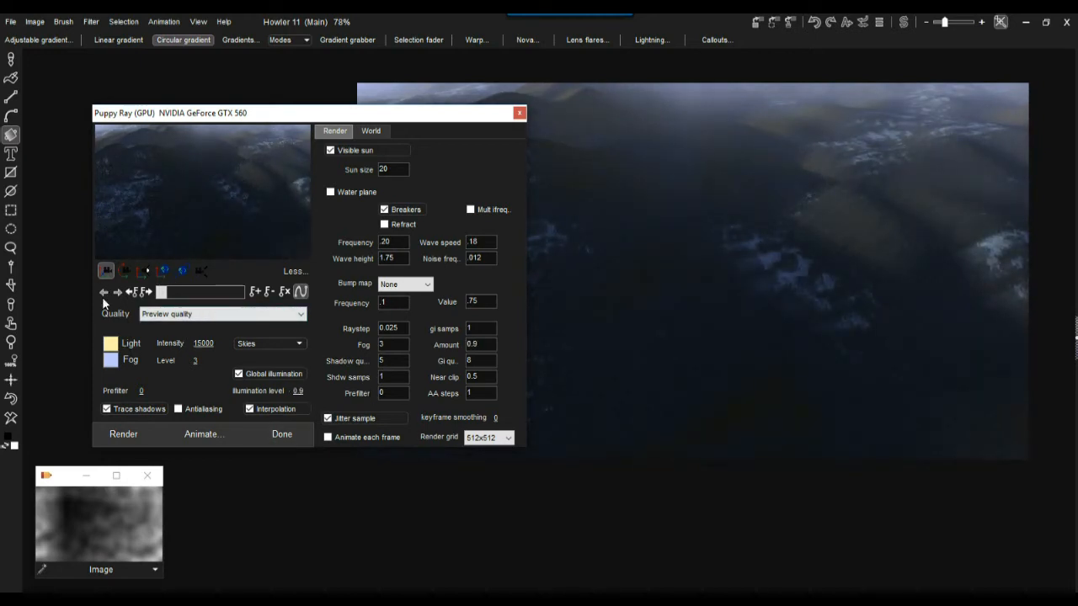
# Turn the Puppy Ray camera to look over the hills toward the horizon, accept the render, and undo it
pyautogui.click(125, 270)
pyautogui.moveTo(223, 170); pyautogui.dragTo(43, 235)
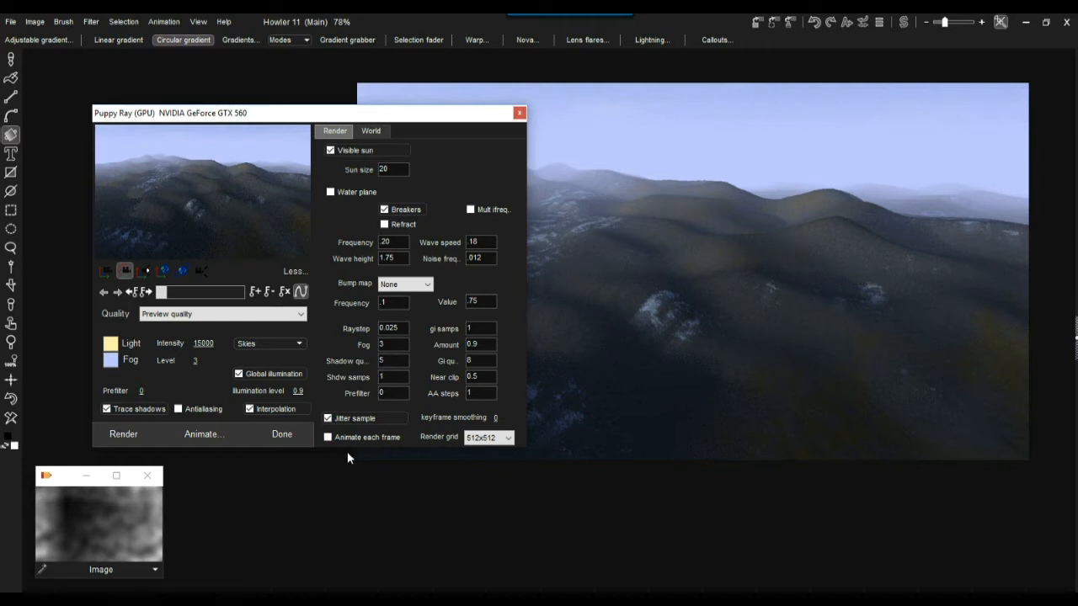
pyautogui.click(286, 432)
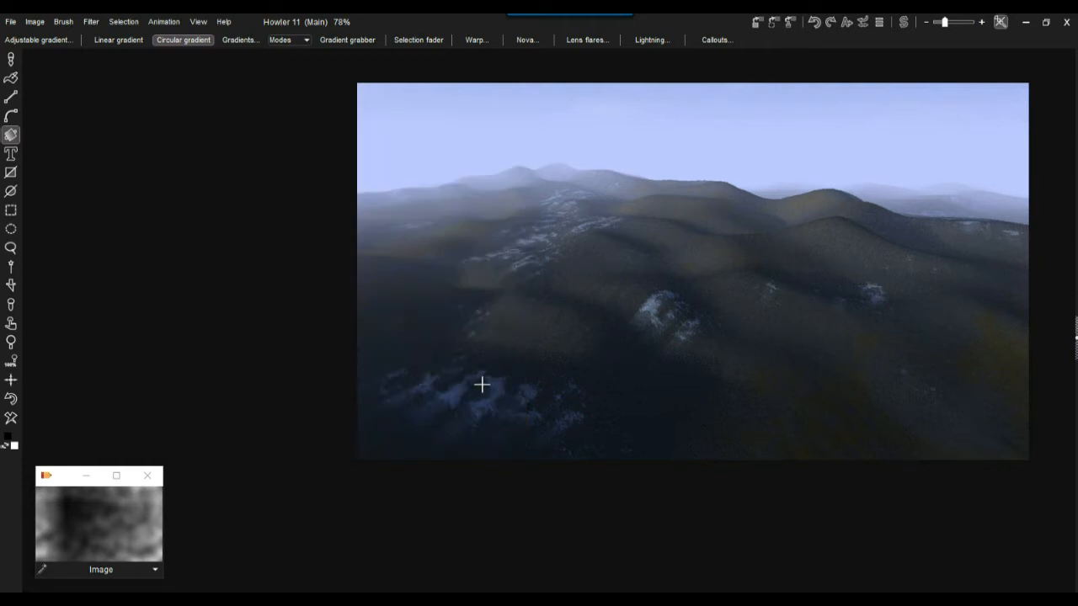
pyautogui.click(12, 399)
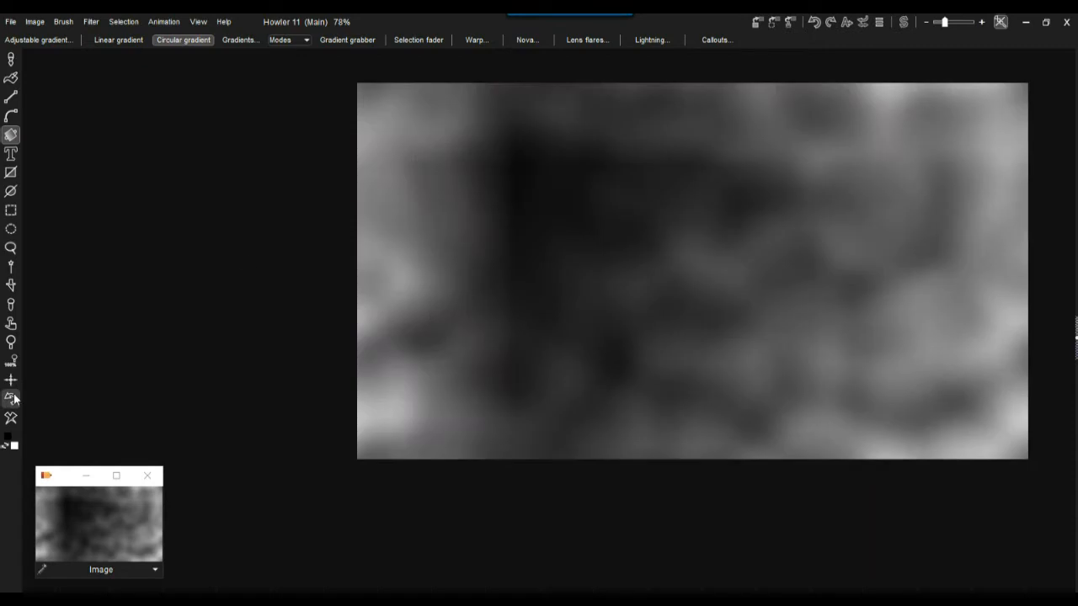
# Store a copy of the brown-and-white swap texture above the grayscale copy, clear the swap image to white, and return to the main image
pyautogui.click(903, 21)
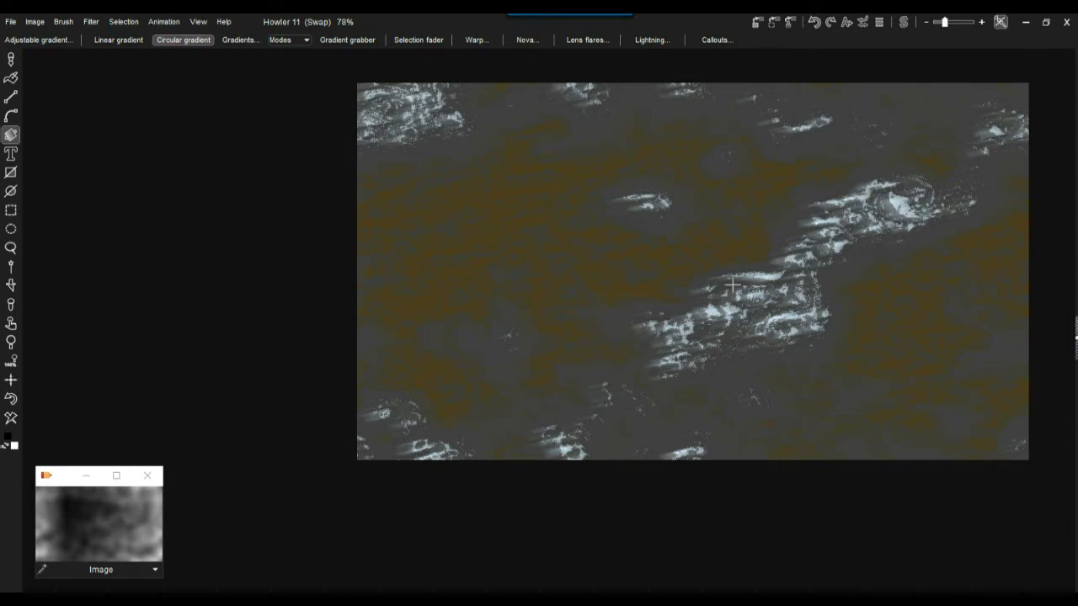
pyautogui.click(757, 25)
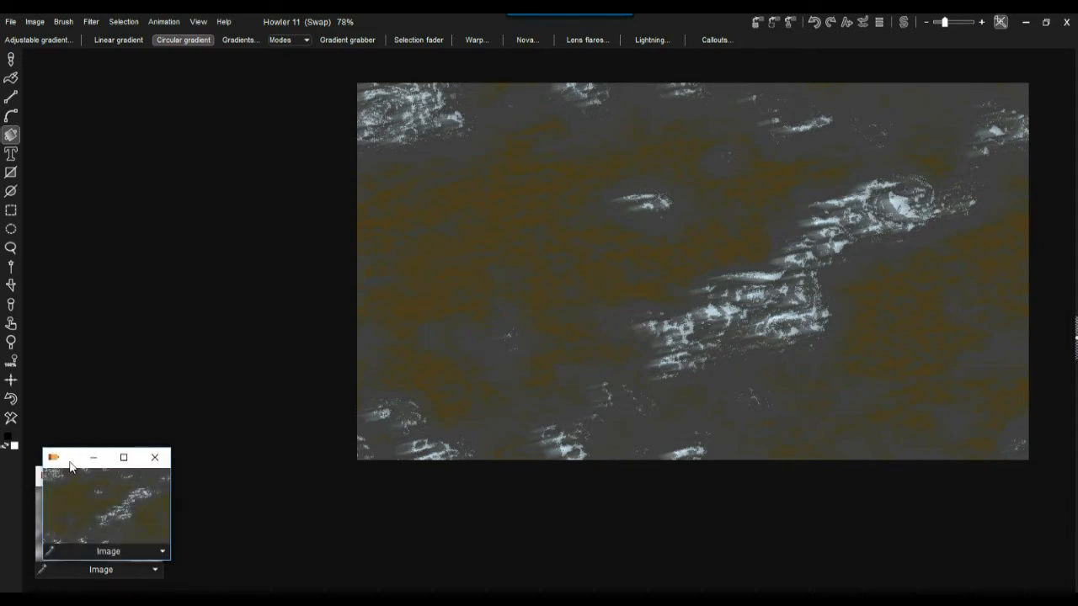
pyautogui.moveTo(72, 454); pyautogui.dragTo(69, 347)
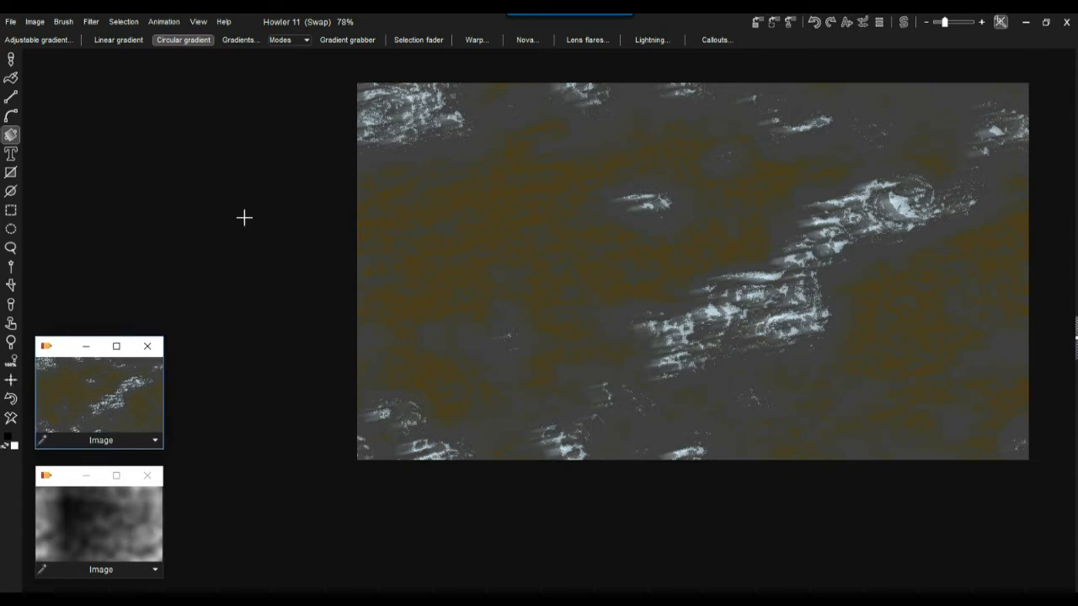
pyautogui.click(11, 419)
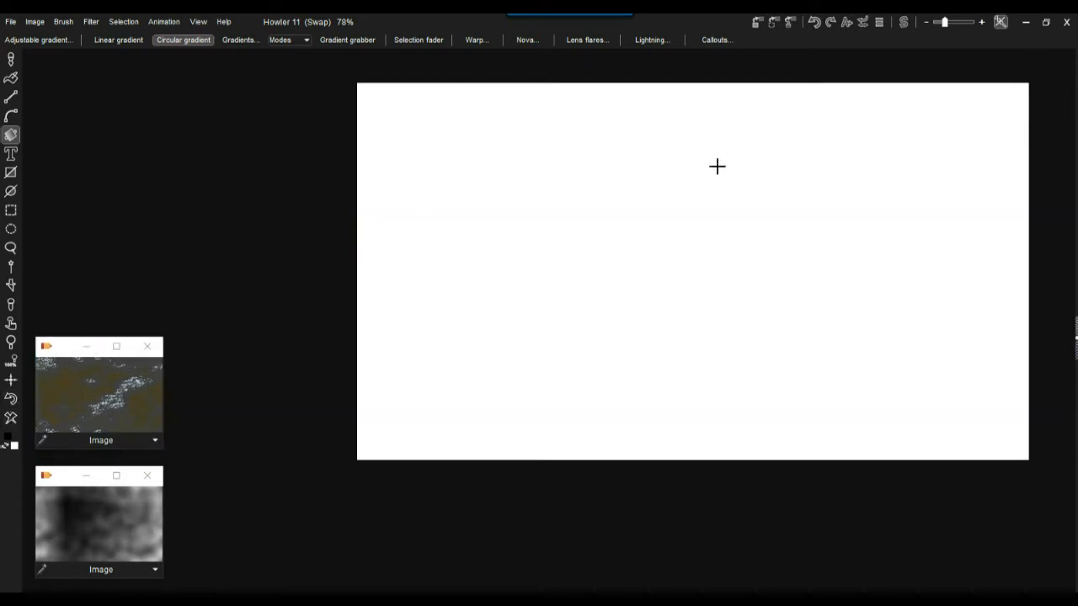
pyautogui.click(908, 22)
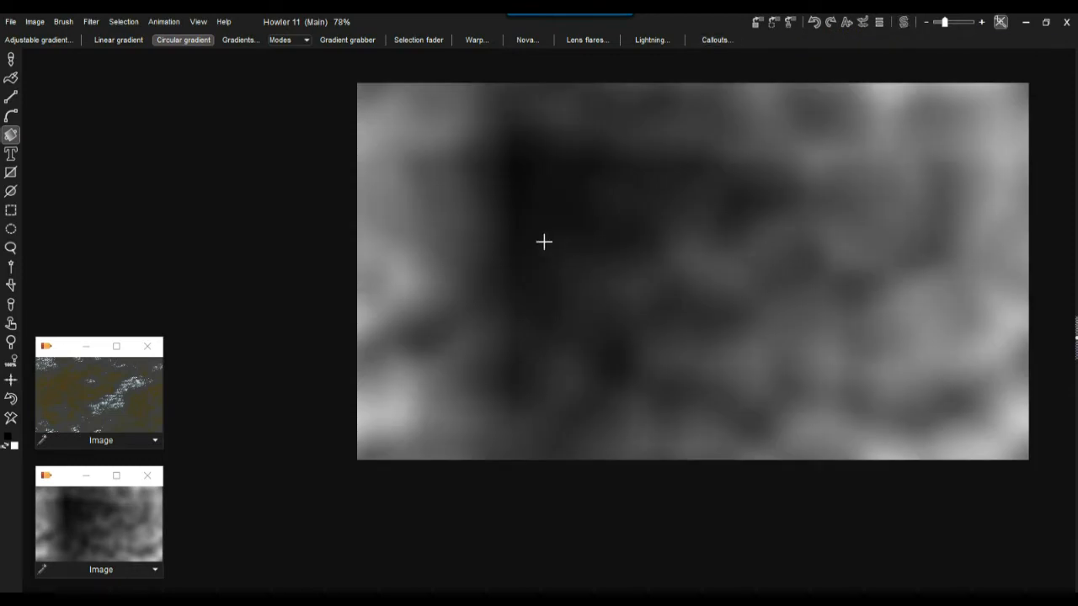
# Reopen Puppy Ray GPU for the main grayscale image and move its dialog aside to uncover the terrain
pyautogui.click(90, 23)
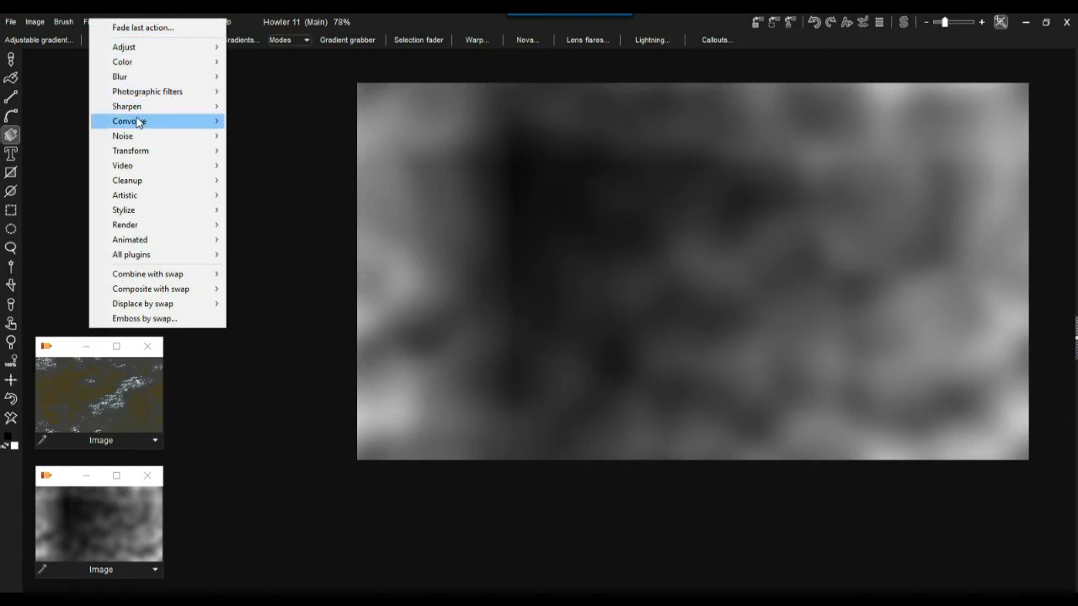
pyautogui.moveTo(148, 159)
pyautogui.moveTo(341, 211)
pyautogui.click(202, 225)
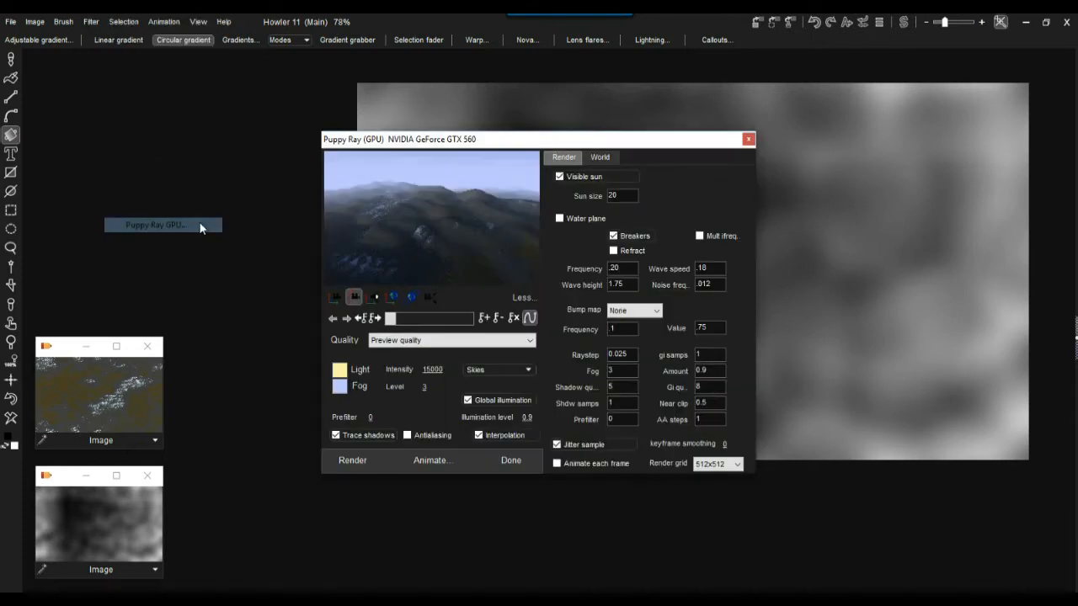
pyautogui.moveTo(417, 142); pyautogui.dragTo(168, 139)
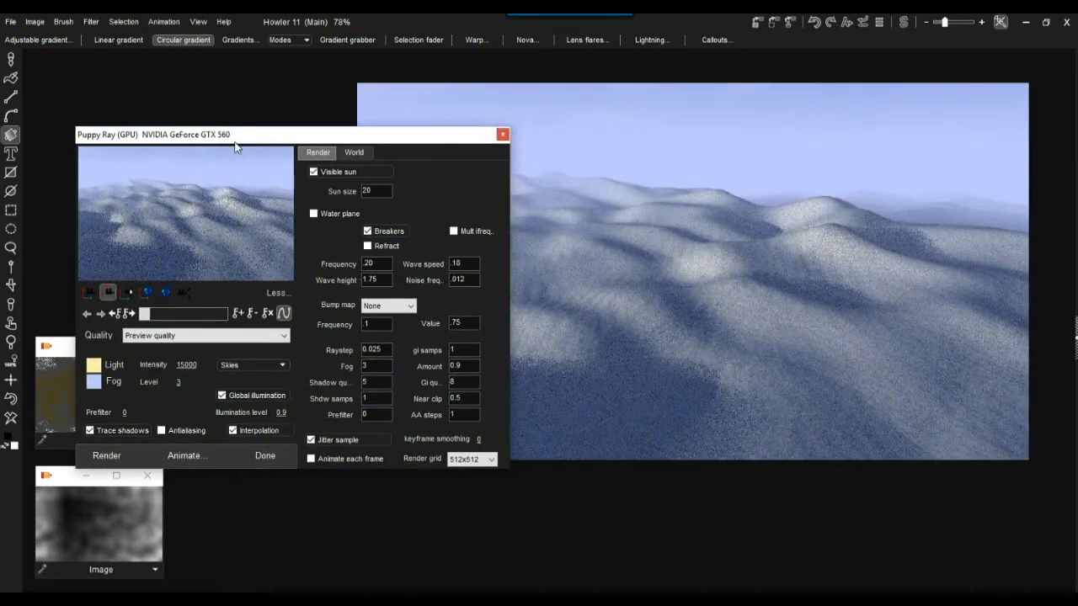
pyautogui.moveTo(223, 135); pyautogui.dragTo(203, 184)
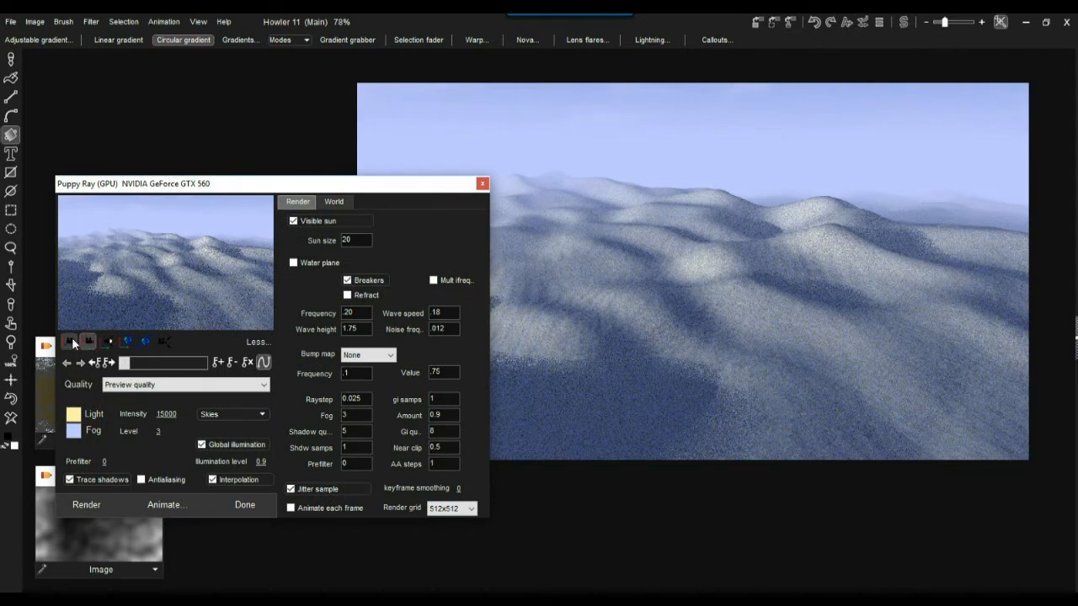
# Reframe the camera across the dunes, try the water plane and turn it off again, and accept the render
pyautogui.moveTo(137, 255); pyautogui.dragTo(597, 283)
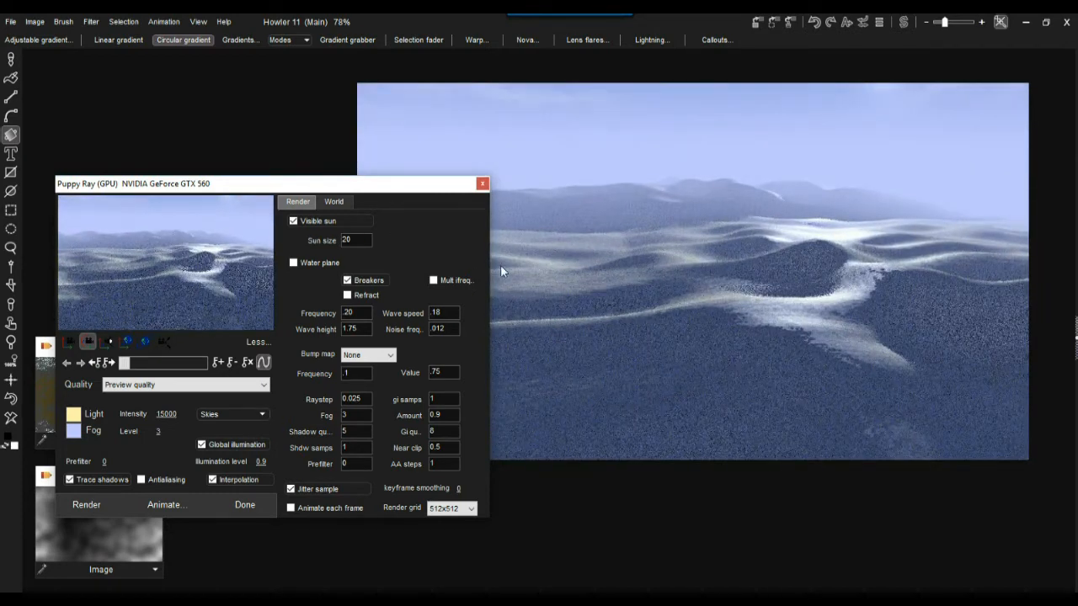
pyautogui.click(307, 262)
pyautogui.moveTo(208, 248); pyautogui.dragTo(112, 268)
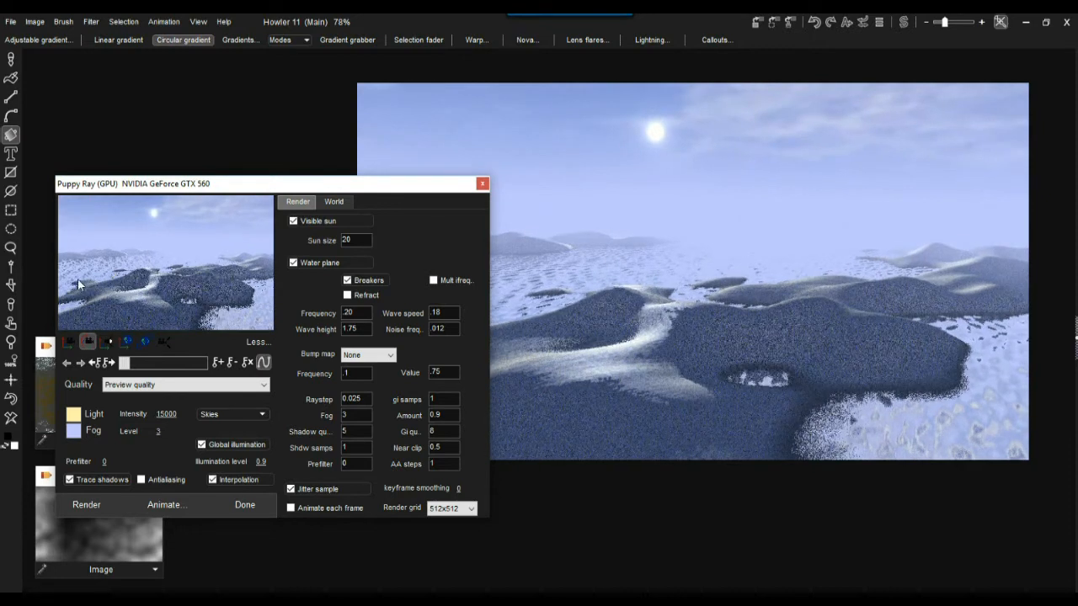
pyautogui.moveTo(148, 278); pyautogui.dragTo(152, 242)
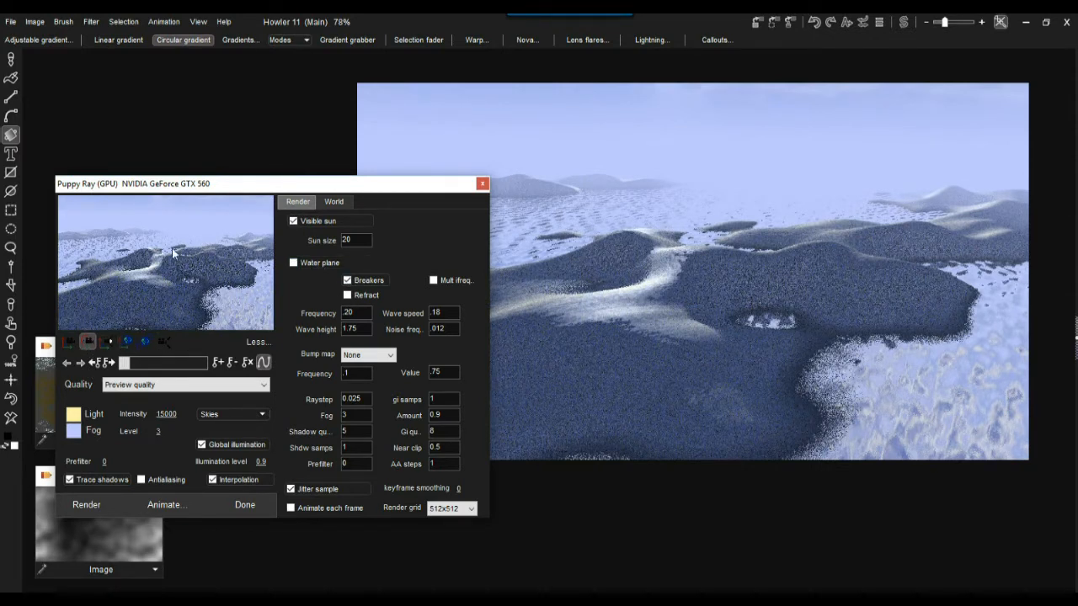
pyautogui.moveTo(184, 275); pyautogui.dragTo(208, 277)
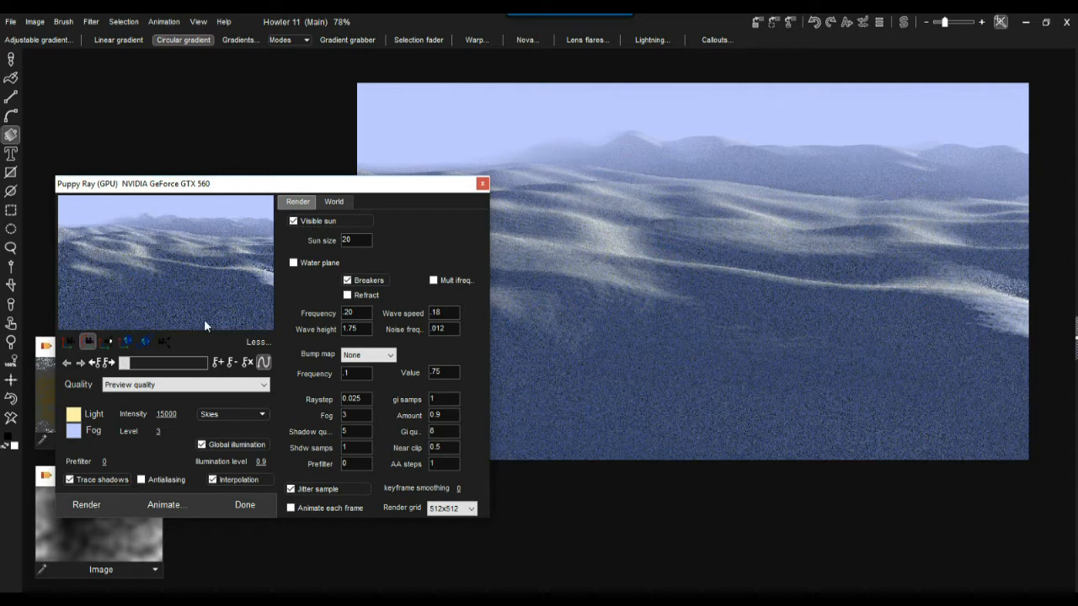
pyautogui.click(246, 506)
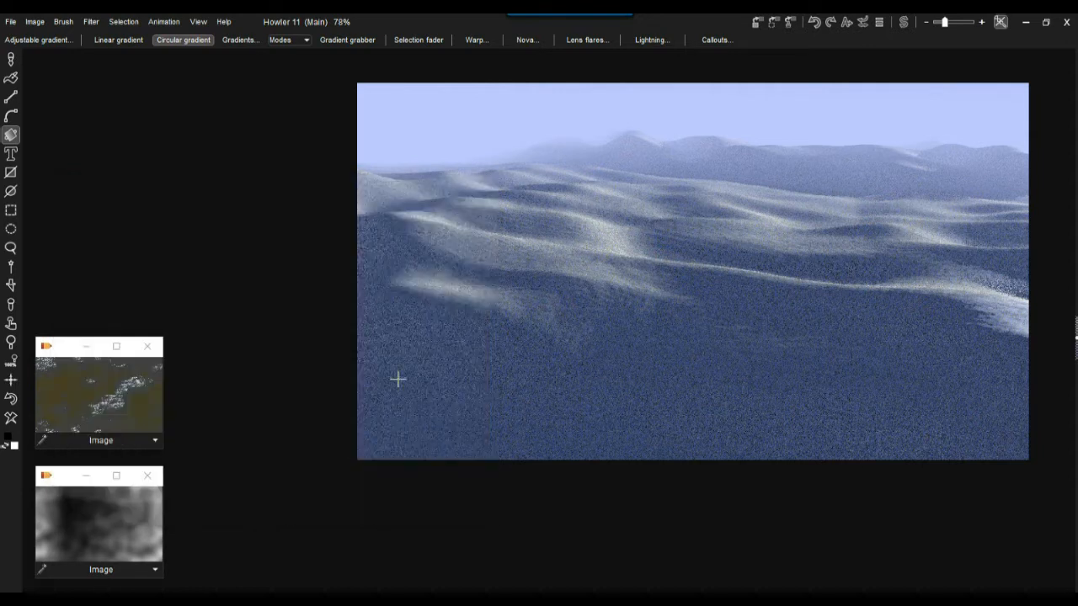
# Store a copy of the rendered dune landscape beside the other stored images and undo the render in the main image
pyautogui.click(757, 23)
pyautogui.moveTo(69, 459); pyautogui.dragTo(309, 475)
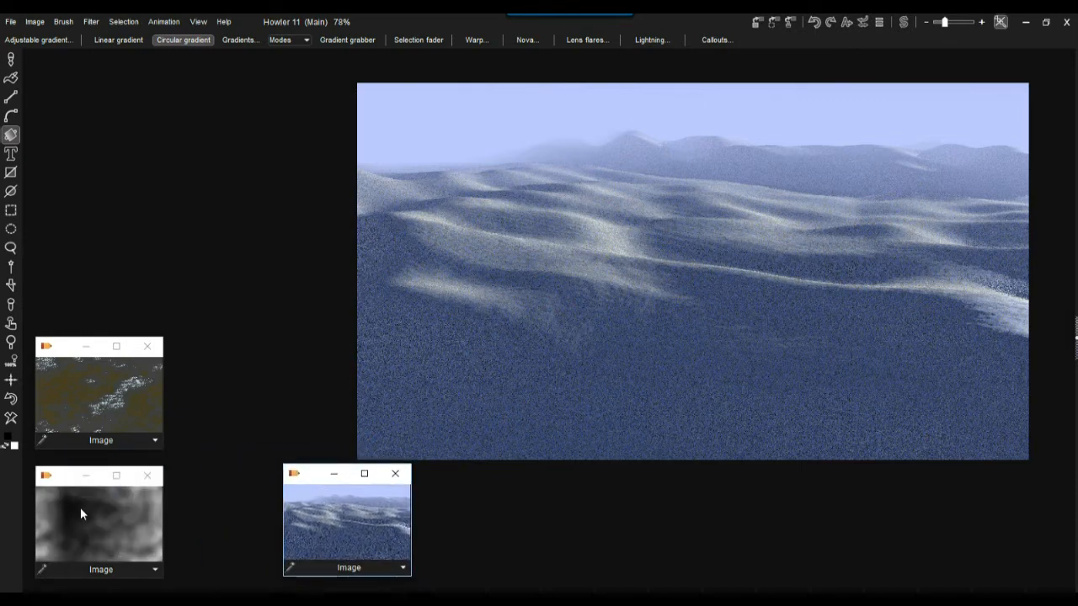
pyautogui.click(14, 399)
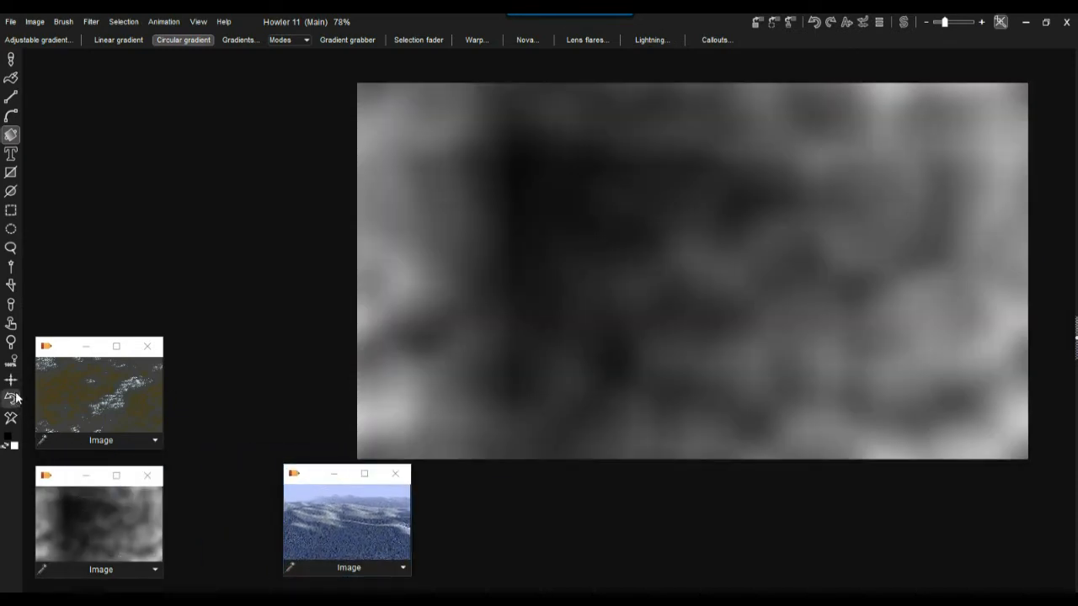
pyautogui.scroll(1, 552, 211)
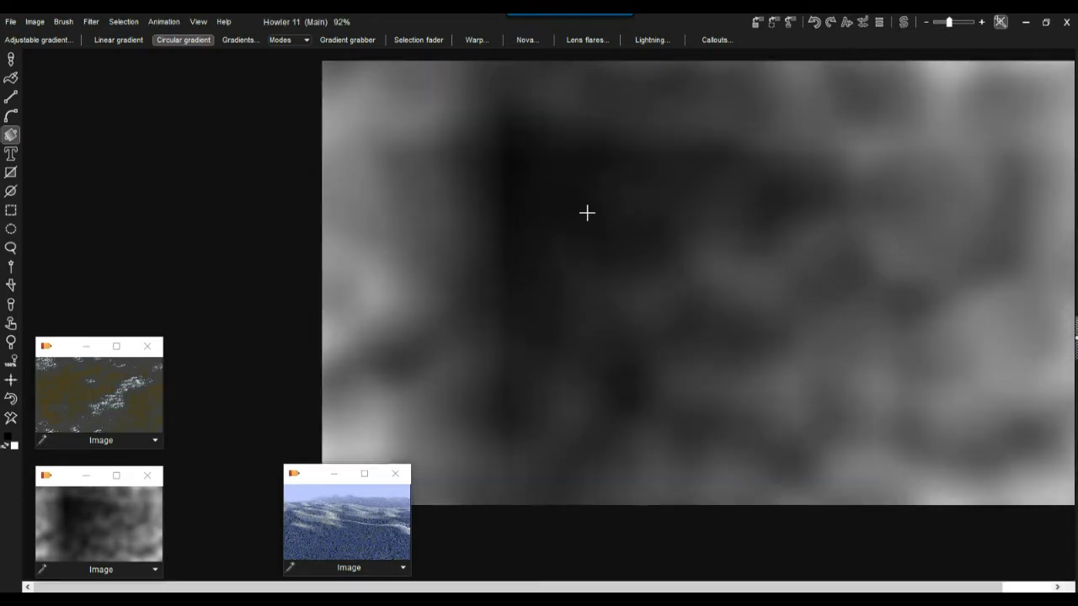
pyautogui.scroll(3, 587, 213)
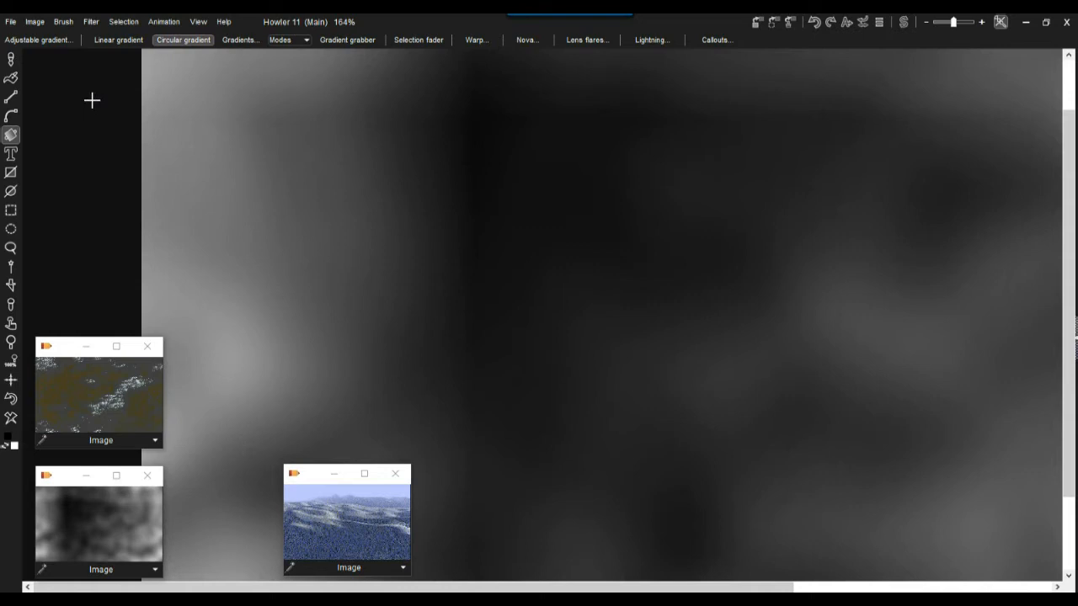
pyautogui.click(12, 61)
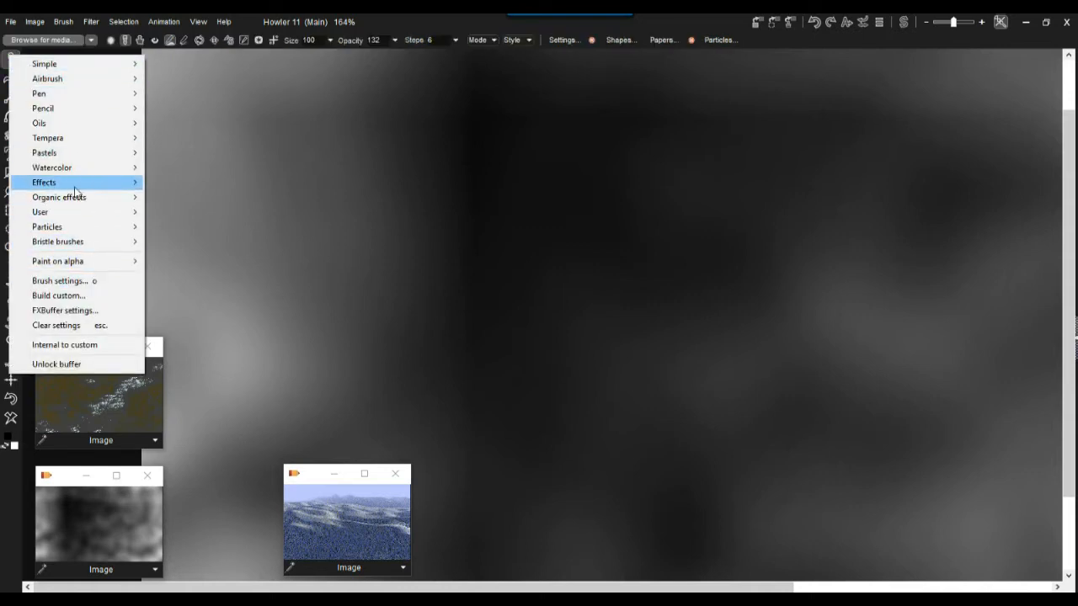
pyautogui.moveTo(75, 66)
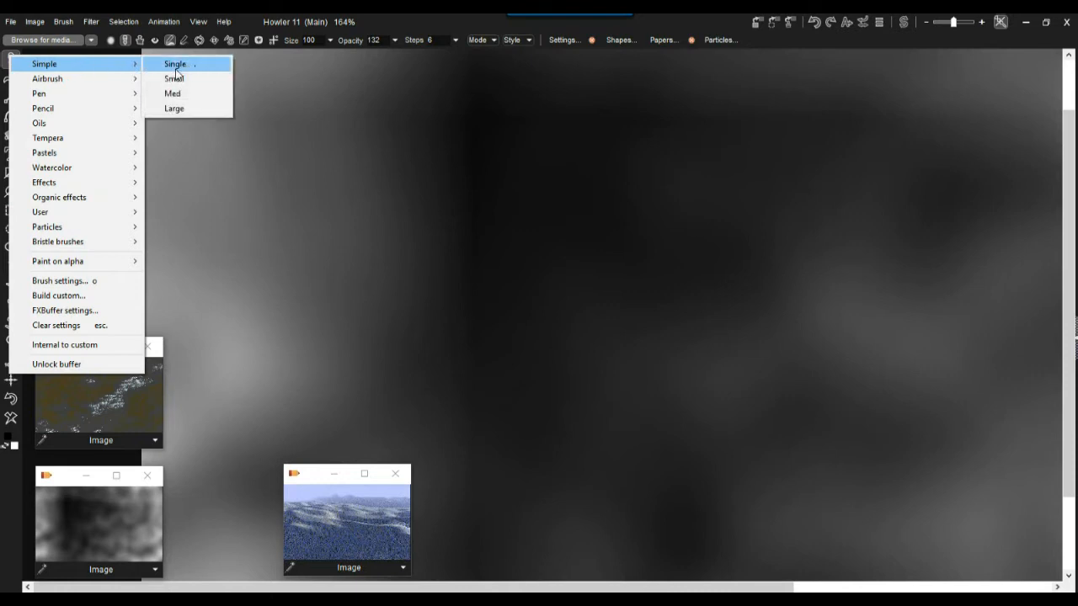
pyautogui.moveTo(107, 76)
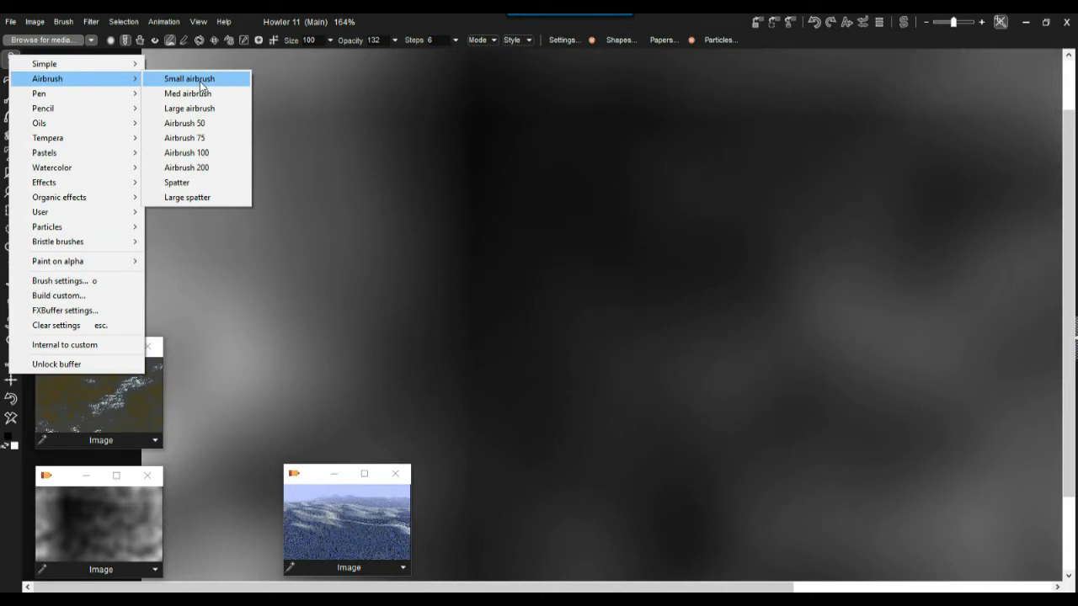
pyautogui.moveTo(88, 246)
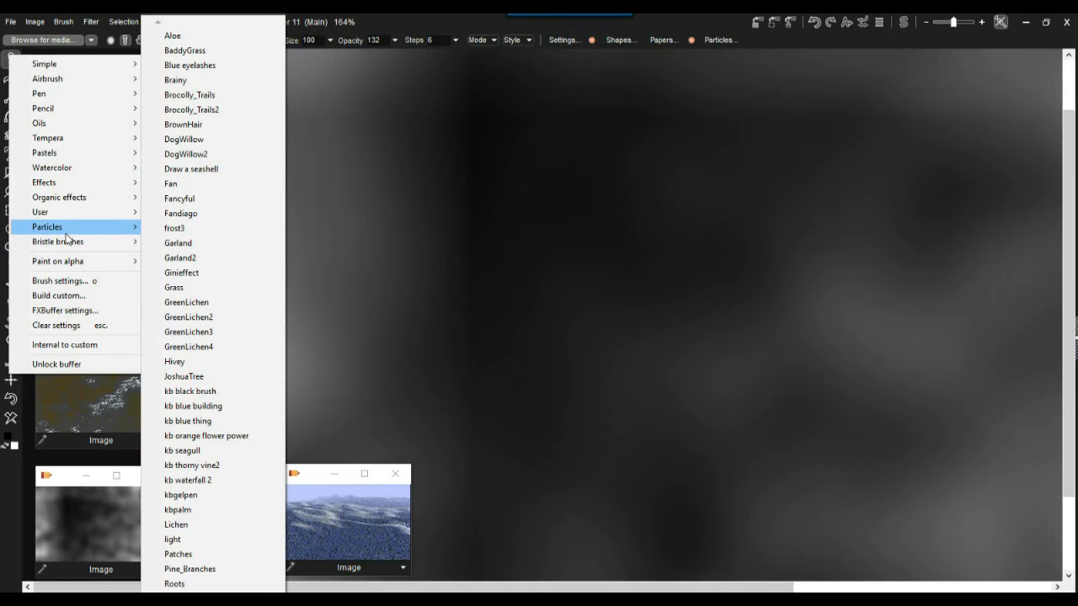
pyautogui.click(374, 21)
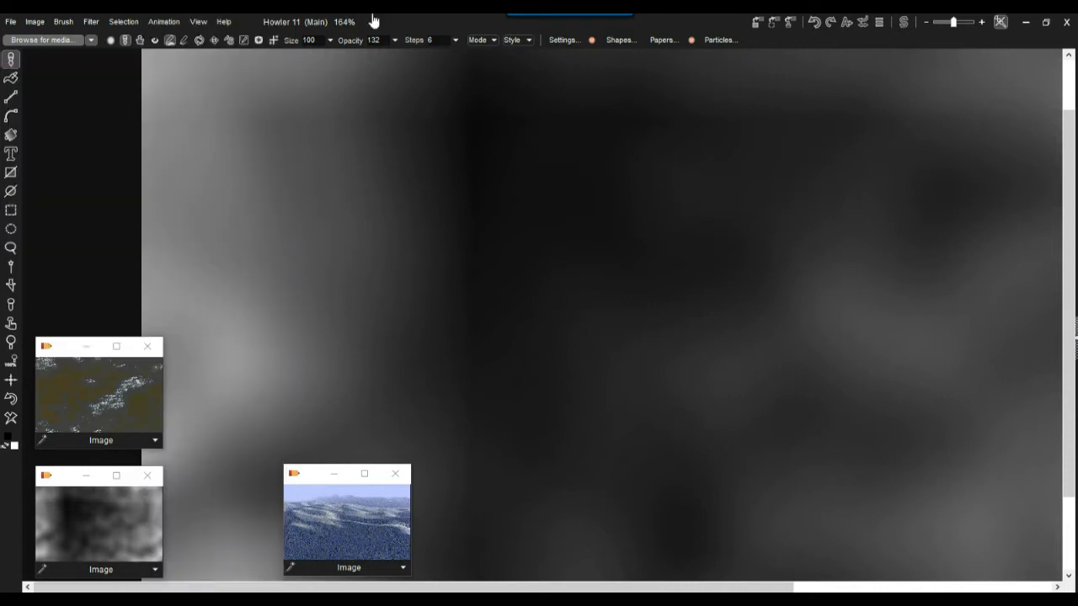
# Apply the Erosion filter to the heightmap with rainfall 5 and a maximum run length of 1000
pyautogui.click(91, 21)
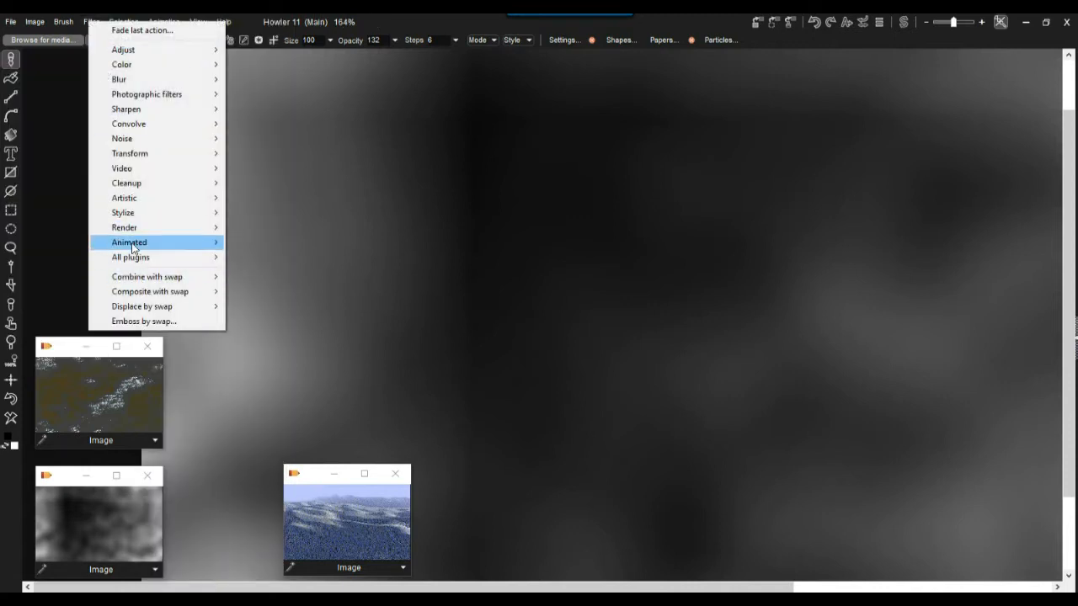
pyautogui.moveTo(139, 216)
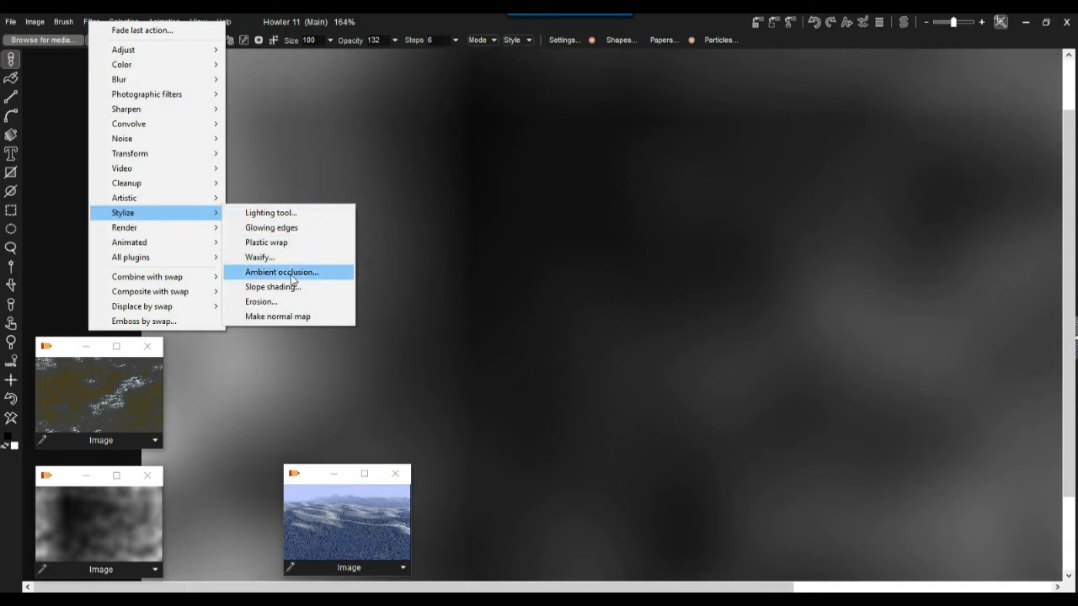
pyautogui.click(259, 305)
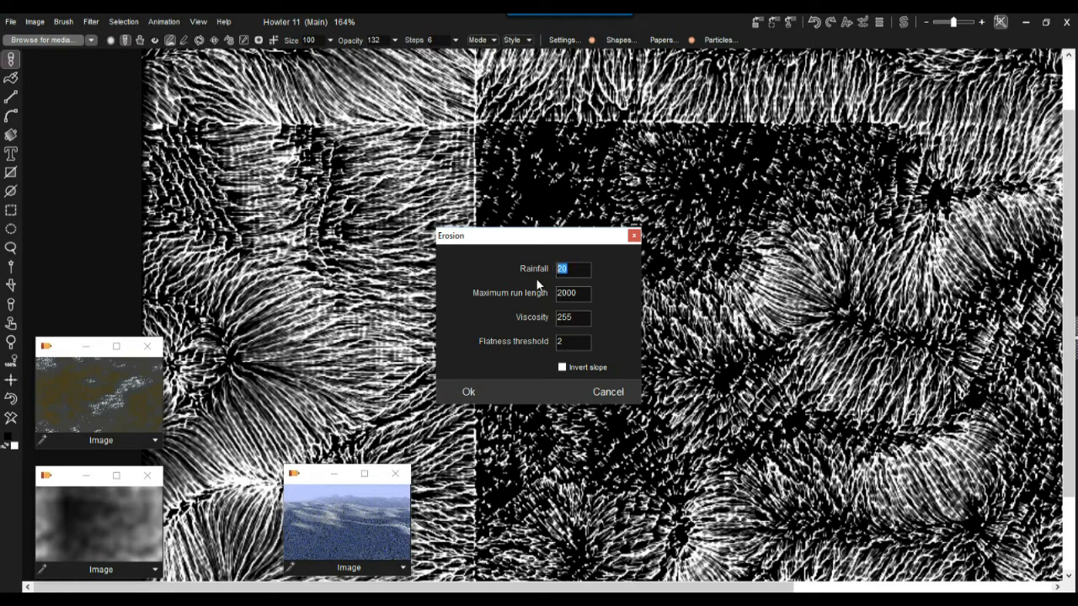
pyautogui.write('5')
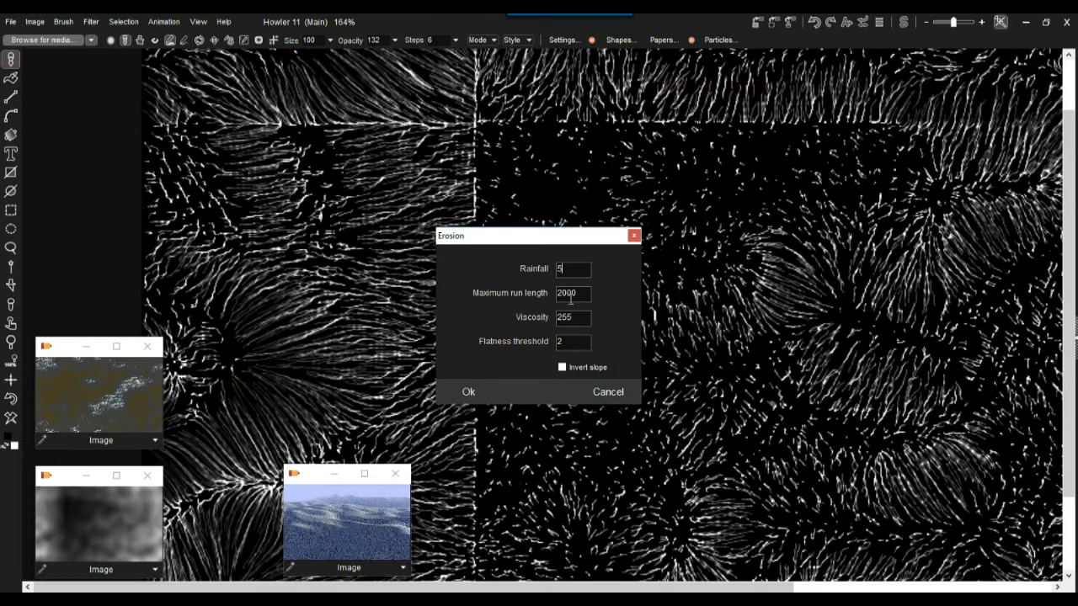
pyautogui.write('1')
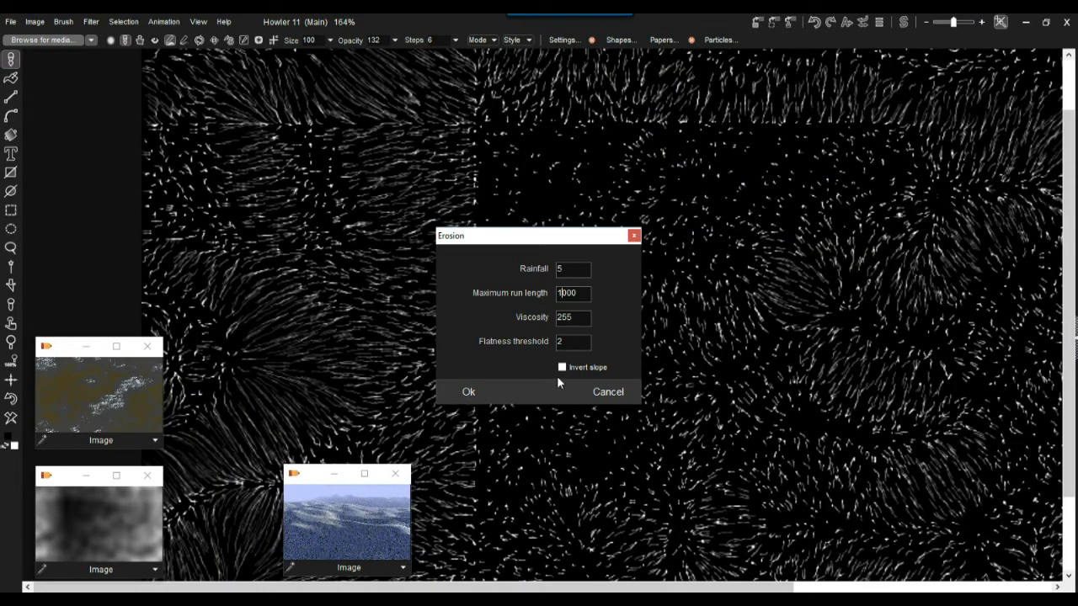
pyautogui.click(468, 391)
# Lasso a roughly oval patch of the fine erosion streaks in the main image
pyautogui.moveTo(776, 473); pyautogui.dragTo(287, 335)
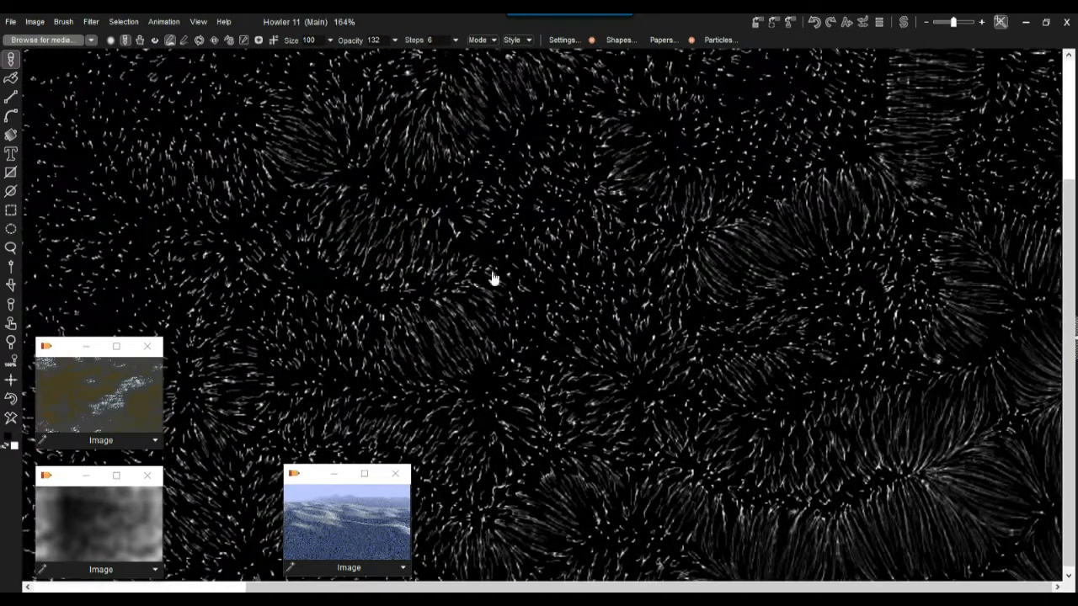
pyautogui.scroll(3, 440, 224)
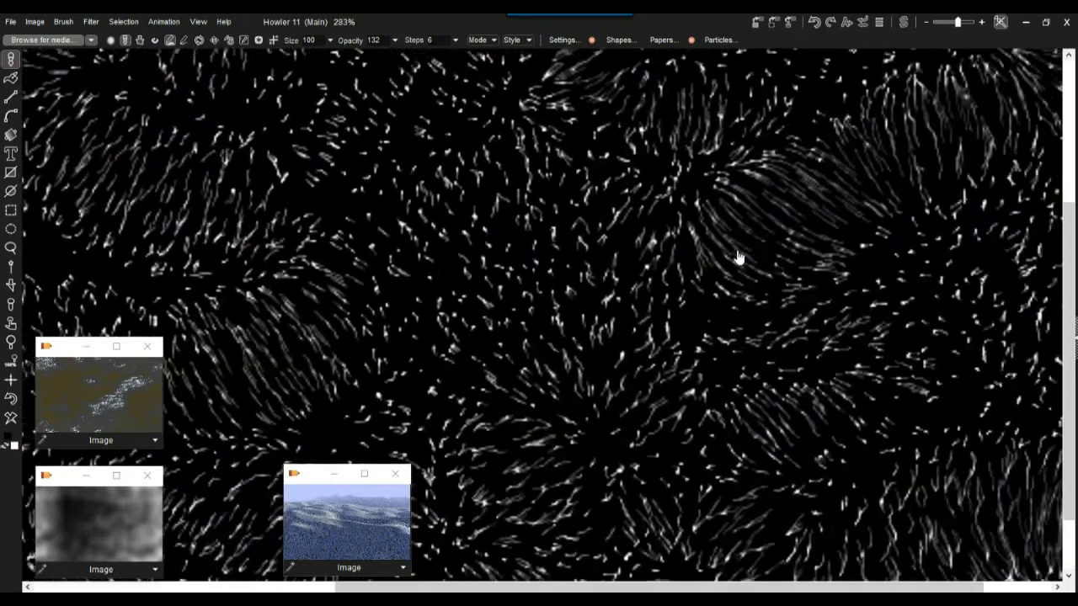
pyautogui.moveTo(738, 257); pyautogui.dragTo(340, 231)
pyautogui.scroll(-6, 601, 337)
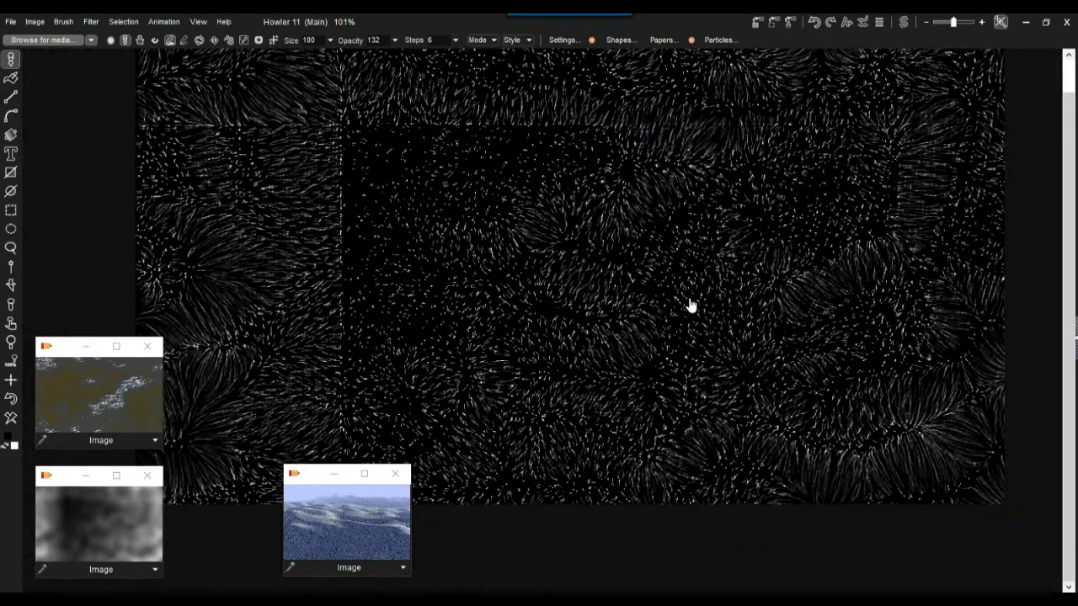
pyautogui.moveTo(323, 244)
pyautogui.mouseDown()
pyautogui.moveTo(624, 267)
pyautogui.moveTo(383, 204)
pyautogui.moveTo(303, 250)
pyautogui.moveTo(314, 253)
pyautogui.mouseUp()
pyautogui.scroll(8, 371, 240)
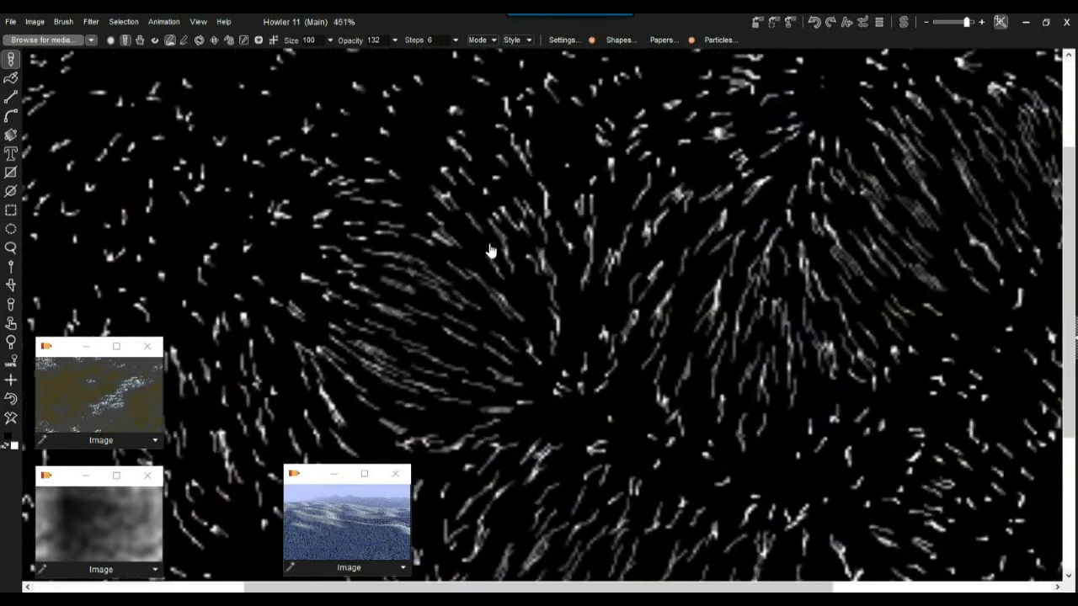
pyautogui.click(10, 249)
pyautogui.moveTo(431, 244)
pyautogui.mouseDown()
pyautogui.moveTo(256, 272)
pyautogui.moveTo(246, 368)
pyautogui.moveTo(484, 387)
pyautogui.moveTo(508, 295)
pyautogui.moveTo(385, 229)
pyautogui.mouseUp()
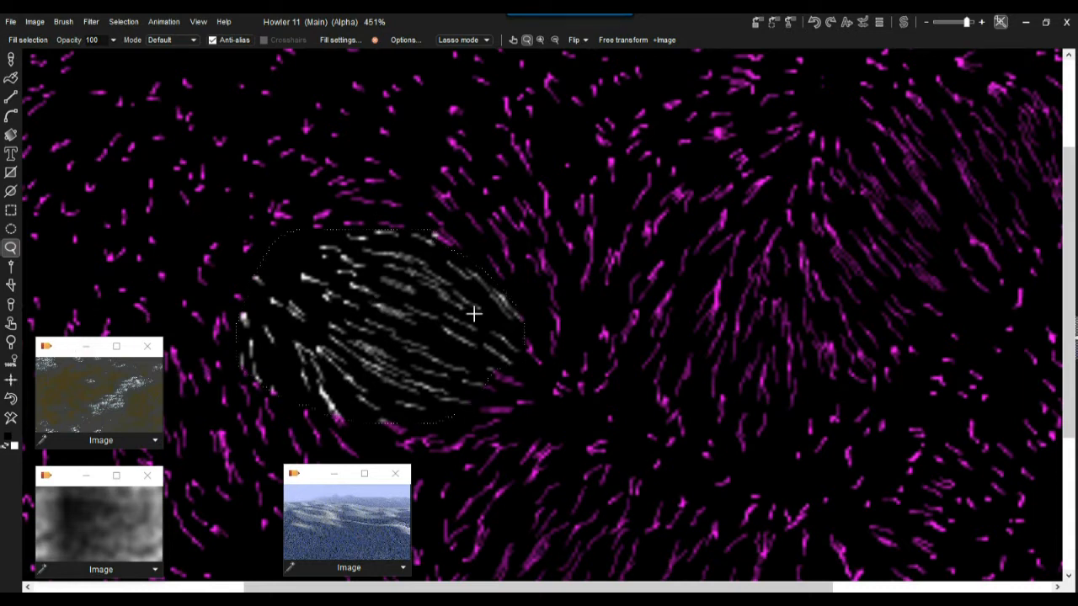
# Clear the lasso selection and undo the erosion to restore the smooth grayscale heightmap
pyautogui.click(127, 23)
pyautogui.click(163, 31)
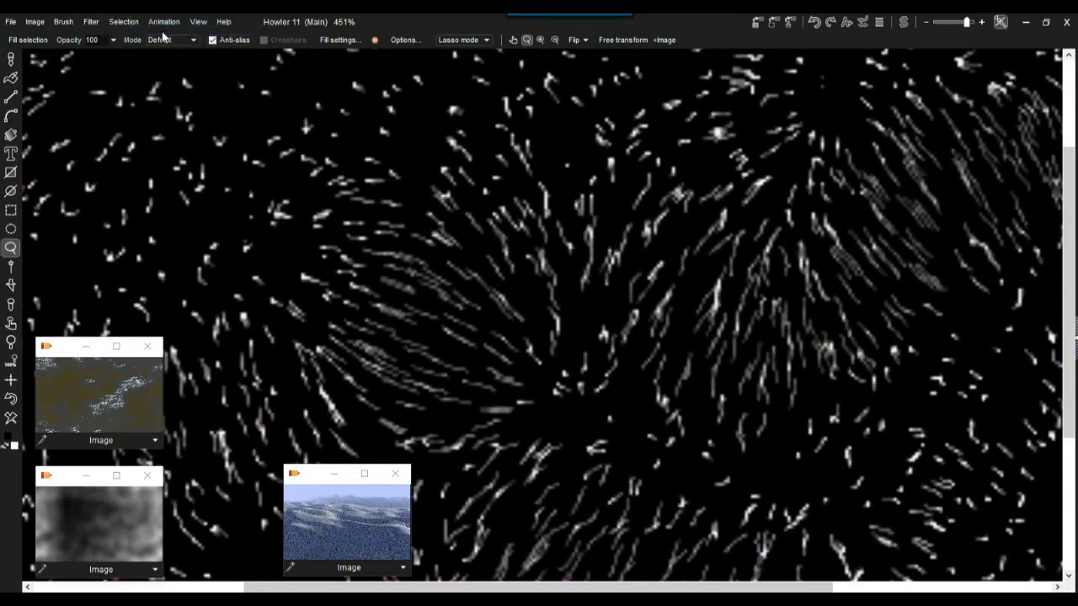
pyautogui.click(10, 399)
pyautogui.click(11, 399)
pyautogui.click(11, 399)
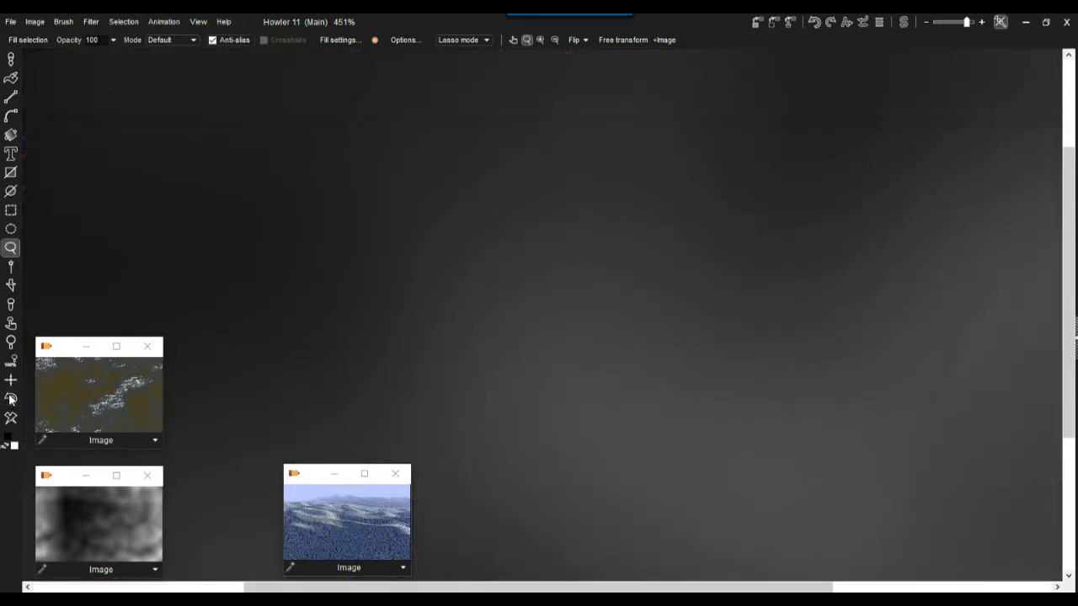
# Choose the Starry brush from the organic effects presets and try a scribbled stroke on the heightmap, undoing it again
pyautogui.click(12, 63)
pyautogui.click(12, 64)
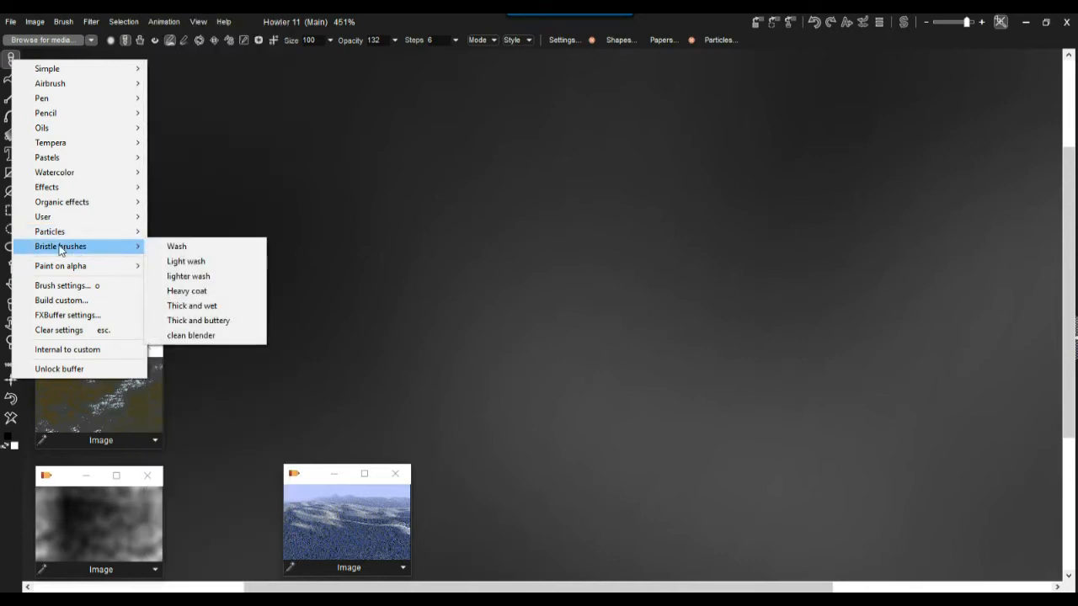
pyautogui.moveTo(63, 192)
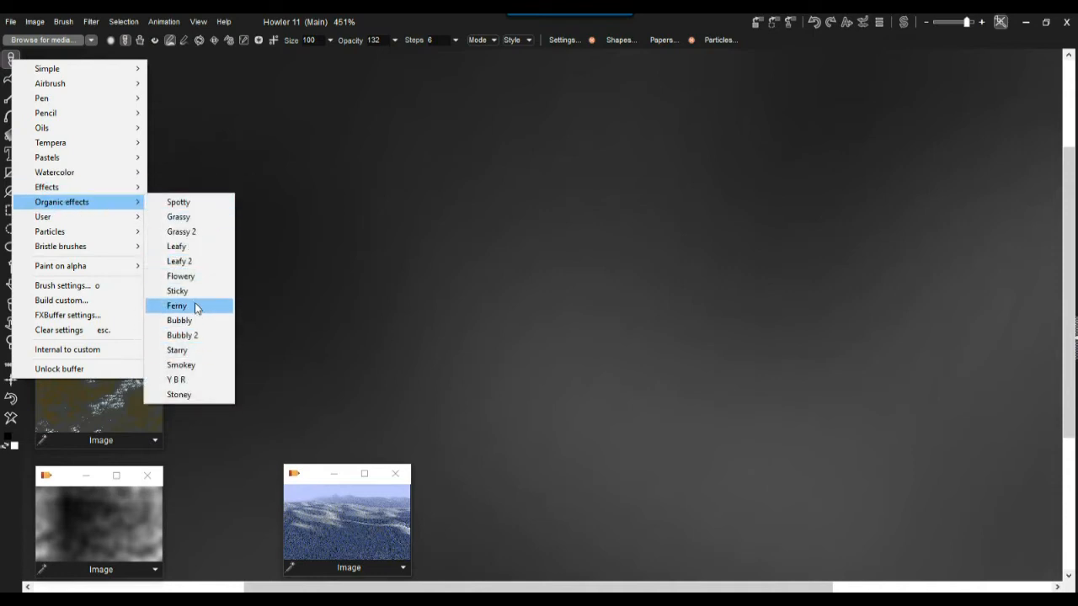
pyautogui.click(180, 351)
pyautogui.moveTo(269, 251)
pyautogui.mouseDown()
pyautogui.moveTo(531, 268)
pyautogui.moveTo(683, 321)
pyautogui.mouseUp()
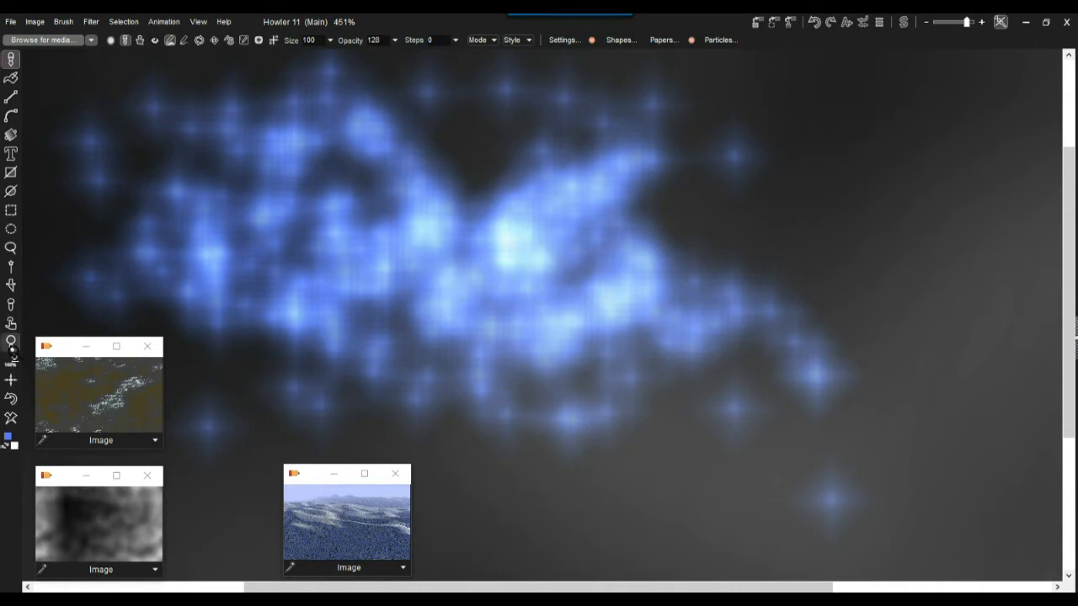
pyautogui.click(12, 400)
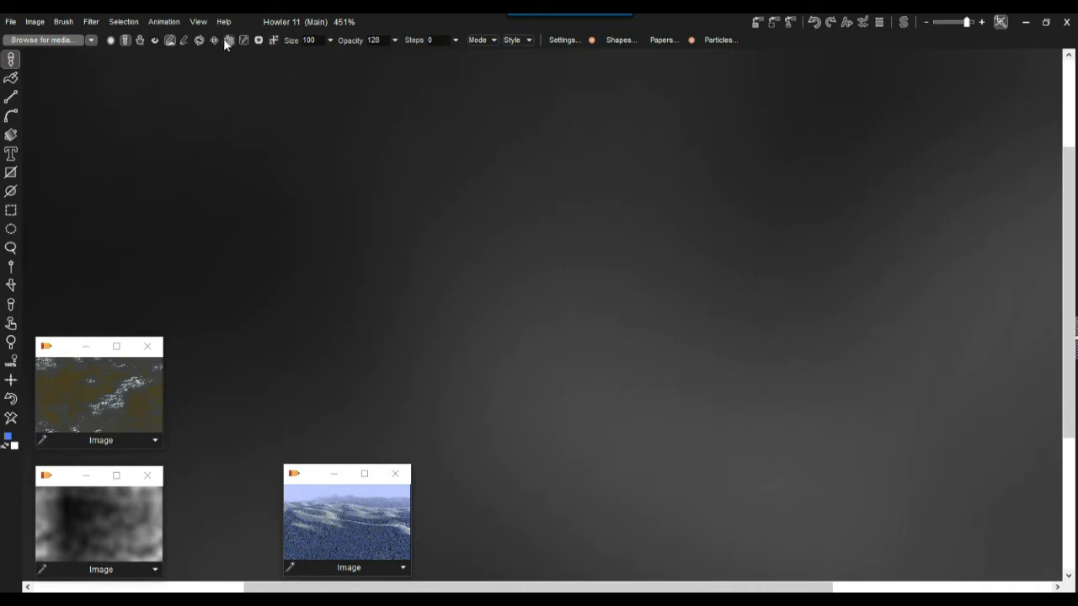
# Open the brush settings, move them clear of the painting area, and set the brush step to 51
pyautogui.click(562, 40)
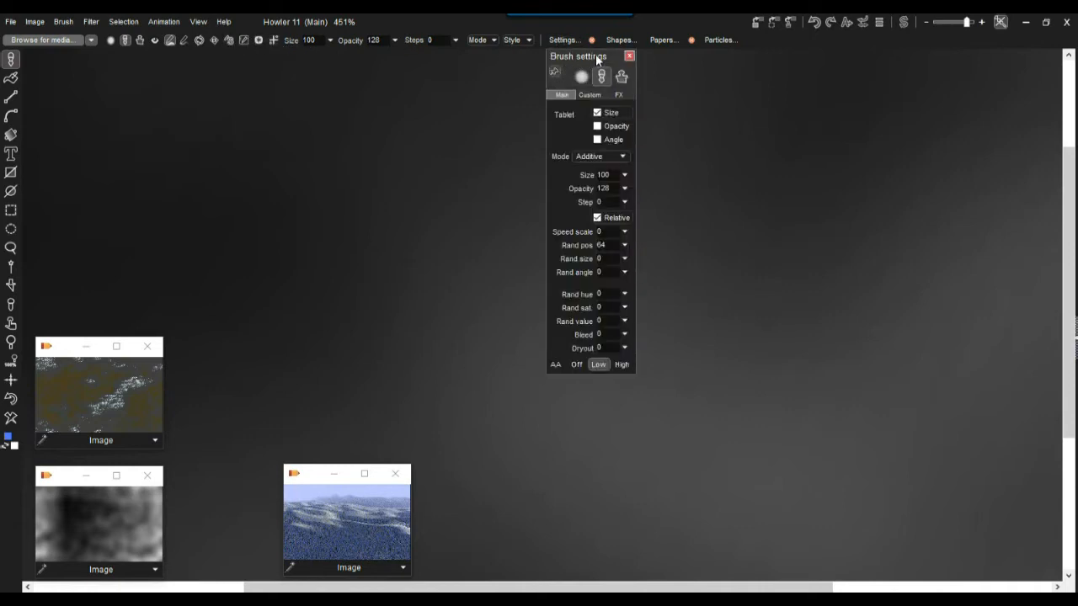
pyautogui.moveTo(601, 58); pyautogui.dragTo(245, 100)
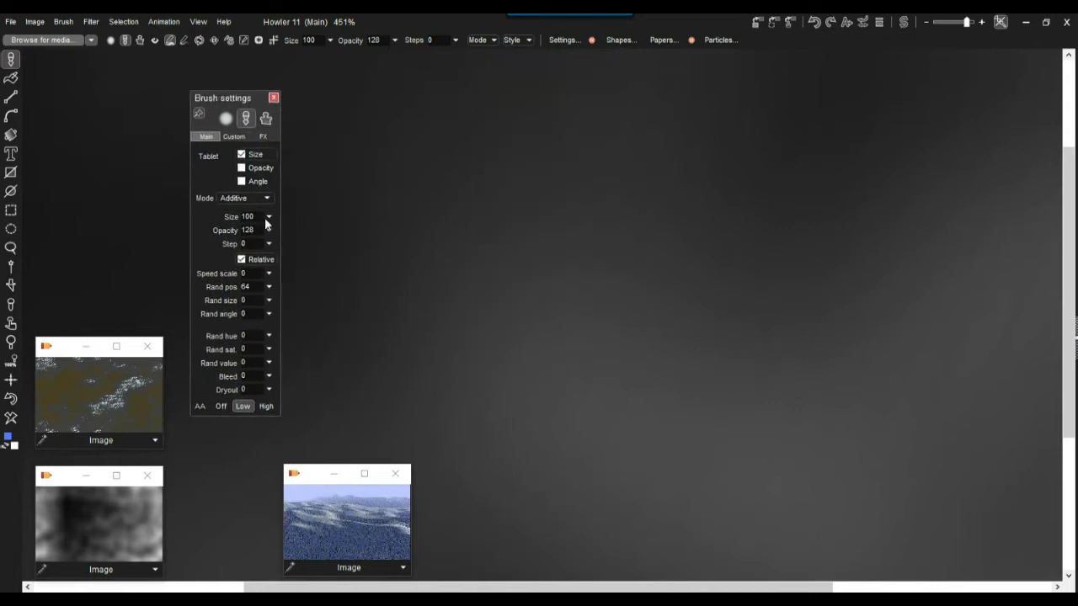
pyautogui.click(269, 243)
pyautogui.click(208, 261)
# Paint two test strokes of widely spaced stars over the heightmap and undo both
pyautogui.moveTo(434, 261)
pyautogui.mouseDown()
pyautogui.moveTo(629, 265)
pyautogui.moveTo(885, 251)
pyautogui.mouseUp()
pyautogui.moveTo(363, 147)
pyautogui.mouseDown()
pyautogui.moveTo(399, 218)
pyautogui.moveTo(576, 344)
pyautogui.moveTo(879, 466)
pyautogui.mouseUp()
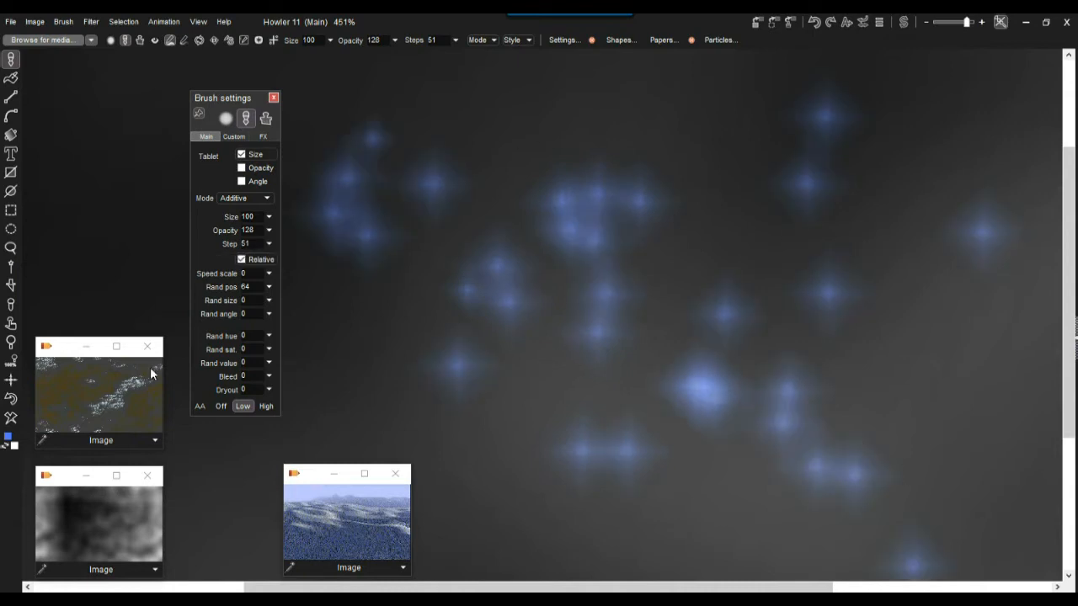
pyautogui.click(10, 402)
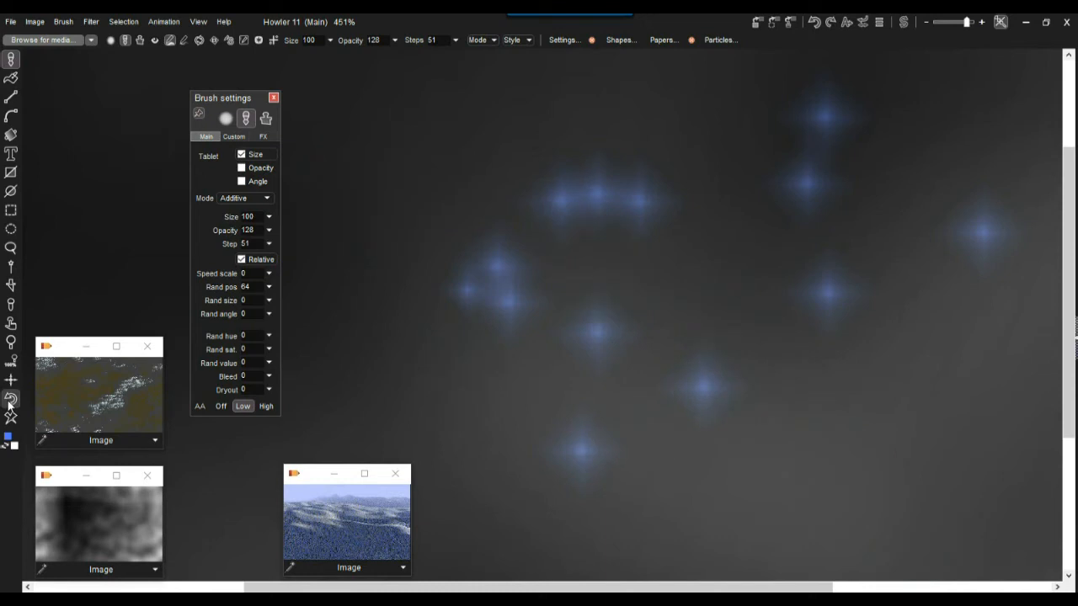
pyautogui.click(9, 402)
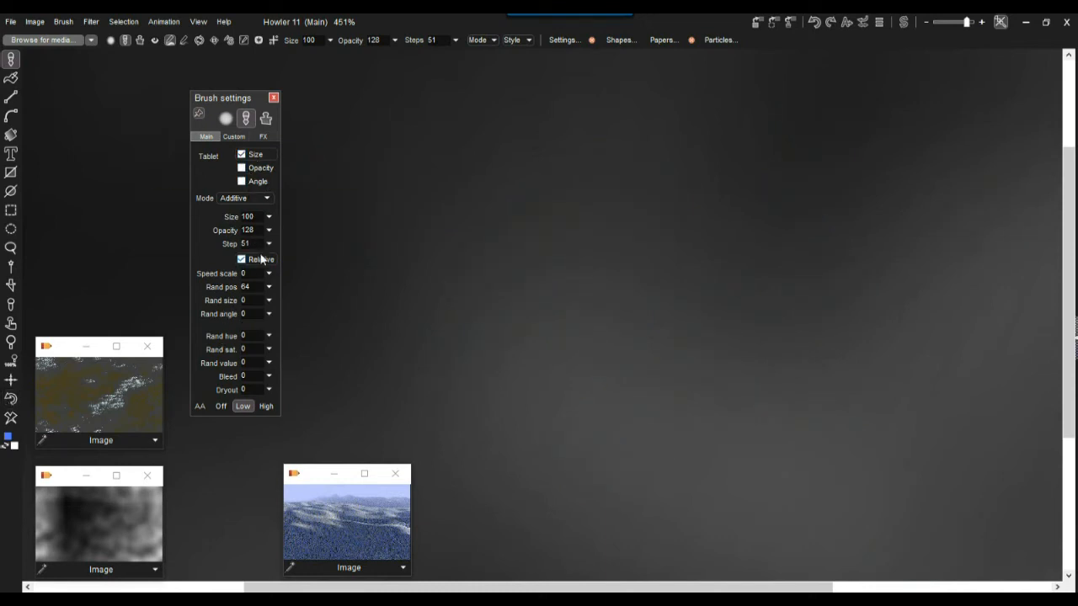
# Raise the brush opacity to 255 and paint a scattered star cluster in the middle of the heightmap
pyautogui.click(269, 230)
pyautogui.moveTo(233, 247); pyautogui.dragTo(282, 247)
pyautogui.moveTo(383, 241)
pyautogui.mouseDown()
pyautogui.moveTo(674, 332)
pyautogui.moveTo(701, 262)
pyautogui.mouseUp()
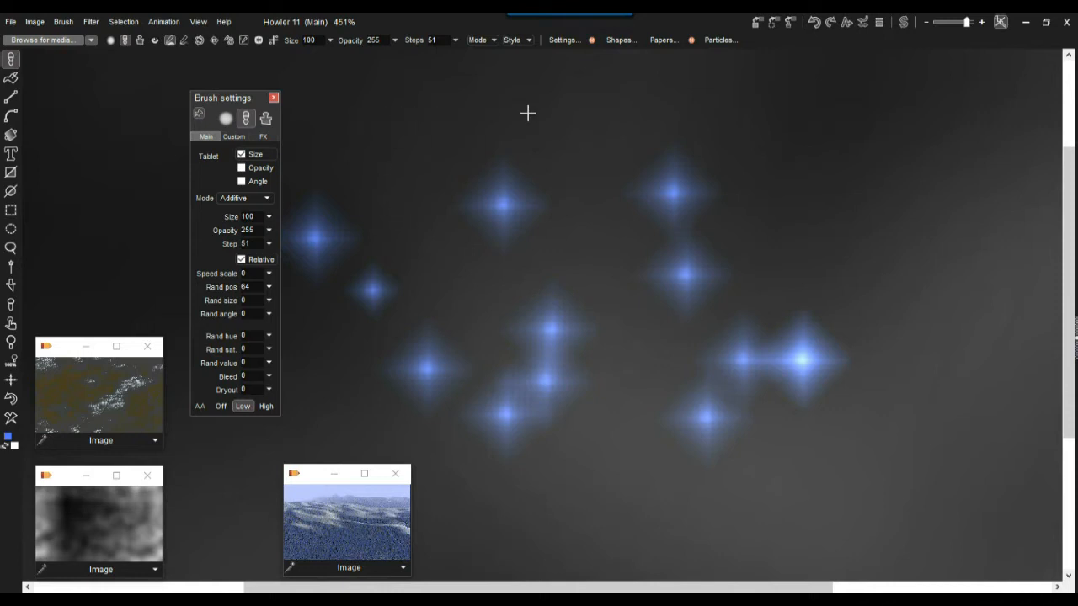
# Paint two more star clusters, one in the heightmap's upper-right area and one in its dark upper-left area
pyautogui.moveTo(619, 280); pyautogui.dragTo(459, 277)
pyautogui.moveTo(968, 271); pyautogui.dragTo(461, 337)
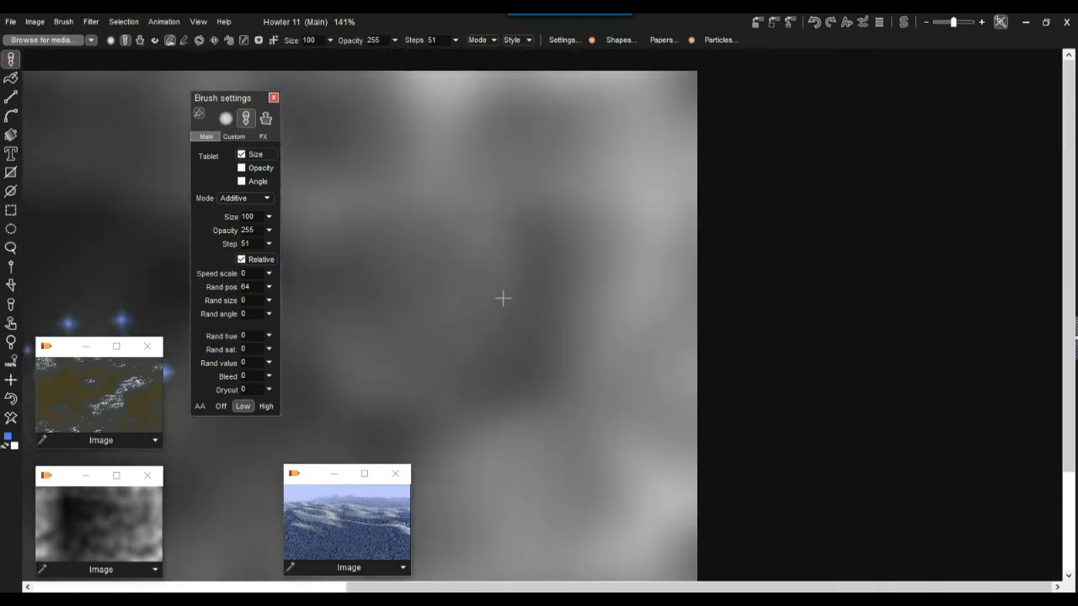
pyautogui.moveTo(423, 222); pyautogui.dragTo(492, 273)
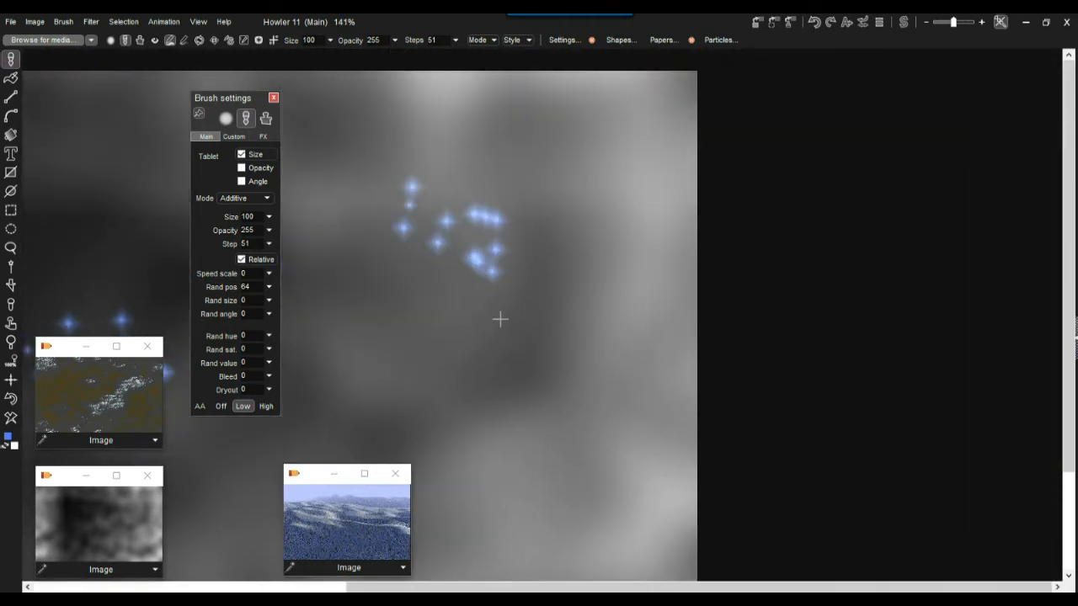
pyautogui.moveTo(407, 286)
pyautogui.mouseDown()
pyautogui.moveTo(828, 255)
pyautogui.moveTo(996, 308)
pyautogui.mouseUp()
pyautogui.moveTo(374, 241); pyautogui.dragTo(434, 261)
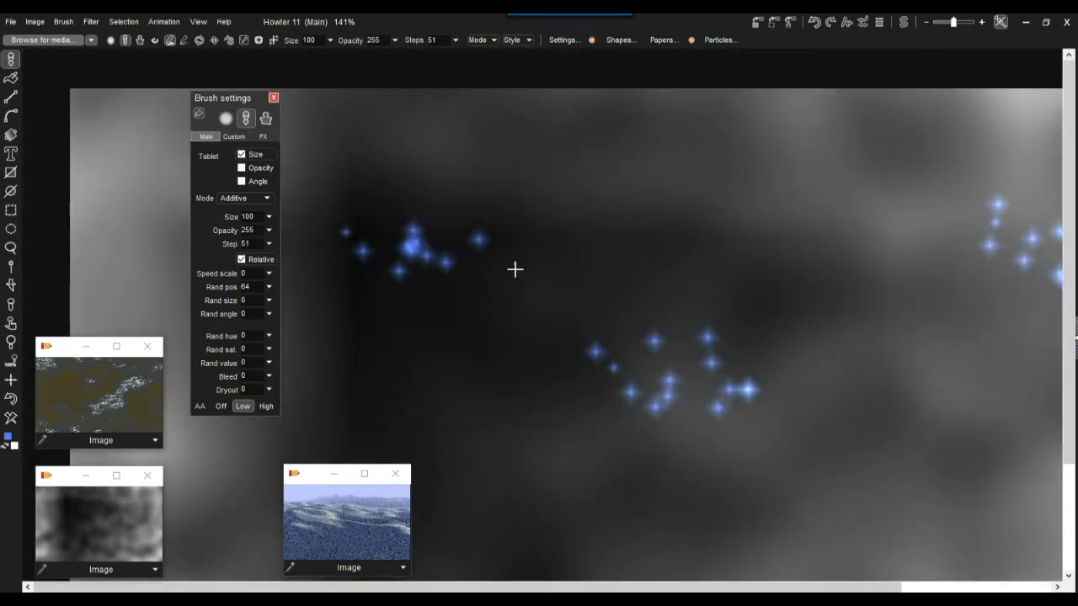
# Add a star cluster over the bright area near the heightmap's lower-right edge
pyautogui.scroll(-2, 798, 291)
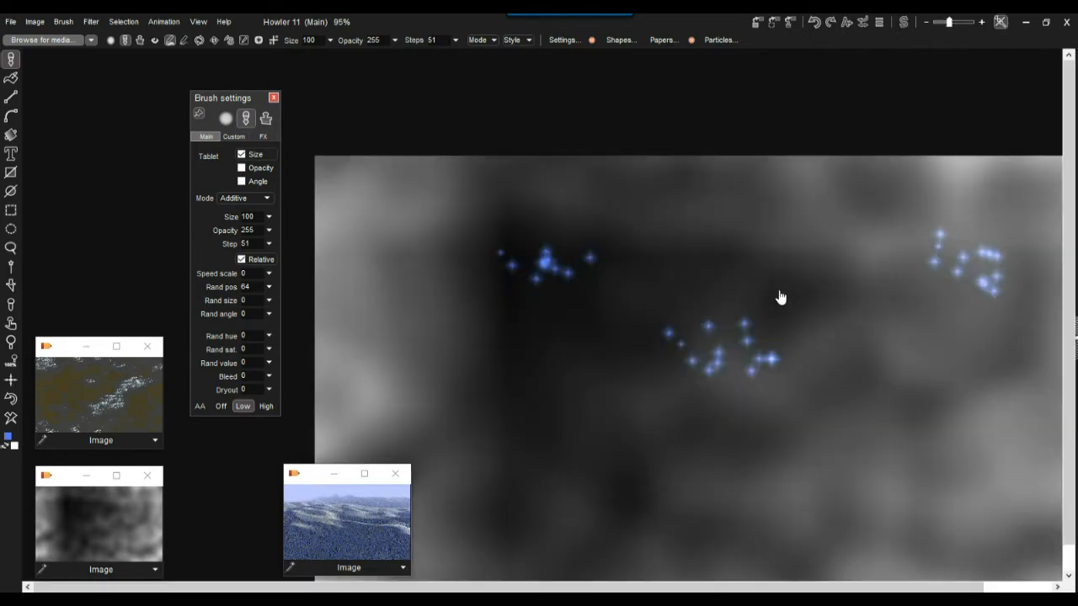
pyautogui.moveTo(883, 380); pyautogui.dragTo(536, 257)
pyautogui.moveTo(628, 350); pyautogui.dragTo(662, 365)
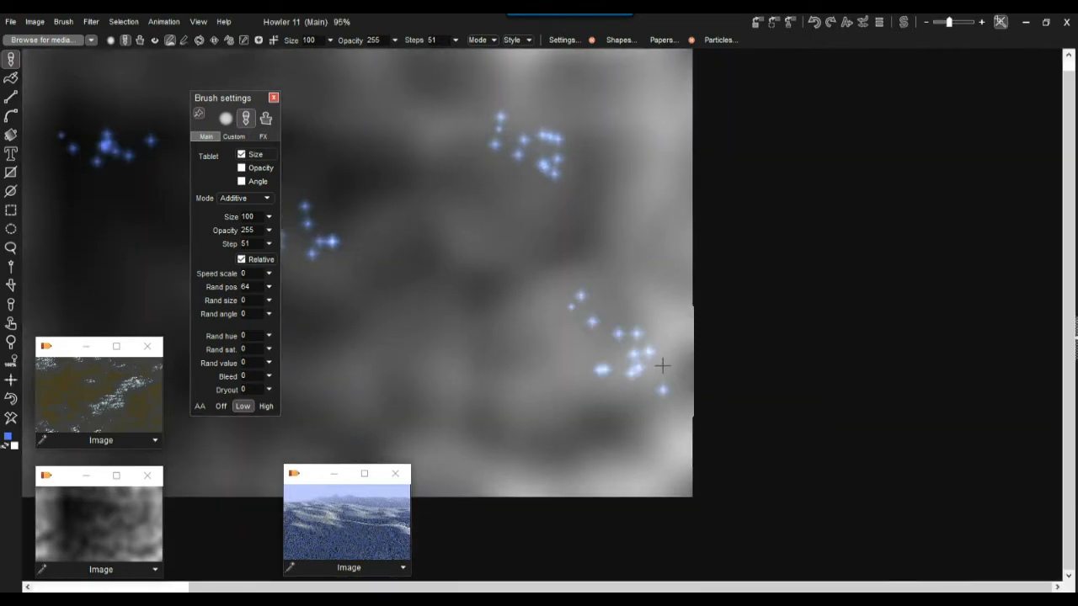
pyautogui.moveTo(444, 191); pyautogui.dragTo(684, 238)
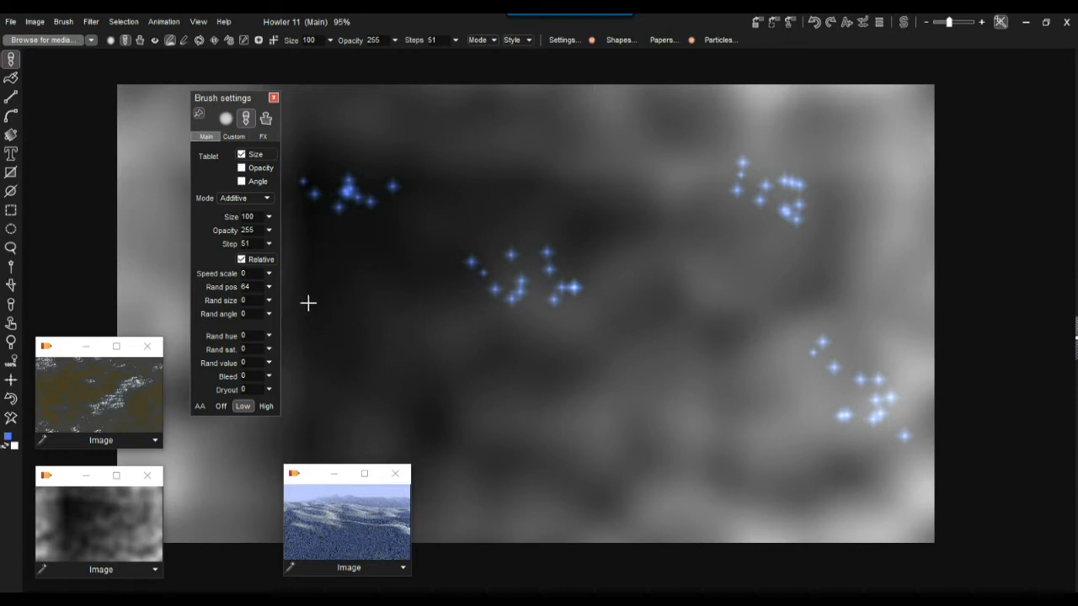
# Remove the painted star clusters by restoring the heightmap from its stored grayscale copy, and shift the brush settings window slightly
pyautogui.click(14, 406)
pyautogui.click(13, 406)
pyautogui.click(103, 510)
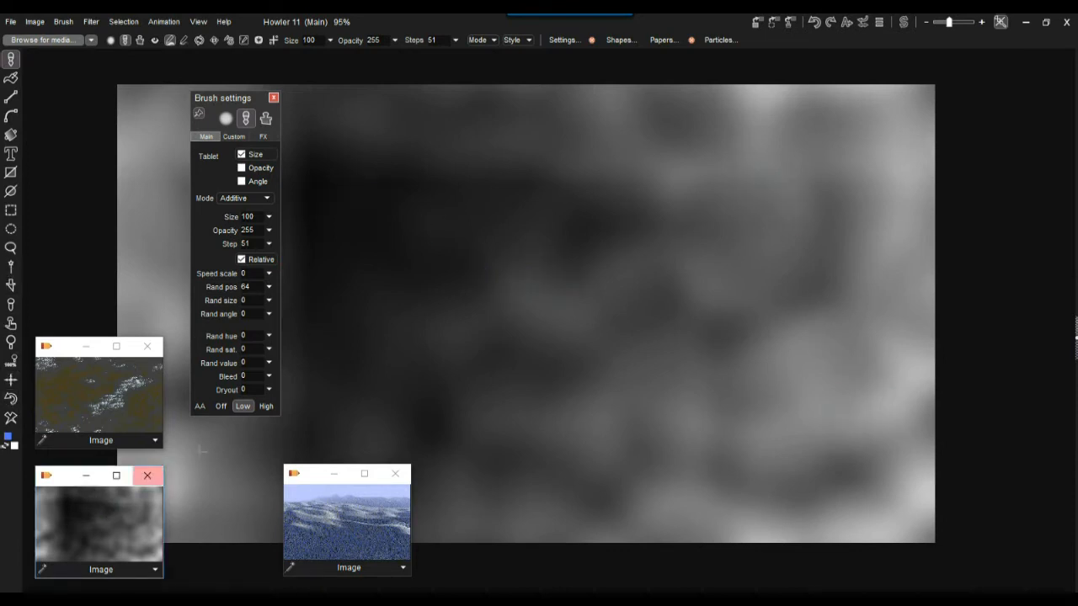
pyautogui.moveTo(234, 98); pyautogui.dragTo(253, 96)
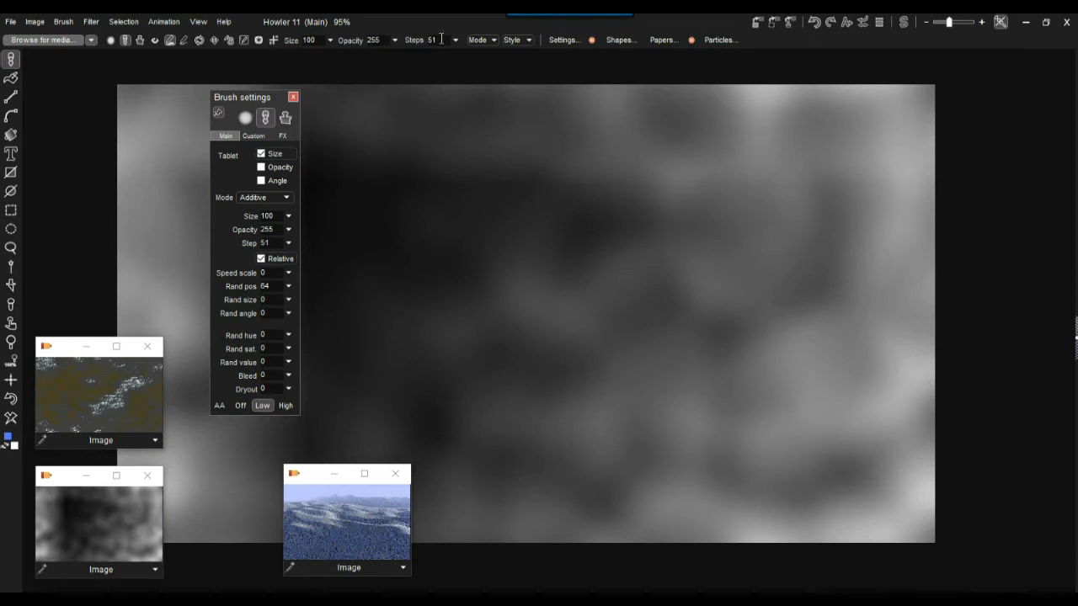
# Keep the brush mode on Additive and set the brush opacity to 42
pyautogui.click(489, 40)
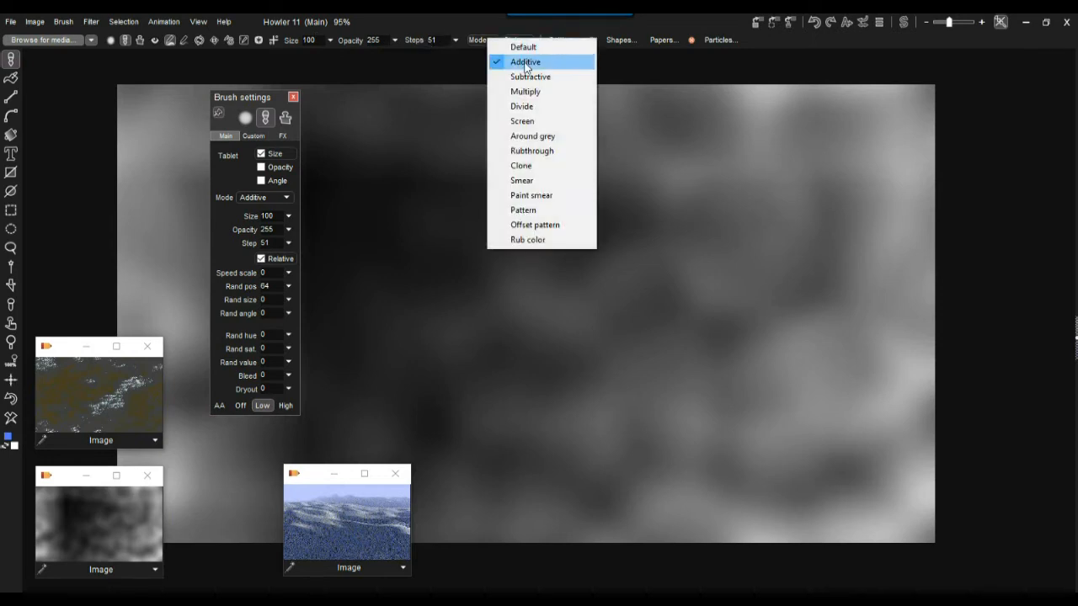
pyautogui.click(529, 64)
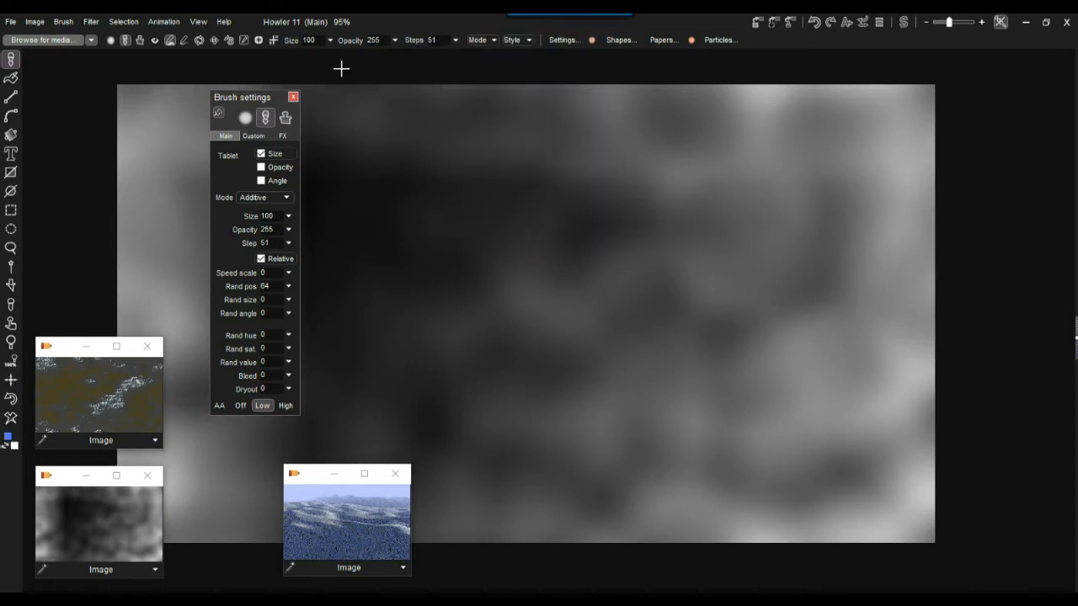
pyautogui.click(395, 40)
pyautogui.moveTo(401, 57); pyautogui.dragTo(331, 57)
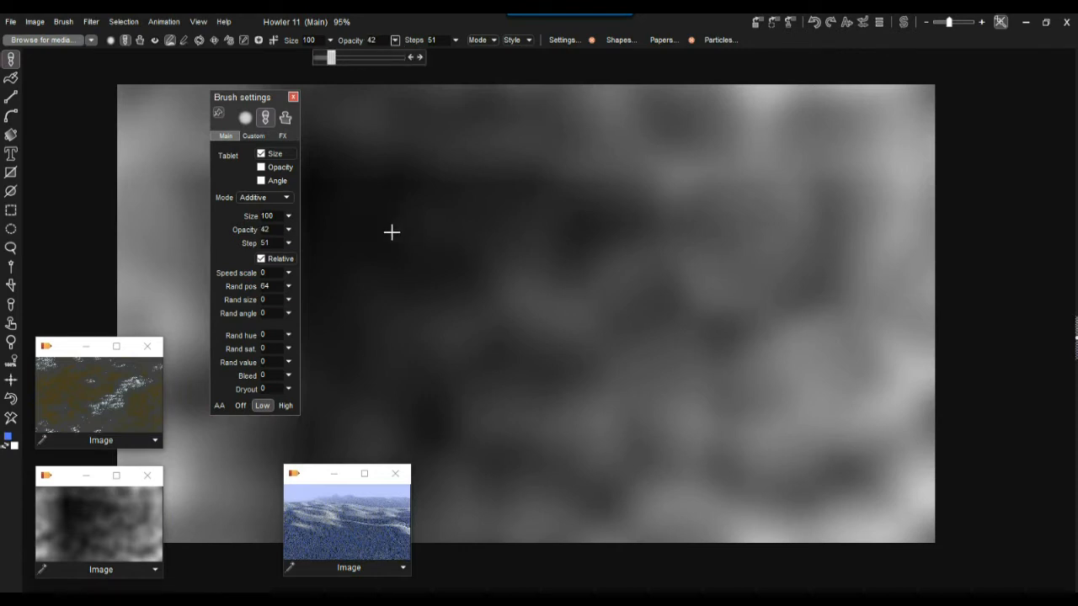
# Paint faint star clusters over the heightmap's dark upper-left area and the lighter patch at its centre
pyautogui.scroll(4, 532, 243)
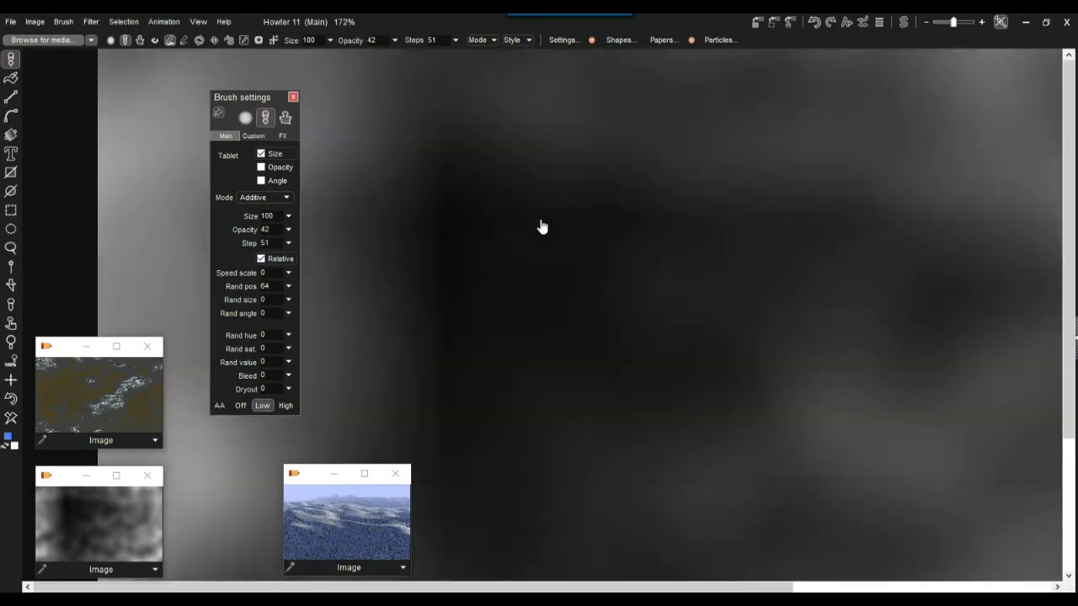
pyautogui.scroll(4, 542, 228)
pyautogui.moveTo(573, 236)
pyautogui.mouseDown()
pyautogui.moveTo(528, 248)
pyautogui.moveTo(700, 323)
pyautogui.moveTo(551, 219)
pyautogui.mouseUp()
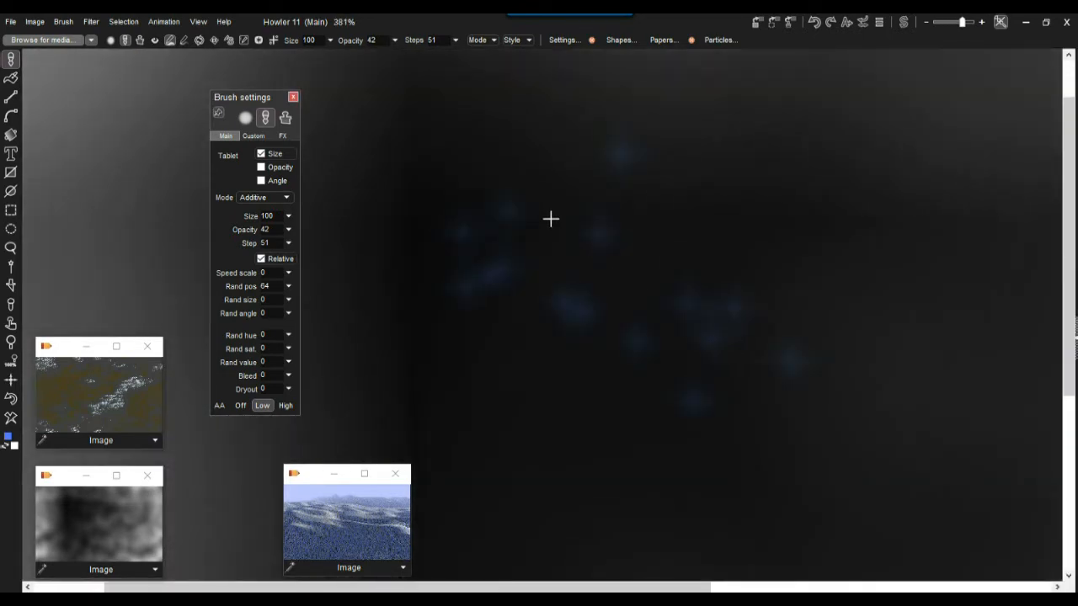
pyautogui.moveTo(788, 245)
pyautogui.mouseDown()
pyautogui.moveTo(463, 244)
pyautogui.moveTo(393, 226)
pyautogui.mouseUp()
pyautogui.moveTo(570, 294); pyautogui.dragTo(777, 410)
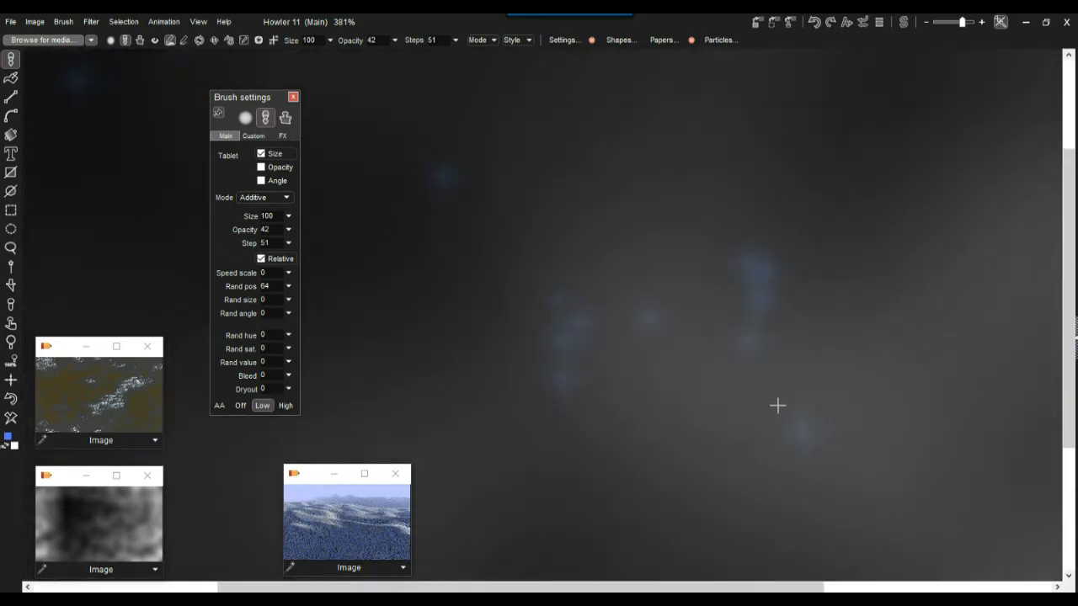
# Paint more faint star clusters over the bright areas along the heightmap's right edge and in its lower-right corner
pyautogui.moveTo(826, 263)
pyautogui.mouseDown()
pyautogui.moveTo(626, 262)
pyautogui.moveTo(316, 234)
pyautogui.mouseUp()
pyautogui.moveTo(779, 406)
pyautogui.mouseDown()
pyautogui.moveTo(679, 335)
pyautogui.moveTo(465, 270)
pyautogui.moveTo(645, 332)
pyautogui.moveTo(556, 253)
pyautogui.moveTo(657, 390)
pyautogui.moveTo(737, 442)
pyautogui.mouseUp()
pyautogui.scroll(-7, 718, 250)
pyautogui.moveTo(822, 333); pyautogui.dragTo(558, 187)
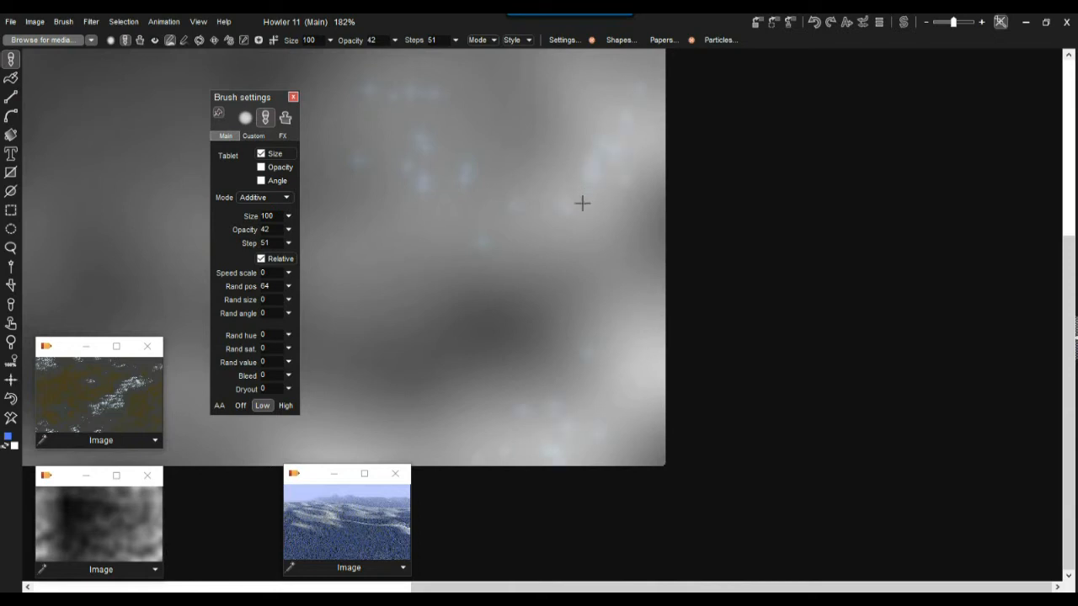
pyautogui.moveTo(477, 121); pyautogui.dragTo(739, 187)
pyautogui.scroll(-5, 730, 202)
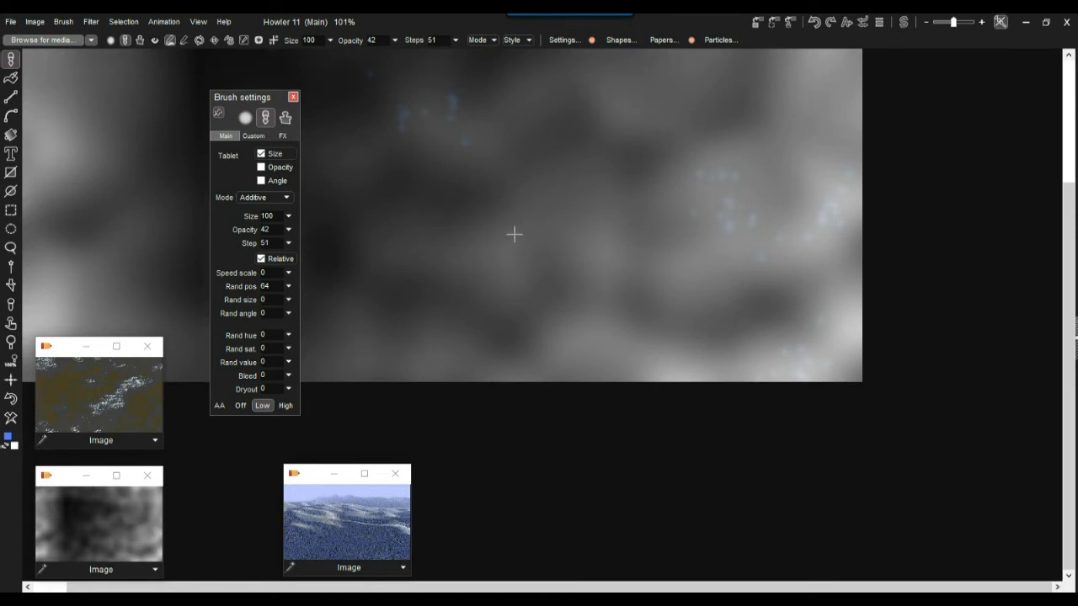
pyautogui.scroll(3, 455, 137)
pyautogui.moveTo(626, 168)
pyautogui.mouseDown()
pyautogui.moveTo(604, 239)
pyautogui.moveTo(609, 224)
pyautogui.mouseUp()
# Dismiss the drive notification, move the brush settings window aside, and restore the clean heightmap from its stored copy
pyautogui.moveTo(256, 102); pyautogui.dragTo(248, 100)
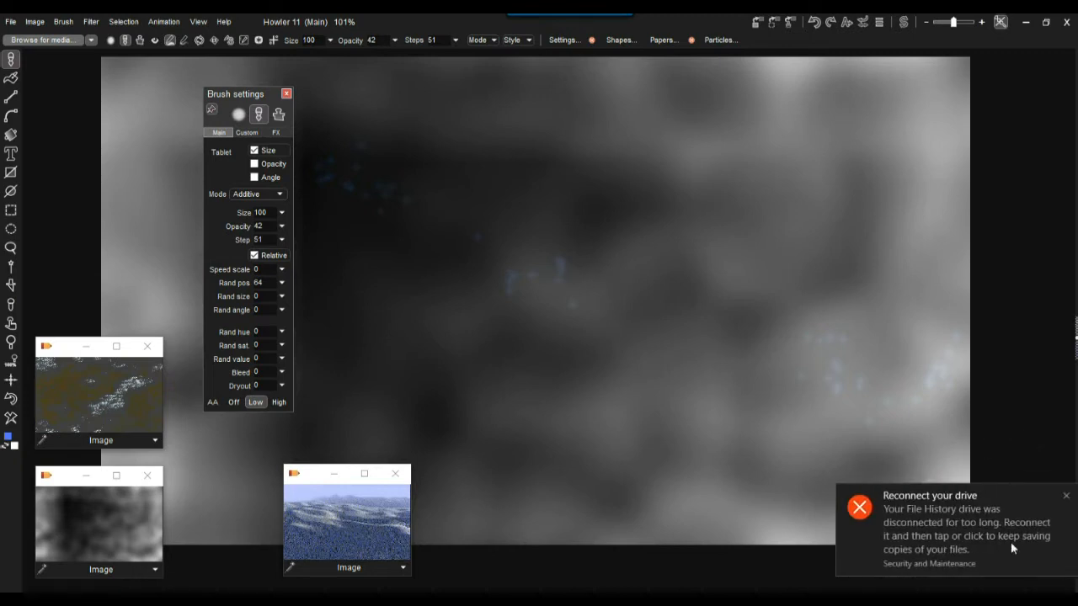
pyautogui.click(1068, 498)
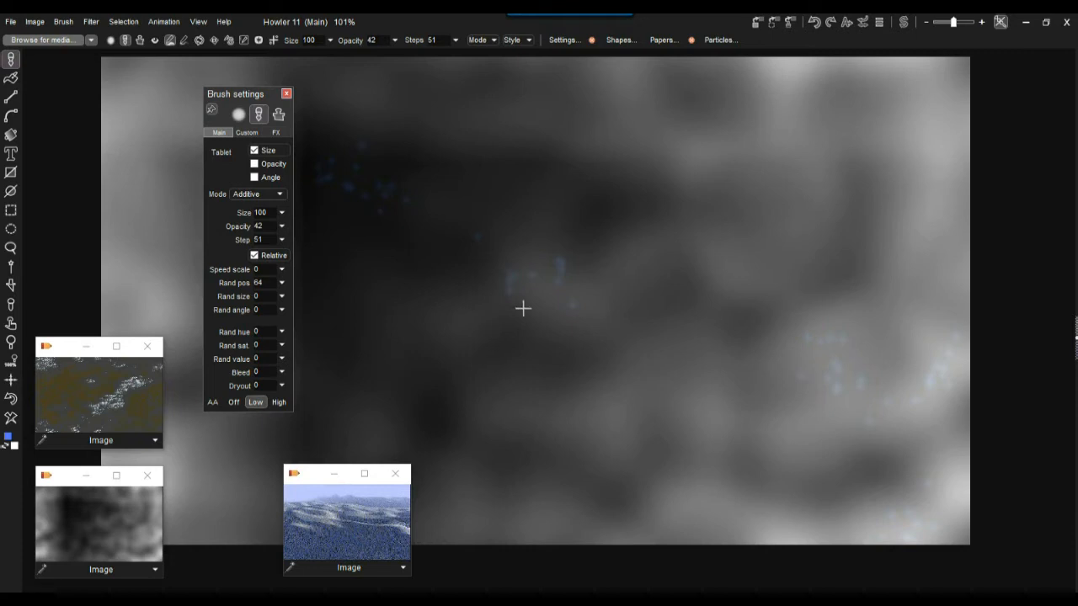
pyautogui.moveTo(261, 95)
pyautogui.mouseDown()
pyautogui.moveTo(340, 102)
pyautogui.moveTo(216, 98)
pyautogui.mouseUp()
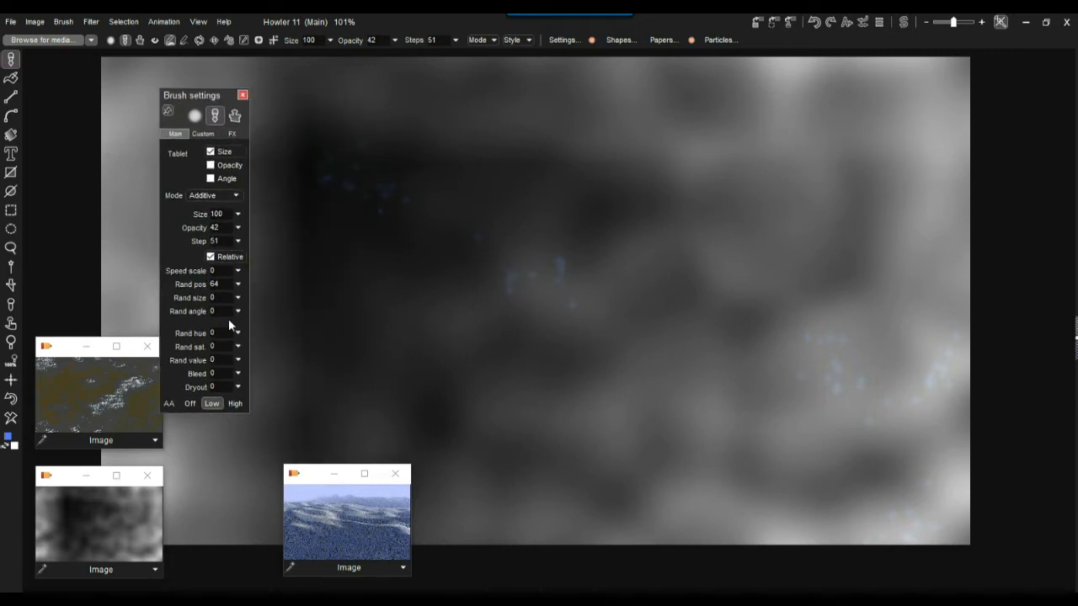
pyautogui.click(116, 524)
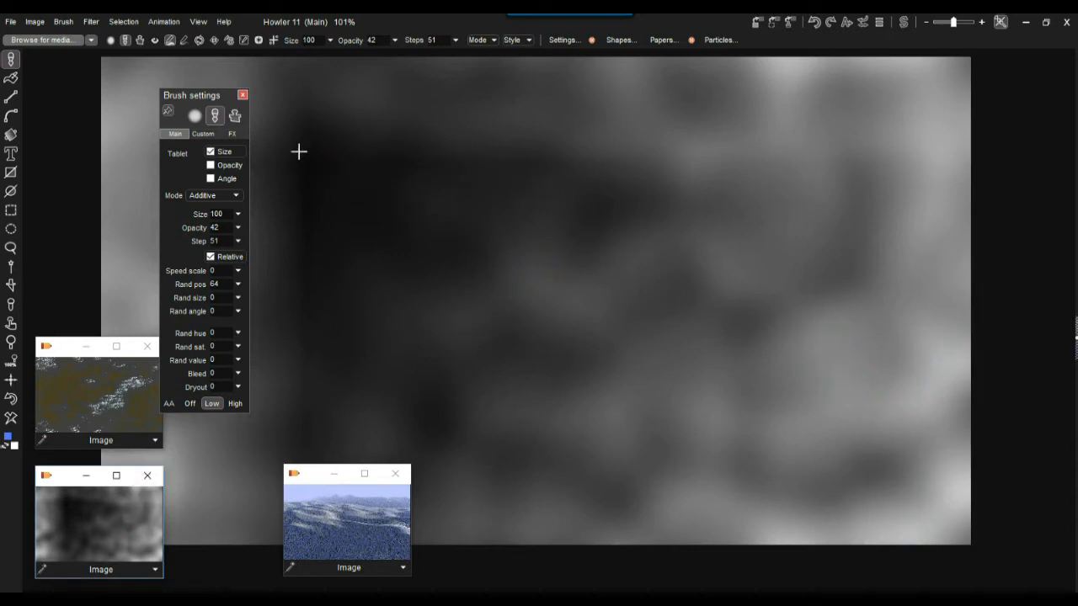
# Scatter faint stars across the heightmap's dark upper-left region, and restore the clean heightmap from its stored copy
pyautogui.moveTo(321, 149)
pyautogui.mouseDown()
pyautogui.moveTo(321, 222)
pyautogui.moveTo(303, 156)
pyautogui.moveTo(395, 158)
pyautogui.moveTo(370, 151)
pyautogui.moveTo(637, 192)
pyautogui.moveTo(596, 224)
pyautogui.moveTo(459, 209)
pyautogui.moveTo(362, 259)
pyautogui.mouseUp()
pyautogui.moveTo(303, 316)
pyautogui.mouseDown()
pyautogui.moveTo(320, 238)
pyautogui.moveTo(416, 188)
pyautogui.moveTo(413, 243)
pyautogui.mouseUp()
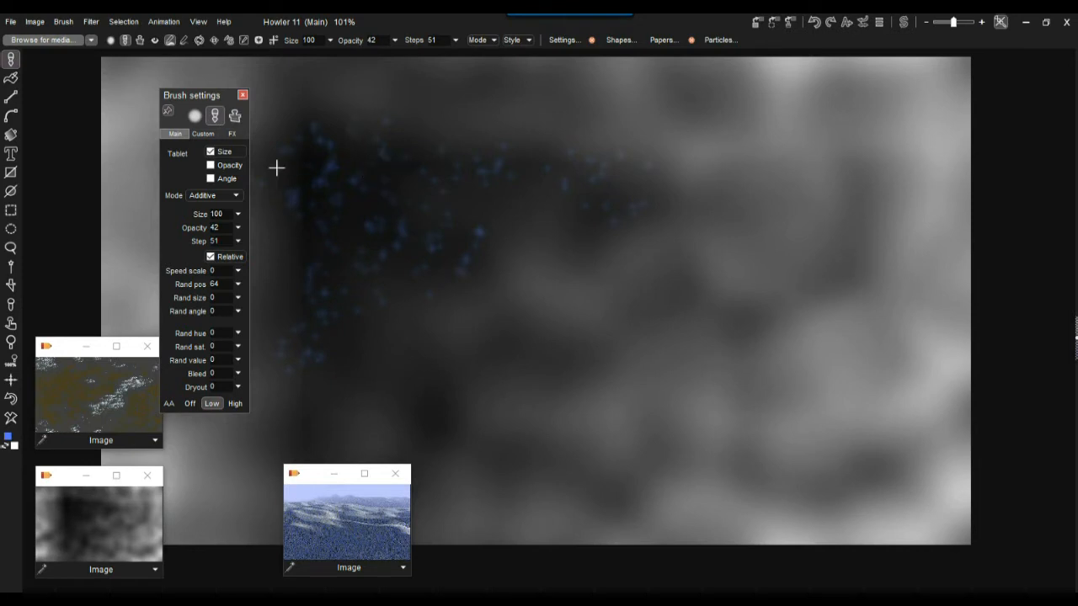
pyautogui.click(554, 327)
pyautogui.moveTo(459, 90)
pyautogui.mouseDown()
pyautogui.moveTo(387, 89)
pyautogui.moveTo(417, 158)
pyautogui.mouseUp()
pyautogui.click(89, 519)
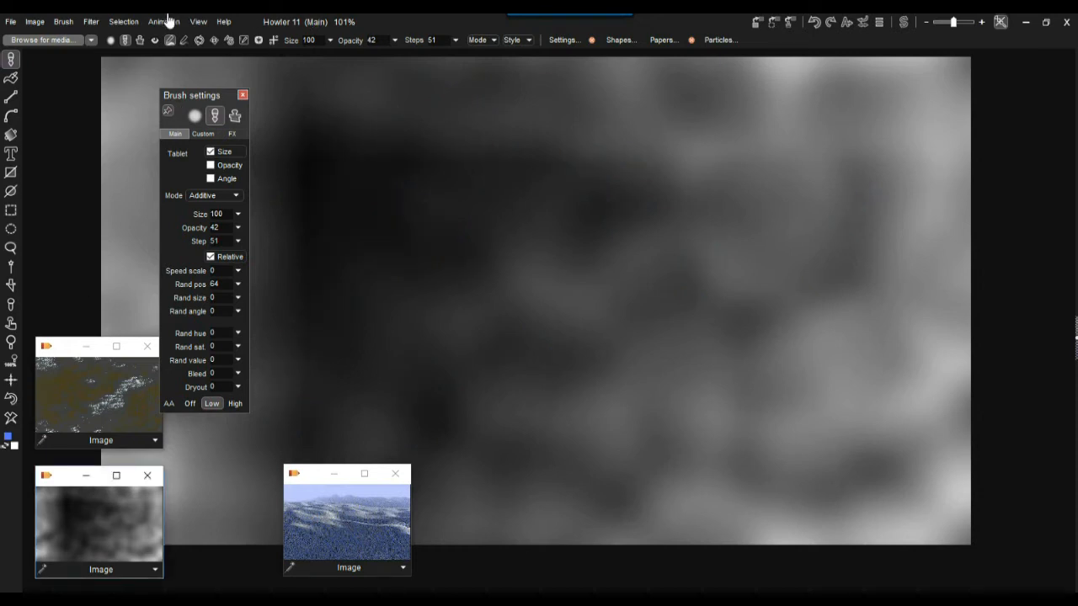
# Start a color key selection sampled from the heightmap's dark area and raise its tolerance to 201
pyautogui.click(116, 22)
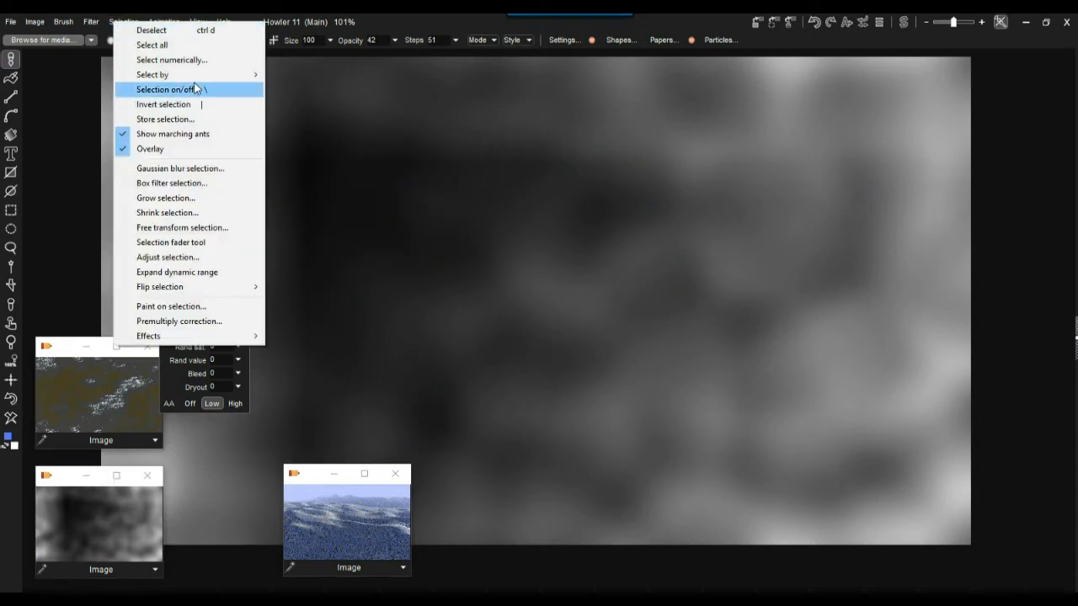
pyautogui.moveTo(195, 77)
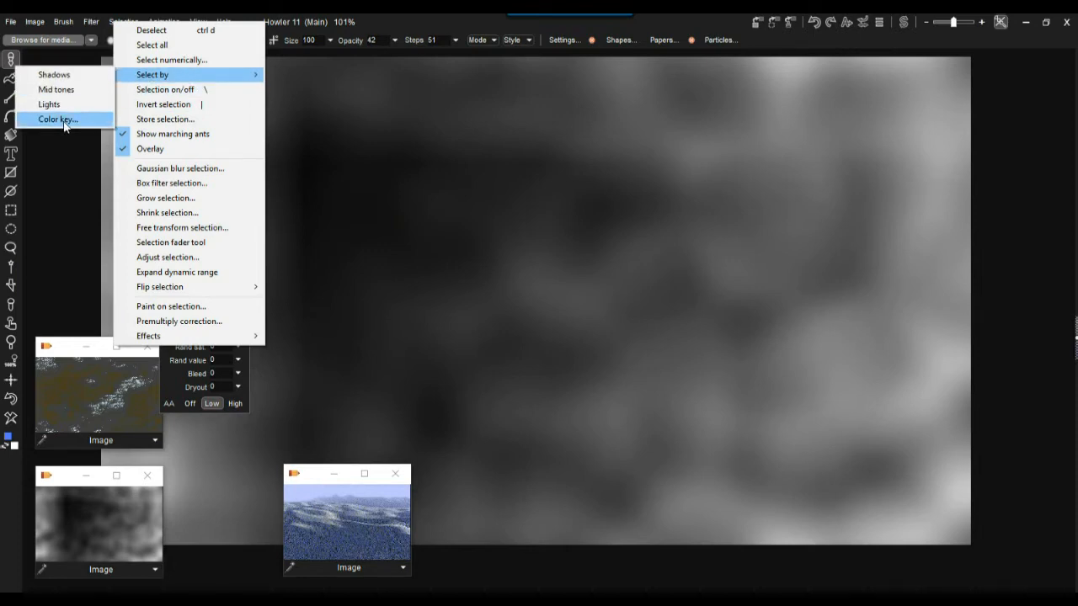
pyautogui.click(64, 122)
pyautogui.click(435, 248)
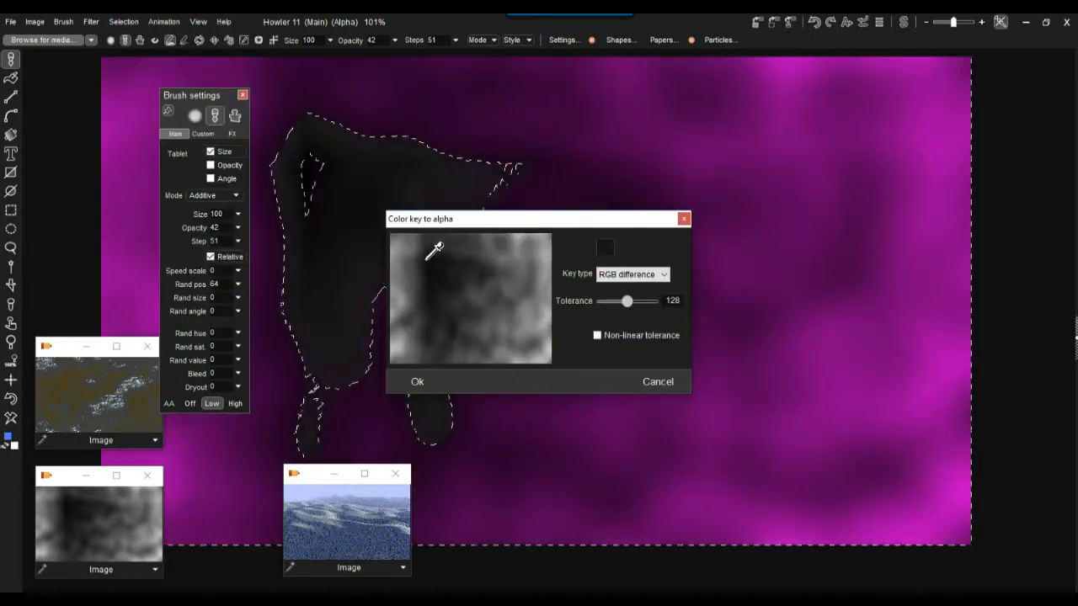
pyautogui.moveTo(427, 259); pyautogui.dragTo(428, 254)
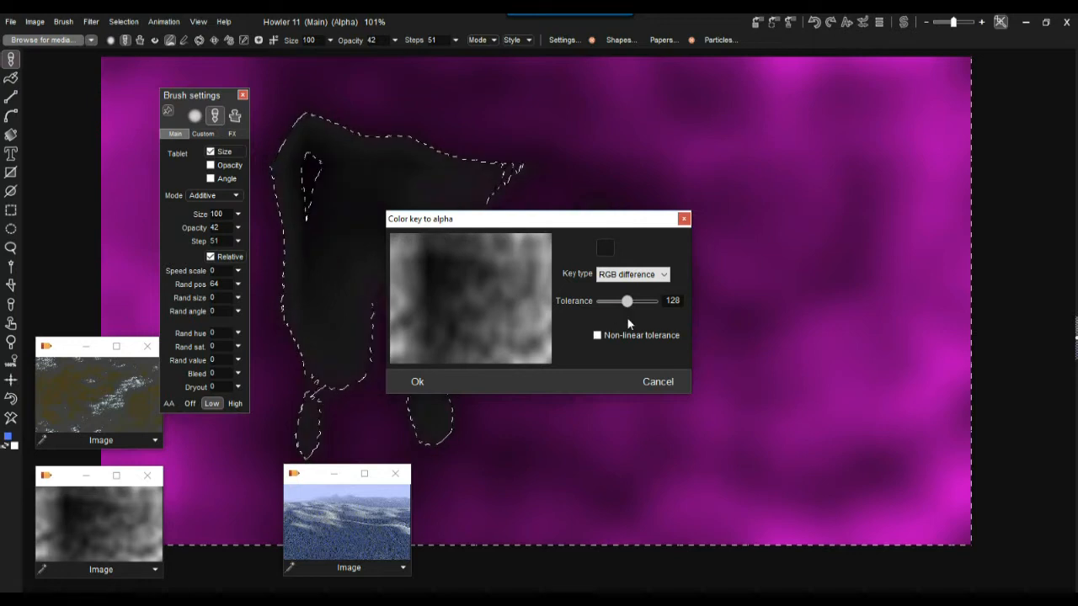
pyautogui.moveTo(630, 306); pyautogui.dragTo(645, 306)
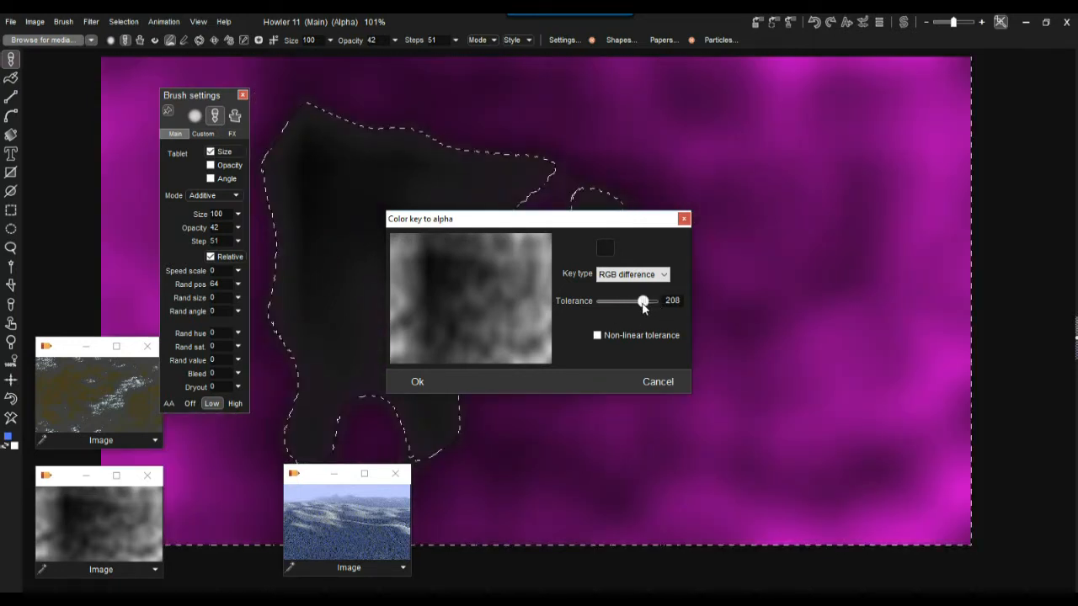
# Turn on non-linear tolerance for the color key, switch its key type to V difference and set the tolerance to 161
pyautogui.click(616, 337)
pyautogui.click(632, 275)
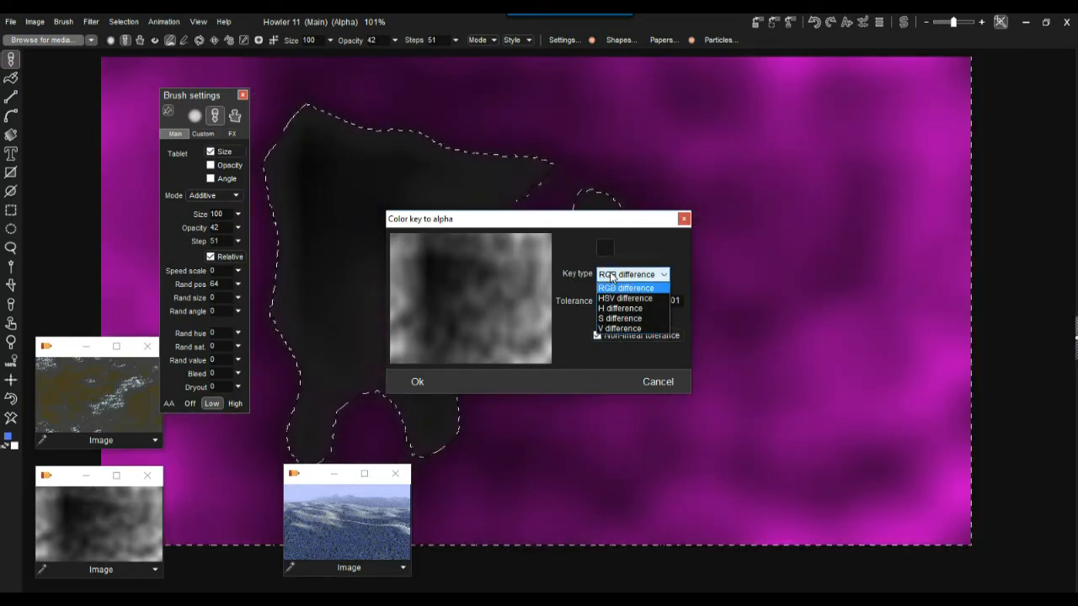
pyautogui.click(620, 328)
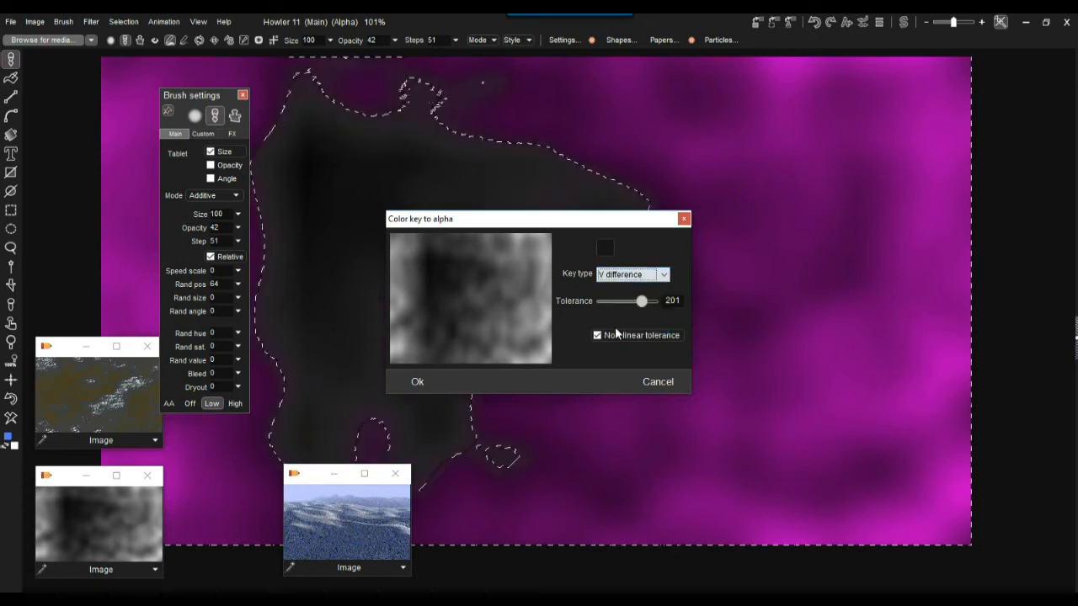
pyautogui.moveTo(641, 302)
pyautogui.mouseDown()
pyautogui.moveTo(609, 301)
pyautogui.moveTo(633, 303)
pyautogui.mouseUp()
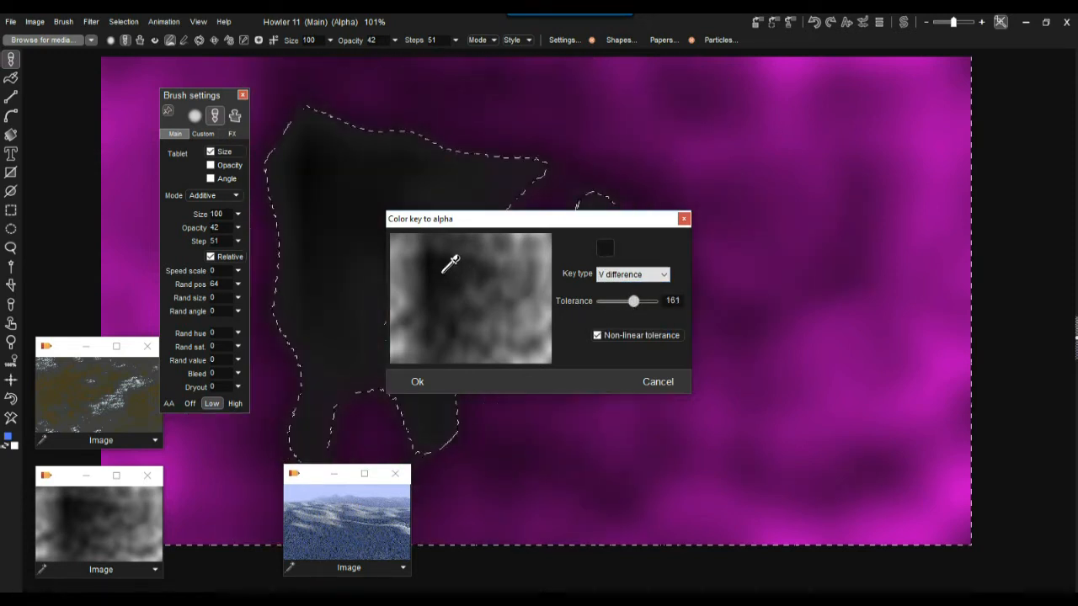
# Resample the key color from a slightly lighter dark-gray tone of the heightmap and apply the selection
pyautogui.click(486, 284)
pyautogui.moveTo(486, 285)
pyautogui.mouseDown()
pyautogui.moveTo(431, 269)
pyautogui.moveTo(525, 278)
pyautogui.moveTo(547, 251)
pyautogui.moveTo(488, 268)
pyautogui.mouseUp()
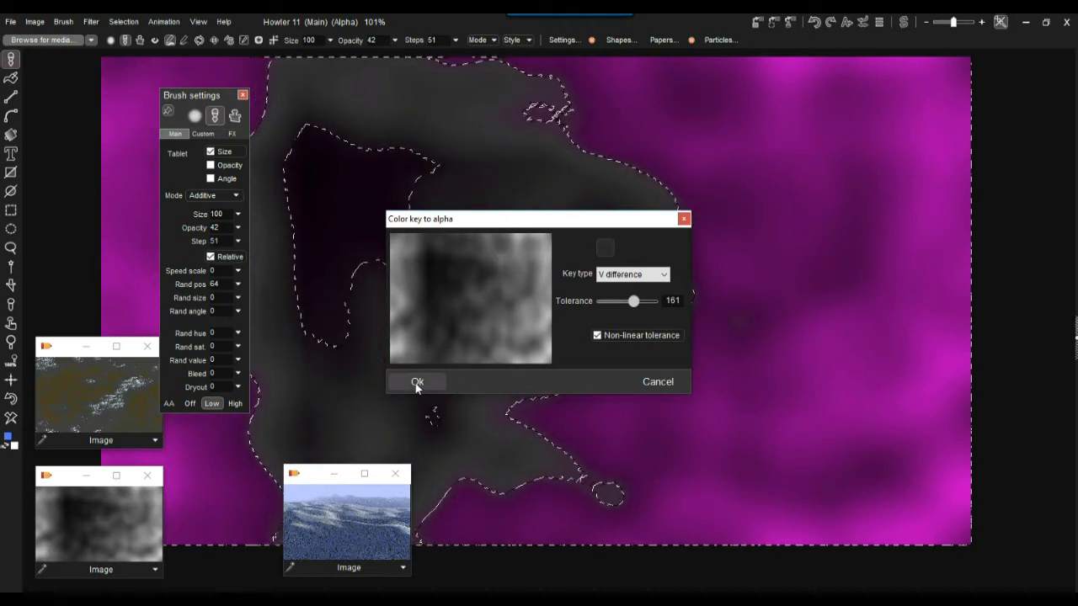
pyautogui.click(414, 381)
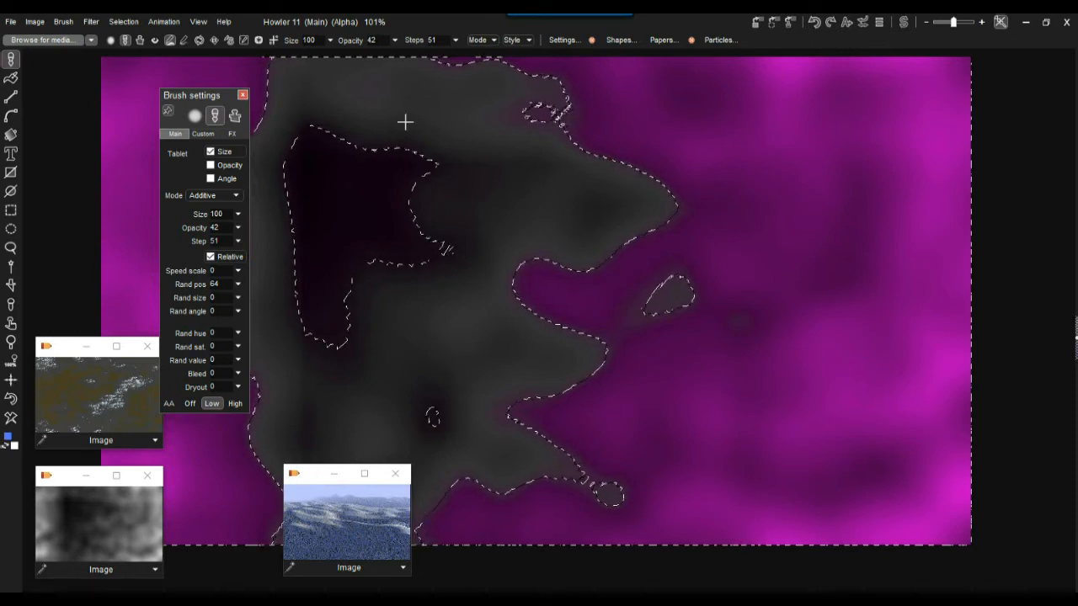
# Soften the selection with a Gaussian blur at level 47 using the Approximate algorithm
pyautogui.click(118, 23)
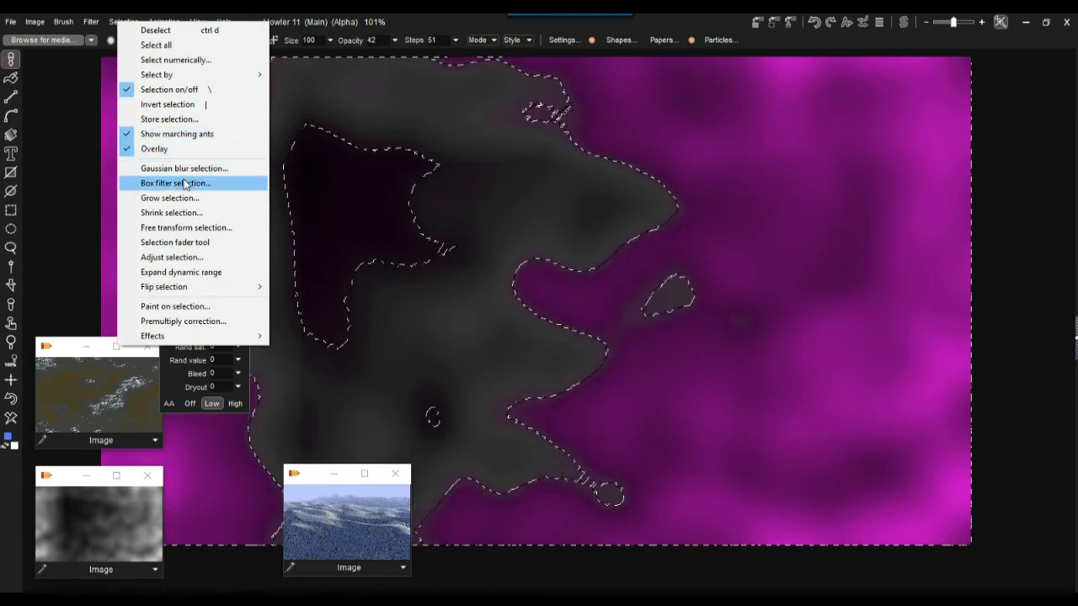
pyautogui.click(143, 17)
pyautogui.click(127, 20)
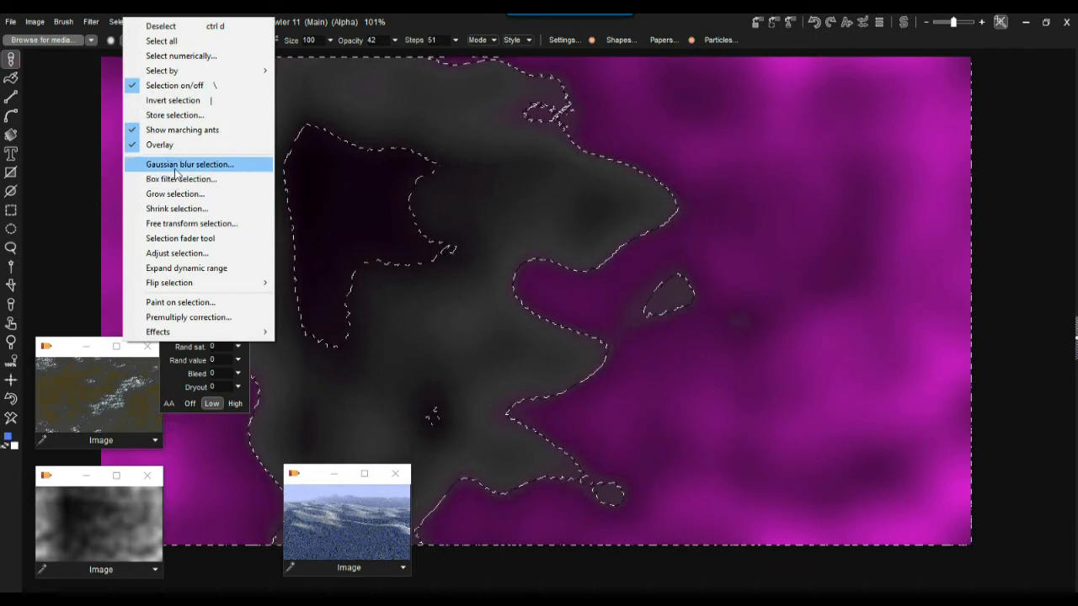
pyautogui.click(182, 166)
pyautogui.moveTo(478, 272)
pyautogui.mouseDown()
pyautogui.moveTo(518, 275)
pyautogui.moveTo(476, 274)
pyautogui.moveTo(492, 274)
pyautogui.mouseUp()
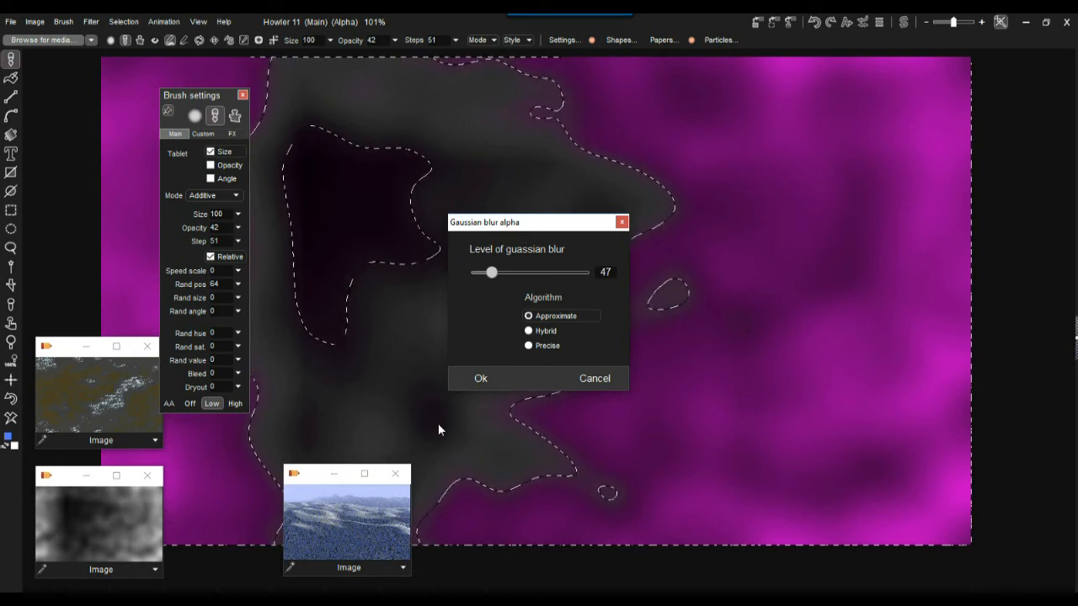
pyautogui.click(481, 378)
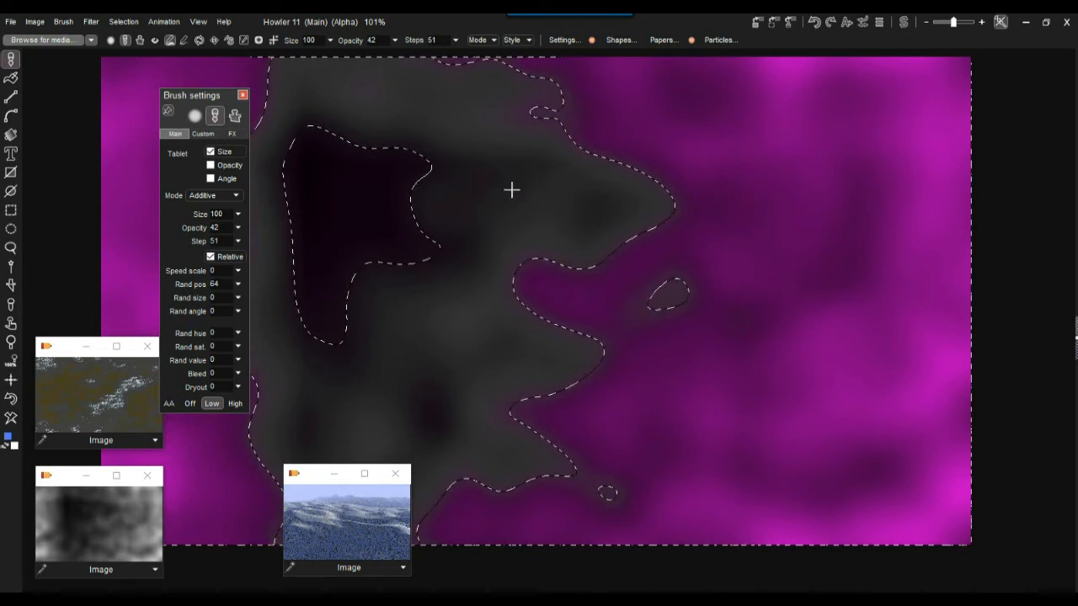
# Store the blurred selection as an alpha and move its window to the upper-right corner of the workspace
pyautogui.scroll(-1, 478, 188)
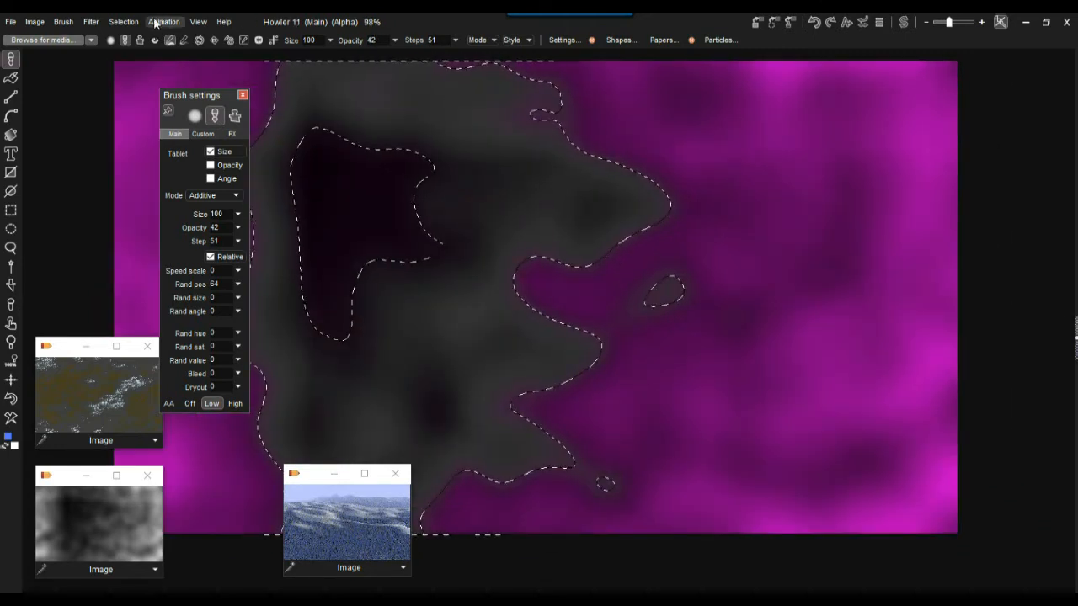
pyautogui.click(126, 23)
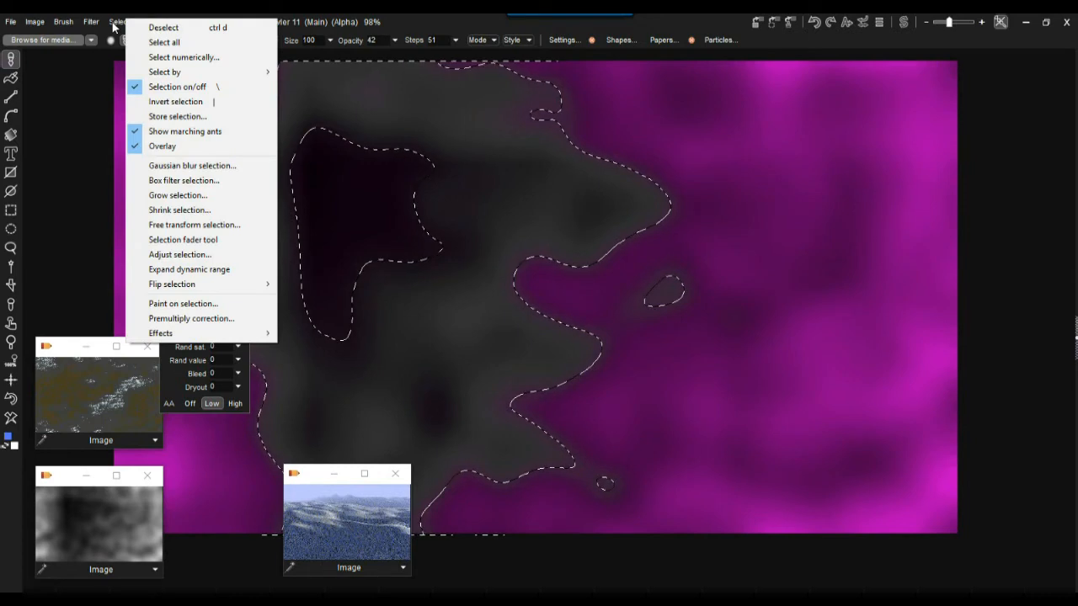
pyautogui.click(193, 117)
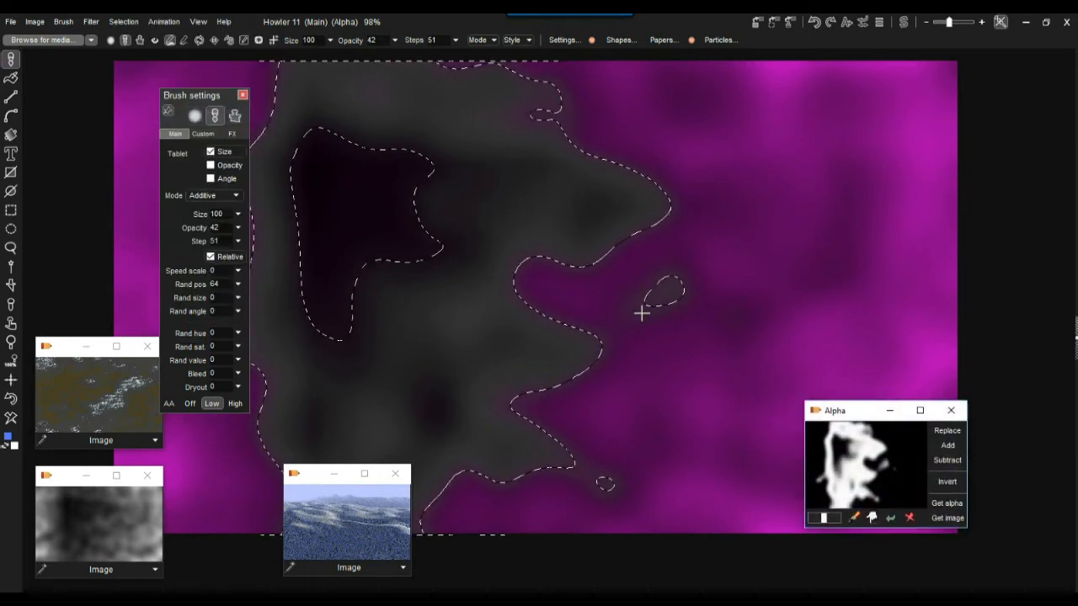
pyautogui.moveTo(842, 419); pyautogui.dragTo(931, 70)
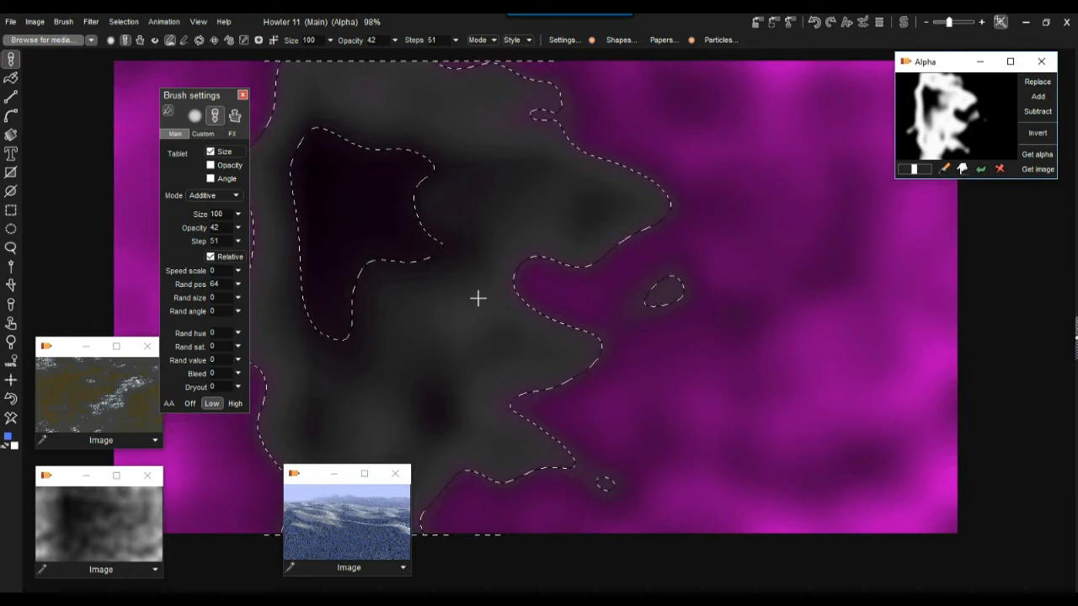
# Paint faint scattered stars freehand throughout the selected dark-gray region of the heightmap
pyautogui.click(10, 59)
pyautogui.moveTo(305, 81)
pyautogui.mouseDown()
pyautogui.moveTo(454, 109)
pyautogui.moveTo(533, 206)
pyautogui.moveTo(489, 339)
pyautogui.moveTo(385, 476)
pyautogui.moveTo(464, 304)
pyautogui.moveTo(438, 127)
pyautogui.moveTo(250, 244)
pyautogui.moveTo(334, 445)
pyautogui.moveTo(489, 228)
pyautogui.moveTo(541, 319)
pyautogui.moveTo(730, 286)
pyautogui.moveTo(399, 481)
pyautogui.moveTo(323, 380)
pyautogui.moveTo(336, 236)
pyautogui.moveTo(255, 98)
pyautogui.moveTo(517, 115)
pyautogui.mouseUp()
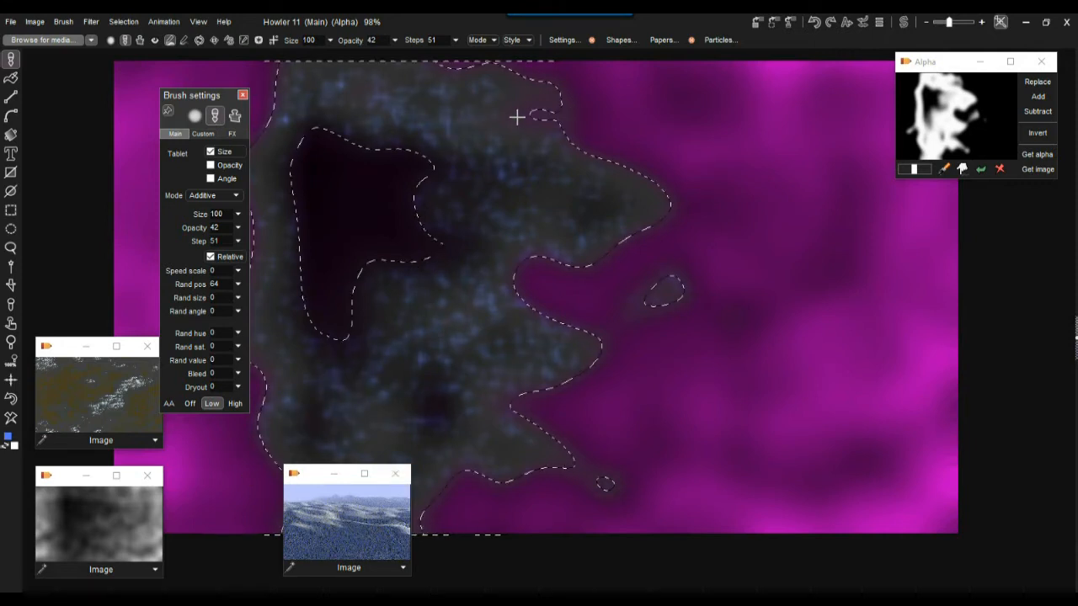
# Set the star brush to size 19, opacity 18 and steps 14
pyautogui.scroll(1, 529, 212)
pyautogui.scroll(5, 529, 212)
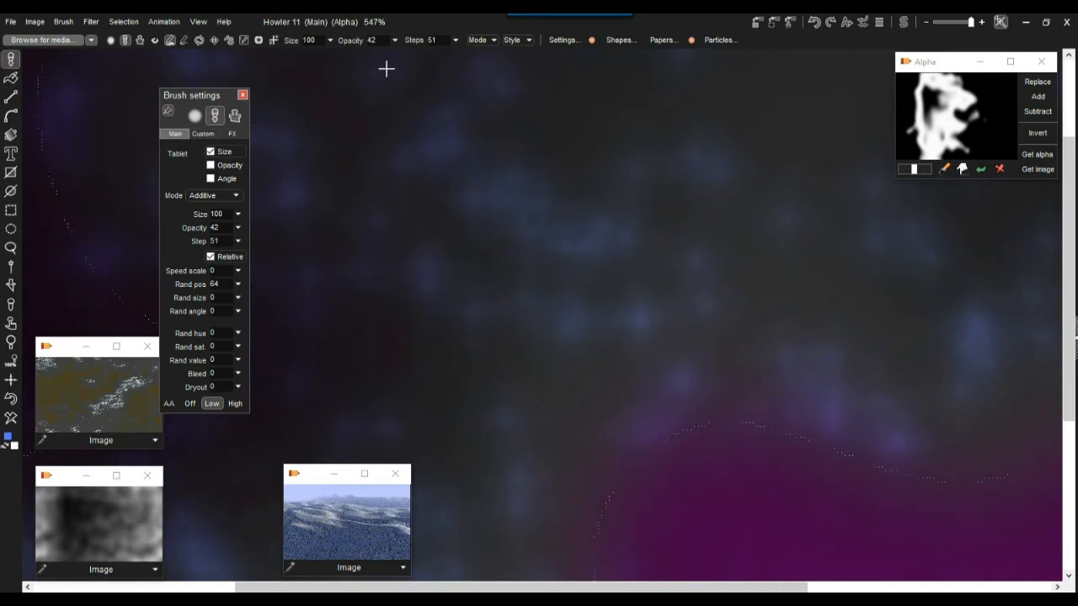
pyautogui.click(456, 41)
pyautogui.moveTo(397, 56); pyautogui.dragTo(383, 64)
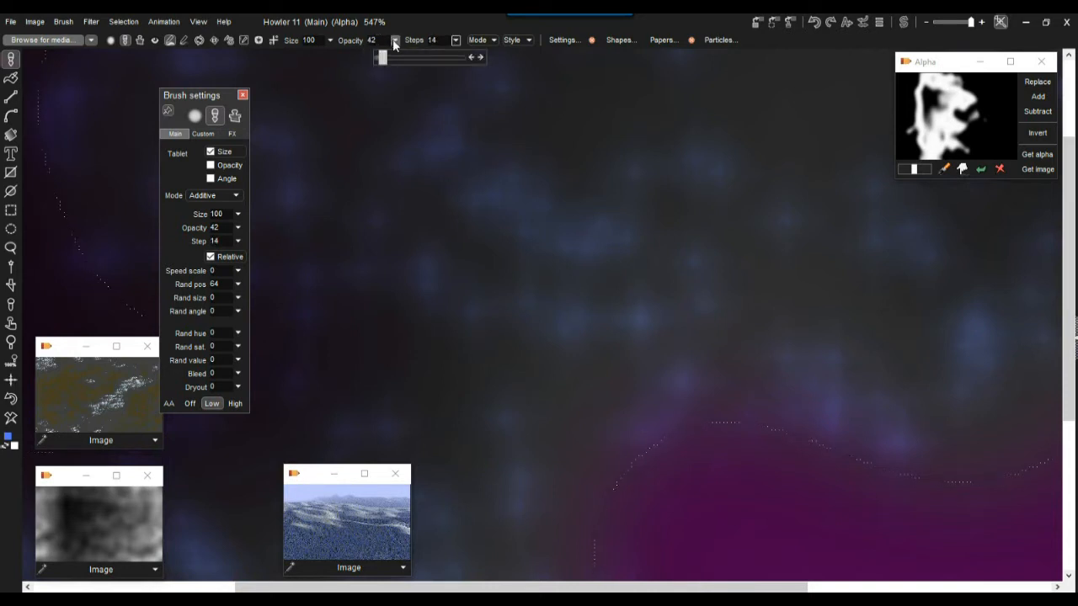
pyautogui.click(394, 40)
pyautogui.moveTo(340, 58); pyautogui.dragTo(320, 68)
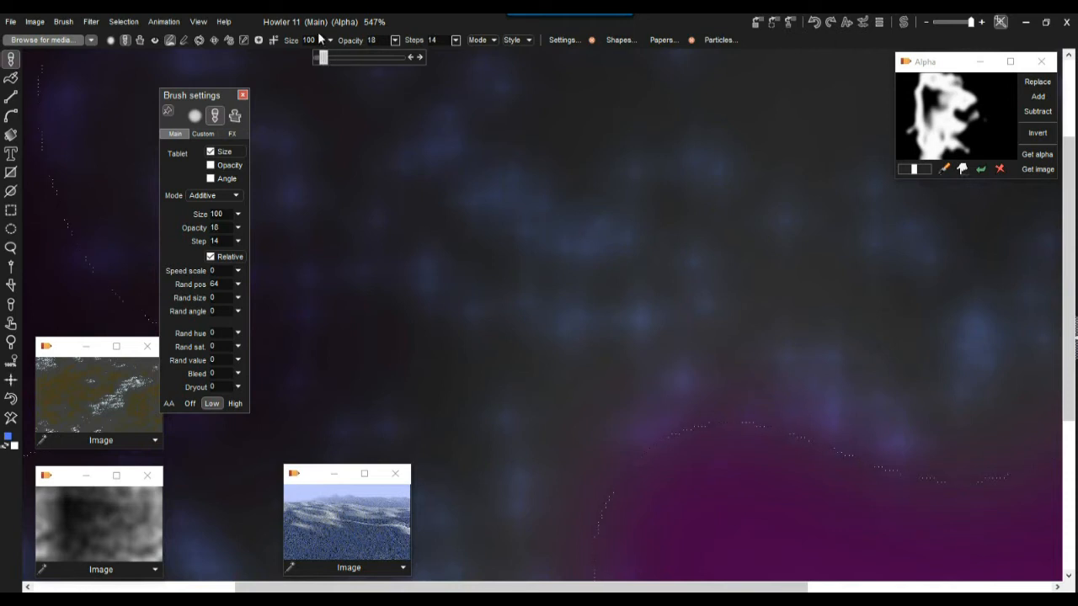
pyautogui.click(332, 42)
pyautogui.click(332, 42)
pyautogui.moveTo(339, 57); pyautogui.dragTo(269, 60)
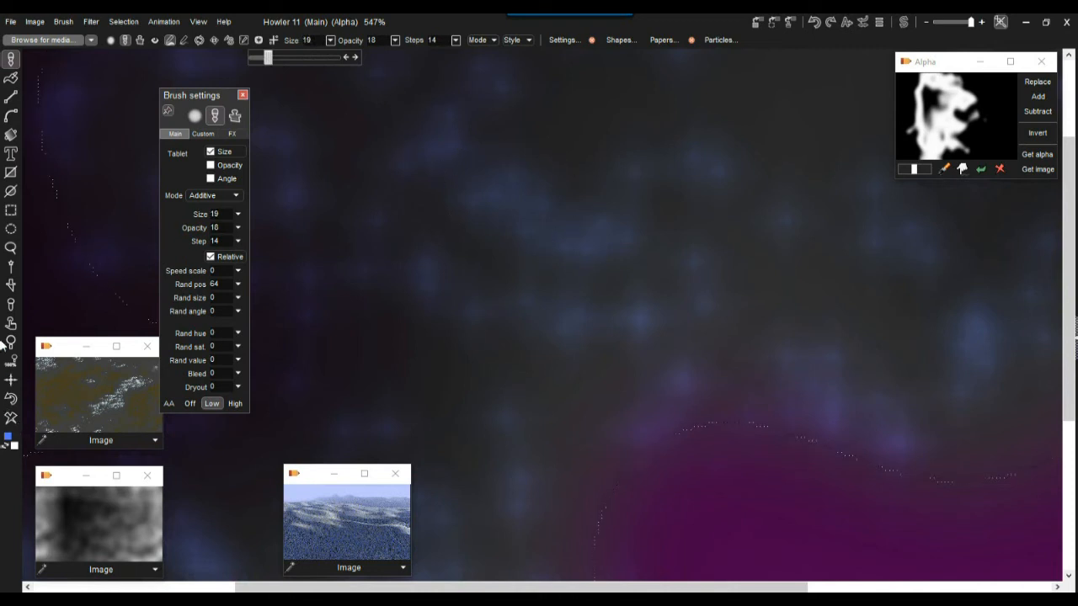
# Undo the earlier star painting and paint very fine, faint specks in the middle of the selected dark-gray region
pyautogui.click(11, 403)
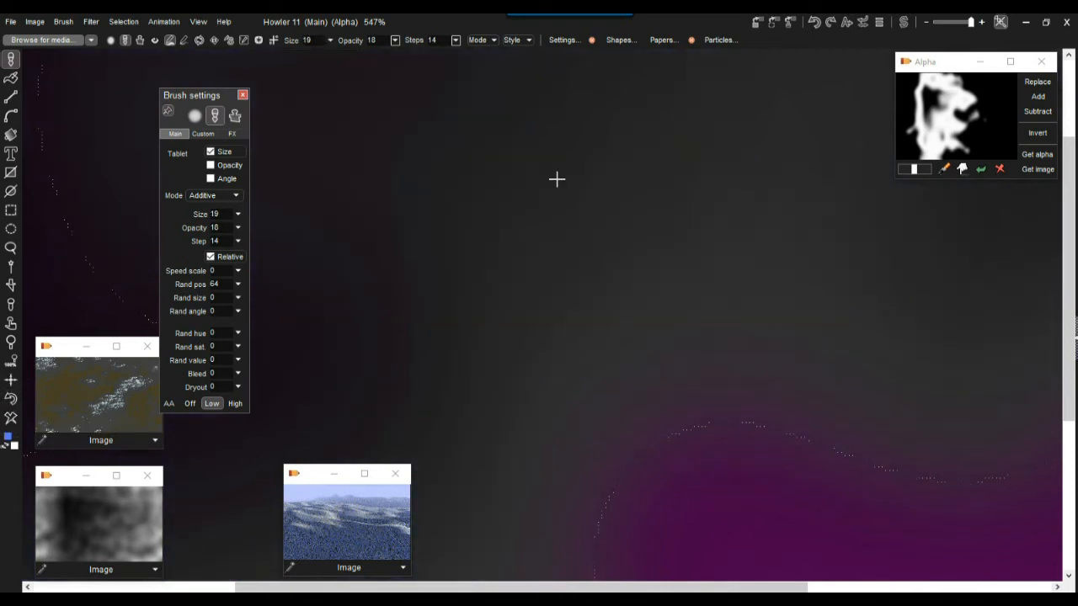
pyautogui.scroll(-3, 615, 229)
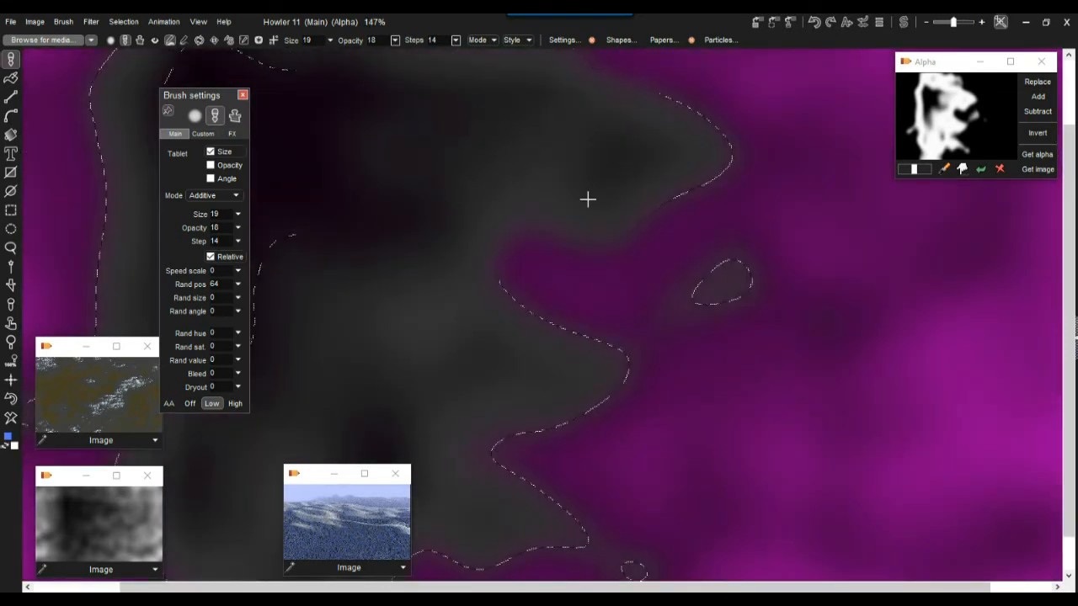
pyautogui.scroll(3, 484, 260)
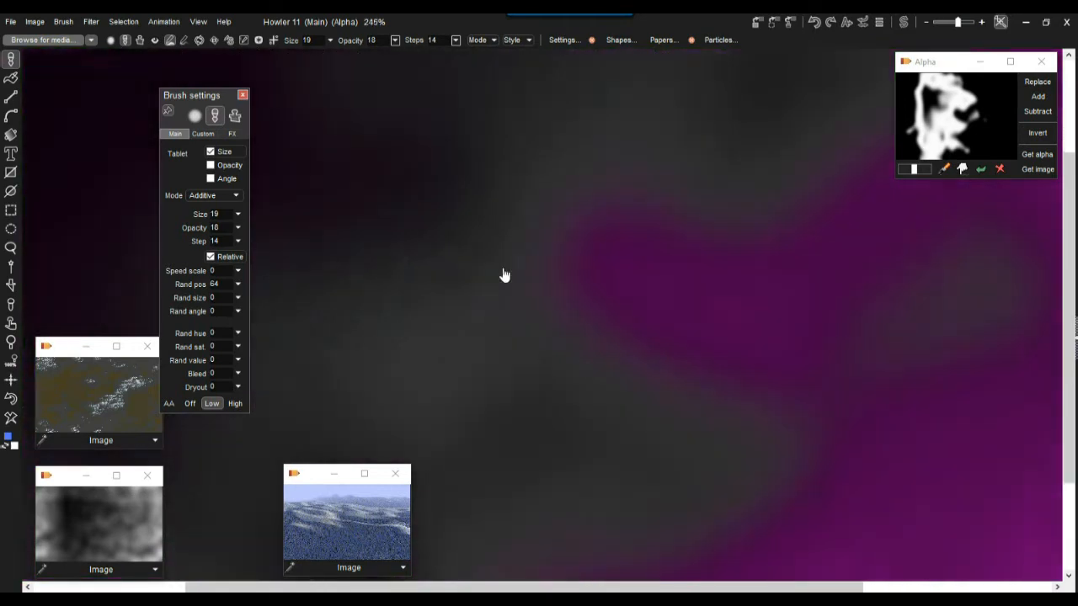
pyautogui.scroll(-1, 540, 280)
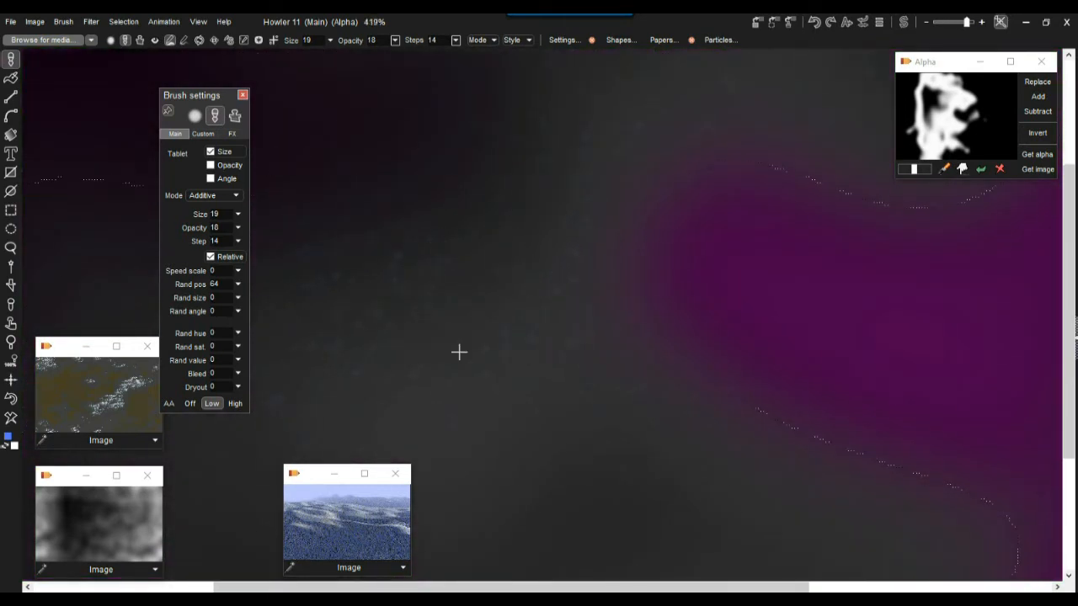
pyautogui.scroll(-5, 491, 291)
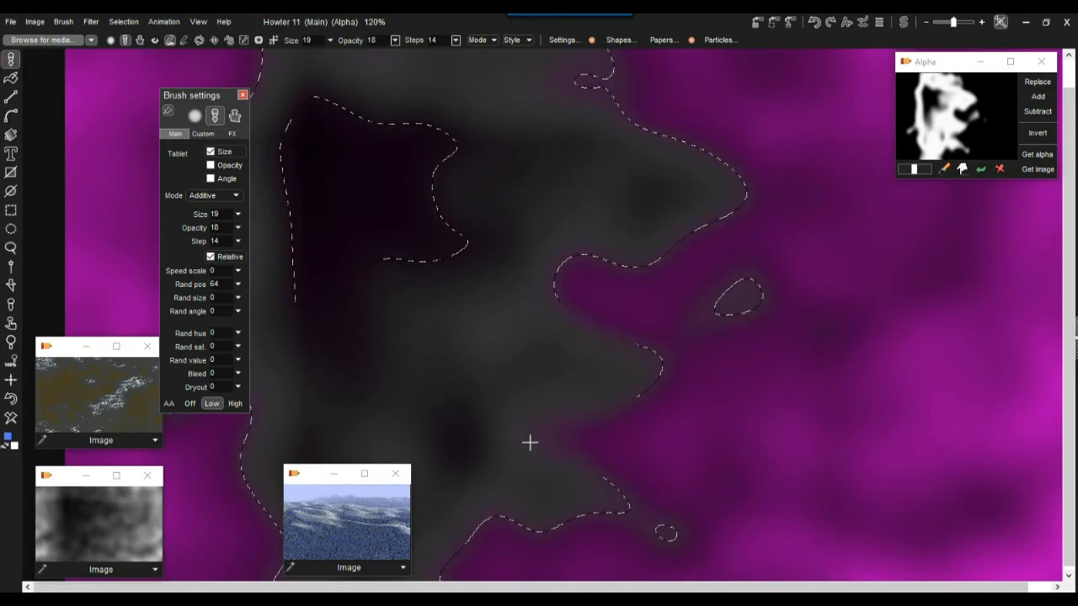
# Raise the brush opacity to 67, paint fine stars across the whole selected region, and compare the image with the swap image
pyautogui.click(395, 40)
pyautogui.click(340, 58)
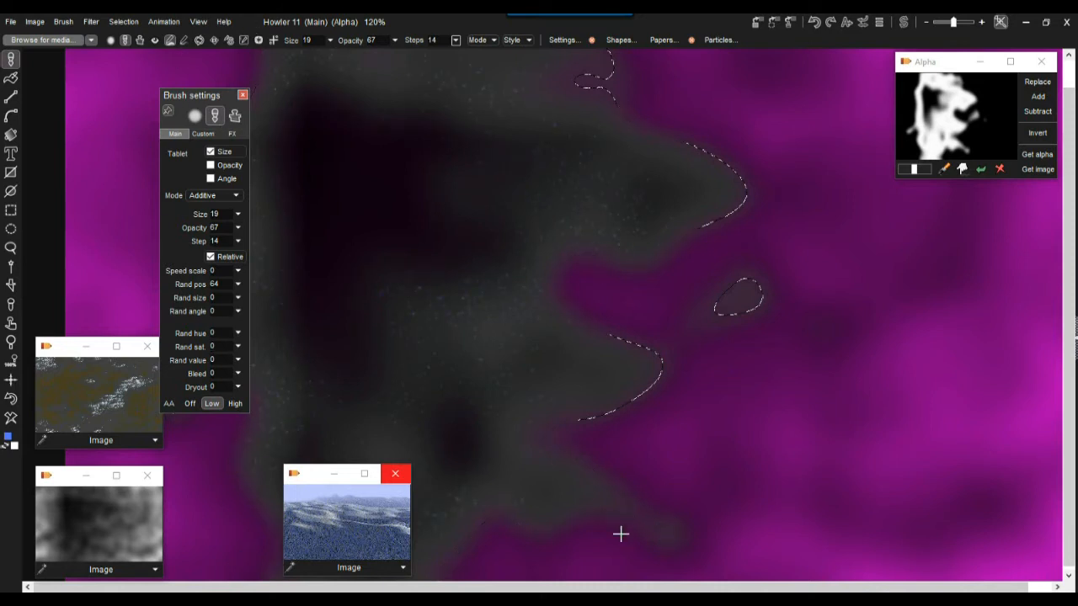
pyautogui.moveTo(559, 186); pyautogui.dragTo(617, 380)
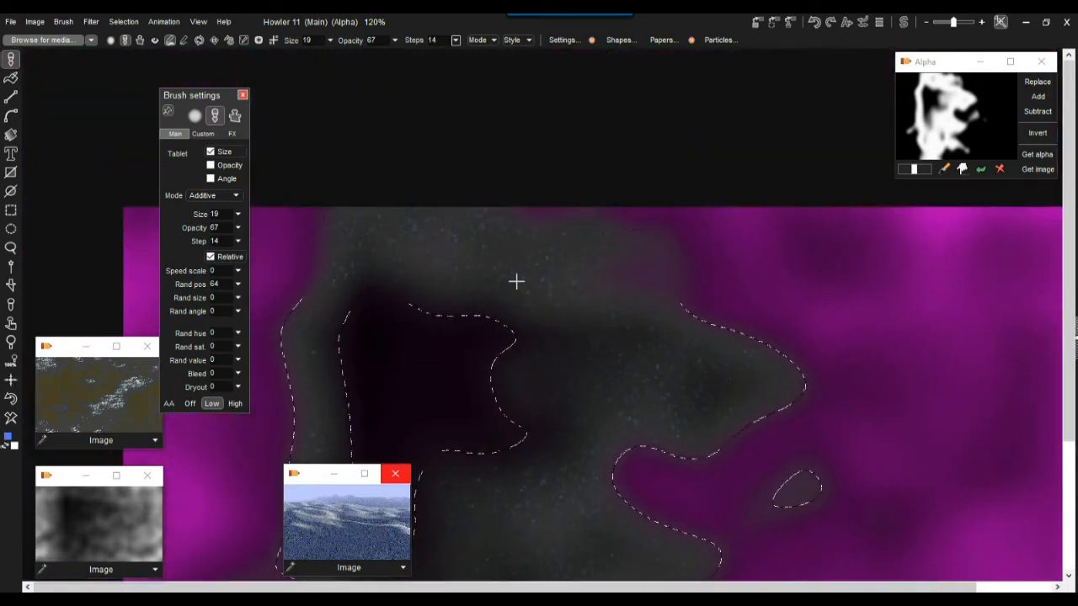
pyautogui.moveTo(629, 428); pyautogui.dragTo(790, 190)
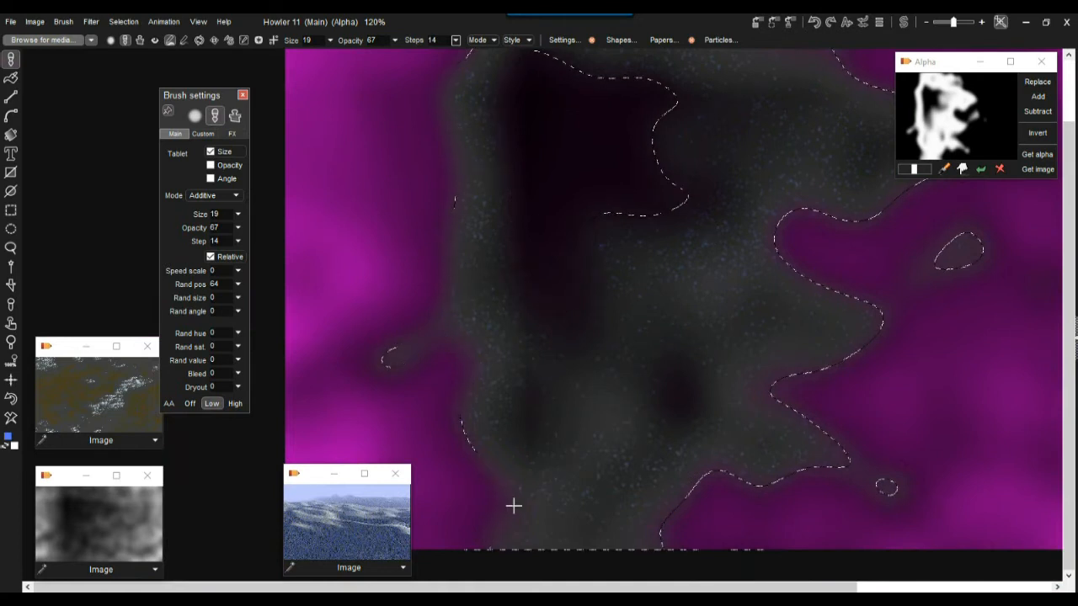
pyautogui.moveTo(683, 270); pyautogui.dragTo(707, 306)
pyautogui.moveTo(699, 186); pyautogui.dragTo(563, 324)
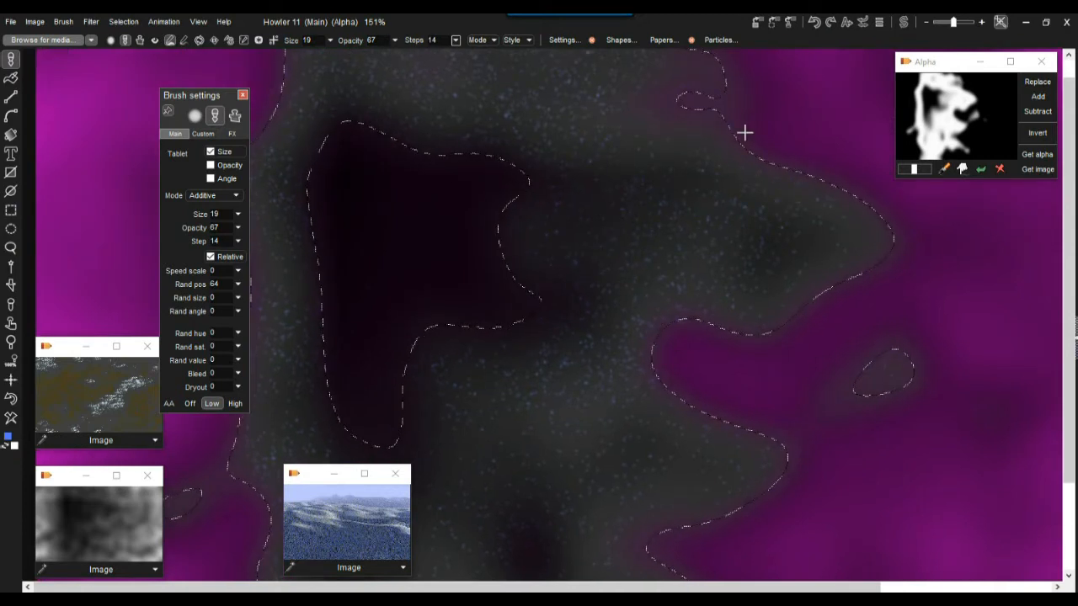
pyautogui.click(903, 23)
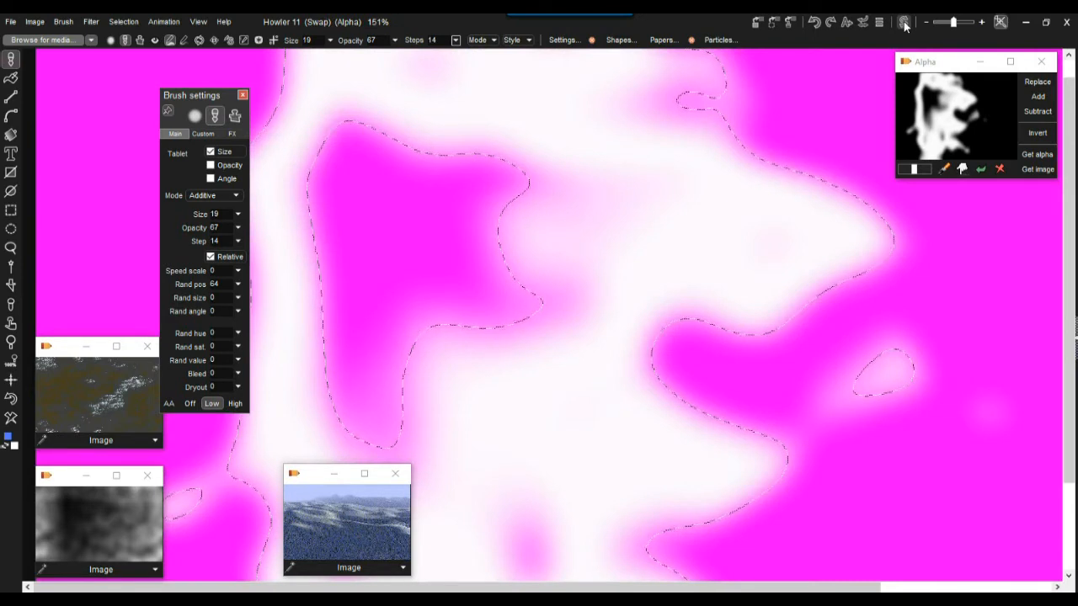
pyautogui.click(904, 23)
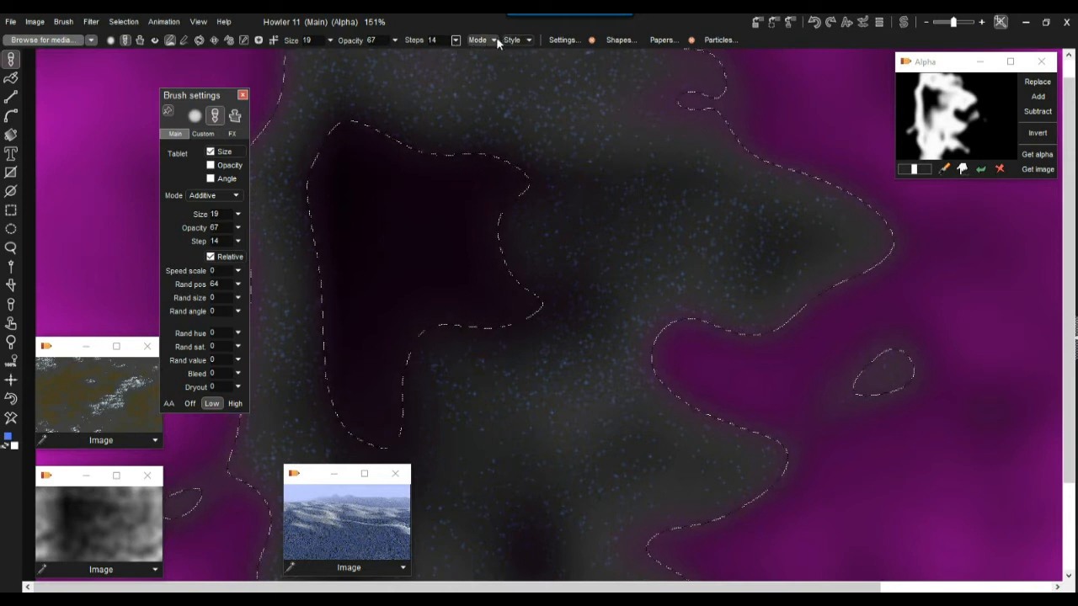
# Set the star brush to size 39, opacity 77 and steps 53
pyautogui.click(455, 41)
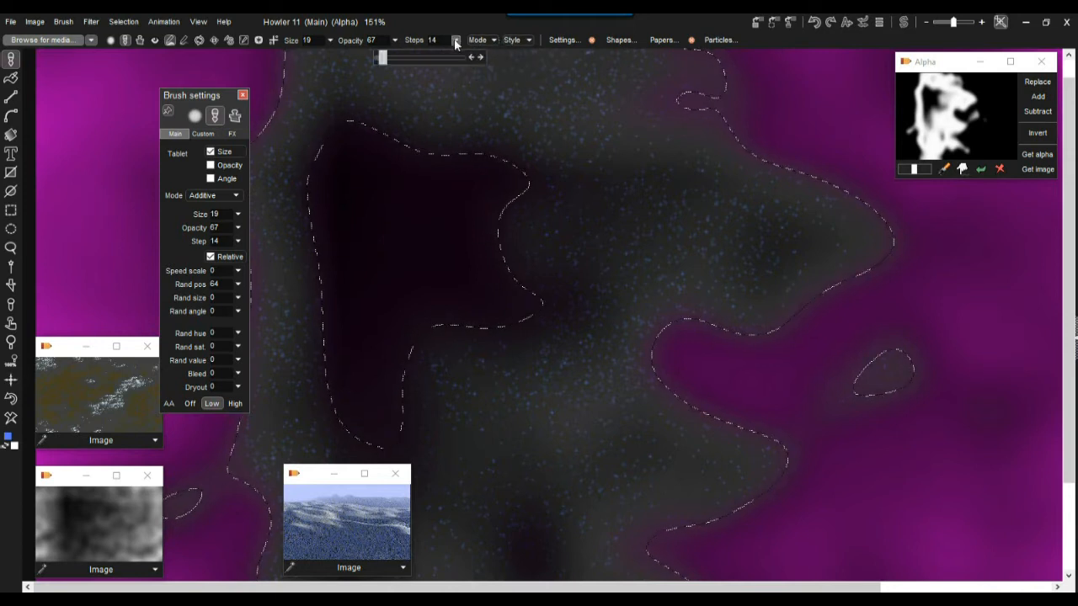
pyautogui.click(391, 59)
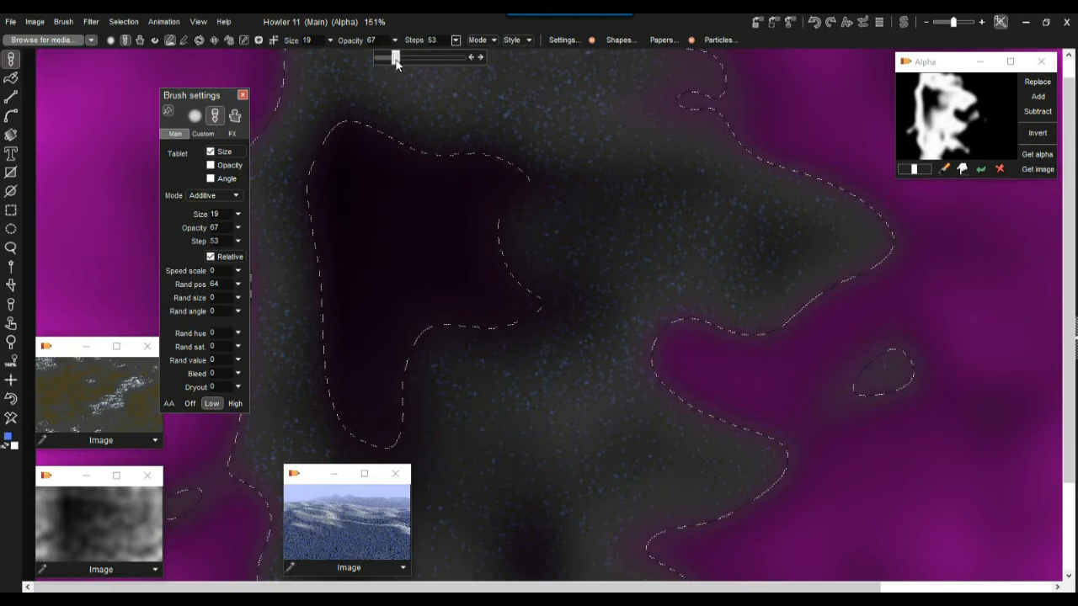
pyautogui.click(395, 39)
pyautogui.moveTo(347, 59); pyautogui.dragTo(354, 63)
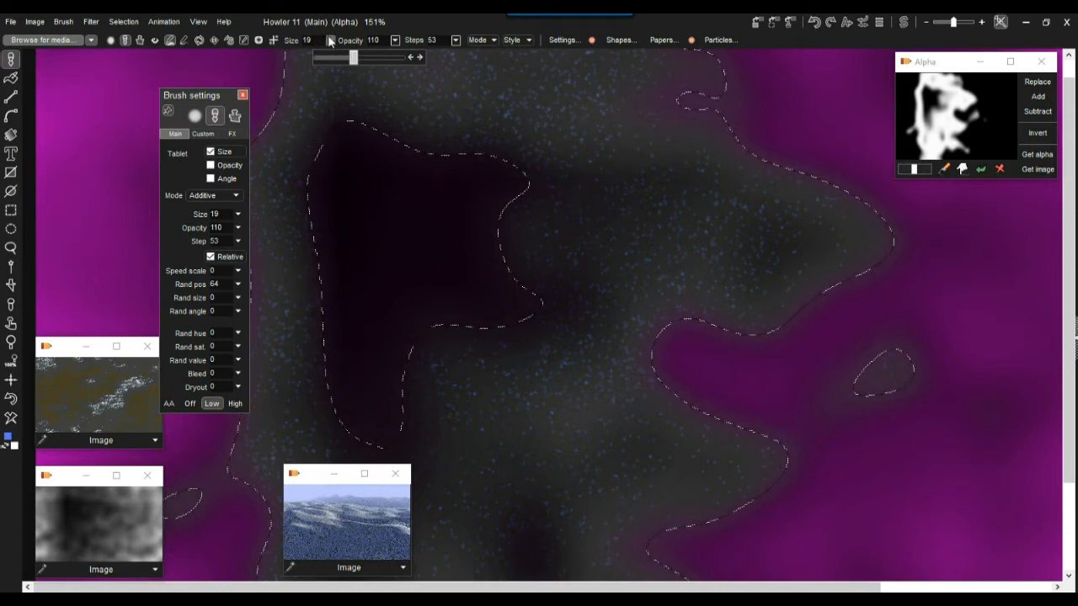
pyautogui.click(331, 40)
pyautogui.moveTo(268, 57); pyautogui.dragTo(285, 56)
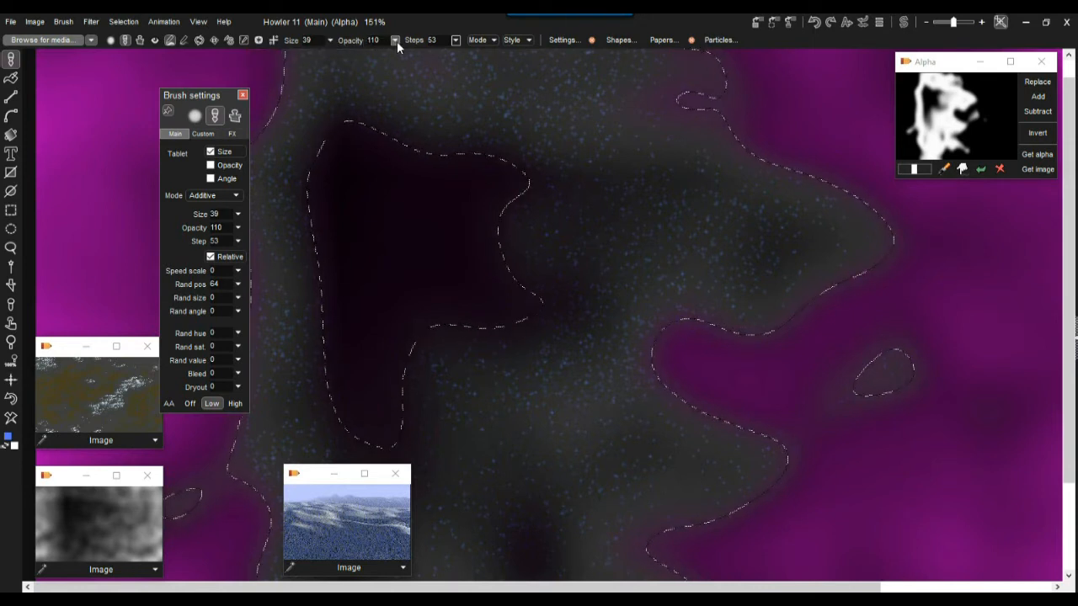
pyautogui.moveTo(395, 39)
pyautogui.moveTo(373, 57); pyautogui.dragTo(343, 66)
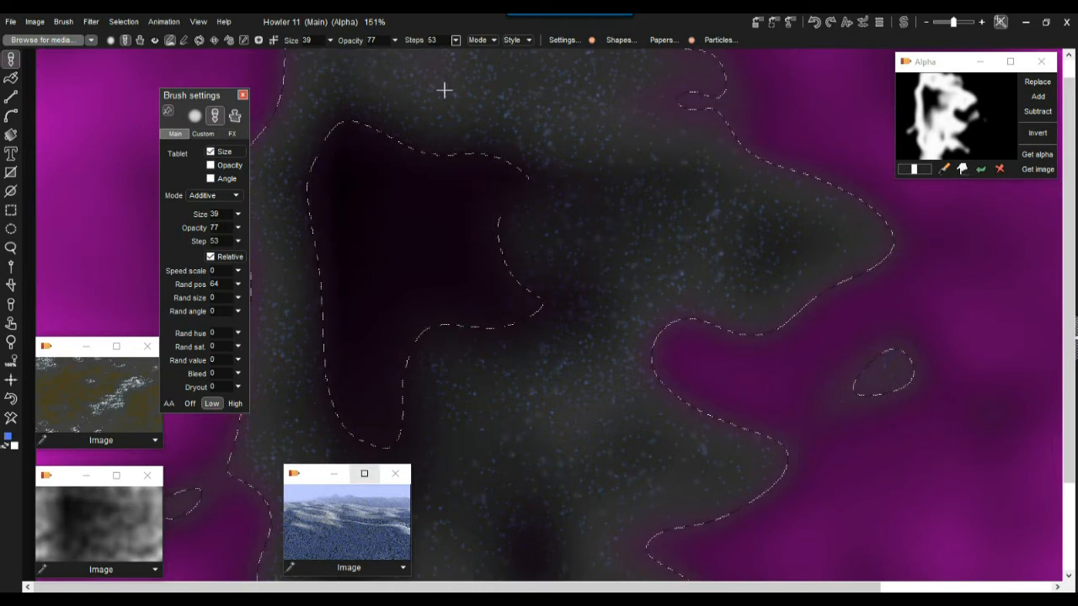
# Paint medium-sized stars over the fine ones throughout the selected dark-gray region
pyautogui.scroll(5, 628, 174)
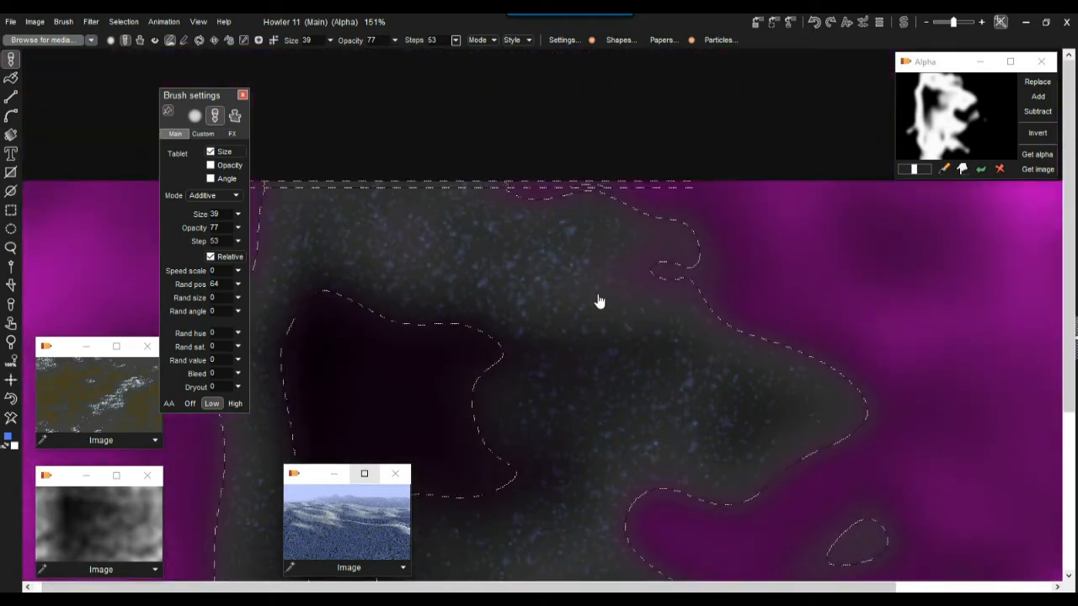
pyautogui.moveTo(468, 419); pyautogui.dragTo(666, 158)
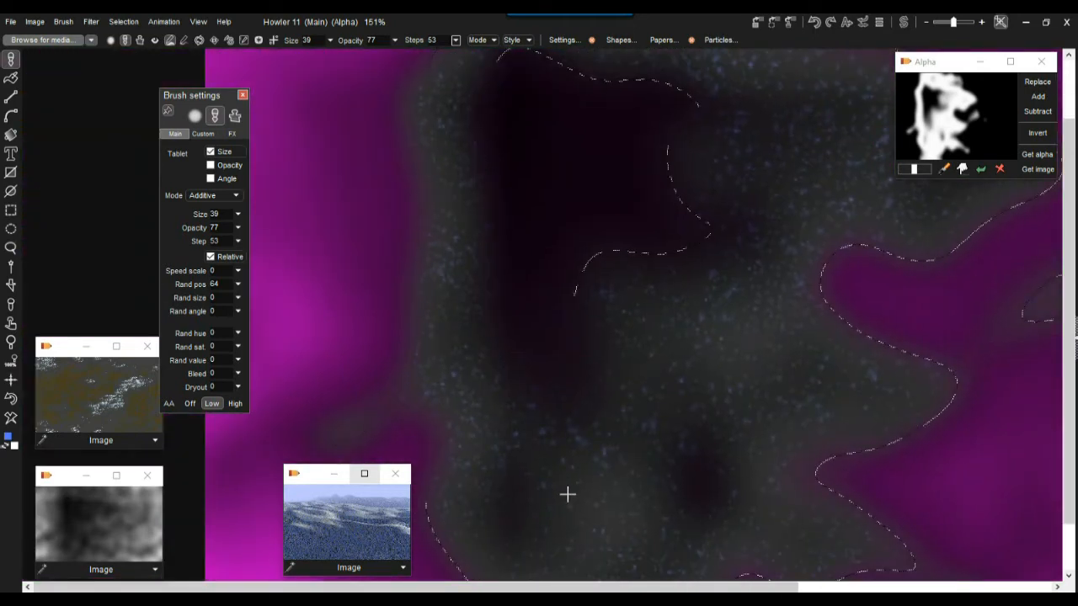
pyautogui.moveTo(696, 418); pyautogui.dragTo(481, 385)
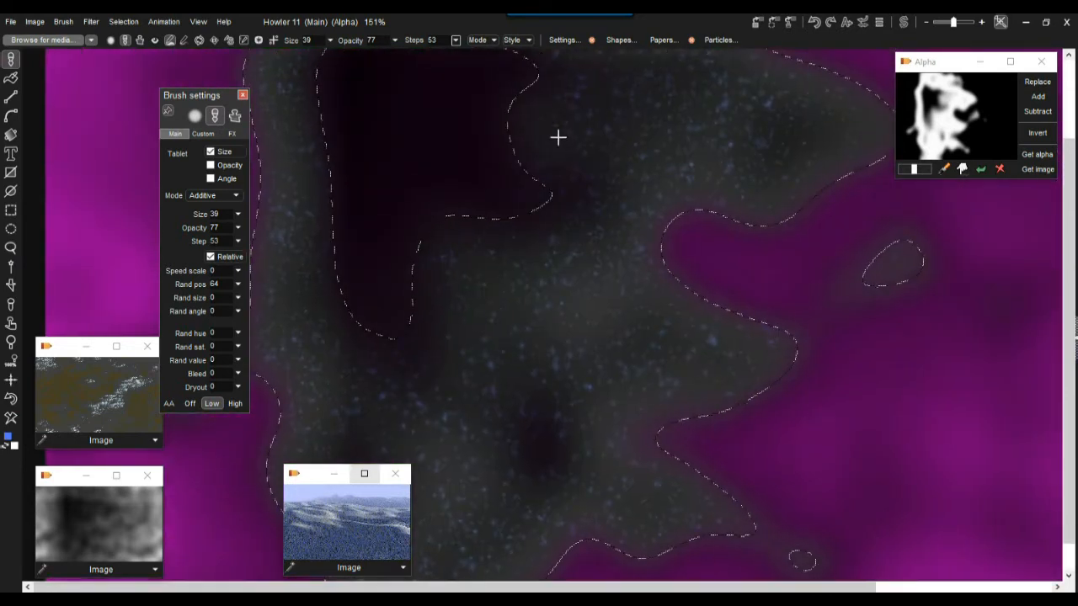
pyautogui.moveTo(563, 146); pyautogui.dragTo(545, 306)
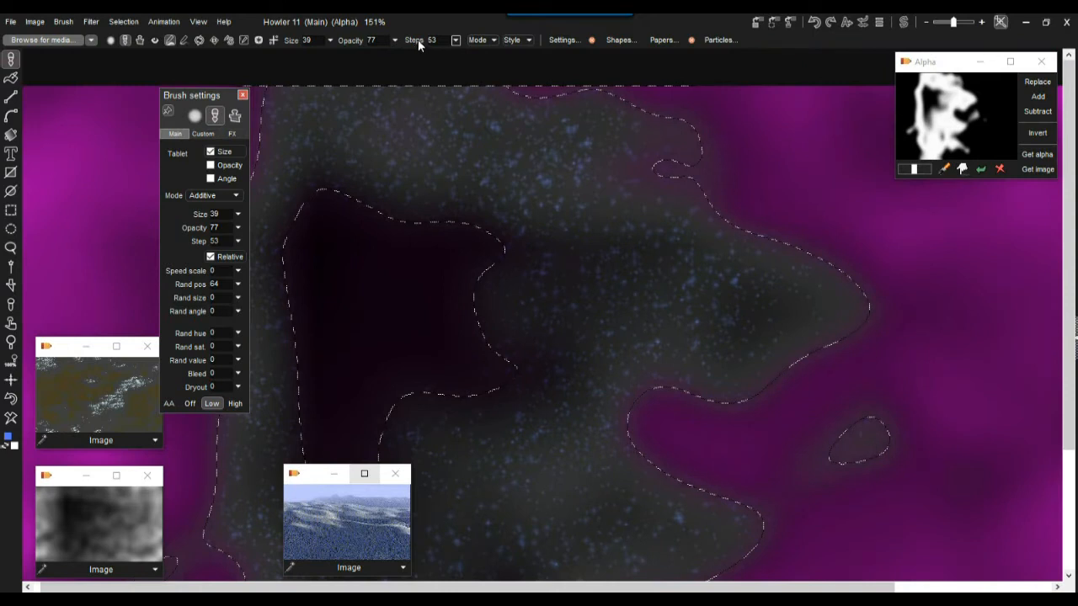
# Set the star brush to size 70, opacity 142 and steps 83
pyautogui.click(395, 40)
pyautogui.moveTo(358, 61); pyautogui.dragTo(365, 58)
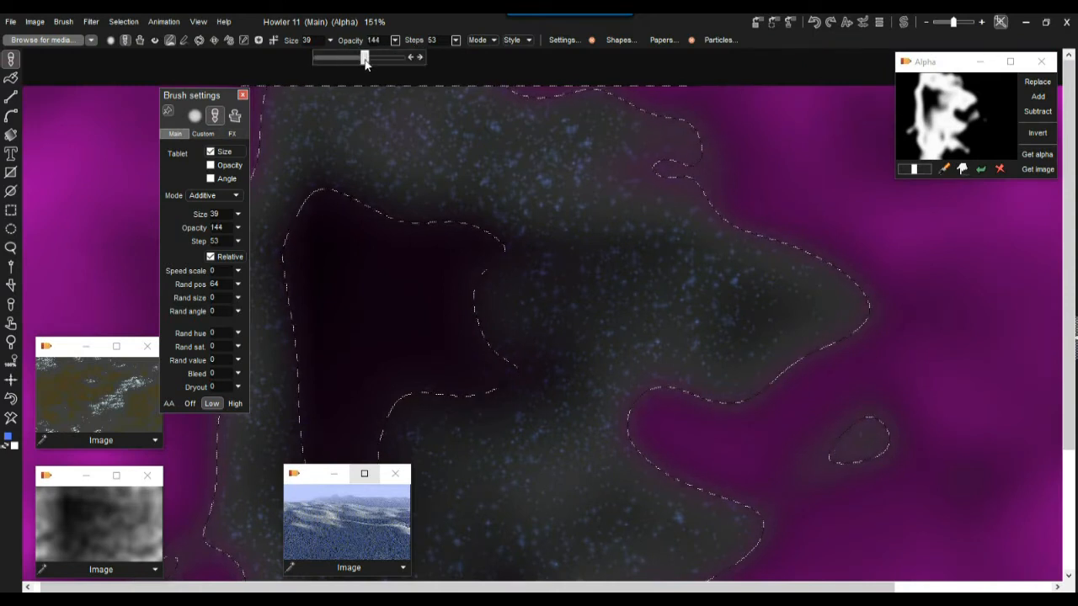
pyautogui.click(455, 40)
pyautogui.click(455, 41)
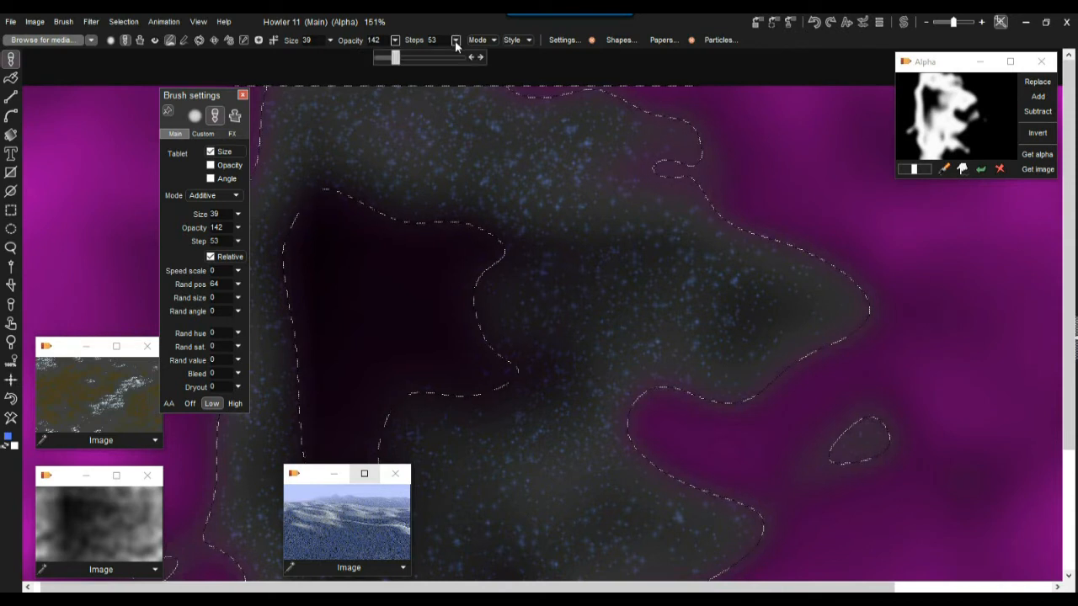
pyautogui.moveTo(405, 63); pyautogui.dragTo(408, 62)
pyautogui.click(330, 39)
pyautogui.click(310, 58)
# Paint large, bright, widely scattered stars freehand over the entire selected dark-gray region
pyautogui.moveTo(615, 113)
pyautogui.mouseDown()
pyautogui.moveTo(382, 162)
pyautogui.moveTo(643, 430)
pyautogui.mouseUp()
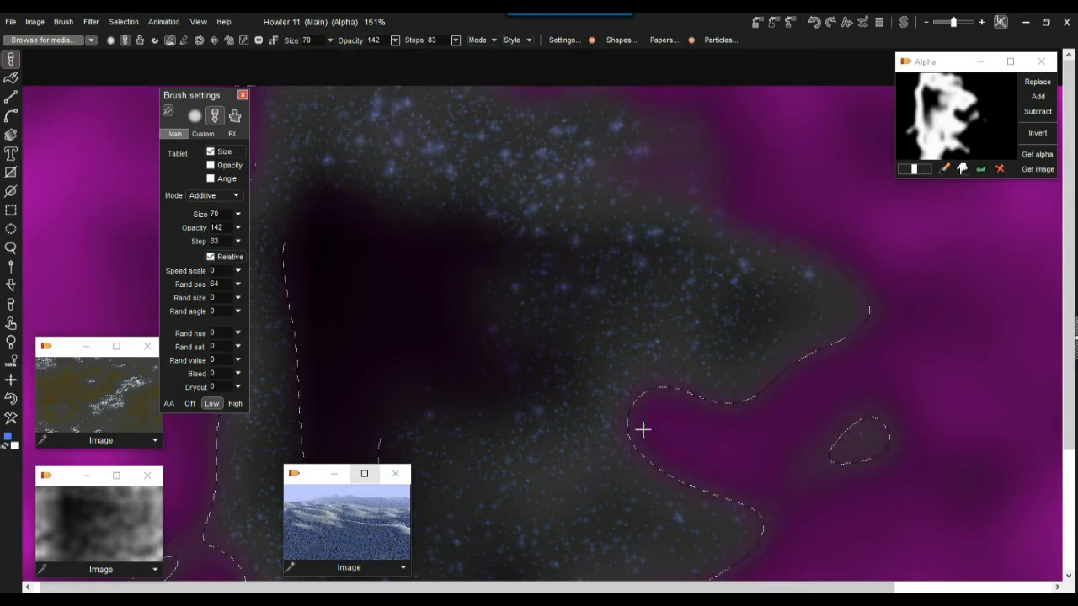
pyautogui.moveTo(598, 359); pyautogui.dragTo(761, 196)
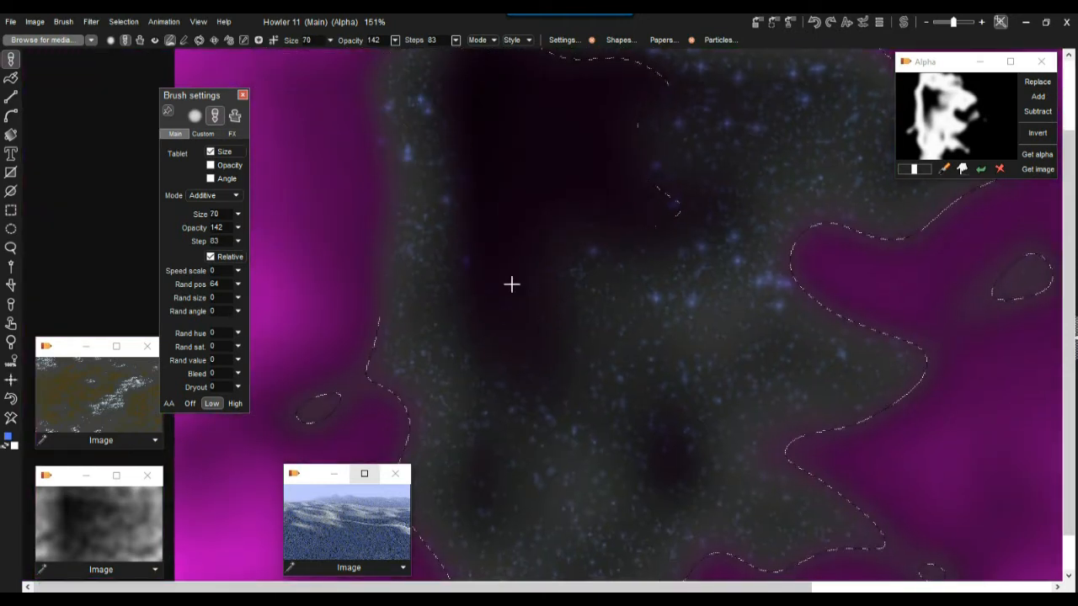
pyautogui.moveTo(748, 216); pyautogui.dragTo(458, 369)
pyautogui.moveTo(643, 332); pyautogui.dragTo(518, 383)
pyautogui.moveTo(648, 291); pyautogui.dragTo(581, 289)
pyautogui.moveTo(690, 461); pyautogui.dragTo(628, 474)
pyautogui.moveTo(538, 272); pyautogui.dragTo(652, 265)
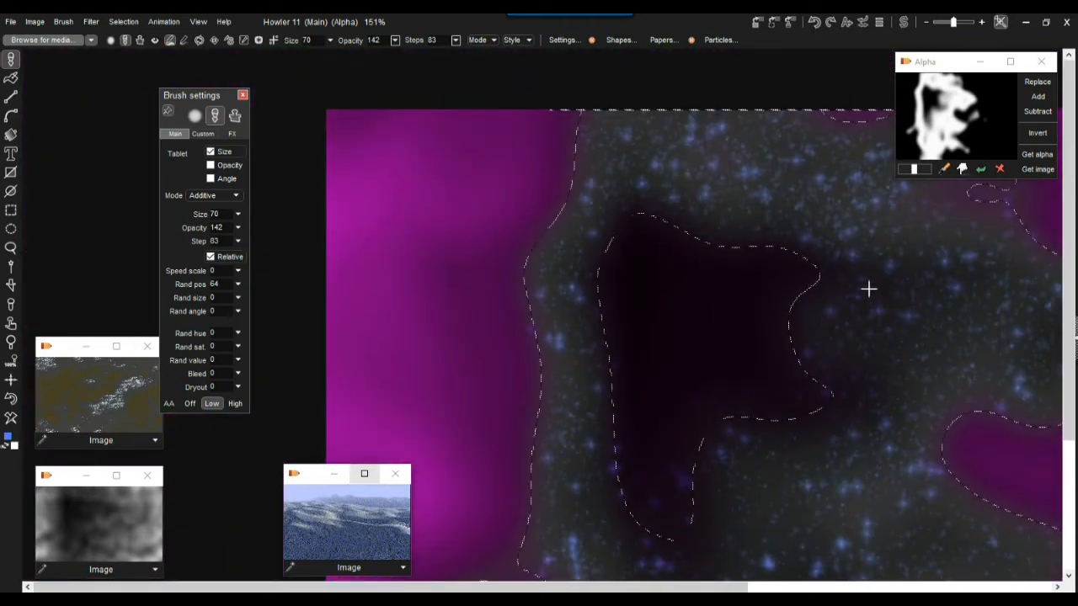
pyautogui.moveTo(881, 288); pyautogui.dragTo(831, 294)
pyautogui.moveTo(896, 345); pyautogui.dragTo(717, 274)
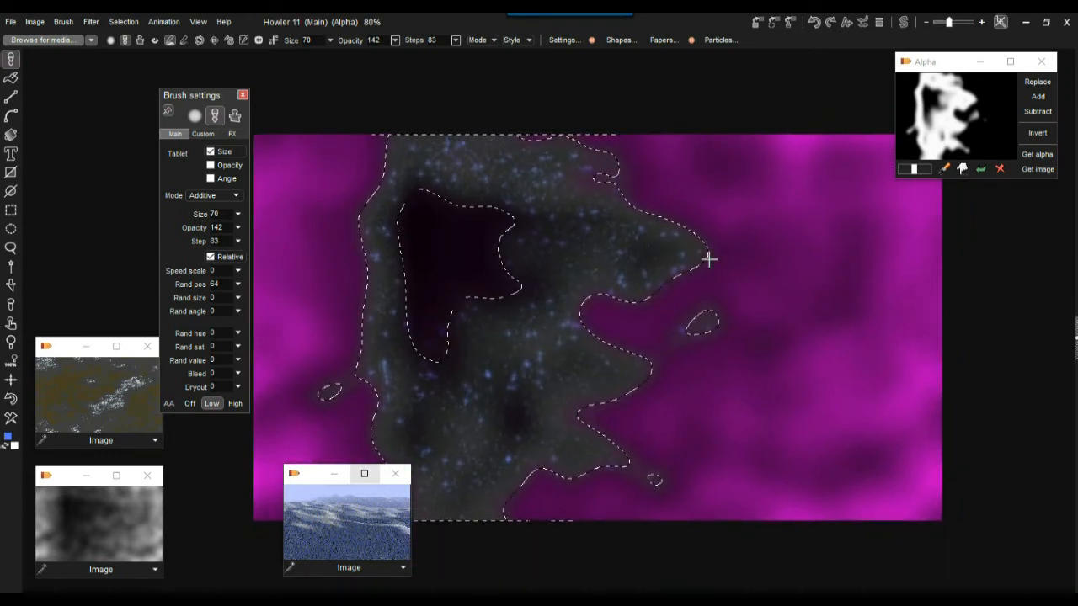
# Clear the selection and reload it from the stored alpha, replacing the current one
pyautogui.click(121, 26)
pyautogui.click(141, 31)
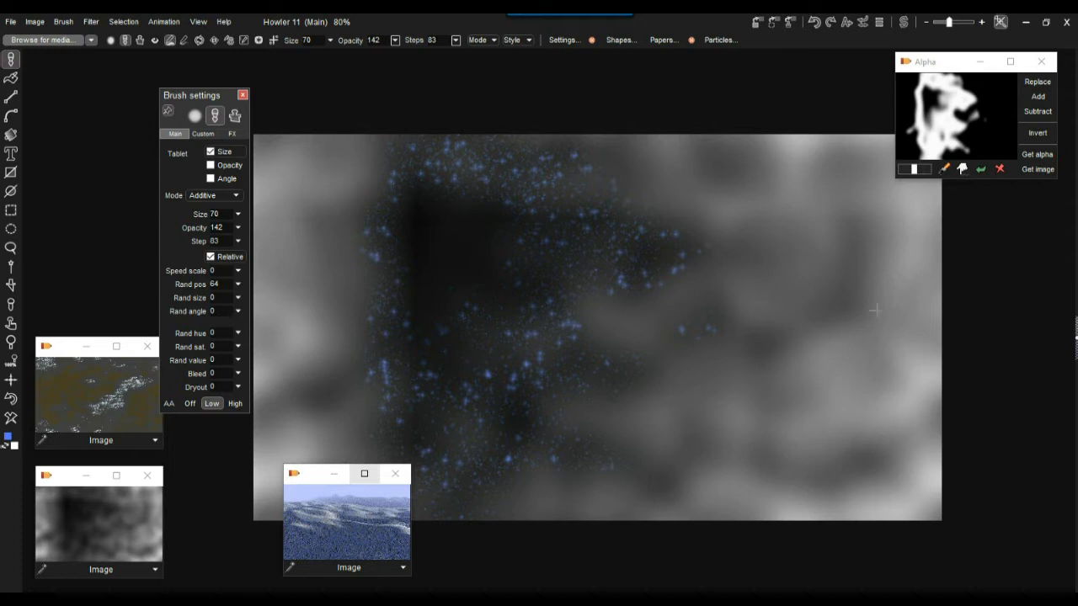
pyautogui.click(1037, 83)
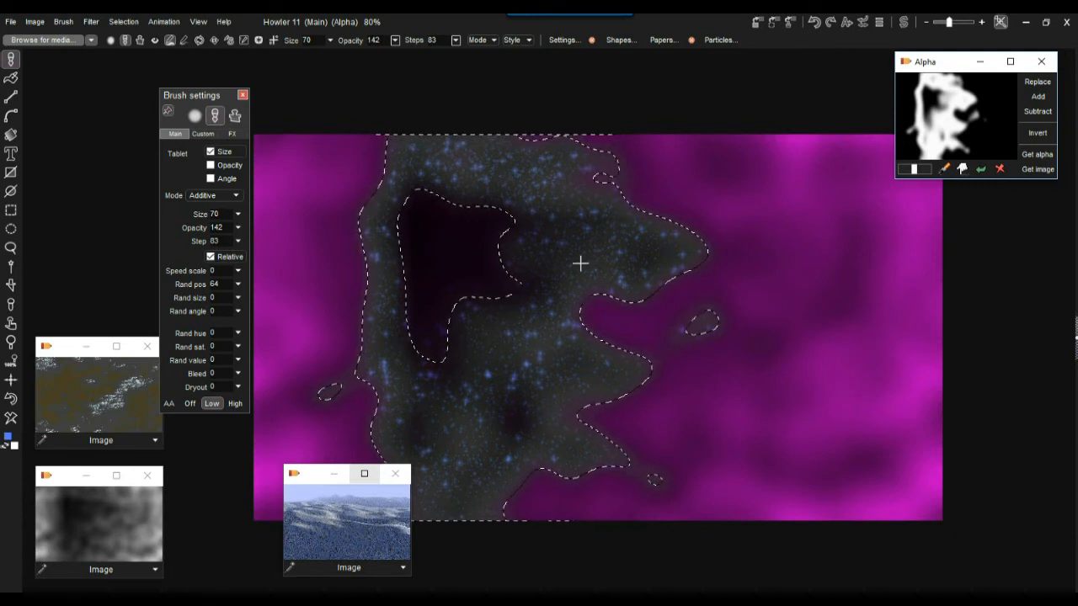
# Try the inverted stored alpha as the selection, and invert it back to reload the original selection
pyautogui.click(1039, 133)
pyautogui.click(1039, 84)
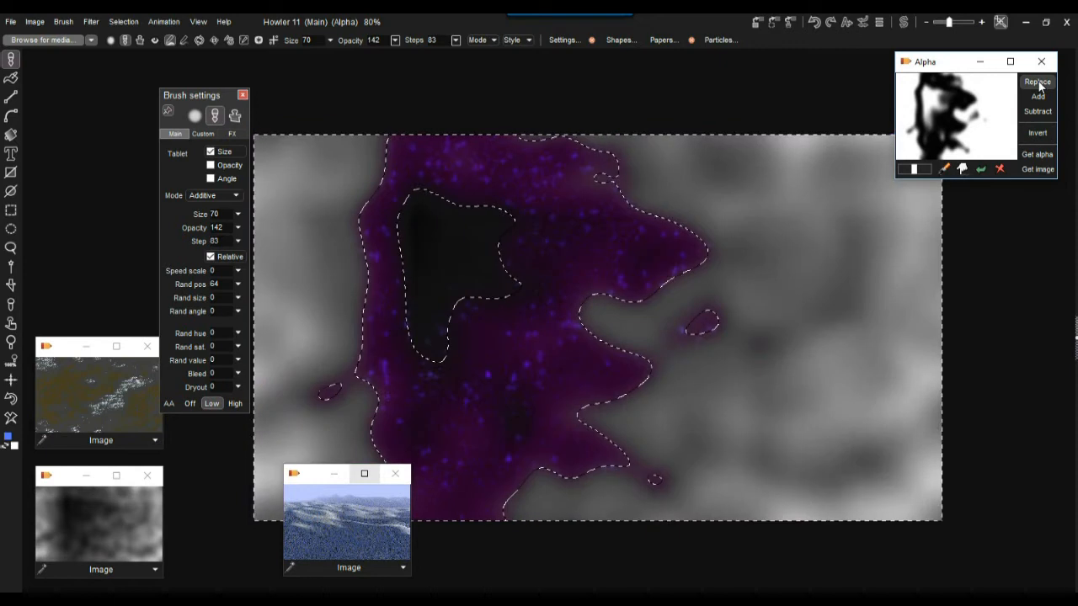
pyautogui.click(1038, 134)
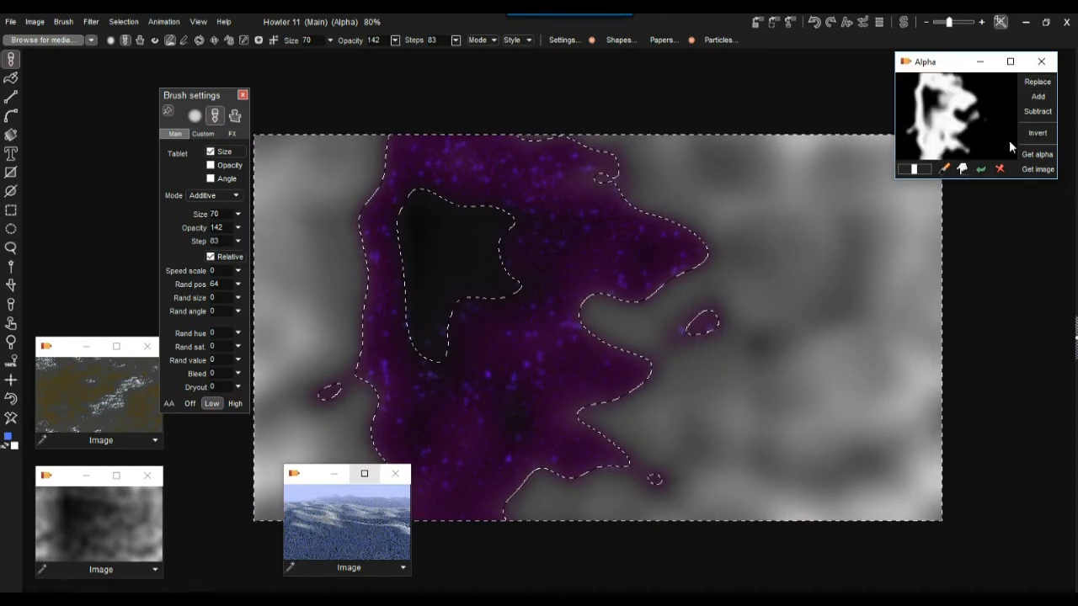
pyautogui.click(1037, 83)
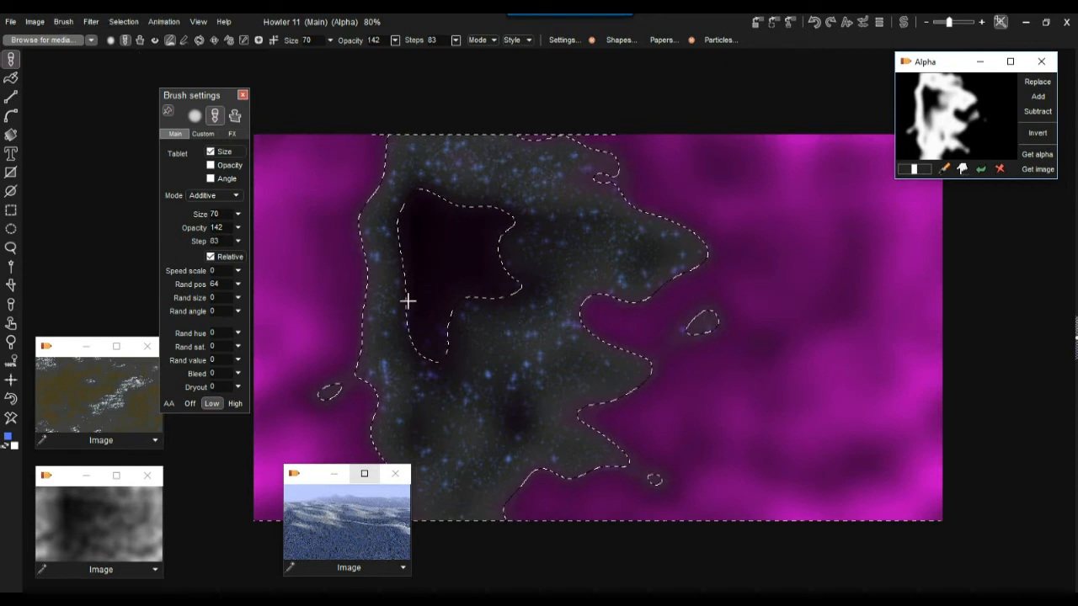
# Try inverting the current selection, and invert it back to the dark-gray region
pyautogui.click(118, 23)
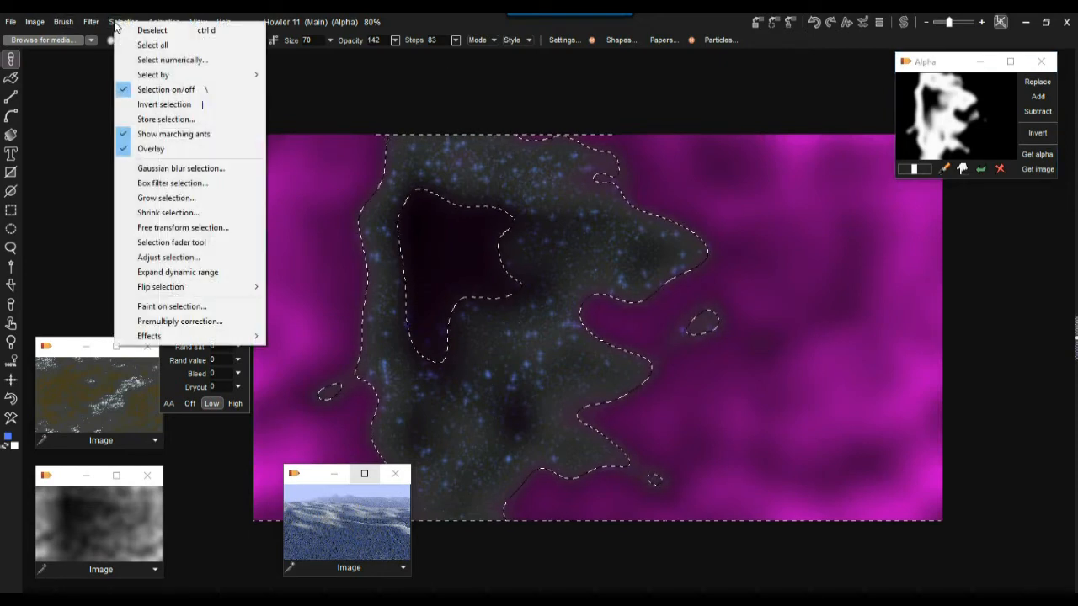
pyautogui.click(164, 105)
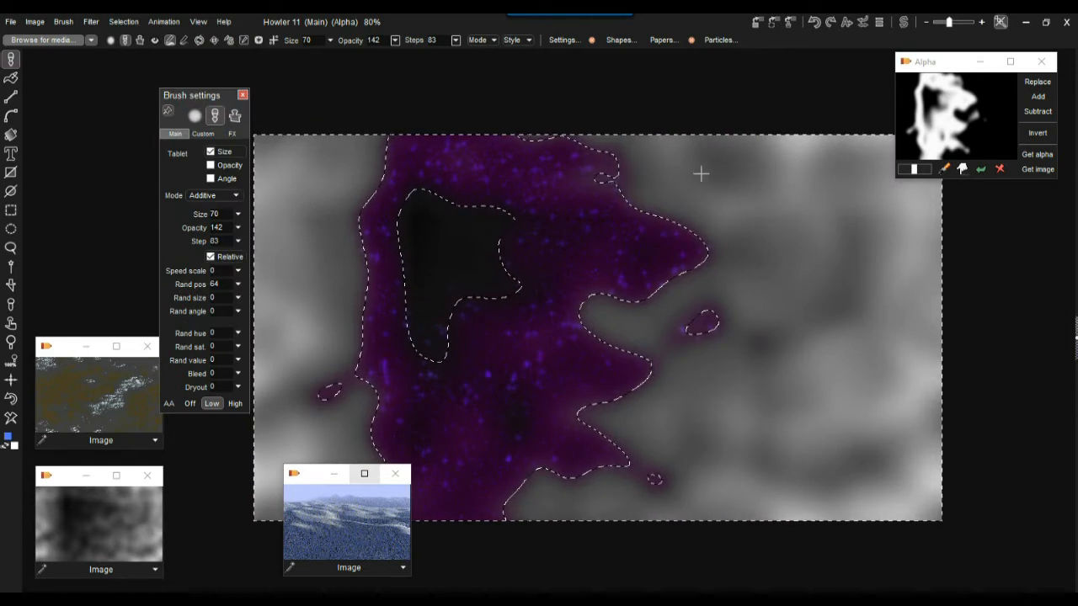
pyautogui.click(124, 23)
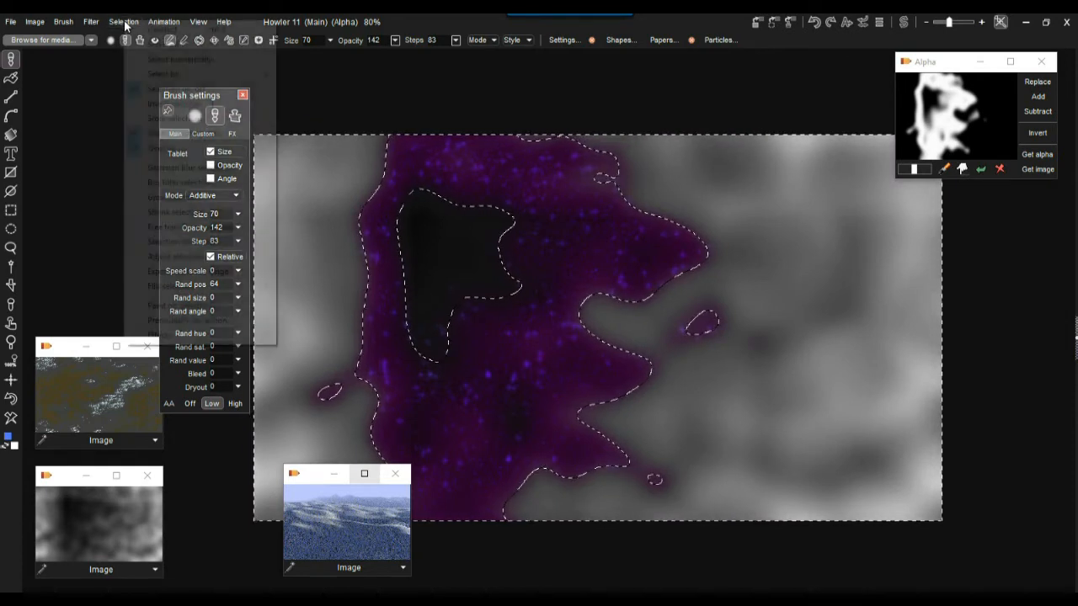
pyautogui.moveTo(177, 77)
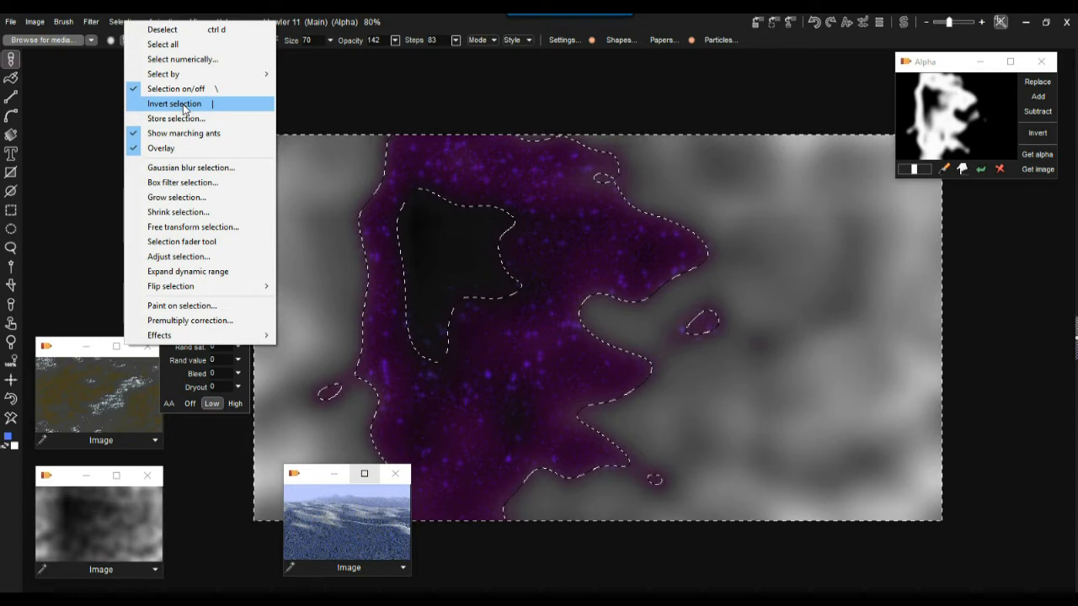
pyautogui.click(175, 104)
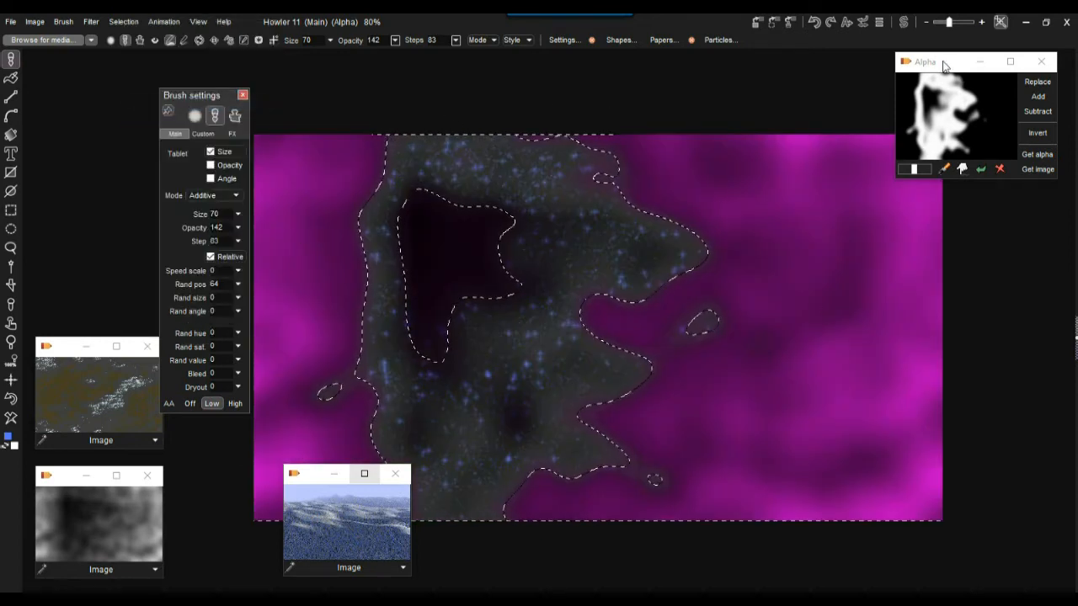
# Invert the stored alpha and replace the current selection with it
pyautogui.moveTo(929, 64); pyautogui.dragTo(923, 99)
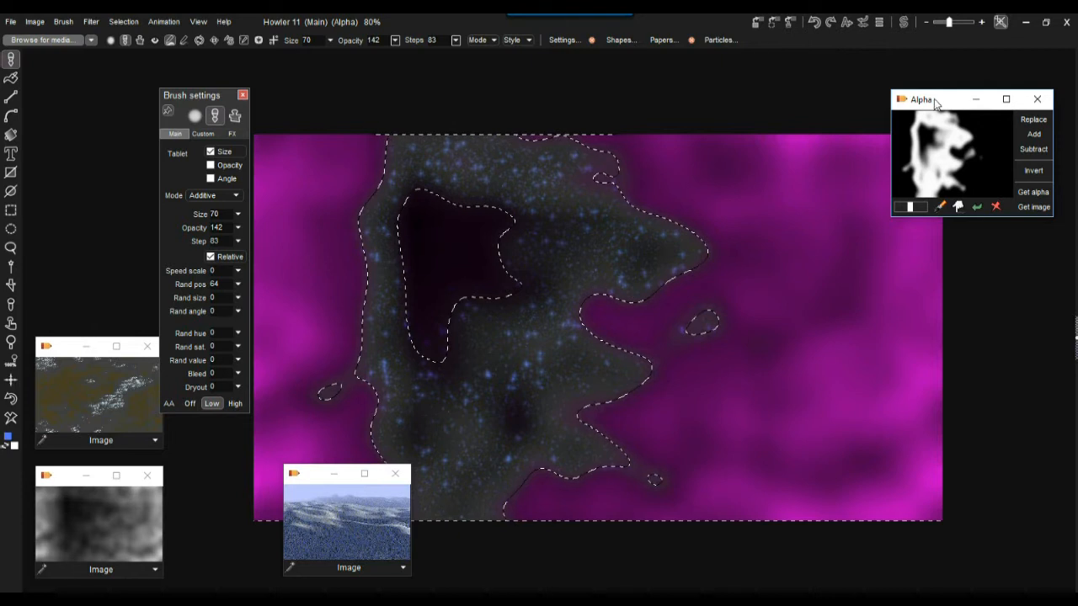
pyautogui.moveTo(923, 108); pyautogui.dragTo(914, 94)
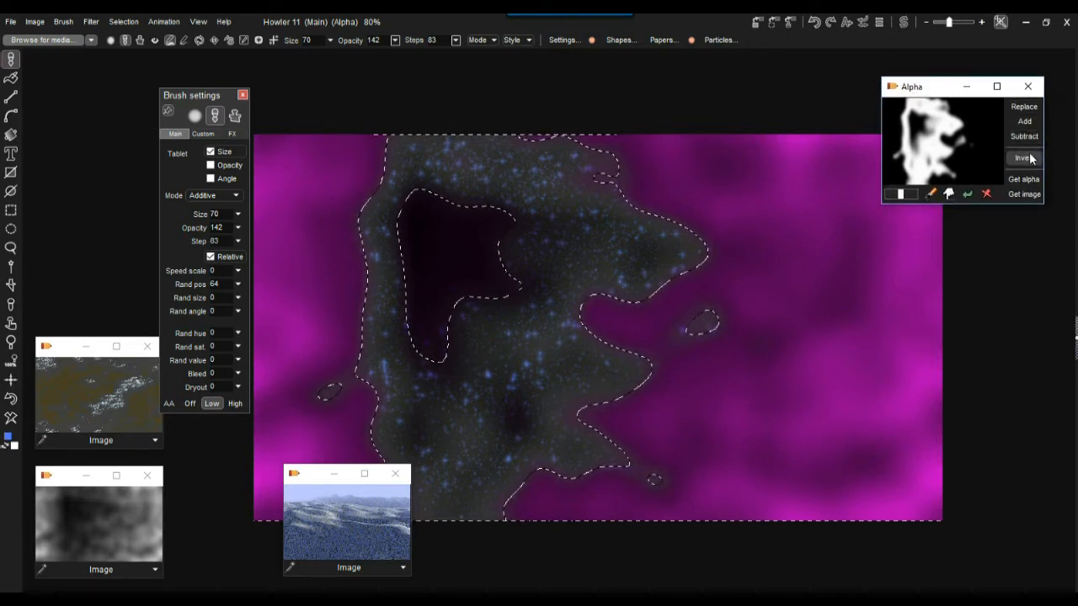
pyautogui.click(1025, 157)
pyautogui.click(1026, 107)
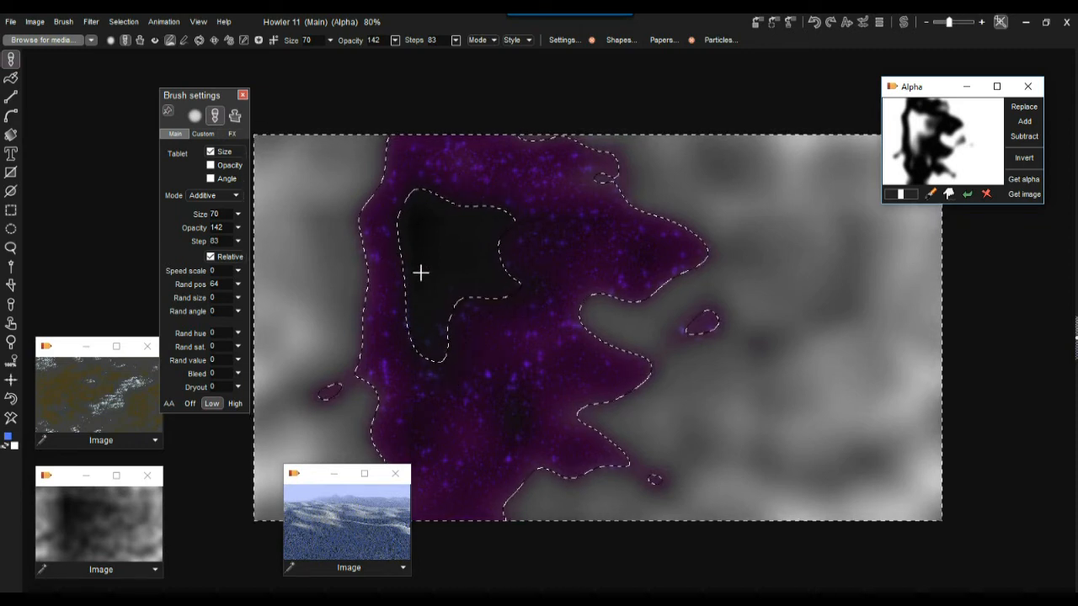
# Paint on the alpha with the Soft 50 brush to remove the selected island inside the dark region
pyautogui.click(10, 61)
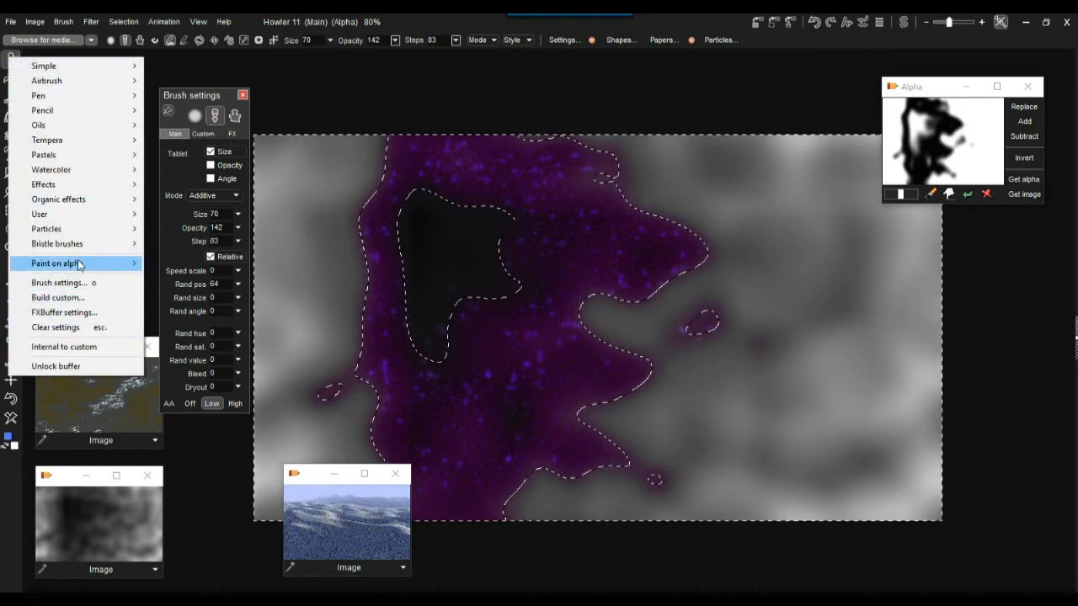
pyautogui.moveTo(81, 264)
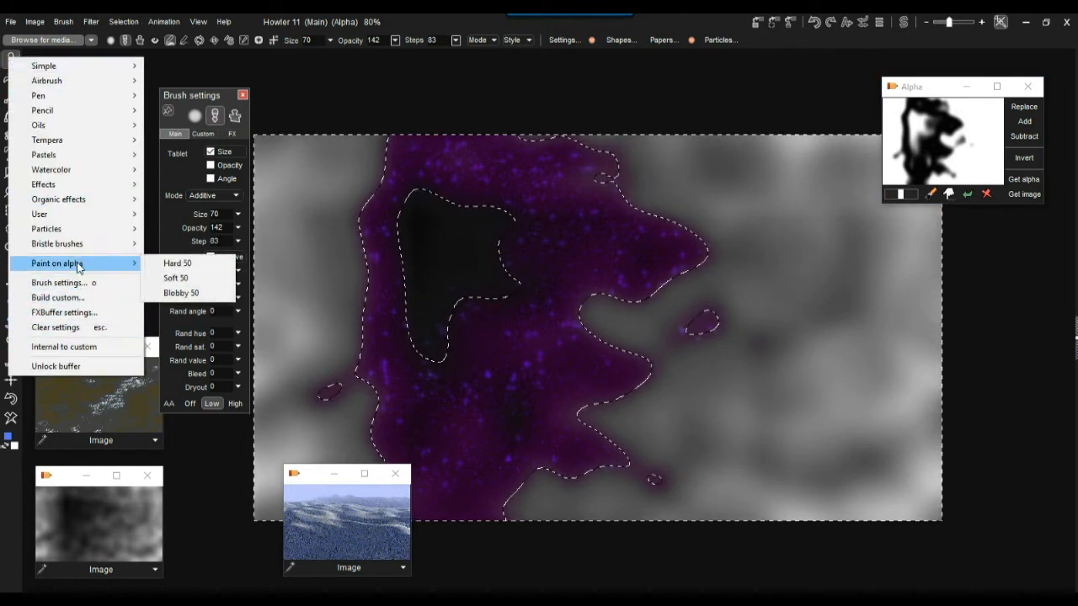
pyautogui.click(188, 279)
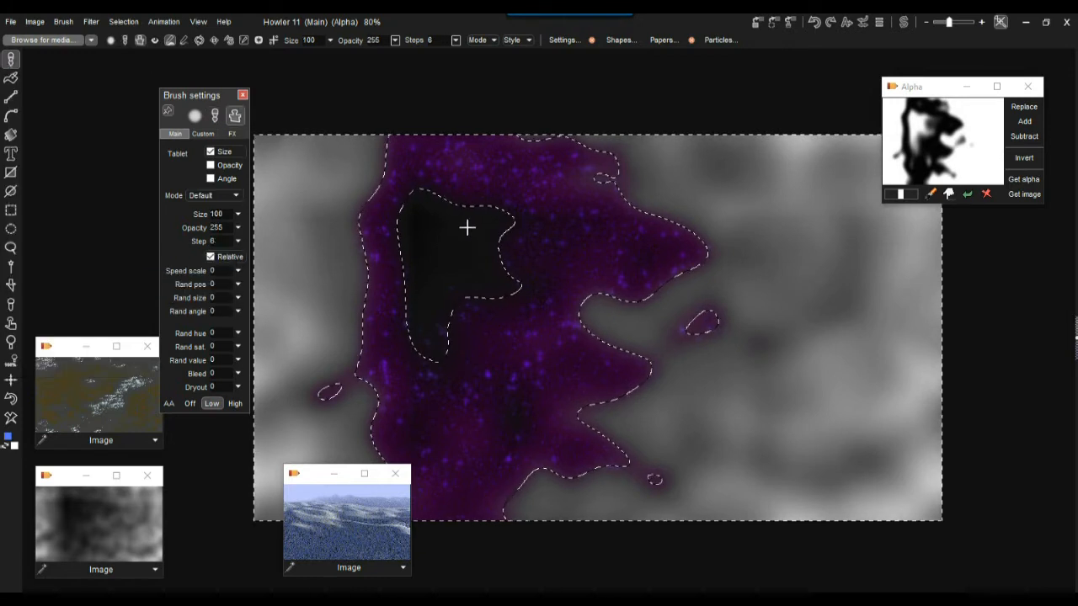
pyautogui.moveTo(509, 220)
pyautogui.mouseDown()
pyautogui.moveTo(432, 238)
pyautogui.moveTo(508, 190)
pyautogui.moveTo(484, 236)
pyautogui.moveTo(472, 192)
pyautogui.moveTo(517, 178)
pyautogui.moveTo(485, 185)
pyautogui.moveTo(508, 192)
pyautogui.moveTo(461, 210)
pyautogui.moveTo(510, 238)
pyautogui.mouseUp()
pyautogui.moveTo(484, 284)
pyautogui.mouseDown()
pyautogui.moveTo(503, 290)
pyautogui.moveTo(421, 202)
pyautogui.moveTo(404, 219)
pyautogui.moveTo(414, 311)
pyautogui.moveTo(447, 374)
pyautogui.moveTo(462, 281)
pyautogui.moveTo(419, 341)
pyautogui.moveTo(462, 251)
pyautogui.moveTo(436, 267)
pyautogui.moveTo(423, 224)
pyautogui.moveTo(416, 250)
pyautogui.moveTo(459, 319)
pyautogui.mouseUp()
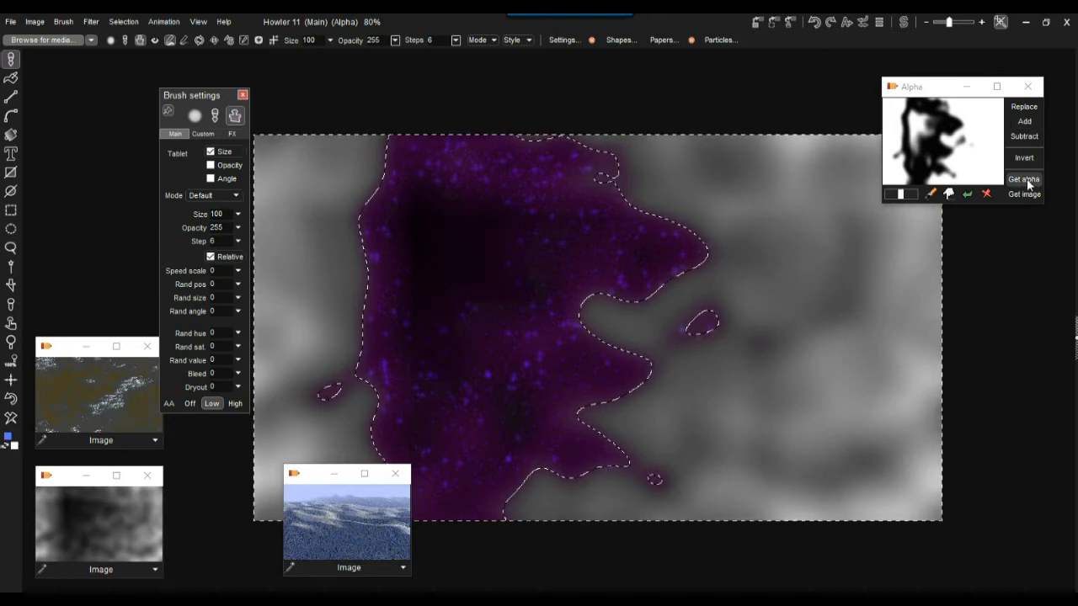
# Store the edited selection as a second alpha and place its window beneath the first one
pyautogui.click(122, 22)
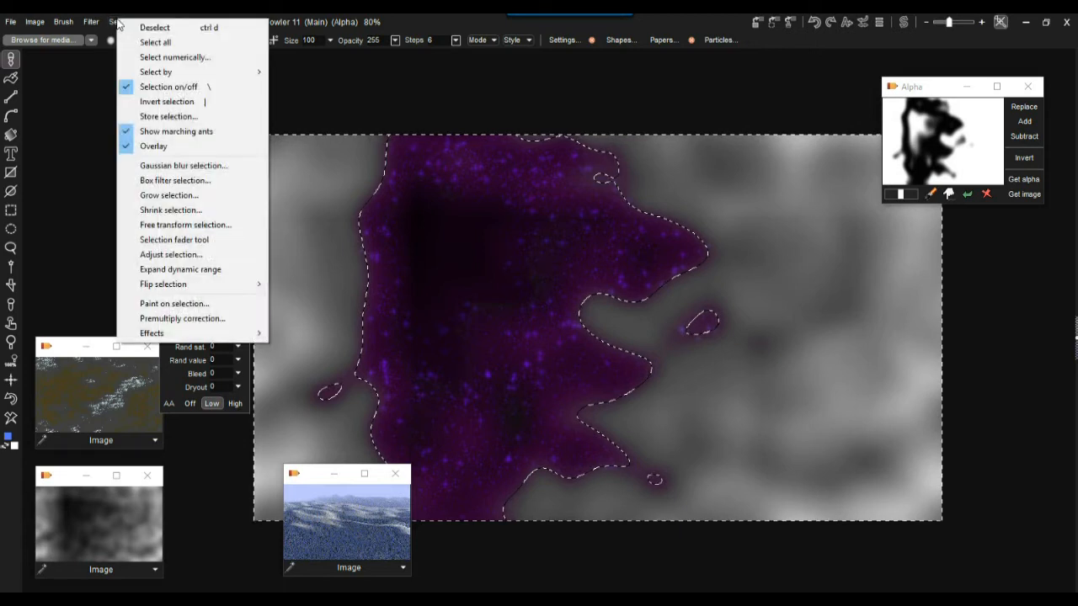
pyautogui.click(170, 118)
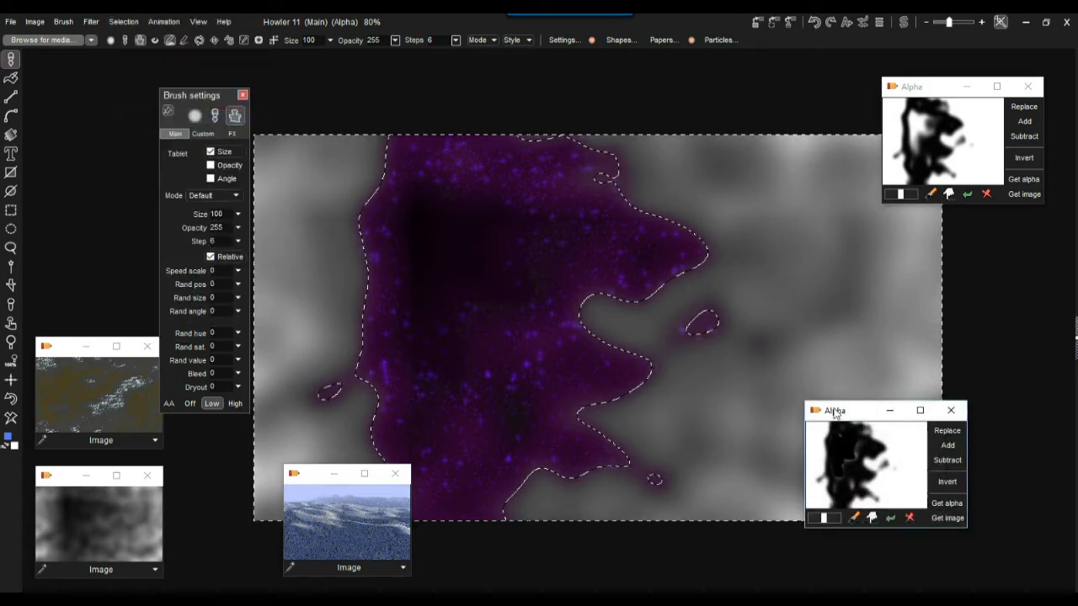
pyautogui.moveTo(834, 411); pyautogui.dragTo(910, 246)
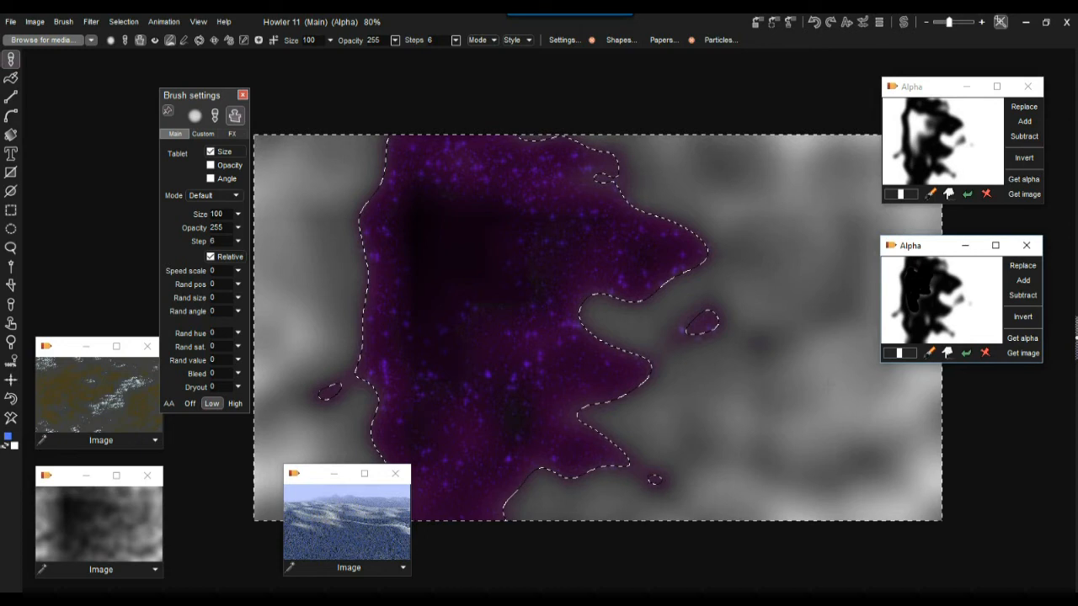
# Start a two-tone Plasma noise render within the selection, blended in Greater than mode
pyautogui.click(92, 23)
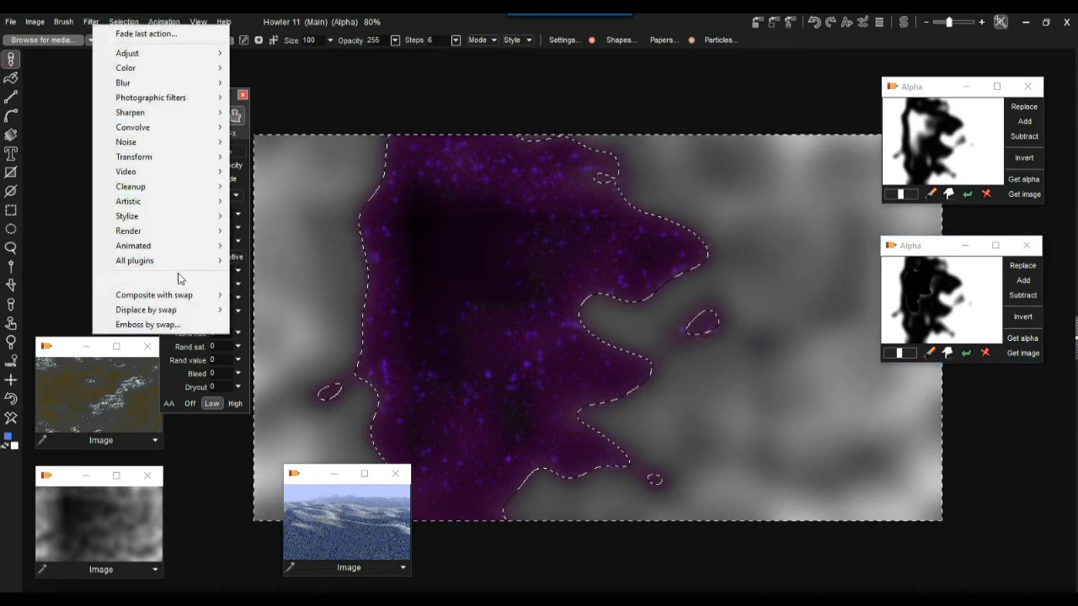
pyautogui.moveTo(160, 237)
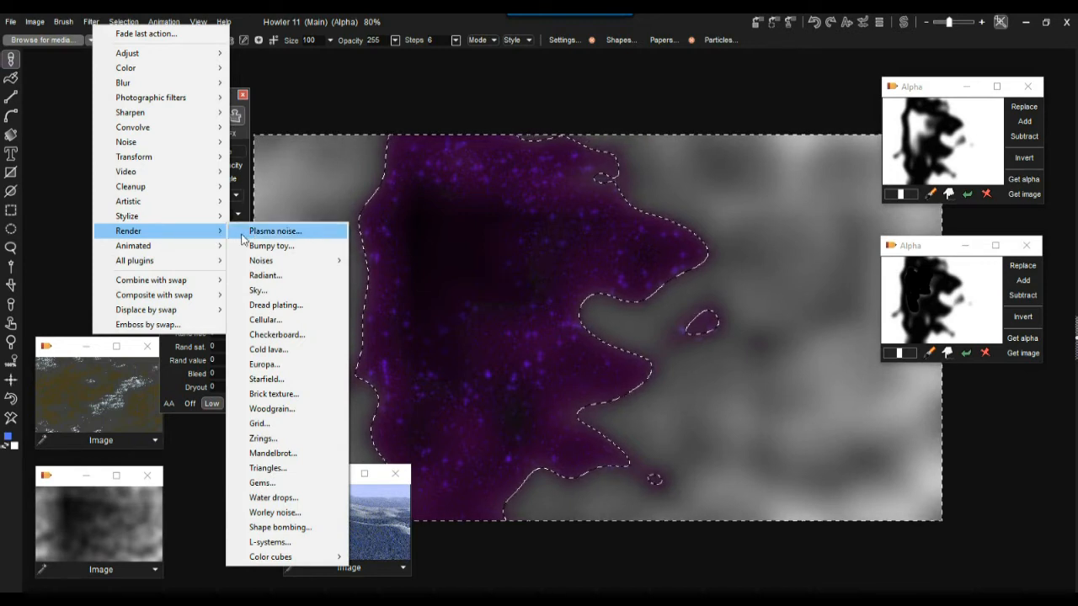
pyautogui.click(287, 236)
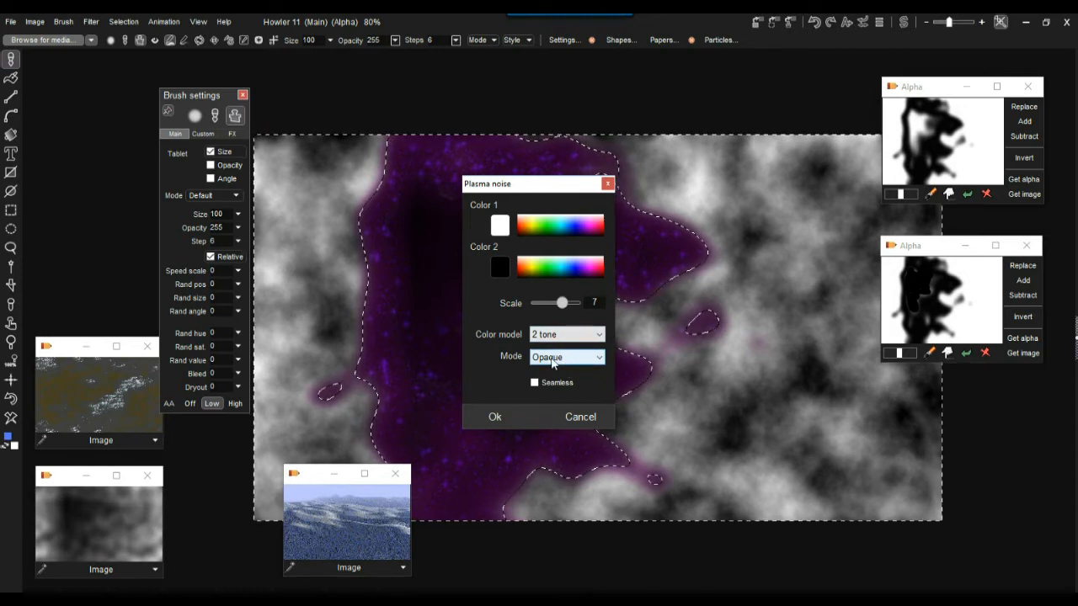
pyautogui.click(553, 360)
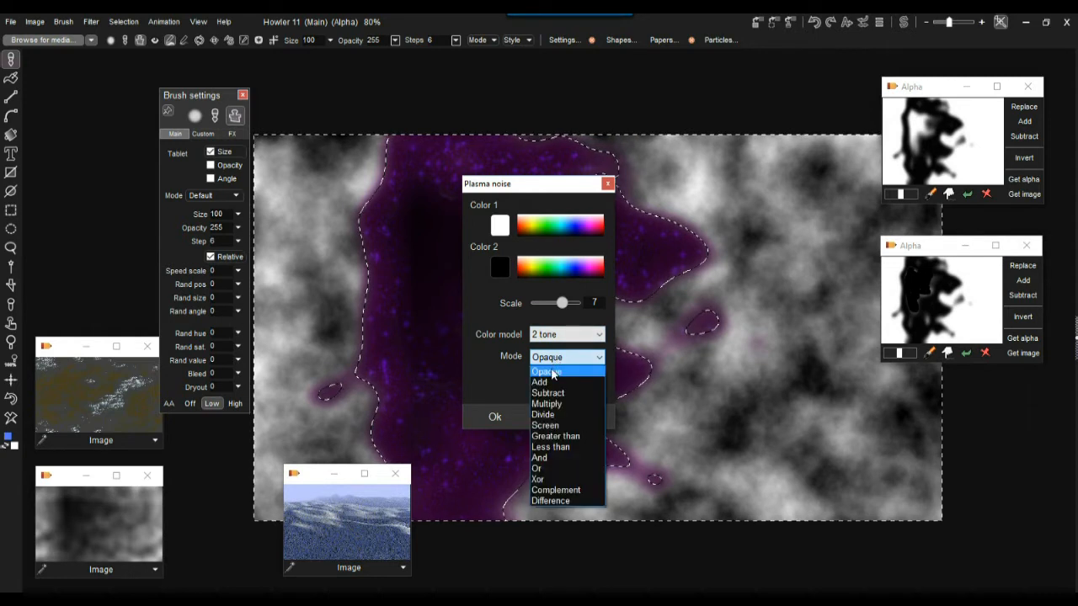
pyautogui.click(558, 437)
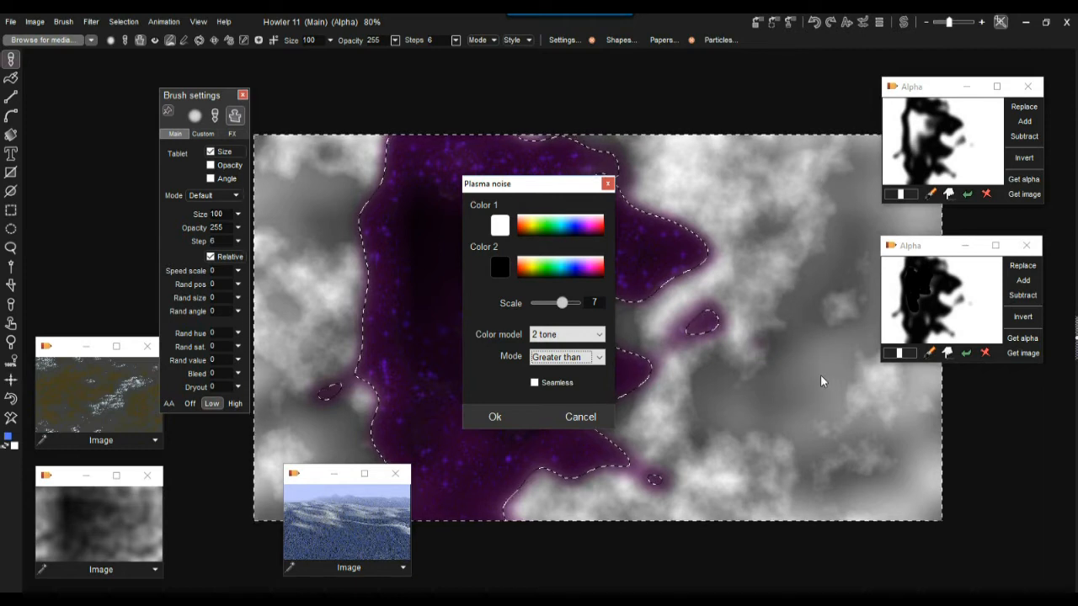
# Set the plasma noise scale to 8 with Seamless off, regenerate the pattern several times and apply it
pyautogui.click(563, 306)
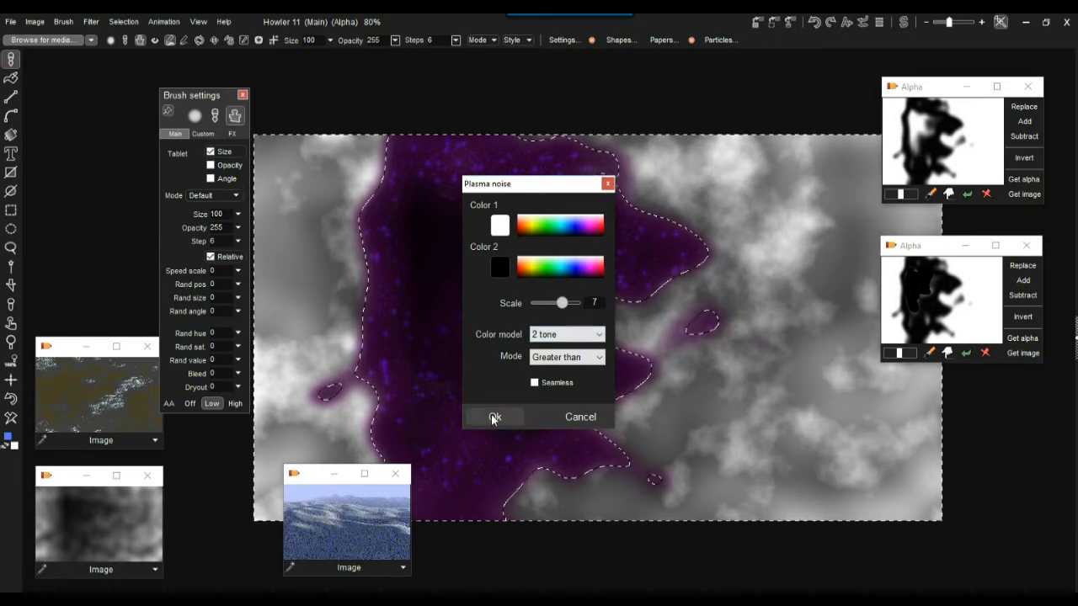
pyautogui.click(534, 383)
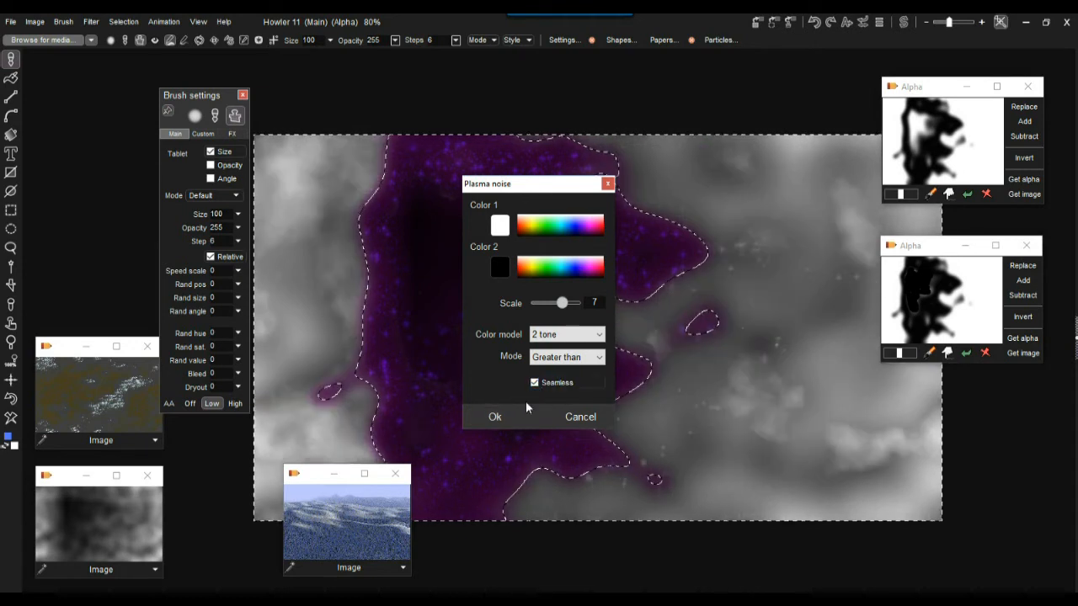
pyautogui.moveTo(561, 303); pyautogui.dragTo(569, 310)
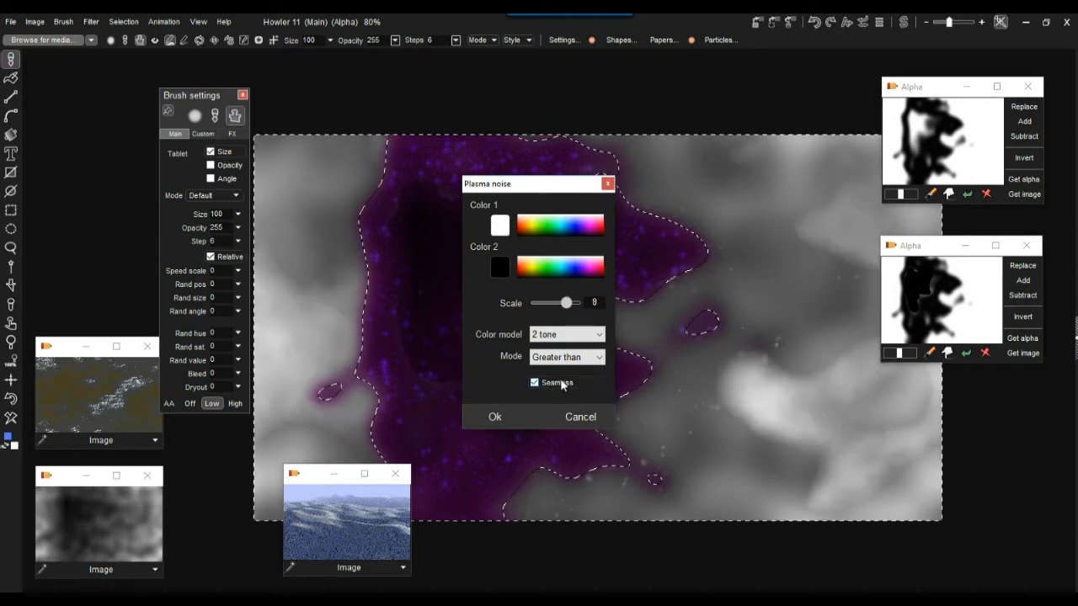
pyautogui.click(534, 382)
pyautogui.click(569, 302)
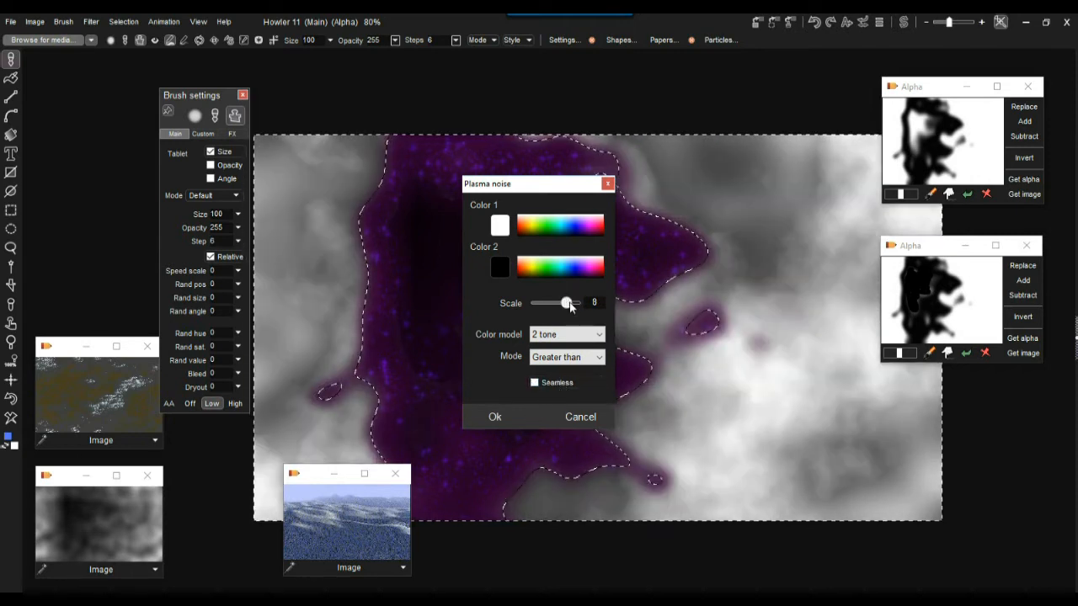
pyautogui.click(569, 303)
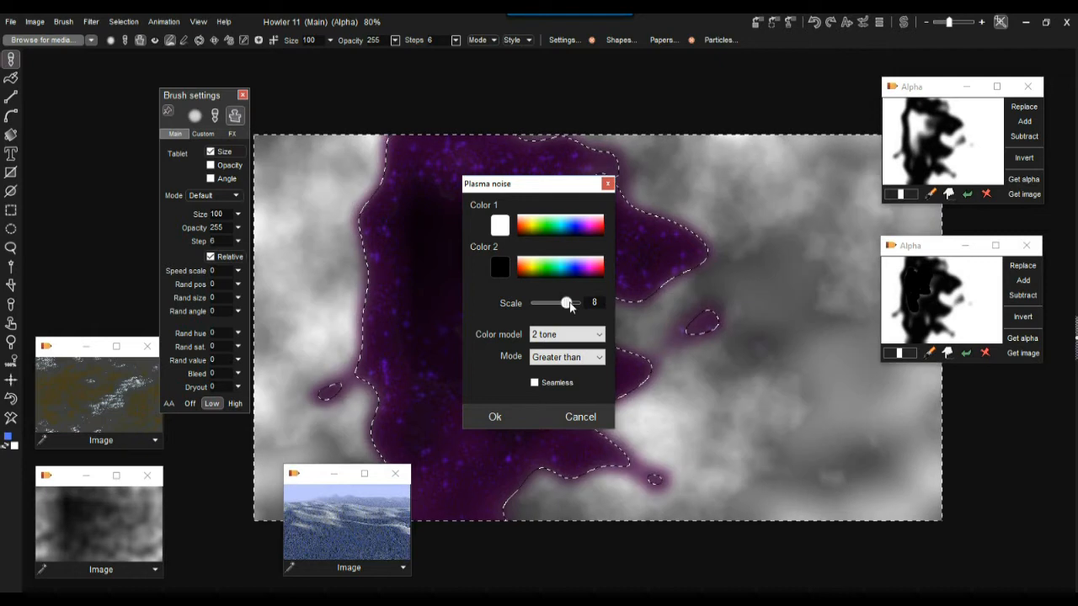
pyautogui.click(569, 304)
pyautogui.click(569, 304)
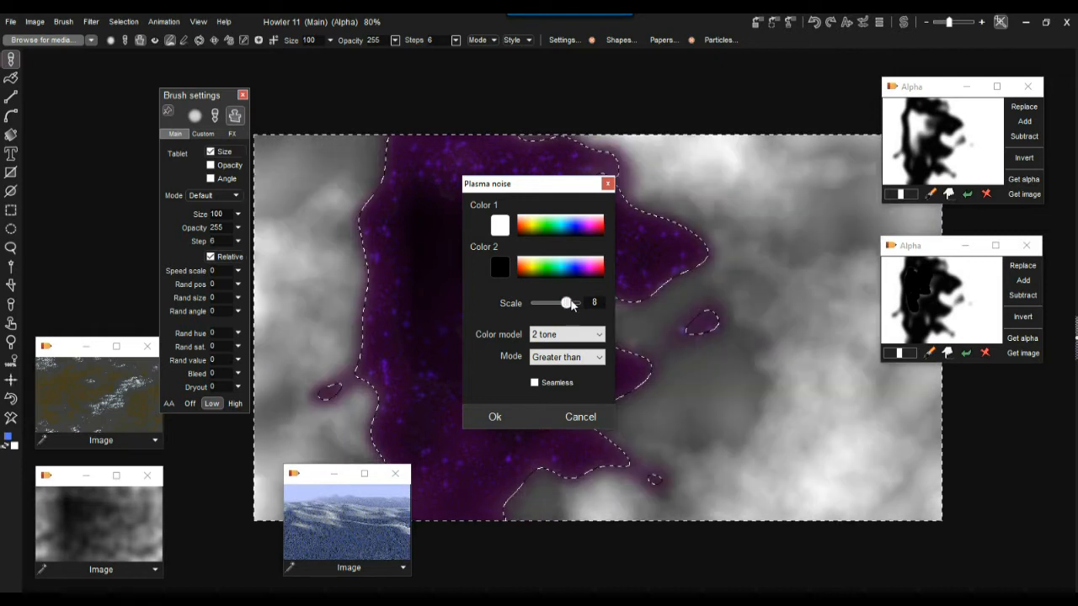
pyautogui.click(496, 417)
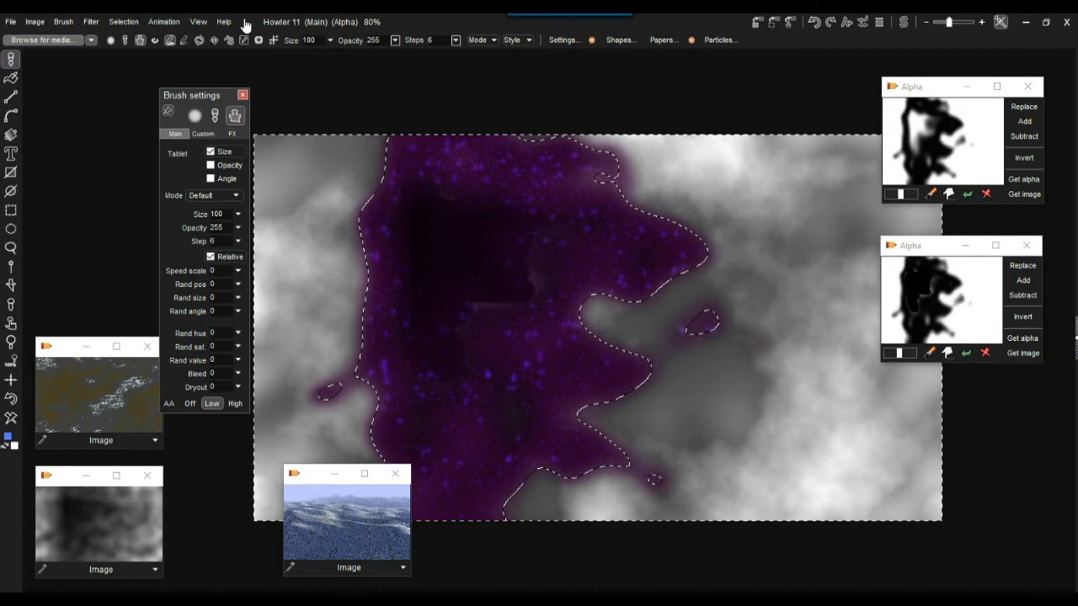
# Clear the selection and inspect the blended heightmap up close and as a whole
pyautogui.click(142, 23)
pyautogui.click(164, 29)
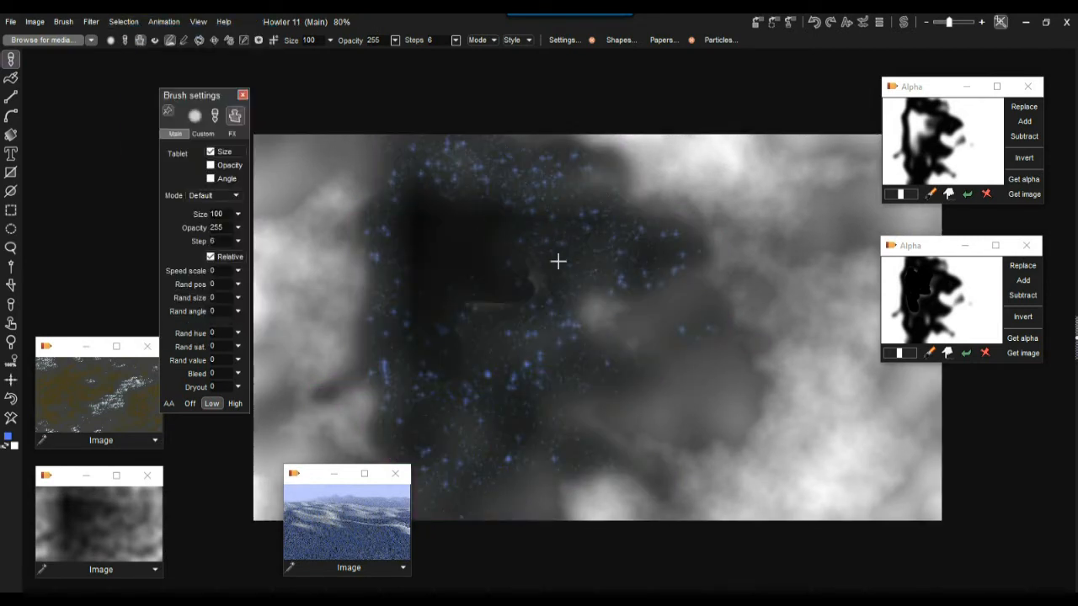
pyautogui.scroll(2, 593, 242)
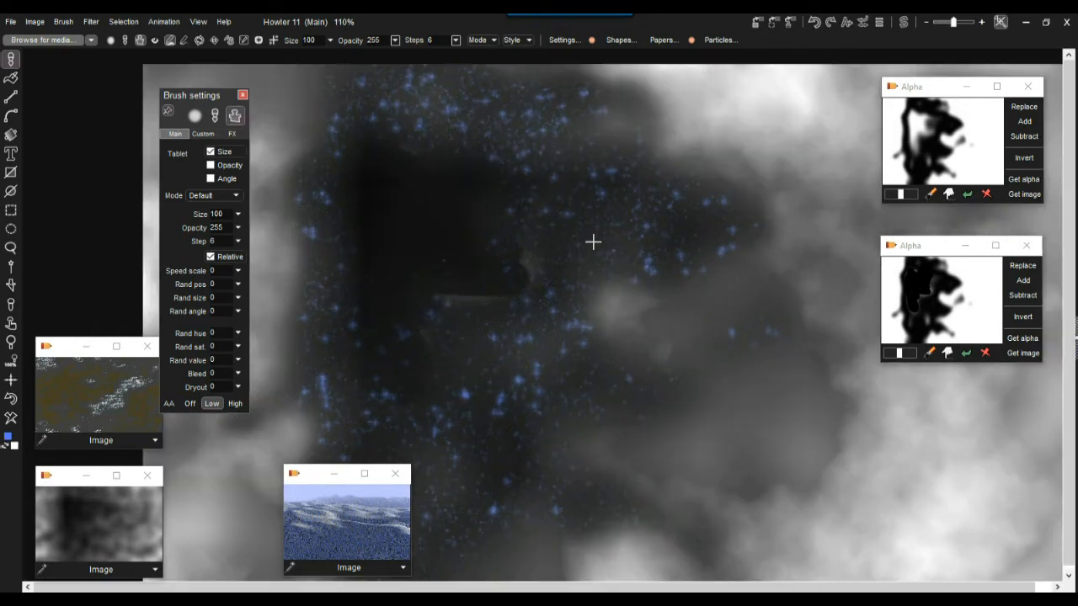
pyautogui.scroll(-3, 583, 305)
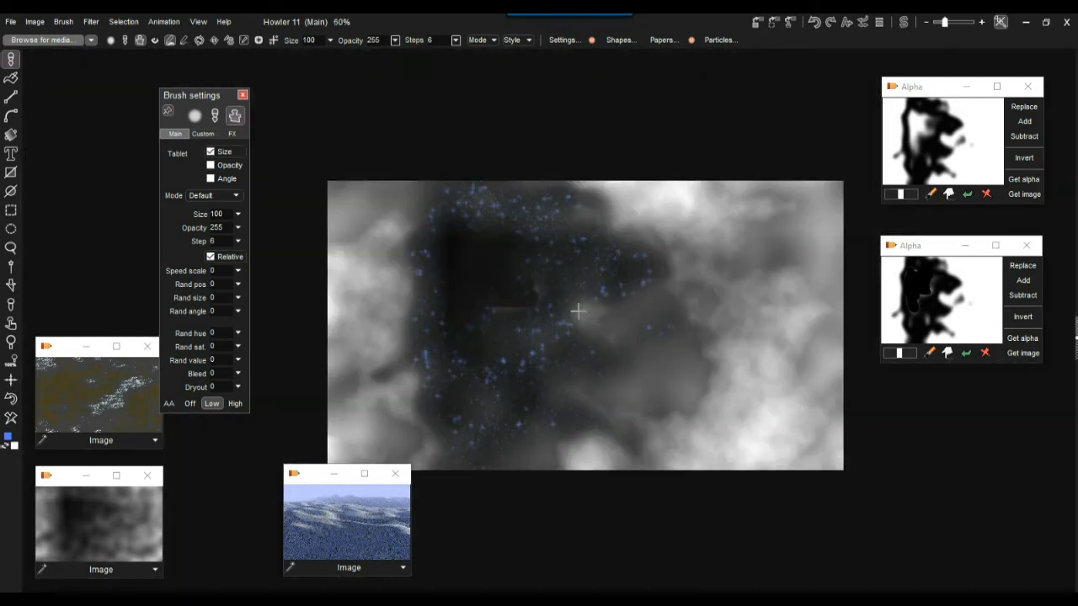
pyautogui.scroll(1, 578, 311)
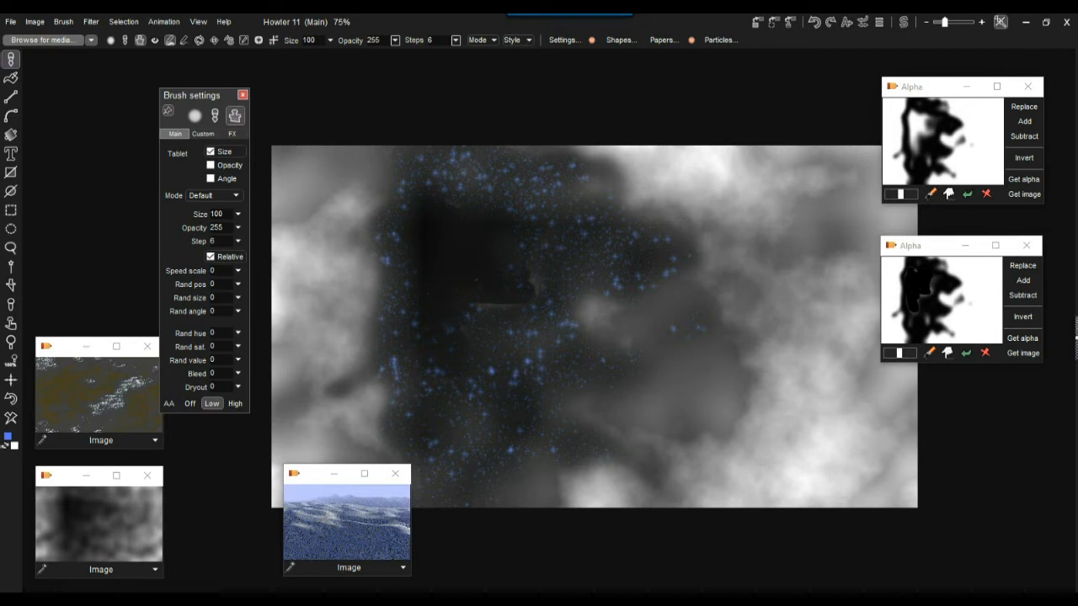
# Choose the Airbrush 200 preset and set its opacity to 16
pyautogui.click(11, 58)
pyautogui.moveTo(70, 90)
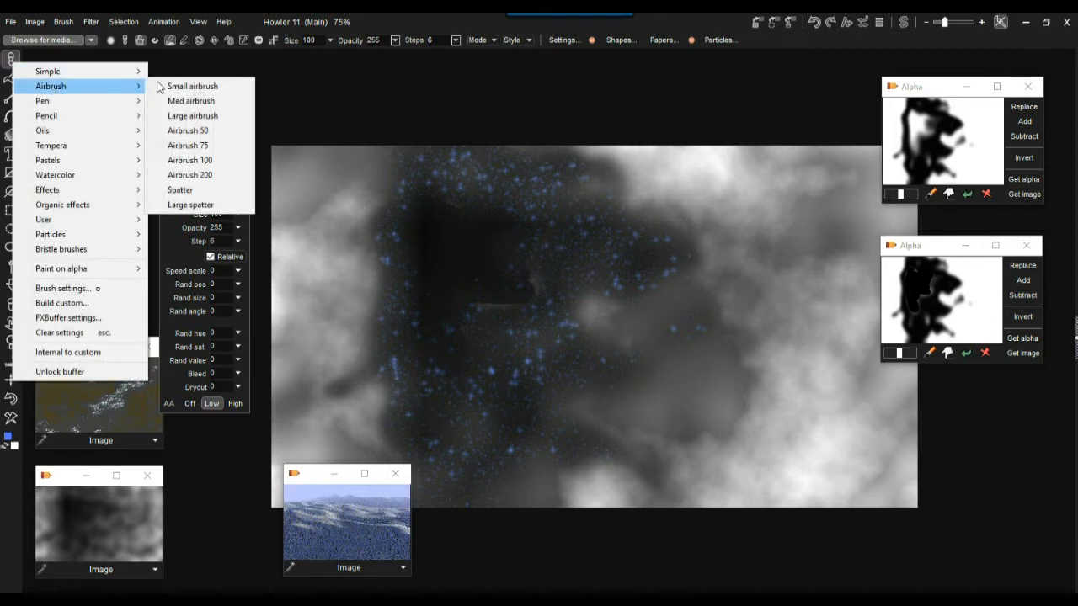
pyautogui.click(204, 174)
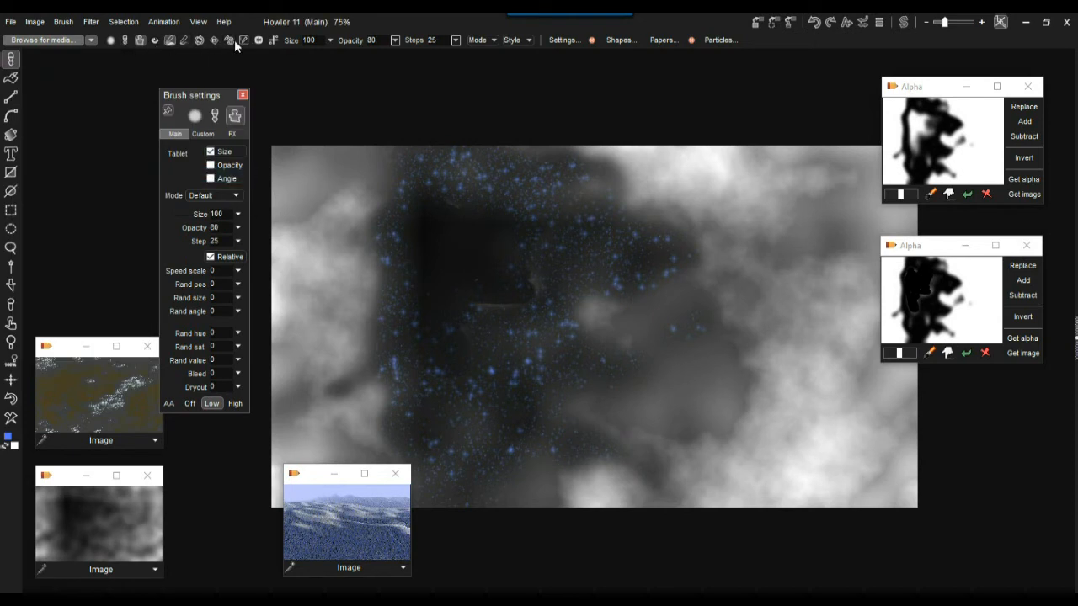
pyautogui.click(394, 40)
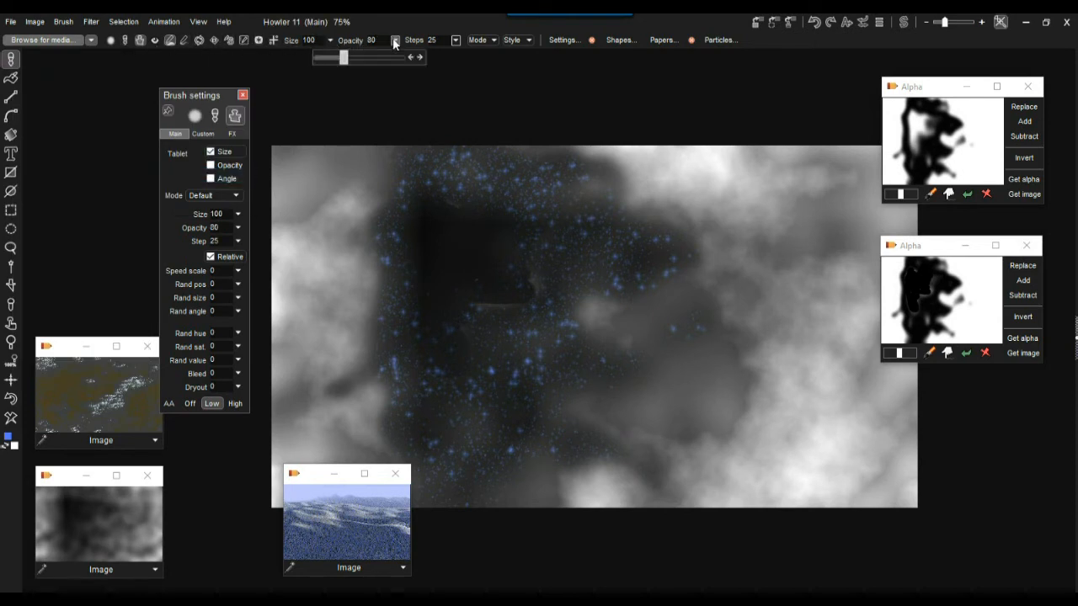
pyautogui.moveTo(342, 56); pyautogui.dragTo(322, 59)
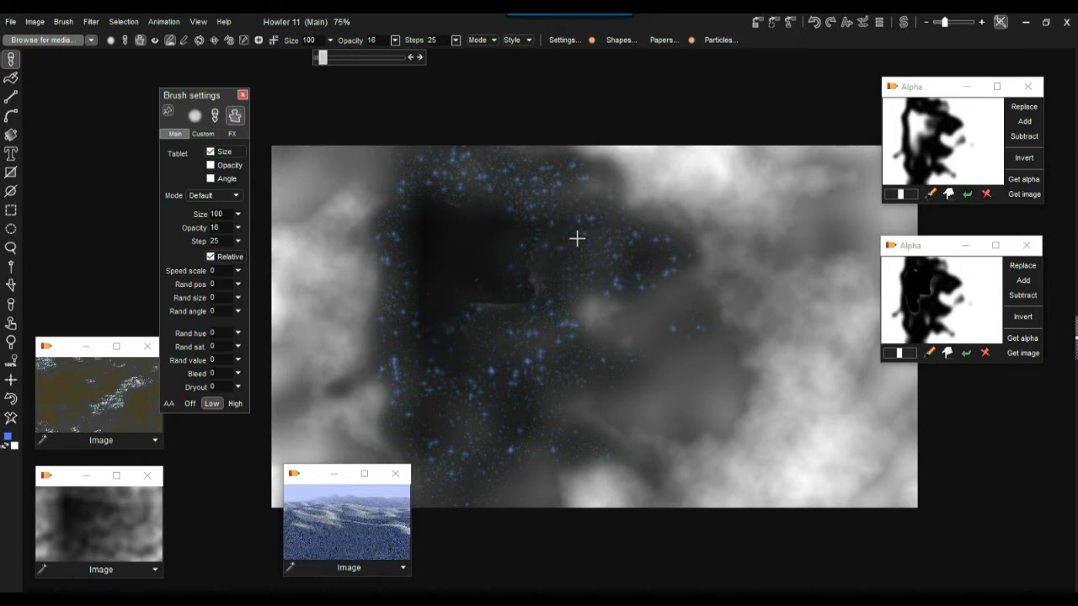
# Try a couple of blue airbrush strokes over the dark area near the middle of the heightmap
pyautogui.moveTo(578, 239)
pyautogui.mouseDown()
pyautogui.moveTo(546, 241)
pyautogui.moveTo(532, 301)
pyautogui.mouseUp()
pyautogui.moveTo(616, 254)
pyautogui.mouseDown()
pyautogui.moveTo(531, 270)
pyautogui.moveTo(604, 225)
pyautogui.mouseUp()
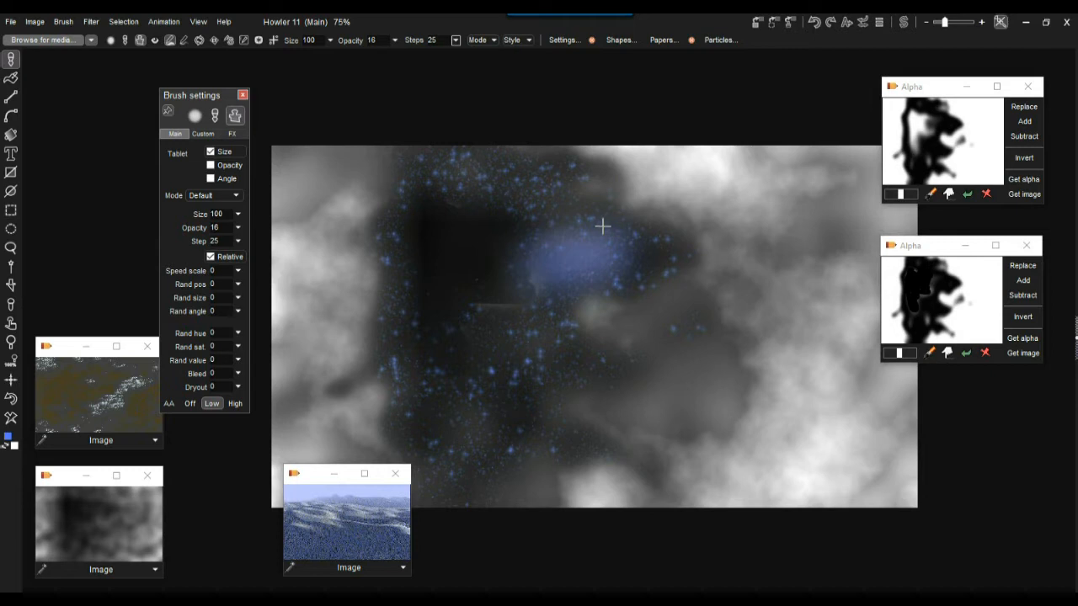
# Set the primary paint color to near-black and undo the blue airbrush strokes on the heightmap
pyautogui.click(10, 440)
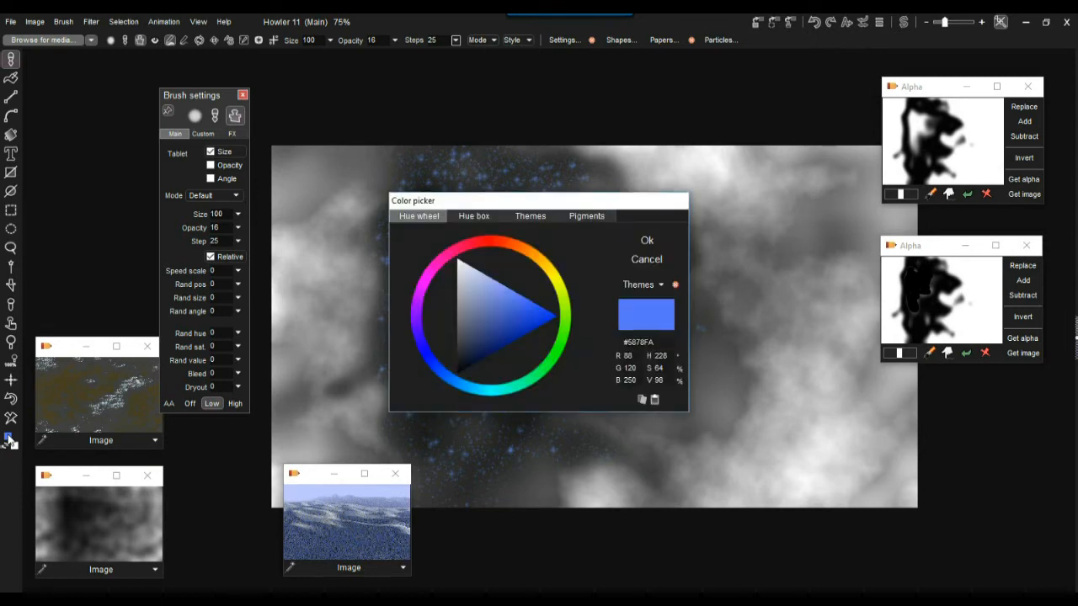
pyautogui.moveTo(497, 323); pyautogui.dragTo(463, 363)
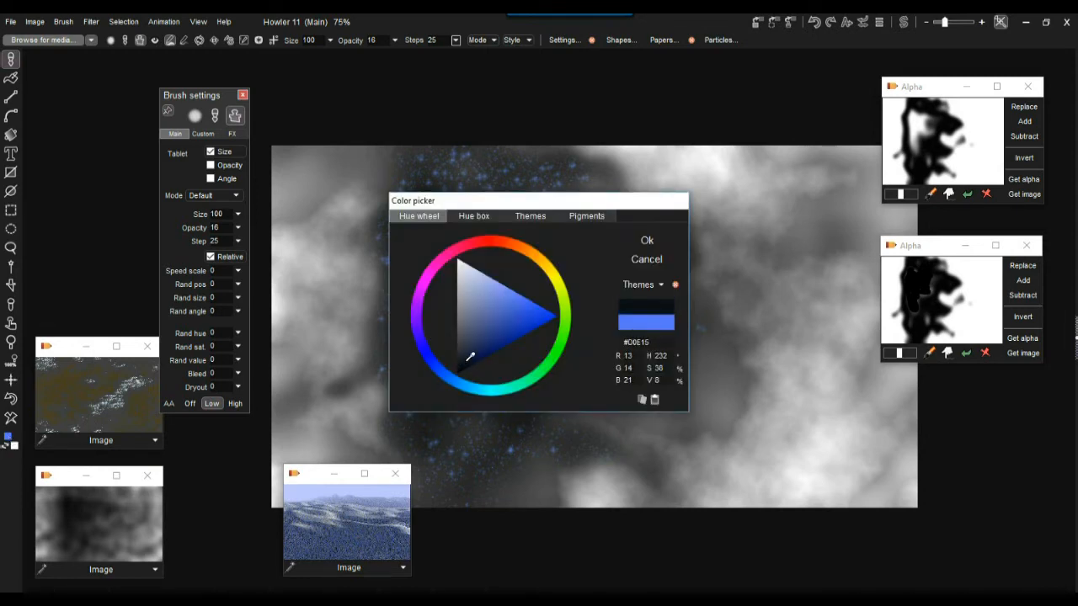
pyautogui.click(646, 241)
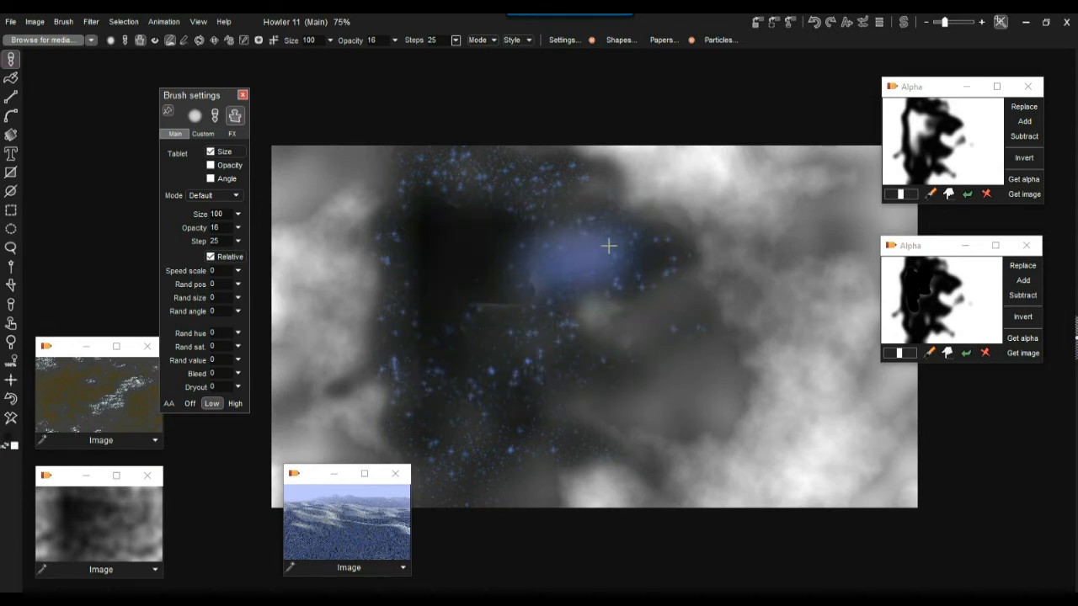
pyautogui.click(11, 400)
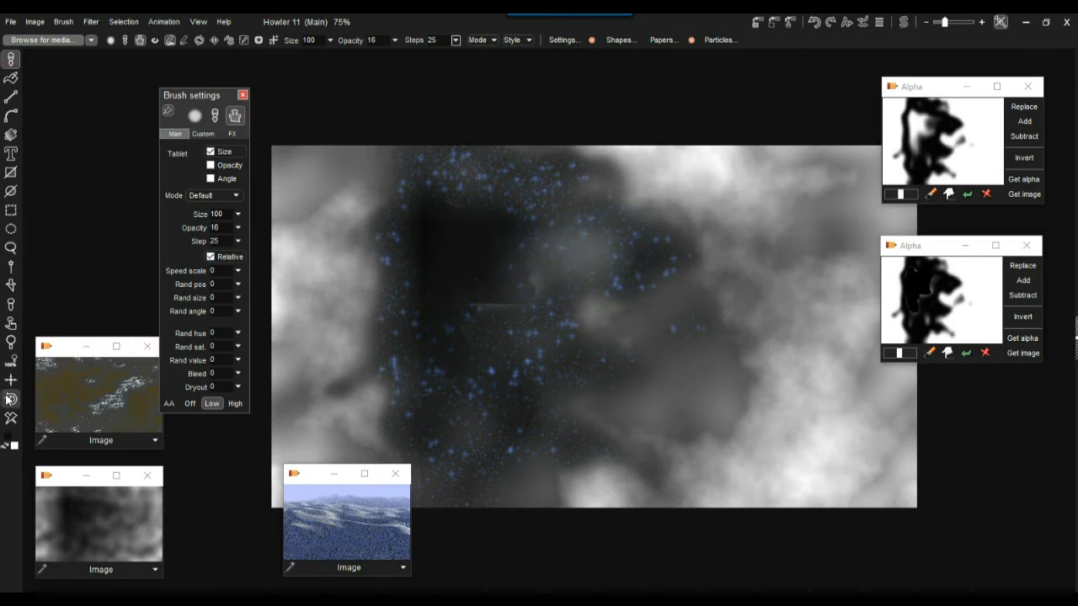
pyautogui.click(10, 399)
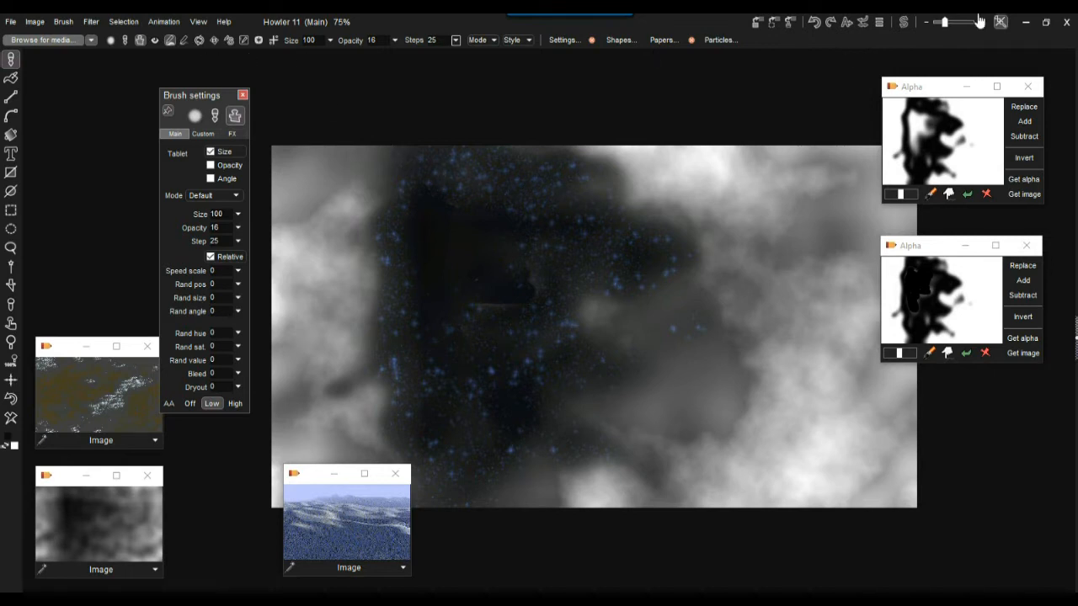
# View the swap image, return to the main heightmap and store an image copy of it beside the alpha thumbnails
pyautogui.click(904, 22)
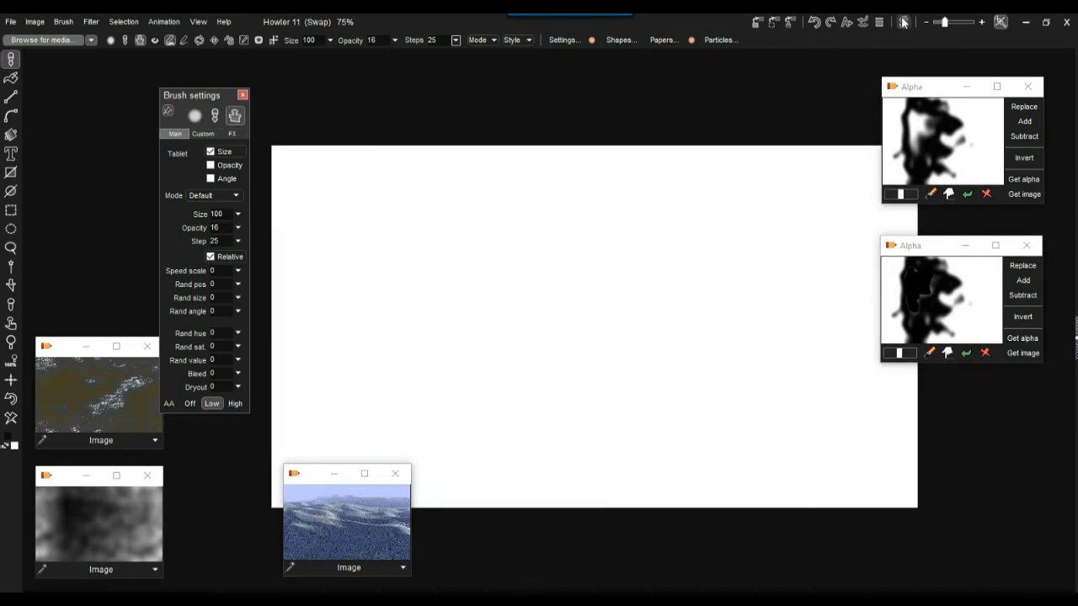
pyautogui.click(903, 22)
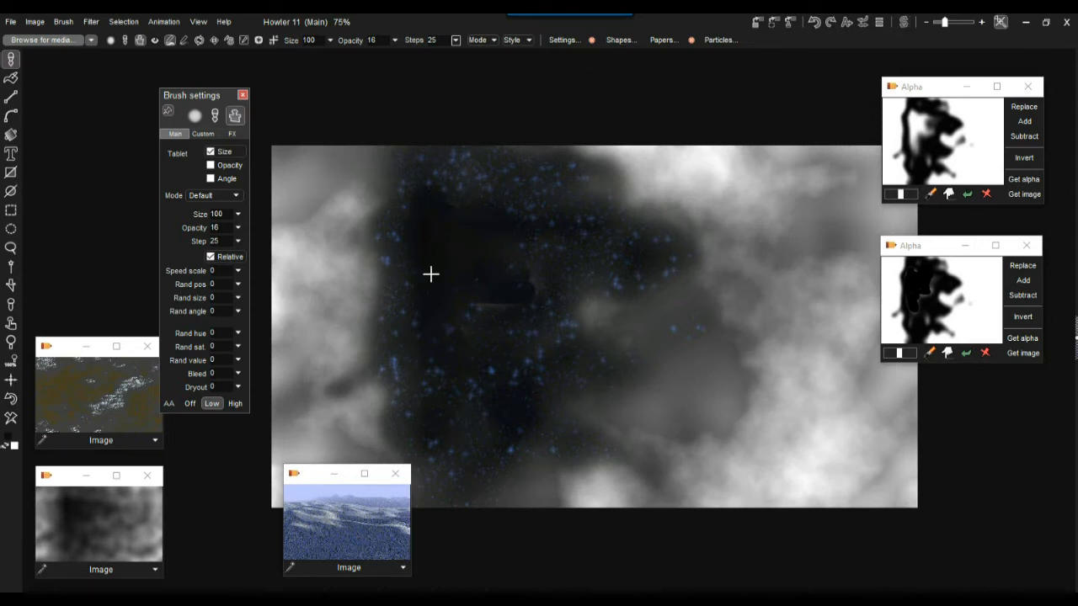
pyautogui.click(905, 23)
pyautogui.click(906, 24)
pyautogui.click(758, 22)
pyautogui.moveTo(72, 461); pyautogui.dragTo(747, 77)
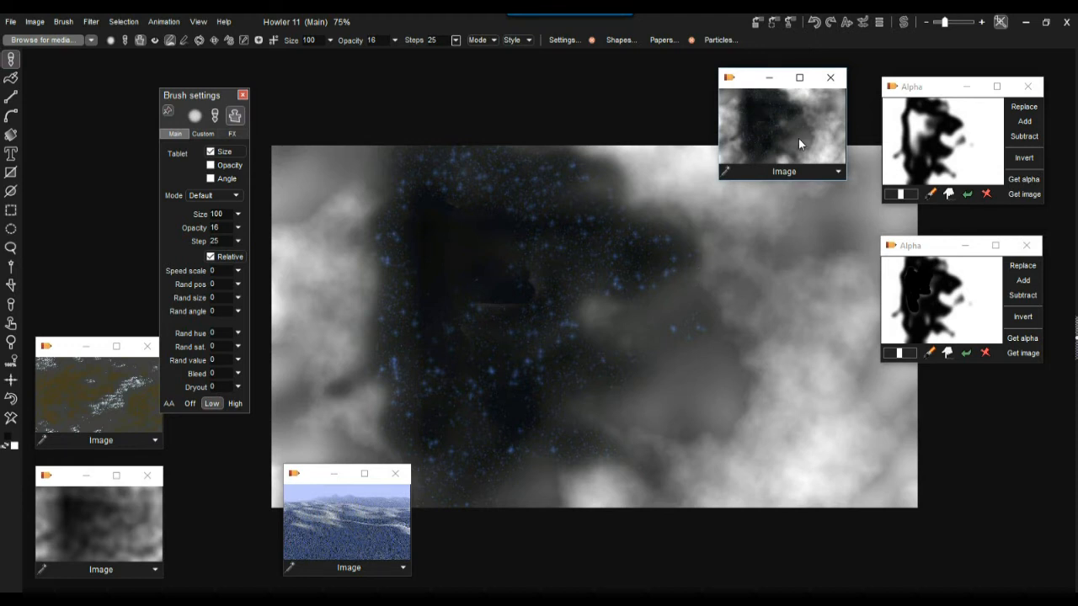
# Start Slope shading on the heightmap, extend the snow range well downward and fine-tune the grass threshold
pyautogui.click(91, 21)
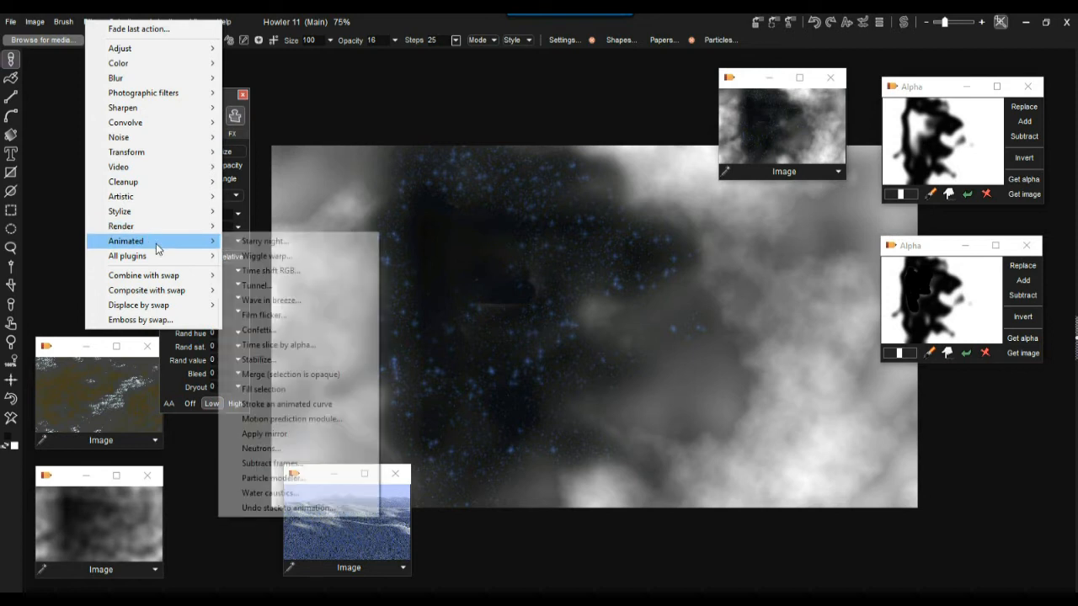
pyautogui.moveTo(148, 216)
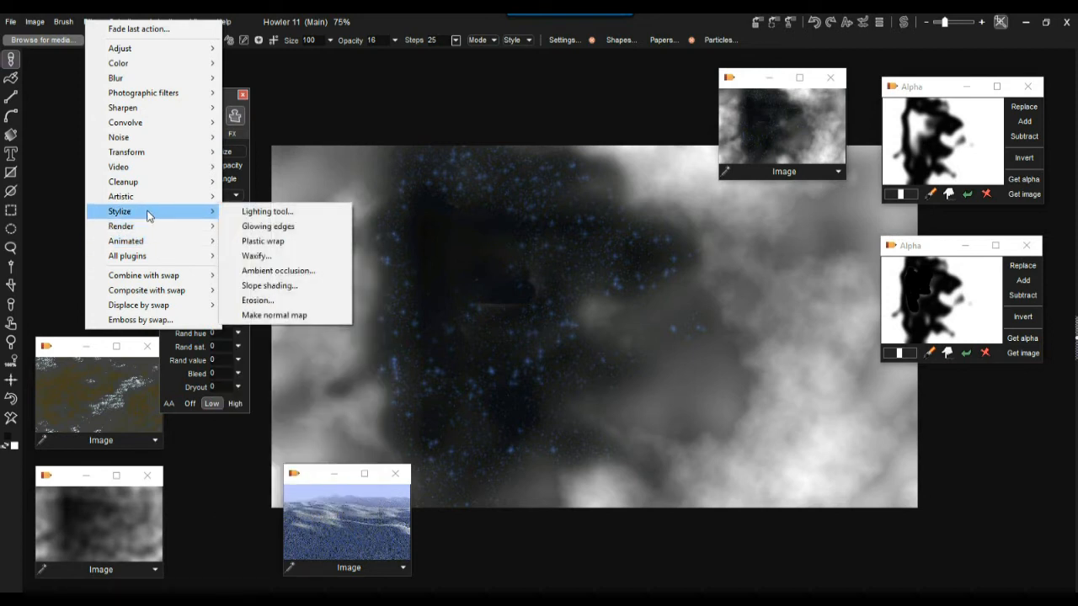
pyautogui.click(268, 286)
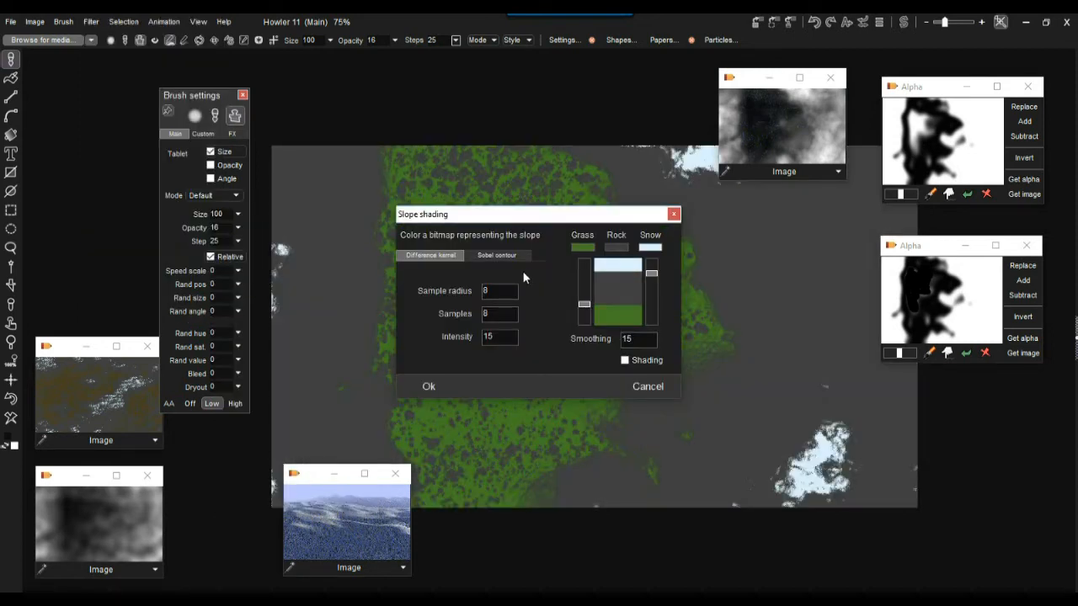
pyautogui.moveTo(522, 221)
pyautogui.mouseDown()
pyautogui.moveTo(330, 239)
pyautogui.moveTo(244, 186)
pyautogui.mouseUp()
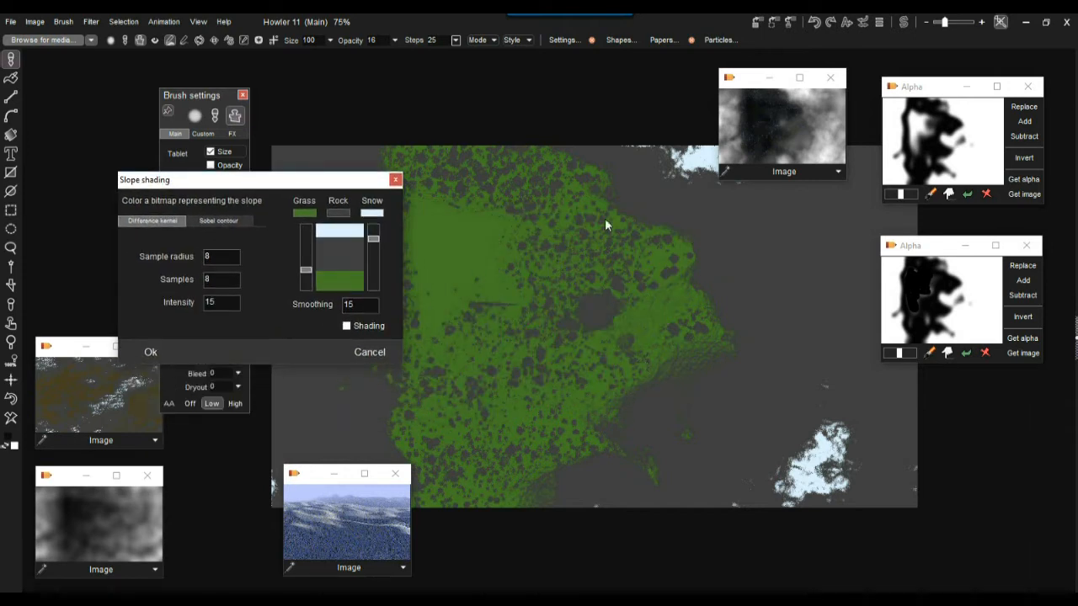
pyautogui.moveTo(373, 239); pyautogui.dragTo(381, 262)
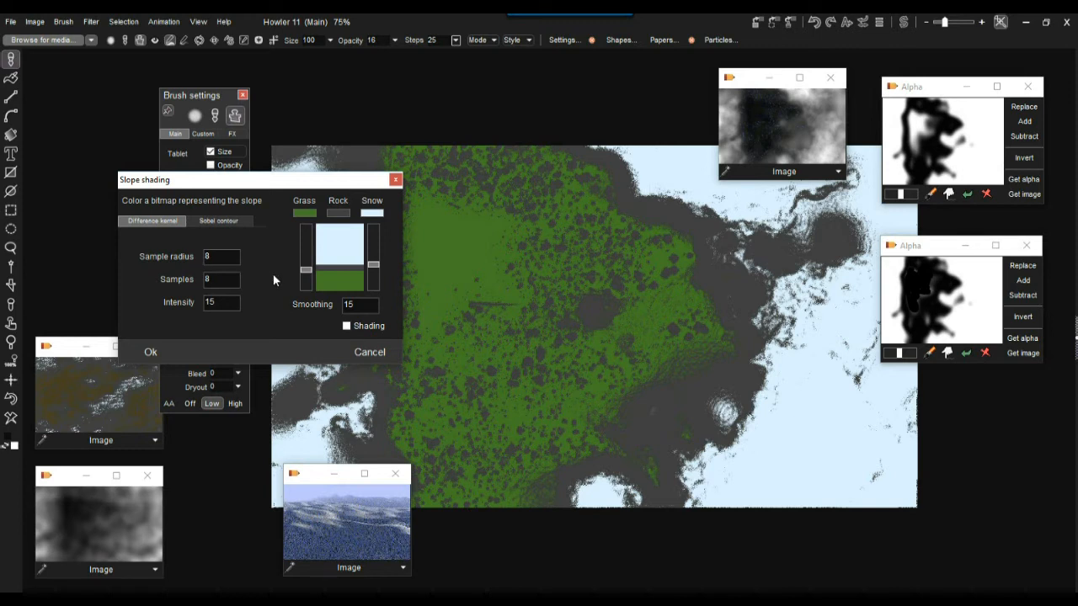
pyautogui.moveTo(307, 270); pyautogui.dragTo(308, 275)
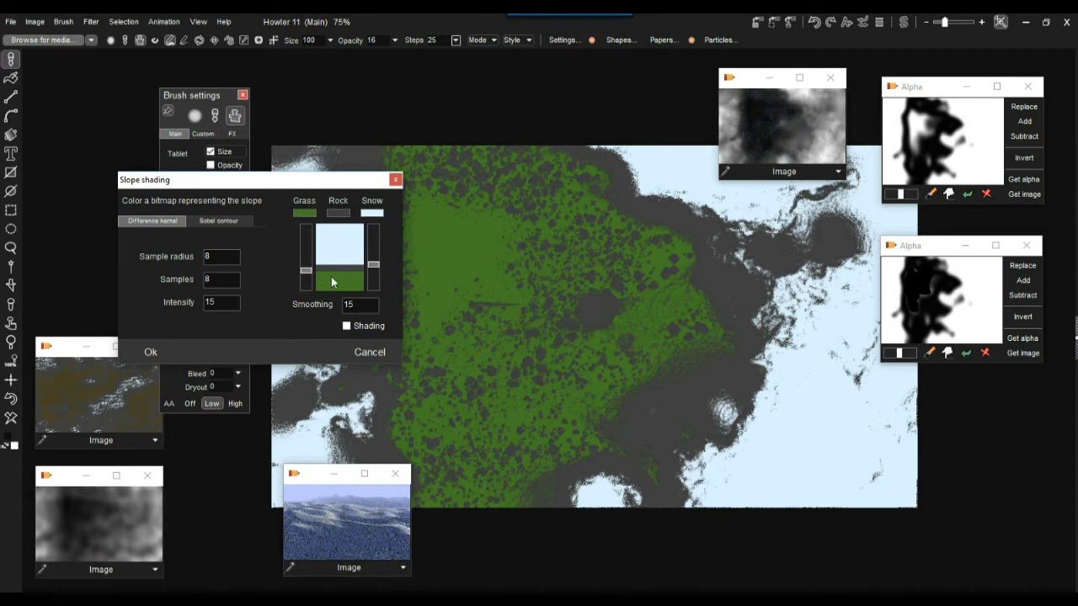
pyautogui.moveTo(306, 269)
pyautogui.mouseDown()
pyautogui.moveTo(310, 245)
pyautogui.moveTo(309, 269)
pyautogui.mouseUp()
# Change the Rock color to dark green (R 7, G 59, B 32) and apply the slope shading
pyautogui.click(337, 213)
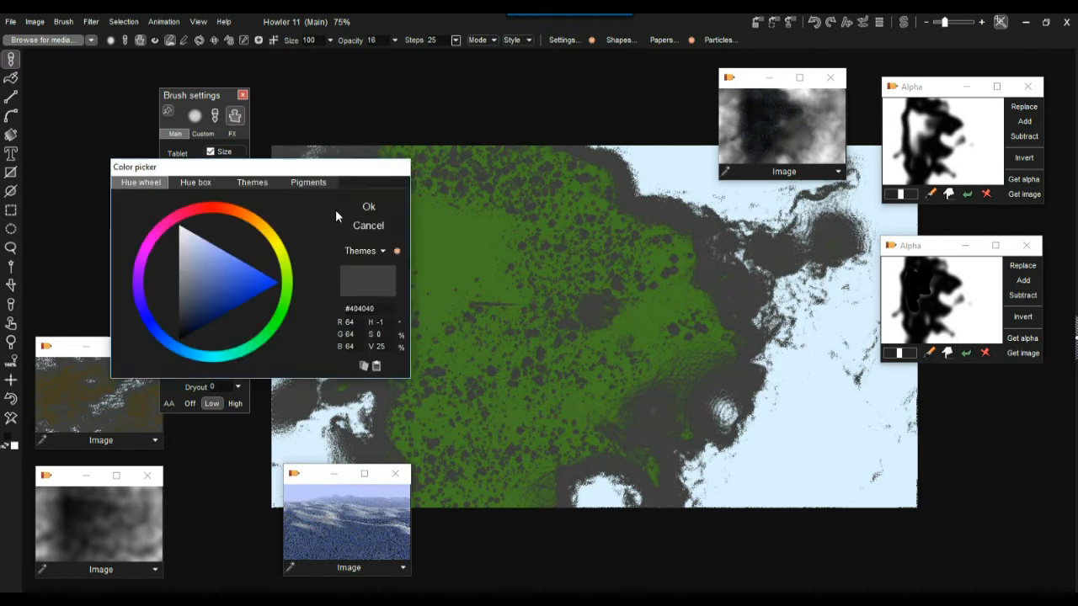
pyautogui.moveTo(276, 320); pyautogui.dragTo(255, 344)
pyautogui.click(220, 280)
pyautogui.moveTo(221, 279); pyautogui.dragTo(205, 318)
pyautogui.moveTo(275, 346); pyautogui.dragTo(251, 345)
pyautogui.moveTo(216, 278); pyautogui.dragTo(203, 320)
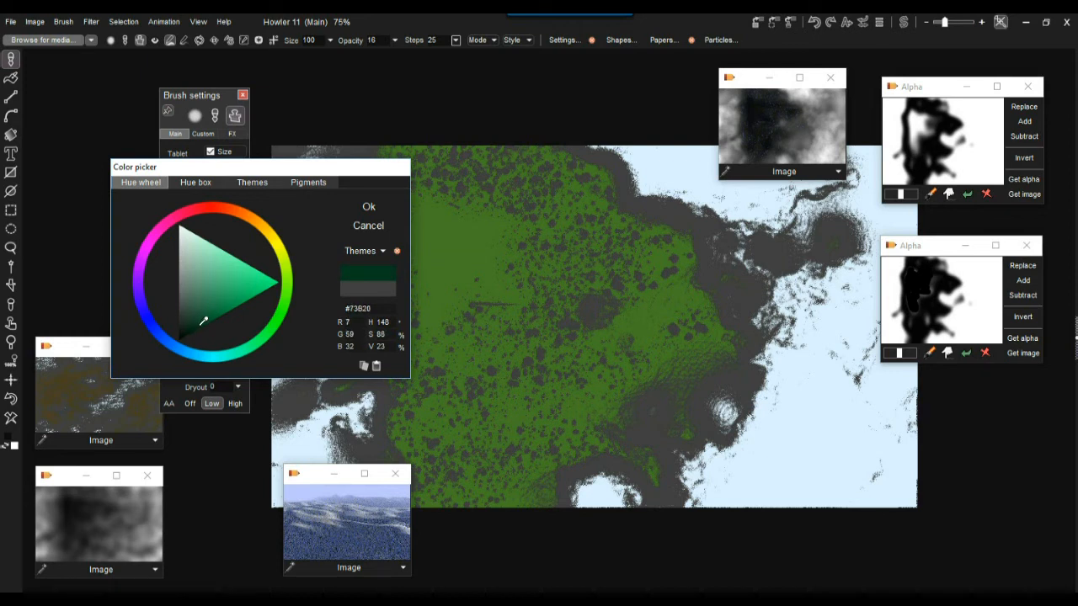
pyautogui.click(371, 207)
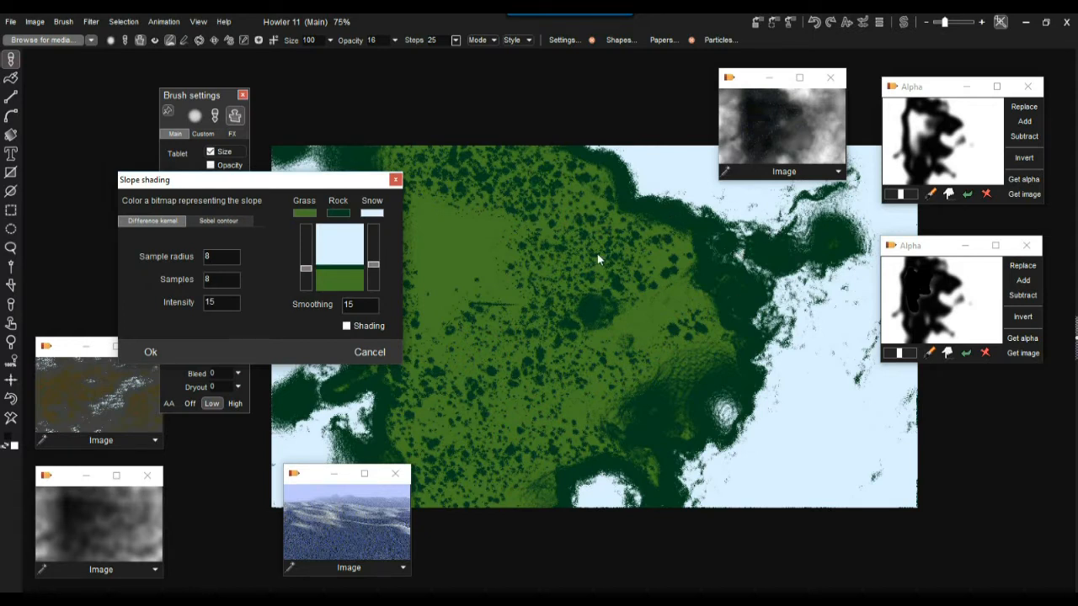
pyautogui.click(148, 352)
# Store an image copy of the slope-shaded color map and place it side by side with the heightmap copy
pyautogui.scroll(4, 581, 245)
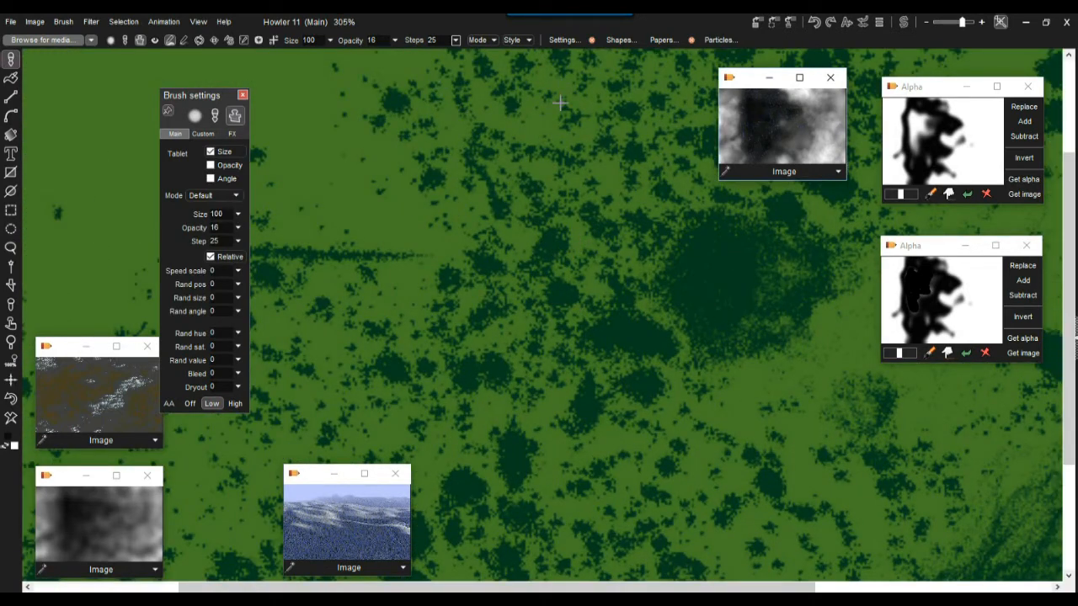
pyautogui.scroll(-2, 615, 261)
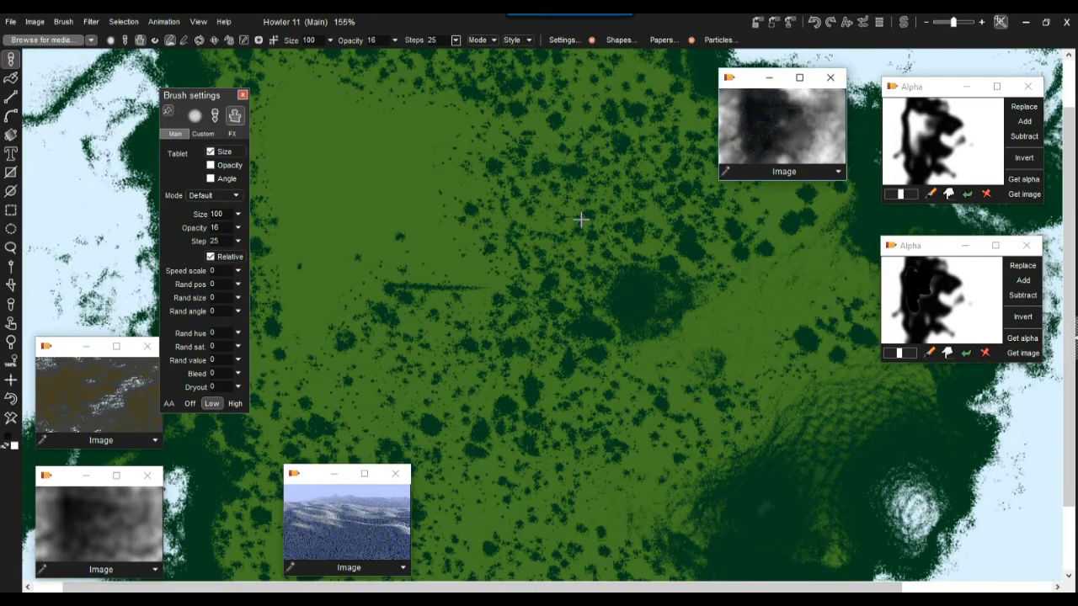
pyautogui.scroll(-1, 537, 300)
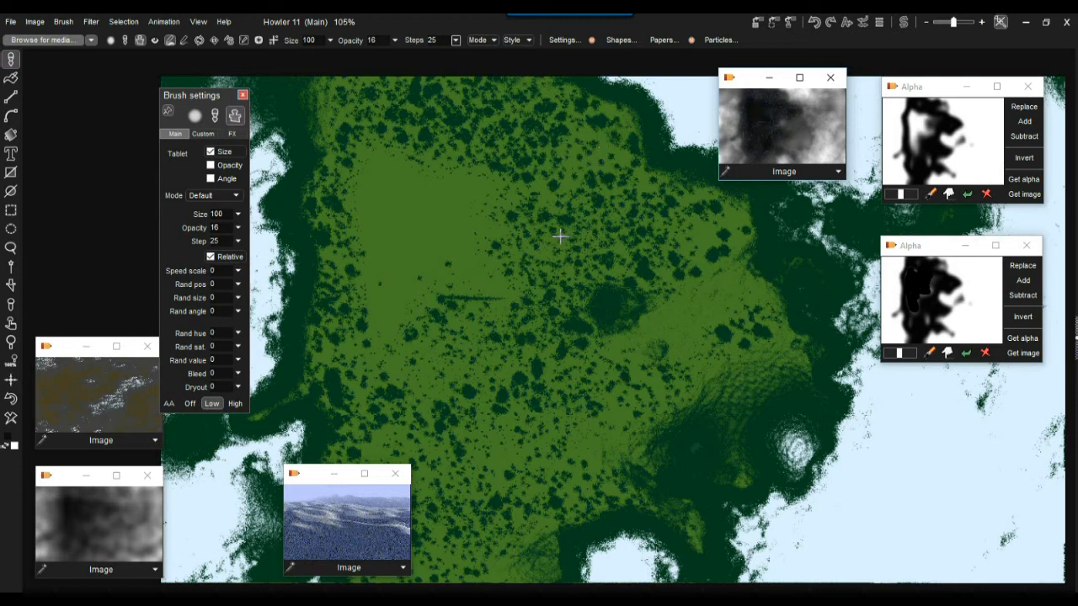
pyautogui.moveTo(534, 183); pyautogui.dragTo(650, 241)
pyautogui.scroll(-1, 623, 251)
pyautogui.moveTo(653, 190); pyautogui.dragTo(573, 200)
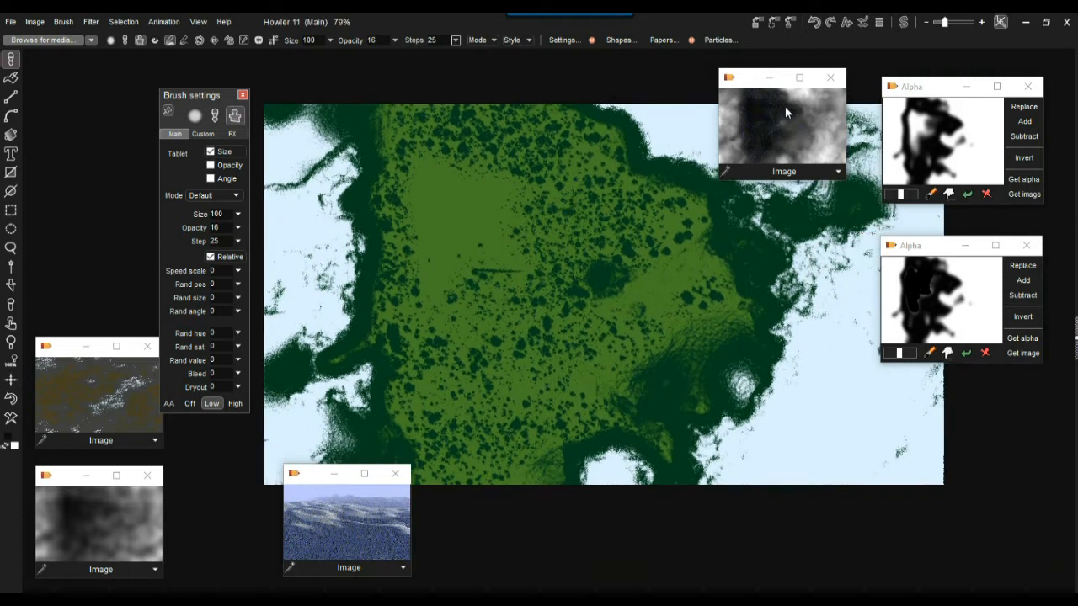
pyautogui.click(758, 22)
pyautogui.moveTo(69, 459); pyautogui.dragTo(933, 459)
pyautogui.moveTo(749, 88); pyautogui.dragTo(789, 466)
# Load the stored heightmap into the main image and the green color map into the swap image, ending on the main image
pyautogui.click(904, 24)
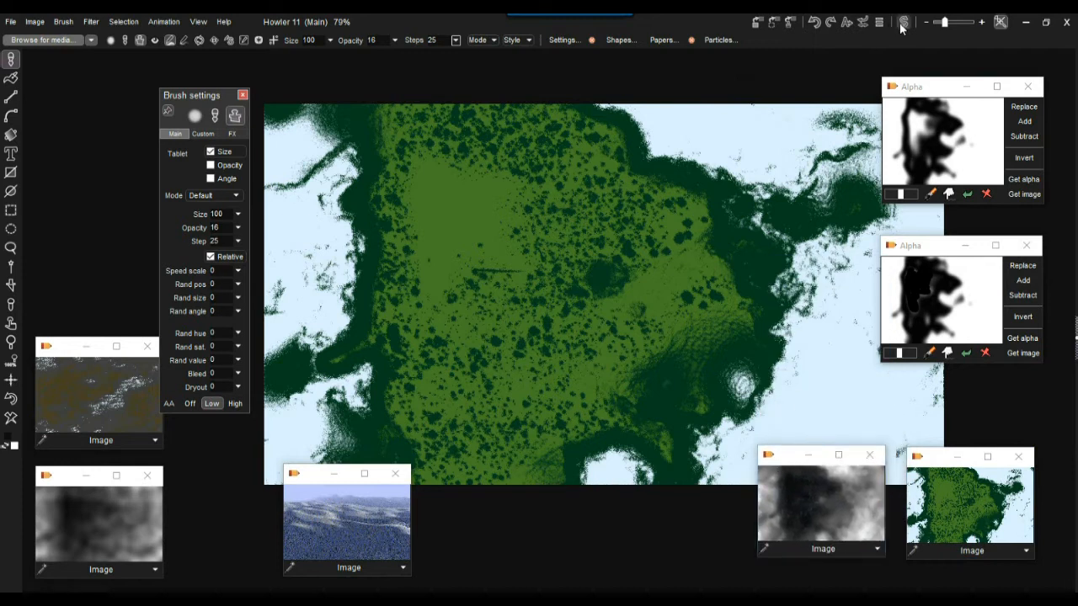
pyautogui.click(904, 23)
pyautogui.click(818, 512)
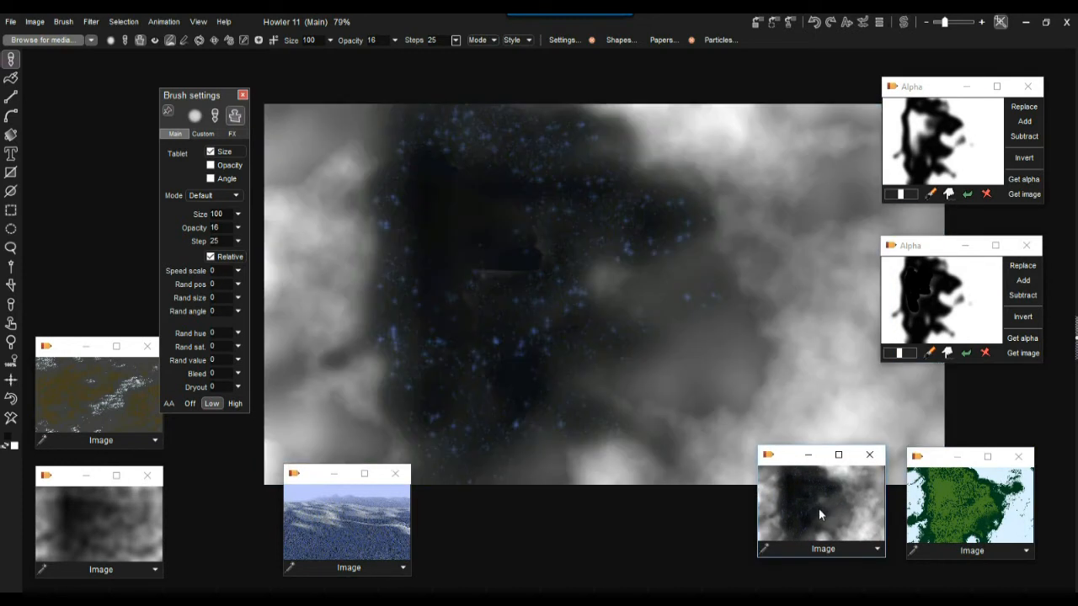
pyautogui.click(904, 24)
pyautogui.click(965, 505)
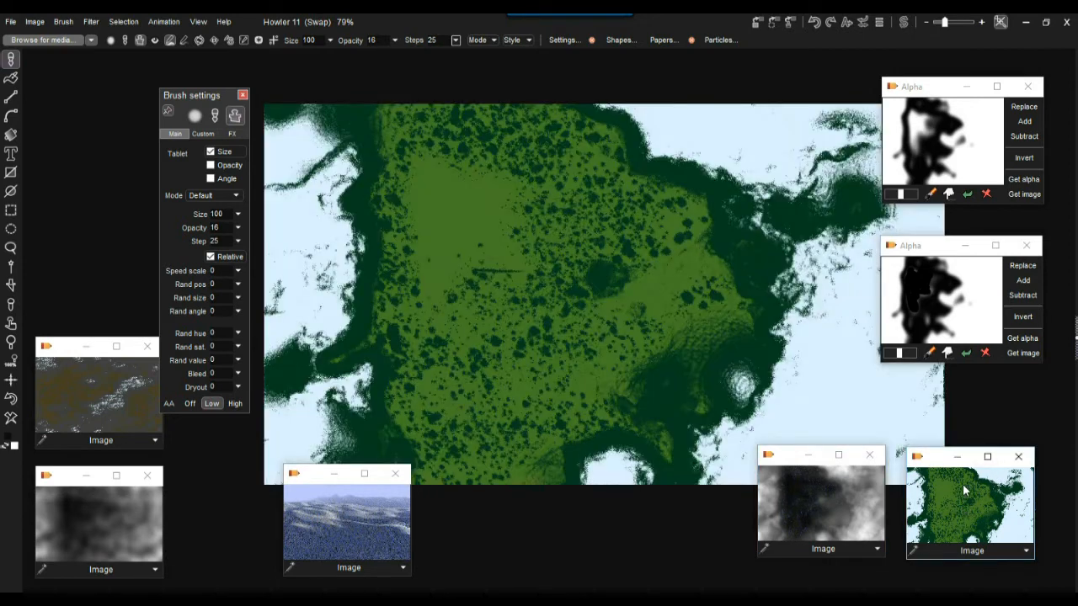
pyautogui.click(904, 23)
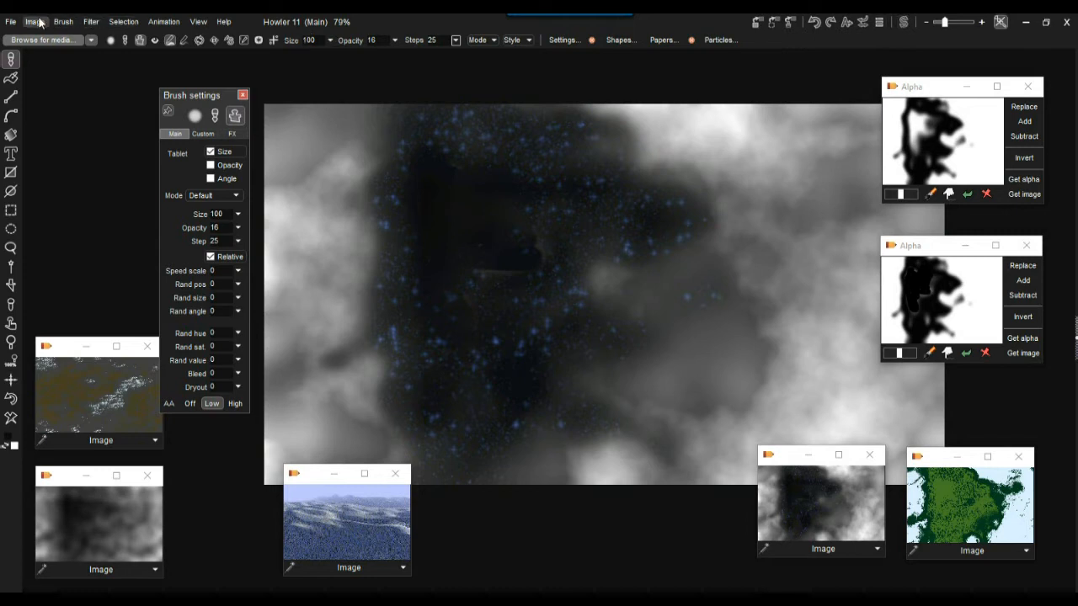
# Convert the main heightmap to greyscale by exposing it through a colored lens
pyautogui.click(38, 25)
pyautogui.moveTo(158, 347)
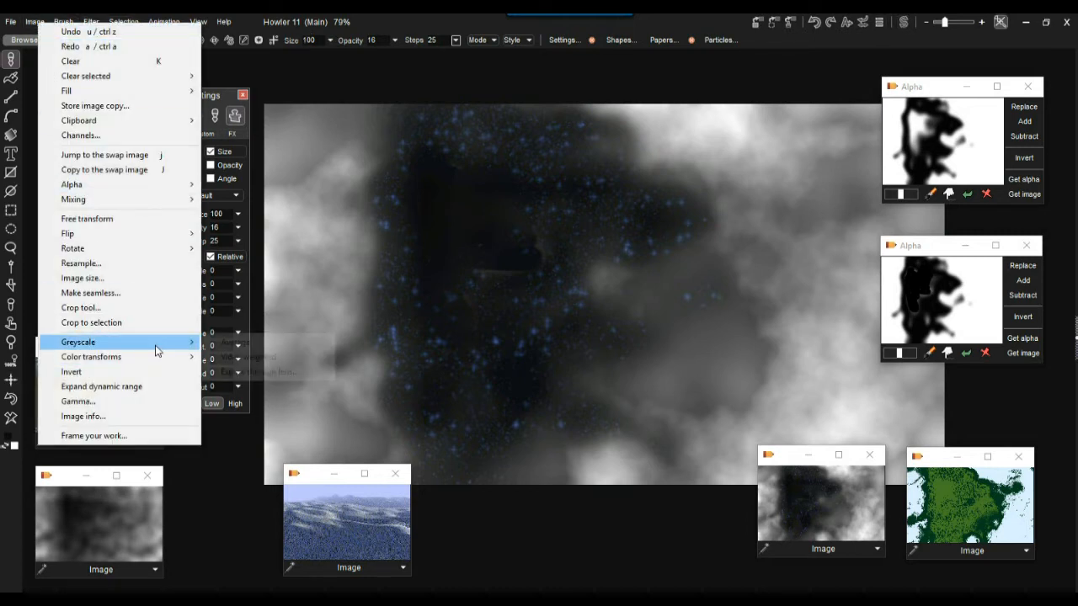
pyautogui.click(250, 376)
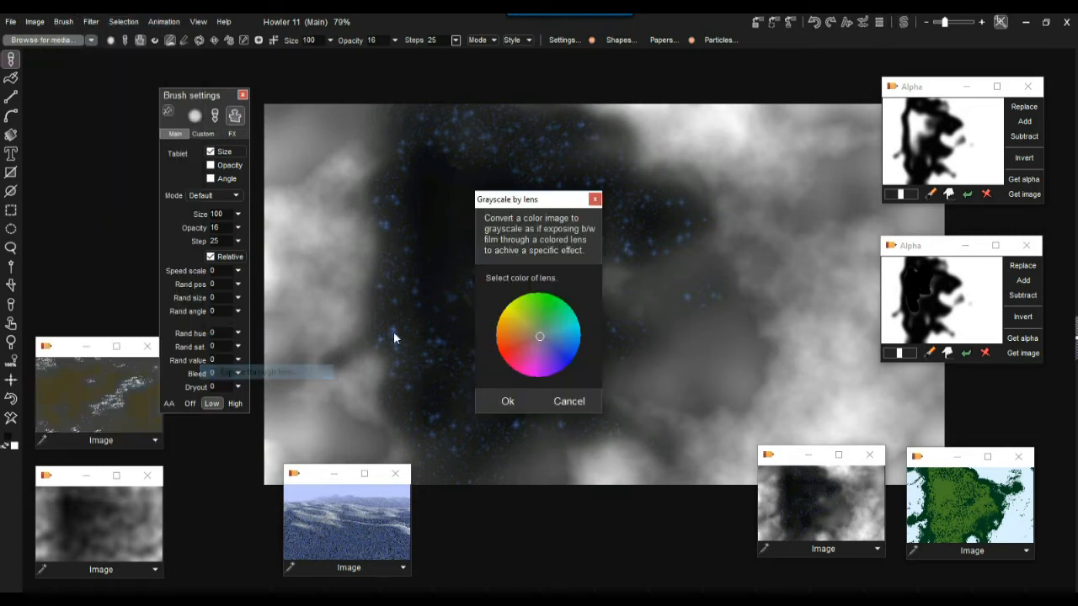
pyautogui.click(569, 336)
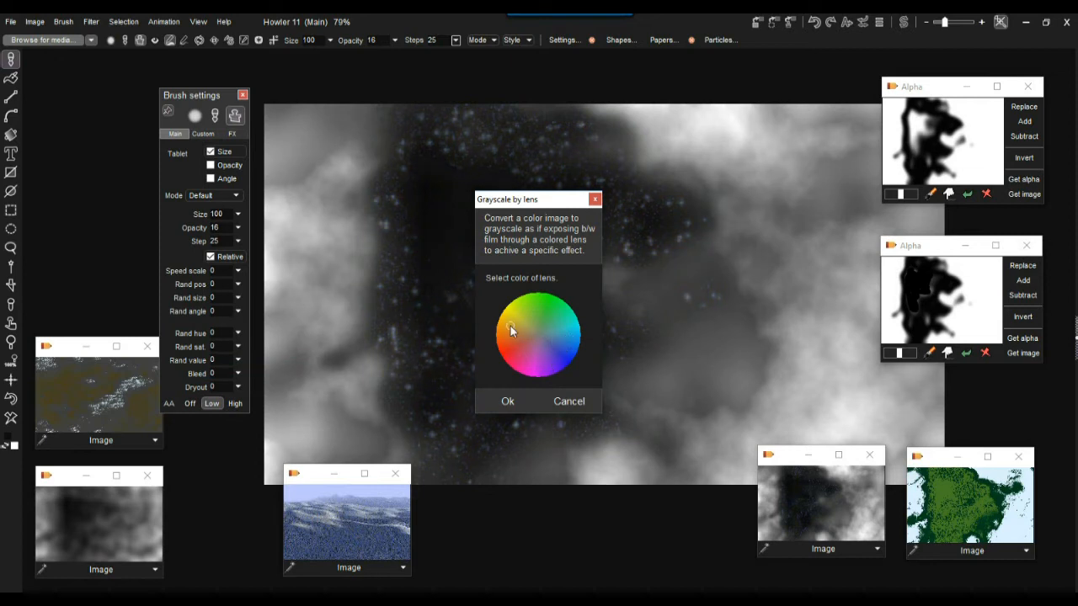
pyautogui.click(506, 400)
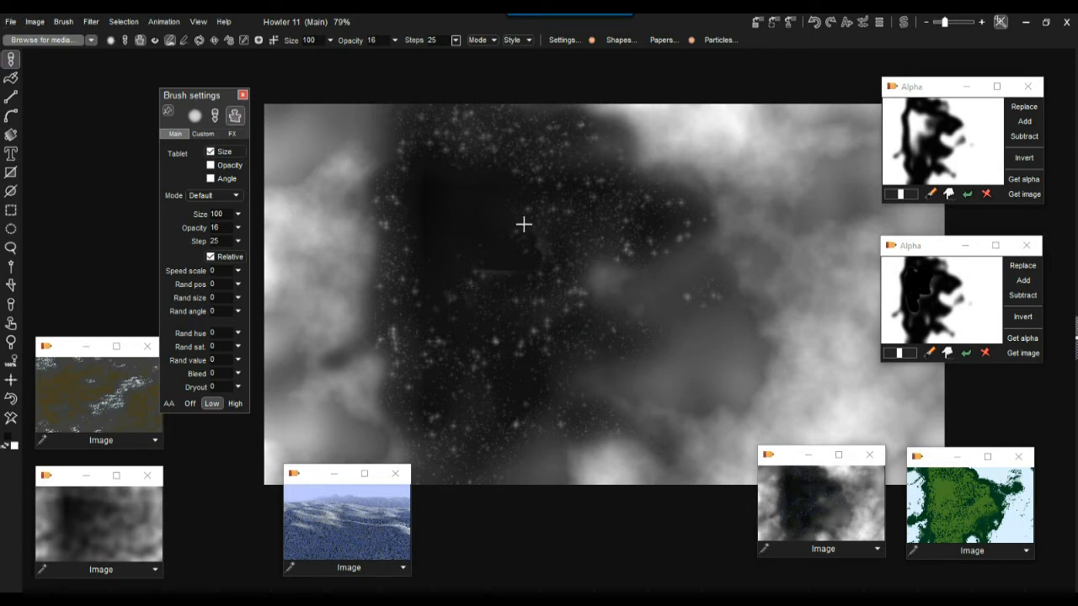
# Inspect the greyscale heightmap's specks and dark basin up close
pyautogui.scroll(5, 599, 224)
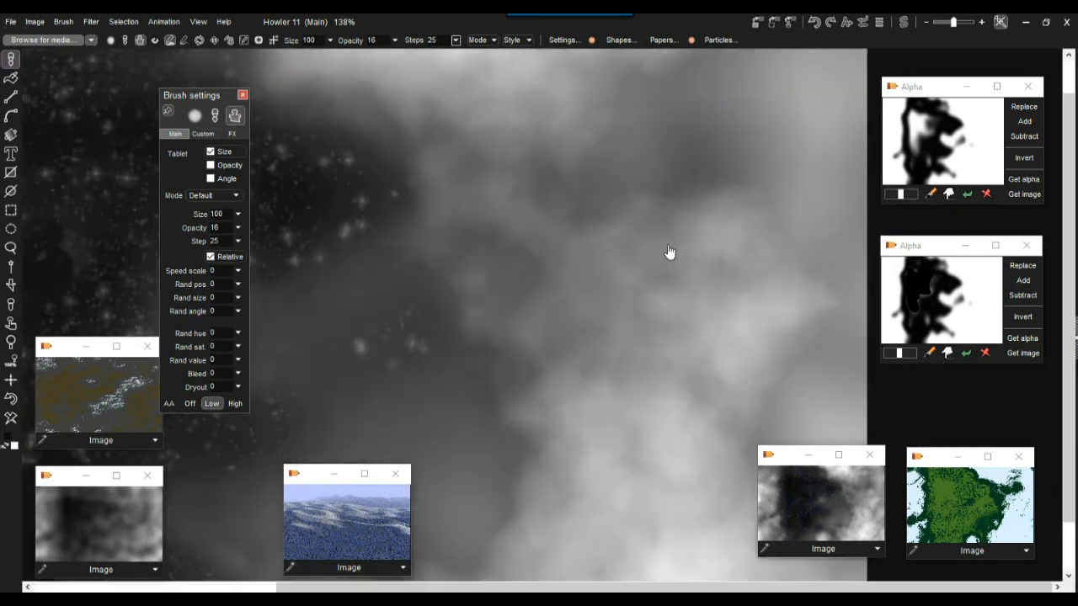
pyautogui.scroll(-4, 665, 258)
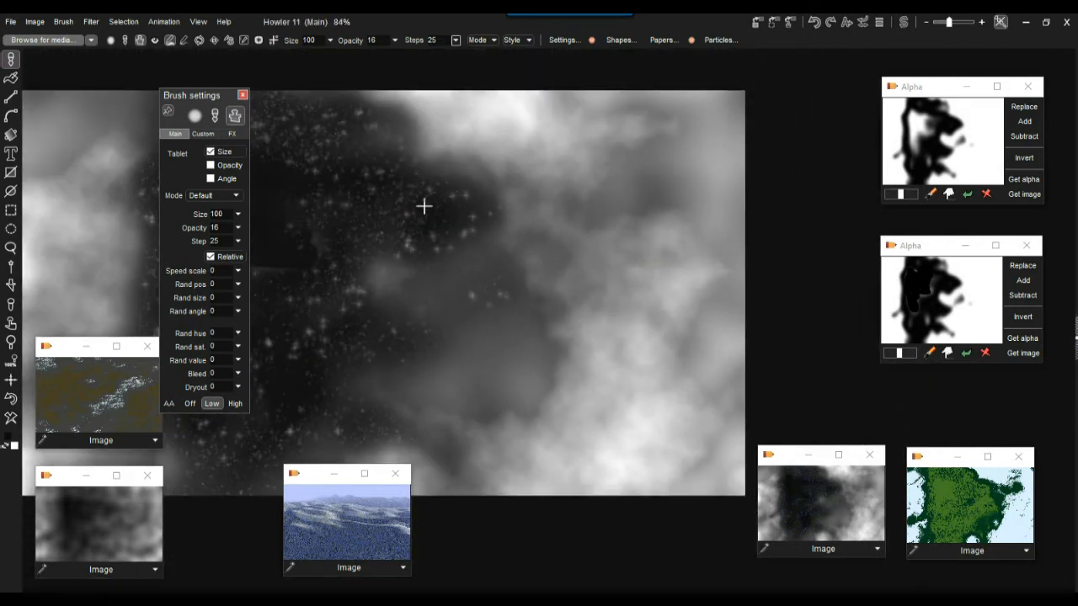
pyautogui.scroll(10, 446, 210)
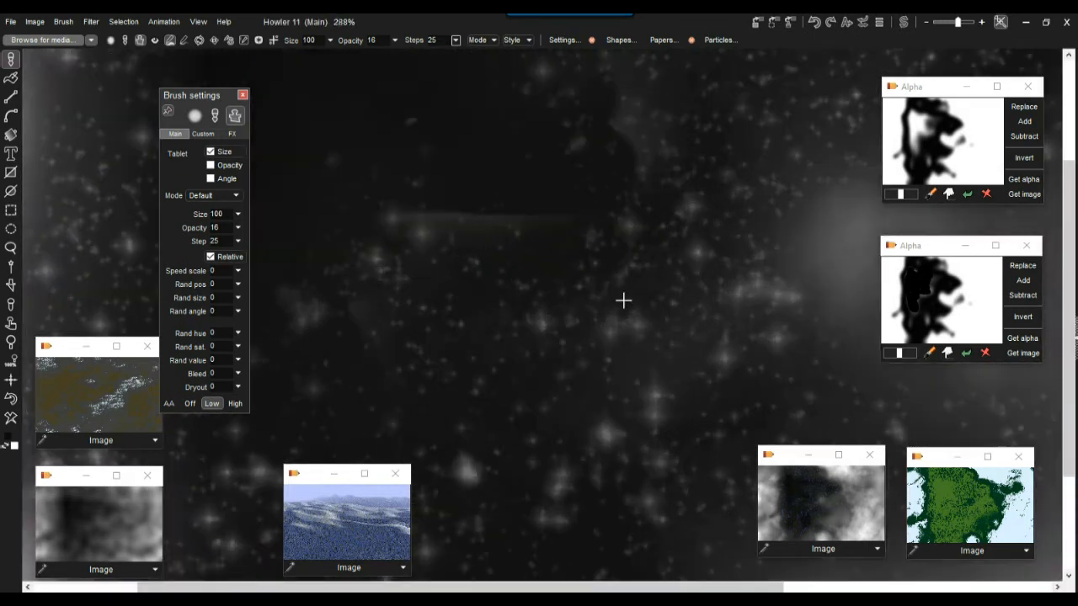
pyautogui.scroll(-4, 590, 290)
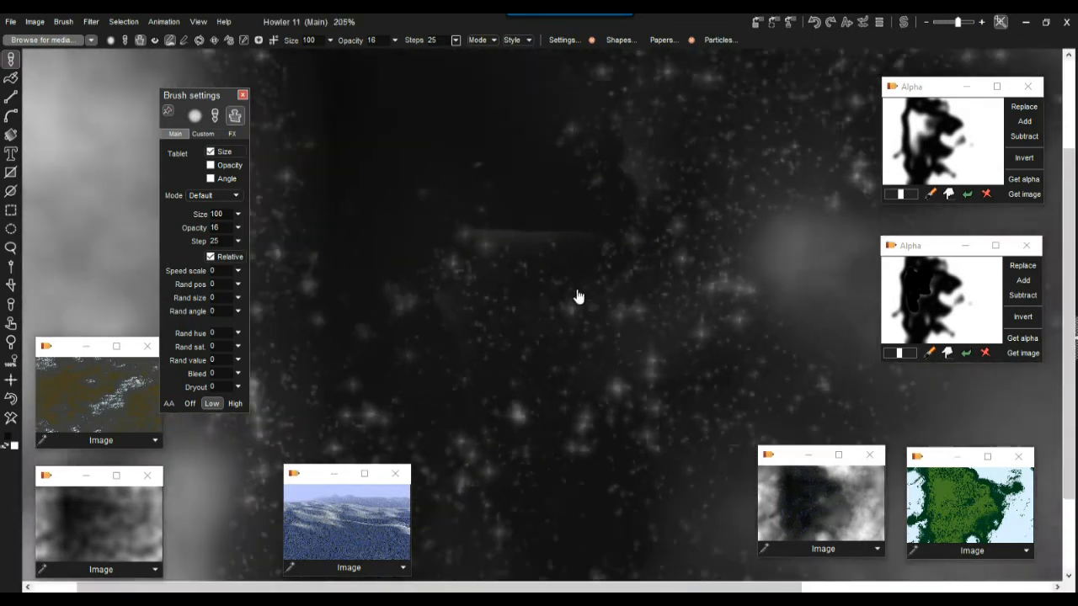
pyautogui.moveTo(662, 235); pyautogui.dragTo(549, 215)
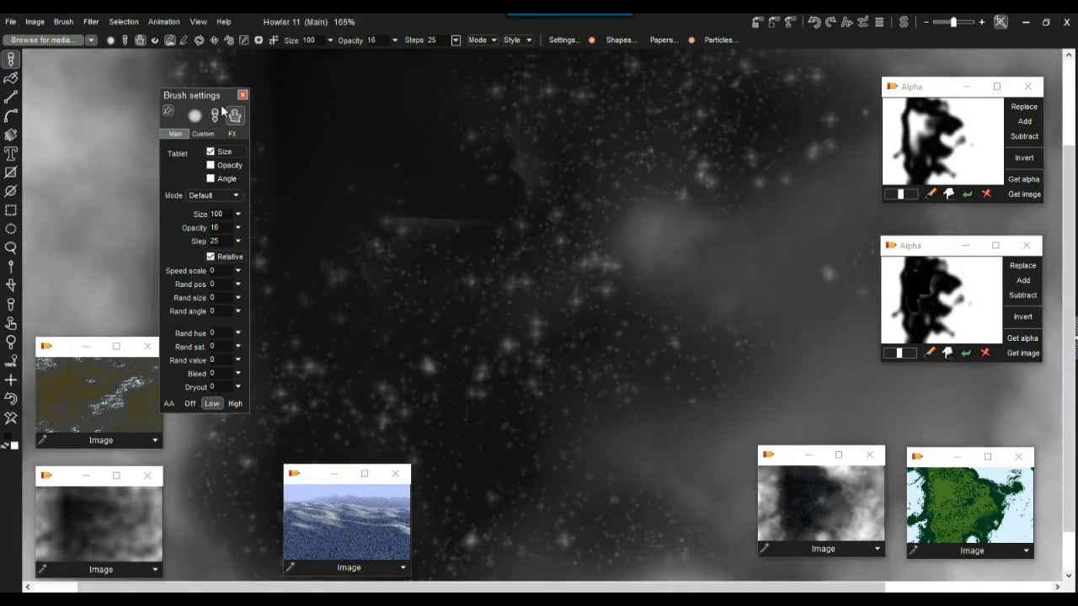
# Apply the Erosion filter to the greyscale heightmap with rainfall 23, maximum run length 2000 and flatness threshold 22
pyautogui.click(88, 26)
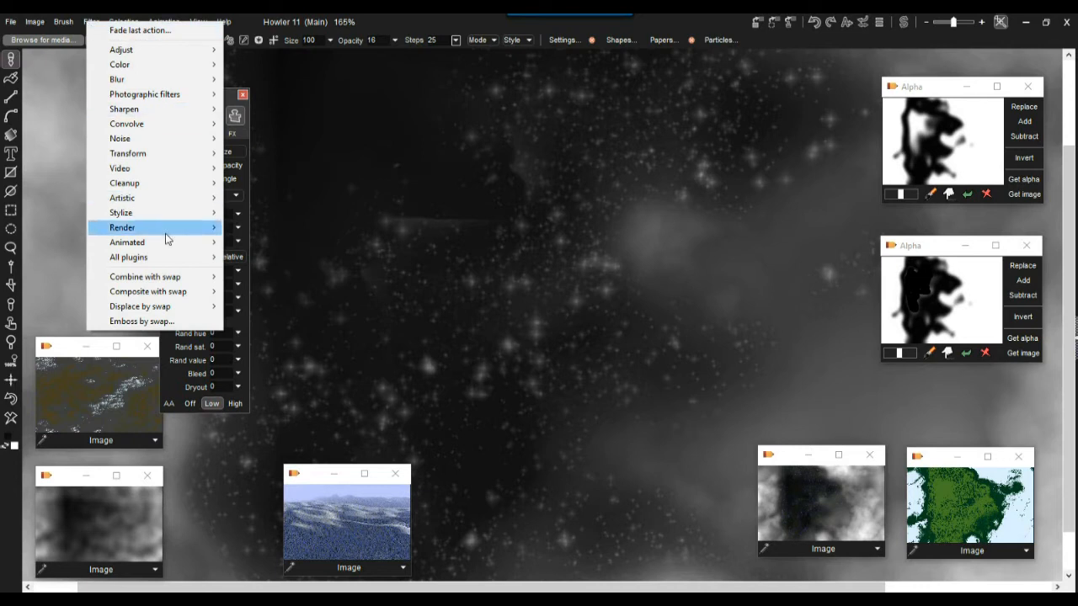
pyautogui.moveTo(159, 219)
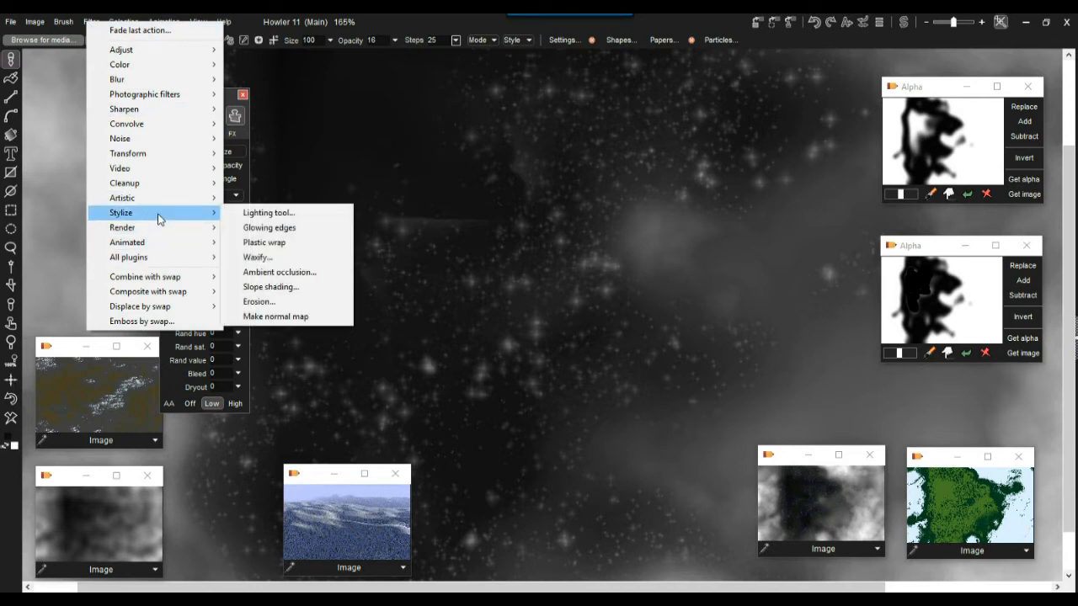
pyautogui.click(283, 303)
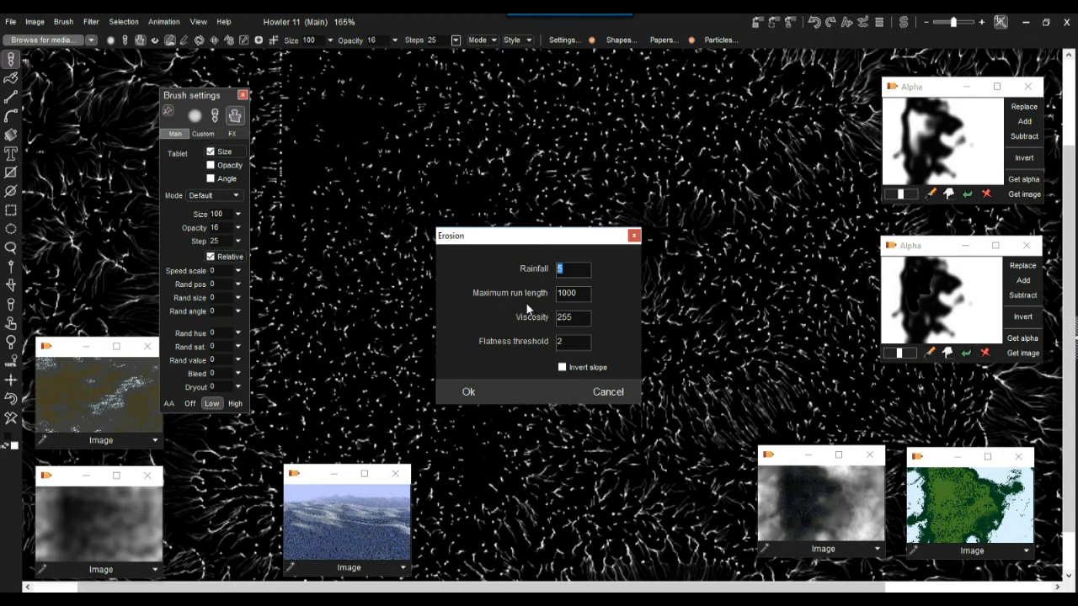
pyautogui.write('23')
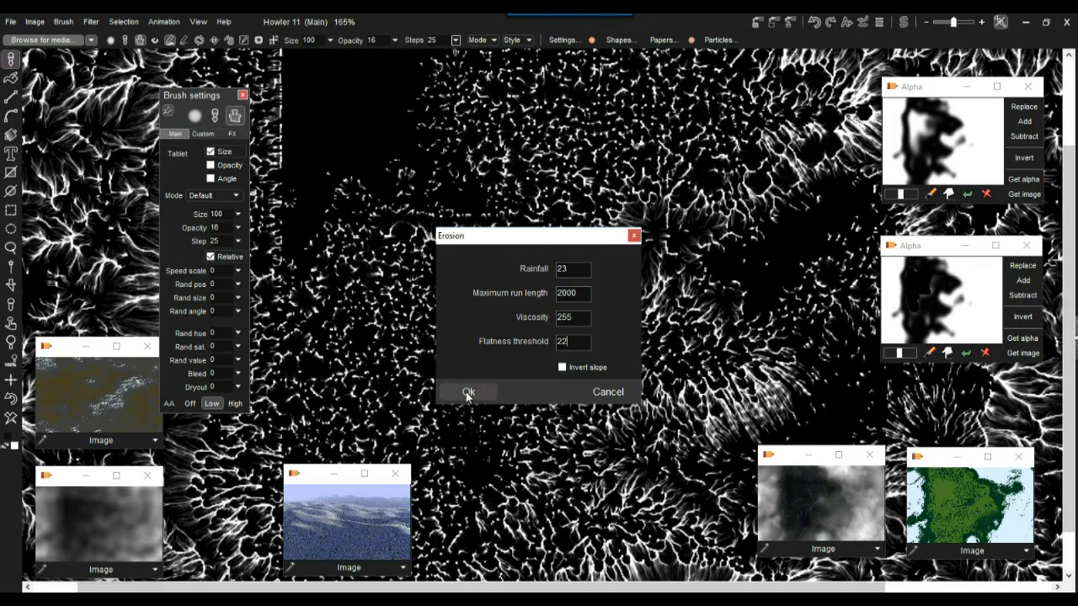
pyautogui.click(468, 393)
# Store an image copy of the erosion map and place it beside the stored heightmap
pyautogui.scroll(-4, 462, 198)
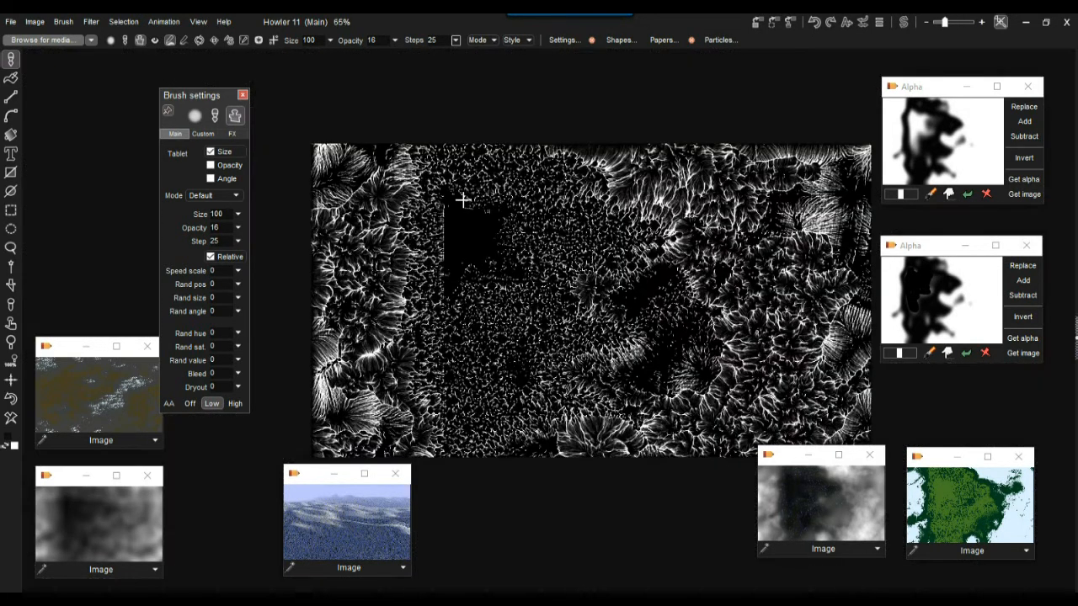
pyautogui.click(758, 22)
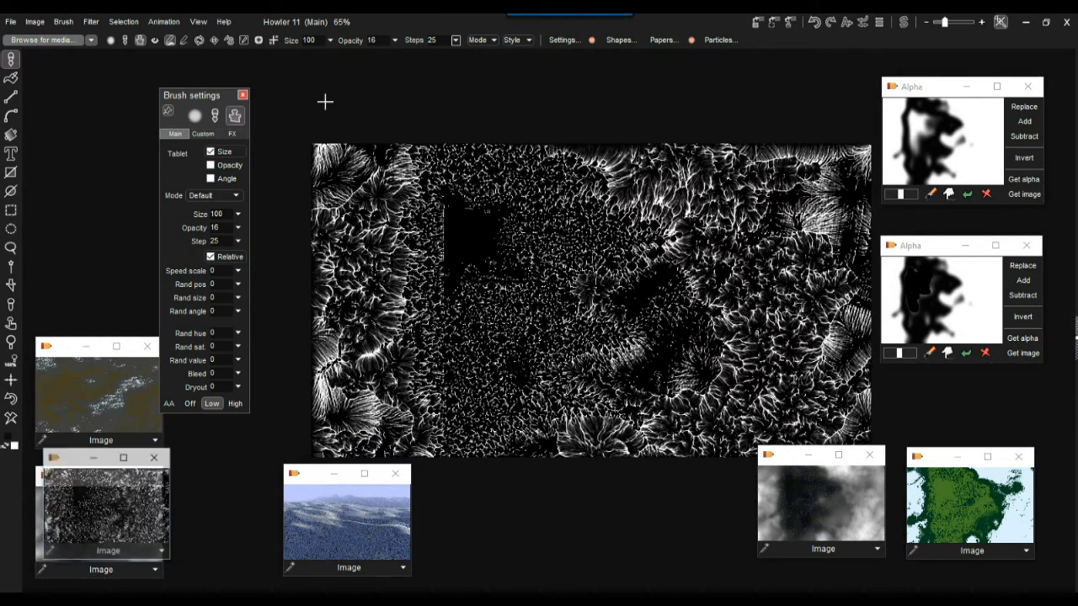
pyautogui.moveTo(60, 465); pyautogui.dragTo(617, 474)
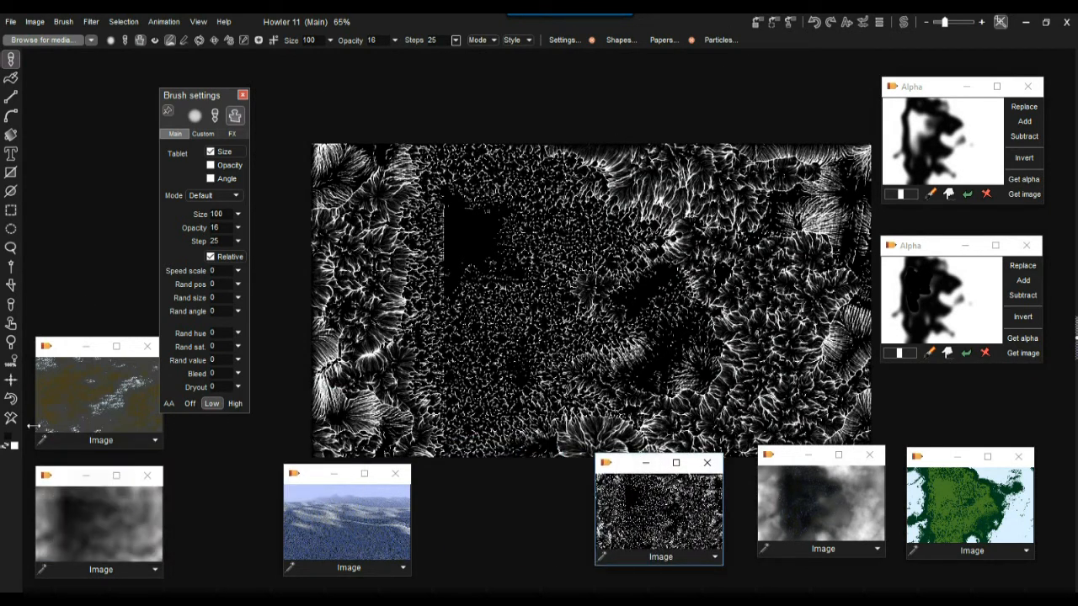
# Undo the erosion on the main image and replace the old stored heightmap with a copy of the greyscale one
pyautogui.click(11, 400)
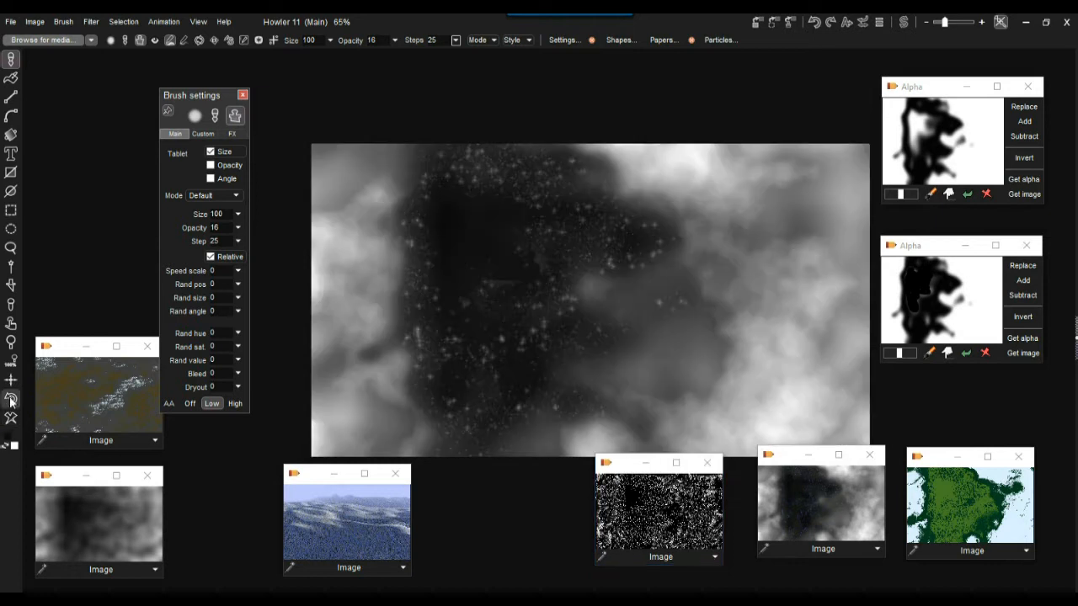
pyautogui.click(758, 23)
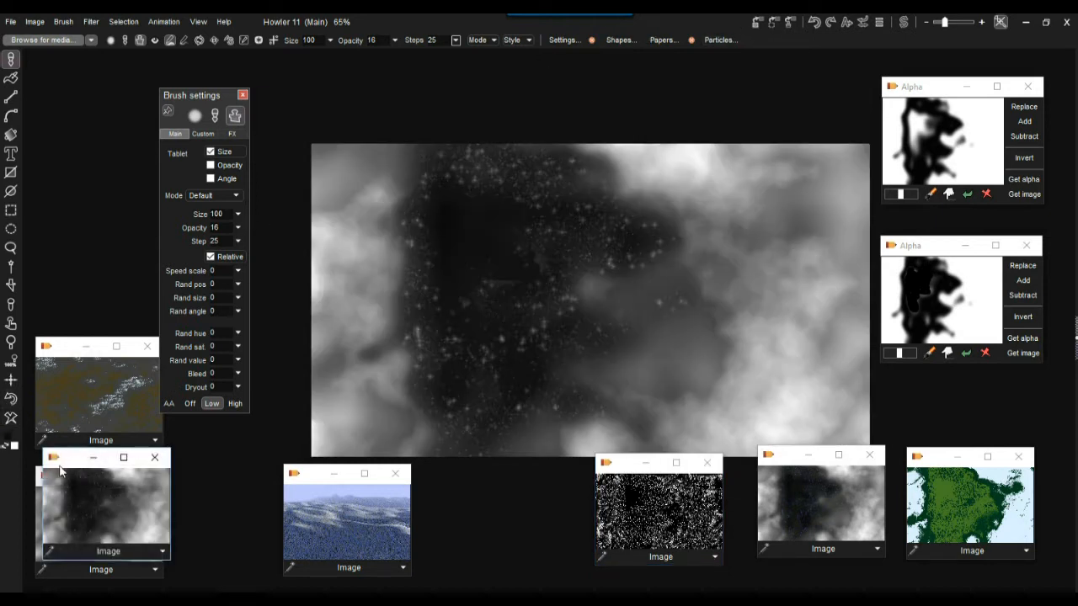
pyautogui.moveTo(70, 466); pyautogui.dragTo(741, 520)
pyautogui.click(810, 488)
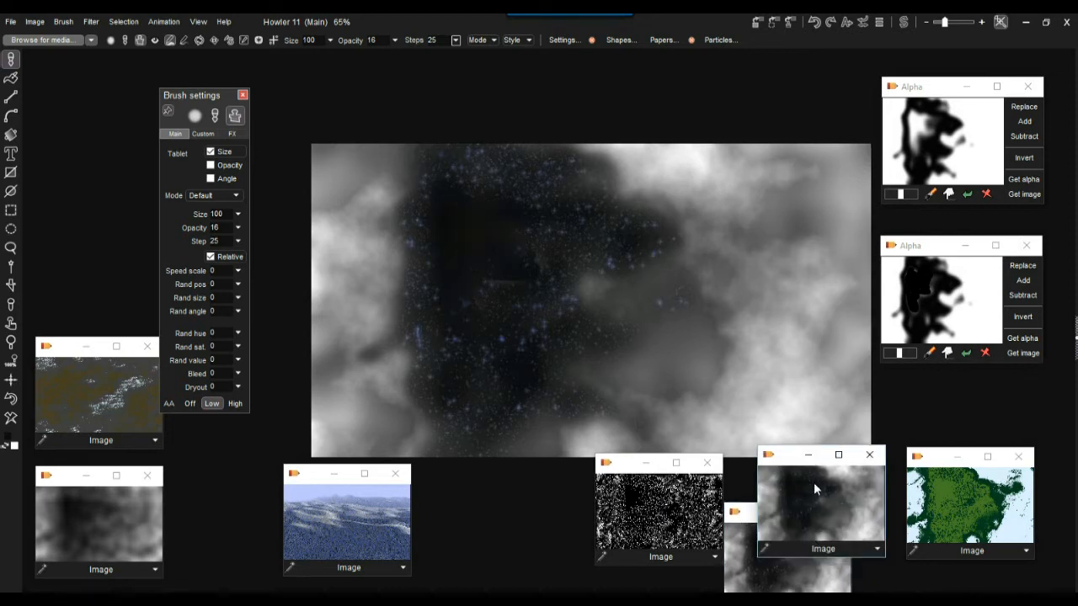
pyautogui.click(870, 455)
pyautogui.moveTo(750, 520); pyautogui.dragTo(776, 465)
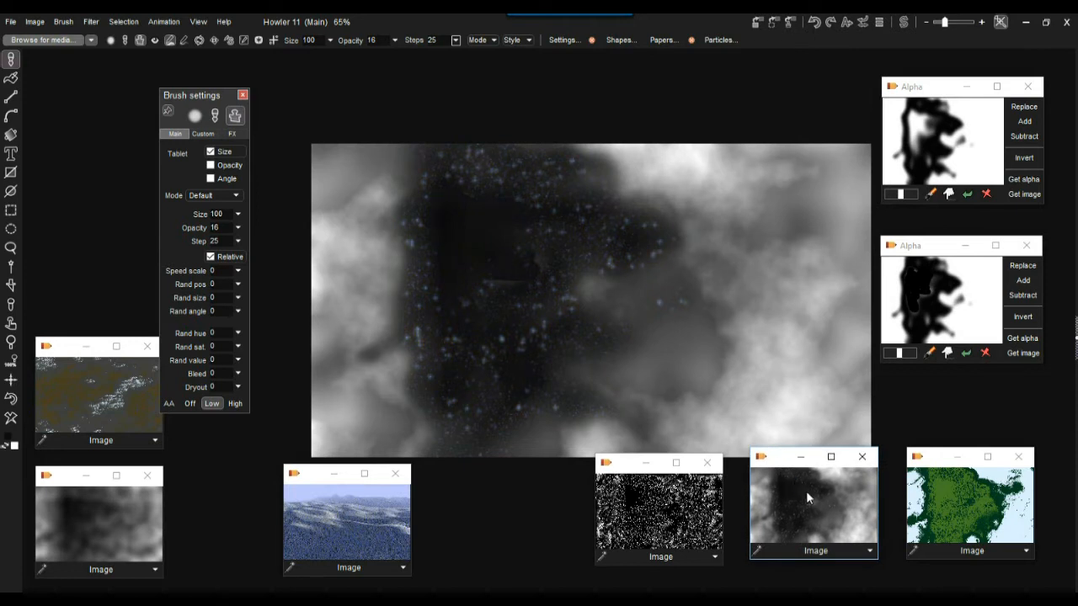
# Subtract the stored erosion map from the main heightmap and fade the effect to 145 with Interactive undo
pyautogui.click(716, 557)
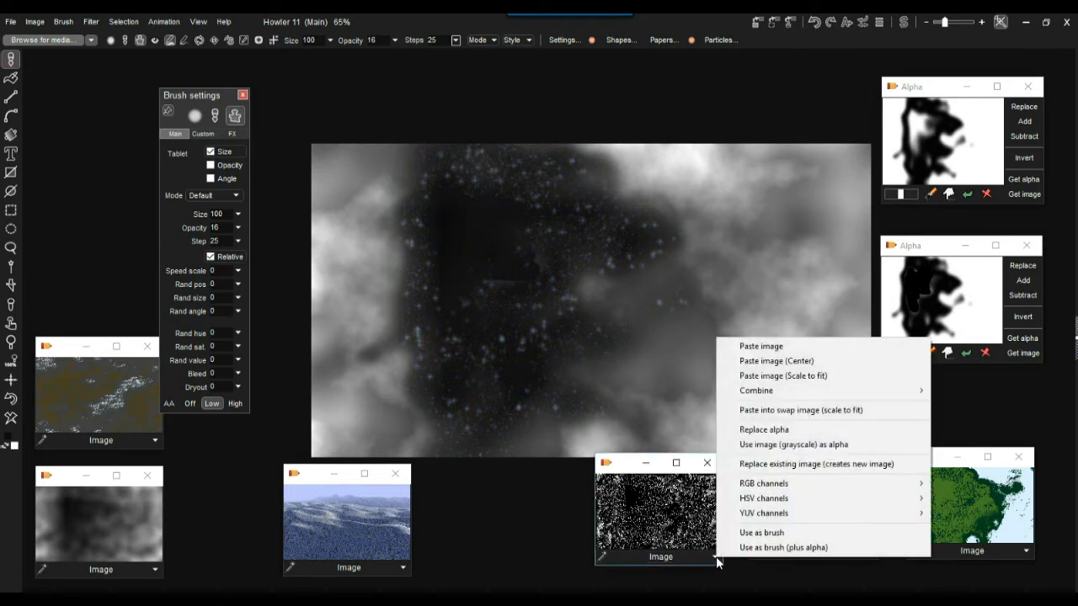
pyautogui.moveTo(806, 399)
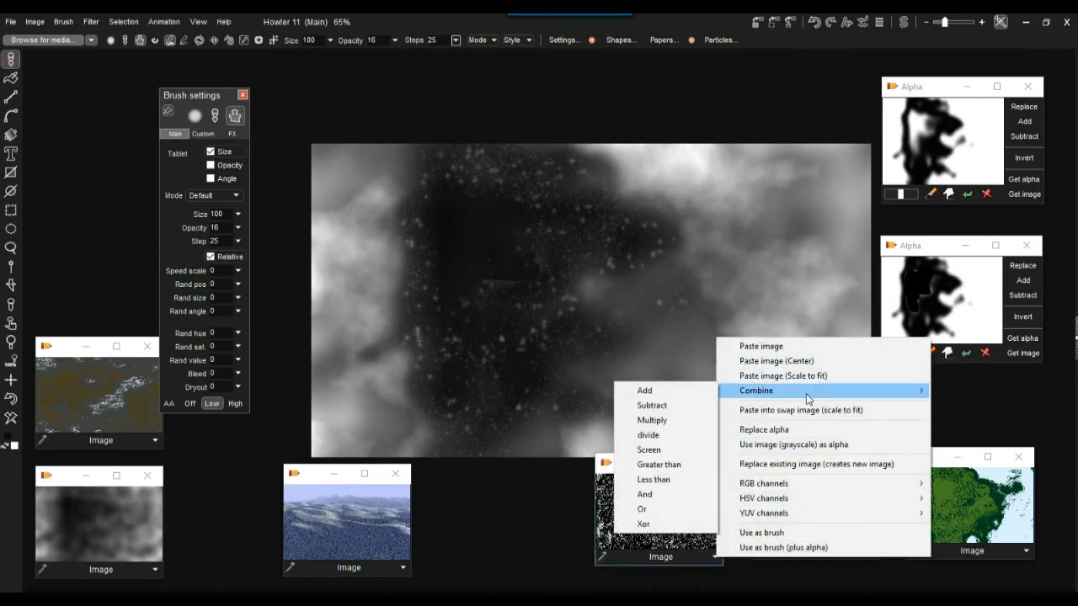
pyautogui.click(662, 406)
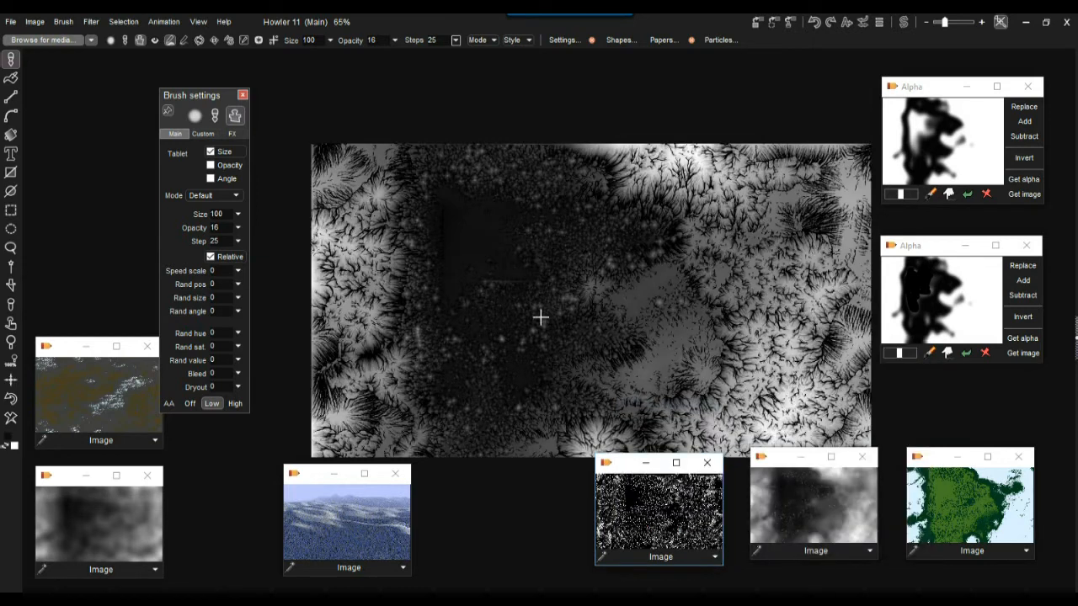
pyautogui.click(864, 25)
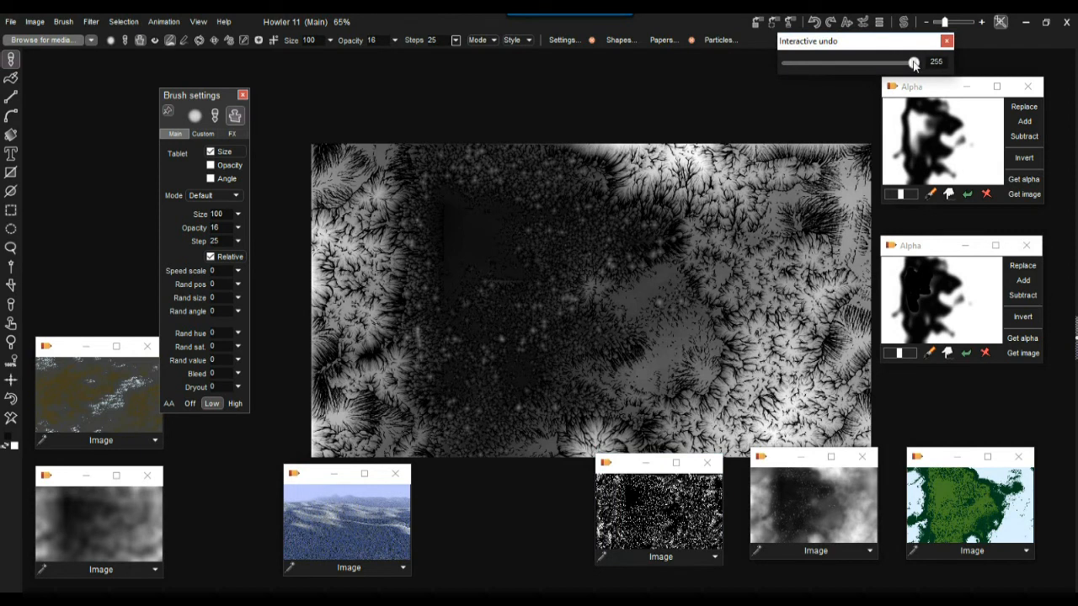
pyautogui.moveTo(914, 65)
pyautogui.mouseDown()
pyautogui.moveTo(806, 64)
pyautogui.moveTo(880, 76)
pyautogui.moveTo(859, 76)
pyautogui.mouseUp()
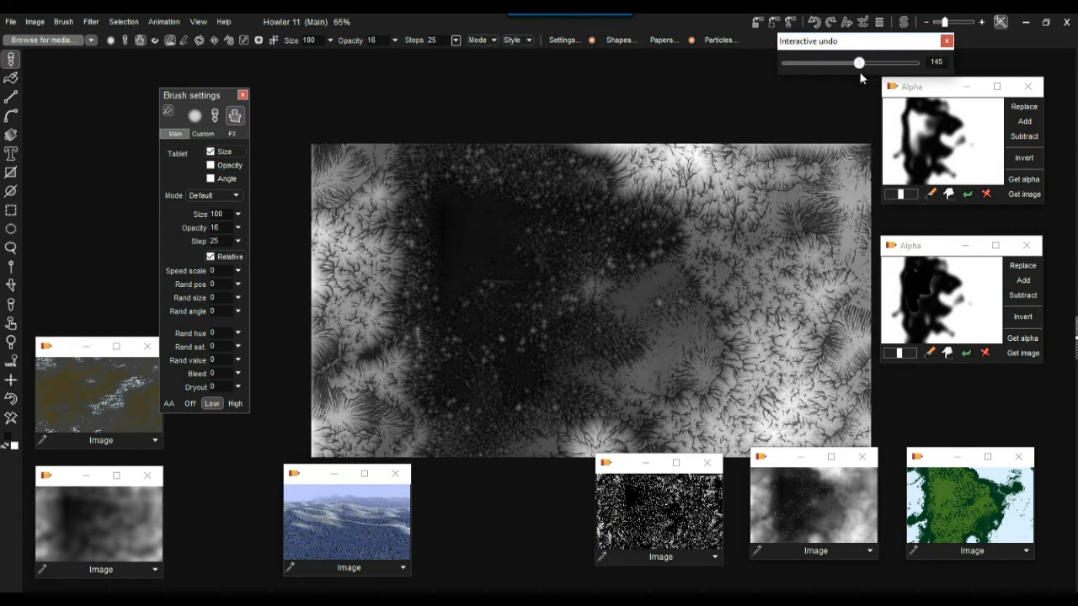
pyautogui.click(697, 19)
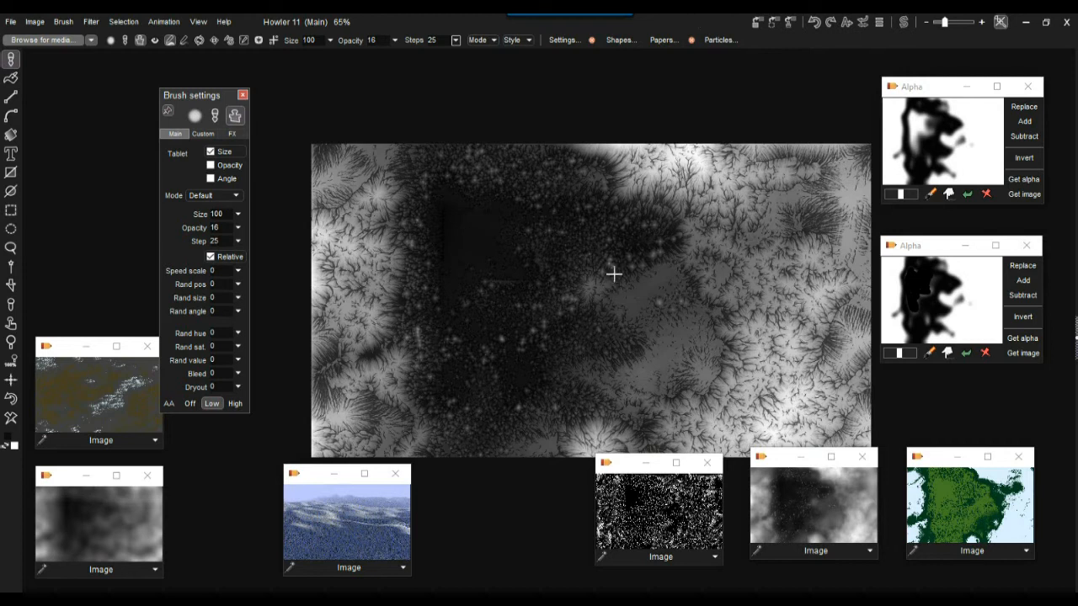
# Store a copy of the eroded heightmap next to the green color map and minimize the blue ocean and brown terrain images
pyautogui.click(758, 23)
pyautogui.moveTo(98, 462); pyautogui.dragTo(841, 439)
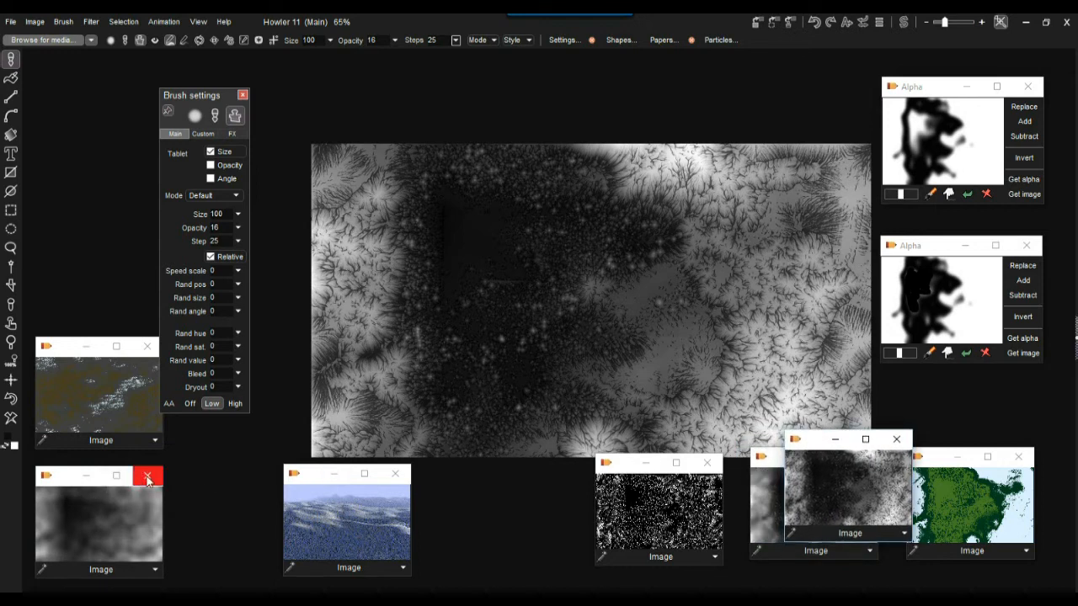
pyautogui.click(334, 474)
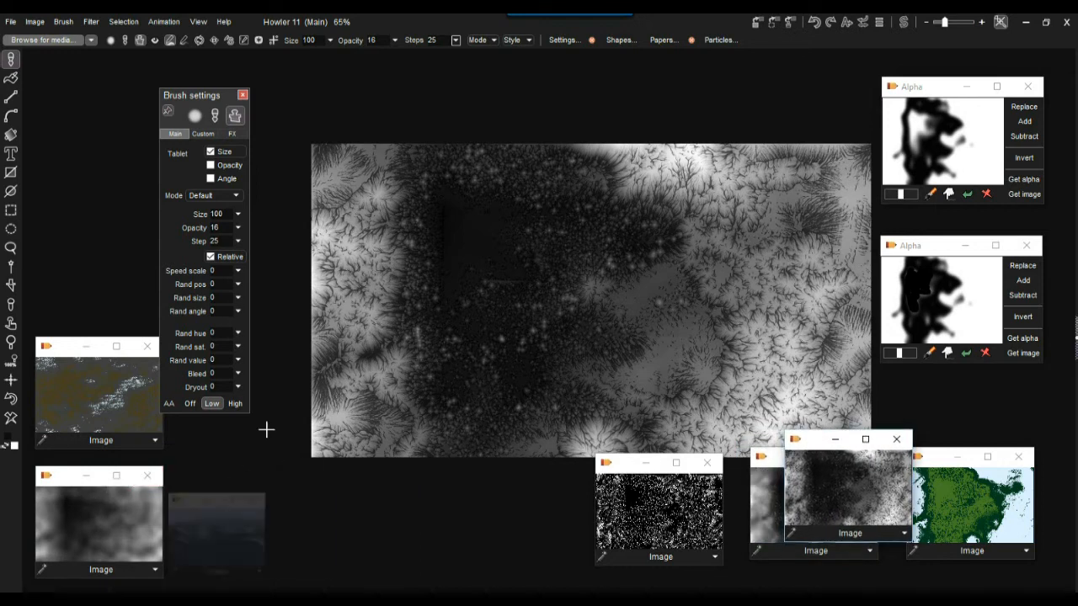
pyautogui.click(86, 346)
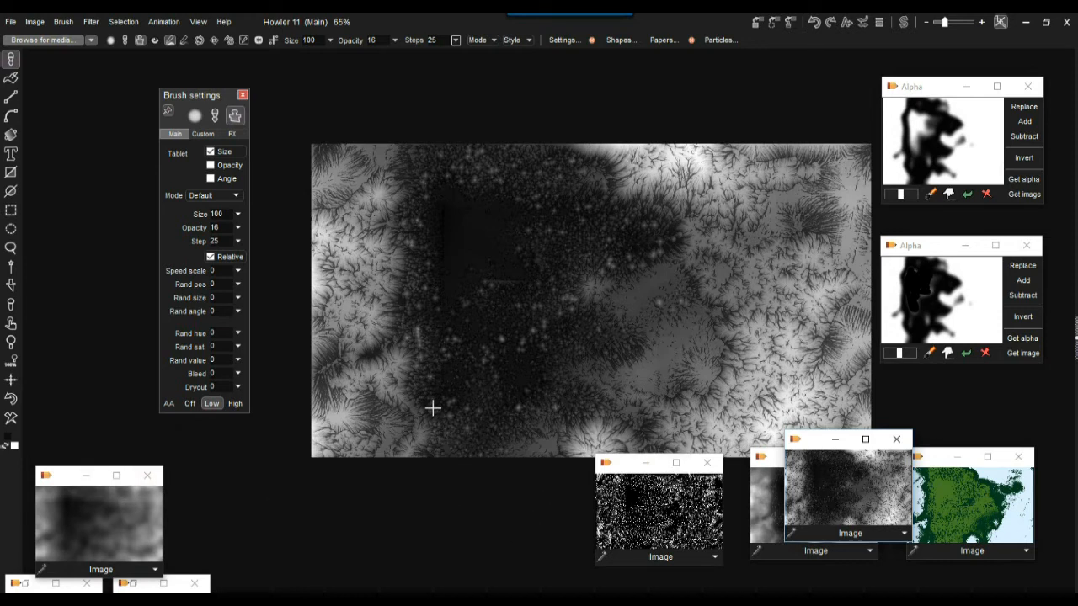
pyautogui.click(90, 23)
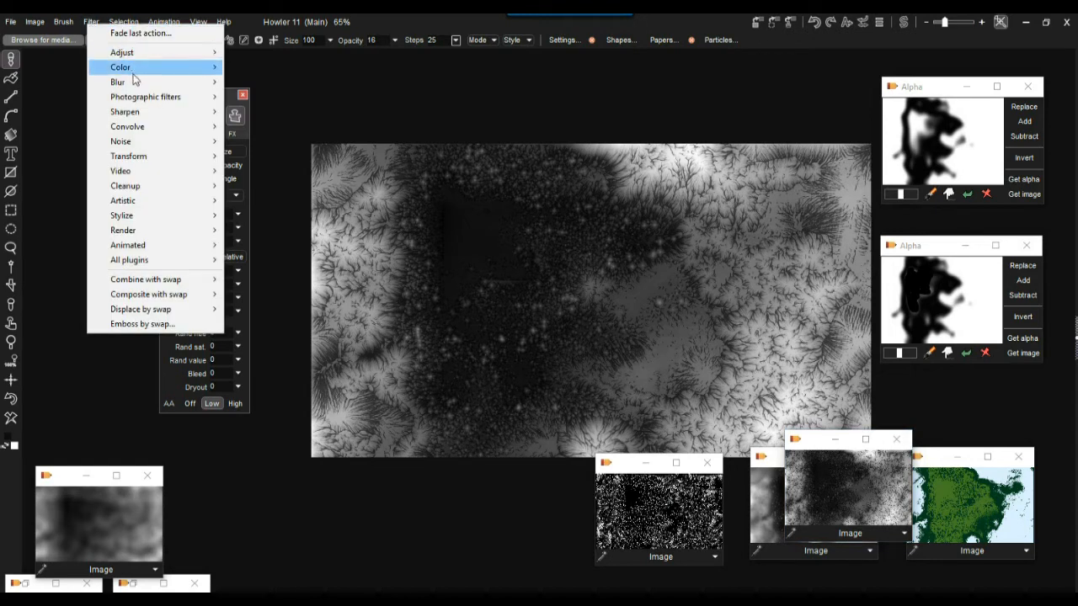
pyautogui.moveTo(137, 83)
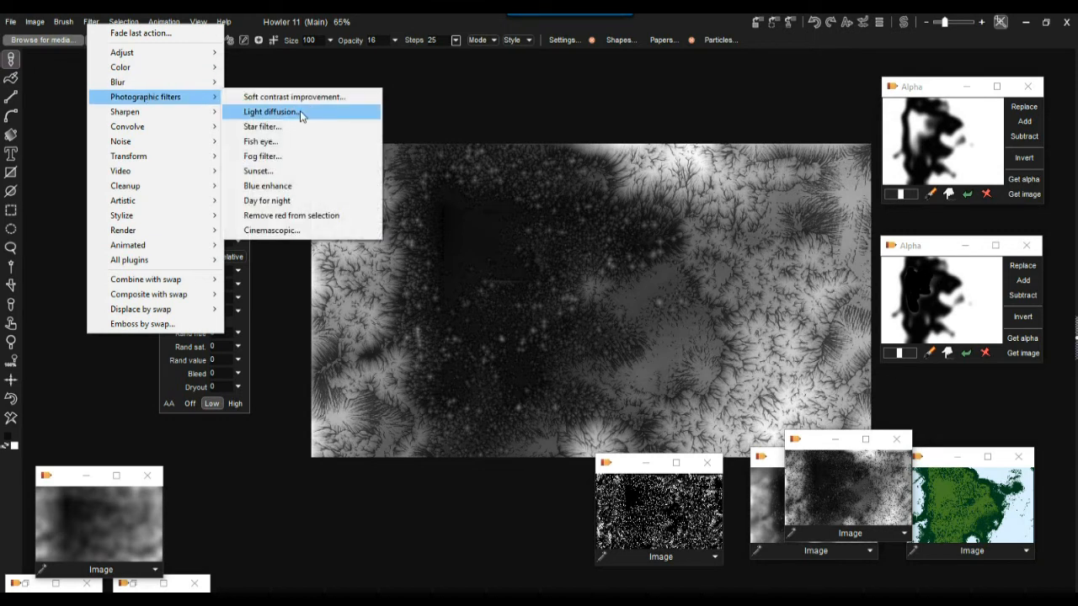
pyautogui.click(270, 112)
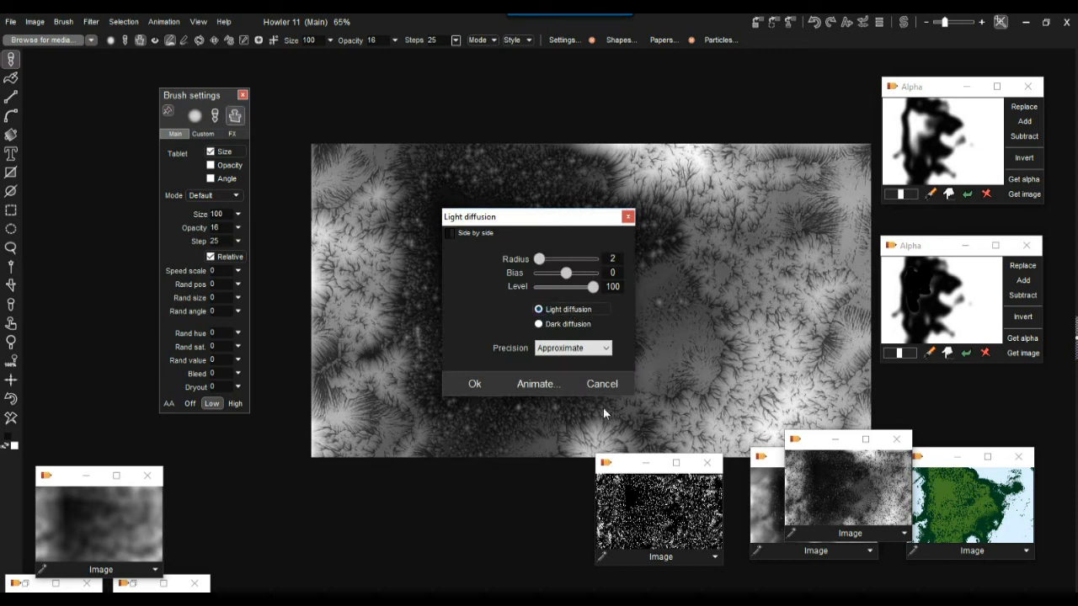
pyautogui.click(601, 383)
# Load the stored erosion map into the main image
pyautogui.click(688, 508)
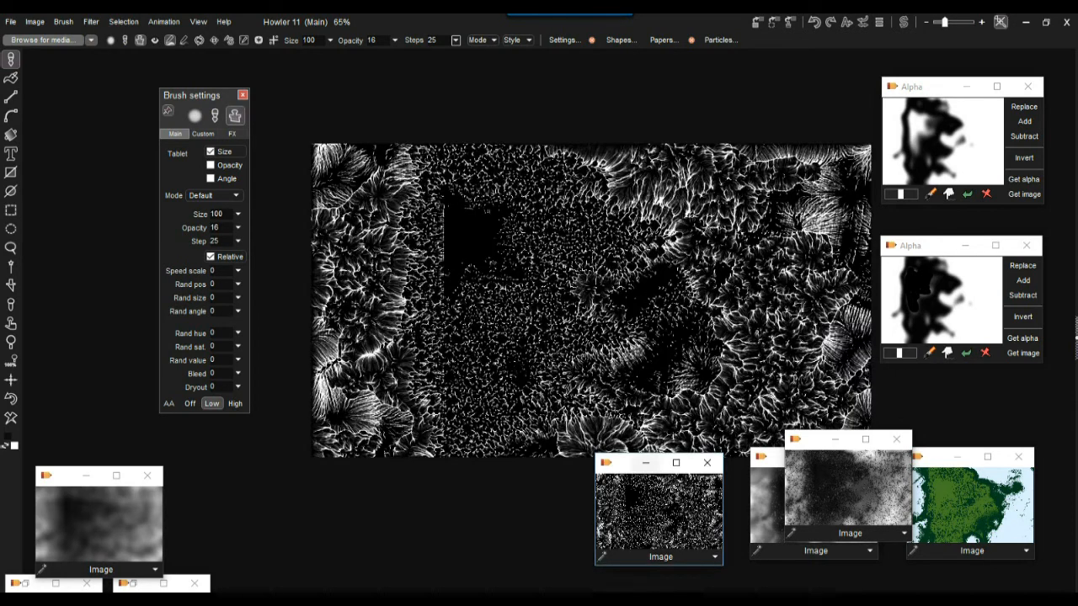
# Try Light diffusion with a radius of 9 on the erosion map, inspect it up close and undo it
pyautogui.click(91, 24)
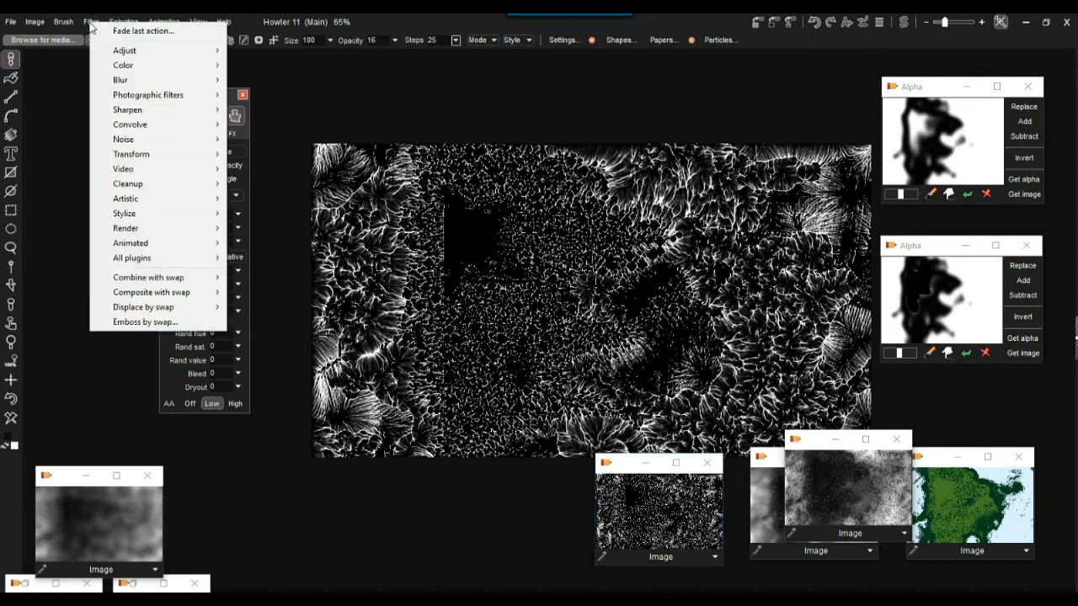
pyautogui.moveTo(146, 160)
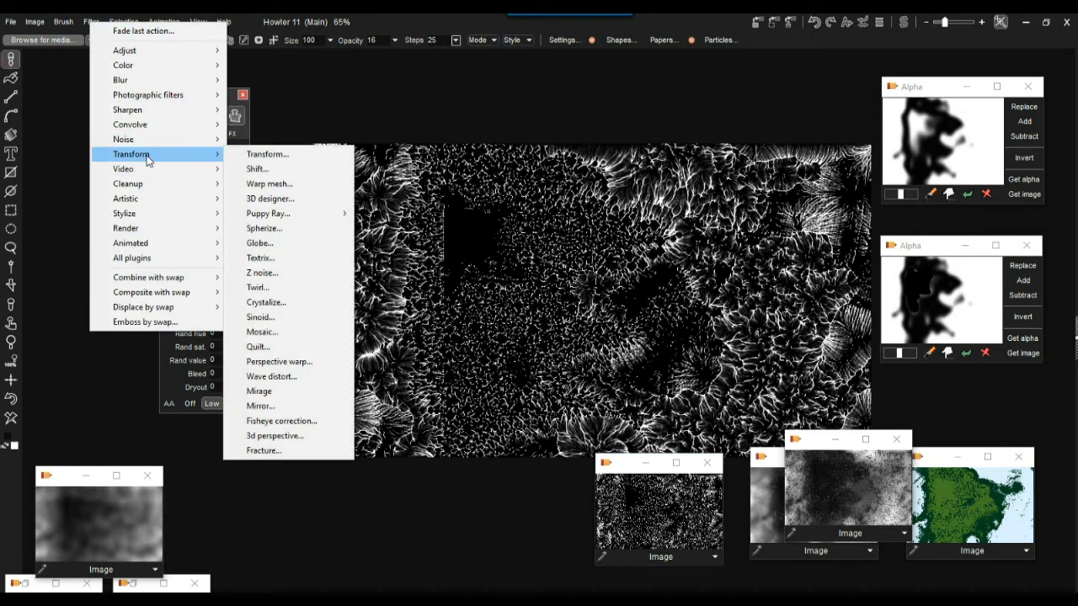
pyautogui.moveTo(162, 96)
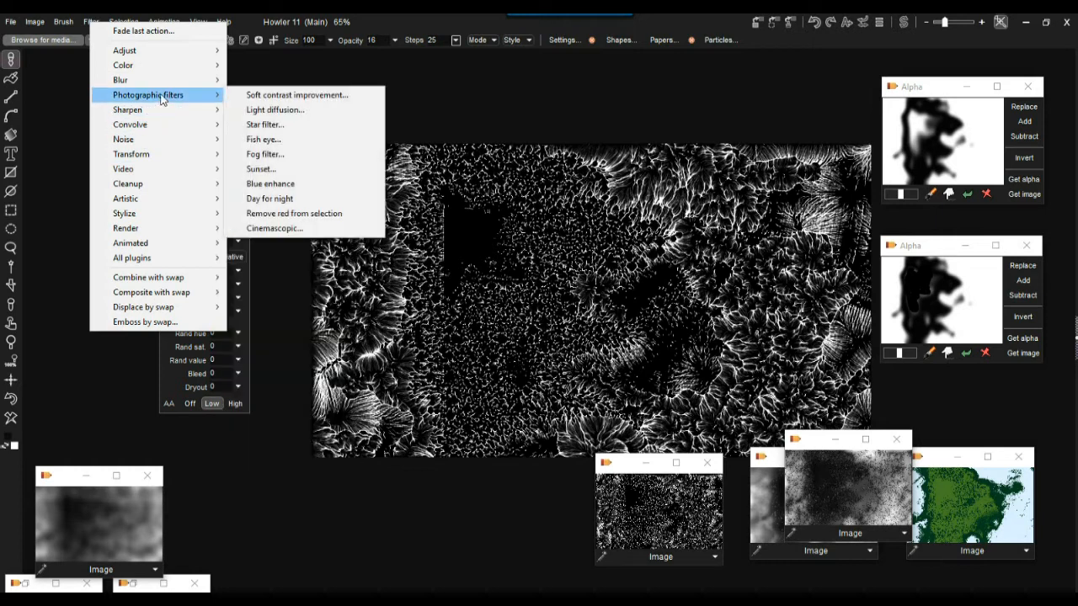
pyautogui.click(288, 118)
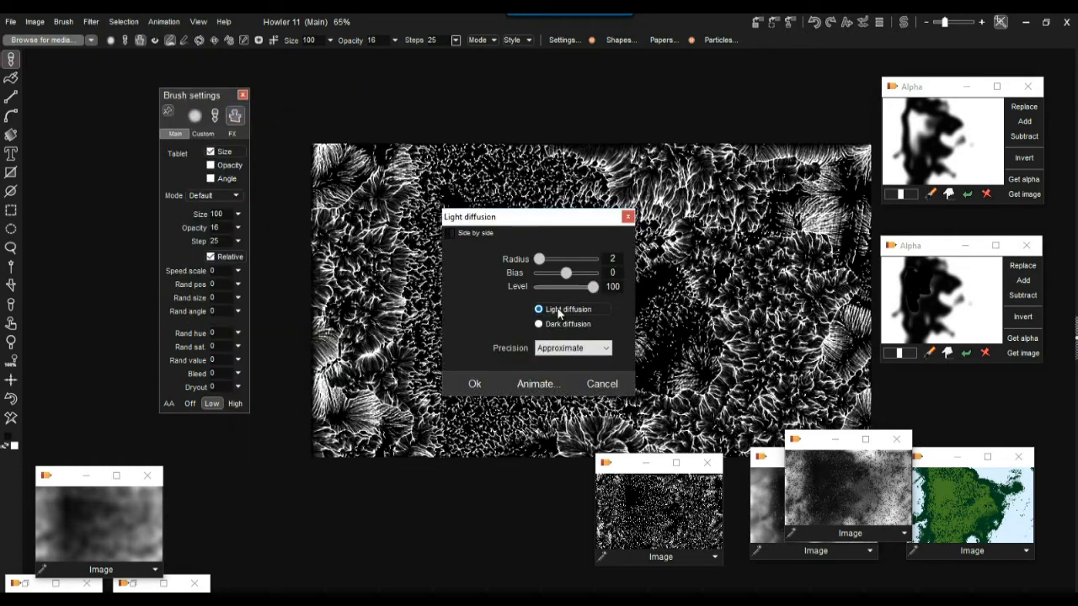
pyautogui.moveTo(543, 261)
pyautogui.mouseDown()
pyautogui.moveTo(557, 261)
pyautogui.moveTo(543, 261)
pyautogui.mouseUp()
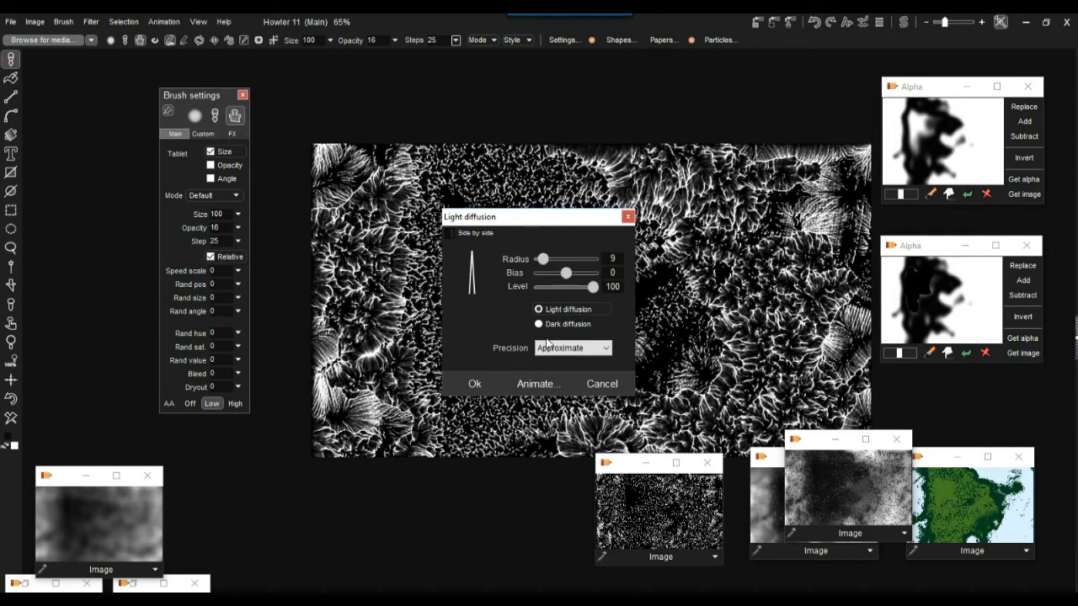
pyautogui.click(475, 384)
pyautogui.scroll(8, 386, 314)
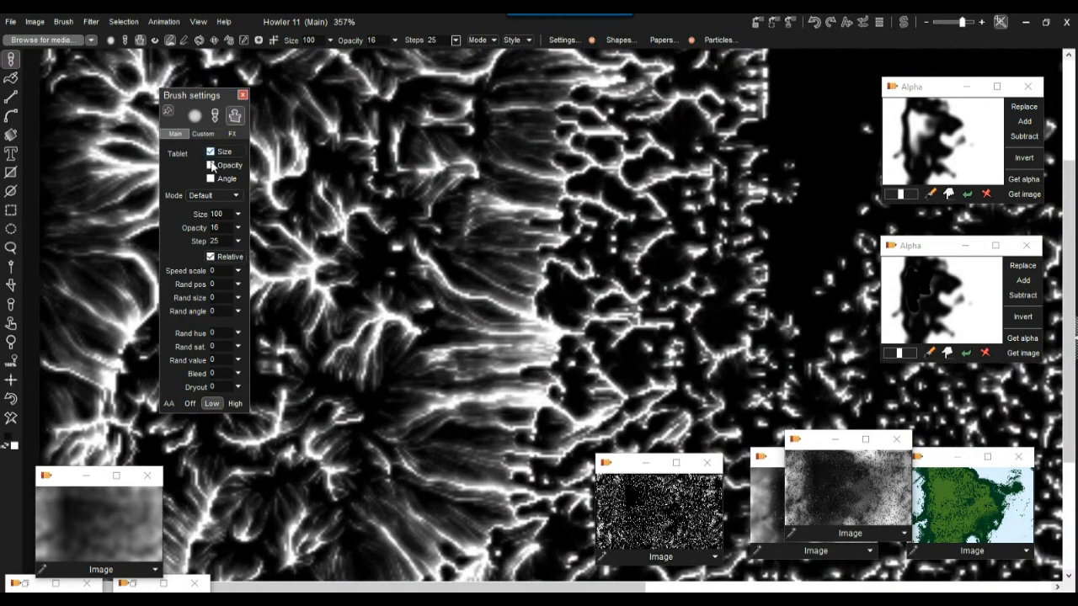
pyautogui.click(12, 400)
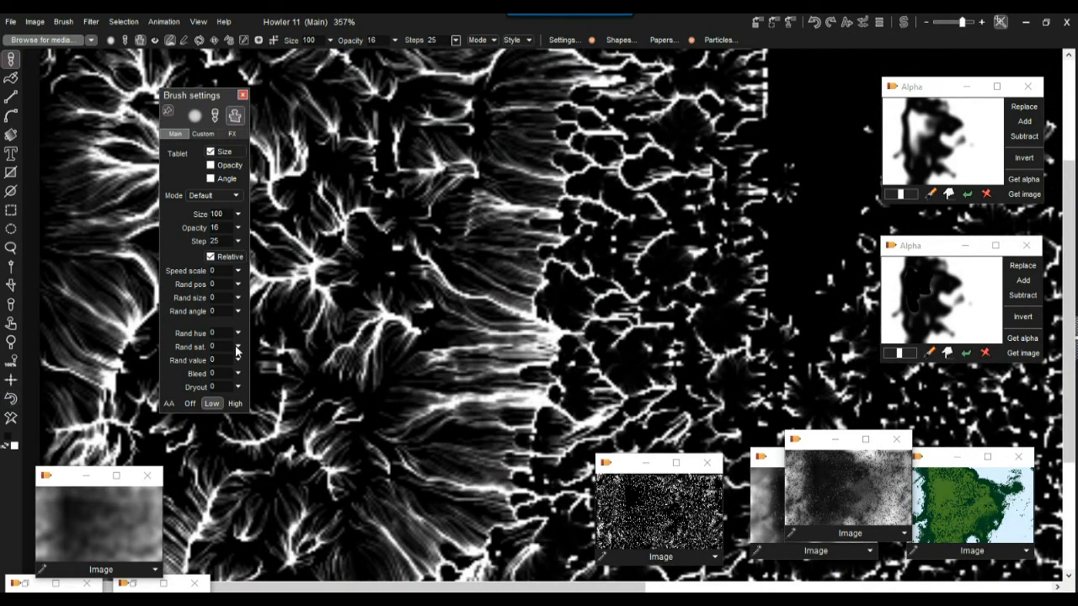
# Apply Light diffusion to the erosion map again, adjusting the radius and bias to soften its channels
pyautogui.click(92, 23)
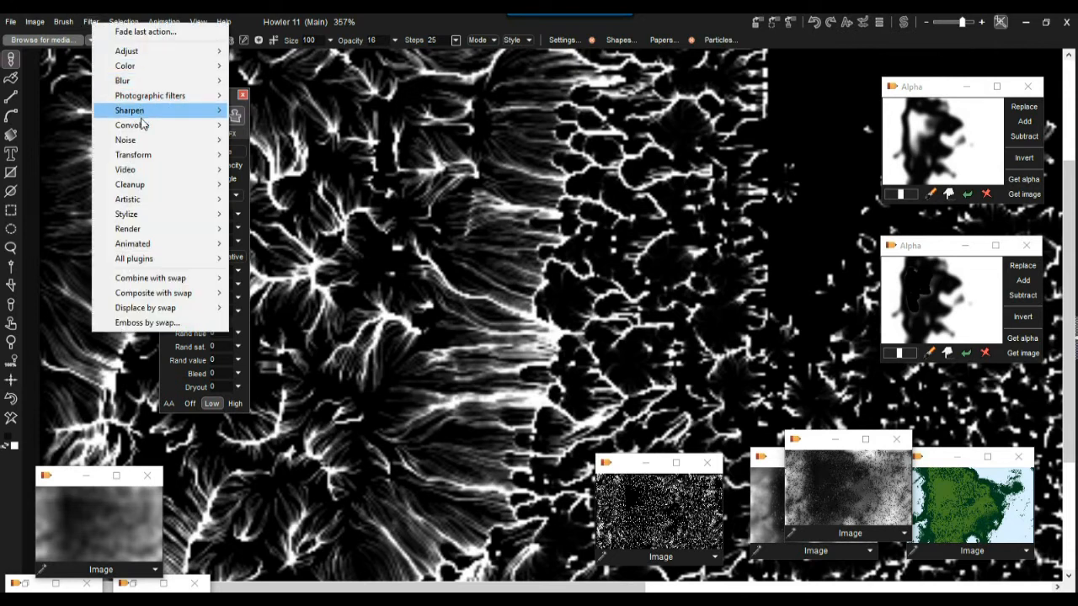
pyautogui.moveTo(152, 102)
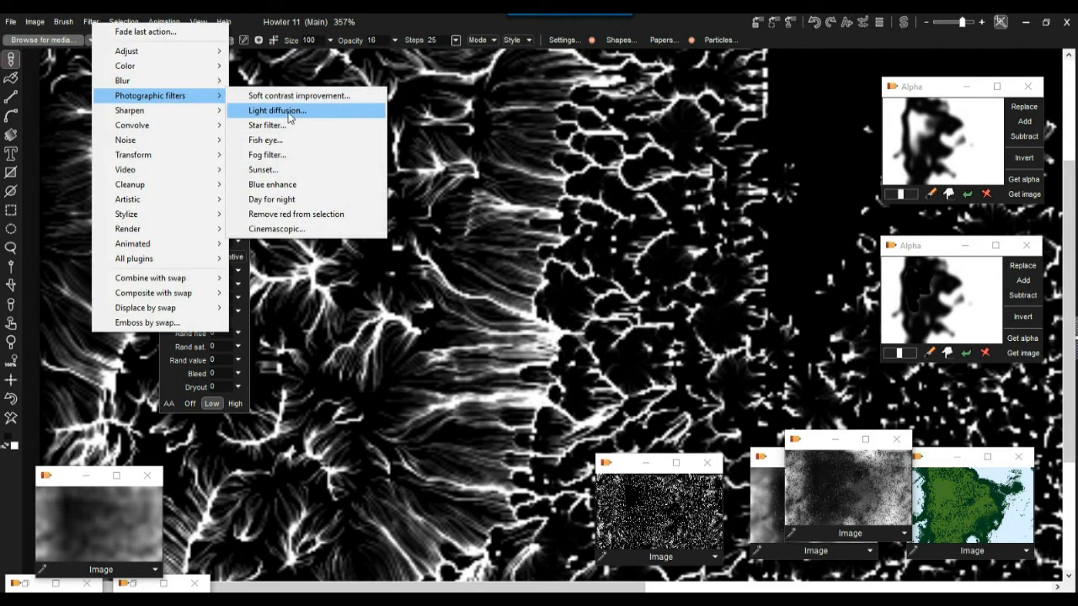
pyautogui.click(306, 110)
pyautogui.moveTo(543, 260)
pyautogui.mouseDown()
pyautogui.moveTo(569, 261)
pyautogui.moveTo(544, 260)
pyautogui.mouseUp()
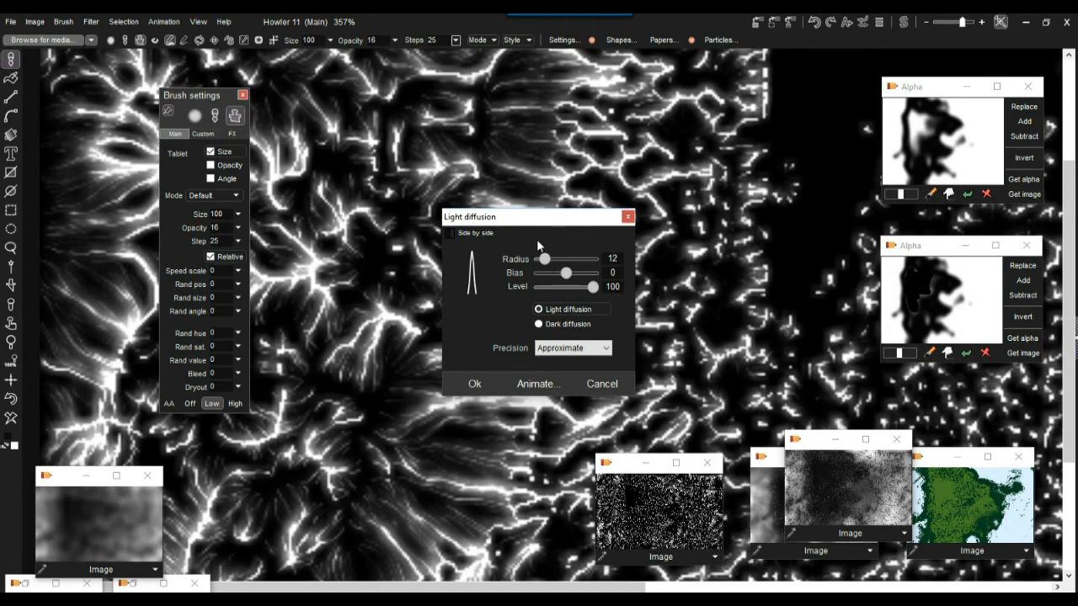
pyautogui.moveTo(546, 260); pyautogui.dragTo(546, 263)
pyautogui.moveTo(570, 278); pyautogui.dragTo(598, 291)
pyautogui.click(476, 384)
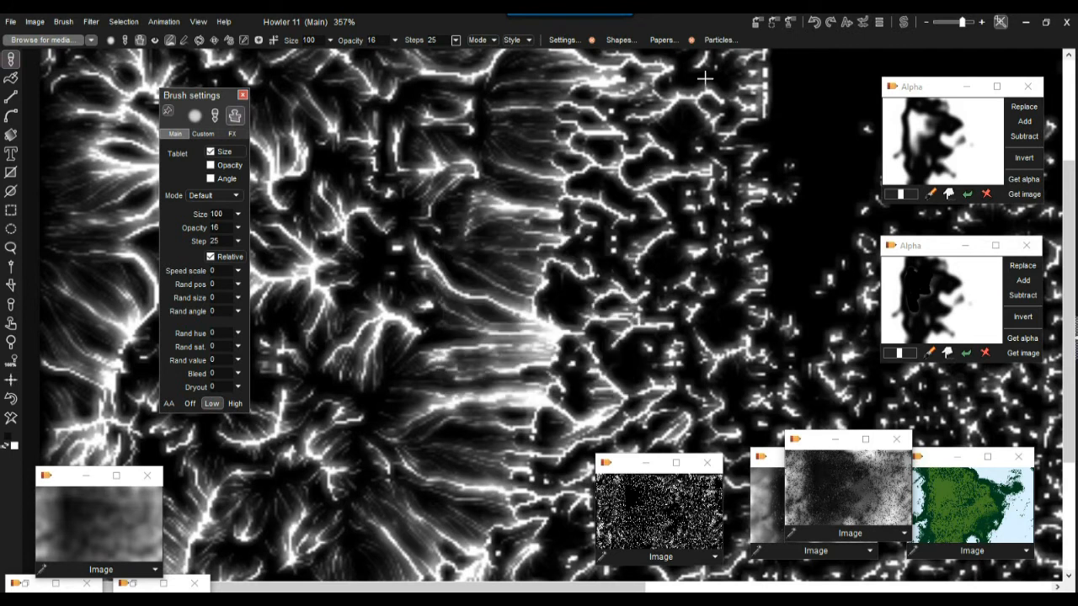
# Undo the last diffusion on the erosion map and apply Light diffusion again with radius 20 and level 64
pyautogui.click(864, 23)
pyautogui.moveTo(914, 63); pyautogui.dragTo(882, 72)
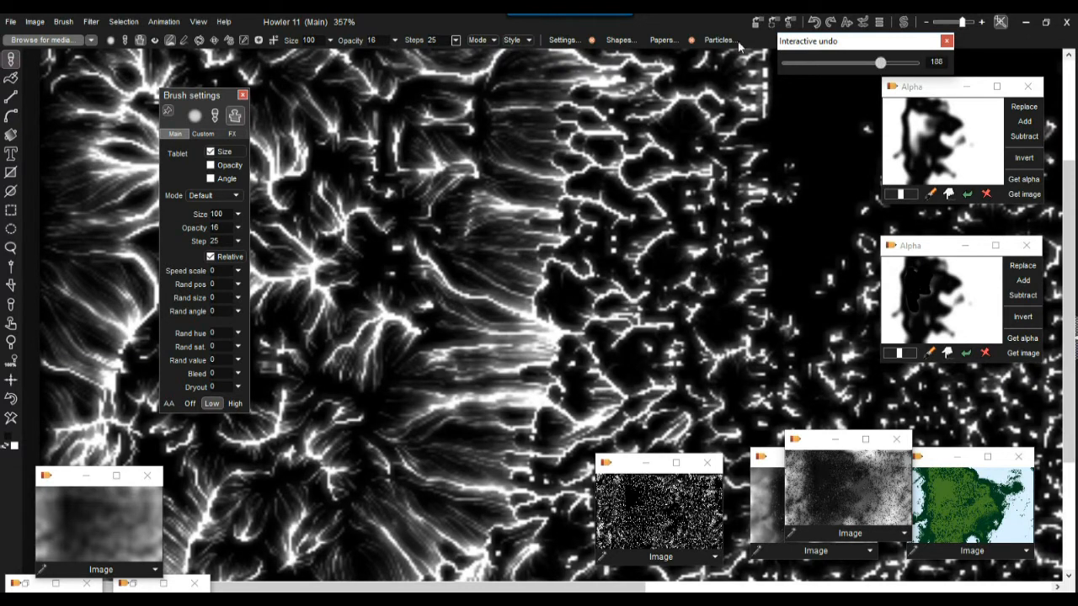
pyautogui.click(91, 22)
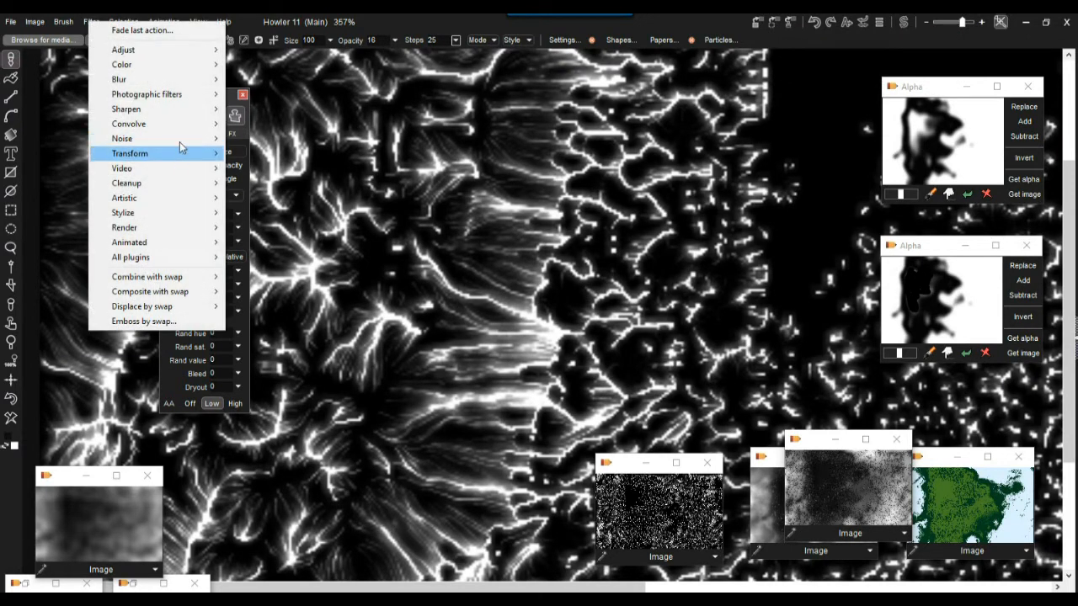
pyautogui.moveTo(190, 94)
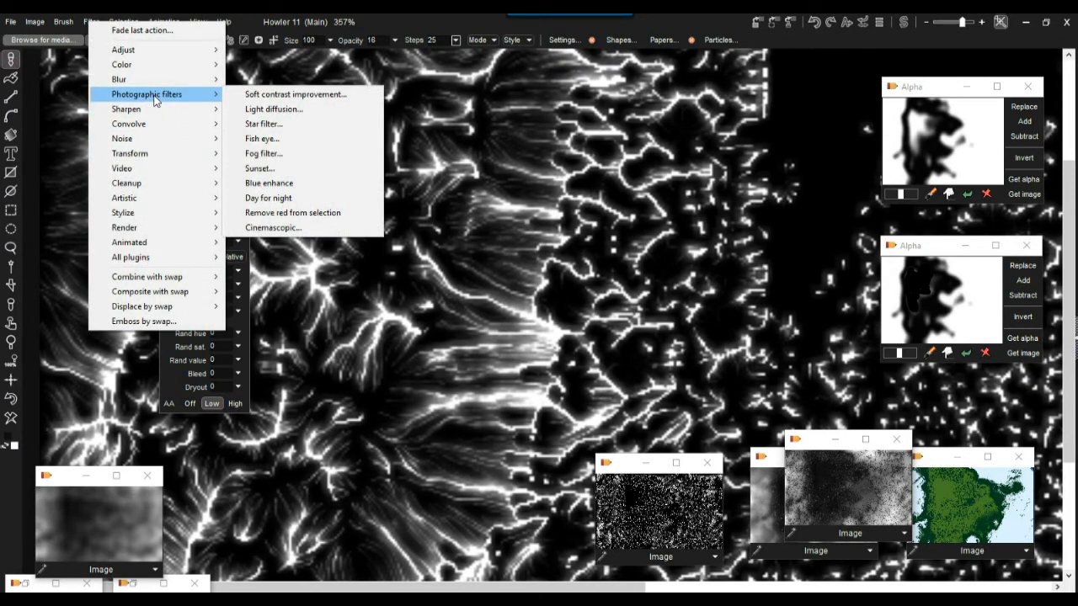
pyautogui.click(321, 109)
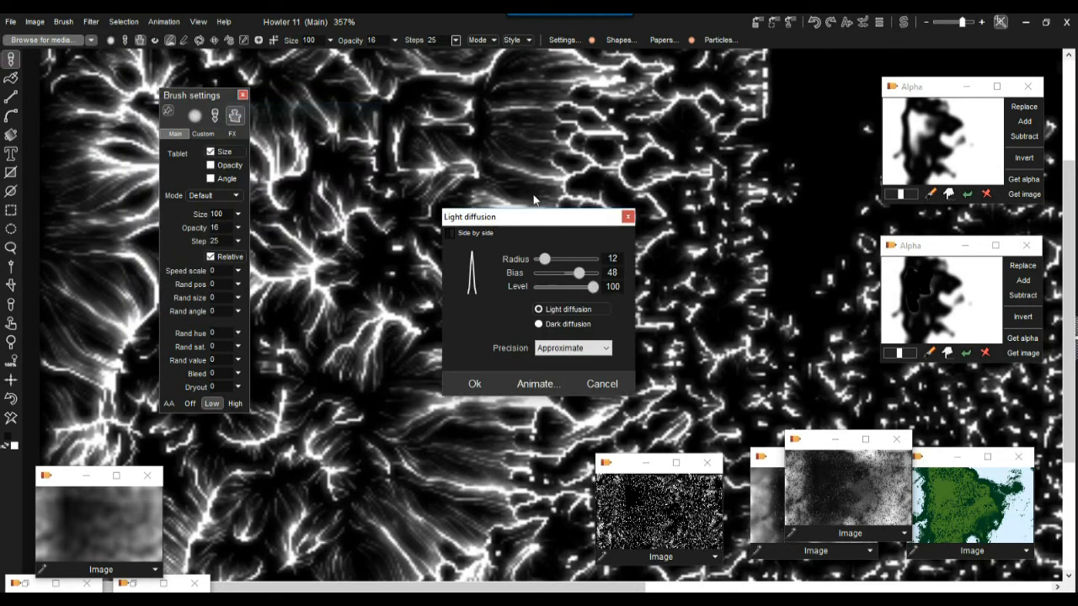
pyautogui.moveTo(547, 260); pyautogui.dragTo(573, 287)
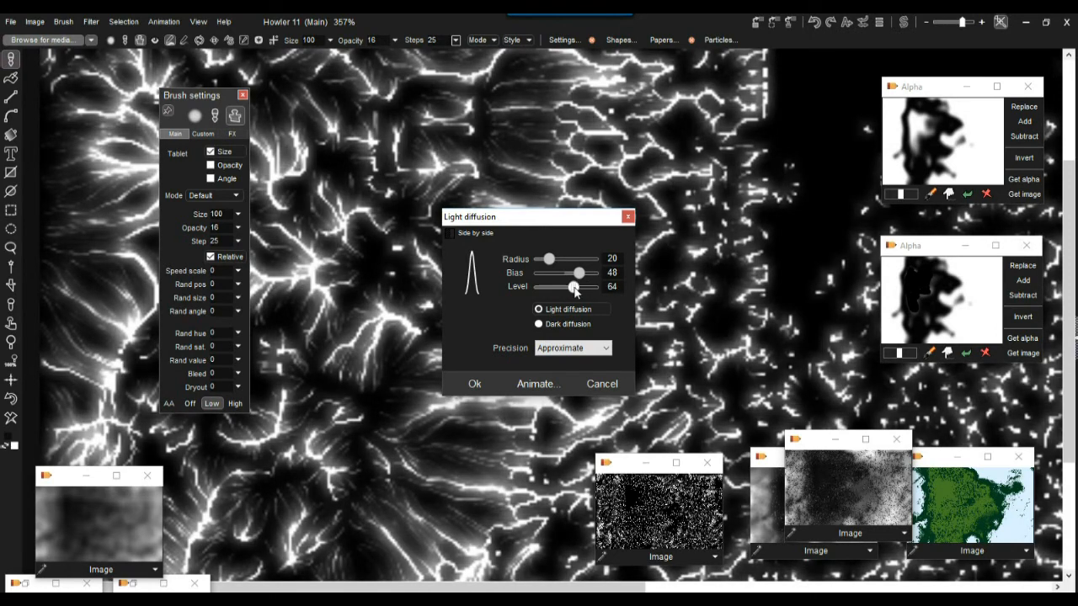
pyautogui.click(476, 384)
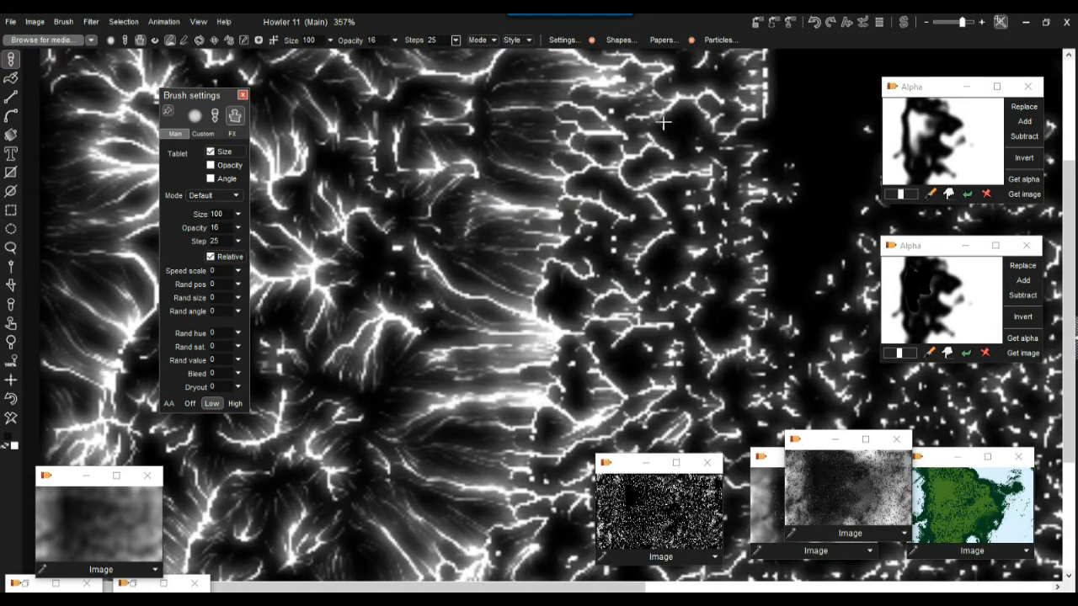
# Store a copy of the diffused erosion map and place it between the eroded heightmap and the green color map
pyautogui.scroll(-6, 469, 176)
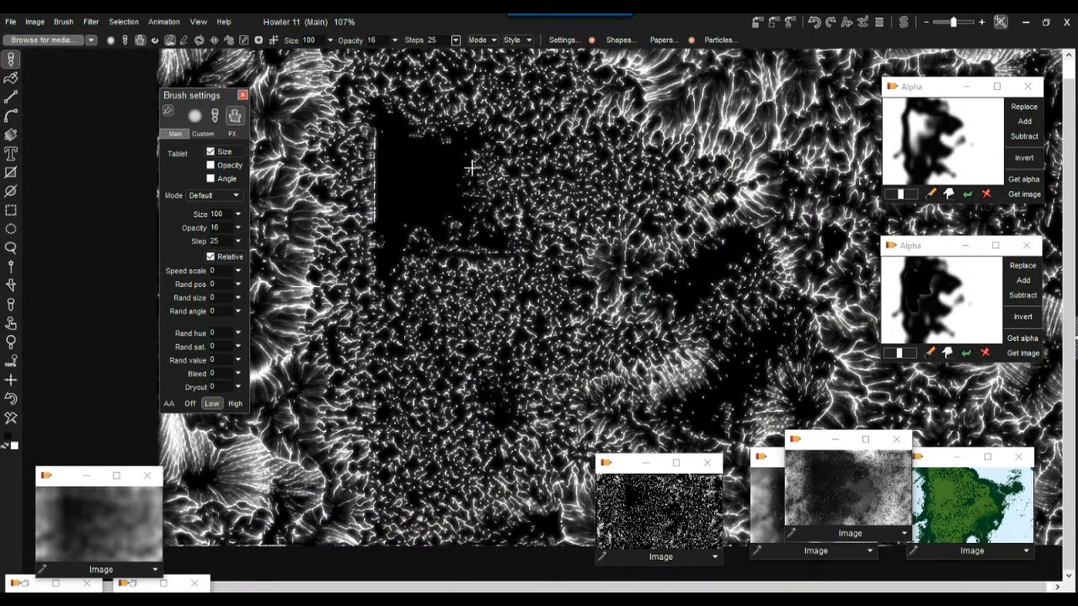
pyautogui.click(758, 23)
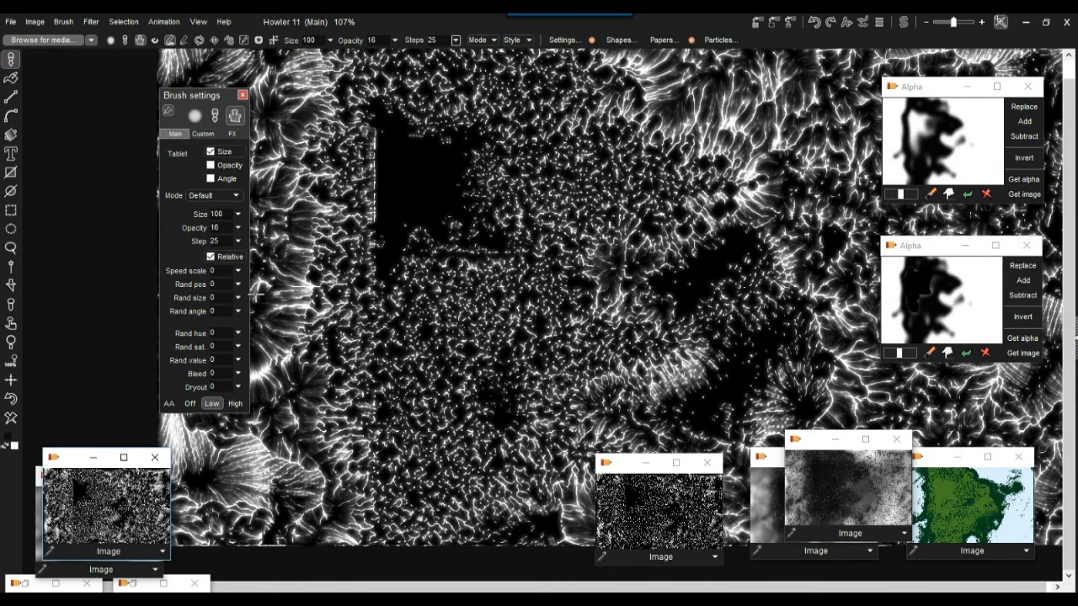
pyautogui.moveTo(77, 457); pyautogui.dragTo(868, 431)
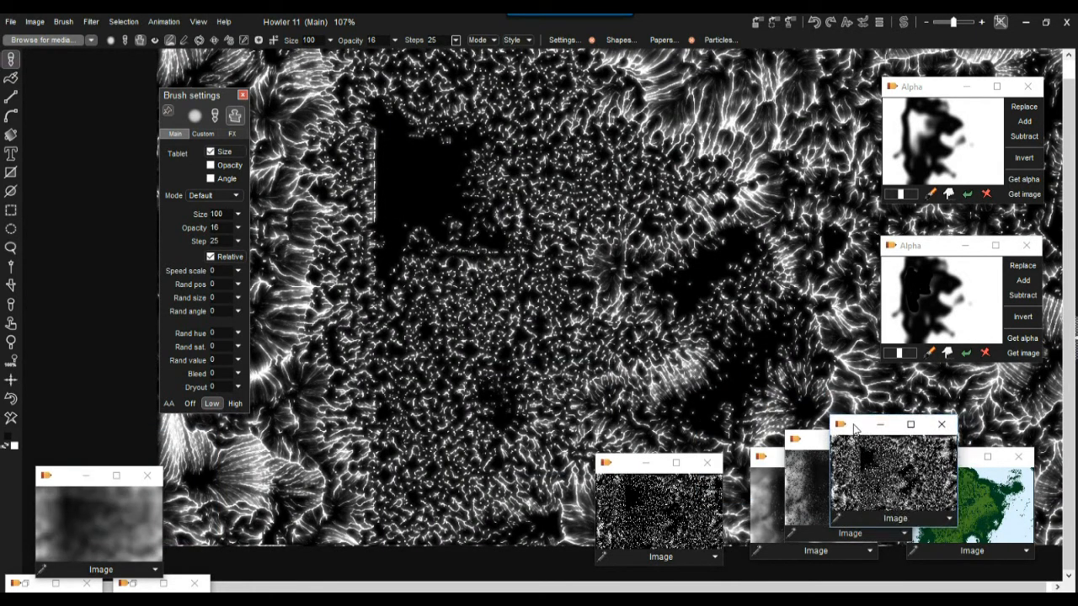
# Restore the stored grayscale height image to the canvas and combine the stored black-and-white vein image with it using Subtract
pyautogui.moveTo(849, 426); pyautogui.dragTo(586, 474)
pyautogui.click(846, 473)
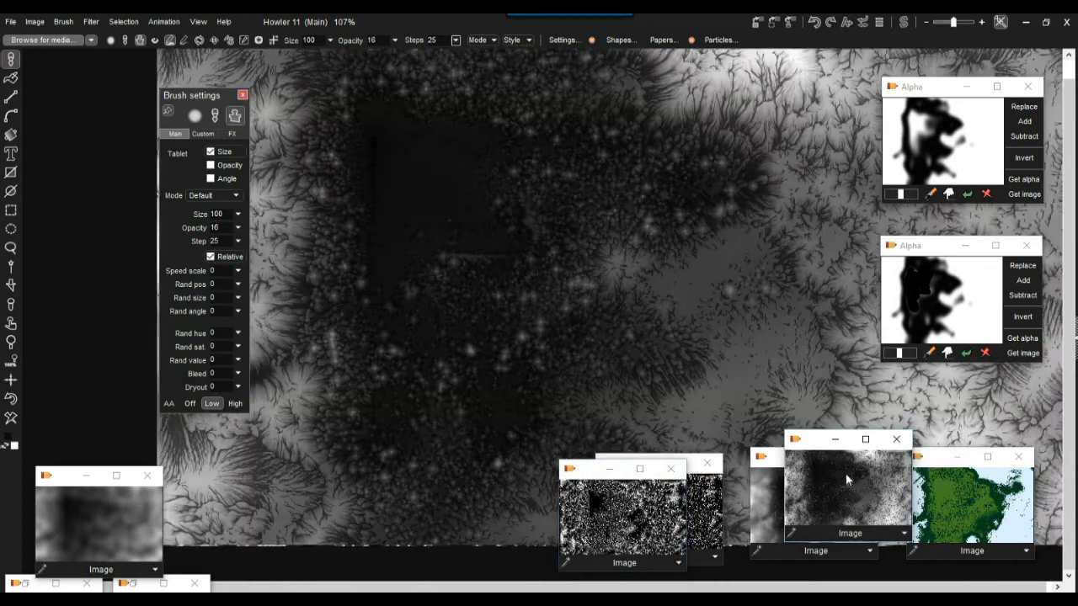
pyautogui.click(679, 566)
pyautogui.moveTo(762, 396)
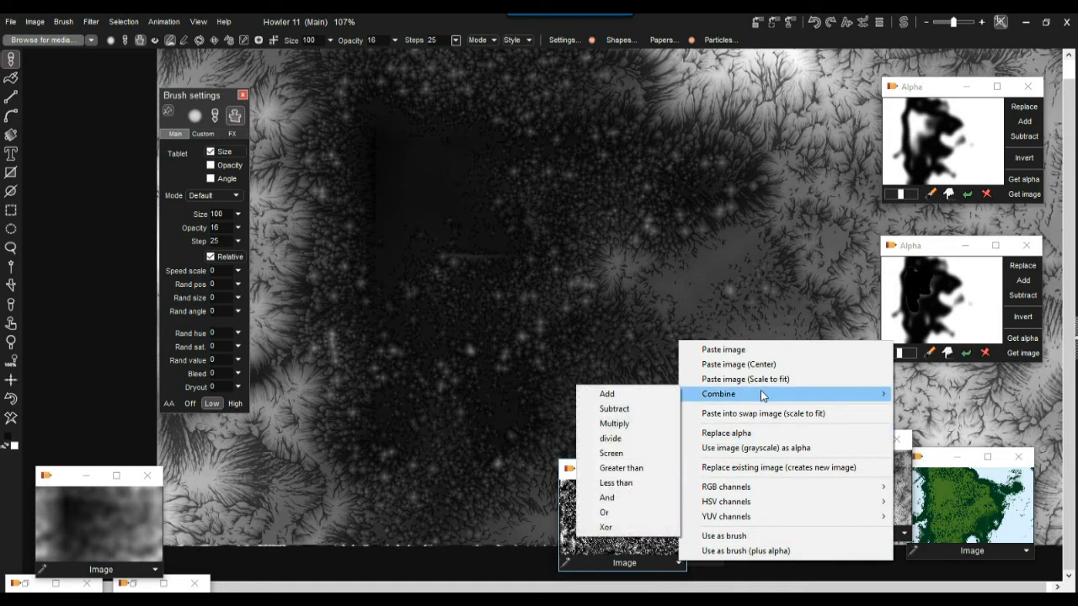
pyautogui.click(637, 413)
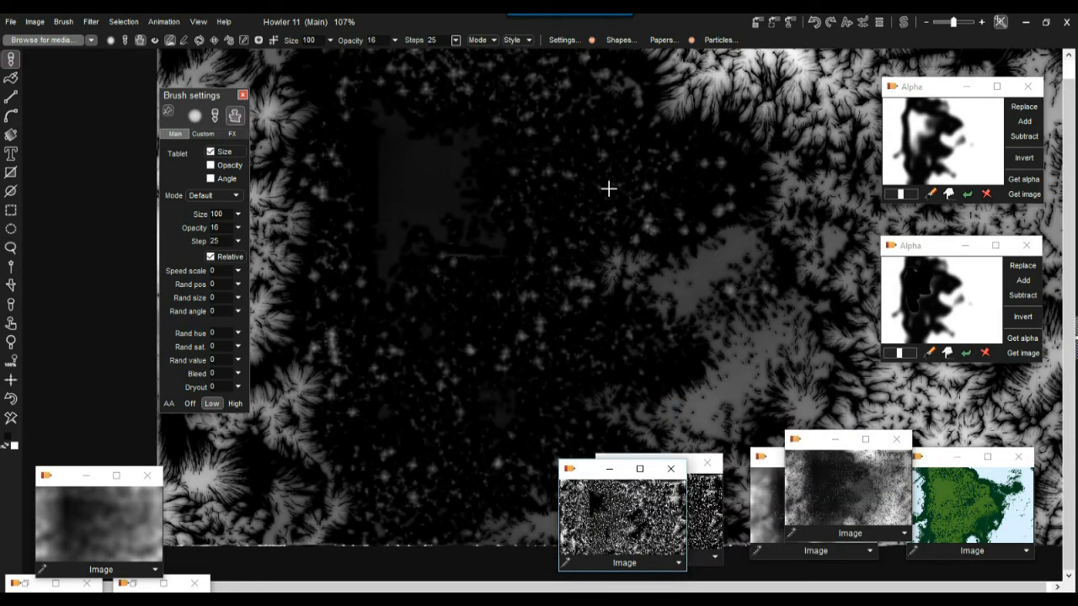
# Fade the subtraction to 94 with Interactive undo
pyautogui.click(865, 24)
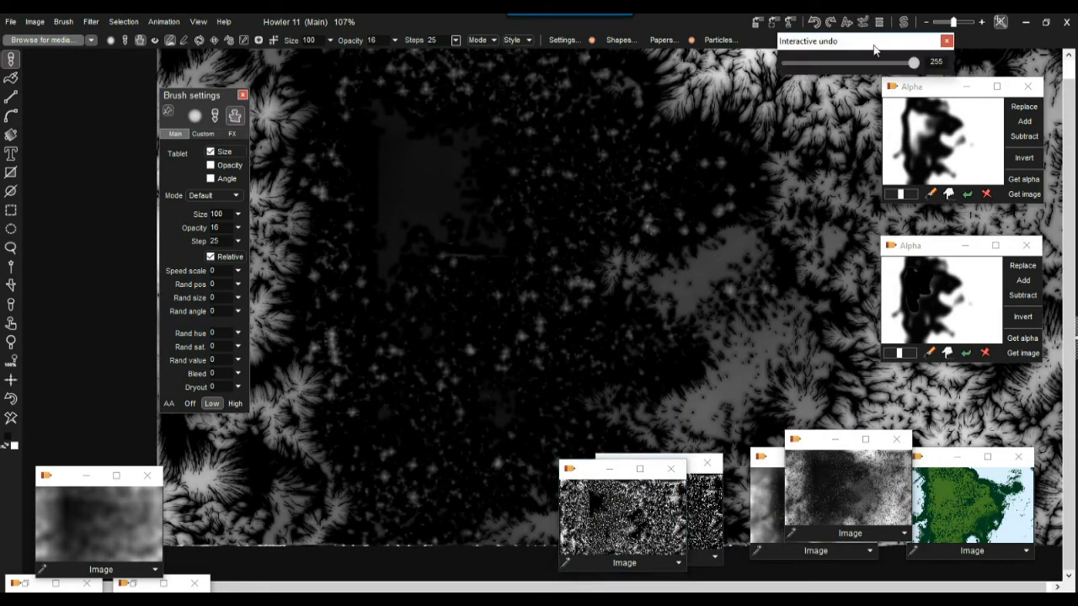
pyautogui.moveTo(915, 67); pyautogui.dragTo(834, 65)
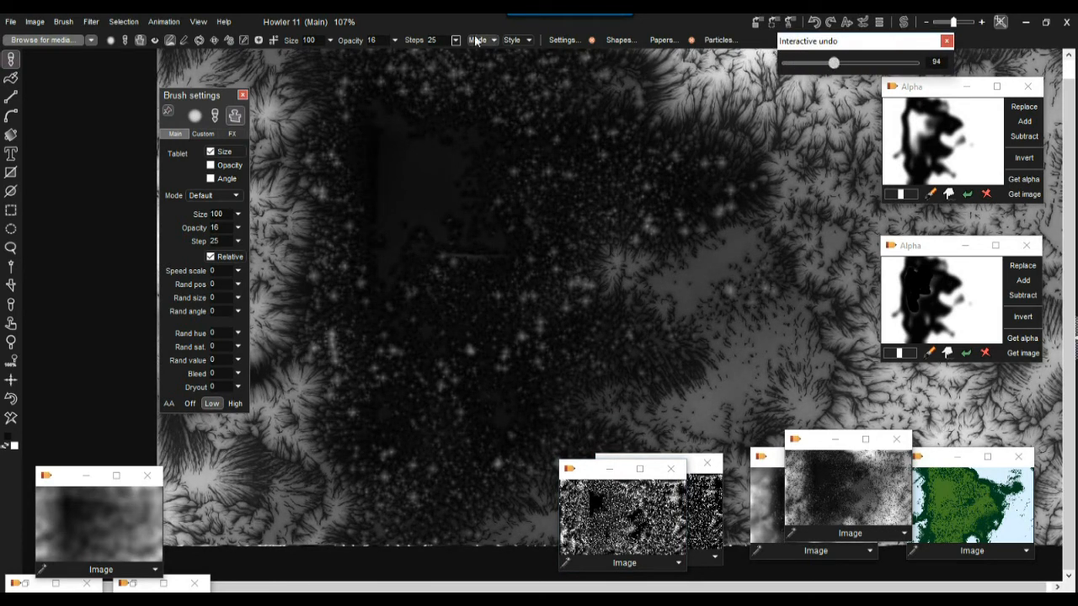
pyautogui.click(401, 28)
# Close the brush settings and switch the canvas from the grayscale height map to the coloured swap image
pyautogui.scroll(-4, 525, 170)
pyautogui.scroll(2, 526, 170)
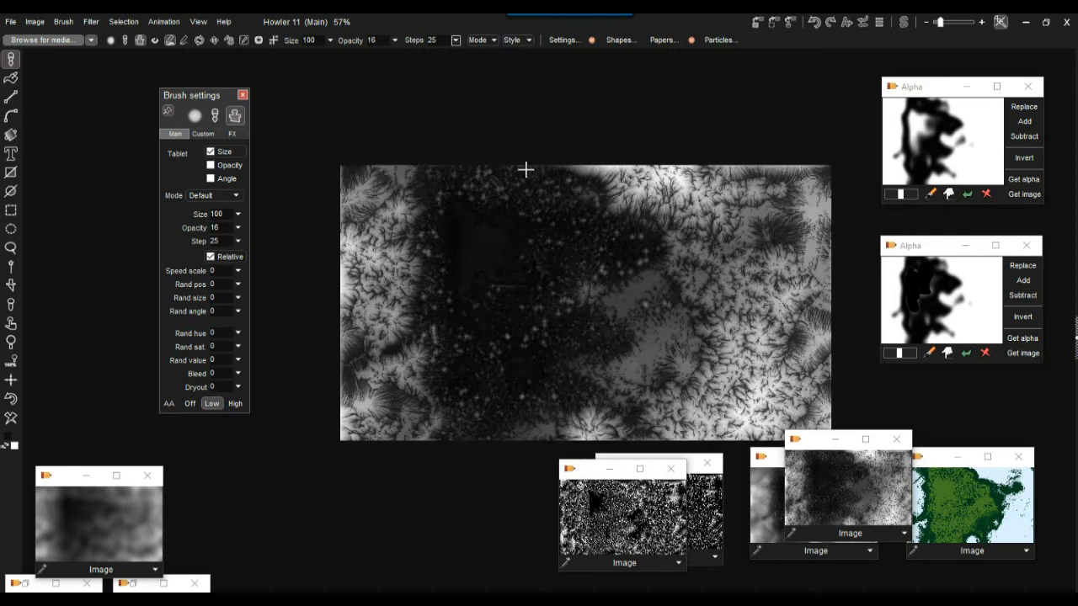
pyautogui.scroll(5, 625, 213)
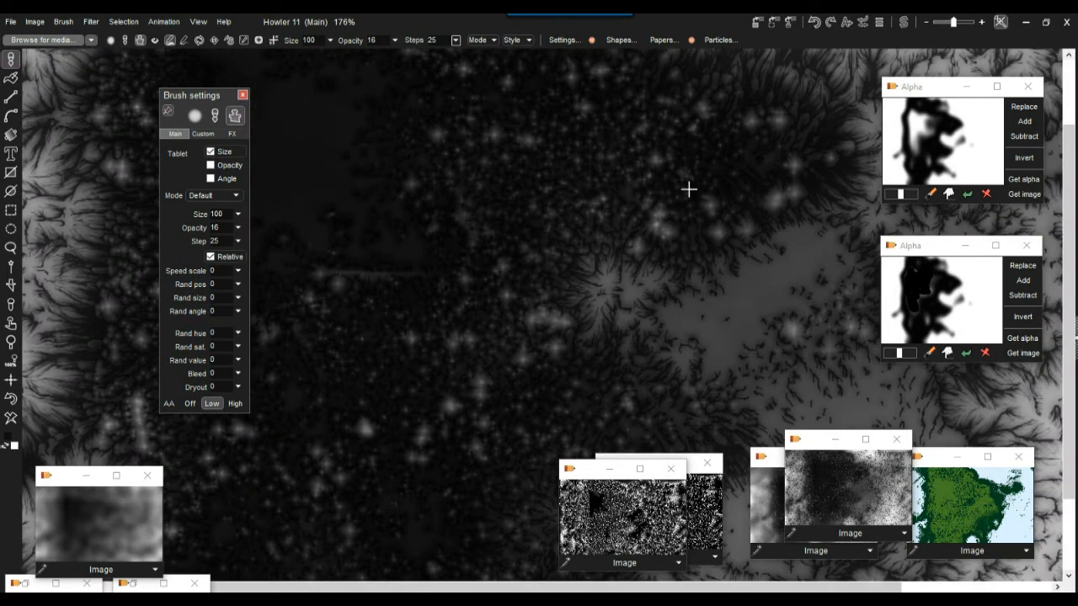
pyautogui.scroll(-1, 649, 206)
pyautogui.scroll(-5, 644, 209)
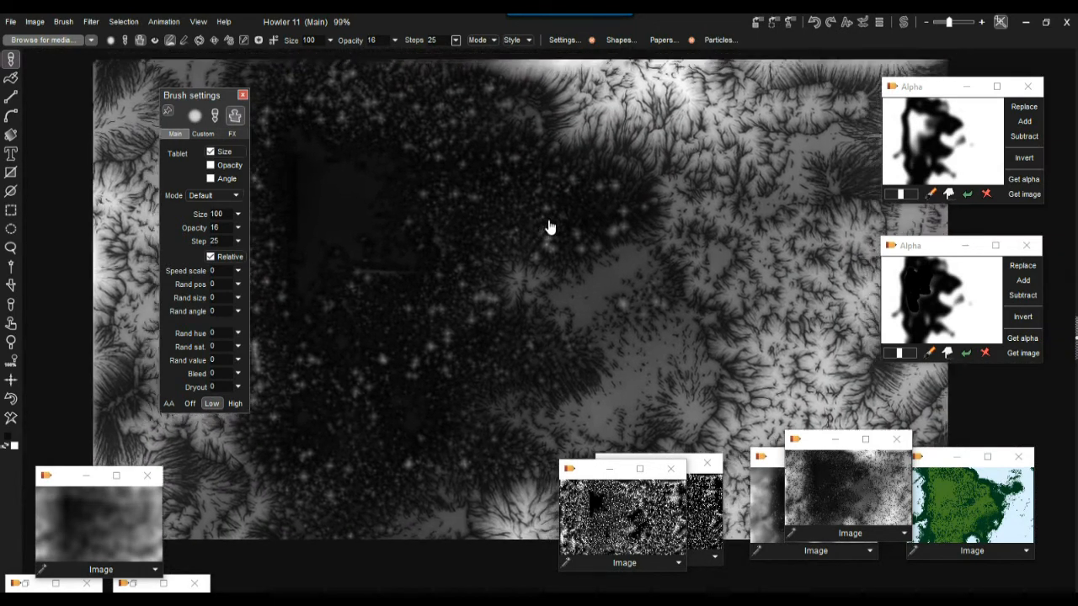
pyautogui.moveTo(549, 228); pyautogui.dragTo(592, 214)
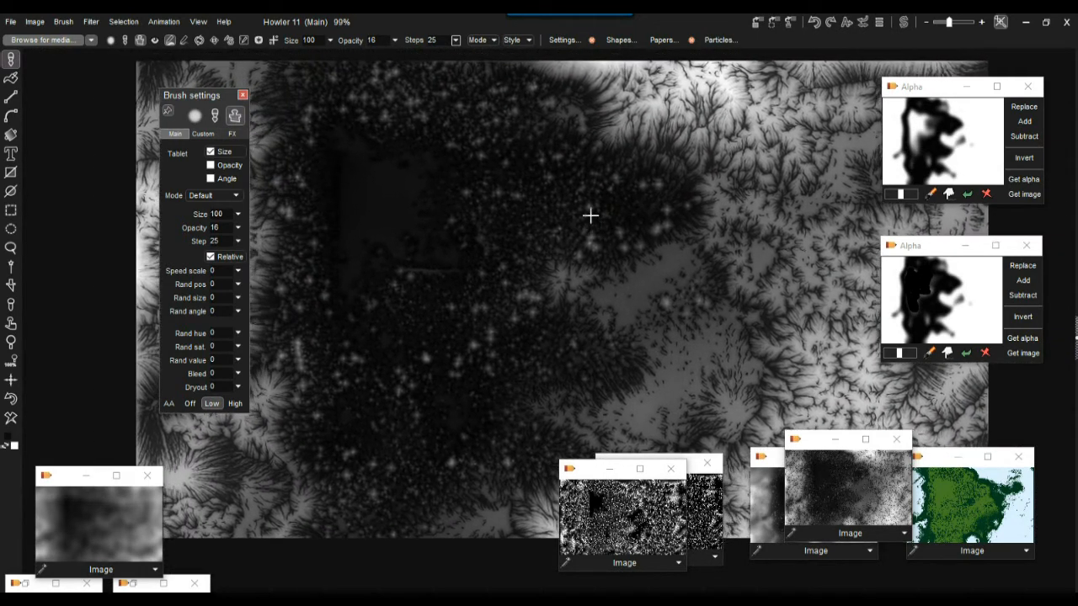
pyautogui.click(243, 96)
pyautogui.scroll(-2, 571, 180)
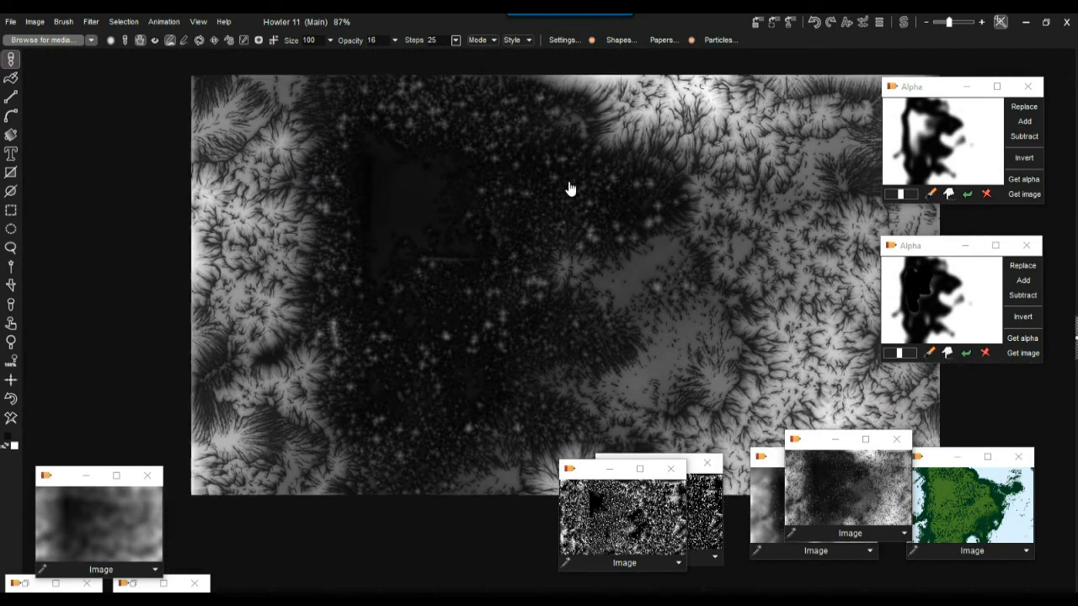
pyautogui.moveTo(658, 181); pyautogui.dragTo(505, 136)
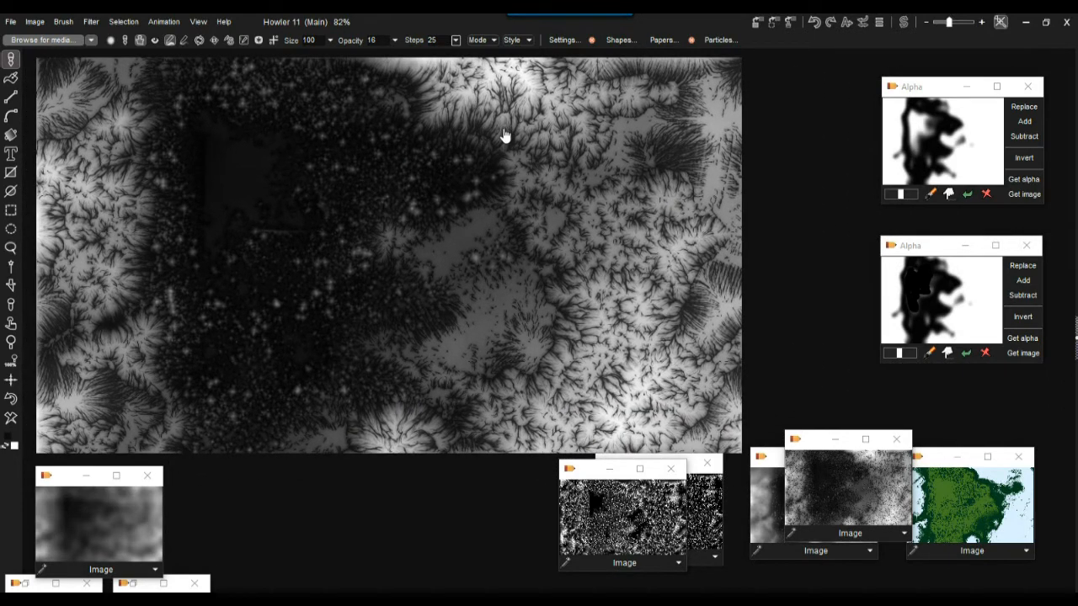
pyautogui.click(904, 23)
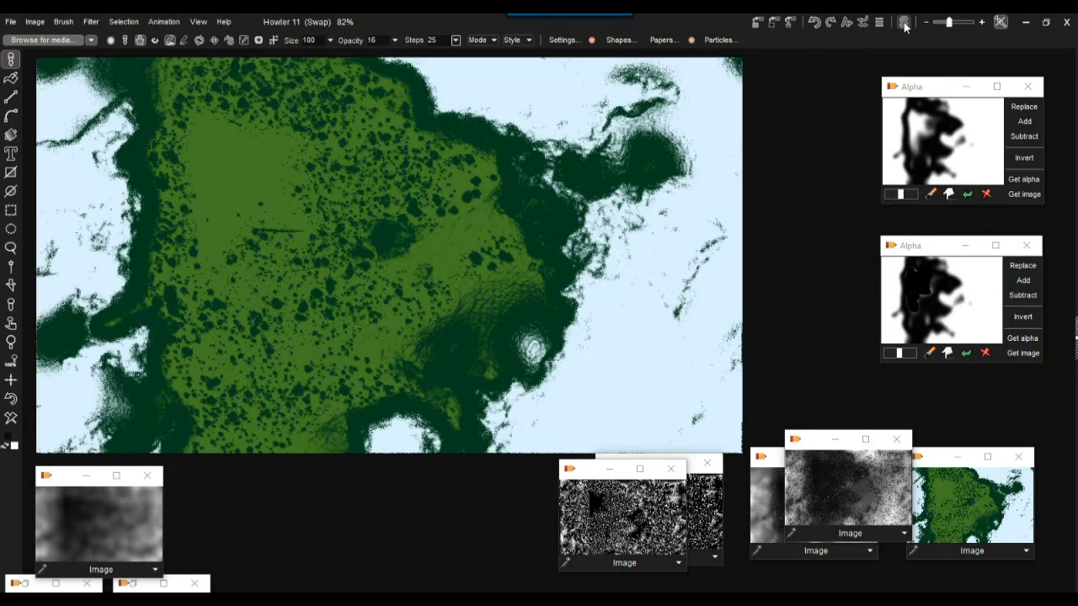
# Apply a Motion blur to the coloured terrain map with a short vector pointing right and slightly upward
pyautogui.click(90, 21)
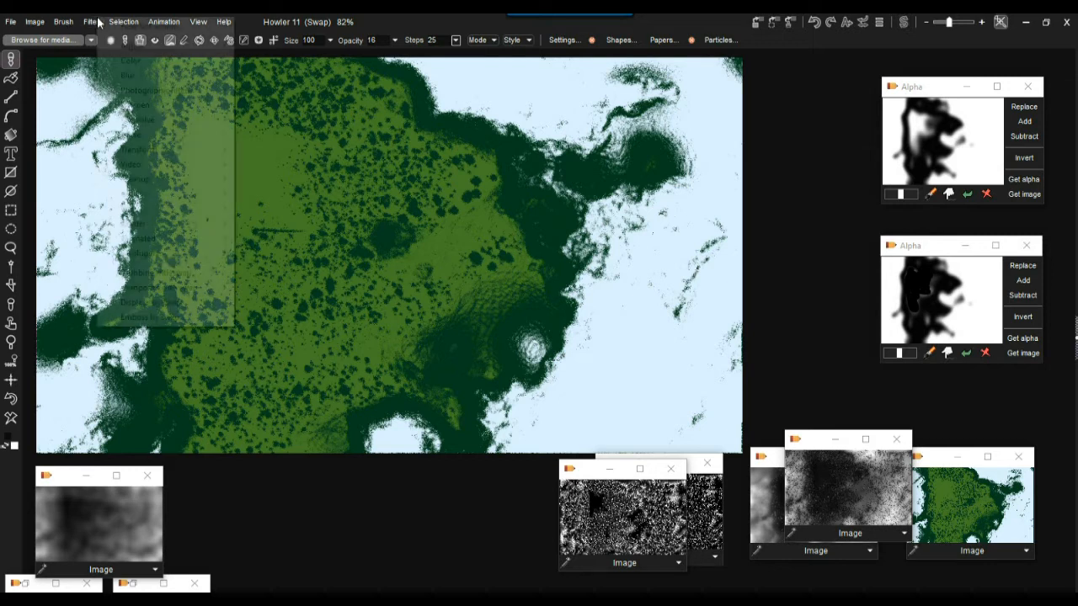
pyautogui.moveTo(180, 80)
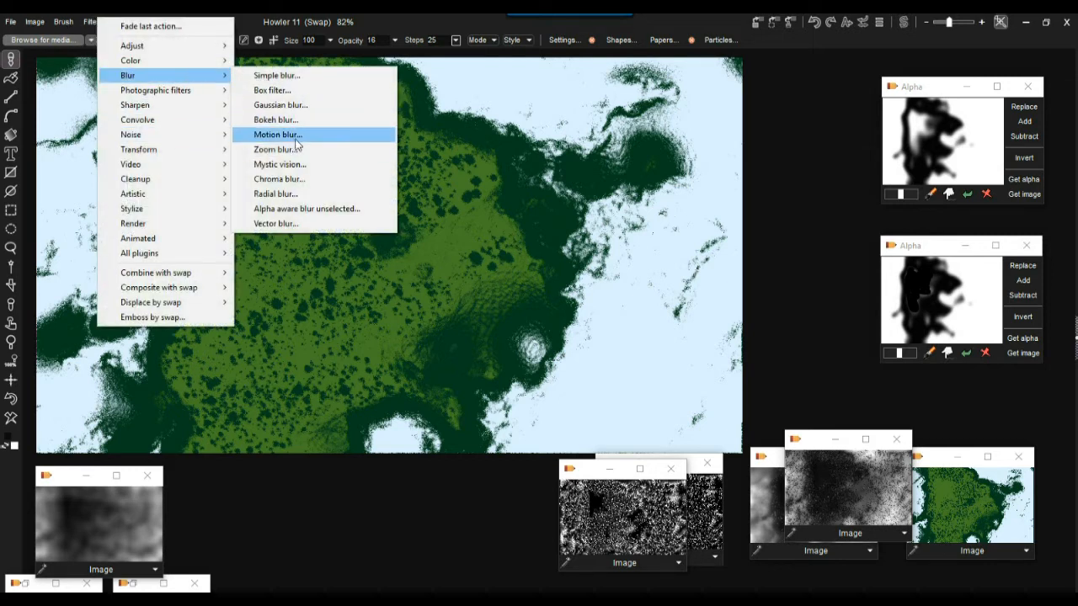
pyautogui.click(345, 135)
pyautogui.moveTo(559, 292)
pyautogui.mouseDown()
pyautogui.moveTo(547, 297)
pyautogui.moveTo(556, 300)
pyautogui.mouseUp()
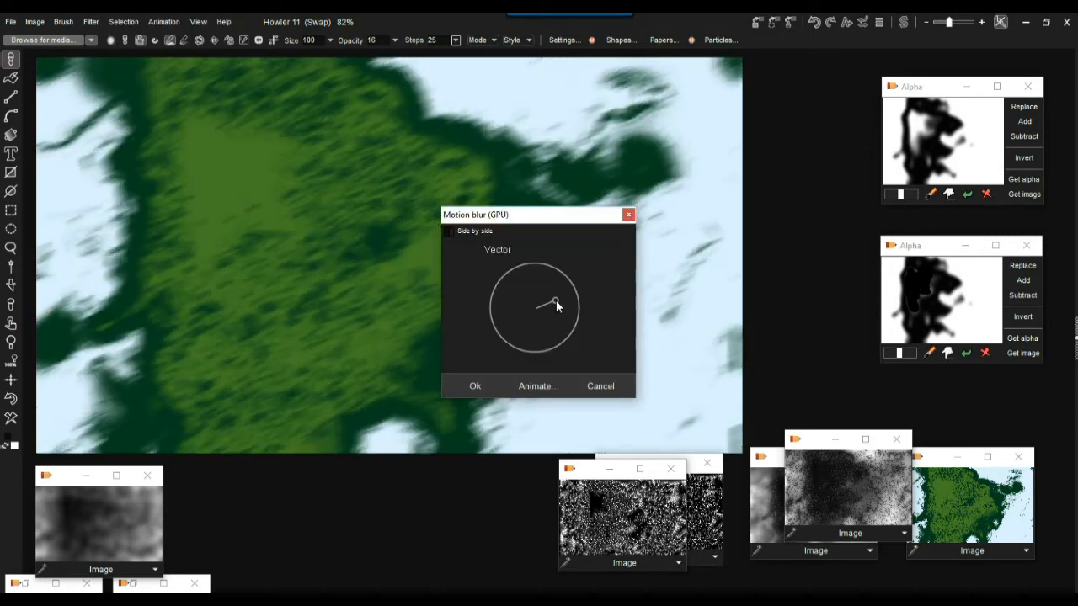
pyautogui.click(477, 386)
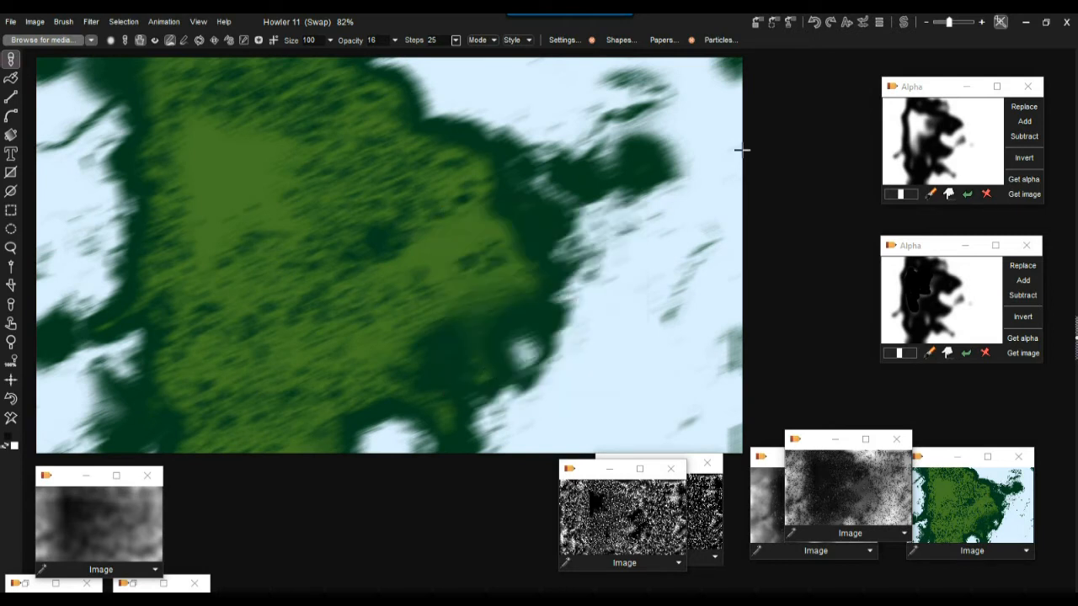
# Fade the motion blur to 75 with Interactive undo
pyautogui.click(863, 23)
pyautogui.moveTo(915, 67); pyautogui.dragTo(826, 70)
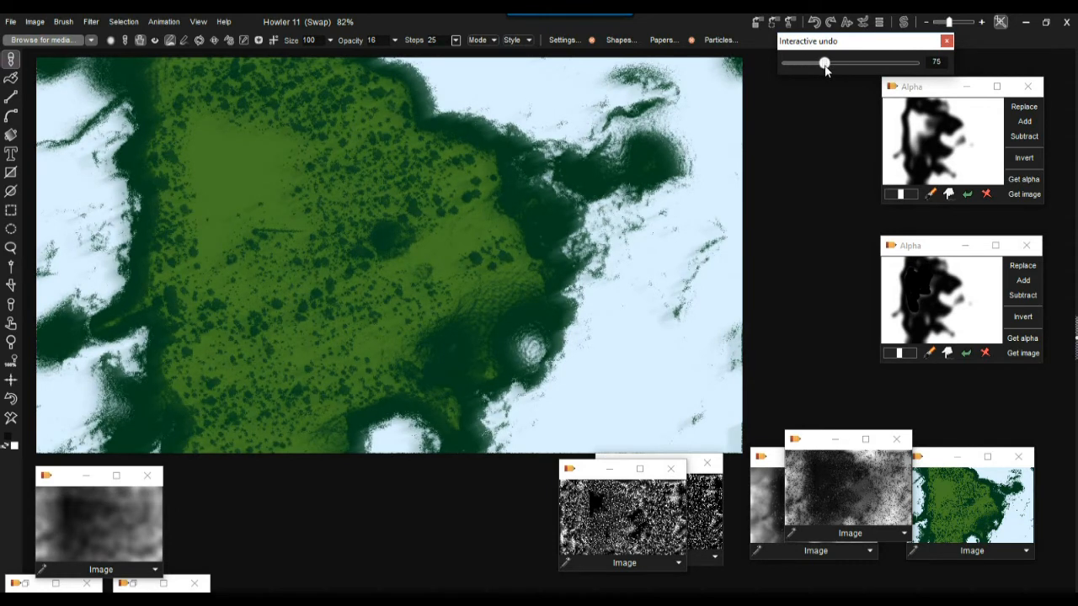
pyautogui.click(392, 25)
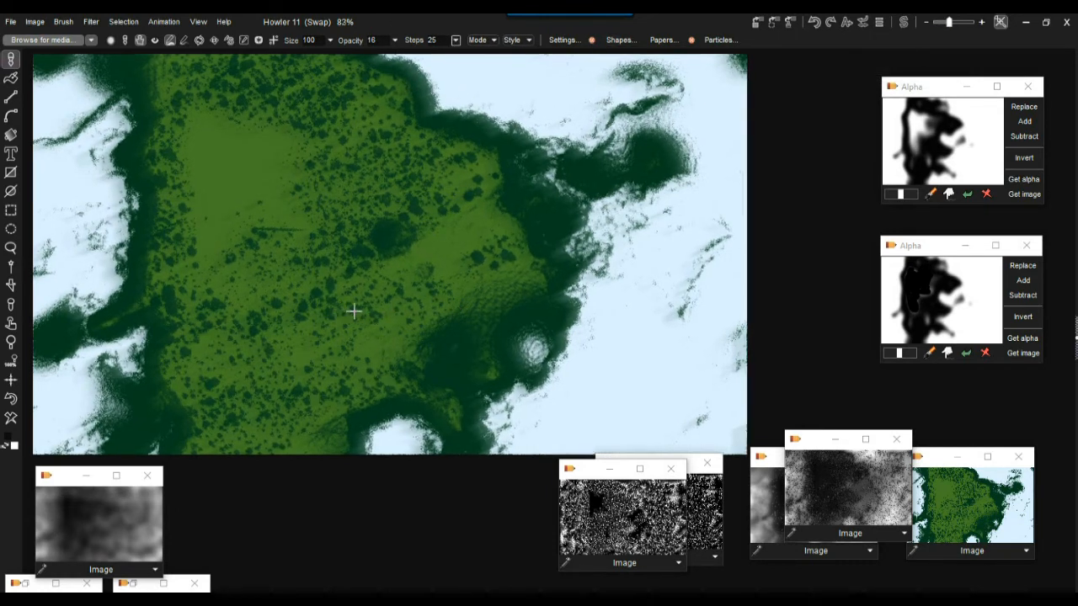
# Examine the blended blur close up in the vegetation, along the forest edges and in the pale snow areas
pyautogui.scroll(5, 354, 311)
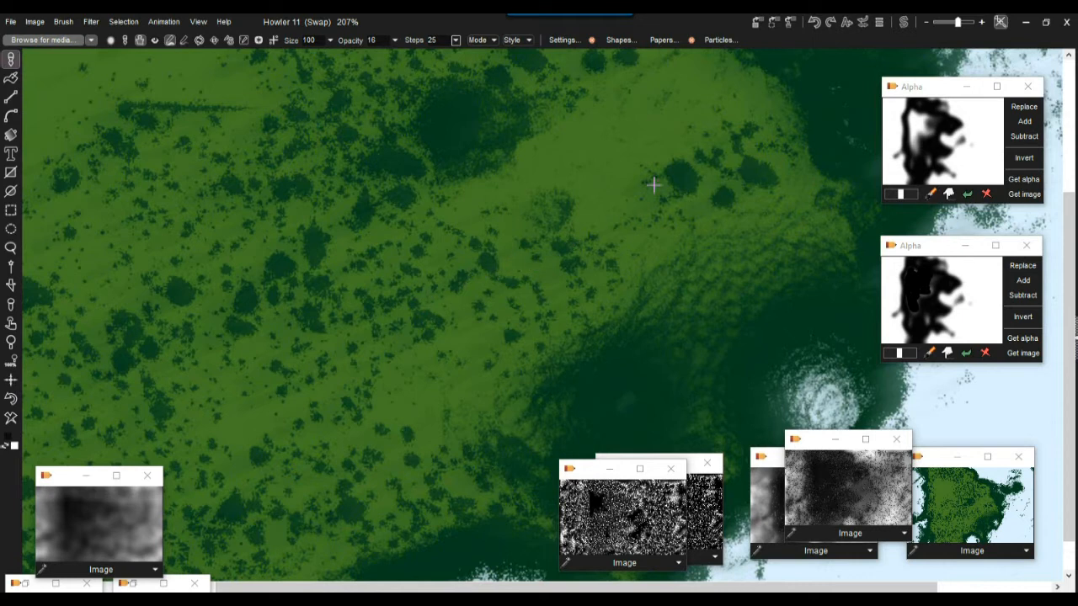
pyautogui.scroll(-4, 483, 161)
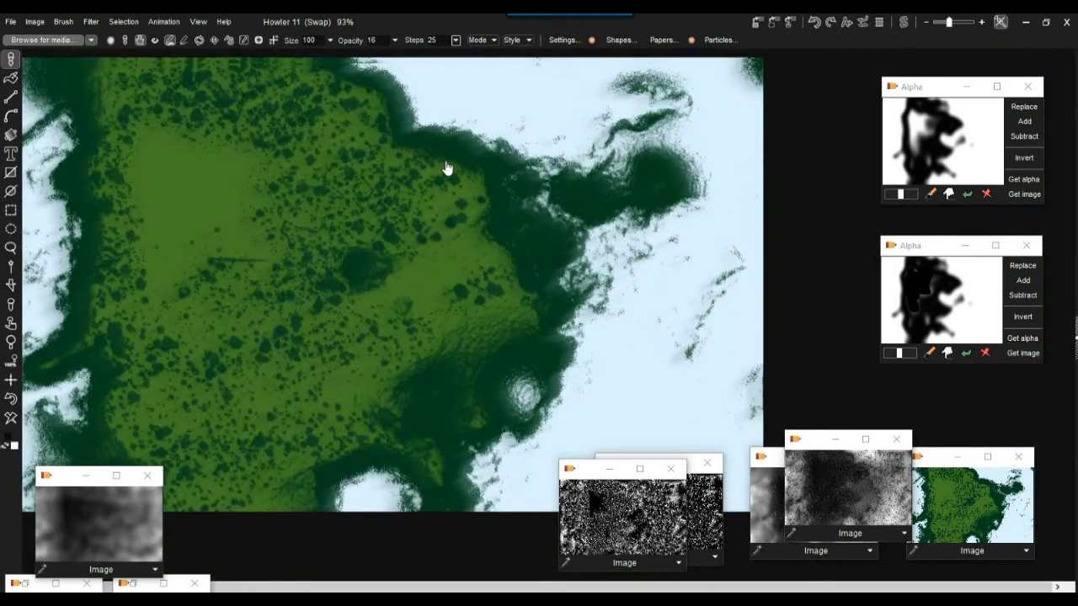
pyautogui.moveTo(447, 168); pyautogui.dragTo(525, 160)
pyautogui.moveTo(155, 140); pyautogui.dragTo(379, 179)
pyautogui.scroll(3, 368, 184)
pyautogui.scroll(3, 368, 186)
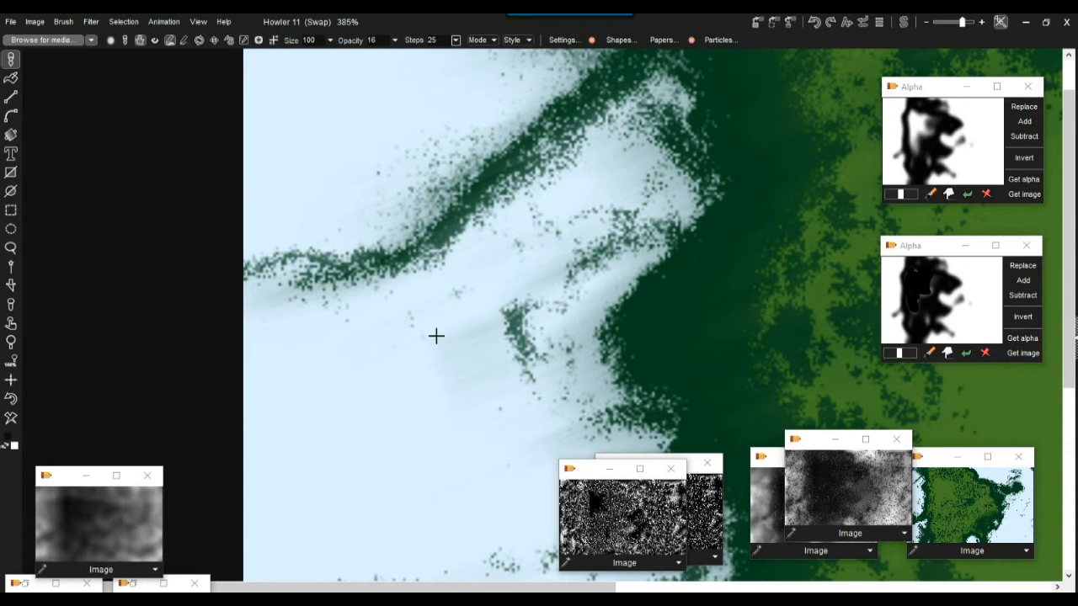
pyautogui.scroll(-5, 578, 255)
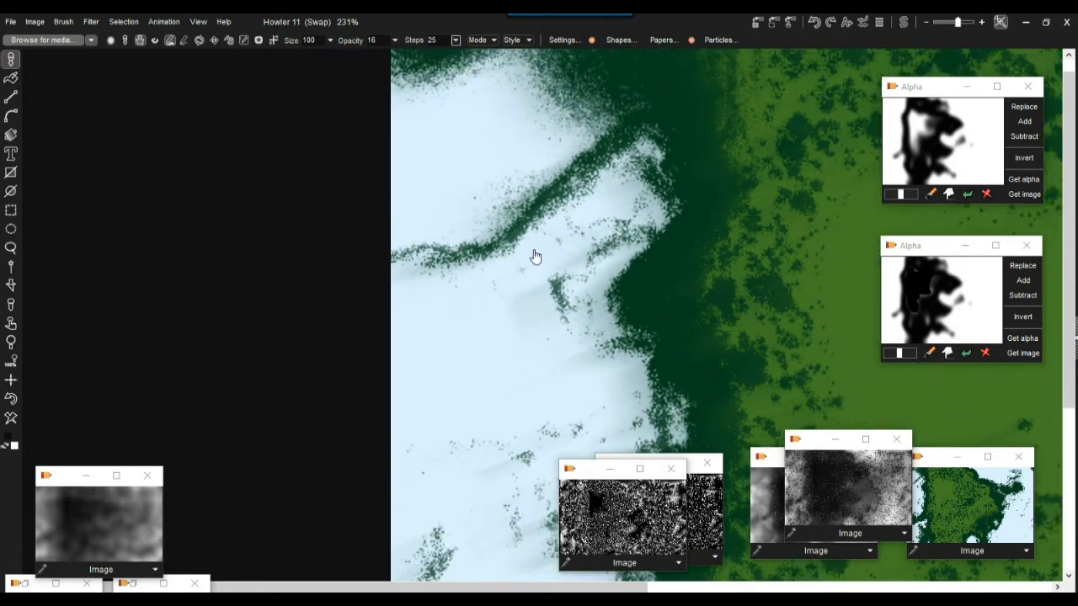
pyautogui.moveTo(721, 207); pyautogui.dragTo(504, 190)
pyautogui.moveTo(363, 182); pyautogui.dragTo(449, 188)
pyautogui.moveTo(671, 174); pyautogui.dragTo(583, 191)
pyautogui.scroll(-1, 583, 190)
pyautogui.moveTo(873, 118); pyautogui.dragTo(570, 157)
pyautogui.scroll(-2, 669, 165)
pyautogui.scroll(-3, 531, 166)
pyautogui.moveTo(418, 150); pyautogui.dragTo(479, 103)
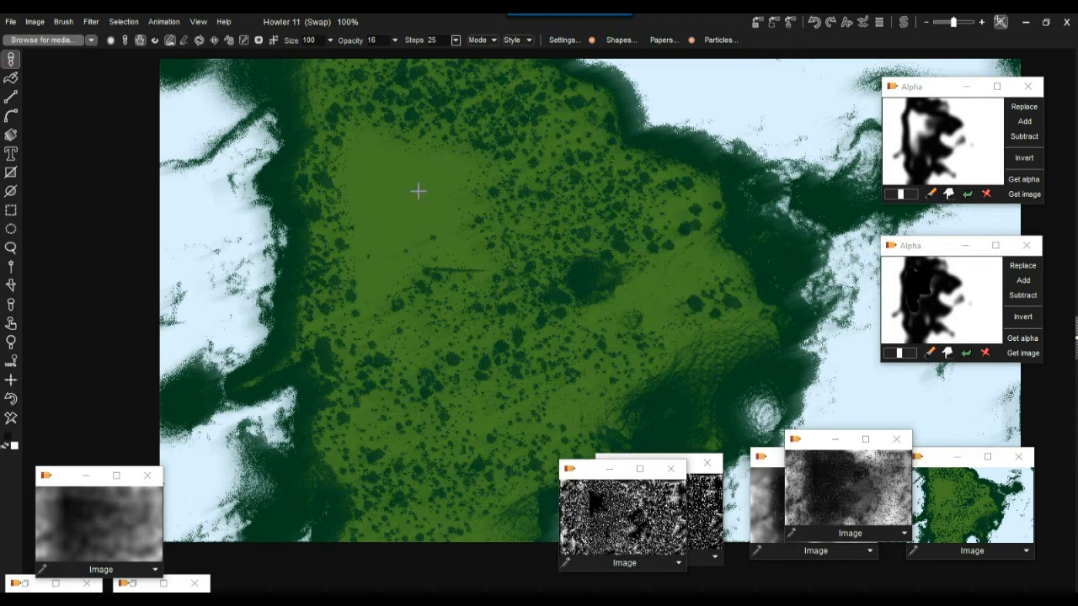
# Select the light green grassland by colour key, sampling its green with key type V difference and tolerance 161
pyautogui.click(116, 27)
pyautogui.moveTo(156, 75)
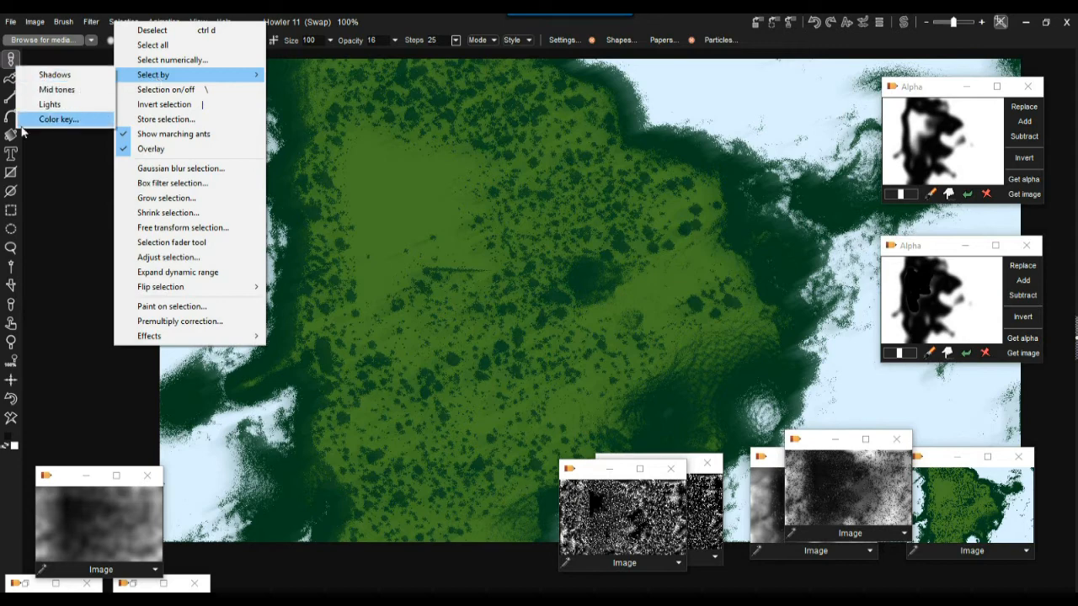
pyautogui.click(52, 119)
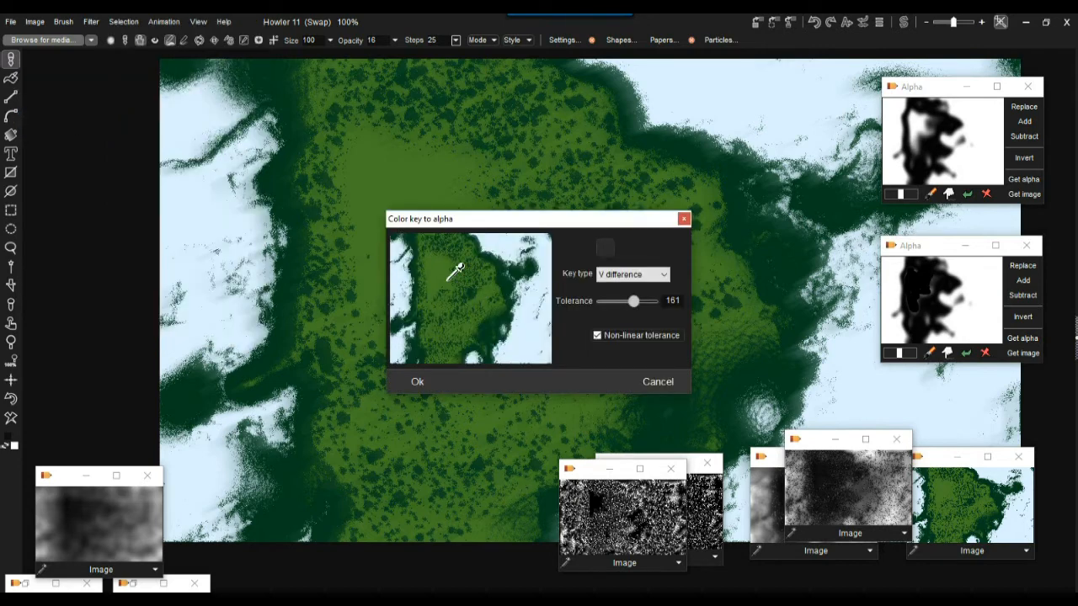
pyautogui.click(448, 258)
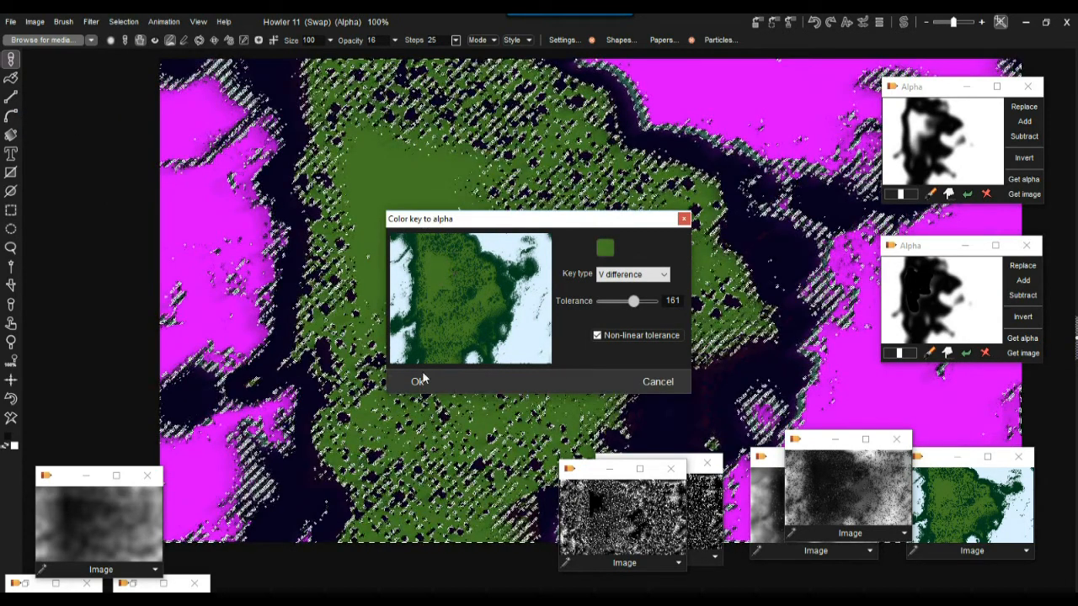
pyautogui.click(417, 382)
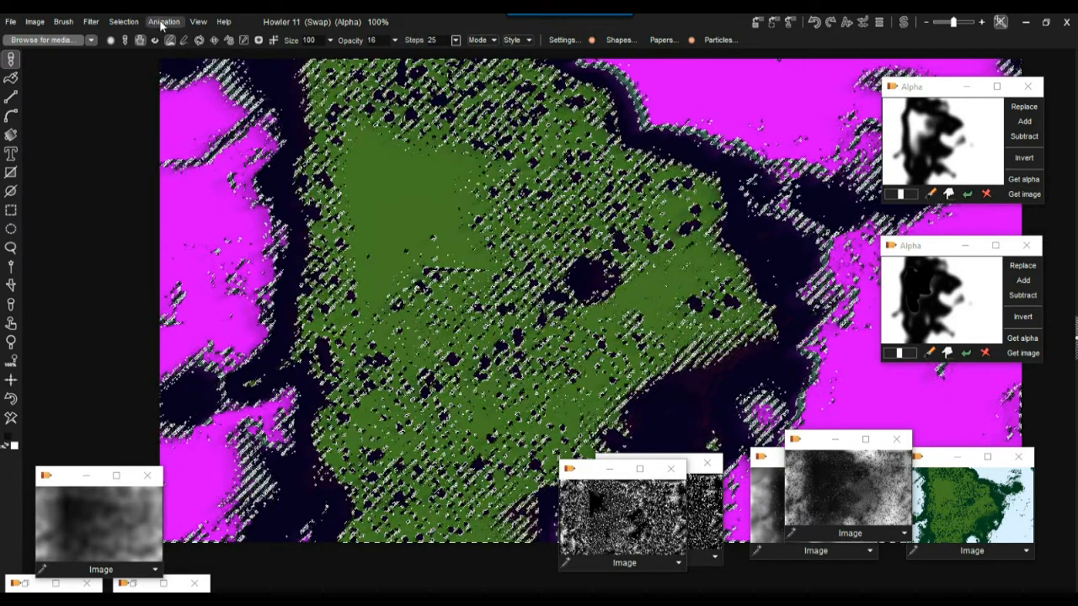
# Turn off the marching ants and check the selection overlay around the green clearing
pyautogui.click(123, 22)
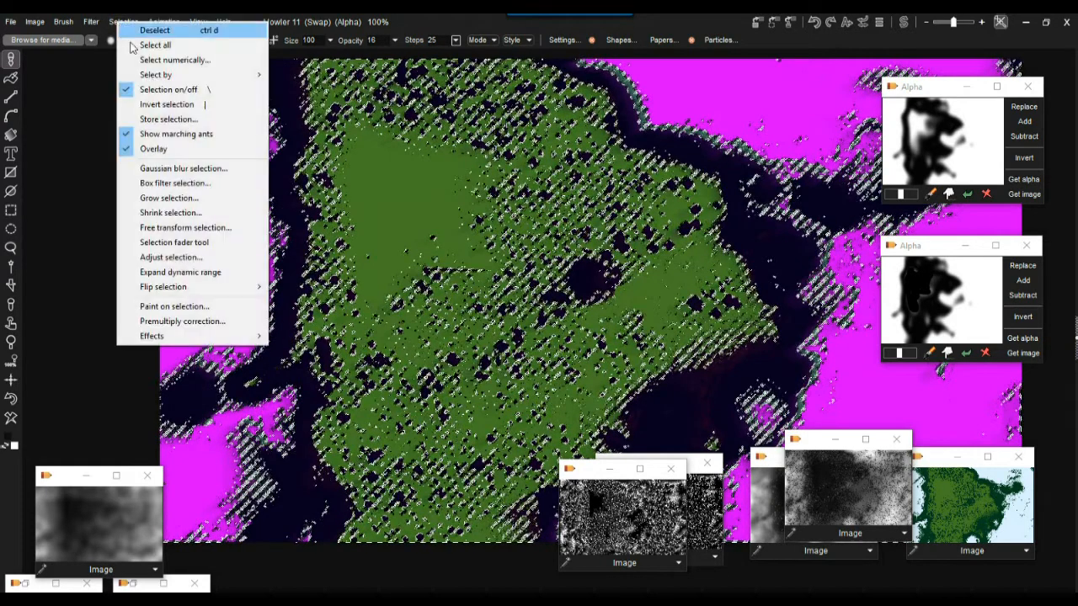
pyautogui.click(174, 134)
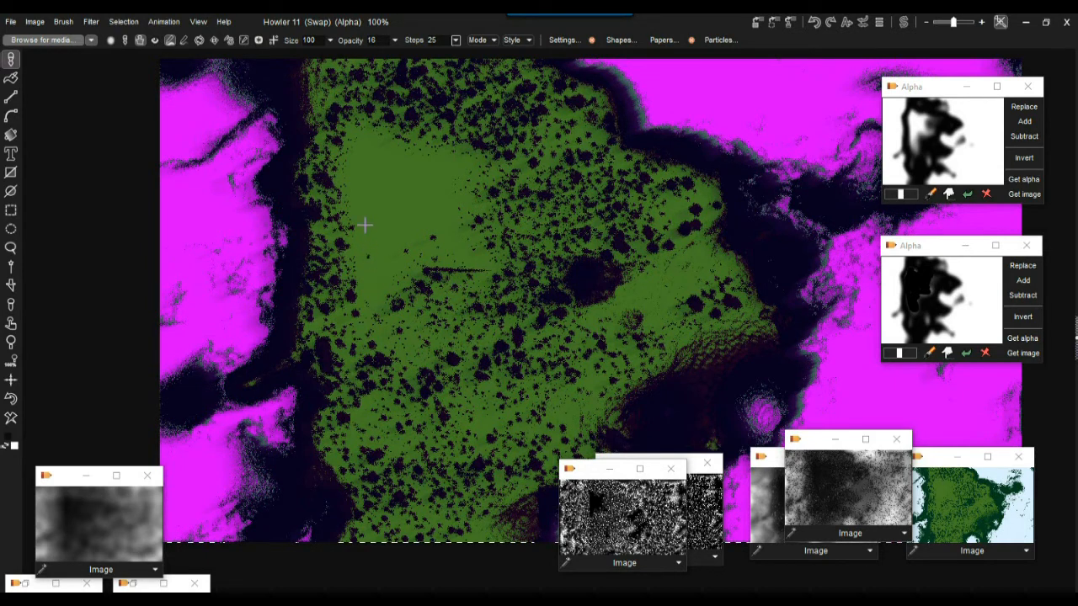
pyautogui.scroll(4, 366, 227)
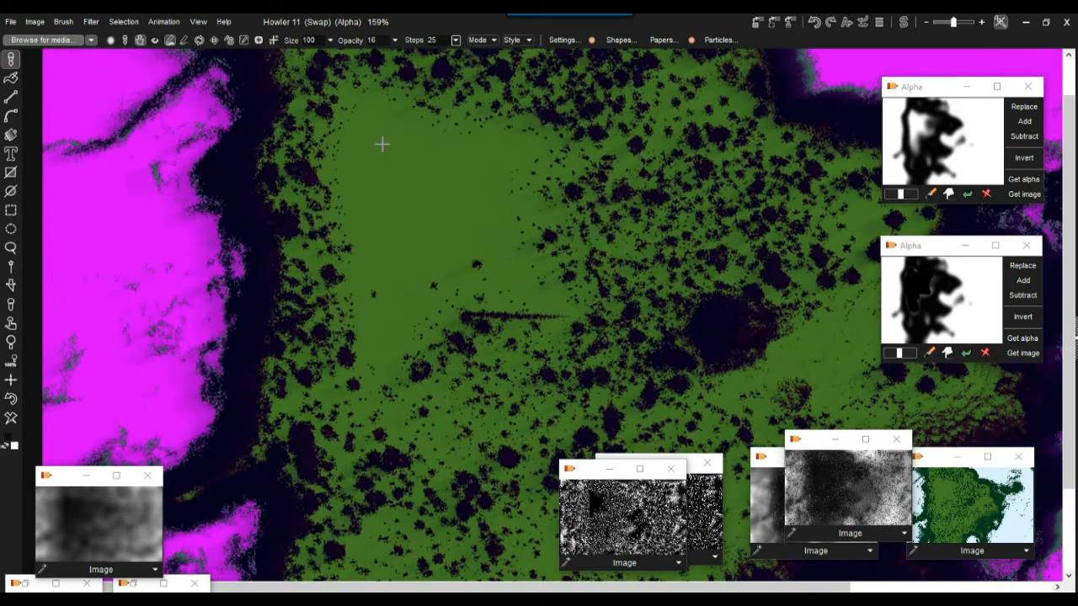
pyautogui.scroll(-5, 505, 232)
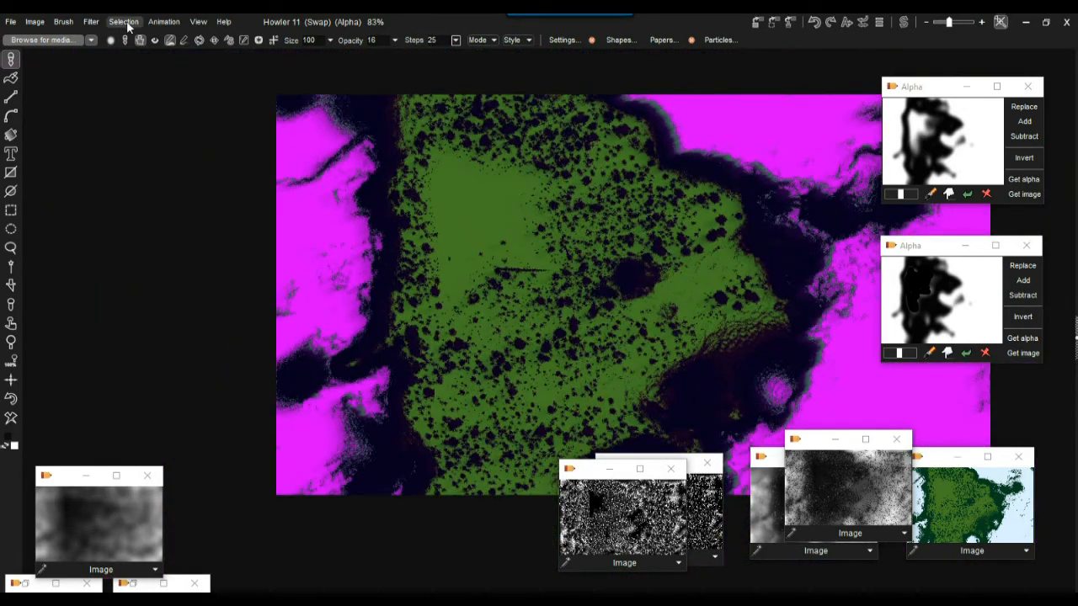
# Open the fill settings, move them clear of the image, and choose Pattern fill as the fill type
pyautogui.click(197, 21)
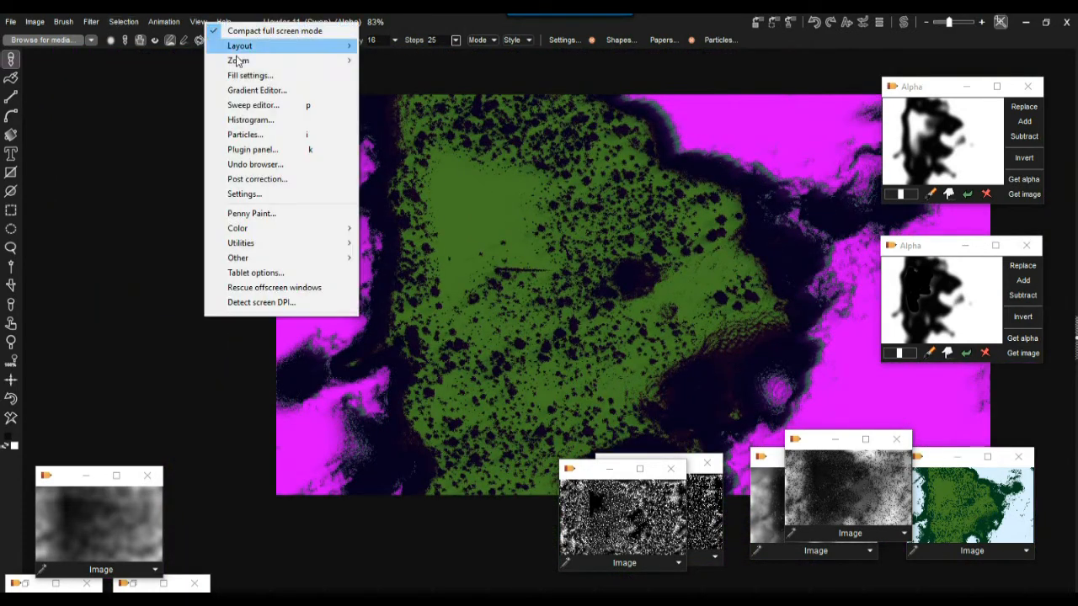
pyautogui.click(258, 76)
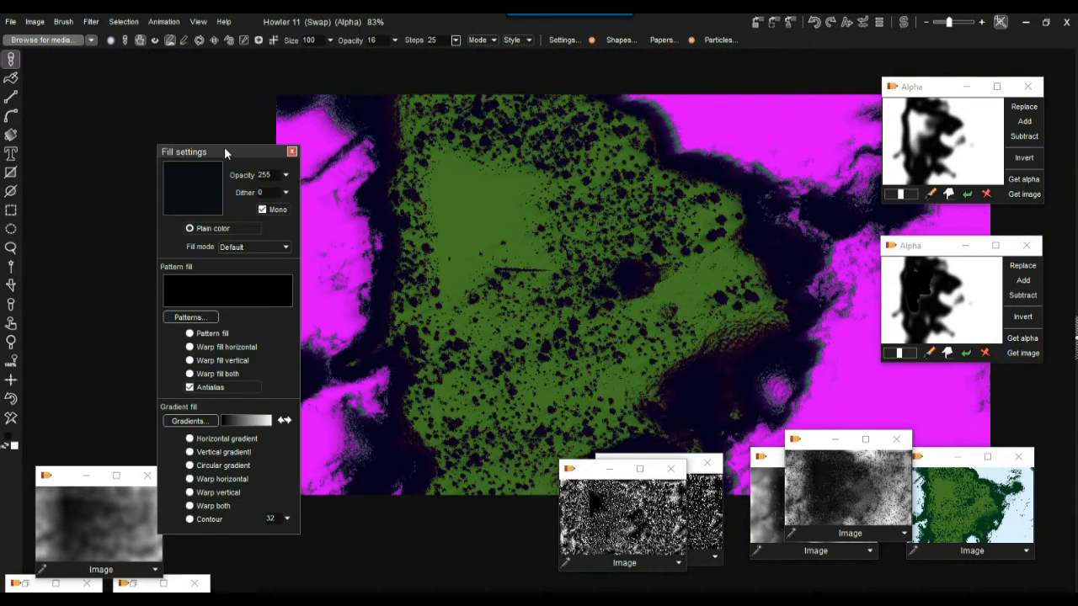
pyautogui.moveTo(225, 147); pyautogui.dragTo(144, 95)
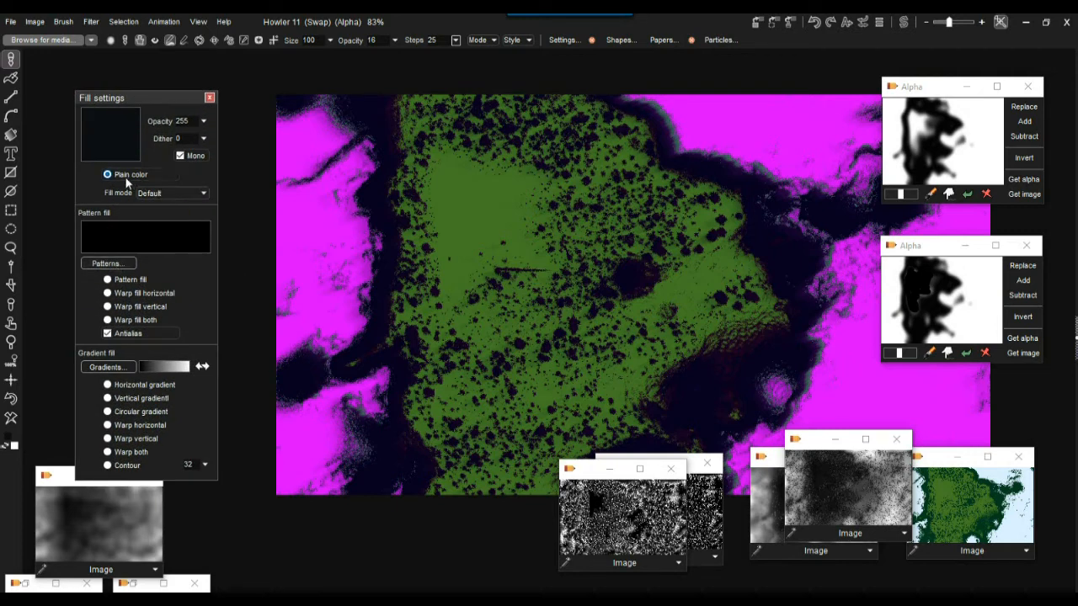
pyautogui.click(122, 280)
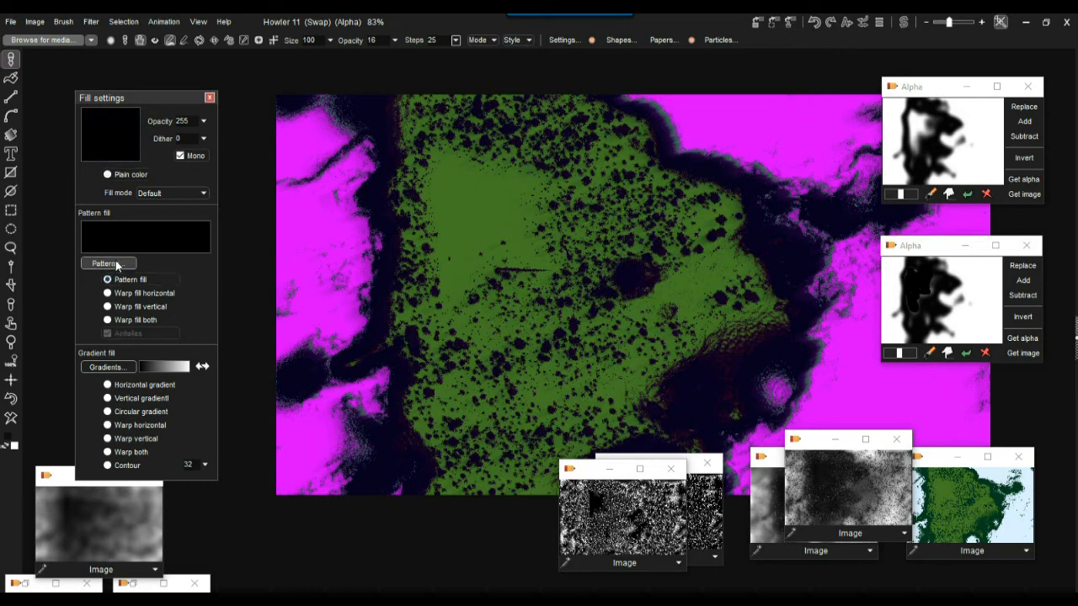
# Choose the Pat_Grass01.bmp texture as the fill pattern and close the pattern browser
pyautogui.click(126, 264)
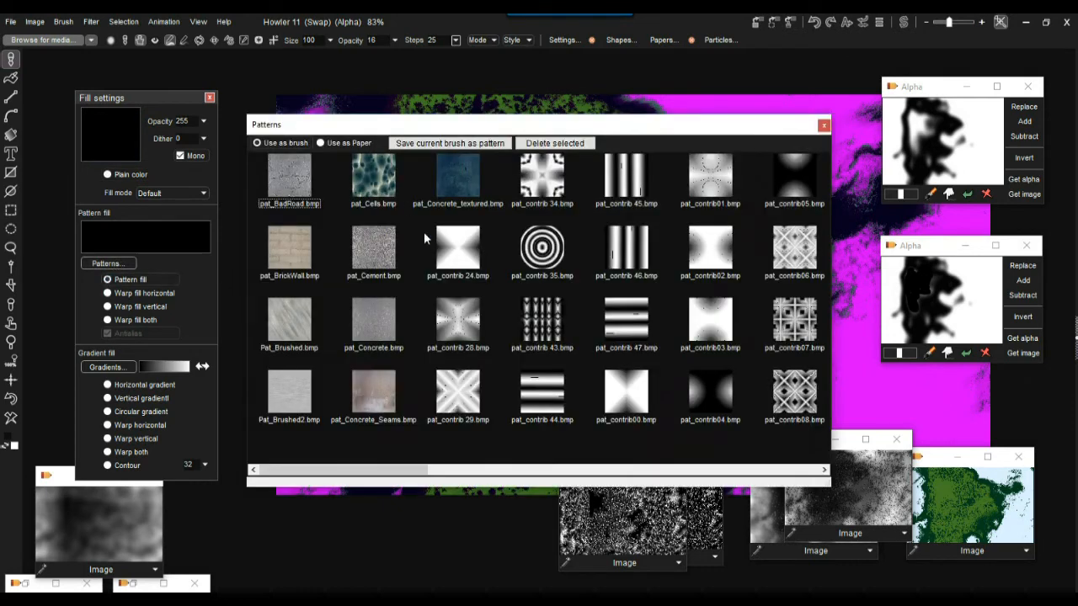
pyautogui.click(376, 171)
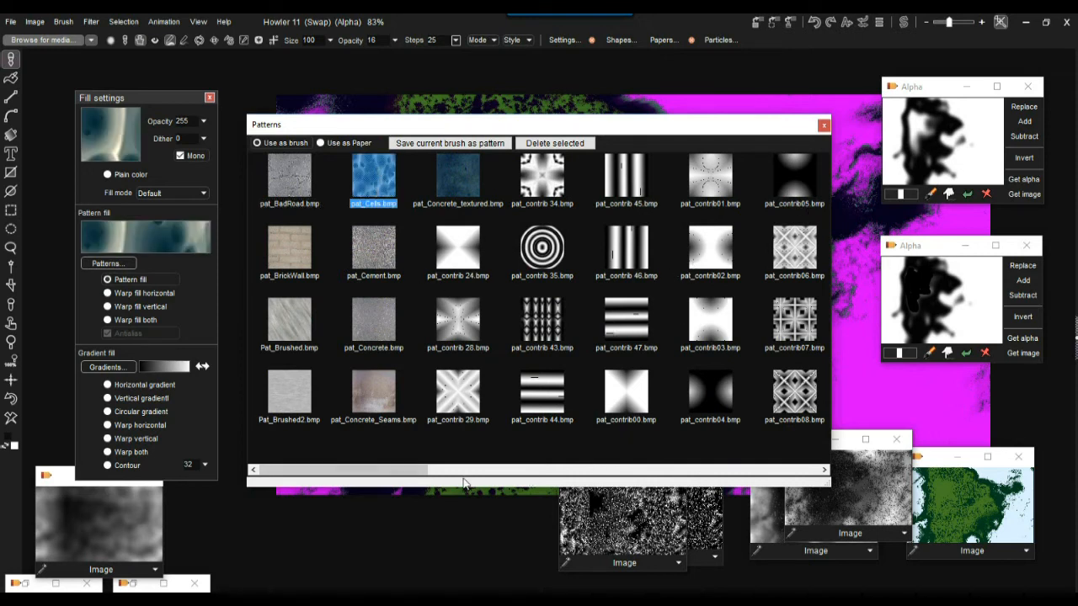
pyautogui.moveTo(390, 470); pyautogui.dragTo(781, 469)
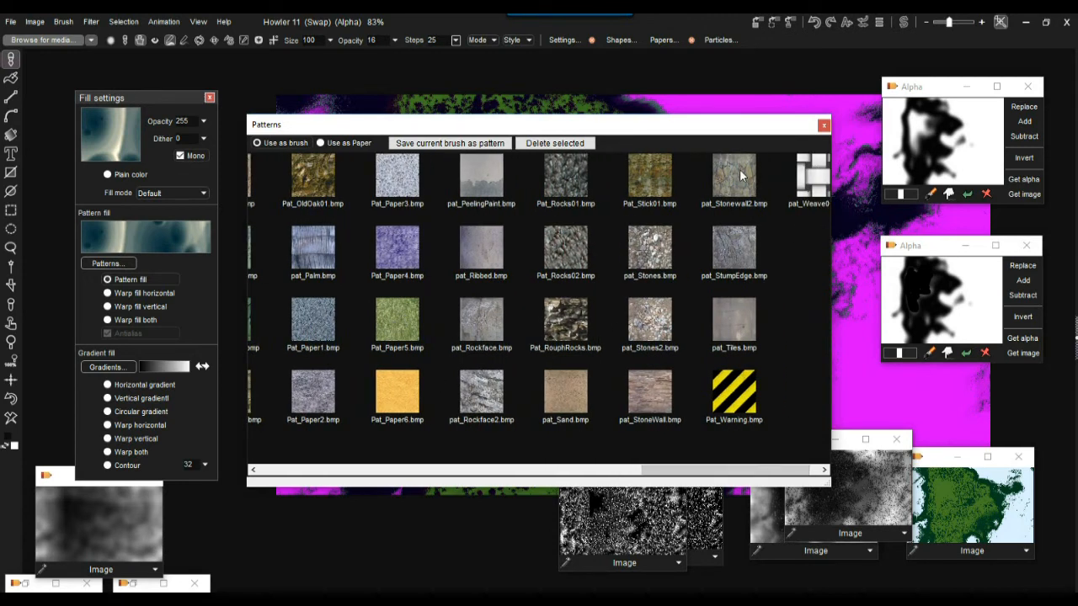
pyautogui.moveTo(677, 473); pyautogui.dragTo(615, 476)
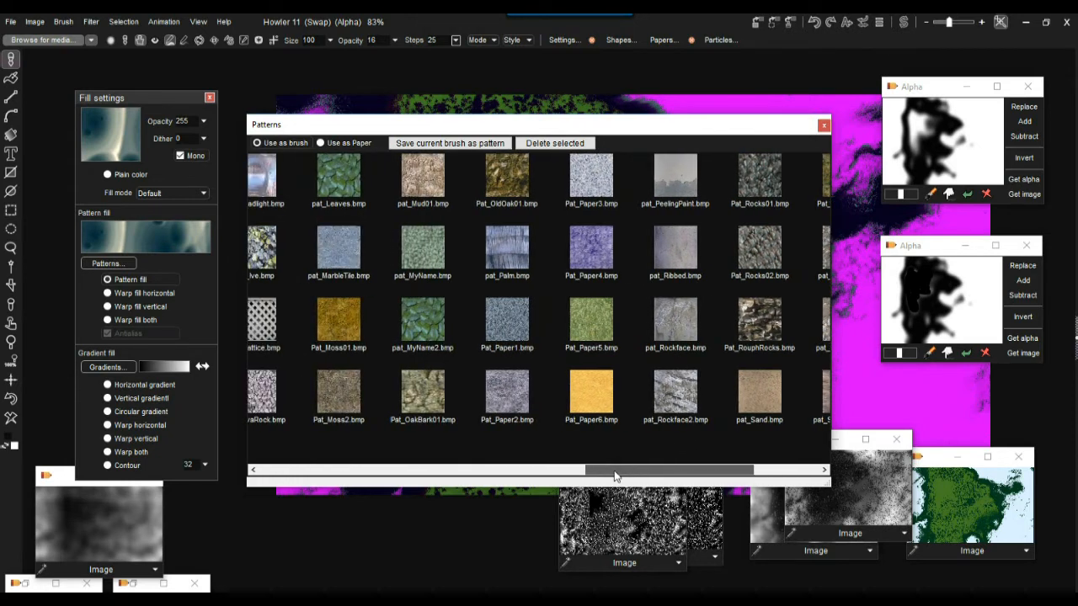
pyautogui.click(430, 247)
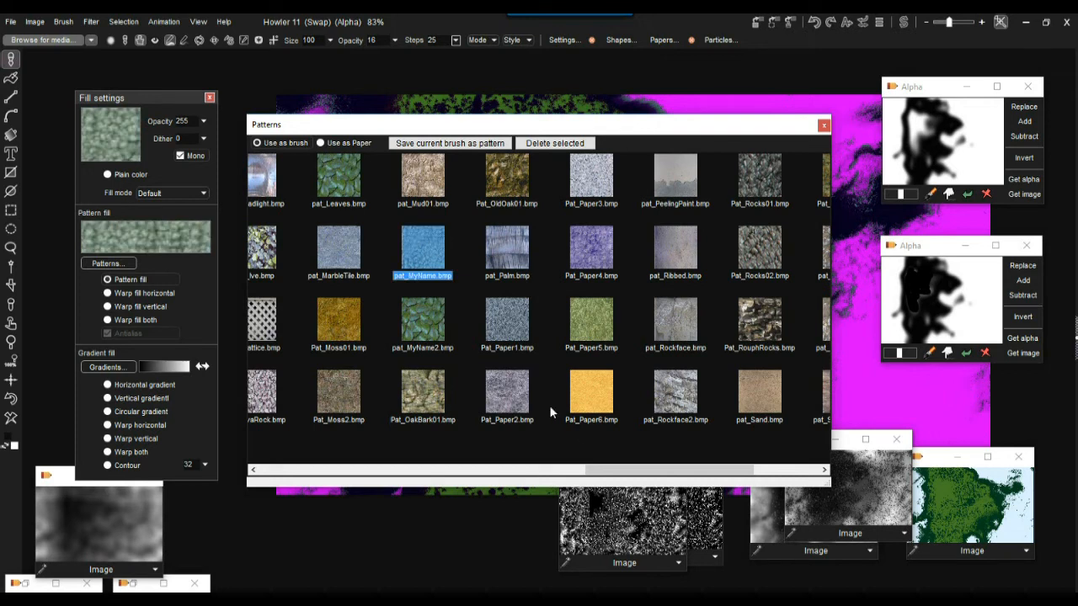
pyautogui.moveTo(613, 476); pyautogui.dragTo(527, 472)
pyautogui.click(459, 176)
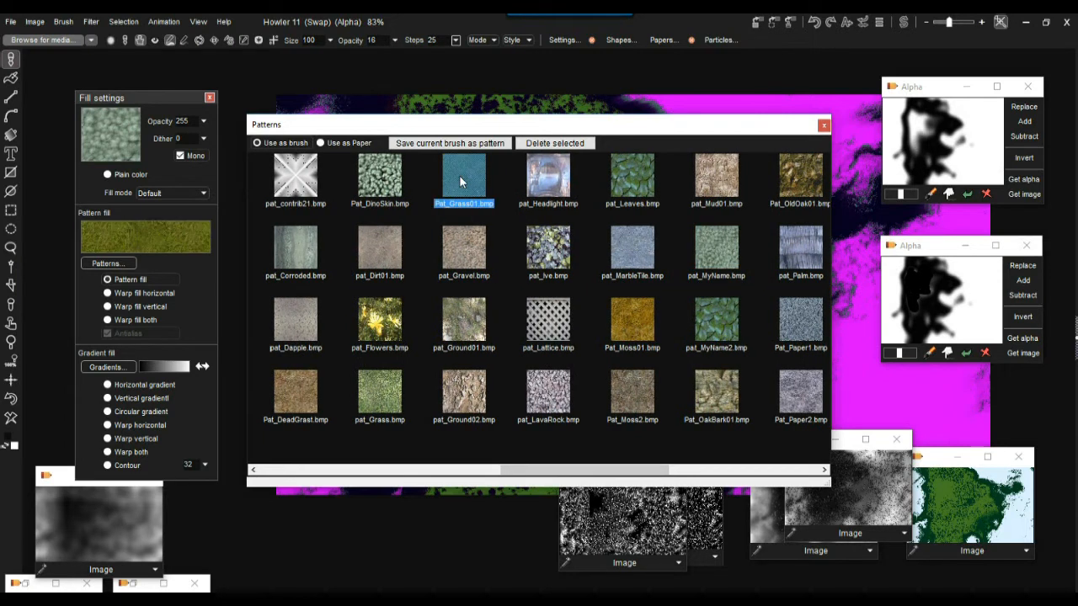
pyautogui.click(151, 241)
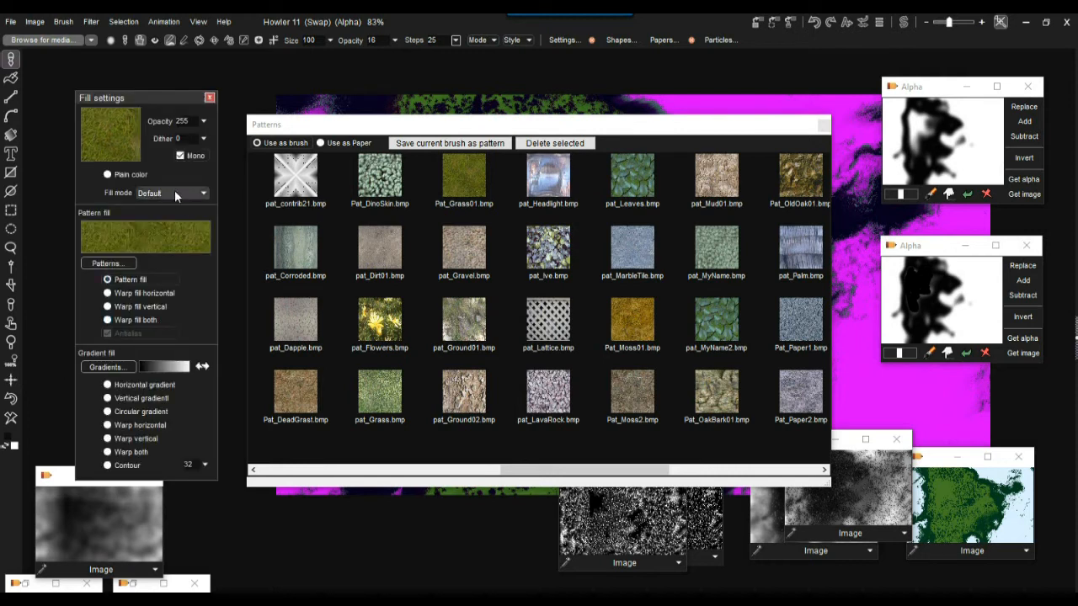
pyautogui.moveTo(288, 125); pyautogui.dragTo(310, 257)
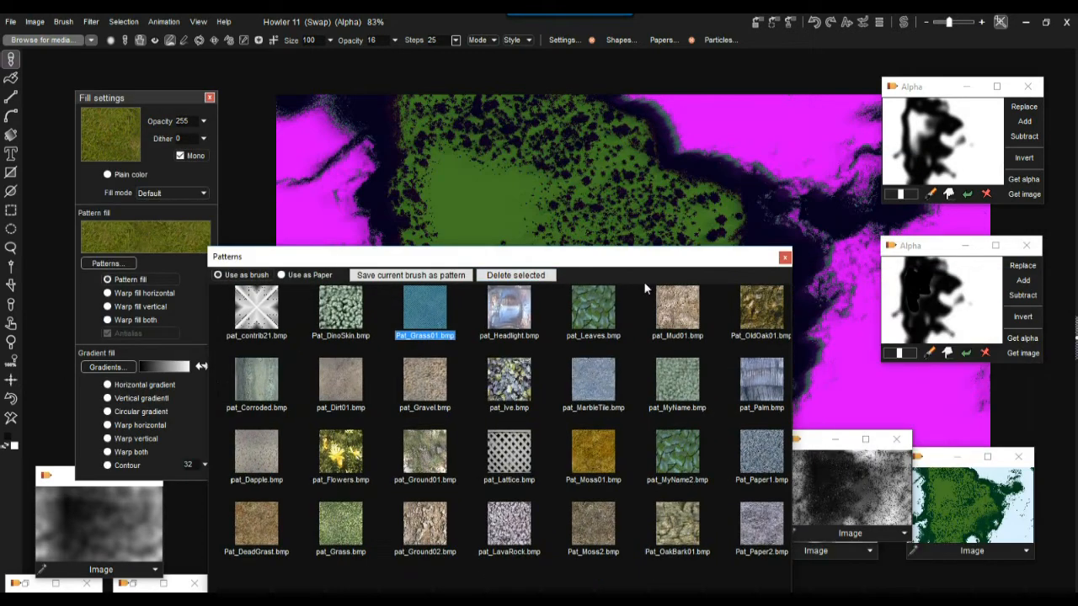
pyautogui.click(782, 255)
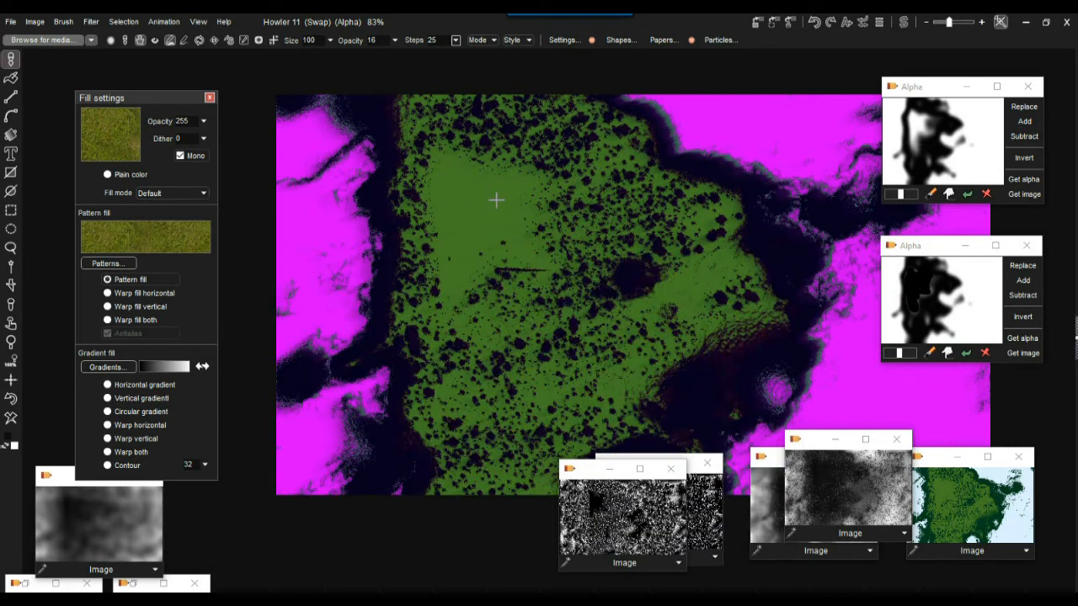
# Fill the selected grassland of the coloured map with the grass pattern in Multiply mode and fade the fill to 202 with Interactive undo
pyautogui.click(195, 193)
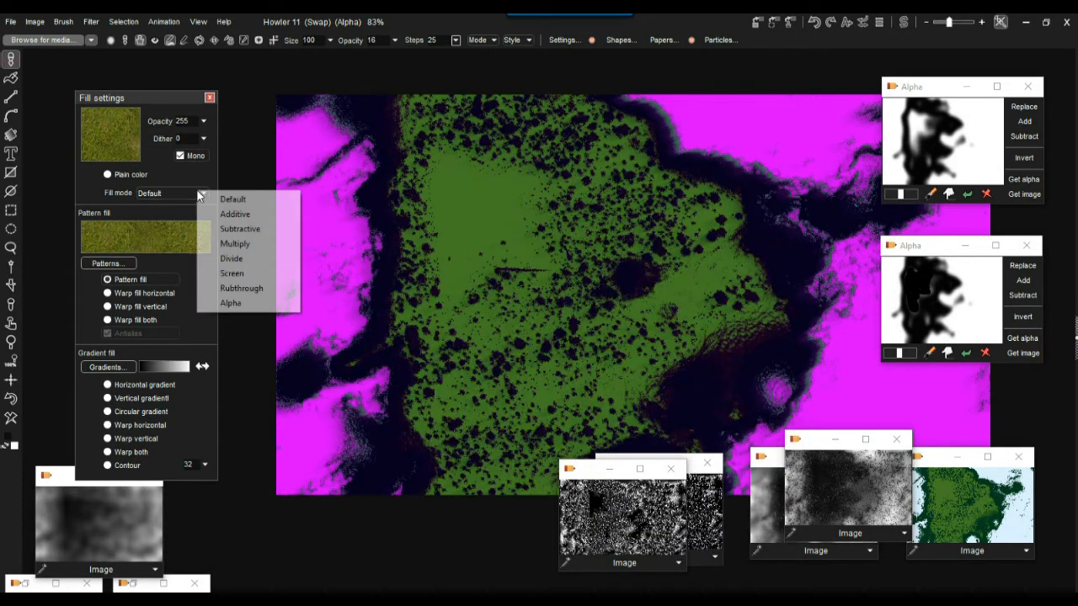
pyautogui.click(234, 245)
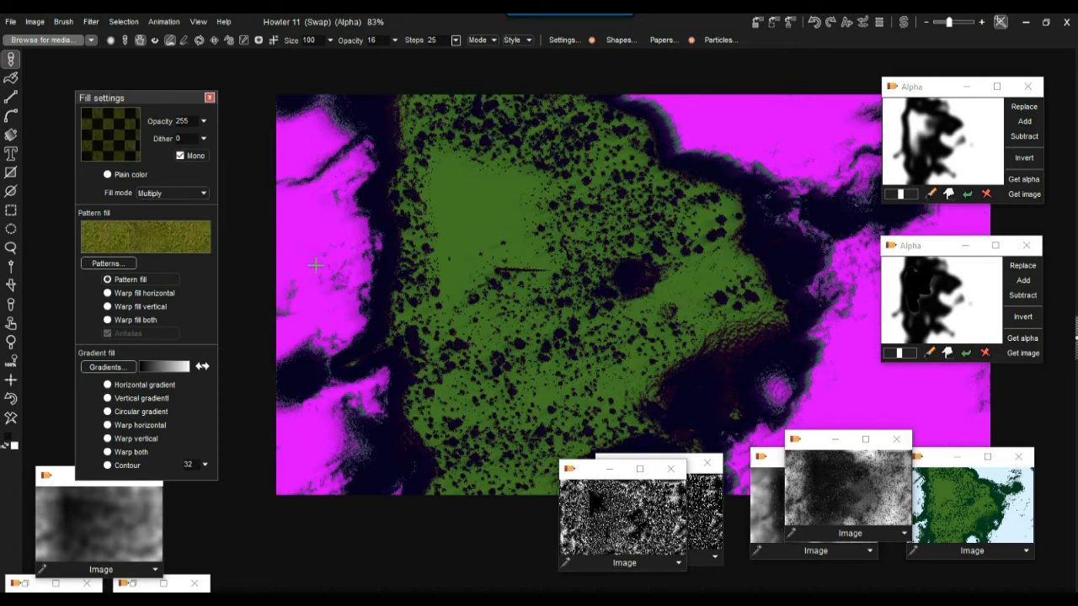
pyautogui.click(35, 21)
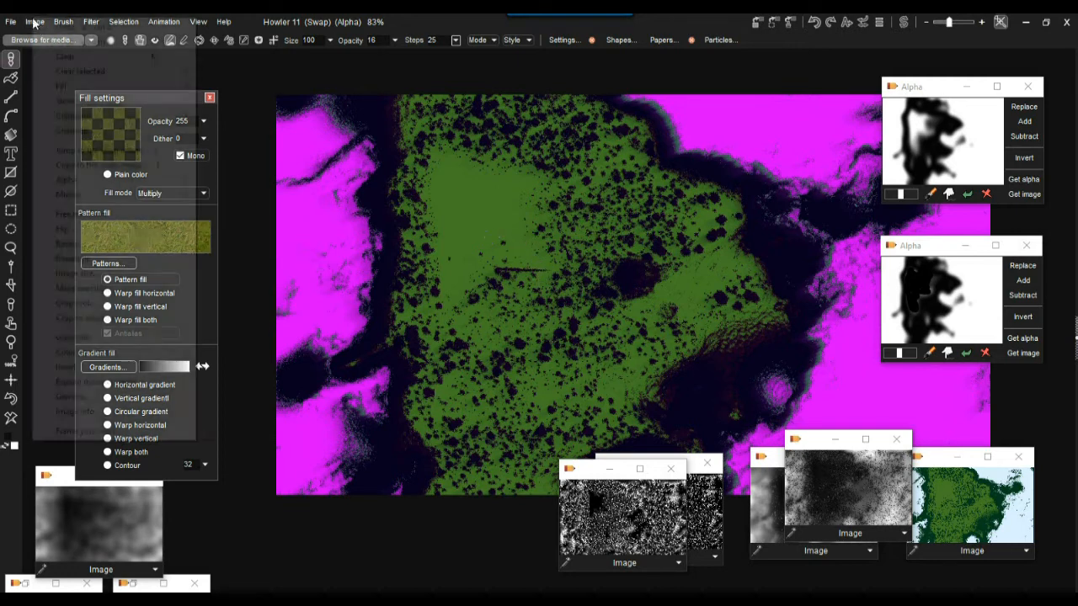
pyautogui.moveTo(74, 87)
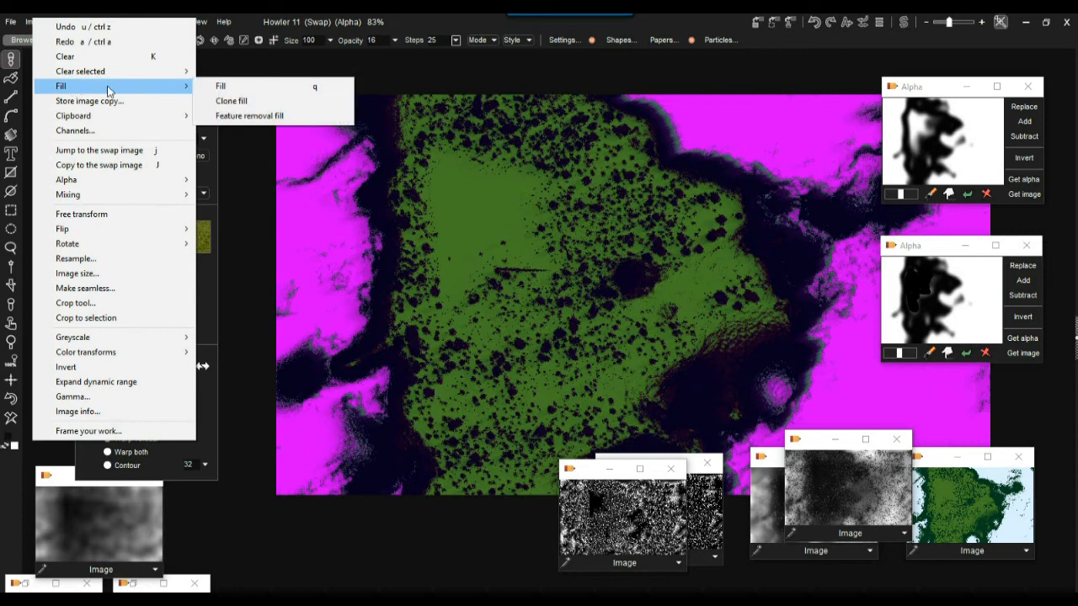
pyautogui.click(280, 90)
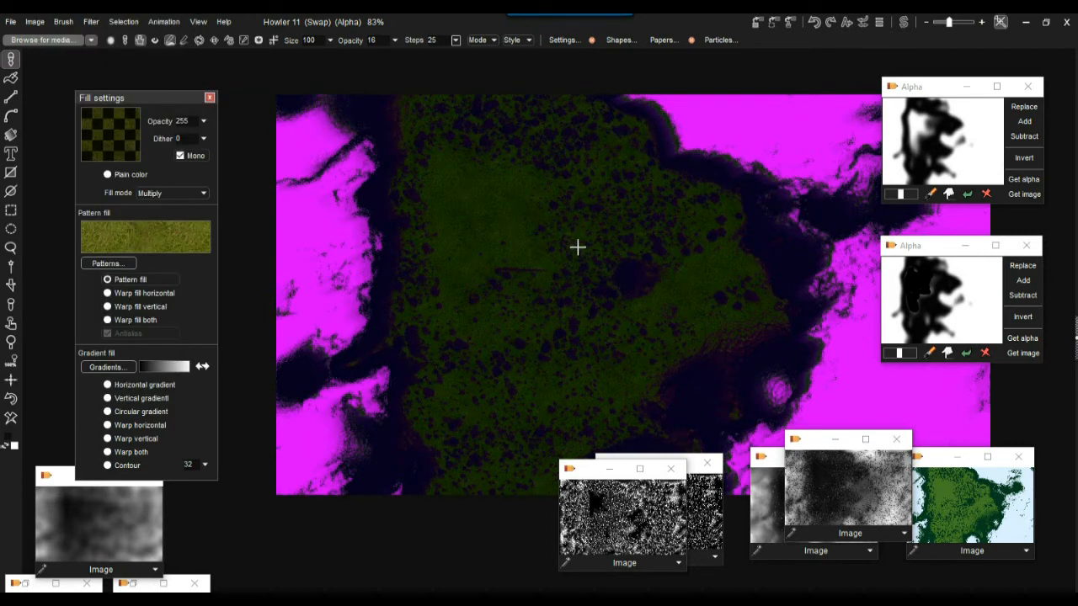
pyautogui.click(863, 28)
pyautogui.moveTo(918, 64); pyautogui.dragTo(890, 75)
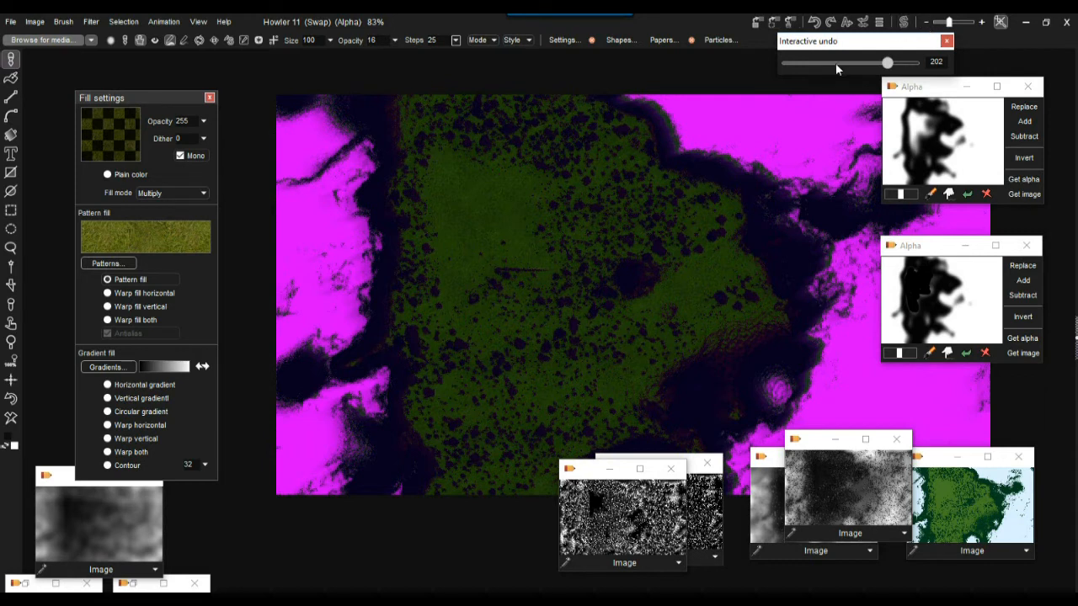
# Fill the same selection on the height map with the grass pattern in Rubthrough mode and fade the fill to 6 with Interactive undo
pyautogui.click(905, 22)
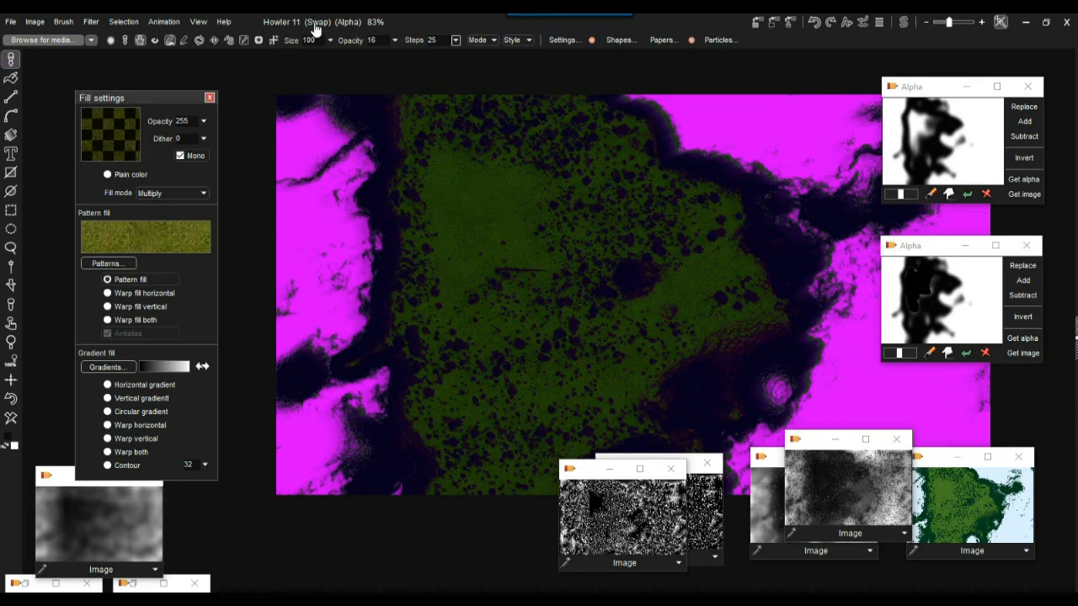
pyautogui.click(903, 23)
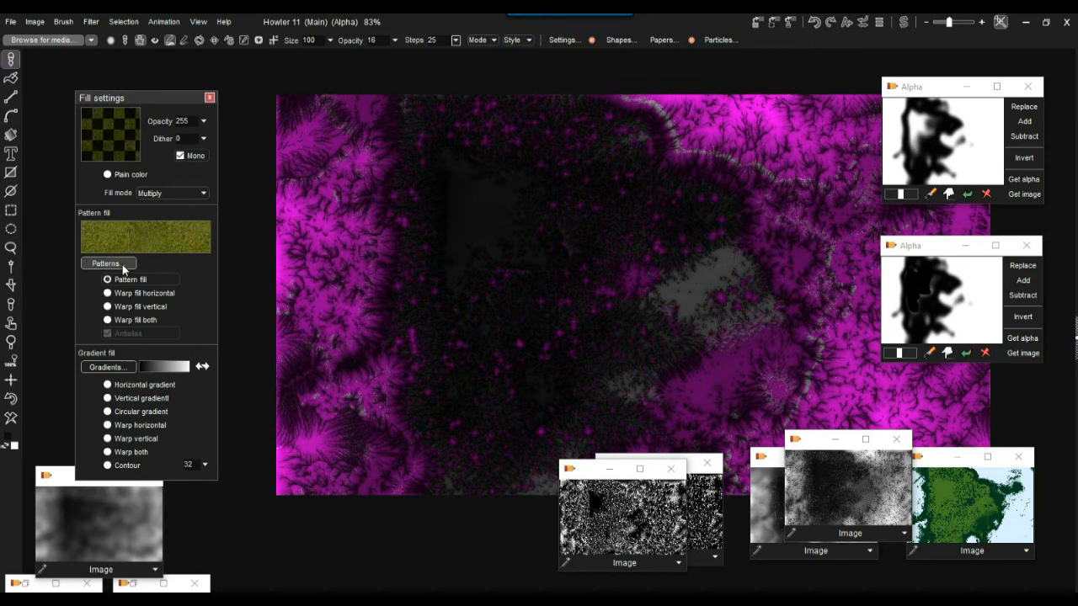
pyautogui.click(182, 196)
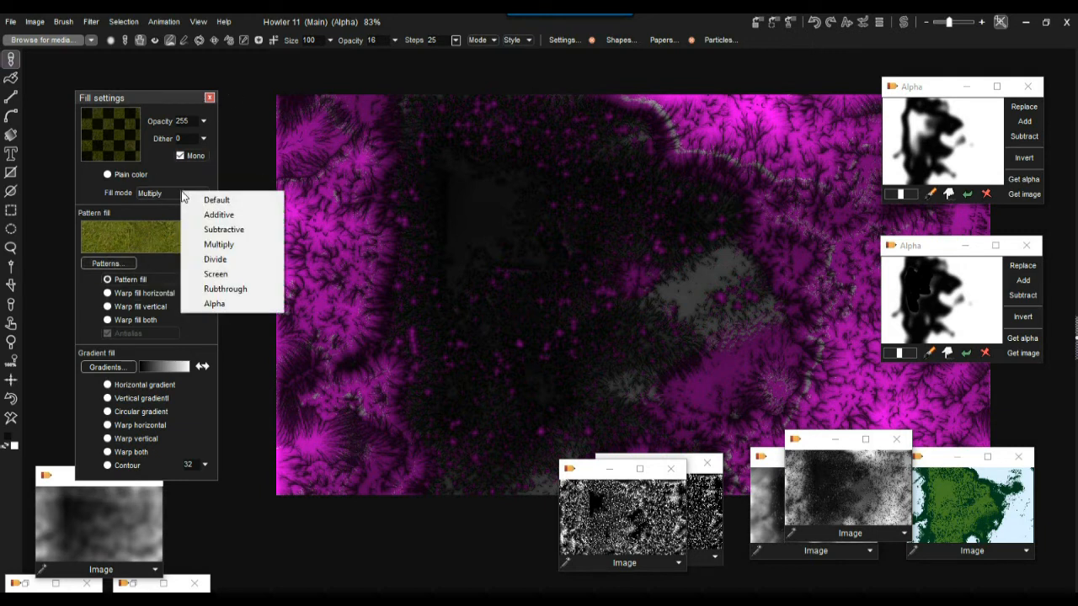
pyautogui.click(229, 276)
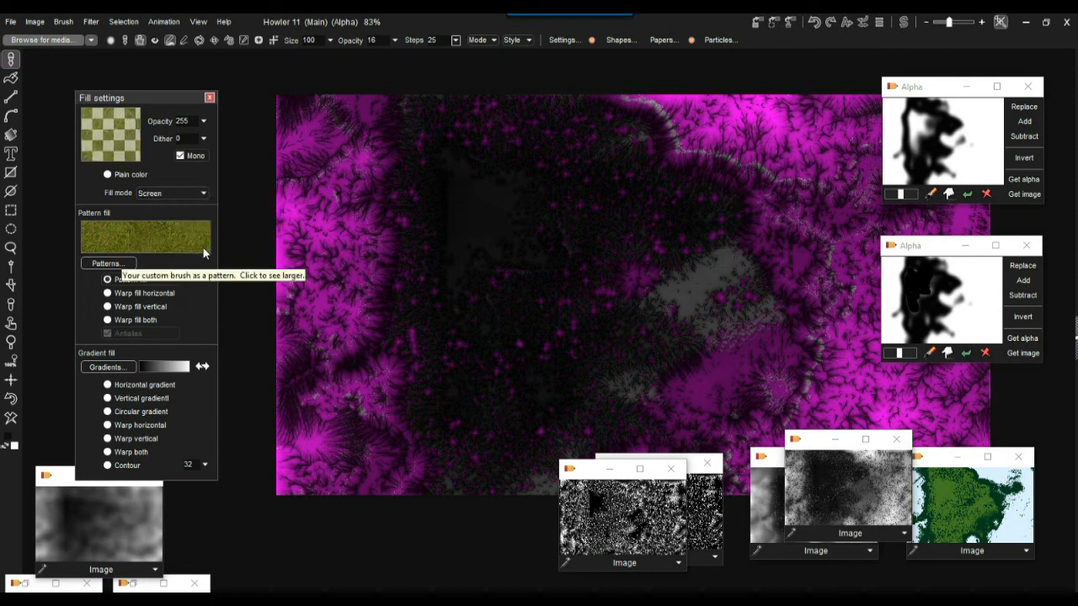
pyautogui.click(191, 193)
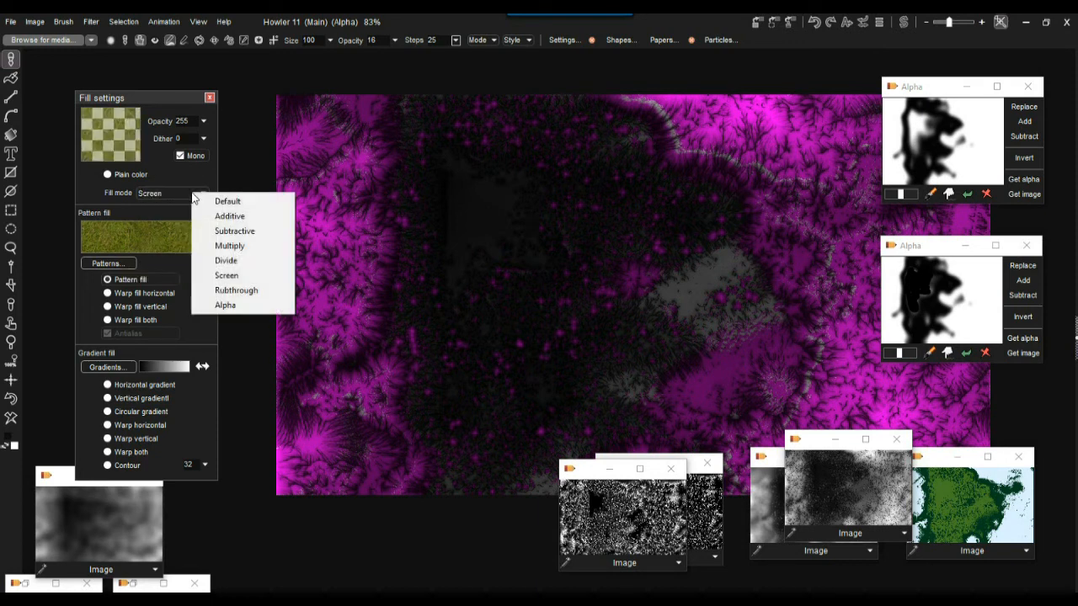
pyautogui.click(238, 289)
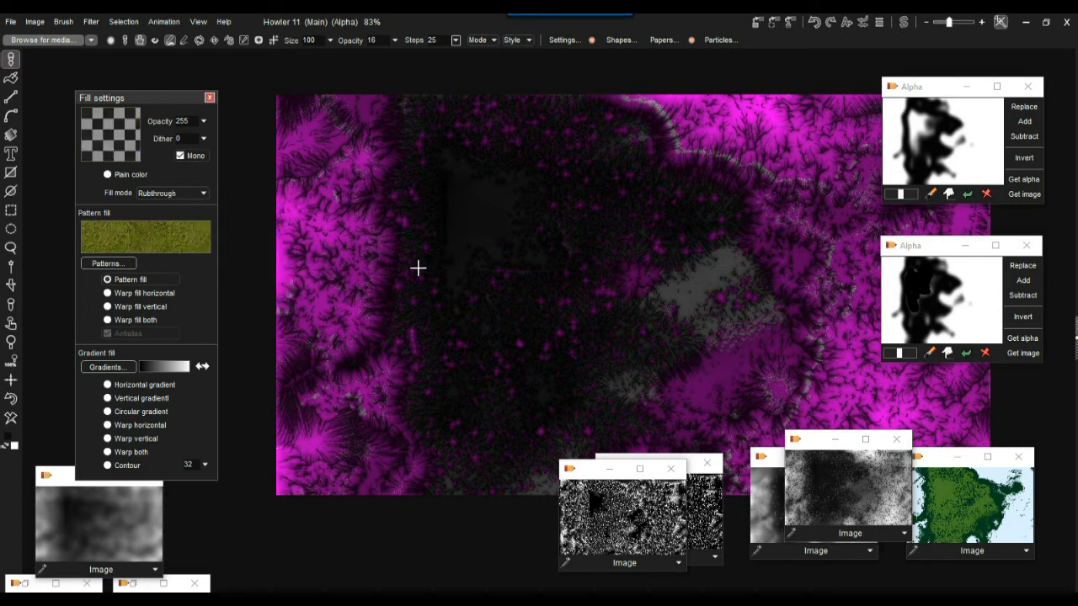
pyautogui.click(422, 229)
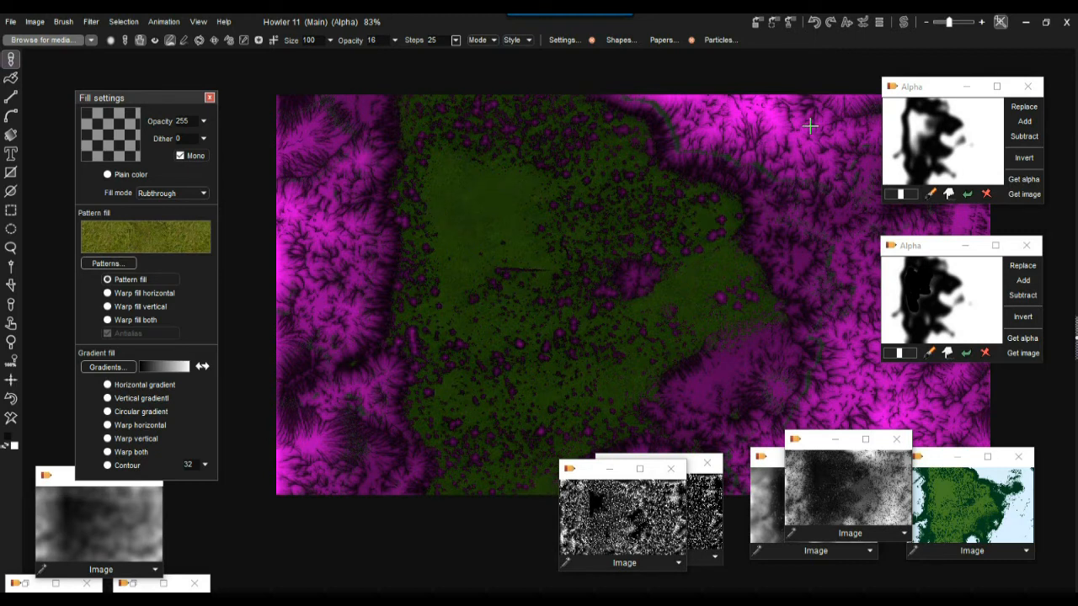
pyautogui.click(863, 25)
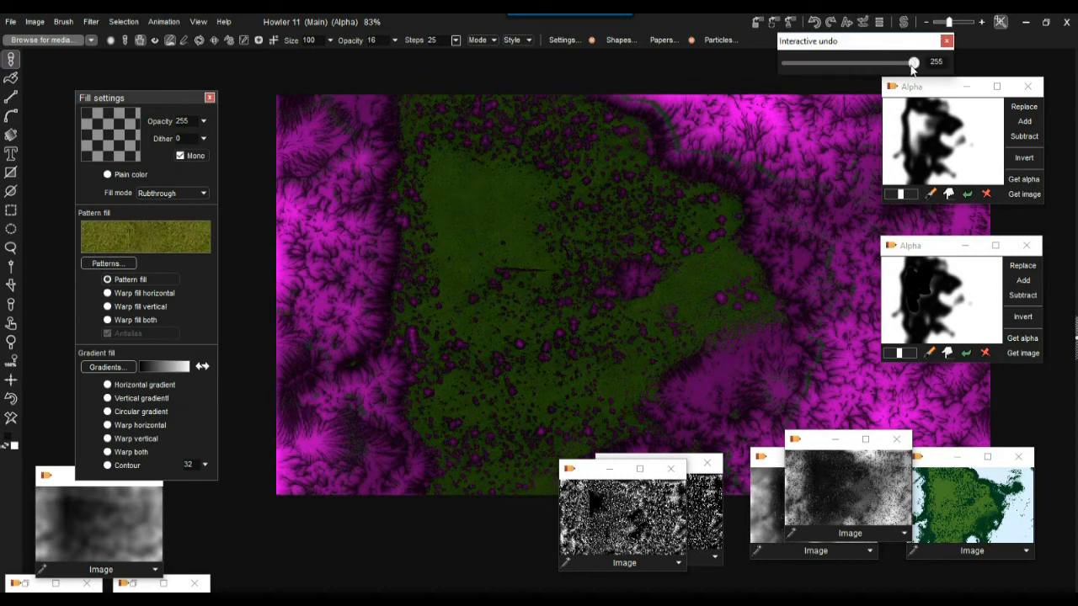
pyautogui.moveTo(915, 62); pyautogui.dragTo(792, 67)
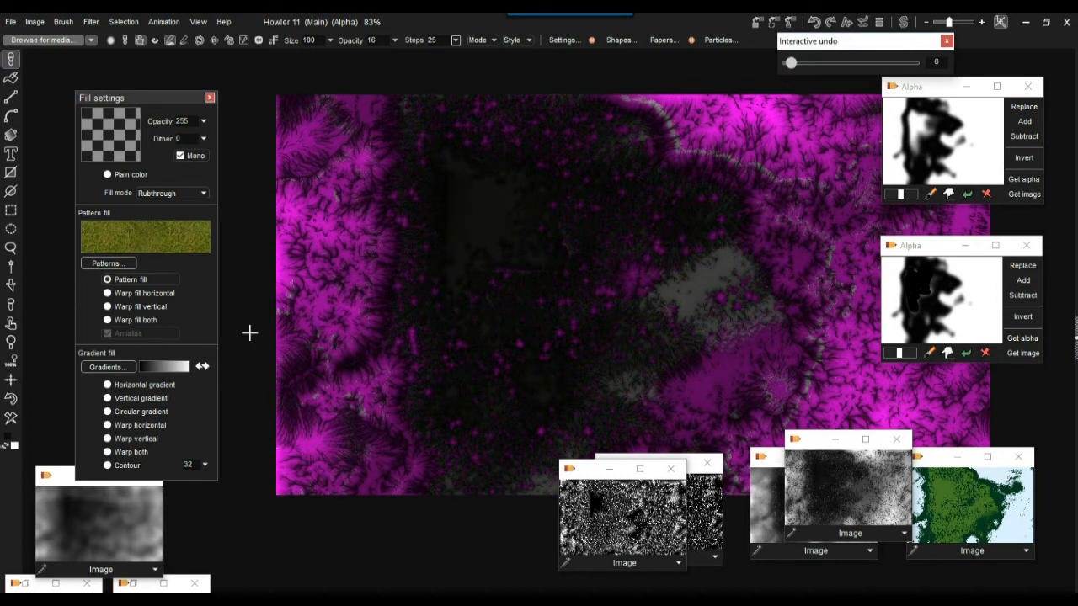
# Fill the height map selection again in Screen mode and fade that fill to 10 with Interactive undo
pyautogui.click(172, 193)
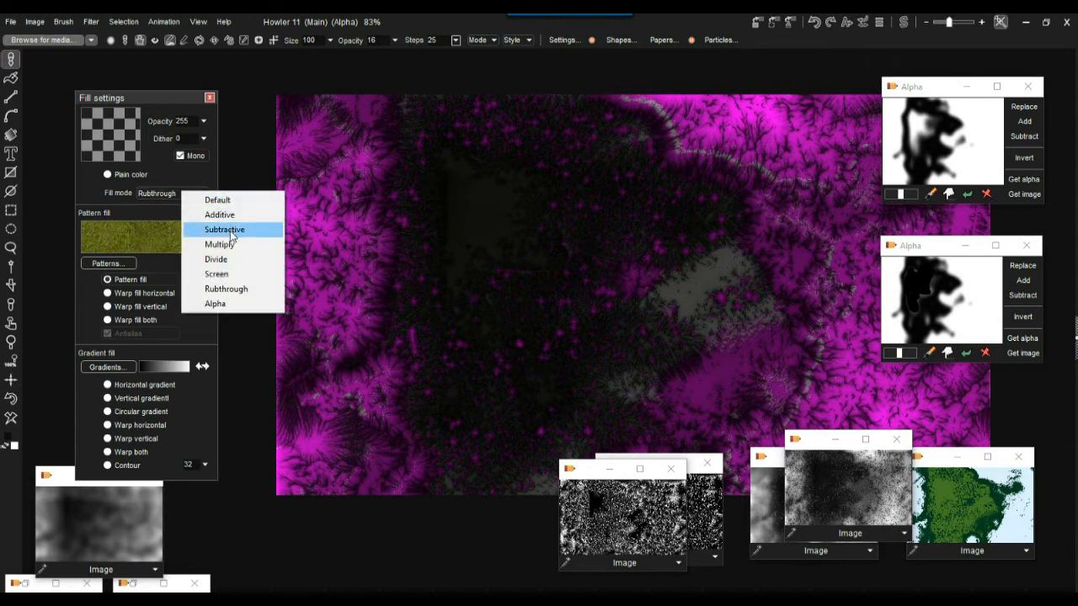
pyautogui.click(217, 273)
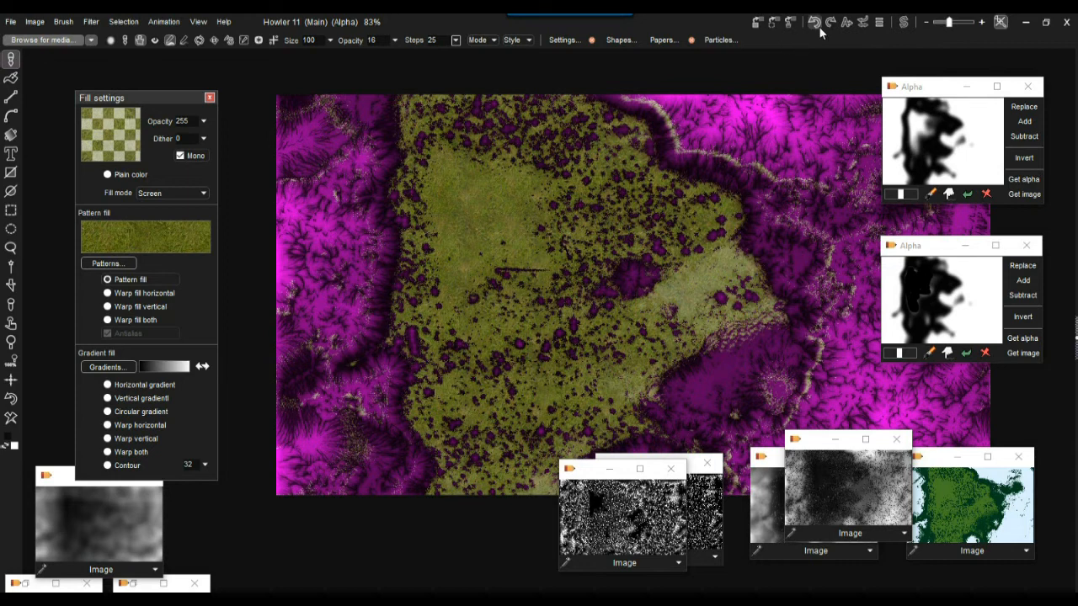
pyautogui.click(864, 22)
pyautogui.moveTo(907, 66); pyautogui.dragTo(793, 66)
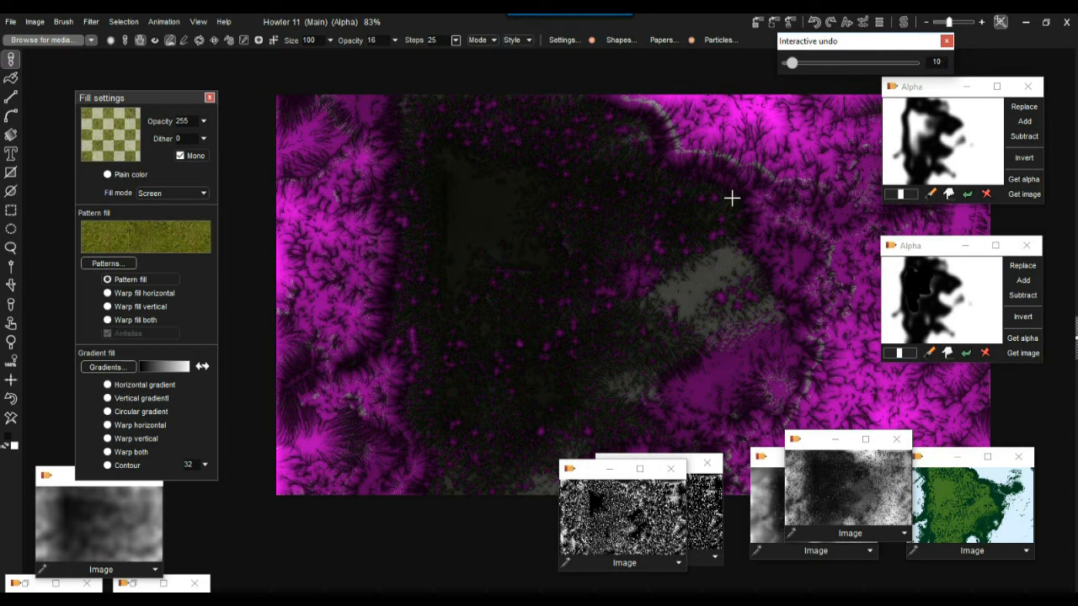
pyautogui.click(428, 23)
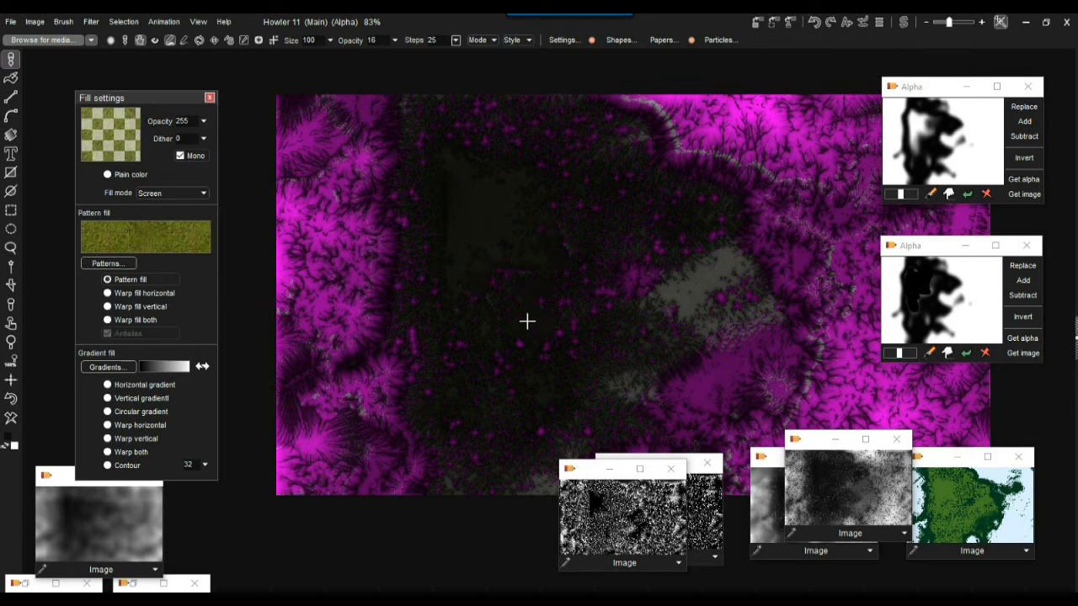
# Deselect the grassland and store a copy of the height map, placing it by the earlier stored height maps
pyautogui.click(125, 24)
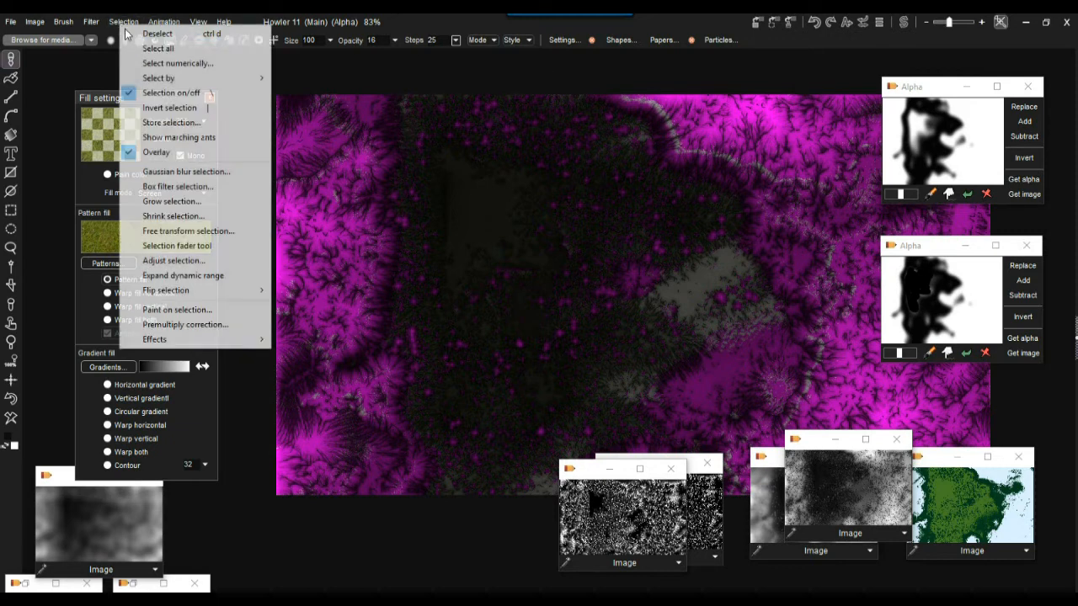
pyautogui.click(157, 34)
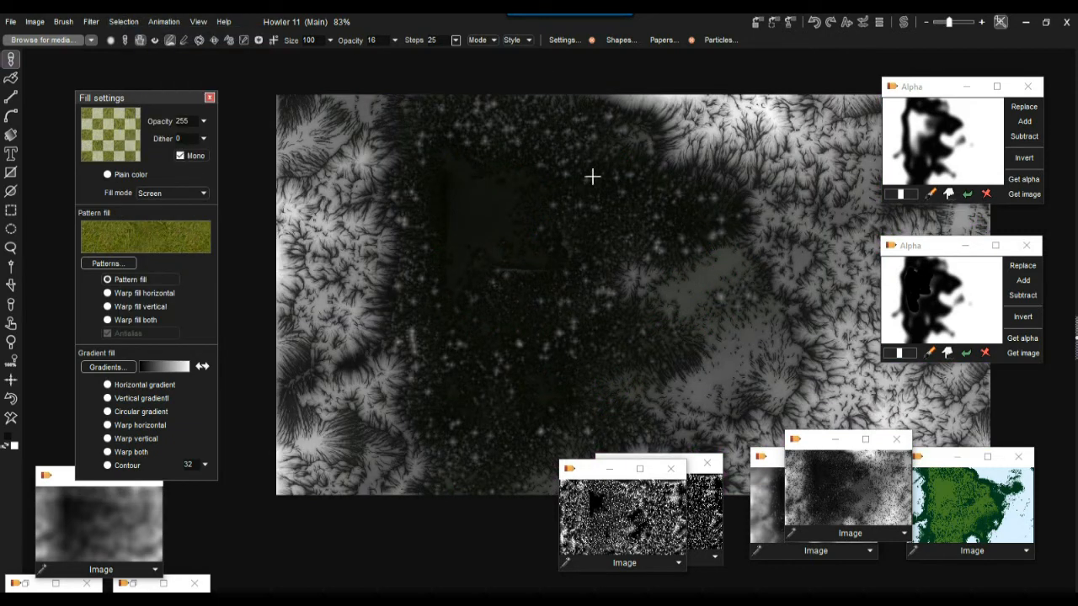
pyautogui.click(759, 27)
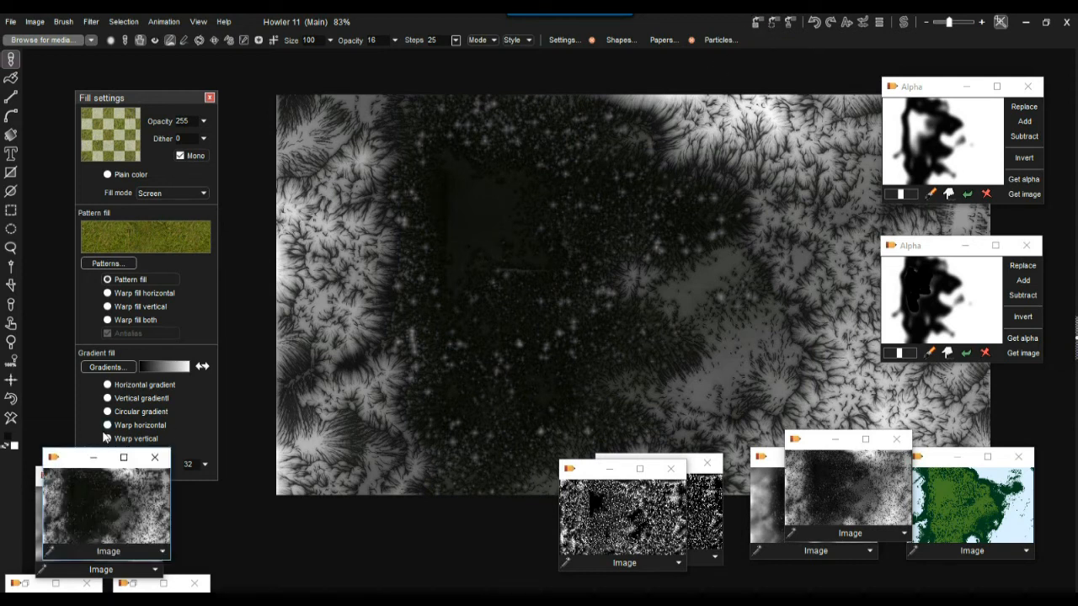
pyautogui.moveTo(60, 462); pyautogui.dragTo(843, 419)
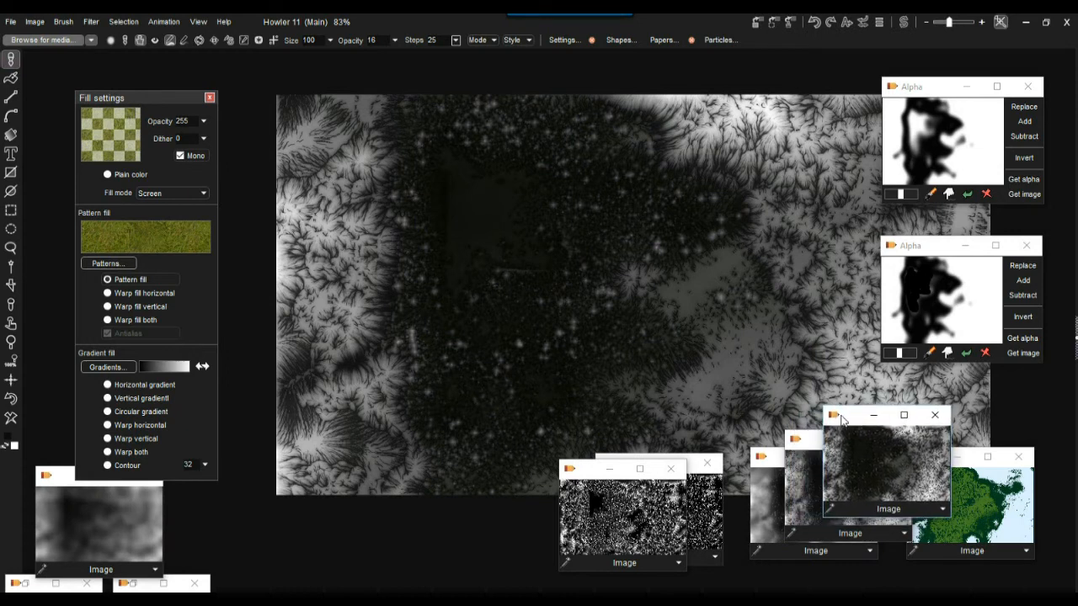
# Switch to the coloured map, store a copy of it, and arrange it next to the newest stored height map
pyautogui.click(905, 24)
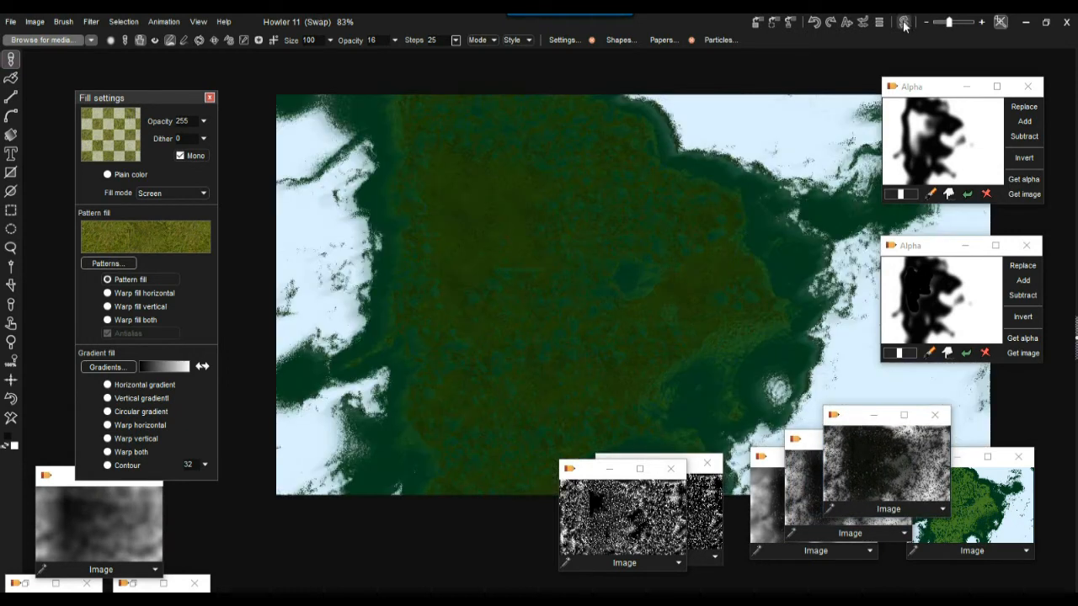
pyautogui.click(760, 23)
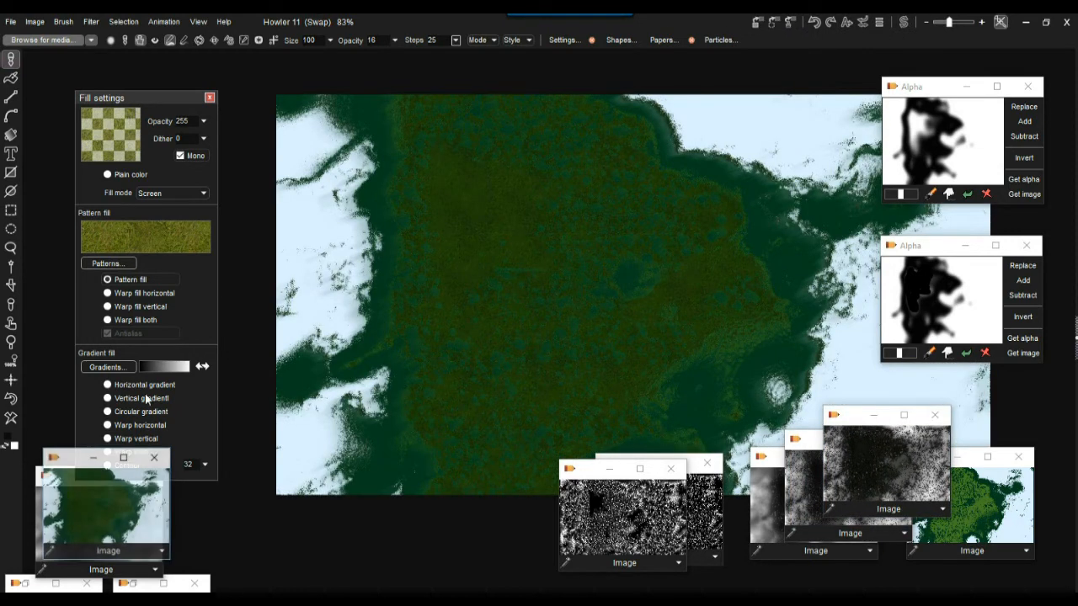
pyautogui.moveTo(61, 462); pyautogui.dragTo(958, 431)
pyautogui.moveTo(855, 419); pyautogui.dragTo(838, 433)
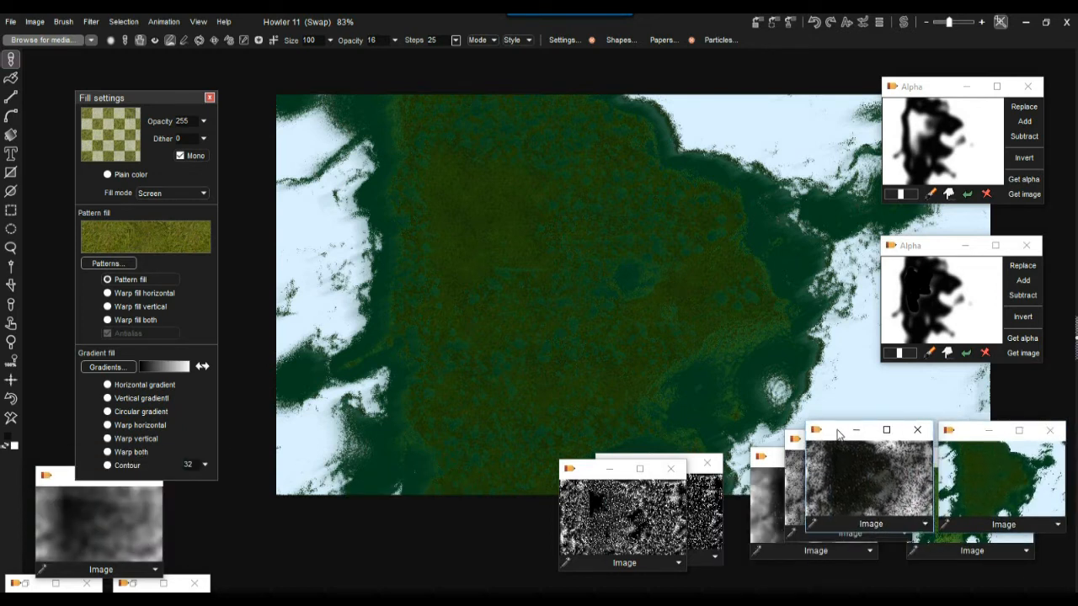
# Minimise the older stored greyscale maps, moving the newest stored height map clear of them
pyautogui.click(964, 437)
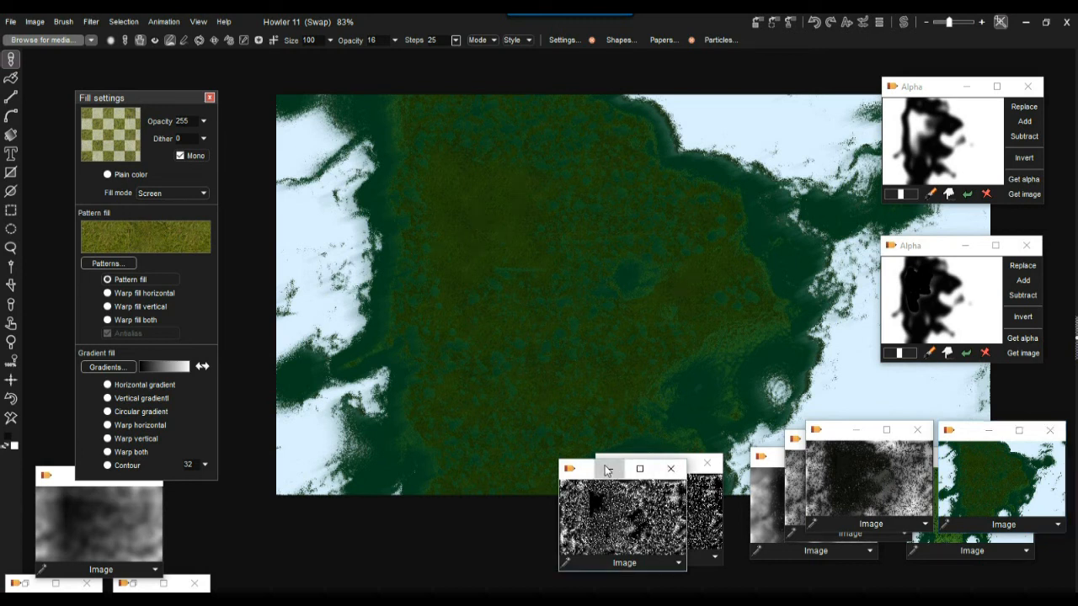
pyautogui.click(610, 470)
pyautogui.click(645, 464)
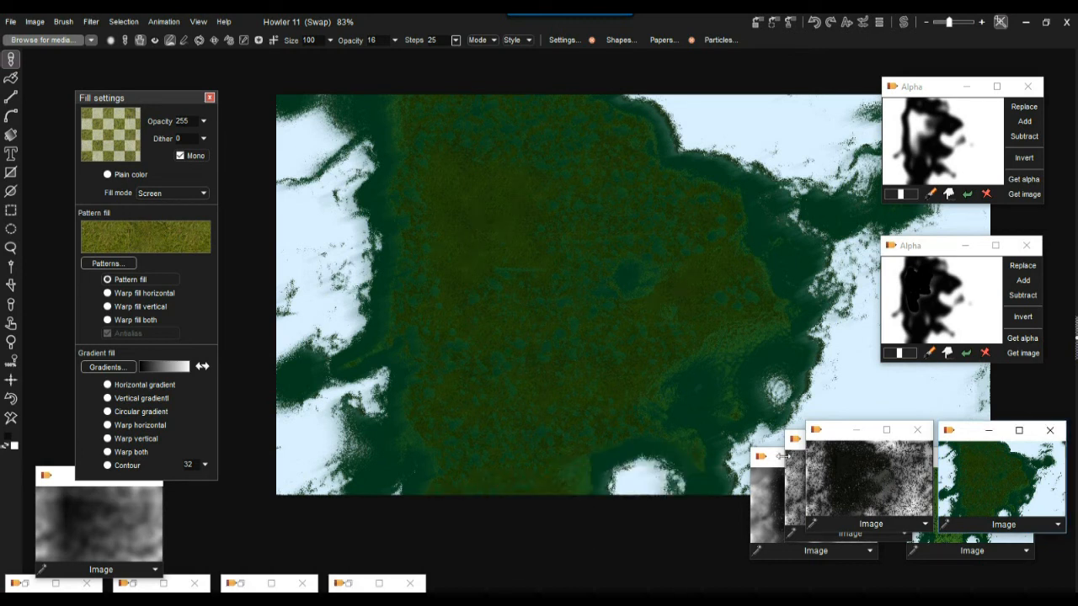
pyautogui.moveTo(842, 432); pyautogui.dragTo(597, 480)
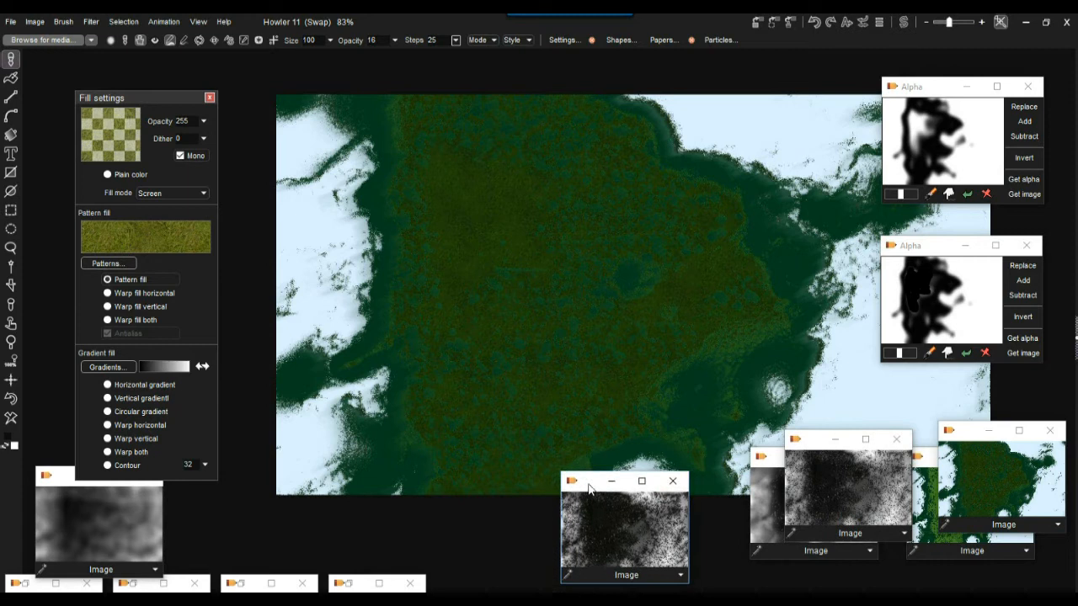
pyautogui.click(835, 440)
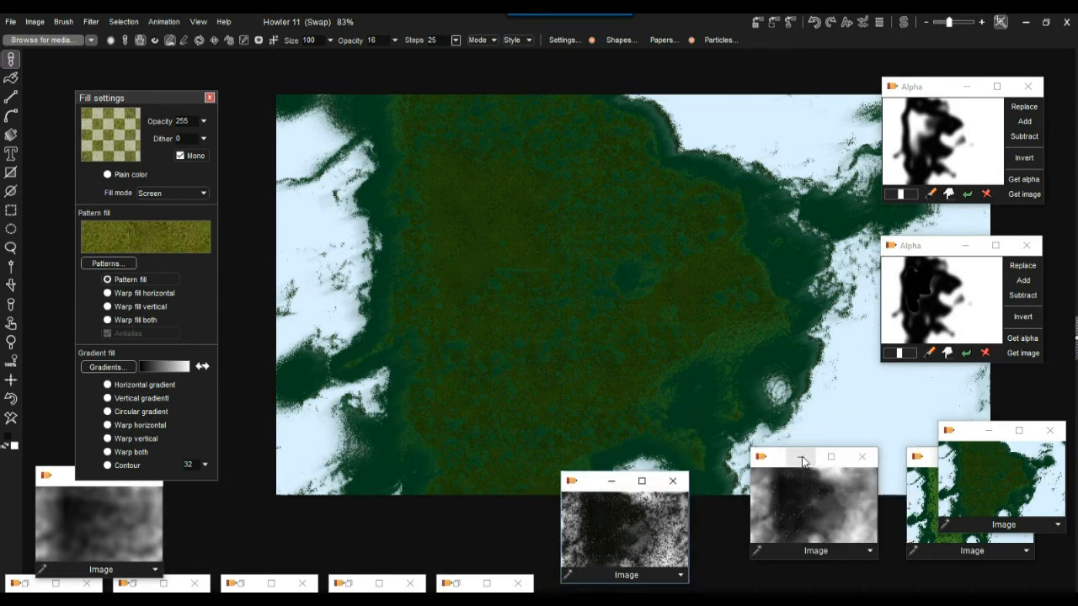
pyautogui.click(802, 459)
# Minimise the older stored coloured map and arrange the newest height map and coloured map copies side by side
pyautogui.moveTo(967, 436); pyautogui.dragTo(783, 474)
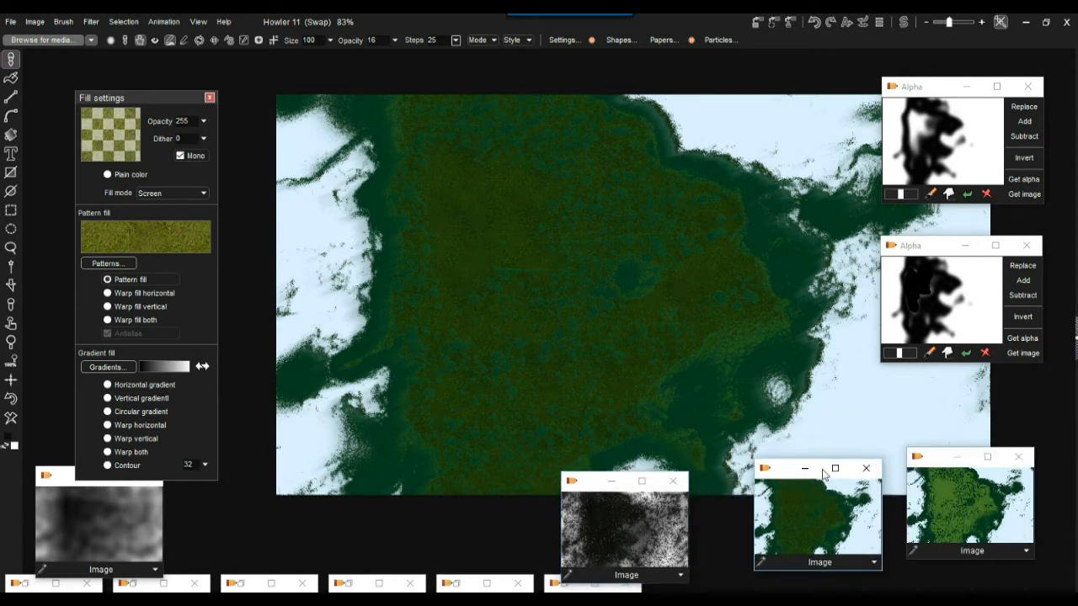
pyautogui.click(963, 462)
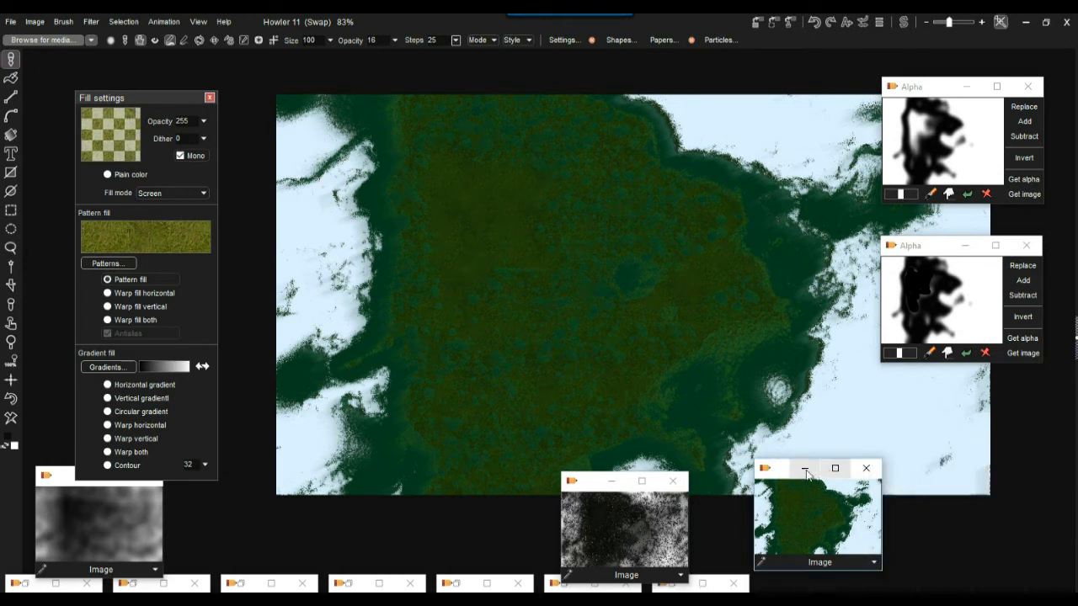
pyautogui.moveTo(793, 473); pyautogui.dragTo(955, 478)
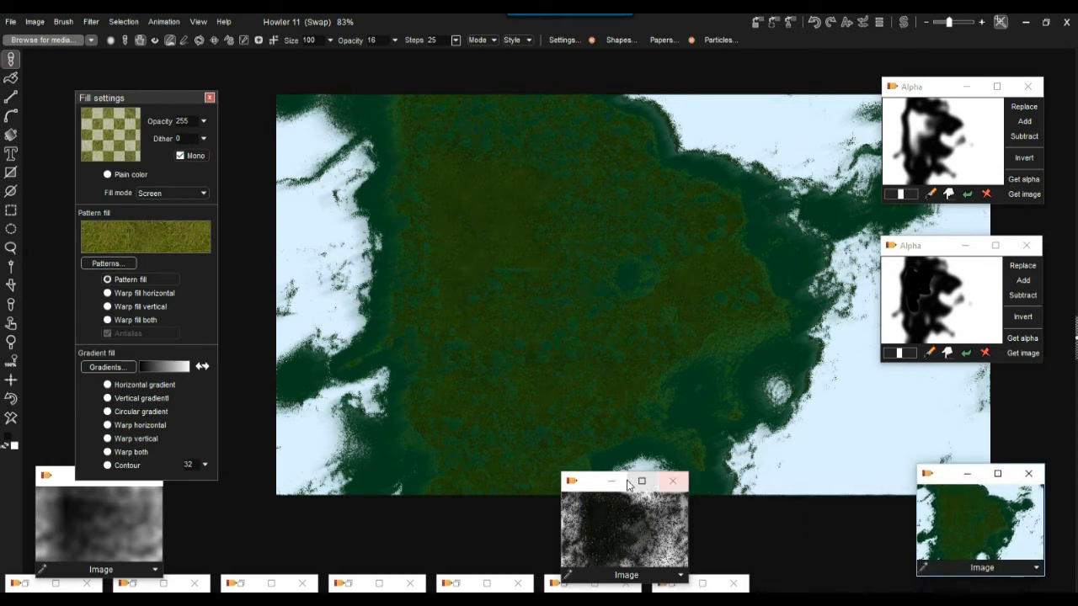
pyautogui.moveTo(593, 486); pyautogui.dragTo(801, 478)
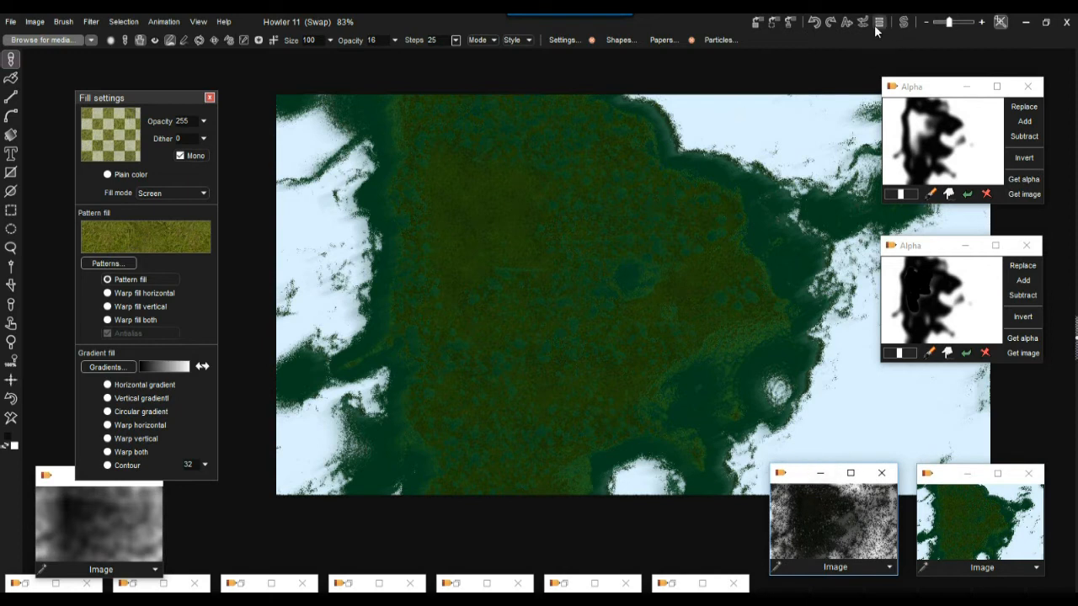
# Apply Soft contrast improvement to the coloured map with exposure 183 and level about 41
pyautogui.scroll(5, 360, 208)
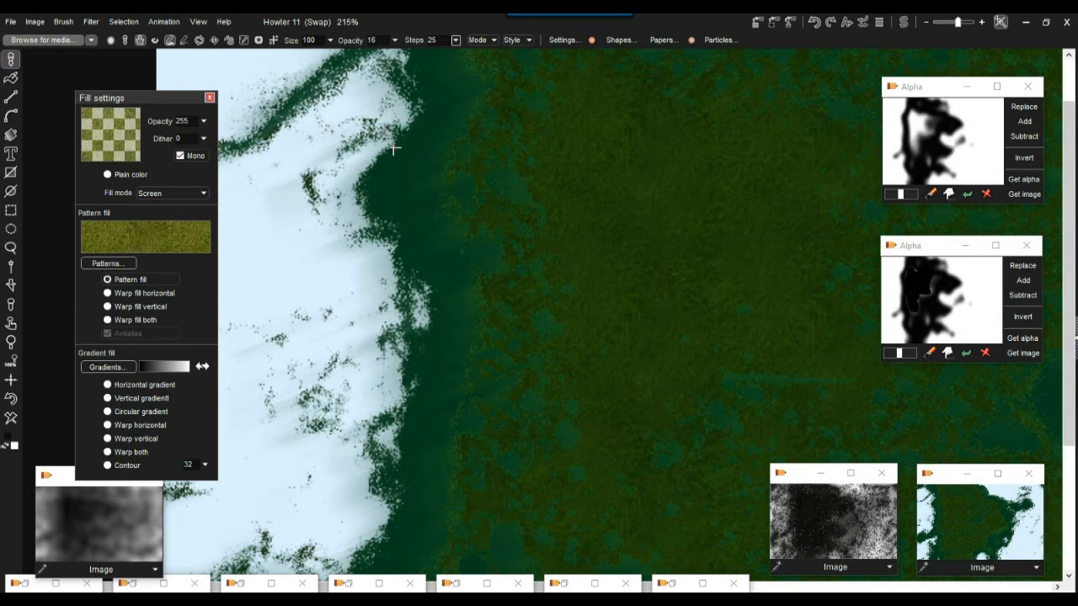
pyautogui.click(91, 21)
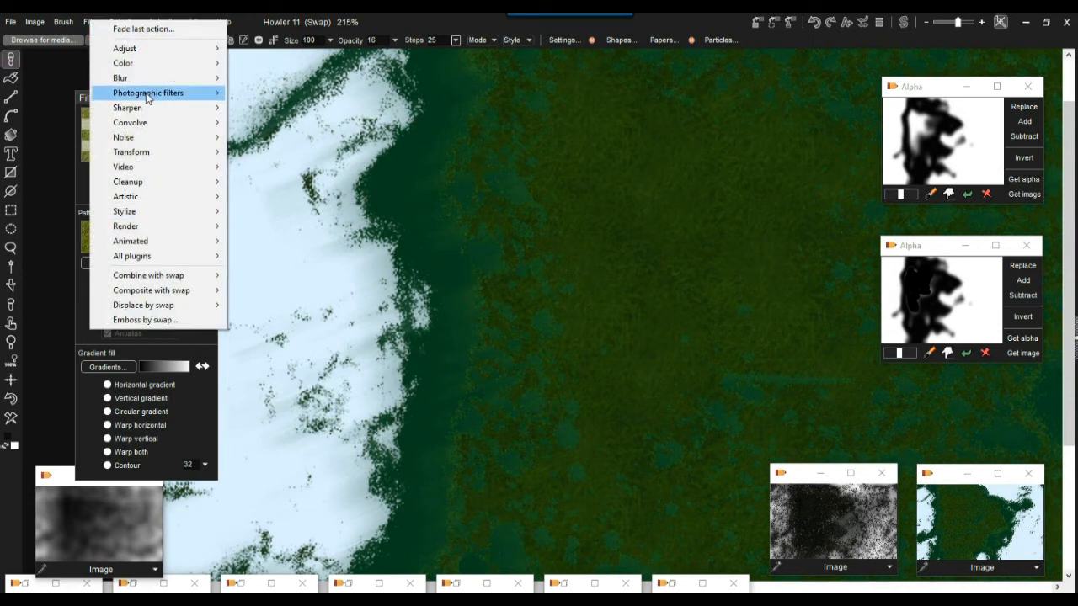
pyautogui.moveTo(151, 92)
pyautogui.click(258, 94)
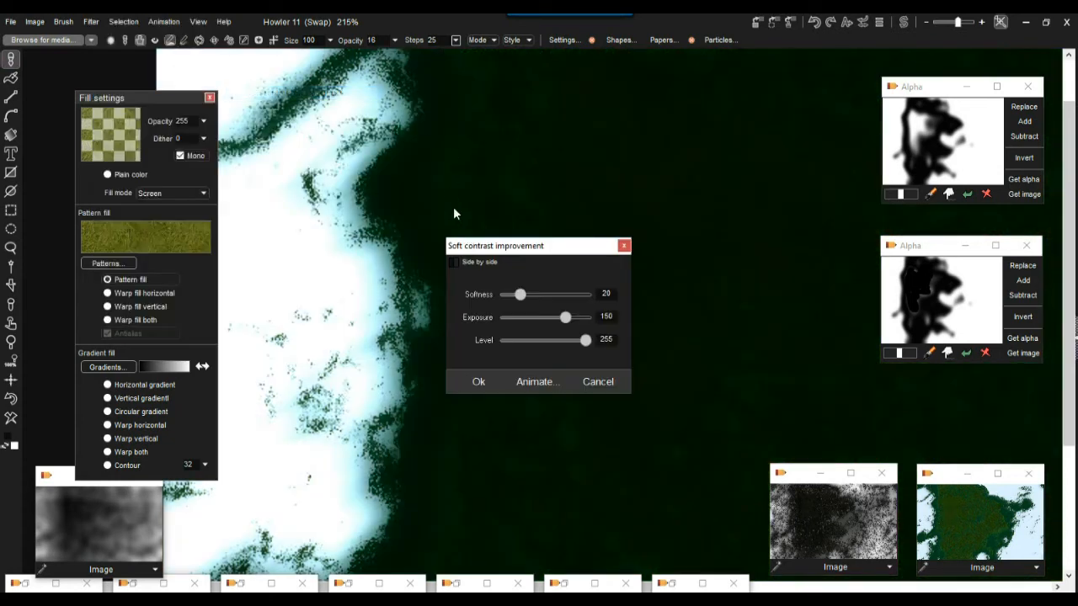
pyautogui.moveTo(558, 321); pyautogui.dragTo(514, 345)
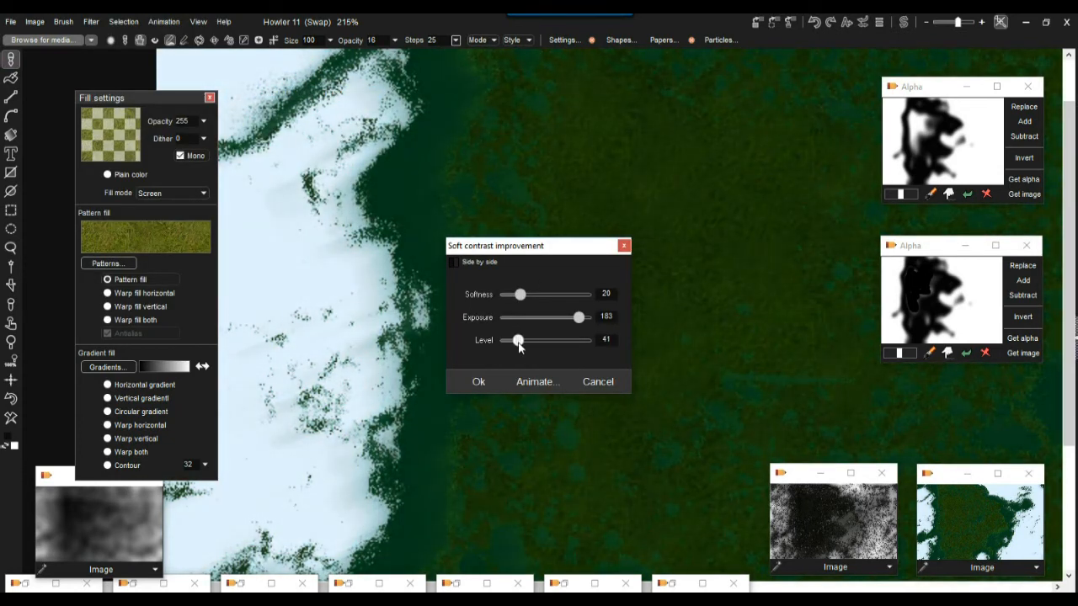
pyautogui.click(478, 381)
# Apply the Light diffusion filter to the coloured map using Dark diffusion and Precise precision, adjusting its strength
pyautogui.click(91, 22)
pyautogui.moveTo(164, 98)
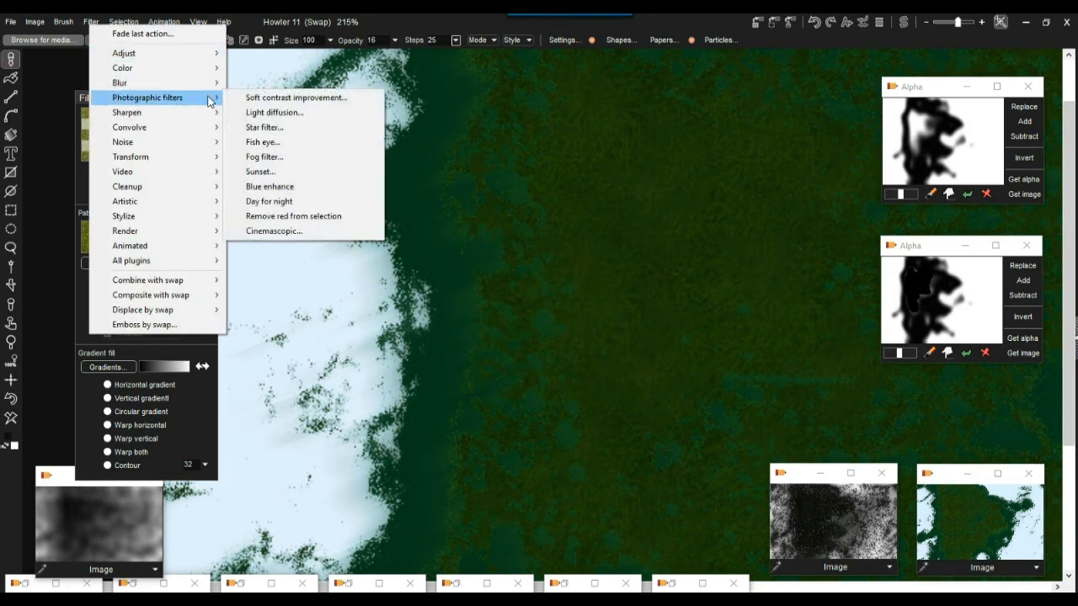
pyautogui.click(278, 114)
pyautogui.click(552, 326)
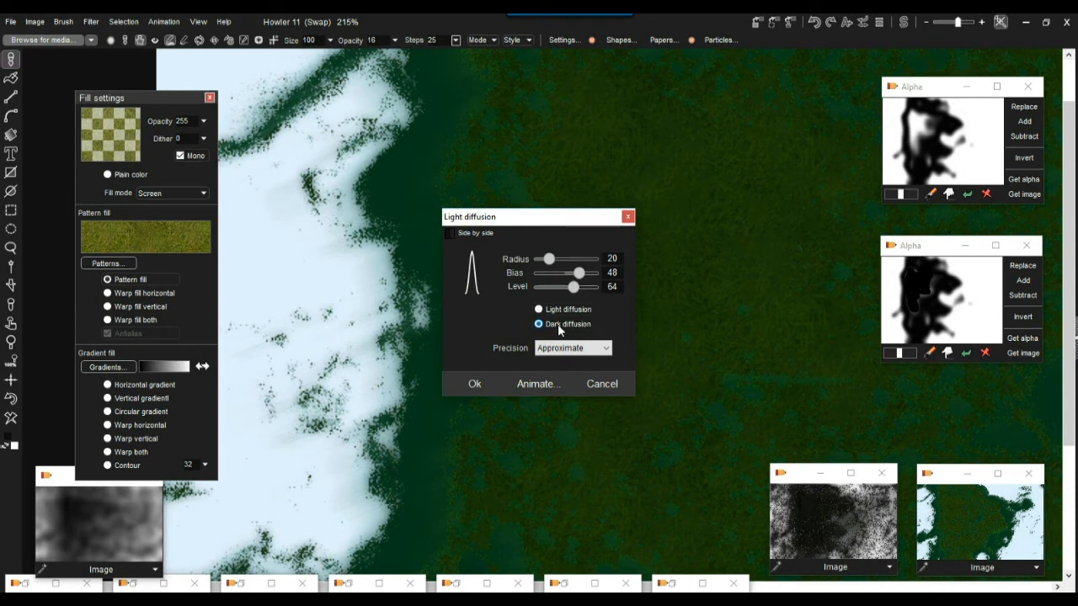
pyautogui.click(572, 348)
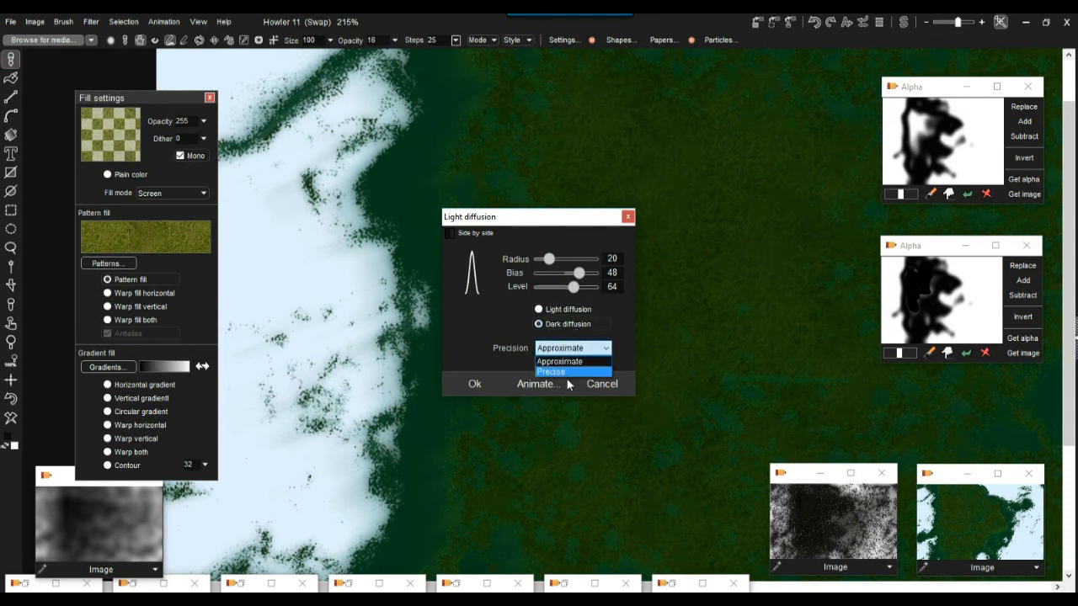
pyautogui.click(557, 373)
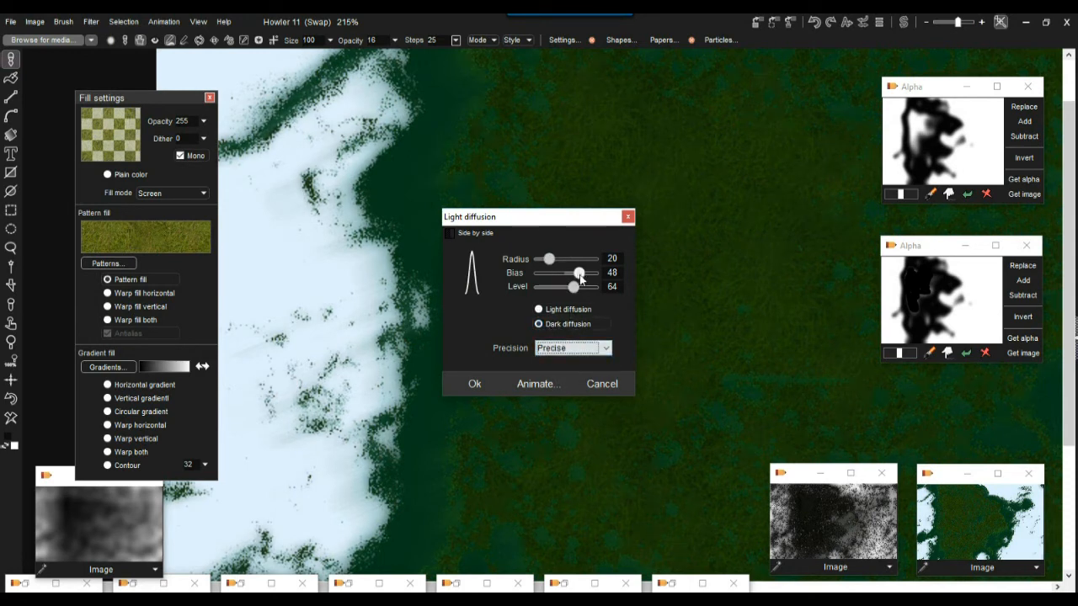
pyautogui.moveTo(547, 261); pyautogui.dragTo(597, 288)
pyautogui.click(475, 384)
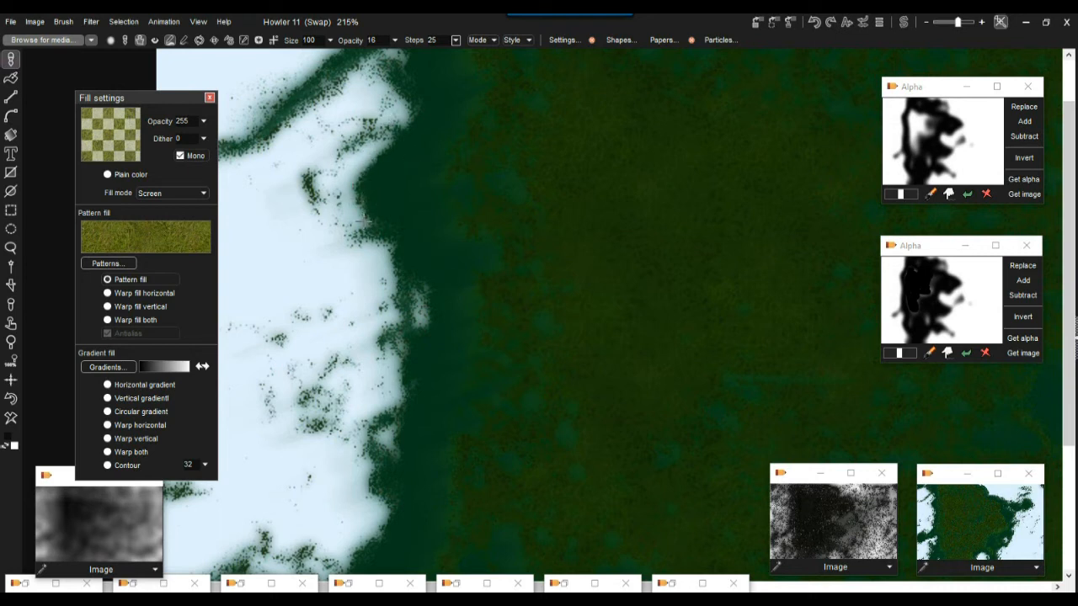
# Store a copy of the filtered coloured map and place it overlapping the previously stored coloured map
pyautogui.moveTo(378, 229); pyautogui.dragTo(763, 169)
pyautogui.scroll(-1, 588, 235)
pyautogui.scroll(-5, 587, 236)
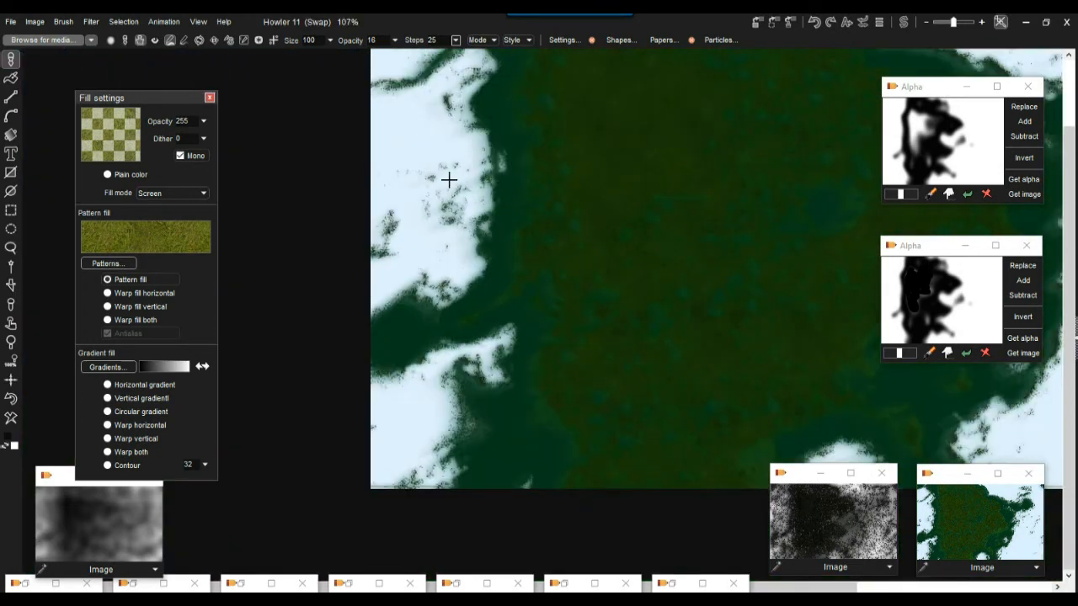
pyautogui.scroll(-4, 557, 234)
pyautogui.scroll(2, 557, 235)
pyautogui.moveTo(711, 131); pyautogui.dragTo(496, 173)
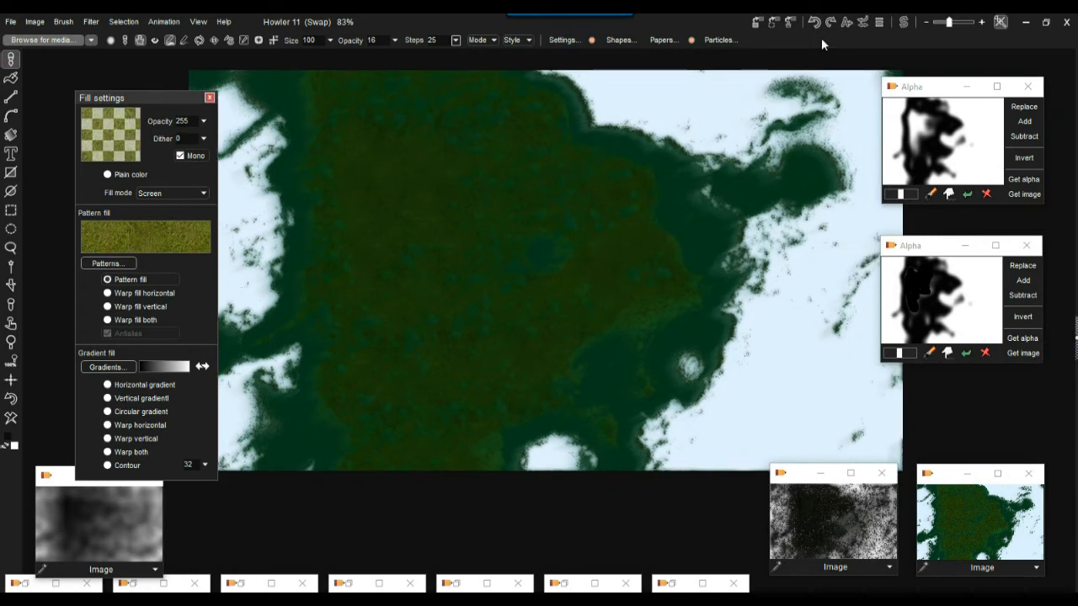
pyautogui.click(757, 24)
pyautogui.moveTo(76, 463); pyautogui.dragTo(971, 455)
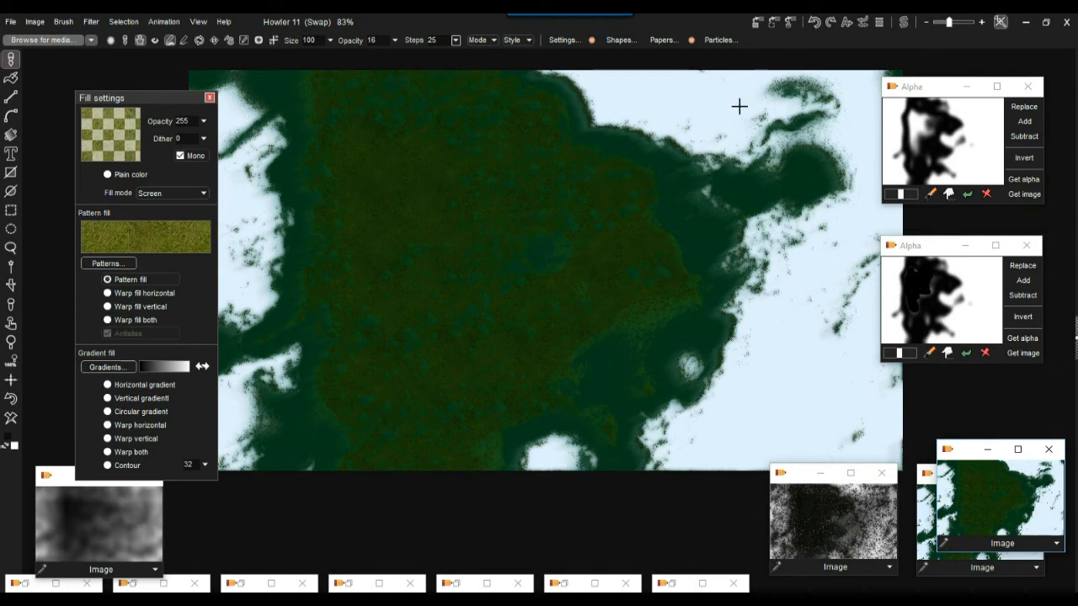
# Switch to the height map, clear any selection, and use the whole map as a custom brush
pyautogui.click(904, 24)
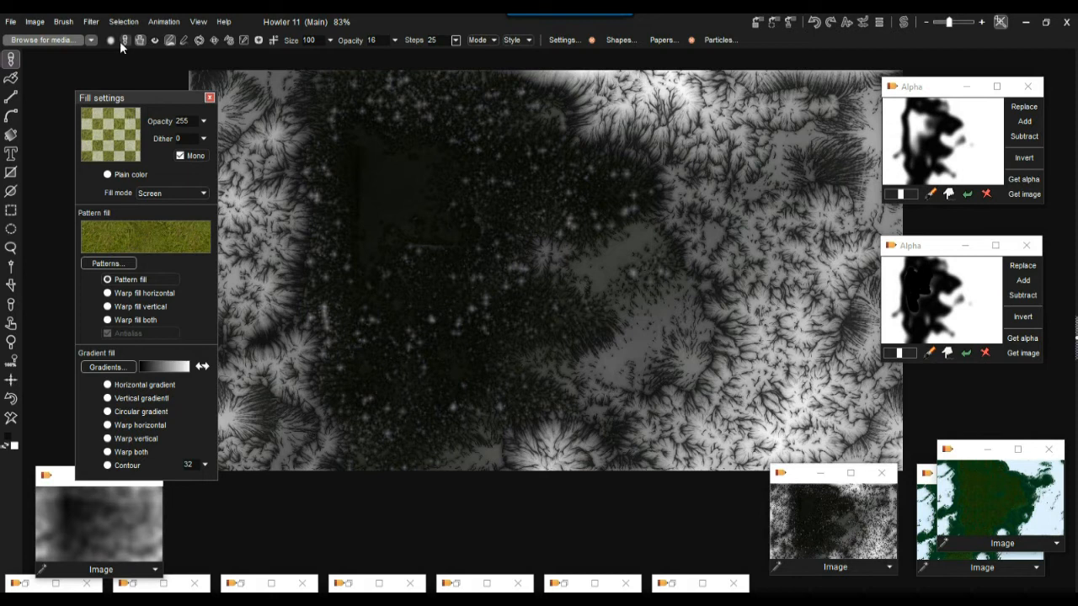
pyautogui.click(91, 21)
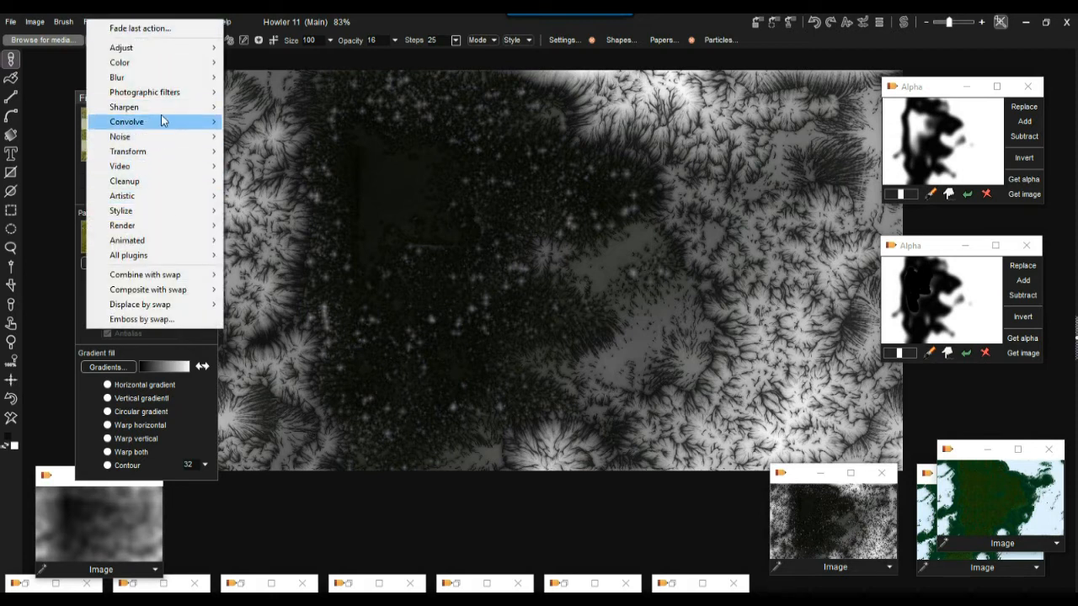
pyautogui.click(391, 26)
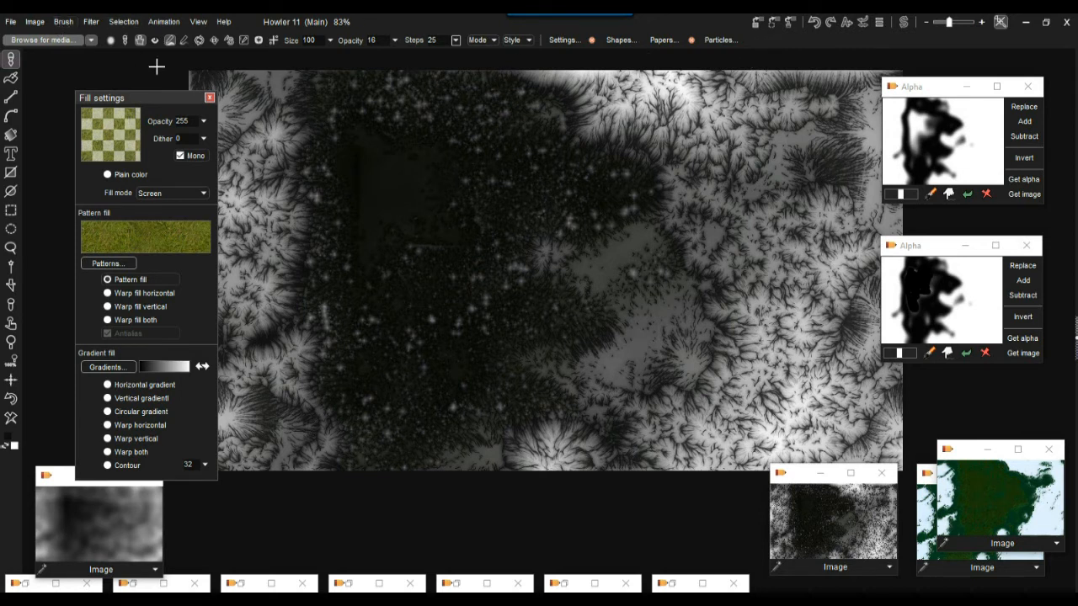
pyautogui.click(125, 23)
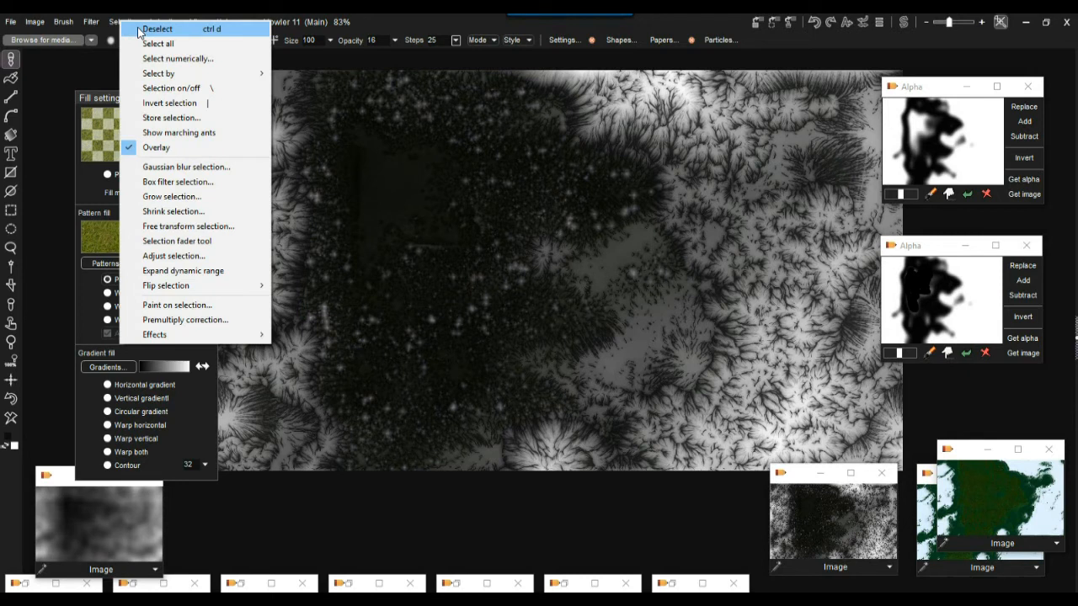
pyautogui.click(142, 30)
pyautogui.click(65, 23)
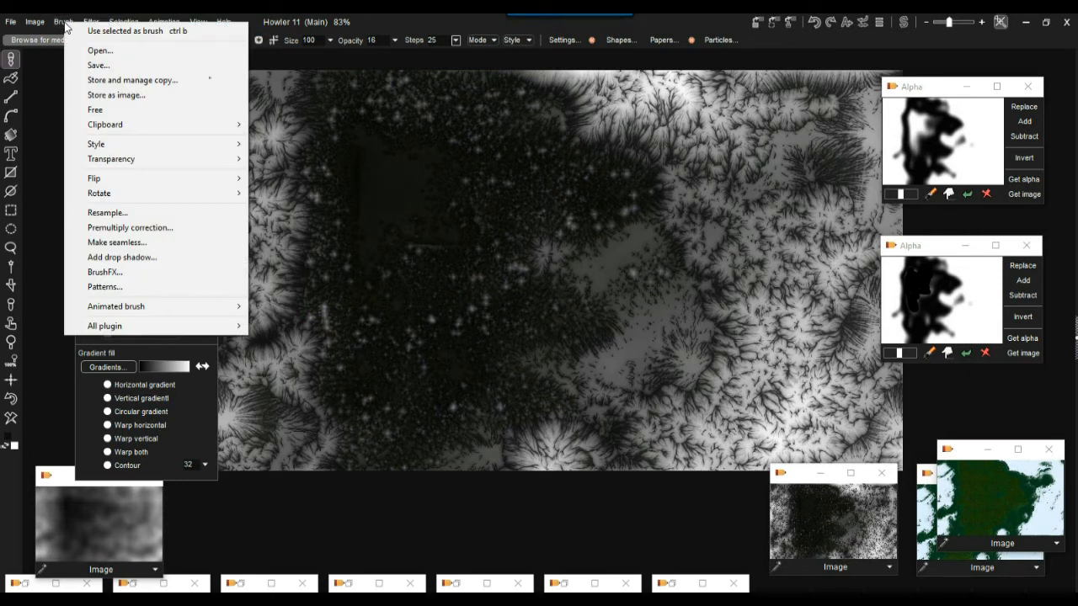
pyautogui.click(103, 32)
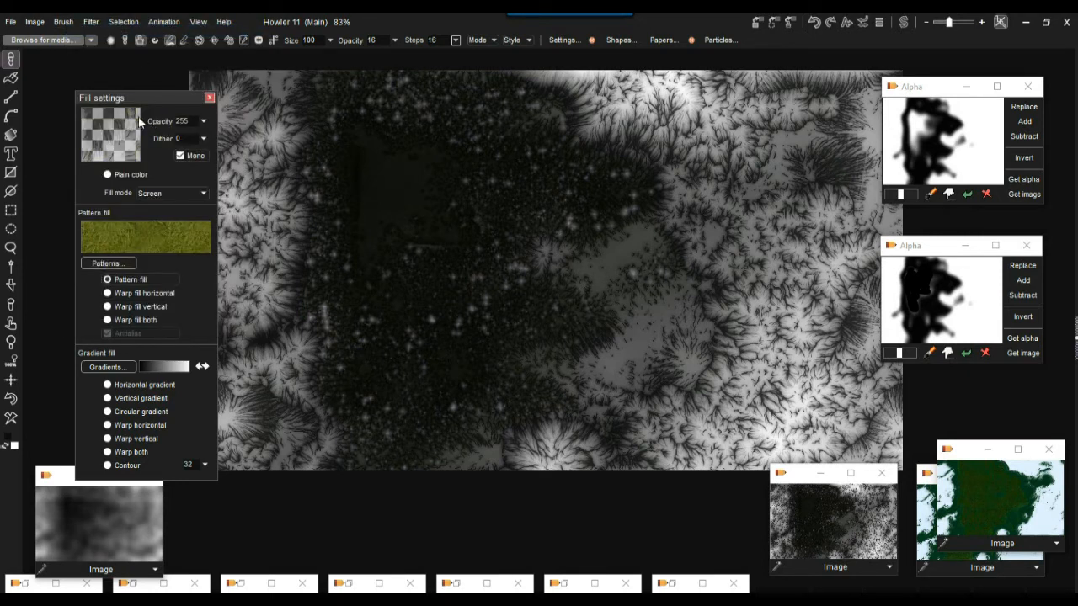
# Close the fill settings and store a managed copy of the height map brush, placing its window beside the canvas
pyautogui.moveTo(131, 102); pyautogui.dragTo(82, 81)
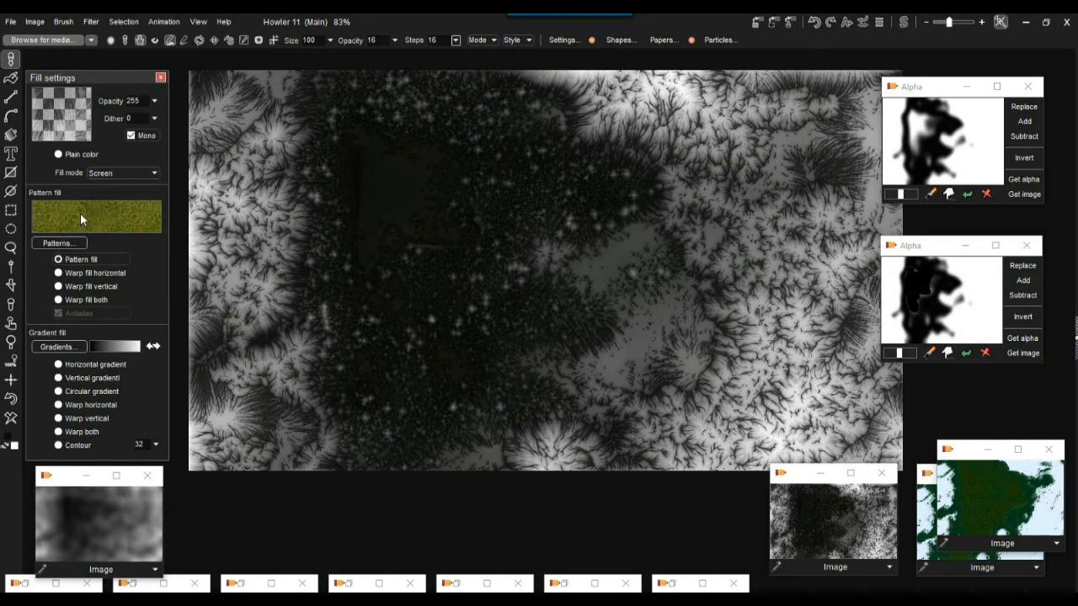
pyautogui.click(160, 79)
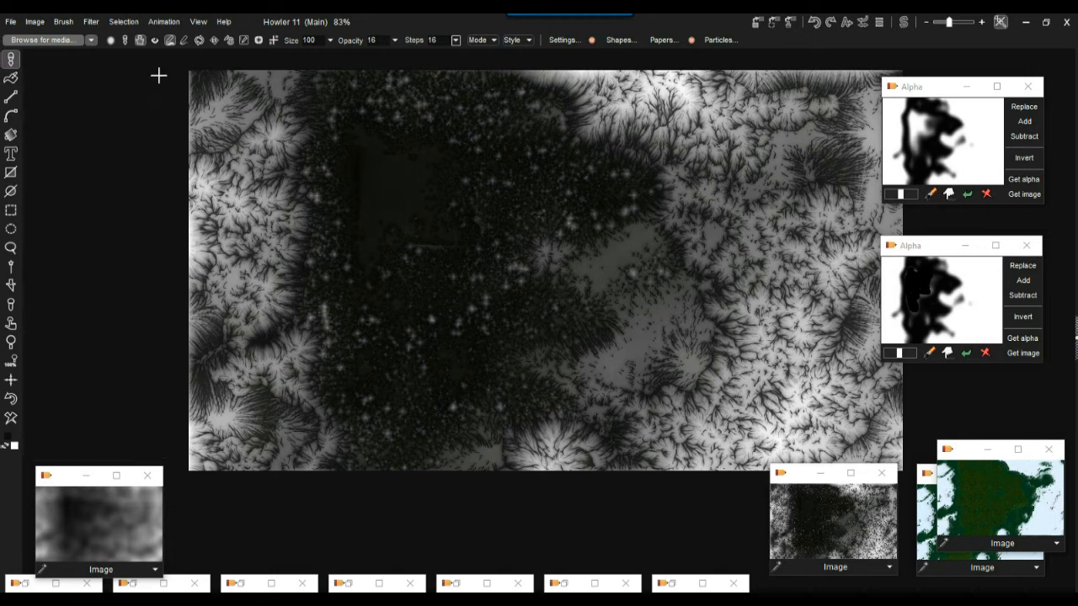
pyautogui.click(65, 22)
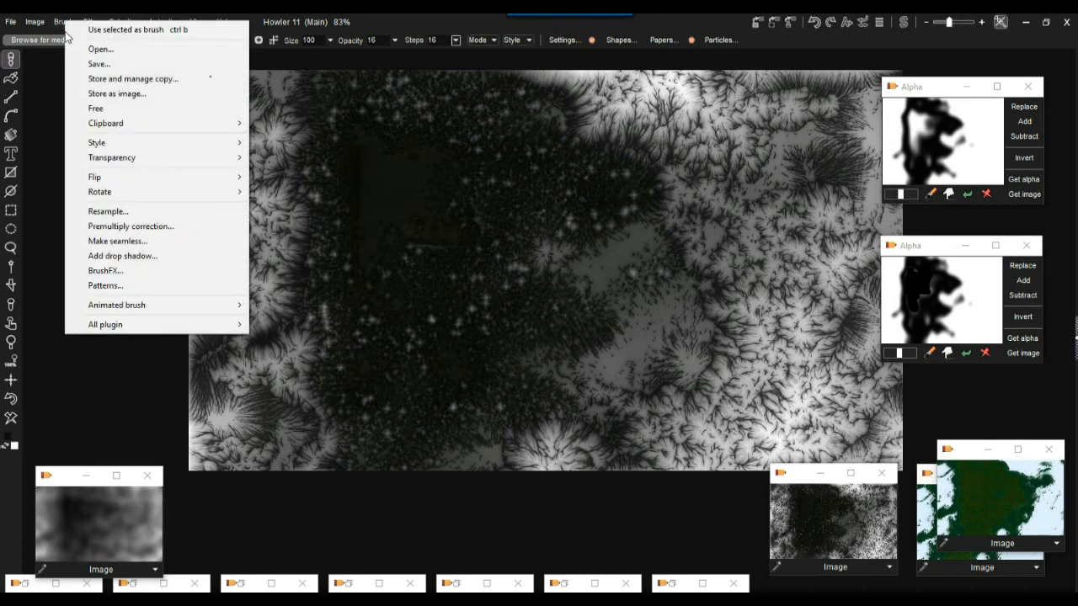
pyautogui.click(121, 80)
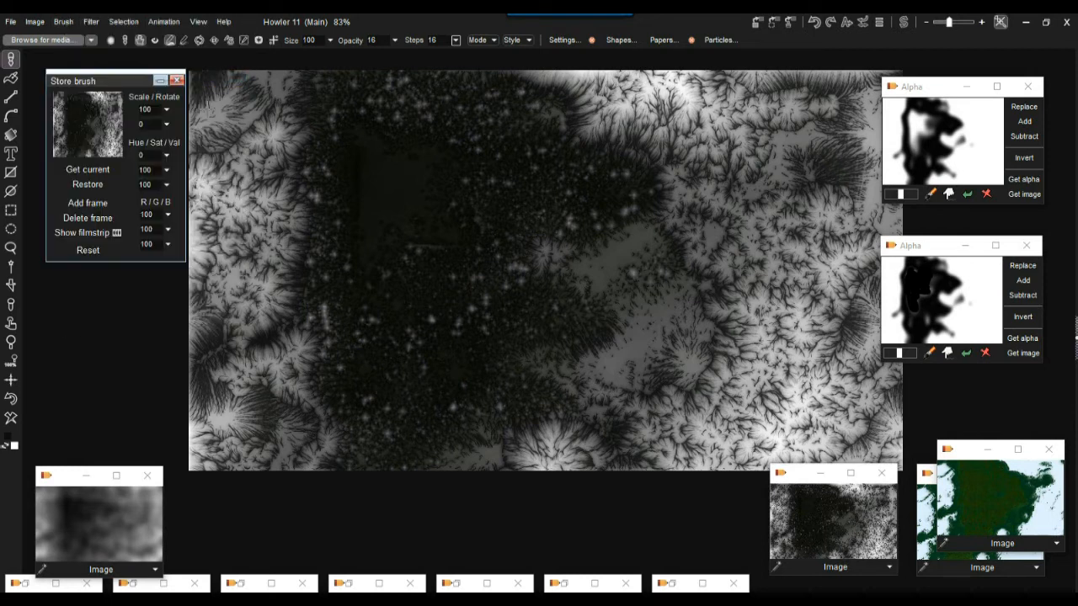
pyautogui.moveTo(105, 87); pyautogui.dragTo(93, 82)
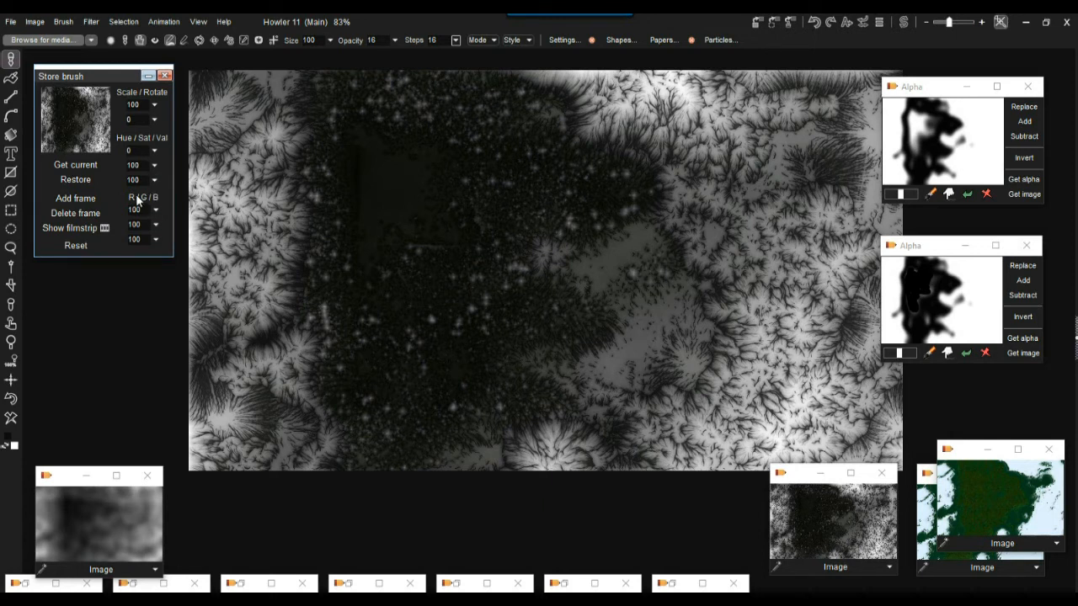
# Tint the stored height map brush pink by setting its red to 180, green to 46 and blue to 164
pyautogui.click(157, 226)
pyautogui.moveTo(155, 241); pyautogui.dragTo(90, 244)
pyautogui.click(97, 241)
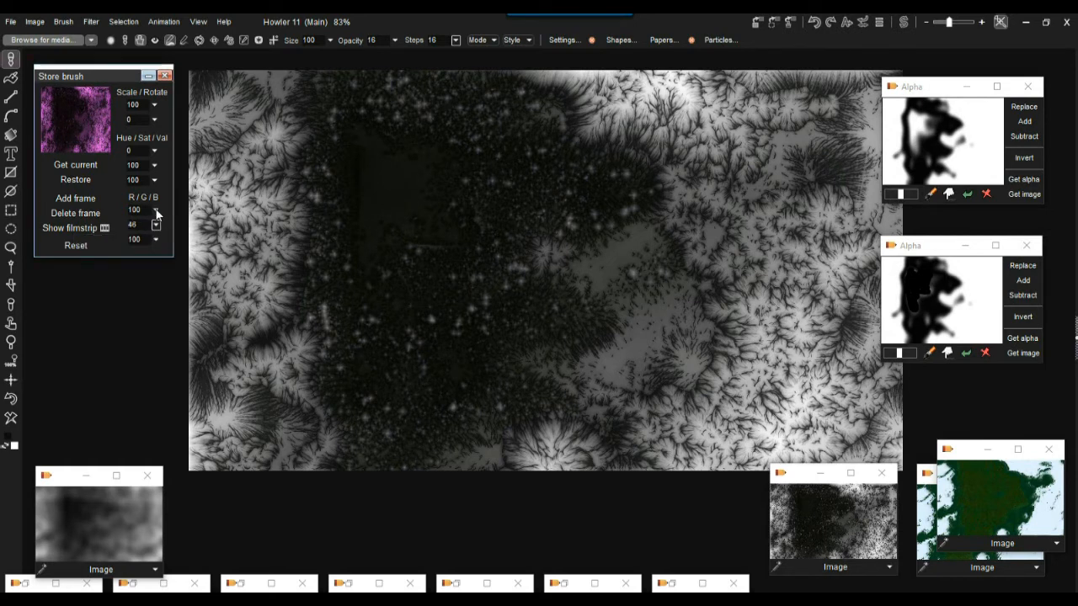
pyautogui.click(156, 212)
pyautogui.moveTo(130, 229); pyautogui.dragTo(155, 229)
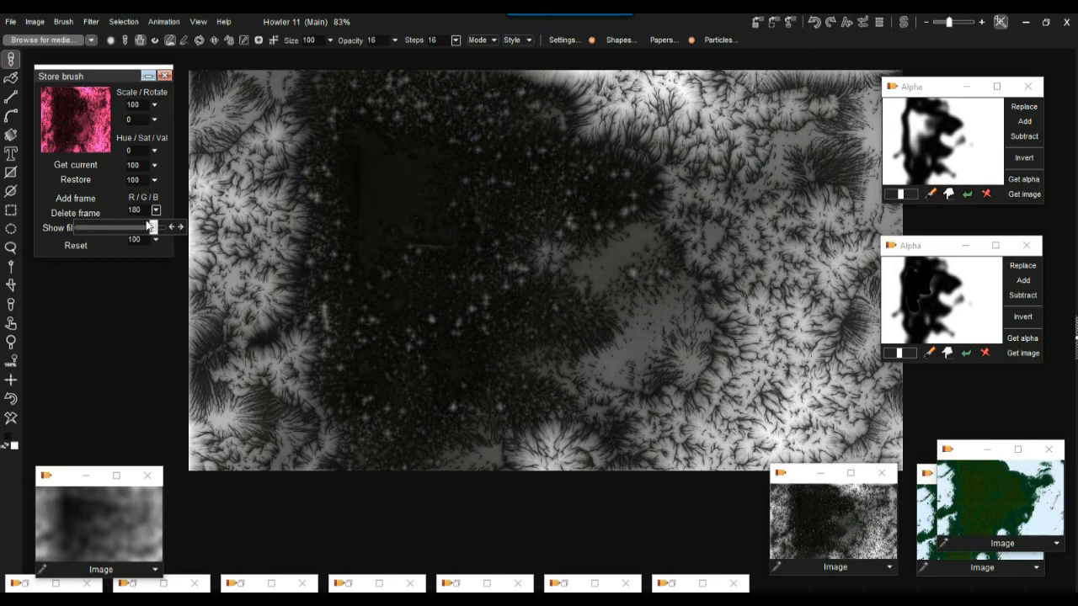
pyautogui.click(158, 241)
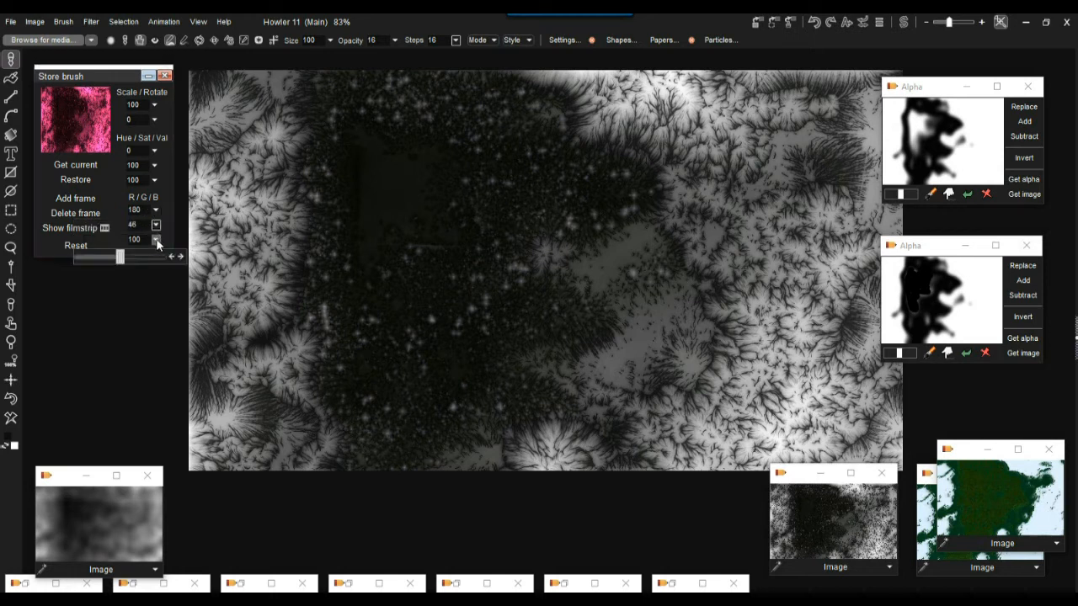
pyautogui.moveTo(157, 240)
pyautogui.mouseDown()
pyautogui.moveTo(147, 258)
pyautogui.moveTo(159, 258)
pyautogui.moveTo(147, 259)
pyautogui.mouseUp()
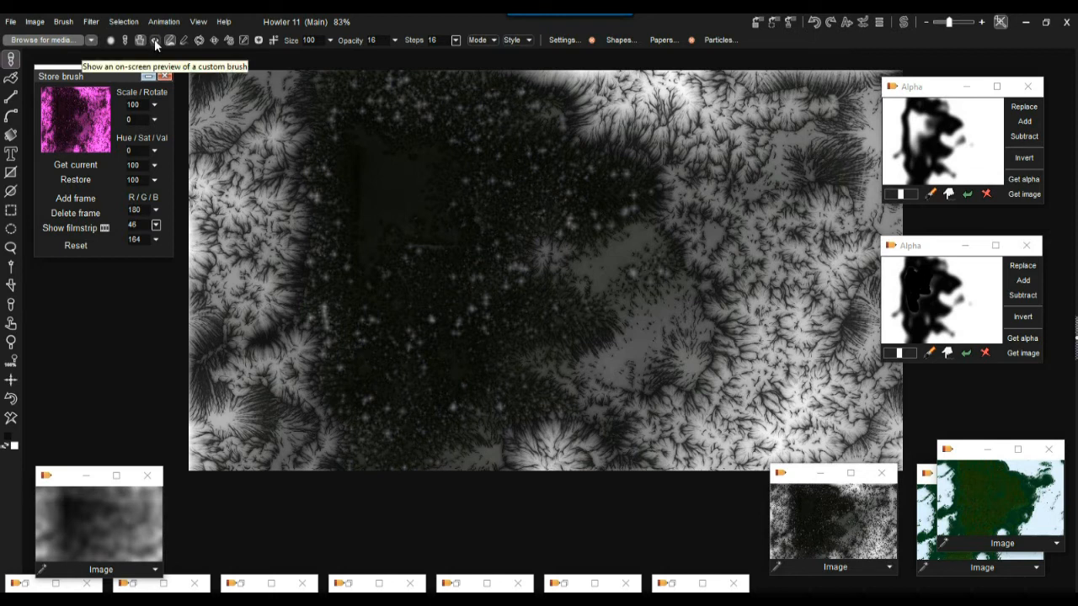
# Turn on the on-screen preview of the custom brush and set the brush opacity to 255
pyautogui.click(154, 39)
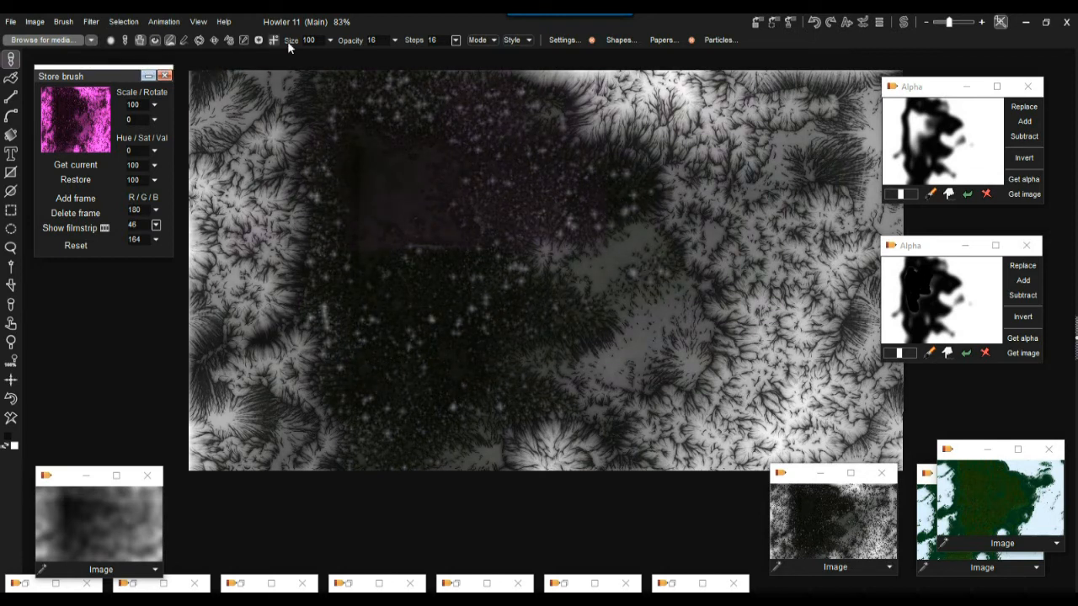
pyautogui.click(395, 39)
pyautogui.moveTo(372, 52); pyautogui.dragTo(415, 59)
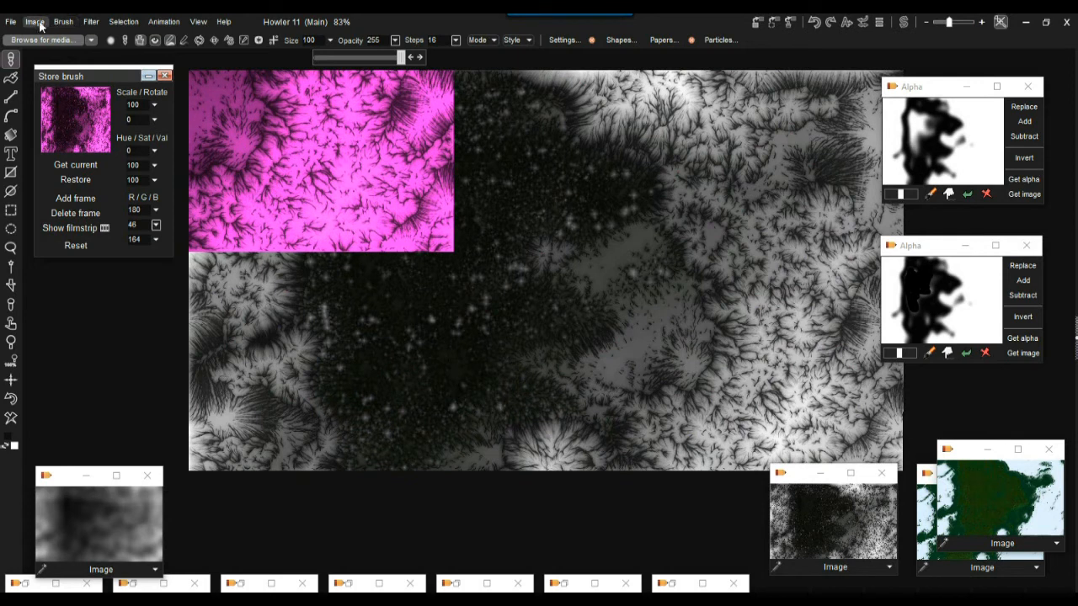
pyautogui.click(91, 22)
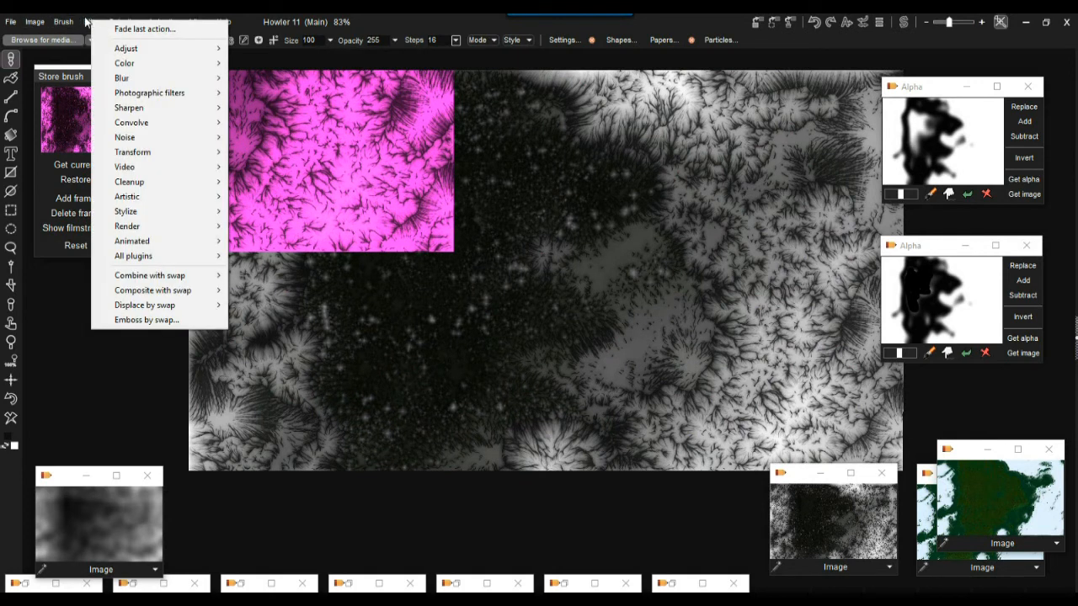
pyautogui.click(85, 20)
pyautogui.click(59, 77)
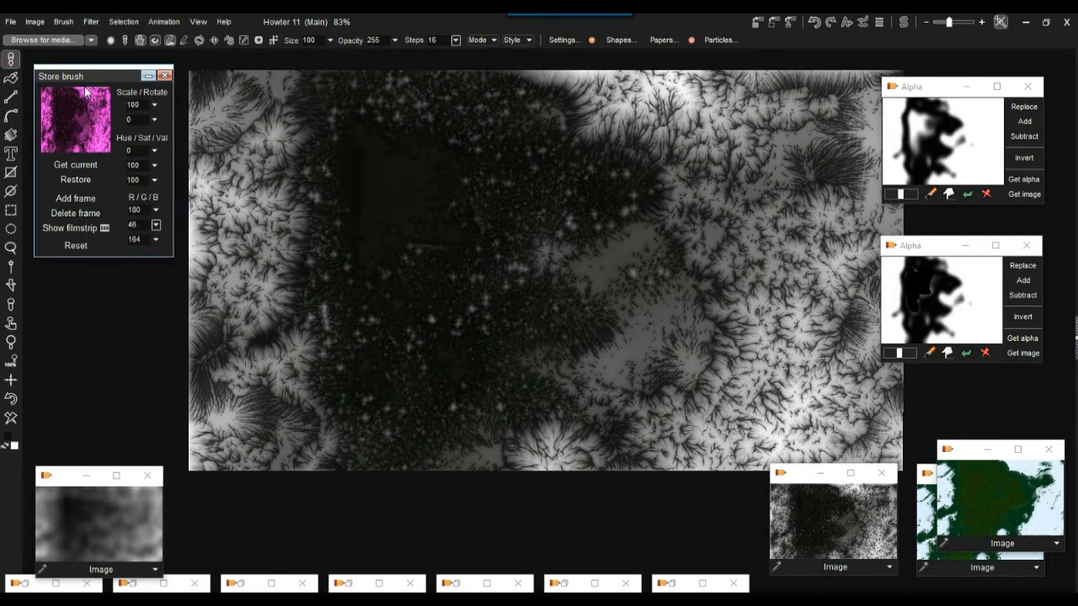
# Show the stored brush's filmstrip and add four pink frames to it, making its window tall enough for the whole strip
pyautogui.click(85, 229)
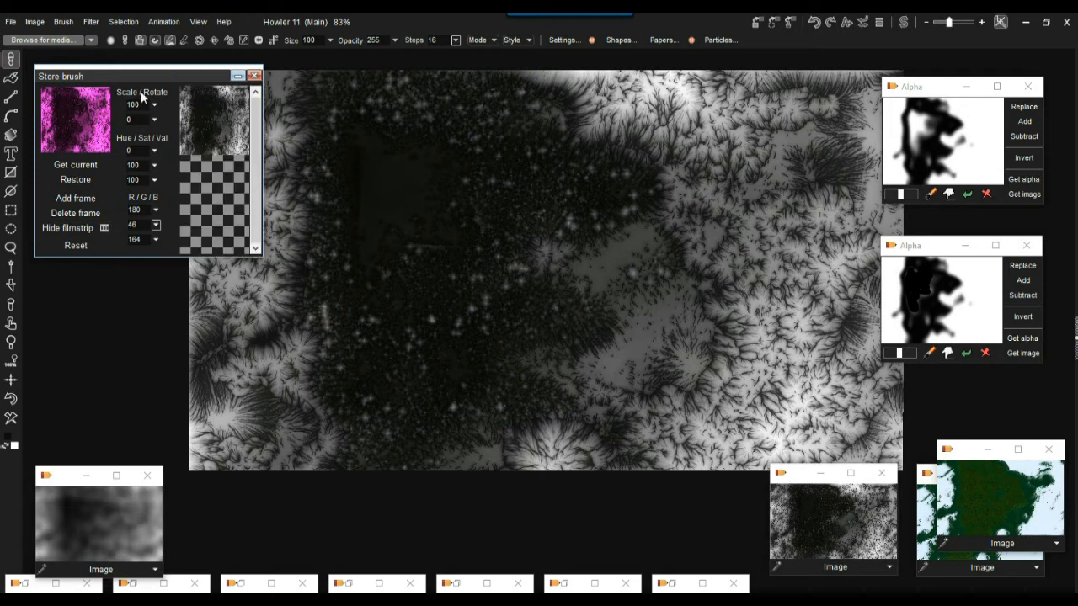
pyautogui.moveTo(131, 74); pyautogui.dragTo(134, 106)
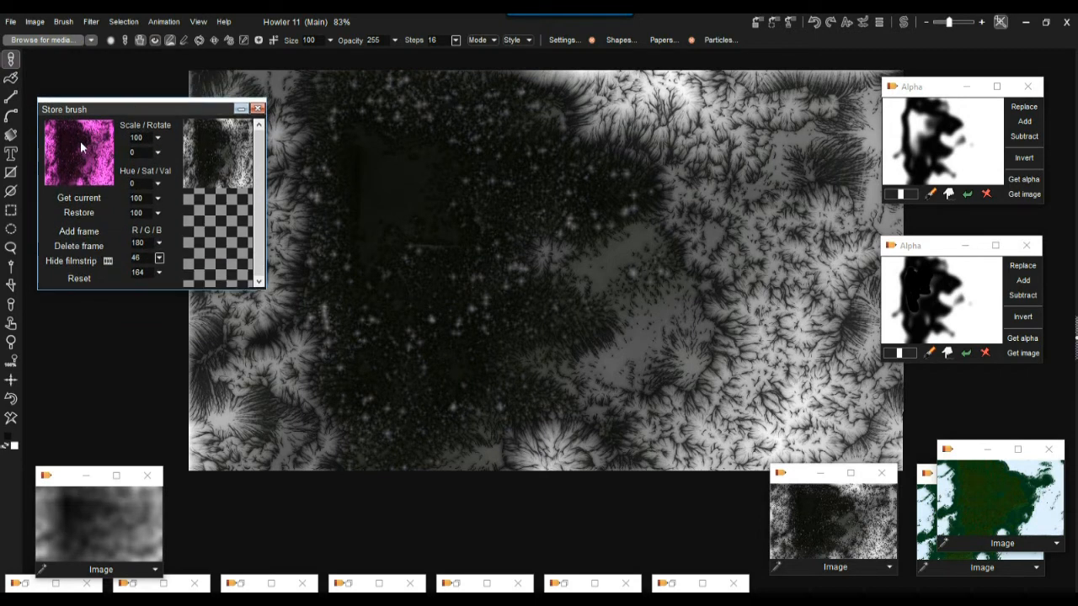
pyautogui.click(84, 231)
pyautogui.click(82, 232)
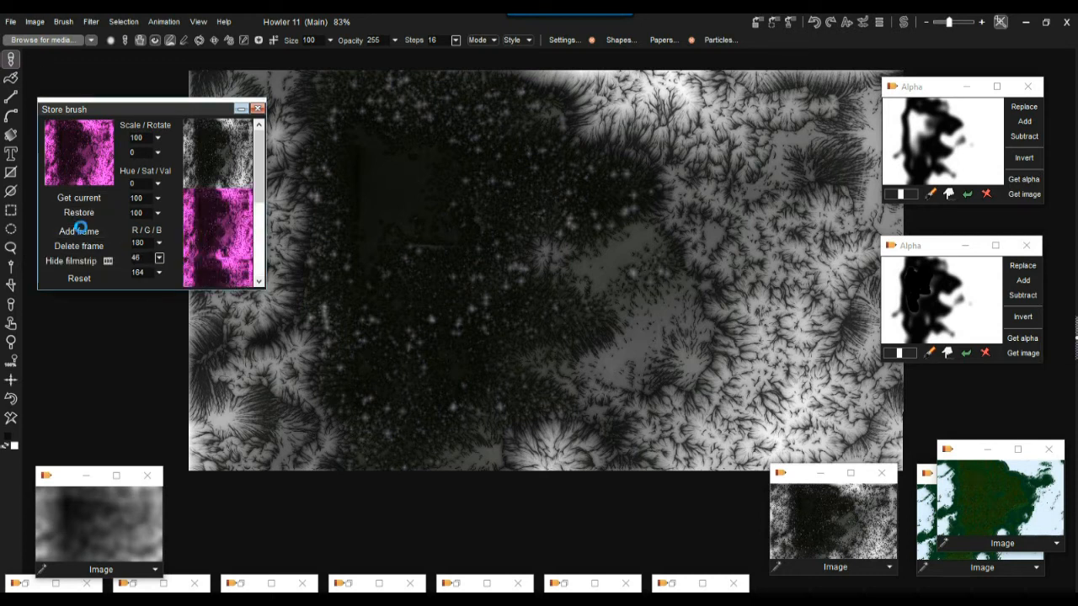
pyautogui.click(82, 235)
pyautogui.moveTo(85, 291)
pyautogui.mouseDown()
pyautogui.moveTo(71, 552)
pyautogui.moveTo(102, 296)
pyautogui.mouseUp()
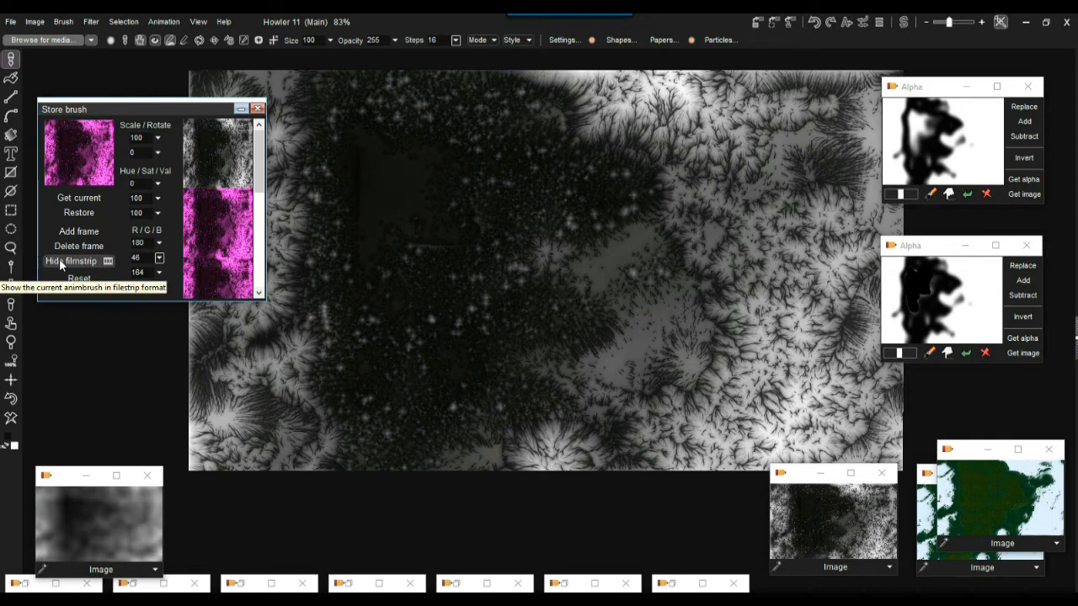
pyautogui.moveTo(65, 301); pyautogui.dragTo(46, 525)
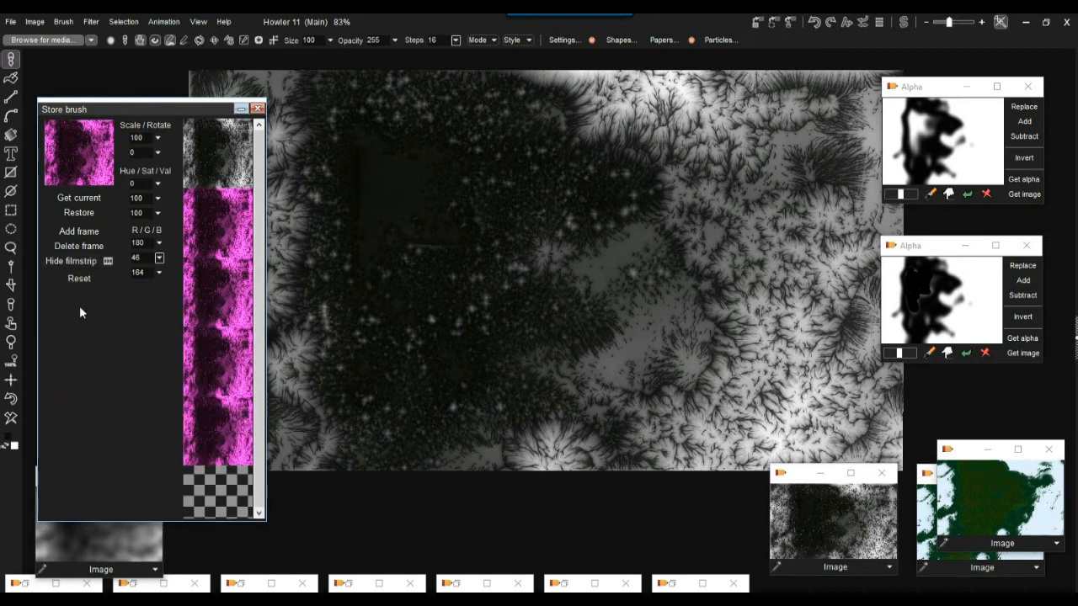
# Open the animated brush timeline editor, place it over the canvas, and enlarge its window
pyautogui.click(91, 21)
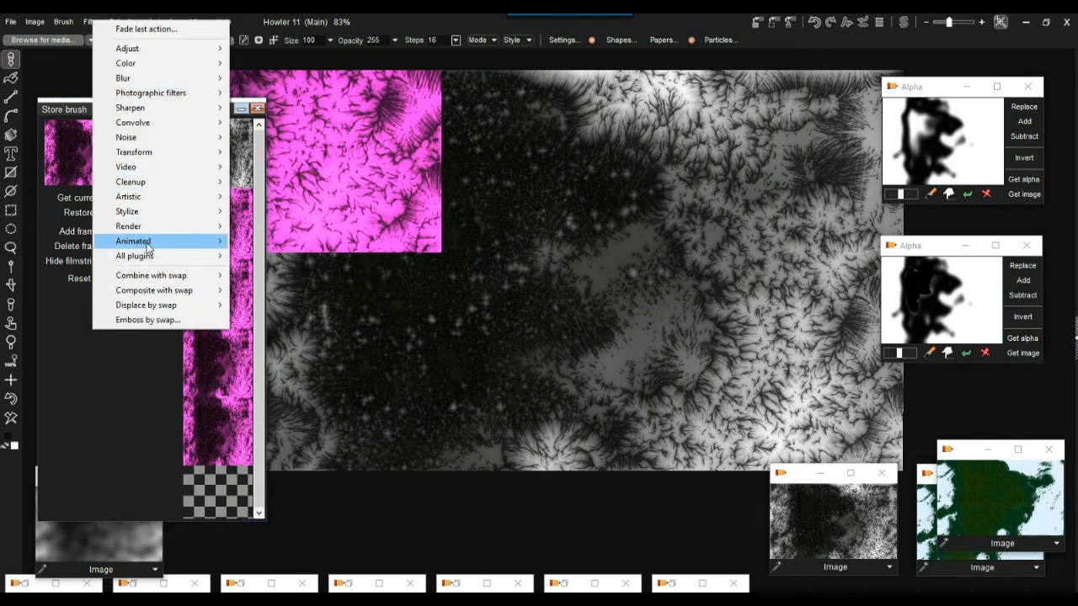
pyautogui.moveTo(147, 246)
pyautogui.click(94, 22)
pyautogui.click(64, 22)
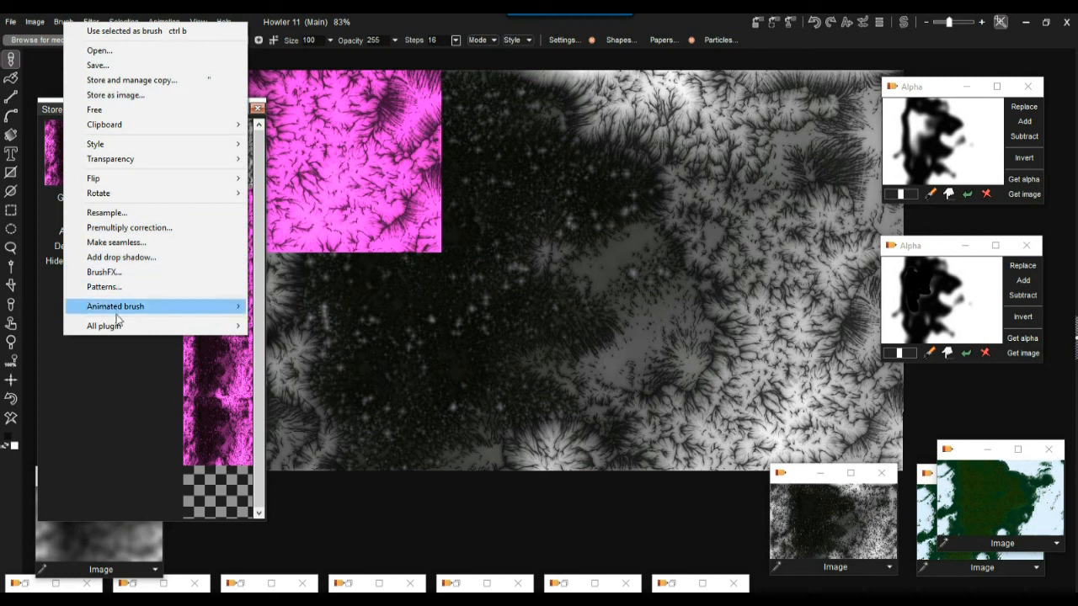
pyautogui.moveTo(110, 312)
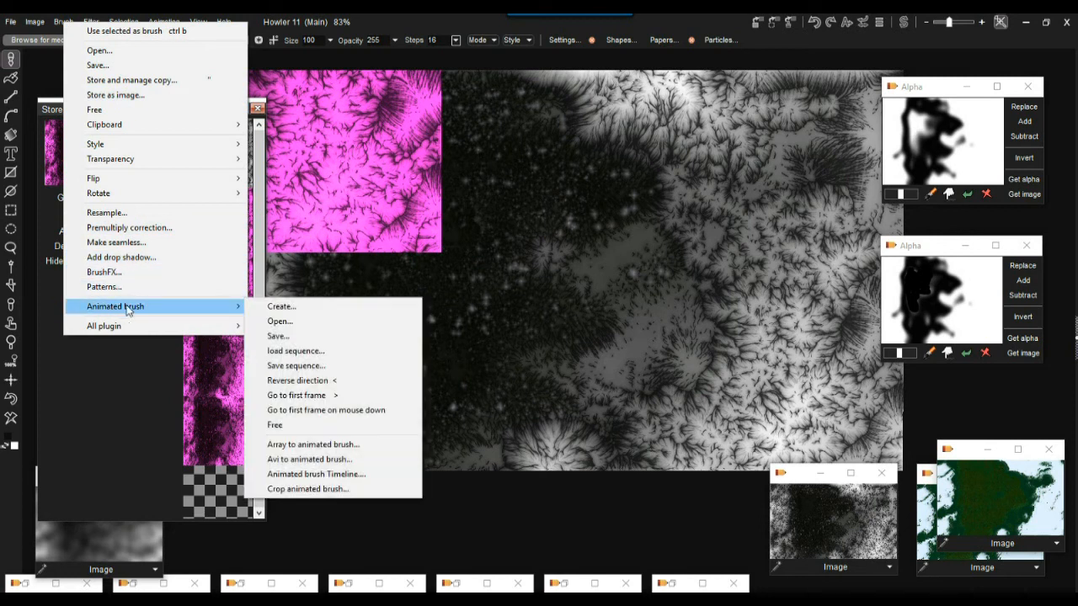
pyautogui.click(329, 474)
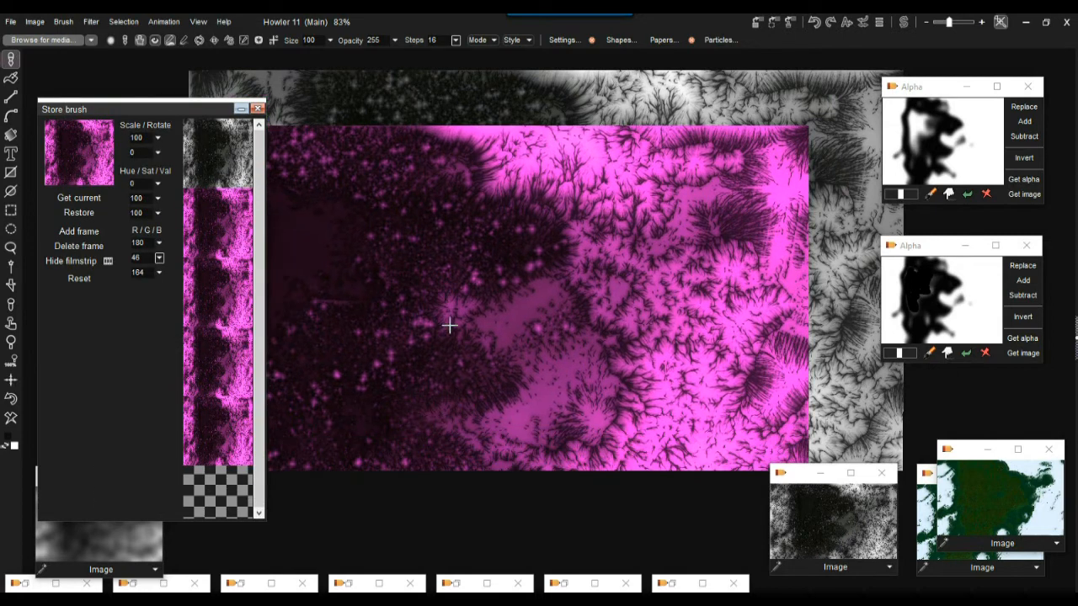
pyautogui.moveTo(223, 53)
pyautogui.mouseDown()
pyautogui.moveTo(277, 56)
pyautogui.moveTo(378, 126)
pyautogui.mouseUp()
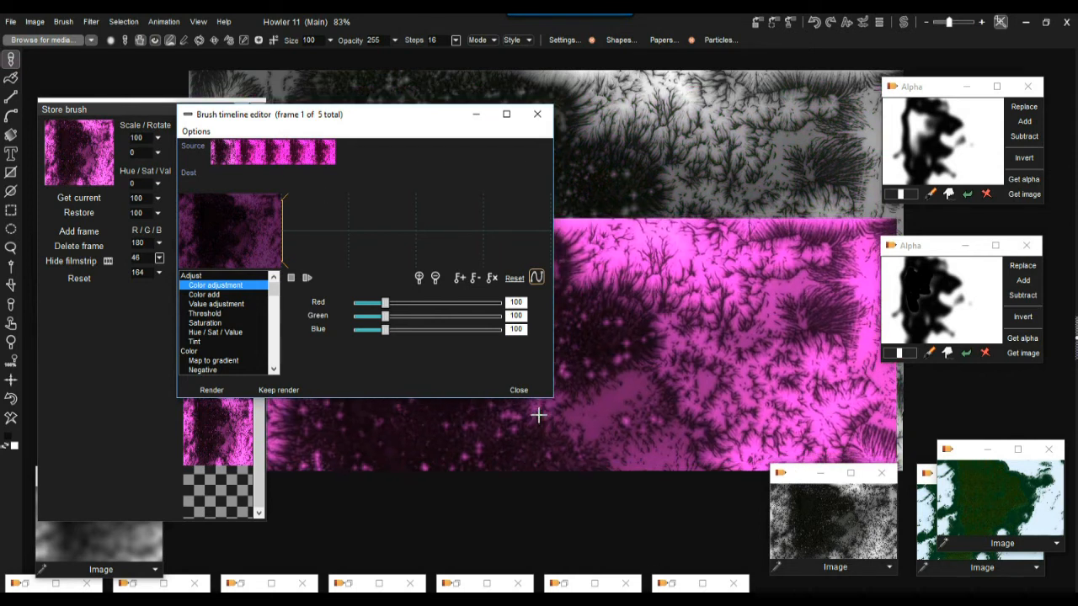
pyautogui.moveTo(551, 402); pyautogui.dragTo(748, 489)
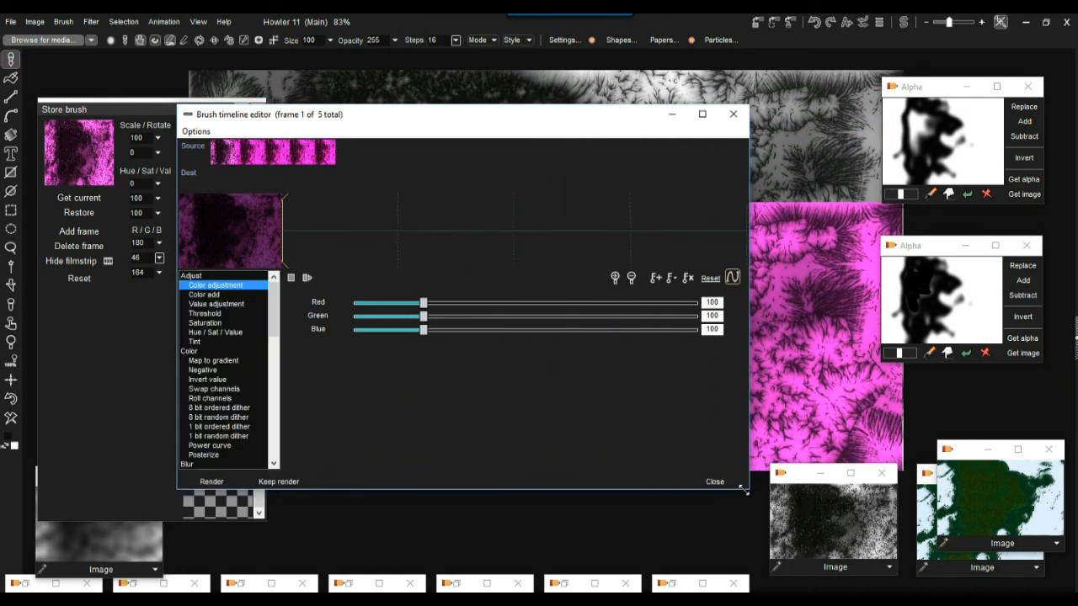
# Apply Color add to the brush frames with red 49, green 83 and blue 108, then render and keep the result
pyautogui.click(207, 296)
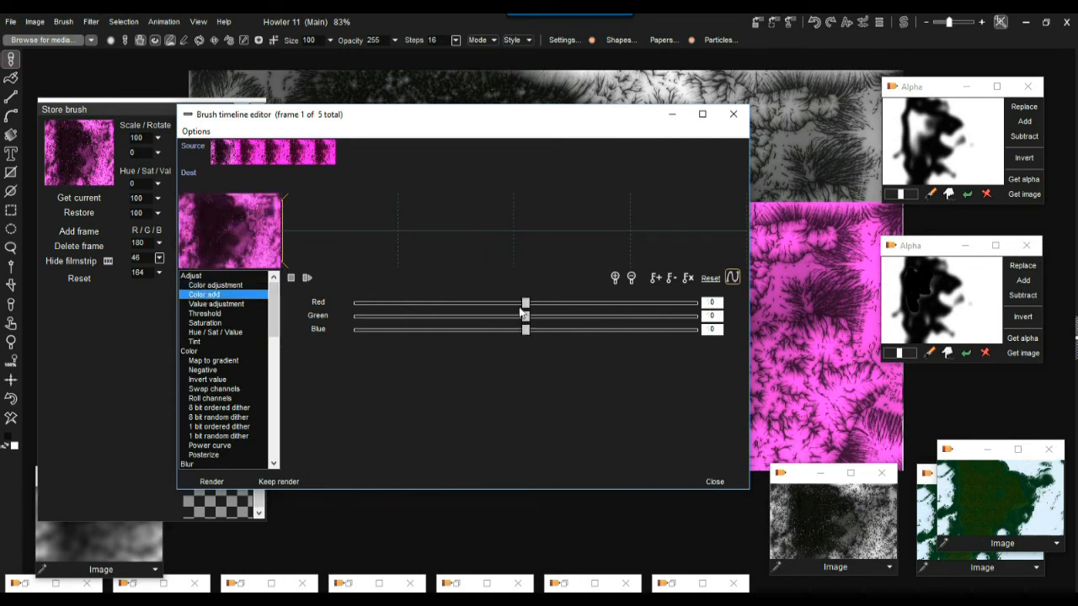
pyautogui.moveTo(525, 315); pyautogui.dragTo(597, 329)
pyautogui.moveTo(483, 316); pyautogui.dragTo(576, 320)
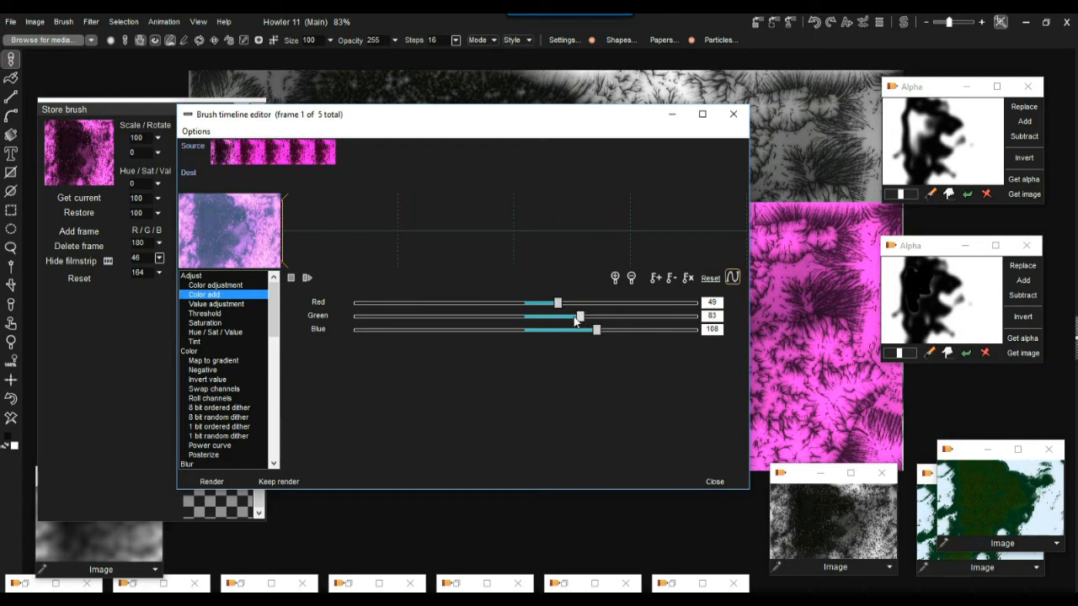
pyautogui.click(200, 484)
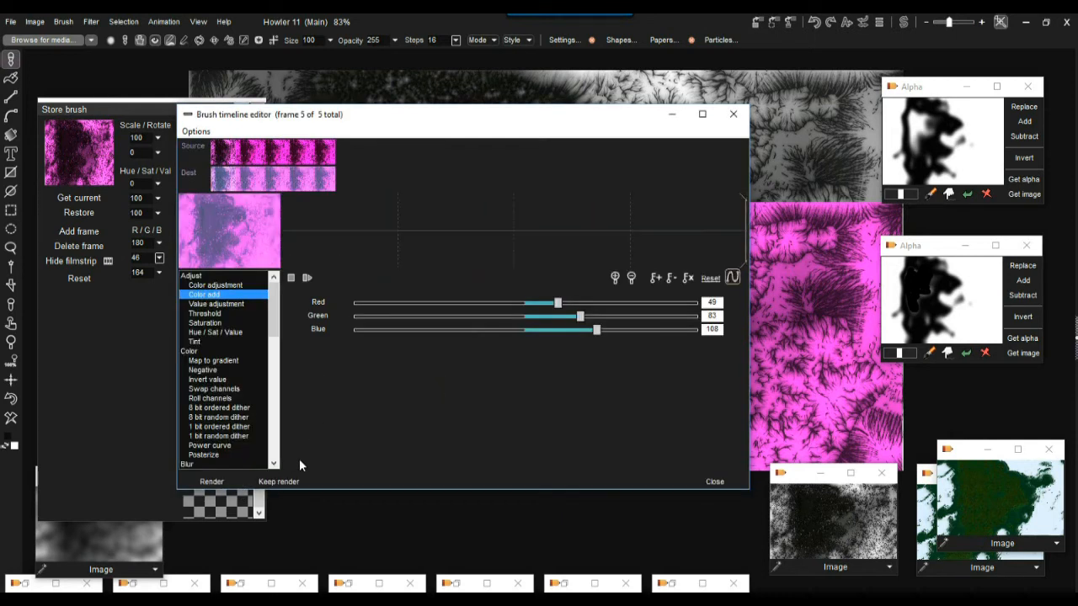
pyautogui.click(283, 484)
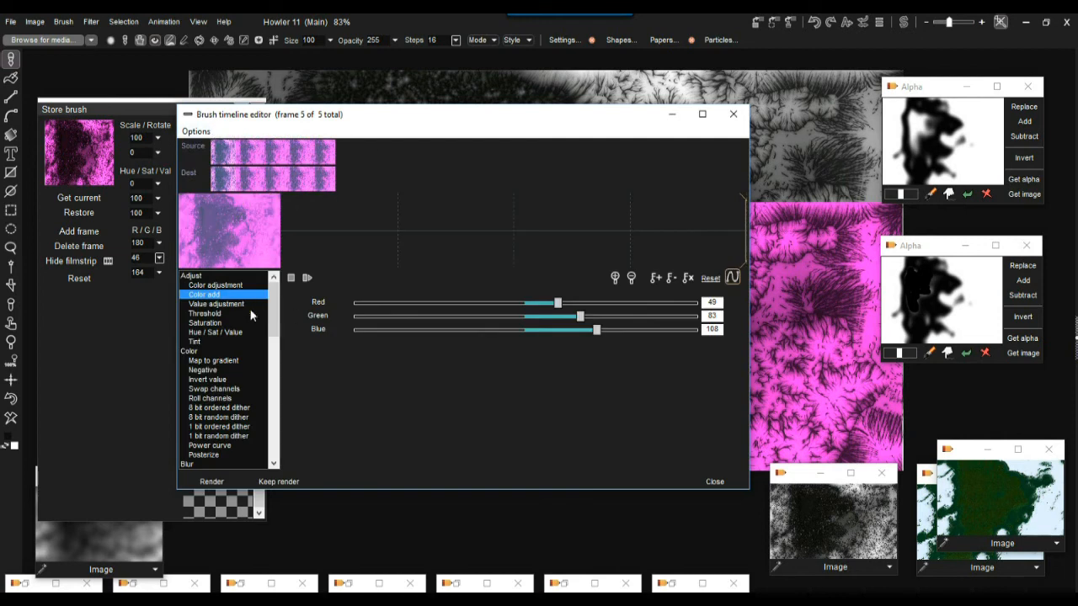
pyautogui.click(202, 342)
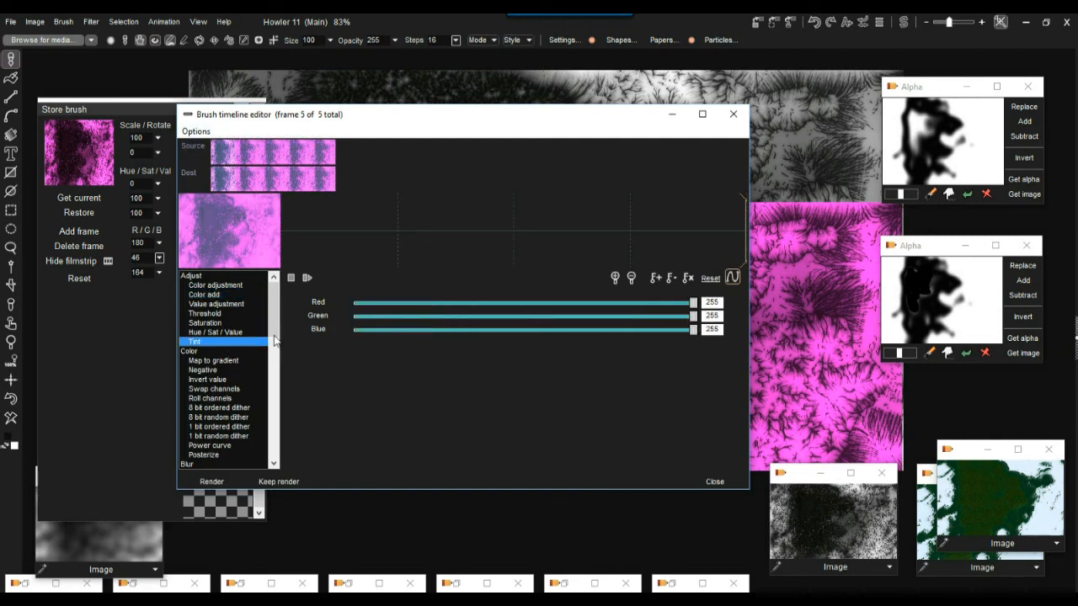
pyautogui.moveTo(692, 317); pyautogui.dragTo(489, 317)
pyautogui.moveTo(693, 302); pyautogui.dragTo(613, 303)
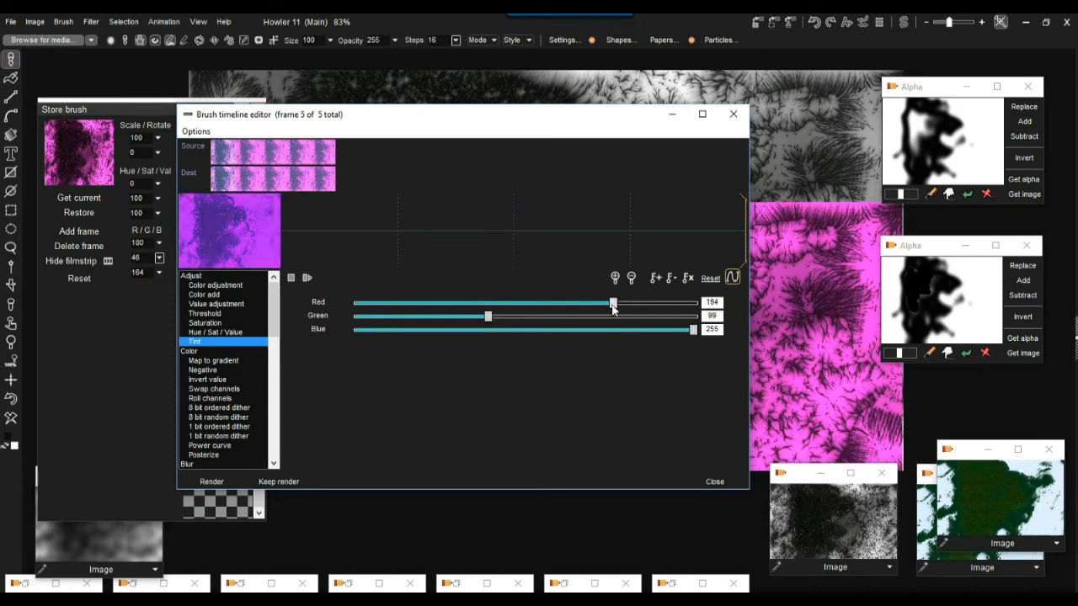
# Apply Value adjustment to the brush frames with value 117, brightness 73 and contrast 135, and keep the render
pyautogui.click(217, 304)
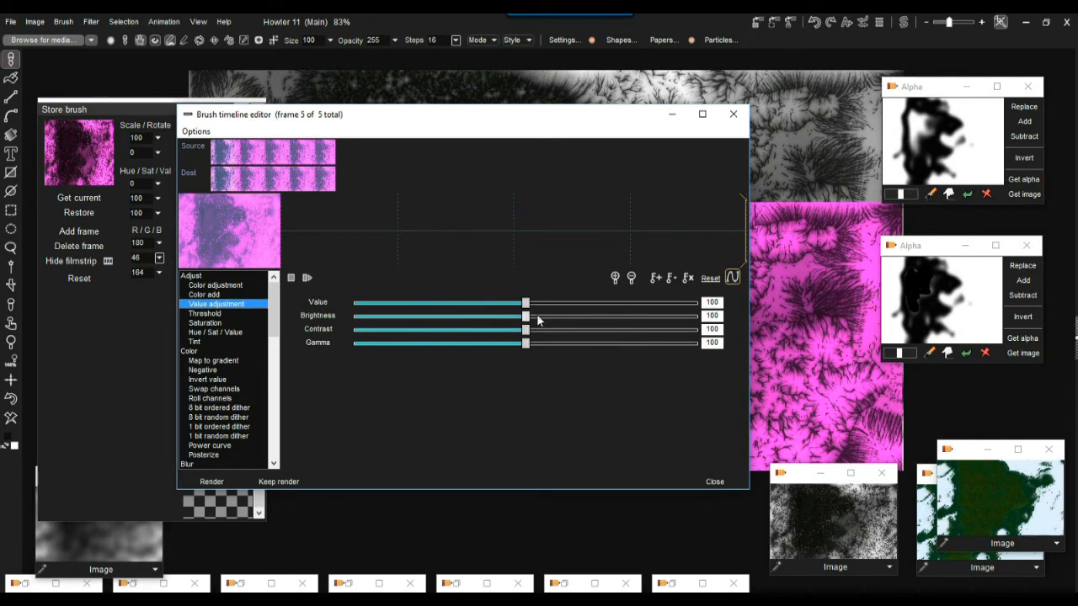
pyautogui.moveTo(534, 317)
pyautogui.mouseDown()
pyautogui.moveTo(578, 316)
pyautogui.moveTo(454, 320)
pyautogui.moveTo(556, 303)
pyautogui.moveTo(548, 329)
pyautogui.mouseUp()
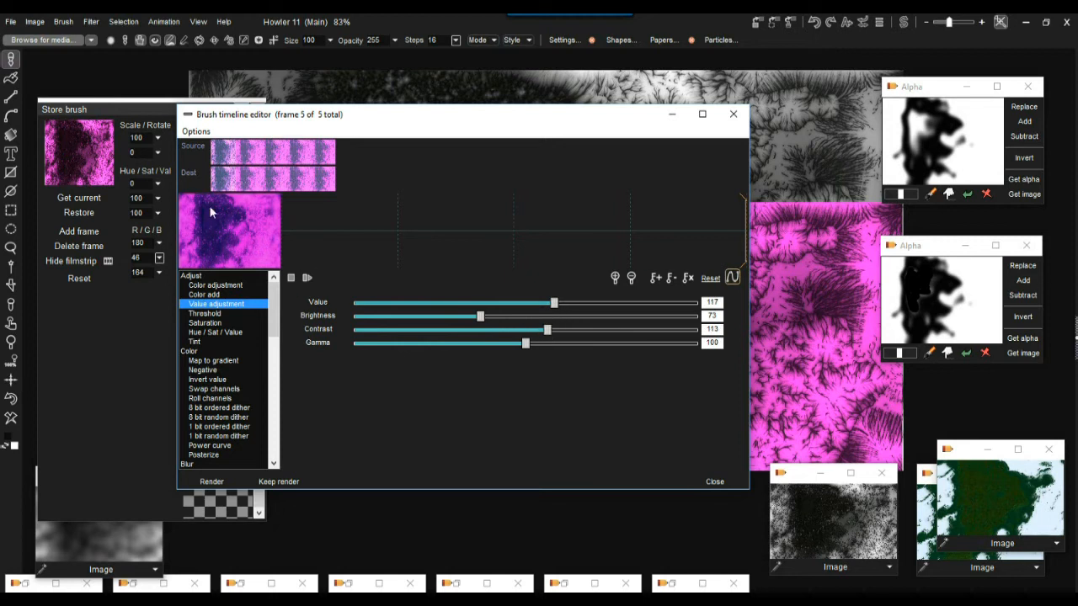
pyautogui.moveTo(561, 333); pyautogui.dragTo(585, 334)
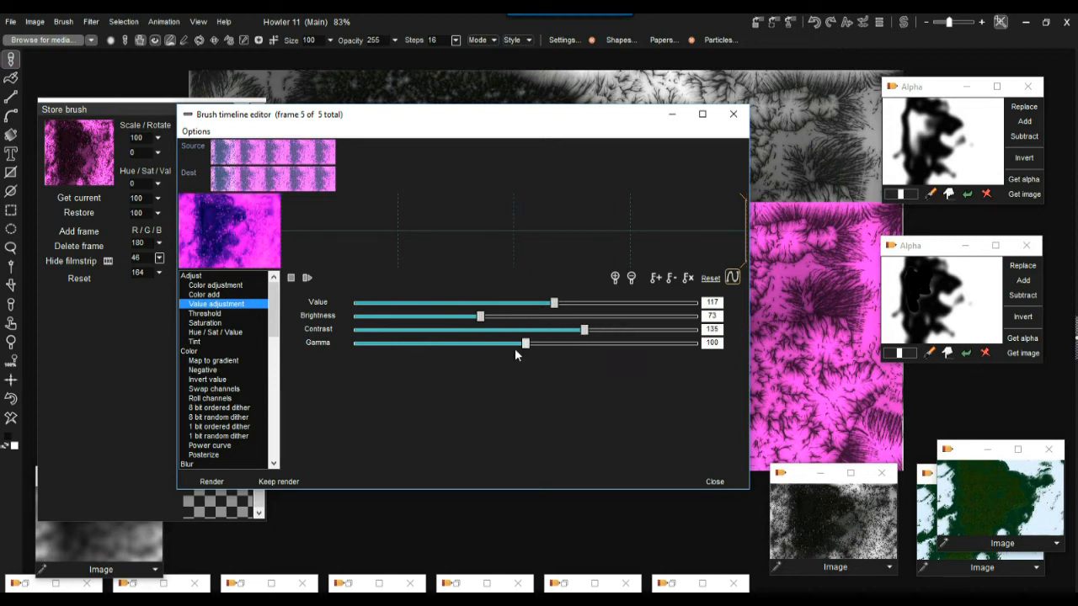
pyautogui.click(211, 481)
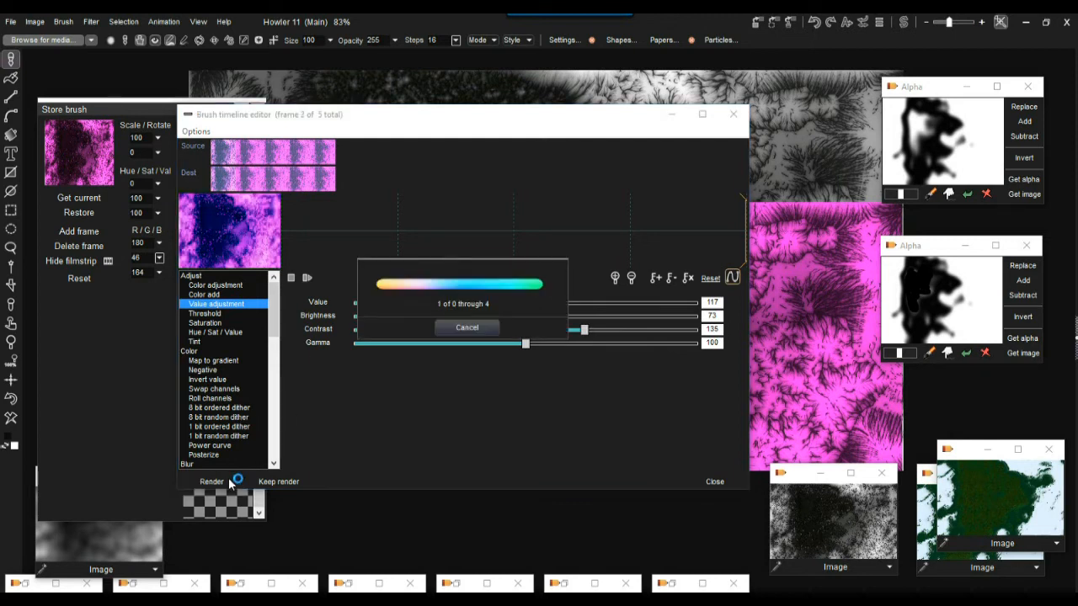
pyautogui.click(280, 484)
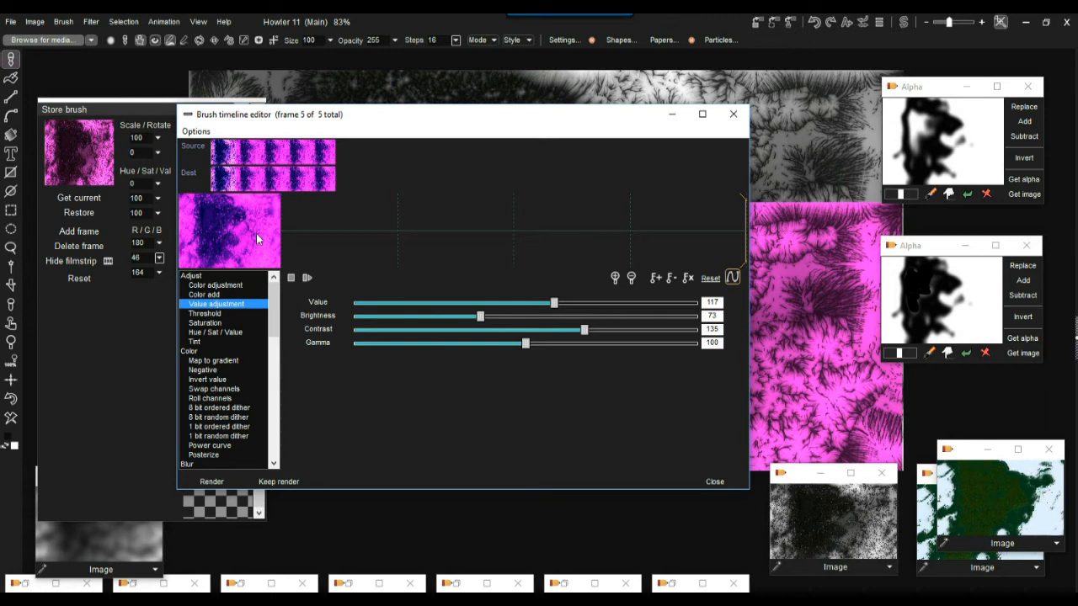
# Recolour the brush frames using Hue / Sat / Value with hue 71, saturation 76 and value 276, and keep the render
pyautogui.click(203, 333)
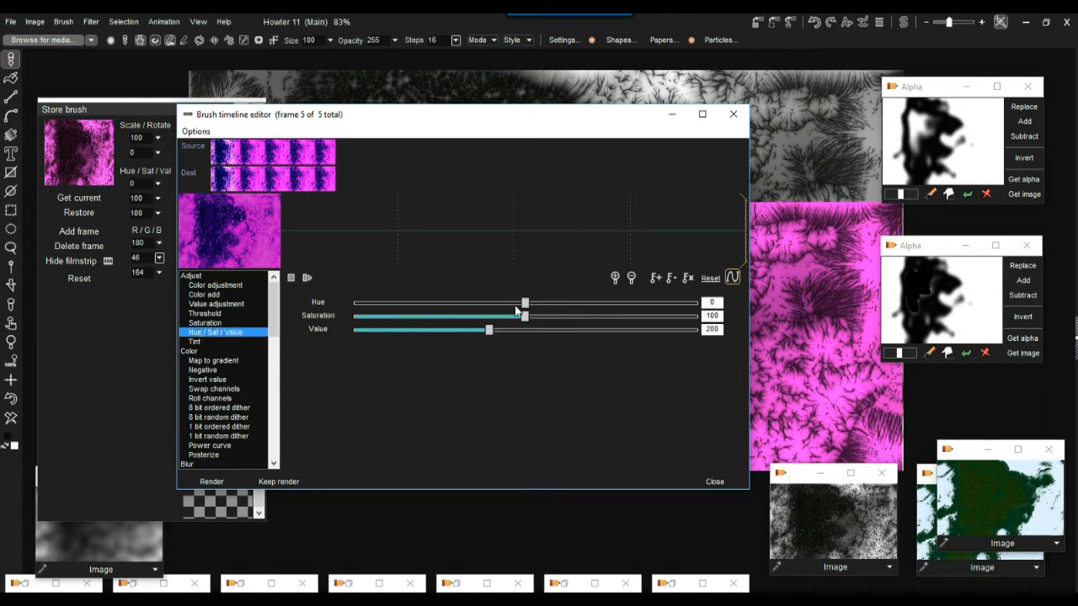
pyautogui.moveTo(525, 303); pyautogui.dragTo(587, 310)
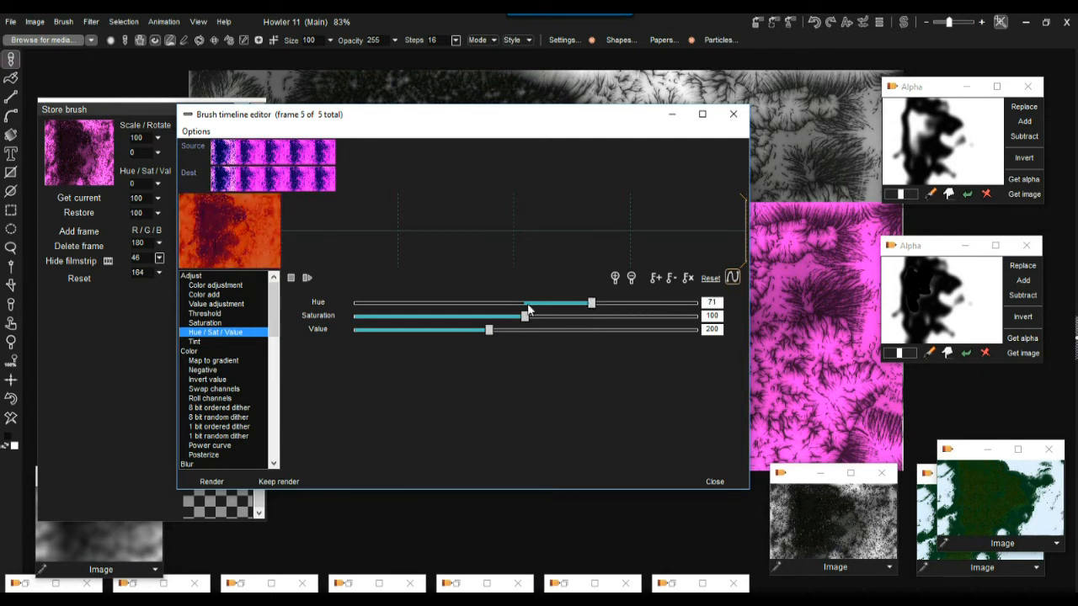
pyautogui.moveTo(530, 322); pyautogui.dragTo(485, 321)
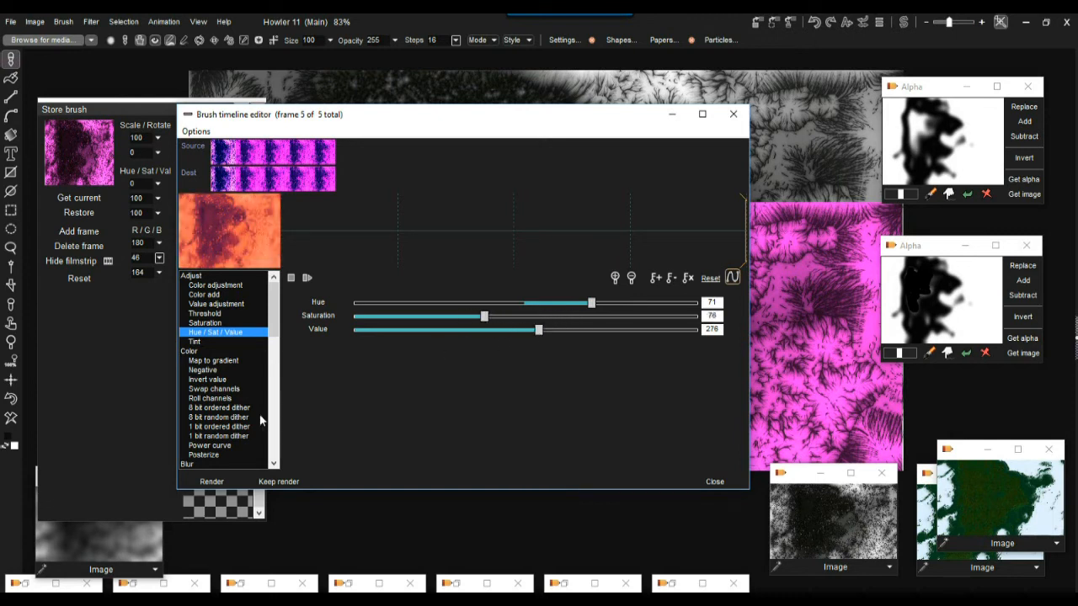
pyautogui.click(223, 481)
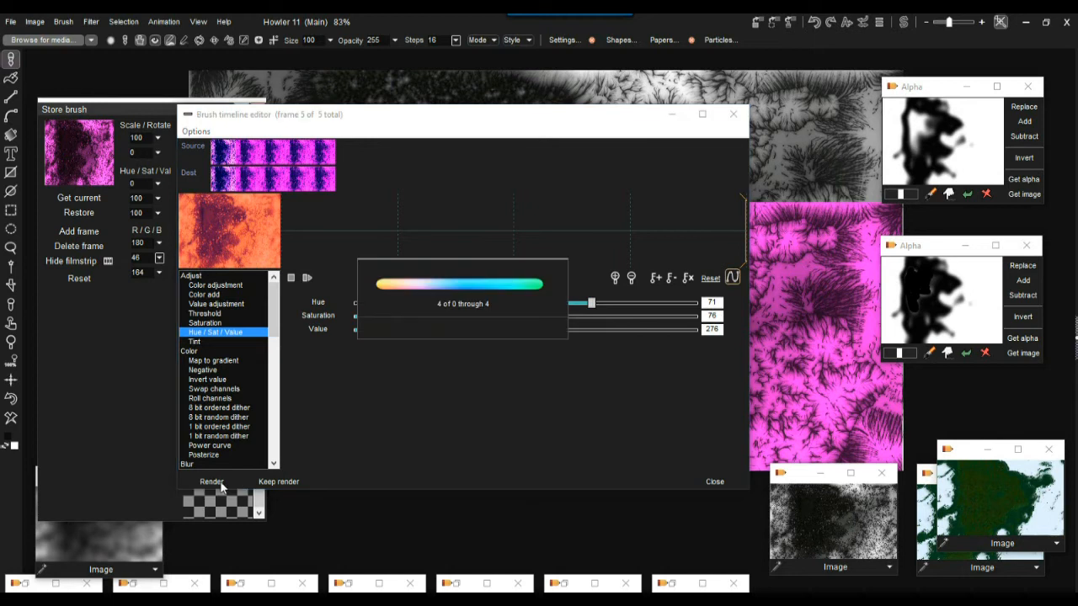
pyautogui.click(291, 484)
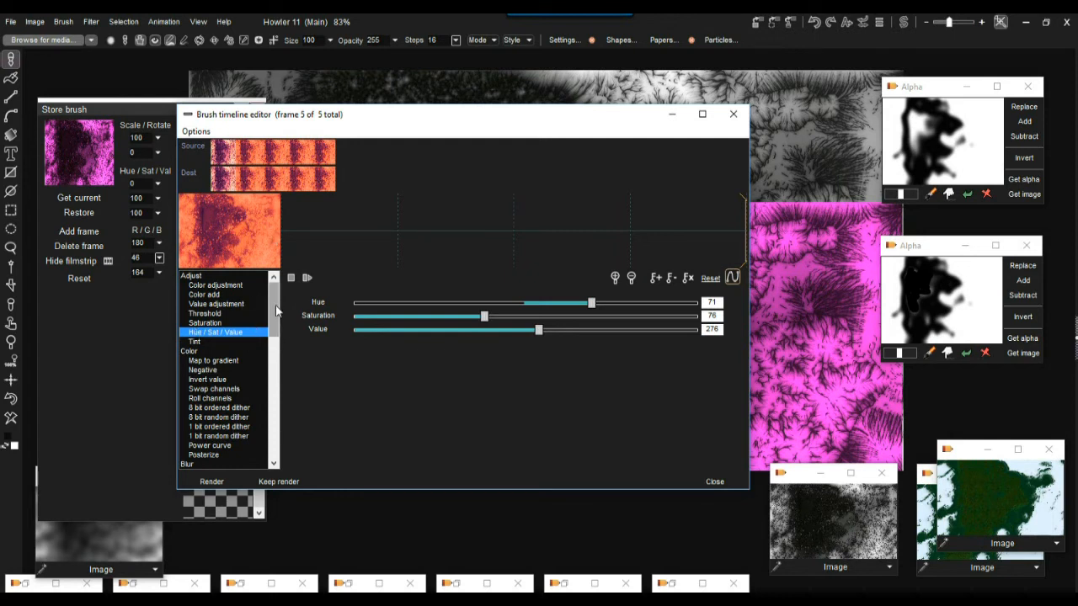
# Apply Mystic vision to the brush frames with center X 52, center Y 53, factor 34 and quality 72, and render it
pyautogui.scroll(-5, 272, 343)
pyautogui.scroll(-1, 272, 343)
pyautogui.scroll(-1, 272, 348)
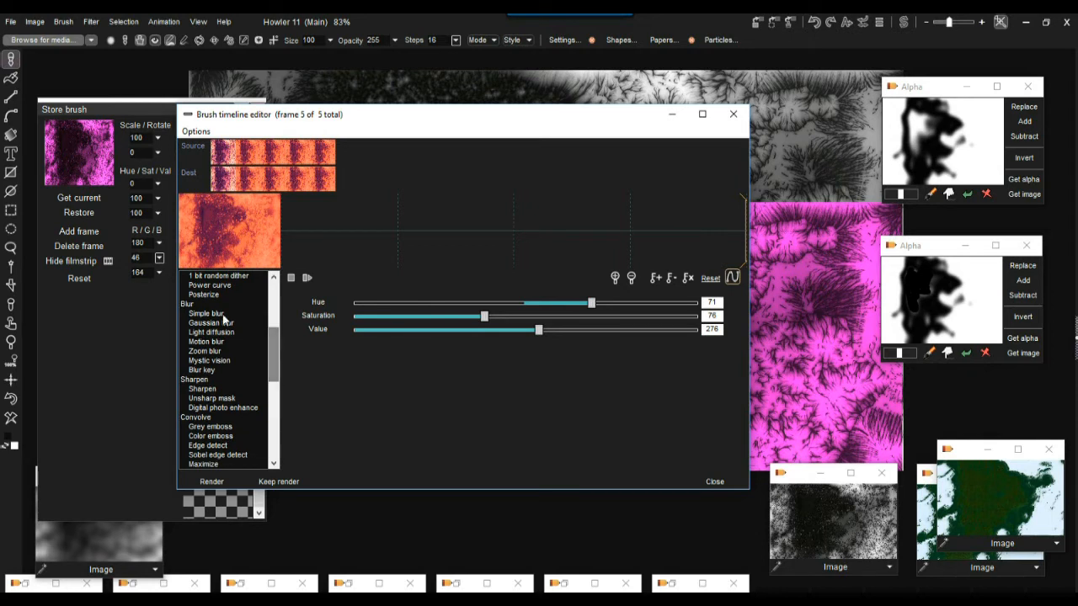
pyautogui.click(228, 361)
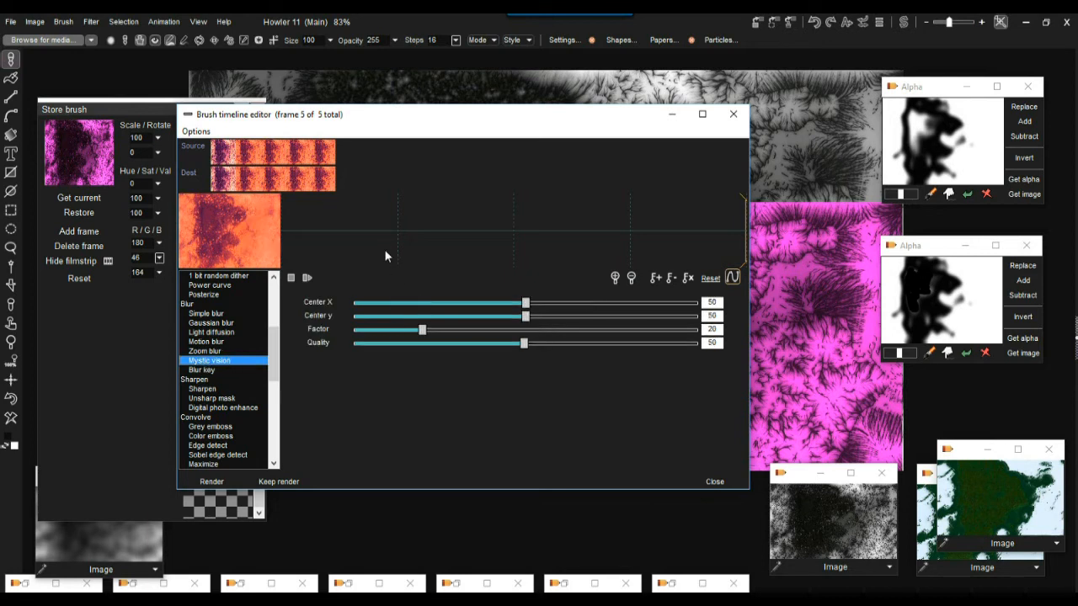
pyautogui.moveTo(524, 303); pyautogui.dragTo(447, 304)
pyautogui.moveTo(229, 233); pyautogui.dragTo(228, 222)
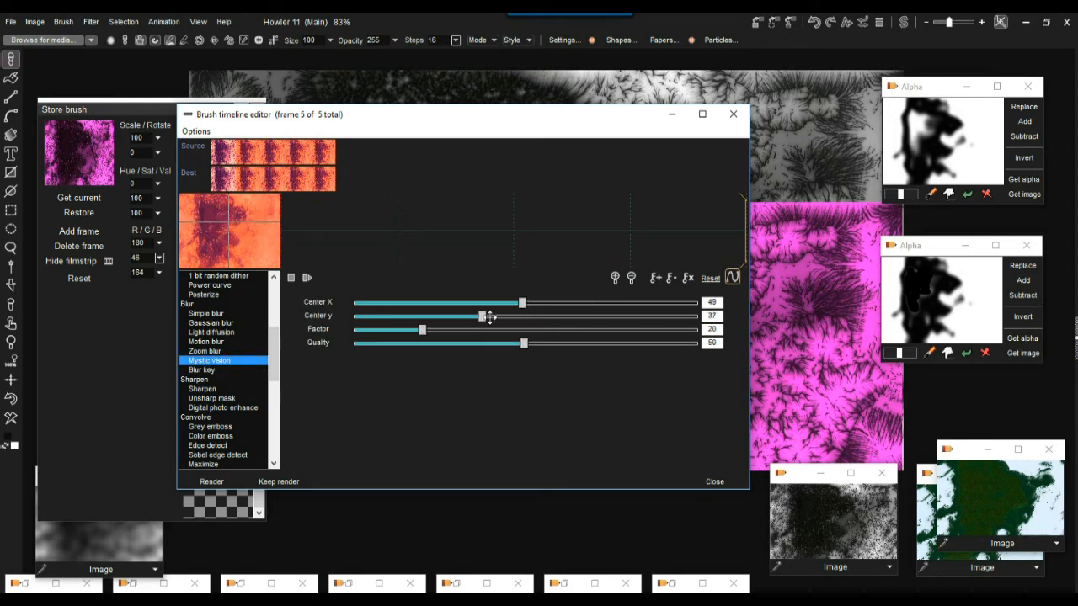
pyautogui.moveTo(422, 329); pyautogui.dragTo(470, 330)
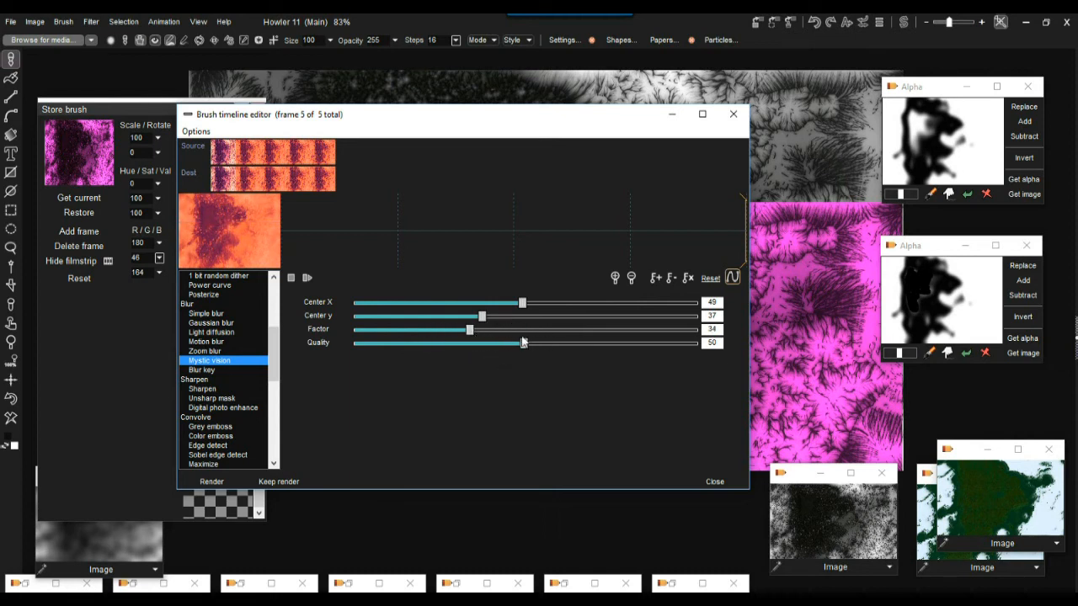
pyautogui.click(599, 343)
pyautogui.click(215, 210)
pyautogui.click(233, 232)
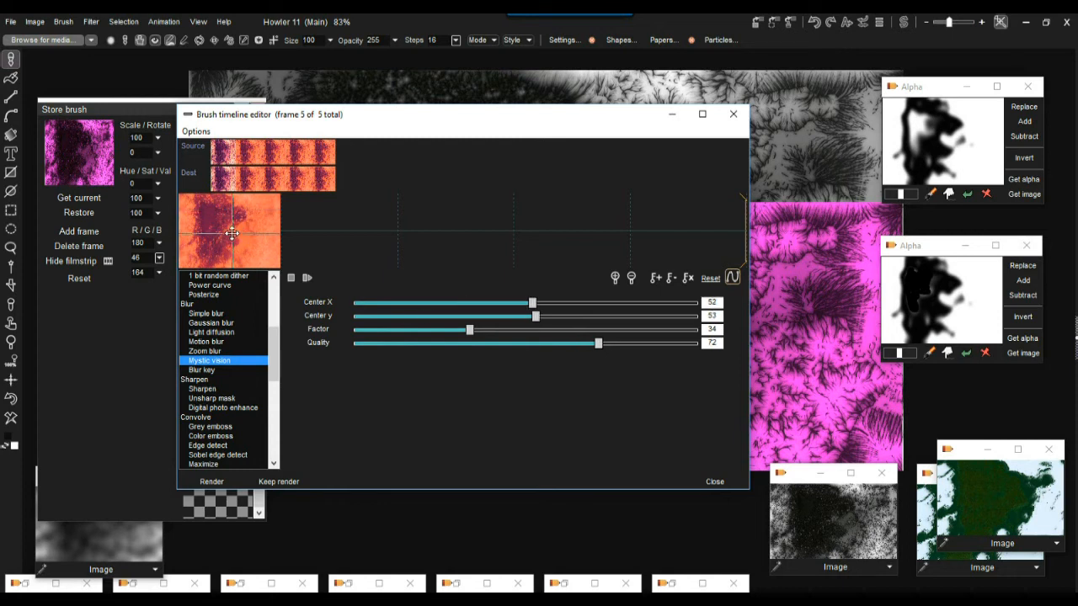
pyautogui.click(223, 488)
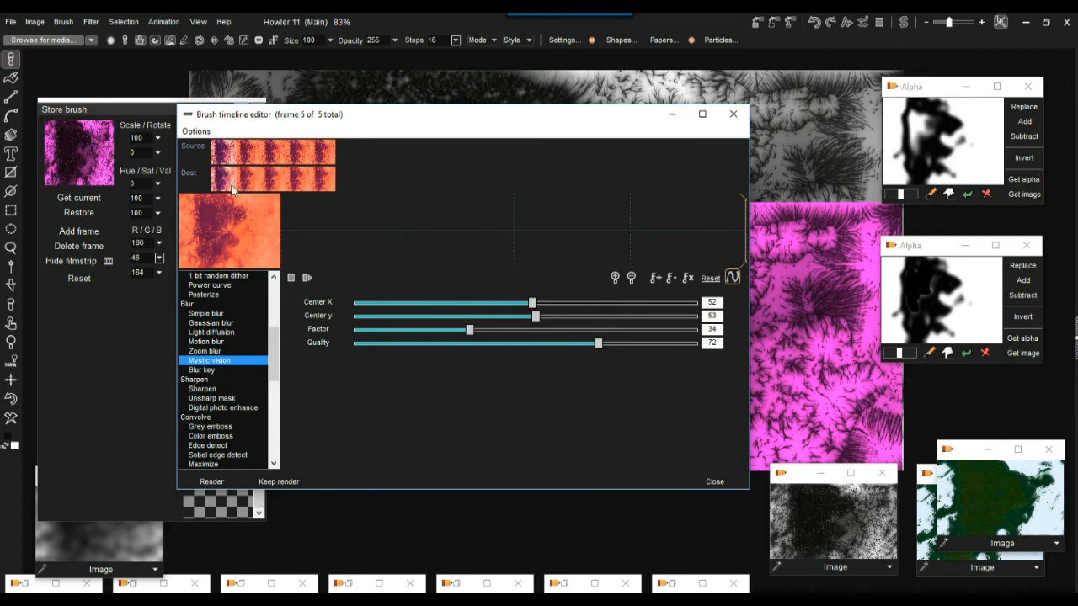
# Use the rendered 'dest' frames as the current brush and close the brush timeline editor
pyautogui.click(198, 133)
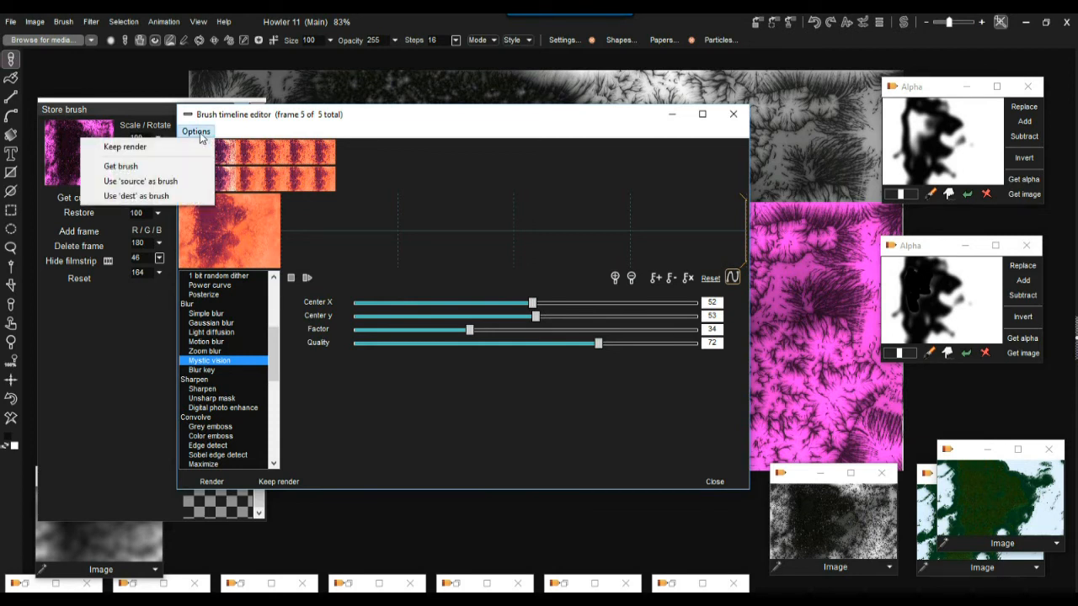
pyautogui.click(165, 199)
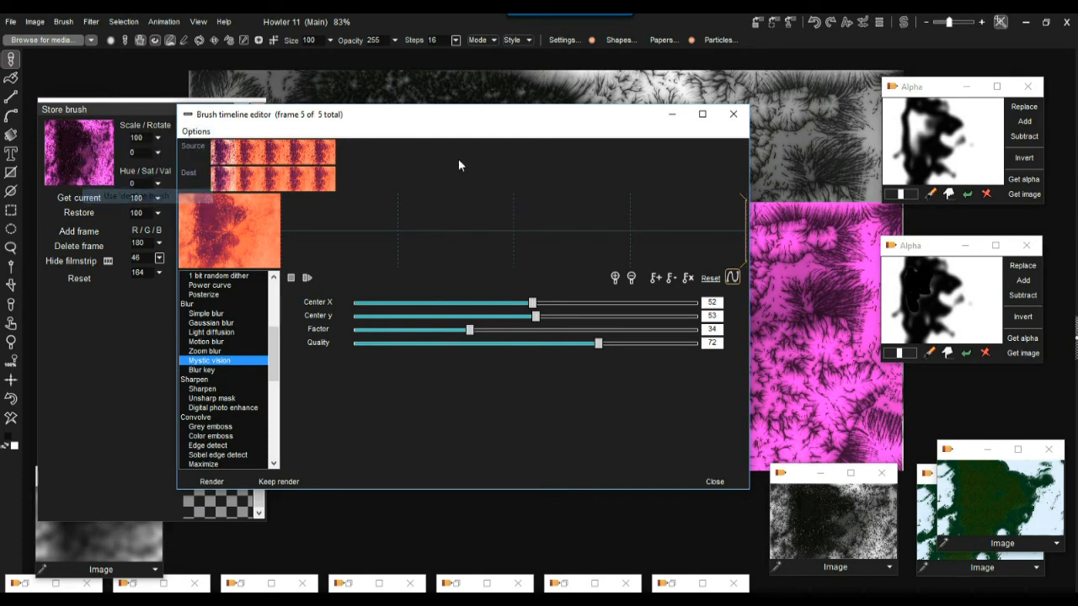
pyautogui.click(732, 118)
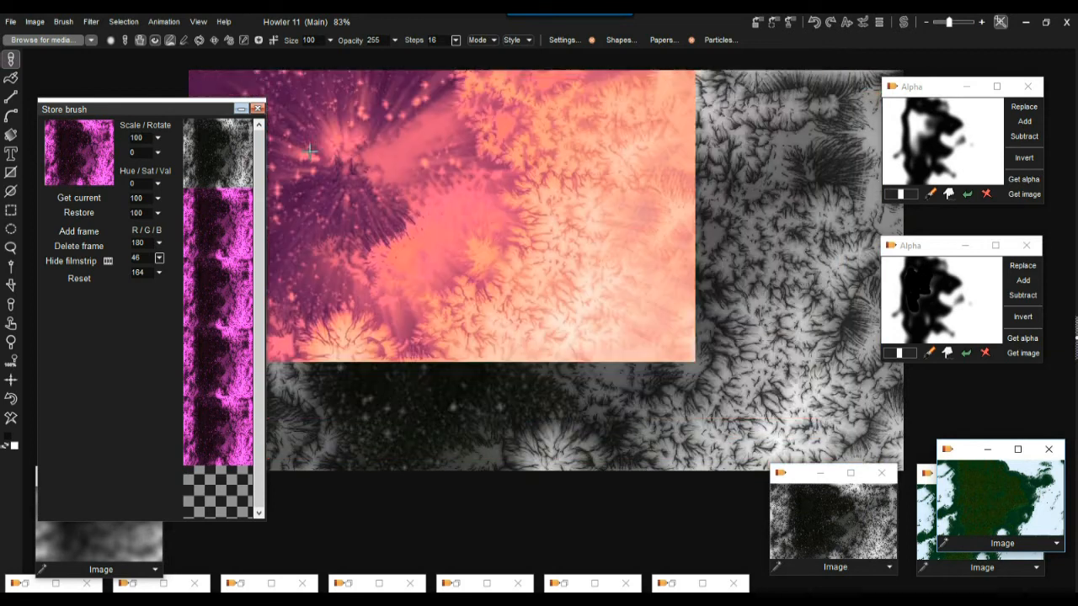
# Resample the brush to 1280 by 320 pixels with the proportions unconstrained
pyautogui.click(64, 21)
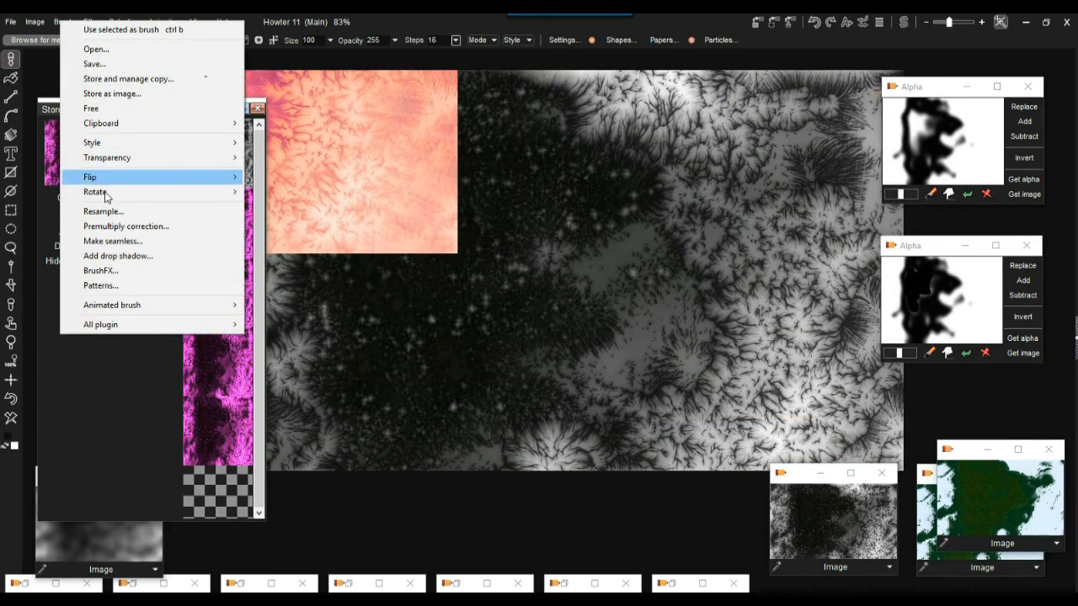
pyautogui.click(112, 217)
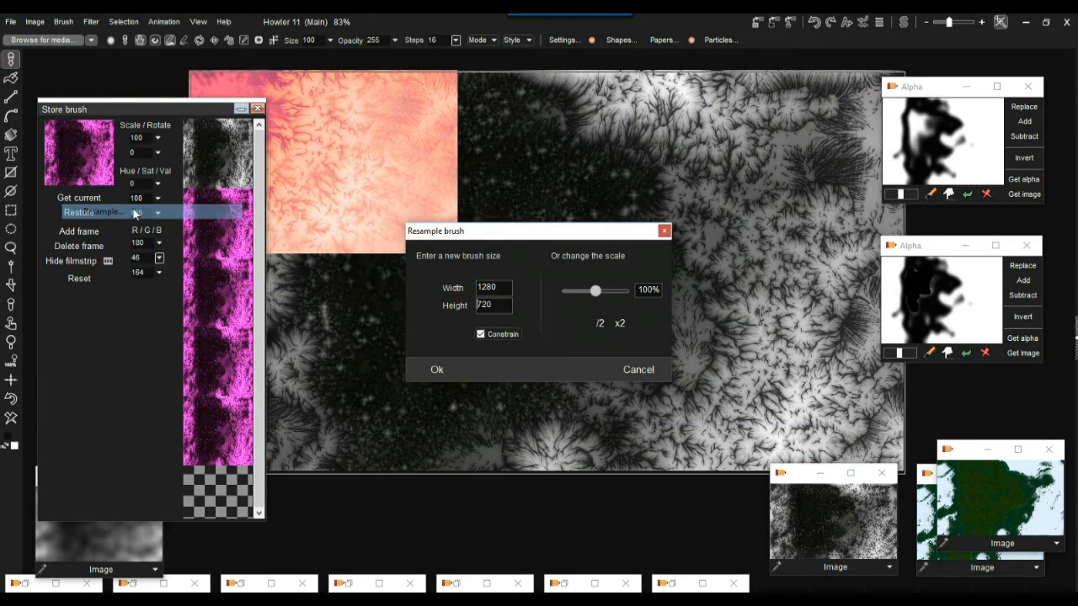
pyautogui.moveTo(502, 287); pyautogui.dragTo(431, 288)
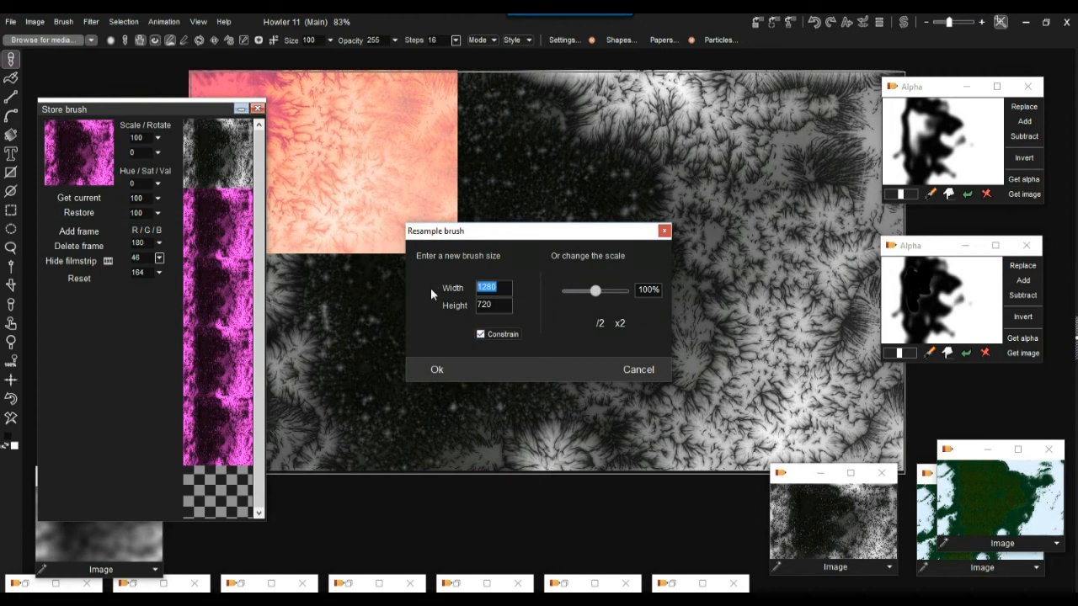
pyautogui.click(480, 335)
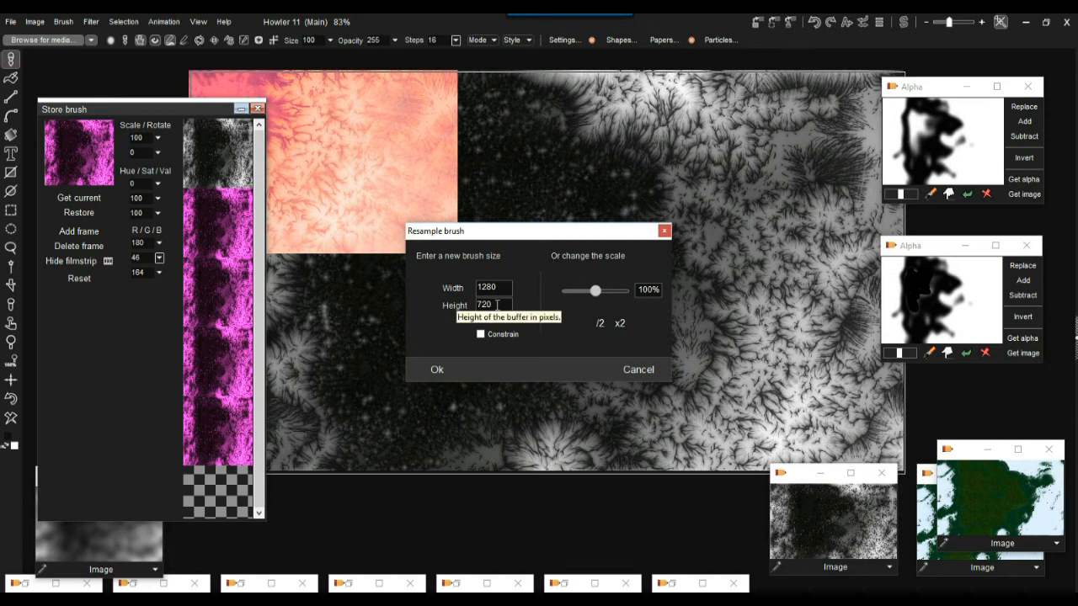
pyautogui.moveTo(496, 305); pyautogui.dragTo(471, 309)
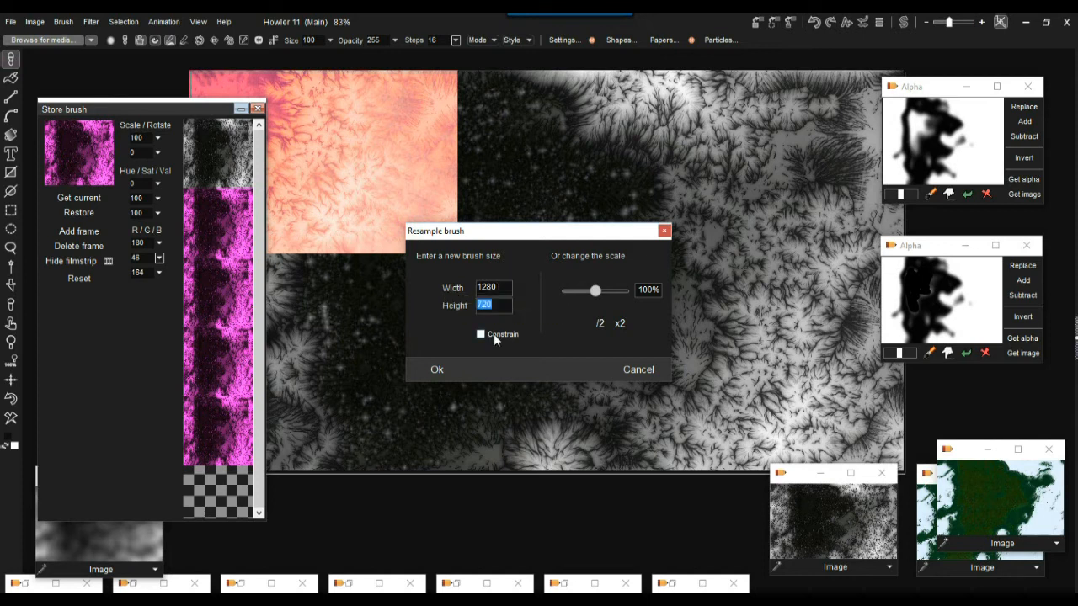
pyautogui.write('32')
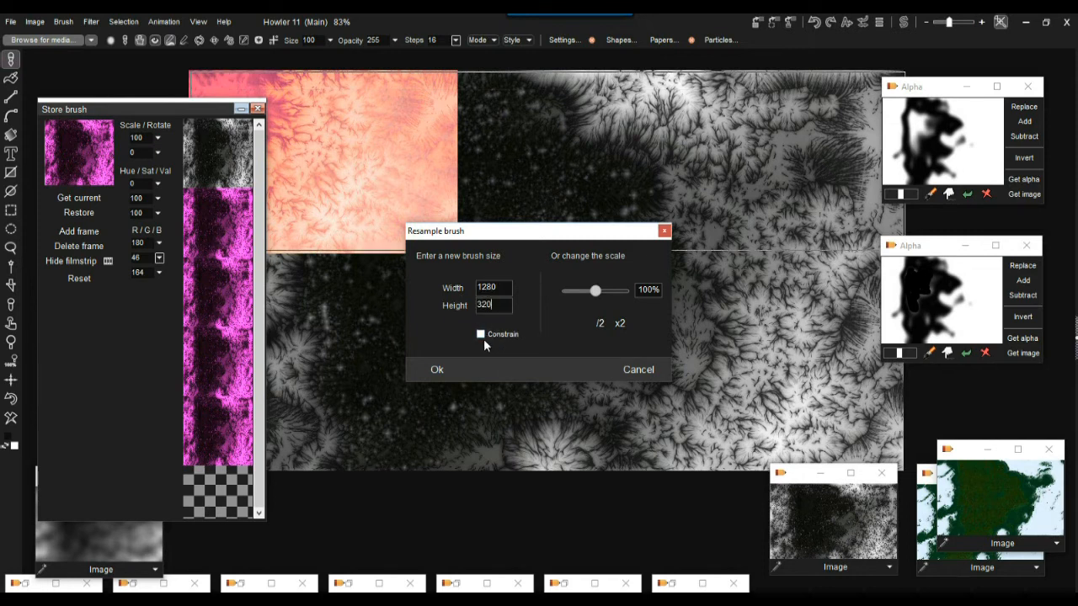
pyautogui.click(436, 370)
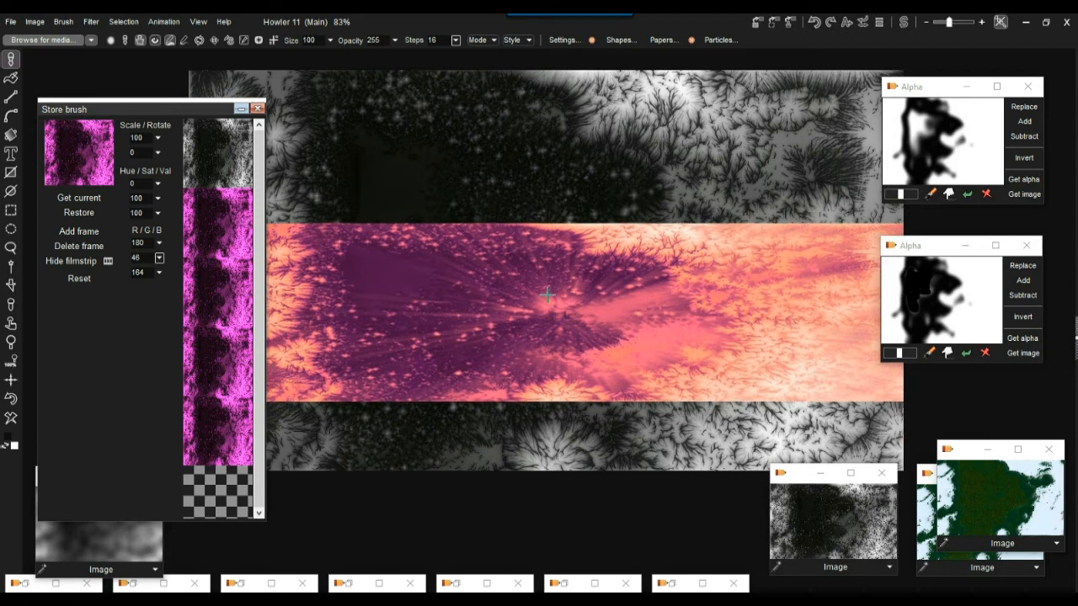
# Make the brush seamless with a horizontal trim of 6% and a vertical trim of 1%
pyautogui.click(64, 26)
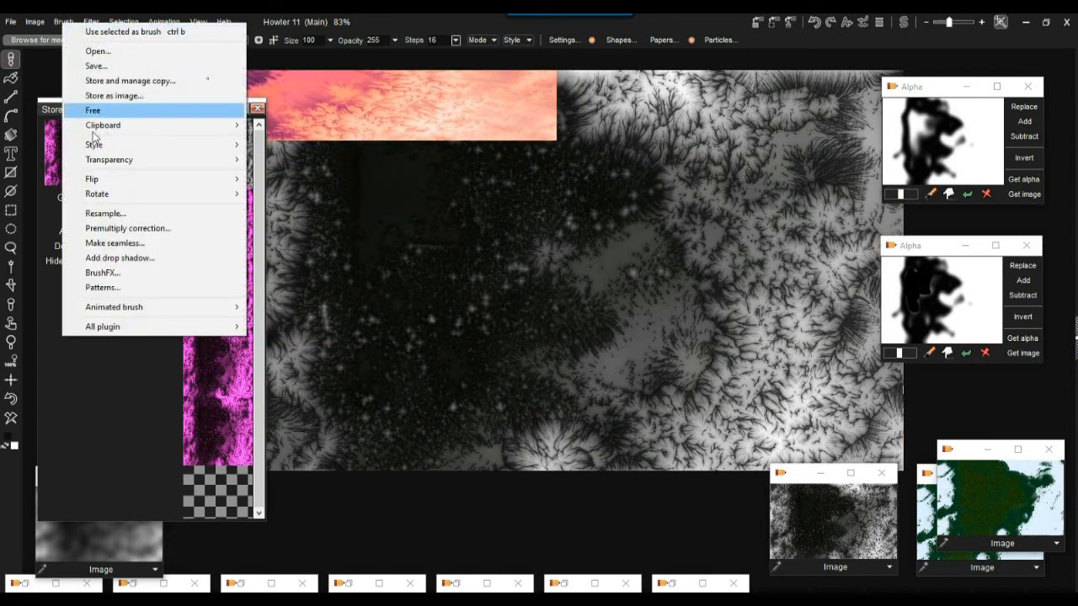
pyautogui.click(135, 245)
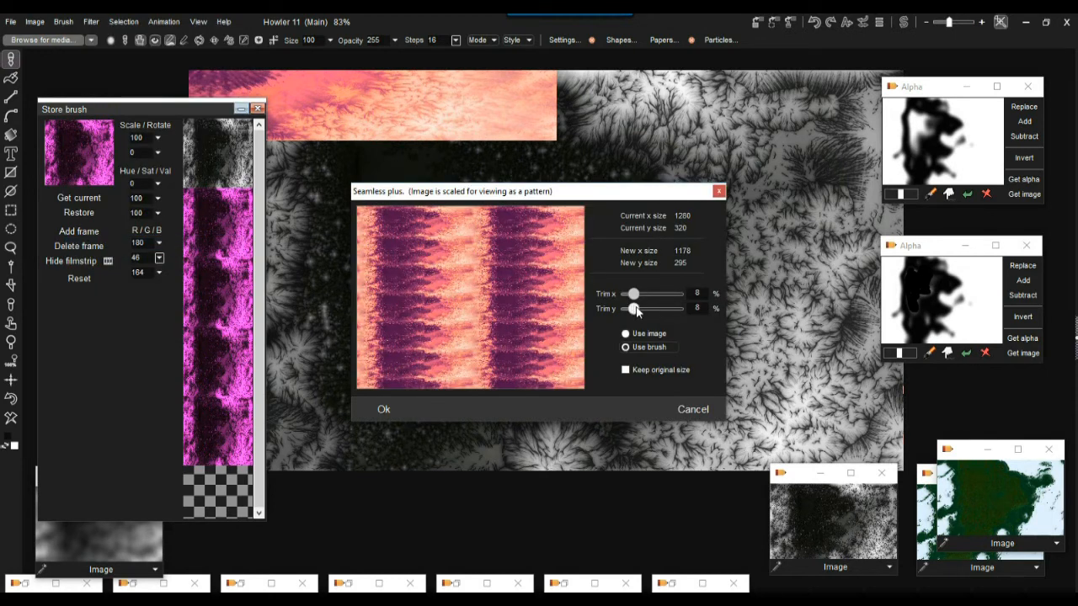
pyautogui.moveTo(634, 293)
pyautogui.mouseDown()
pyautogui.moveTo(665, 295)
pyautogui.moveTo(626, 309)
pyautogui.mouseUp()
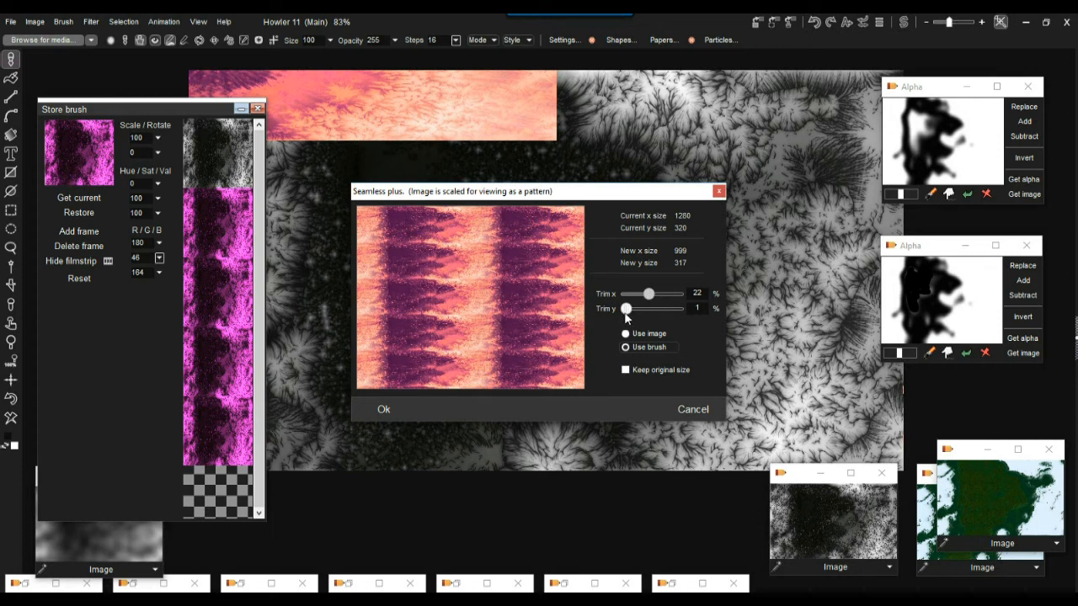
pyautogui.moveTo(626, 310)
pyautogui.mouseDown()
pyautogui.moveTo(642, 311)
pyautogui.moveTo(619, 310)
pyautogui.mouseUp()
pyautogui.moveTo(625, 305)
pyautogui.mouseDown()
pyautogui.moveTo(649, 310)
pyautogui.moveTo(627, 309)
pyautogui.mouseUp()
pyautogui.moveTo(650, 293)
pyautogui.mouseDown()
pyautogui.moveTo(630, 294)
pyautogui.moveTo(678, 299)
pyautogui.moveTo(627, 296)
pyautogui.moveTo(638, 296)
pyautogui.mouseUp()
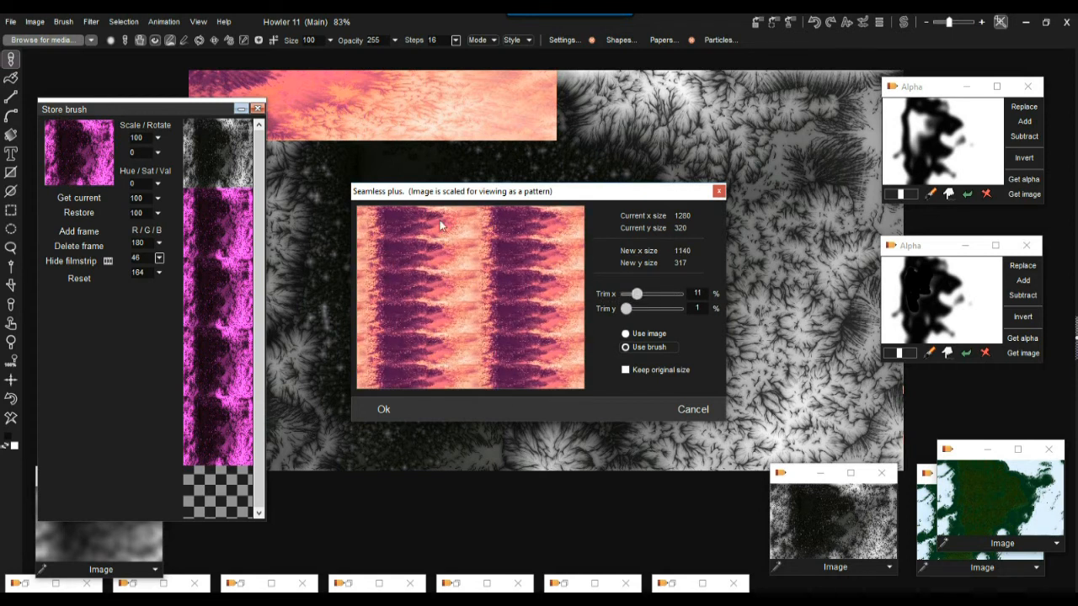
pyautogui.moveTo(637, 295)
pyautogui.mouseDown()
pyautogui.moveTo(691, 304)
pyautogui.moveTo(631, 309)
pyautogui.mouseUp()
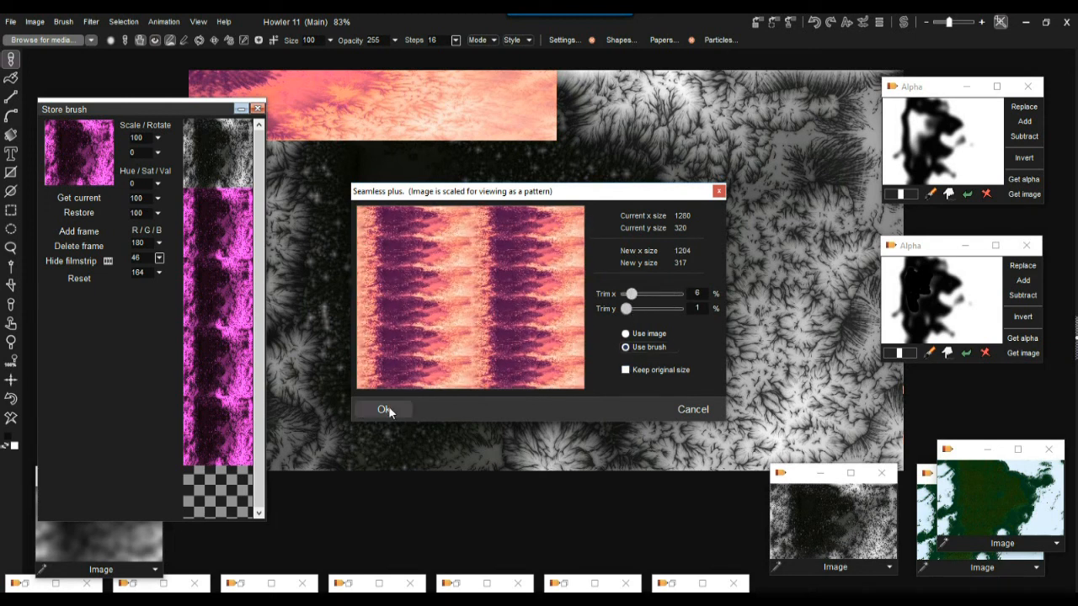
pyautogui.click(385, 410)
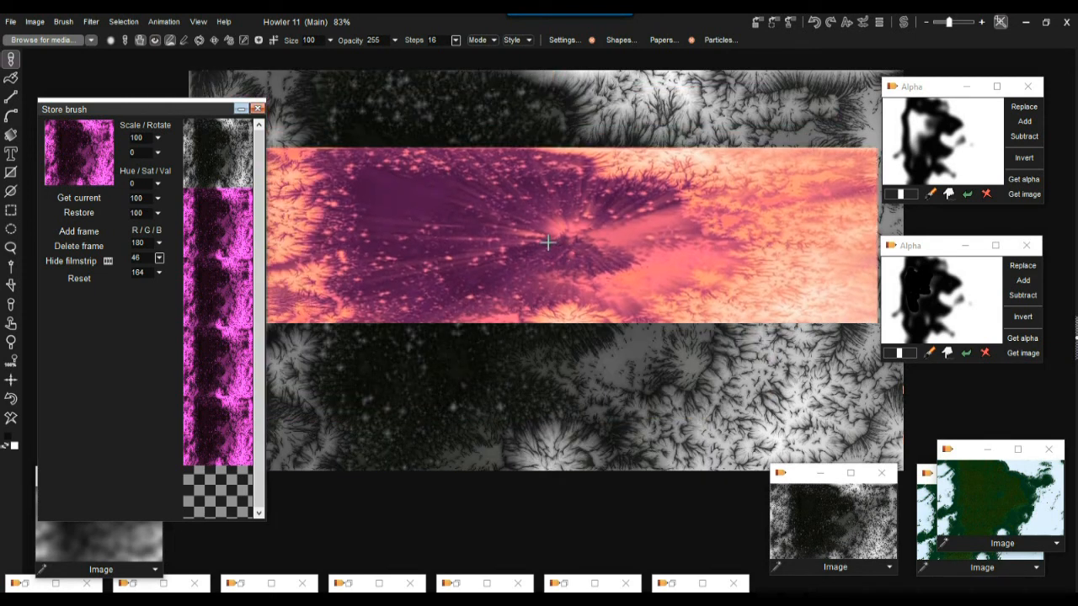
# Store a managed copy of the seamless brush, close the old magenta brush's store window, and show the new copy's filmstrip
pyautogui.click(65, 23)
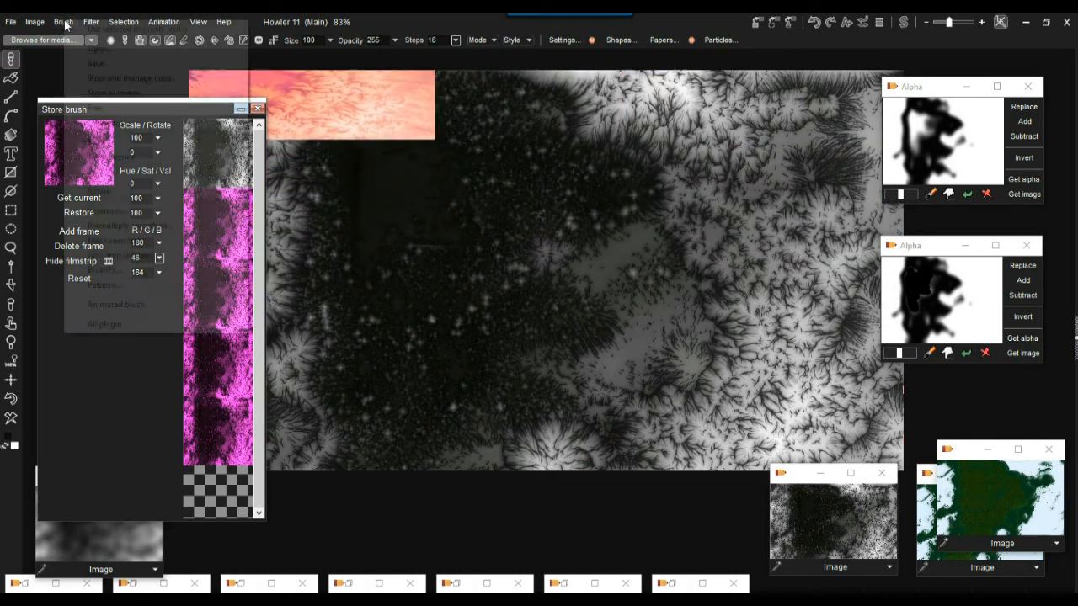
pyautogui.click(122, 80)
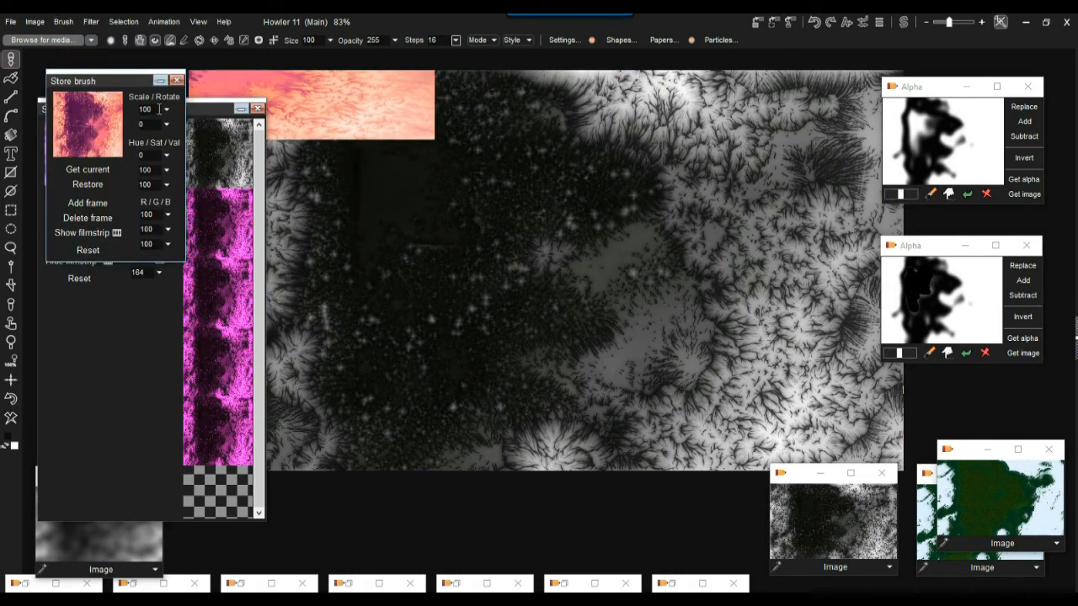
pyautogui.click(240, 111)
pyautogui.click(256, 109)
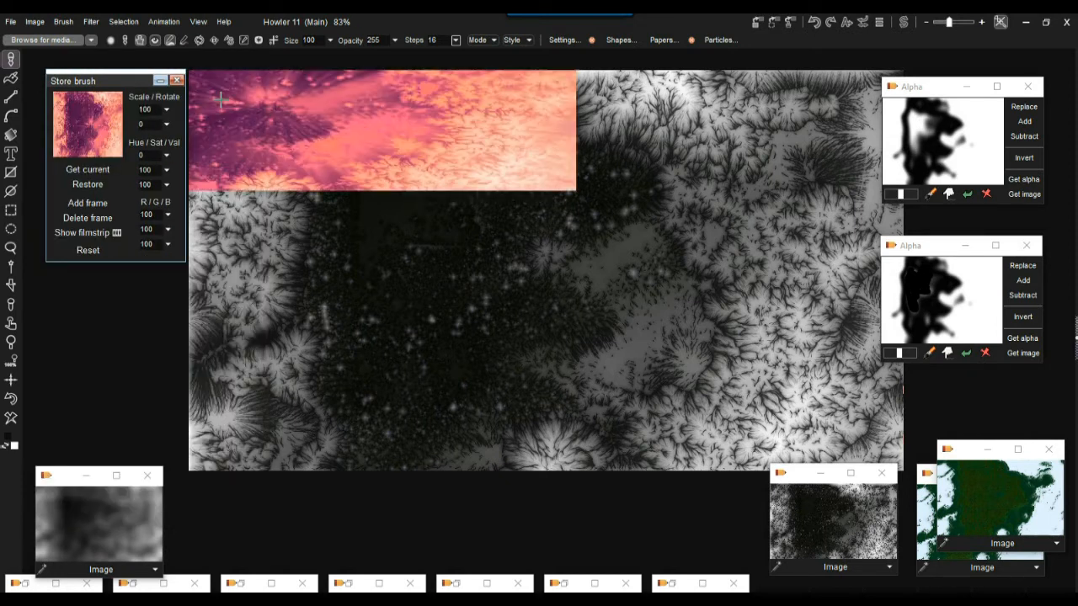
pyautogui.click(80, 233)
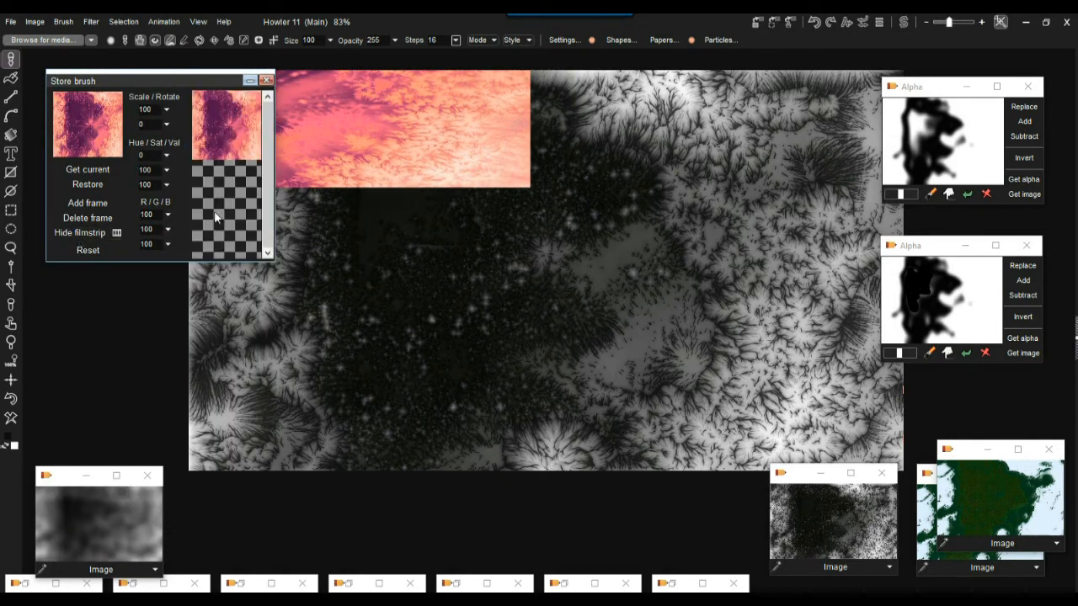
pyautogui.click(89, 221)
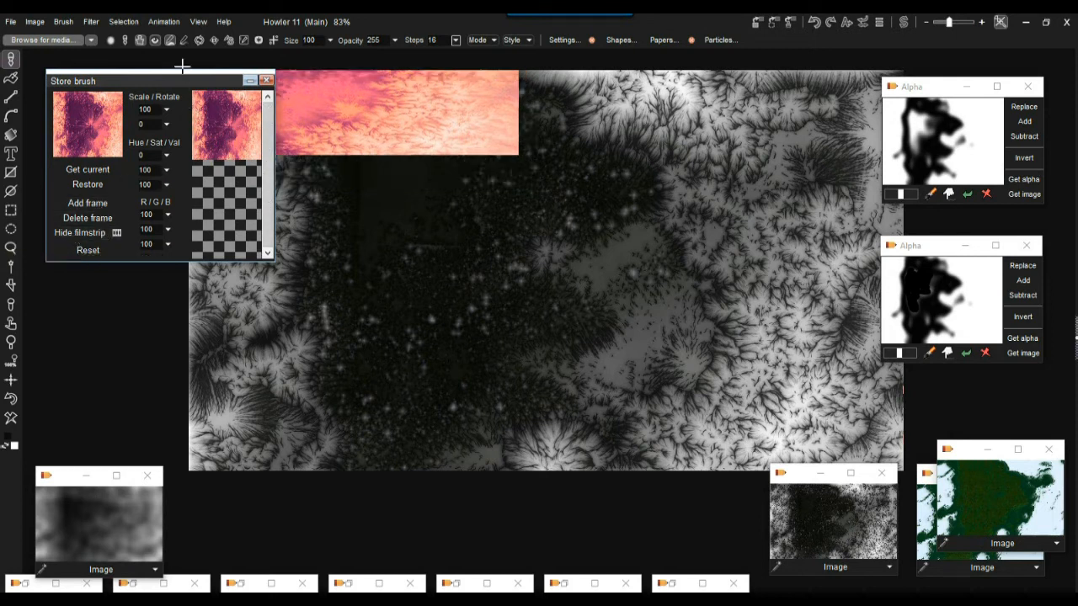
pyautogui.click(86, 235)
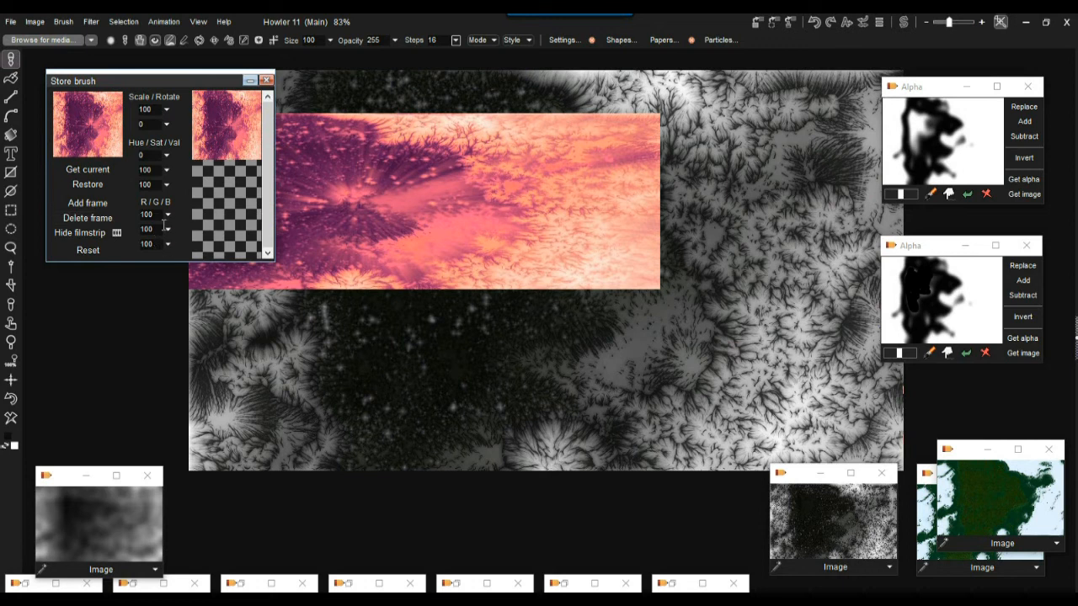
# Recolour the stored brush with hue -111, saturation 123 and value 131
pyautogui.click(167, 156)
pyautogui.click(146, 171)
pyautogui.moveTo(146, 171)
pyautogui.mouseDown()
pyautogui.moveTo(98, 172)
pyautogui.moveTo(107, 173)
pyautogui.mouseUp()
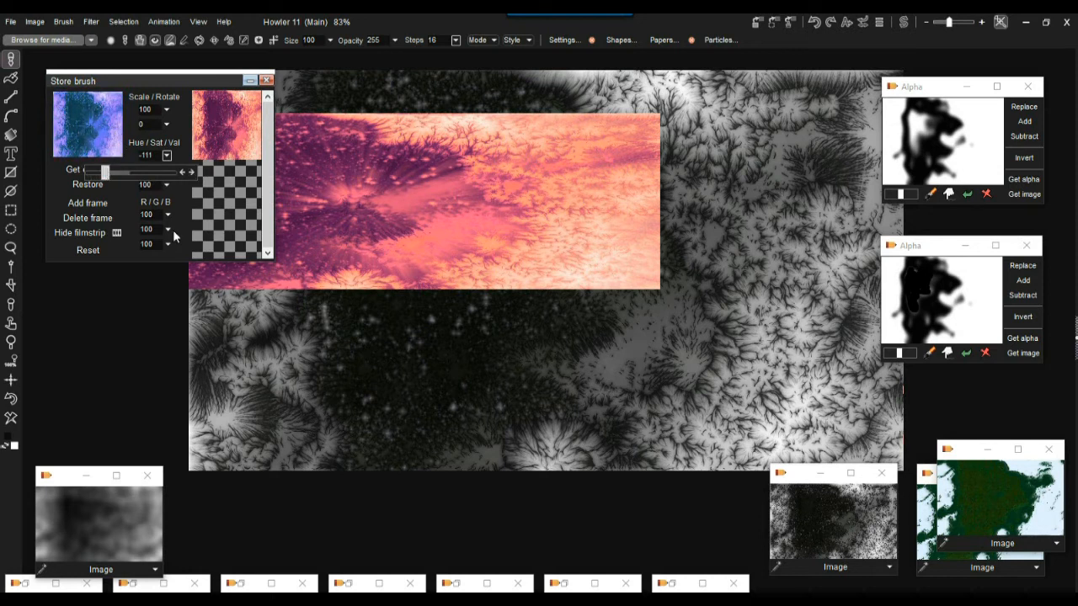
pyautogui.click(170, 156)
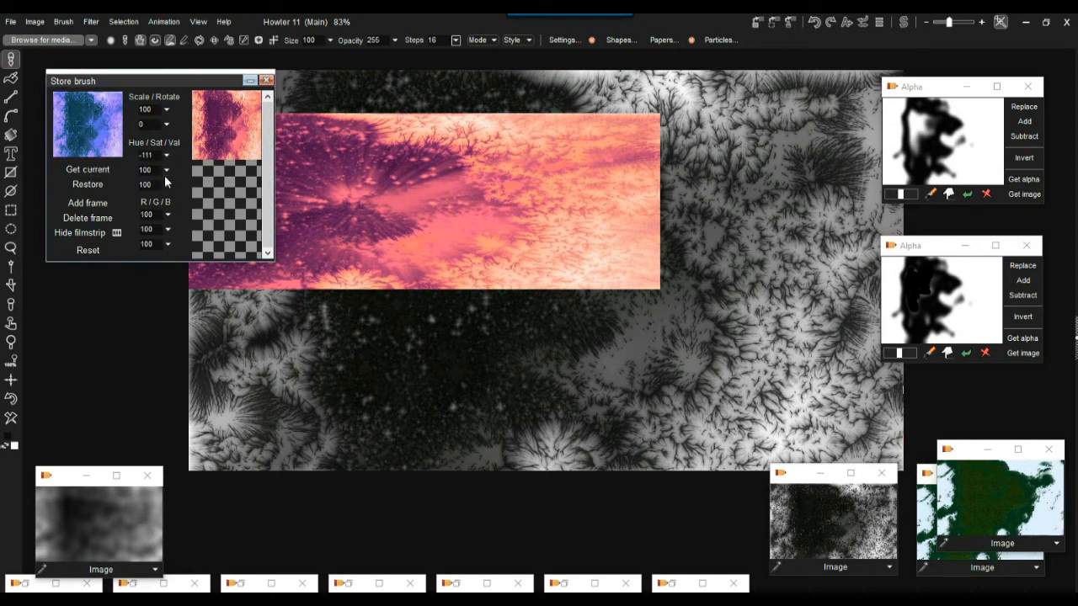
pyautogui.click(166, 171)
pyautogui.moveTo(131, 187)
pyautogui.mouseDown()
pyautogui.moveTo(160, 187)
pyautogui.moveTo(115, 187)
pyautogui.moveTo(141, 190)
pyautogui.mouseUp()
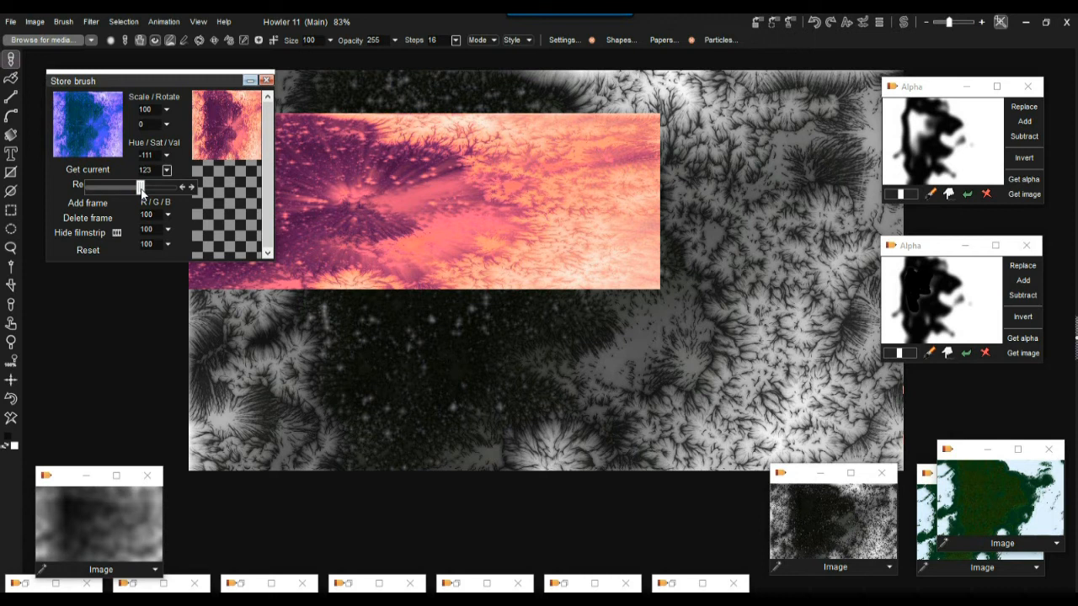
pyautogui.click(167, 185)
pyautogui.moveTo(139, 200)
pyautogui.mouseDown()
pyautogui.moveTo(167, 202)
pyautogui.moveTo(98, 203)
pyautogui.moveTo(157, 211)
pyautogui.moveTo(144, 203)
pyautogui.mouseUp()
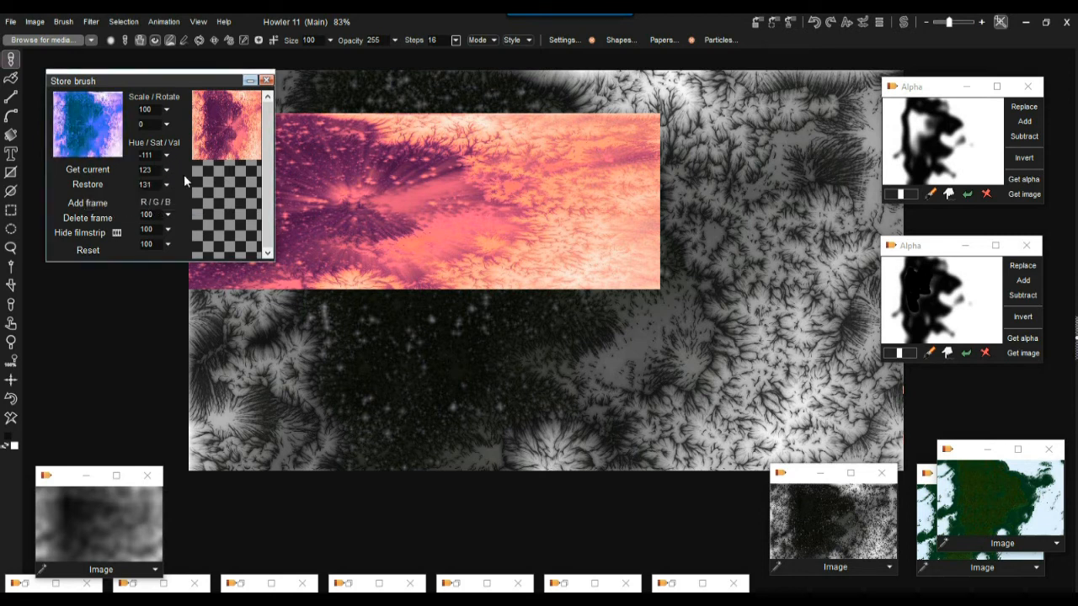
# Set the stored brush's colour channels to red 134, green 171 and blue 147
pyautogui.click(167, 215)
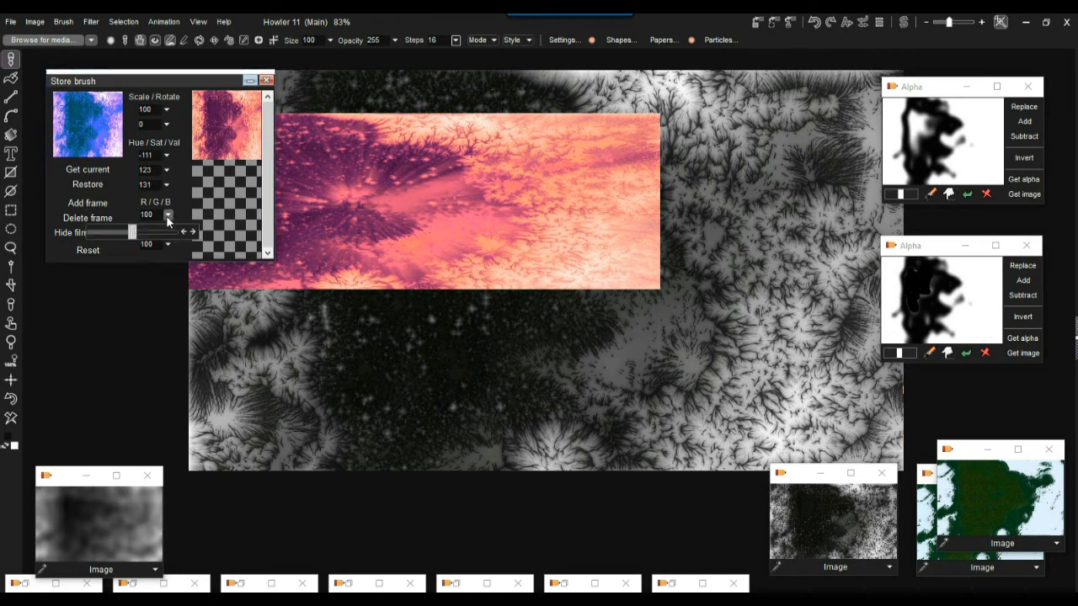
pyautogui.moveTo(127, 232)
pyautogui.mouseDown()
pyautogui.moveTo(109, 231)
pyautogui.moveTo(149, 232)
pyautogui.moveTo(110, 248)
pyautogui.moveTo(163, 248)
pyautogui.mouseUp()
pyautogui.click(168, 215)
pyautogui.click(168, 229)
pyautogui.click(168, 226)
pyautogui.click(168, 244)
pyautogui.moveTo(147, 261)
pyautogui.mouseDown()
pyautogui.moveTo(108, 262)
pyautogui.moveTo(152, 262)
pyautogui.mouseUp()
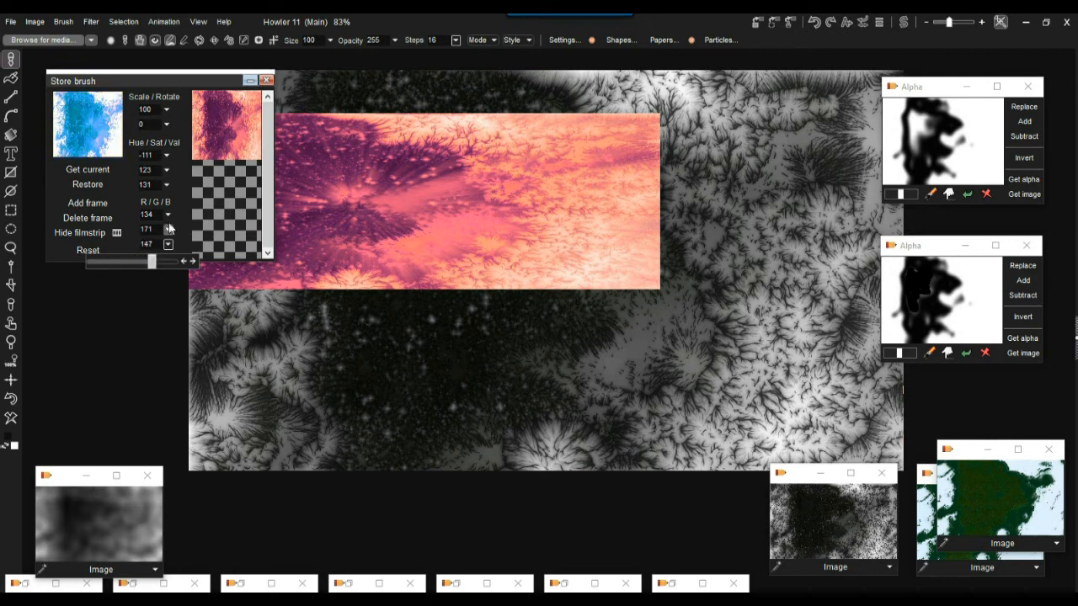
pyautogui.click(170, 226)
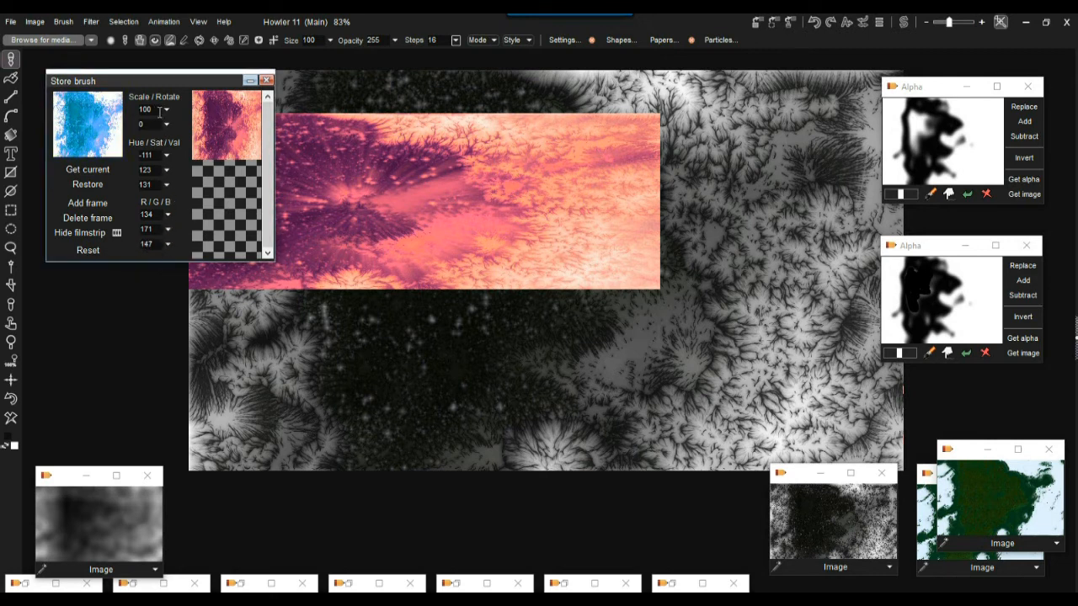
# Hide the stored brush's filmstrip and collapse its window to a small thumbnail
pyautogui.moveTo(156, 81); pyautogui.dragTo(147, 75)
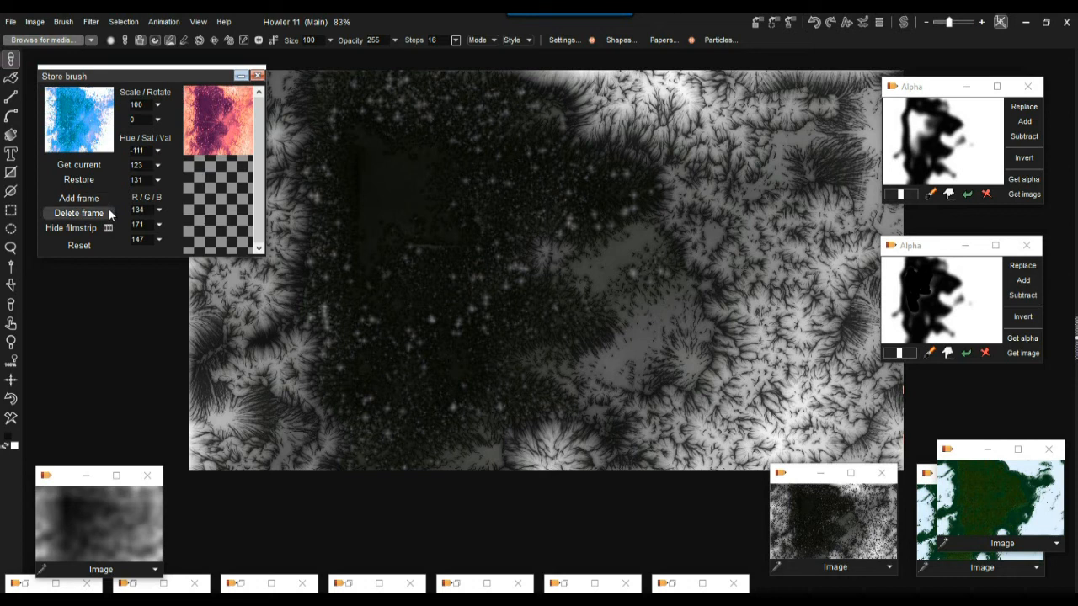
pyautogui.click(70, 229)
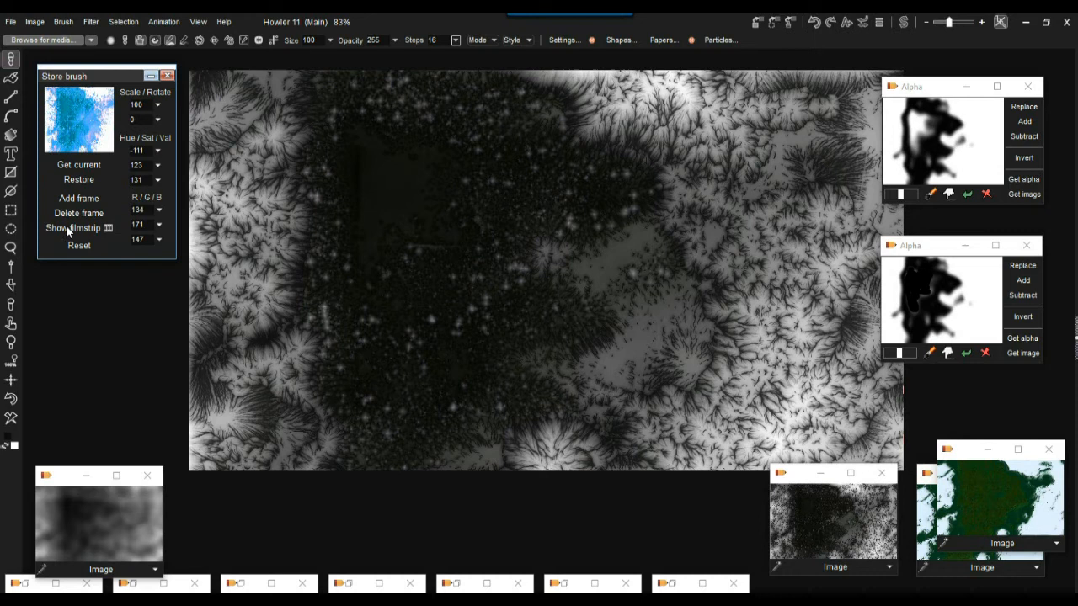
pyautogui.click(150, 76)
pyautogui.moveTo(48, 69); pyautogui.dragTo(48, 74)
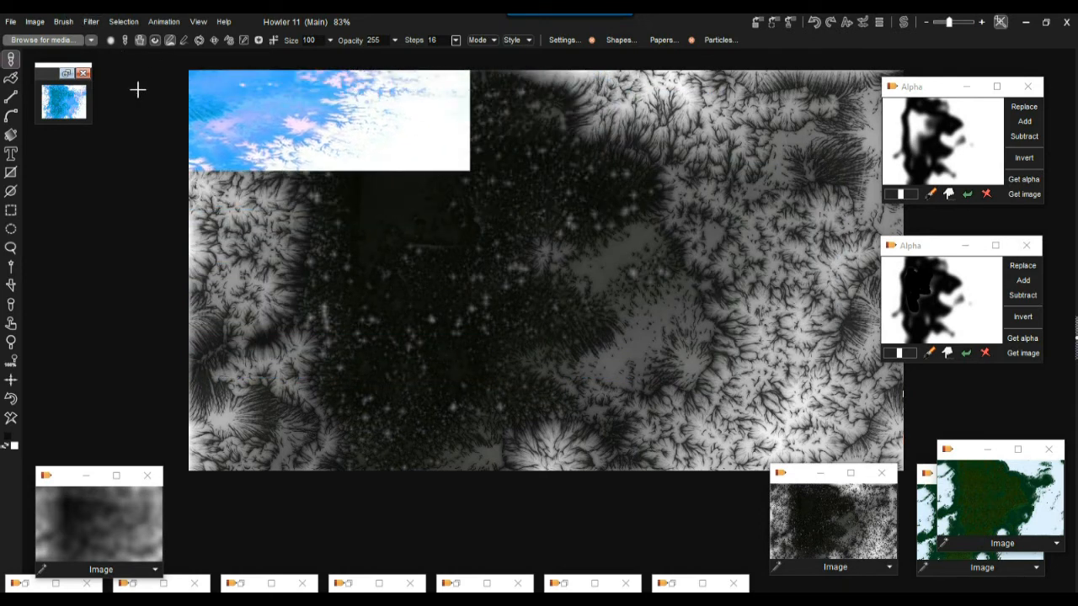
pyautogui.click(92, 24)
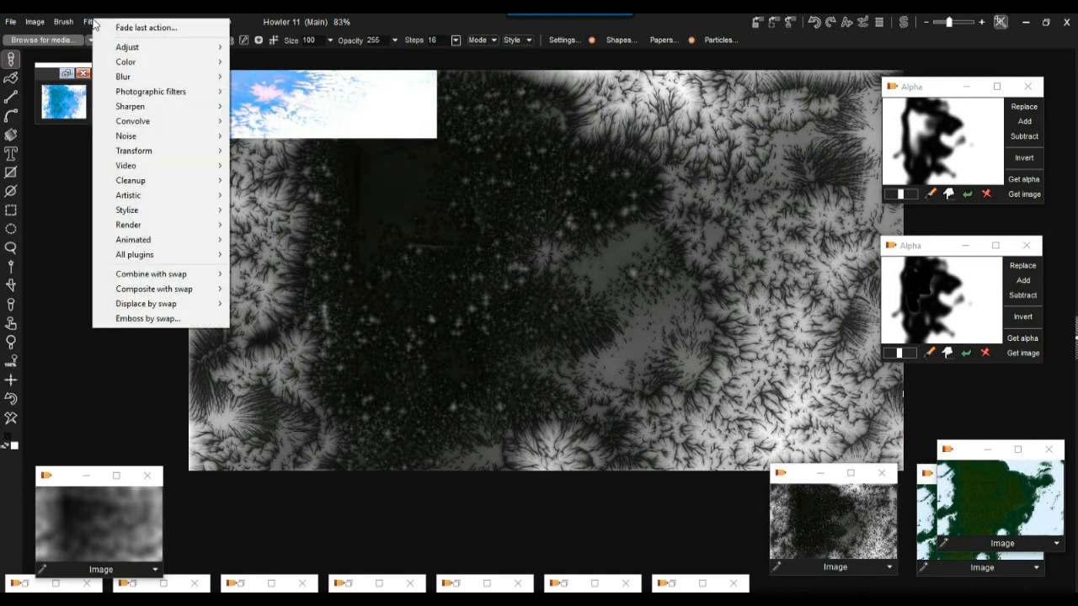
pyautogui.moveTo(152, 240)
pyautogui.click(247, 27)
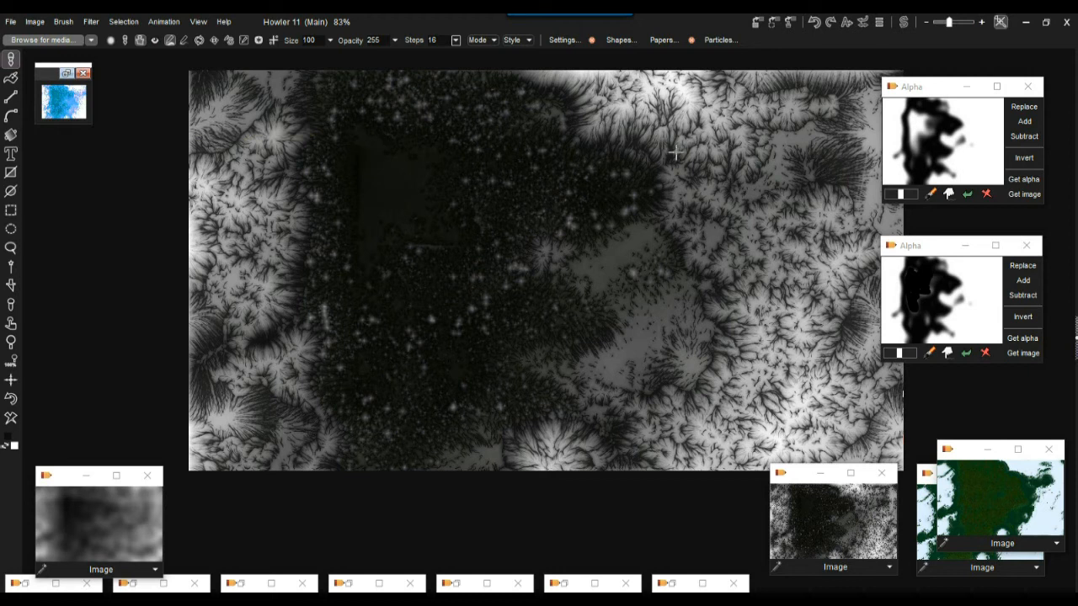
# Minimize both Alpha windows and shift the canvas into the free space
pyautogui.click(966, 86)
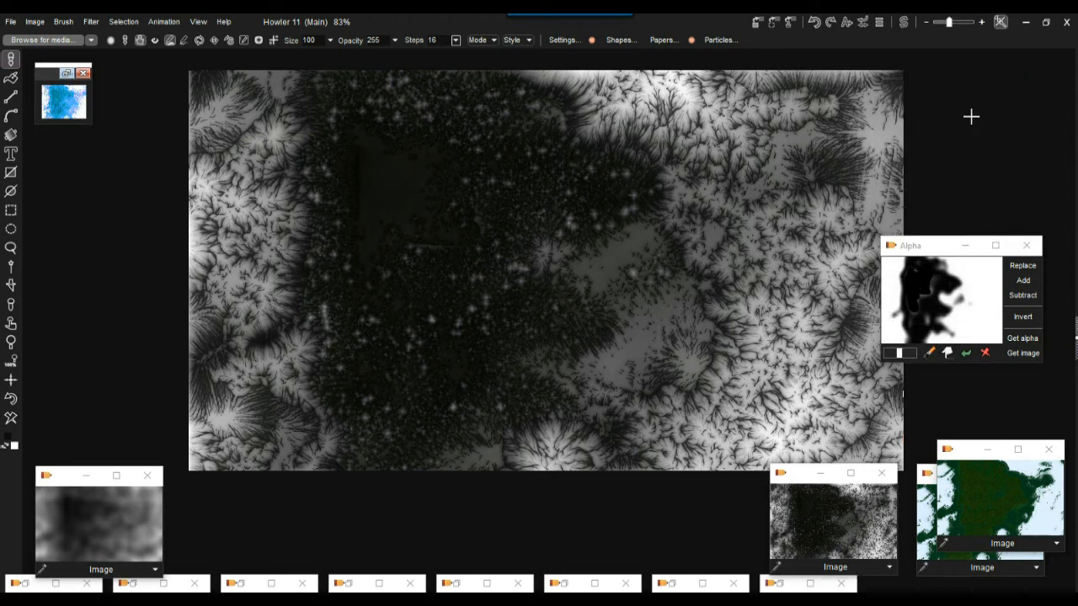
pyautogui.click(967, 246)
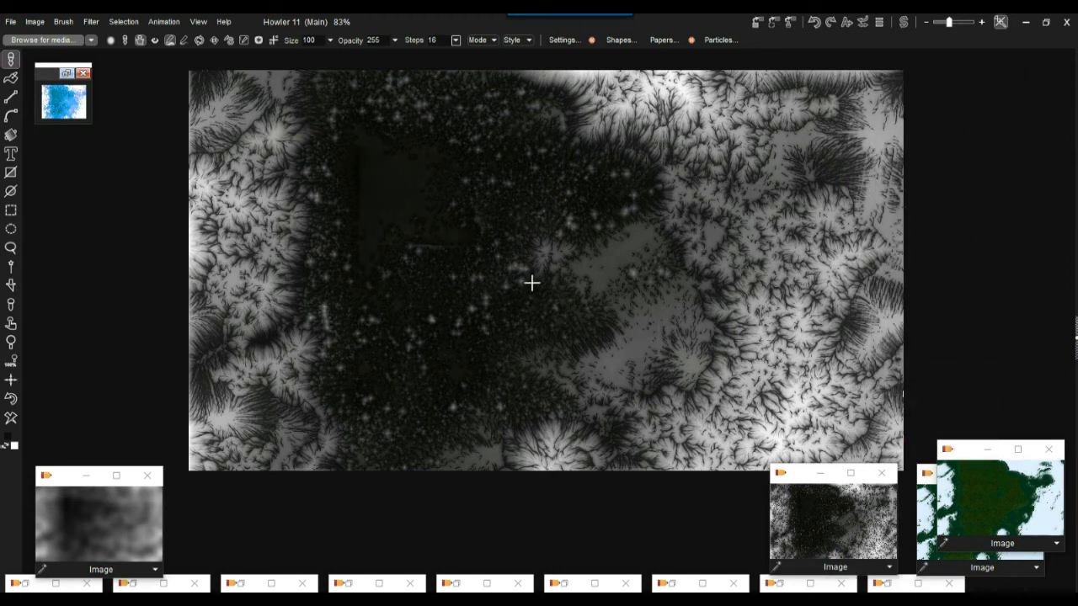
pyautogui.moveTo(517, 270); pyautogui.dragTo(636, 262)
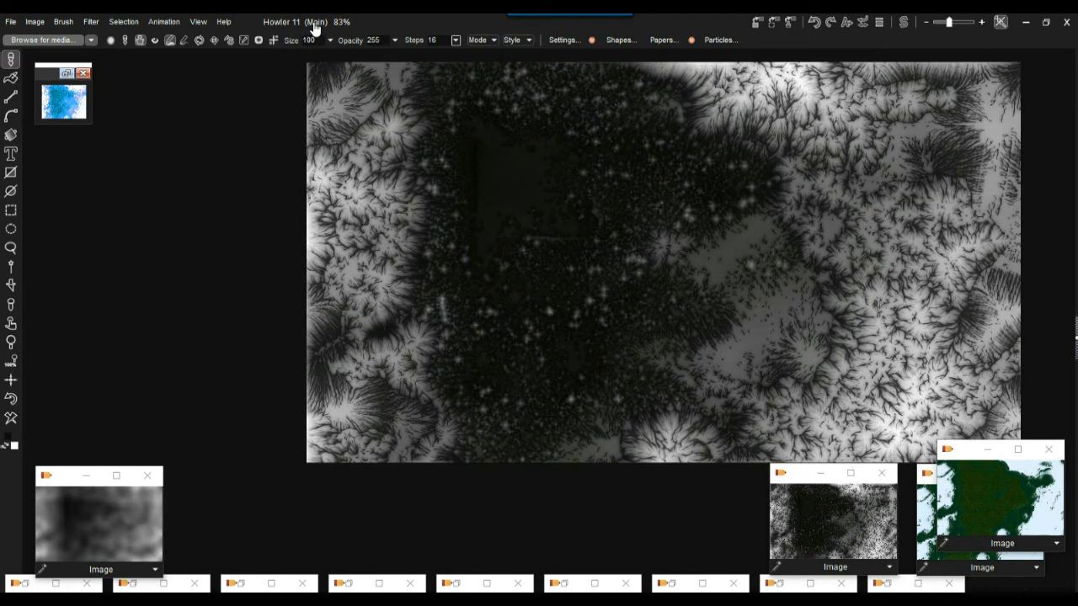
# Check the swap image, return to the main height map, and park the stored brush thumbnail clear of the canvas
pyautogui.click(905, 23)
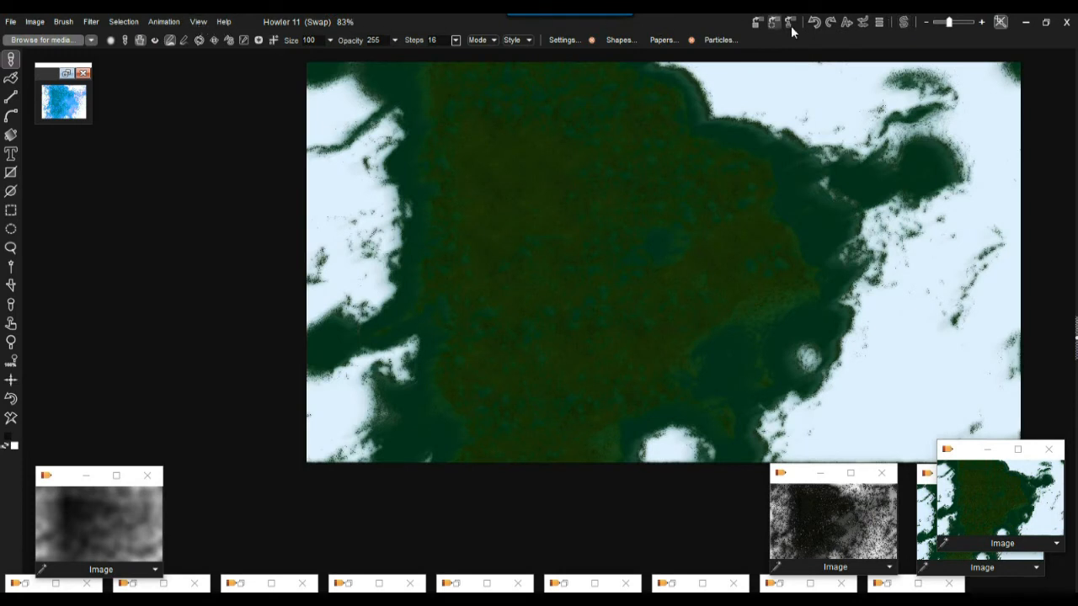
pyautogui.click(901, 24)
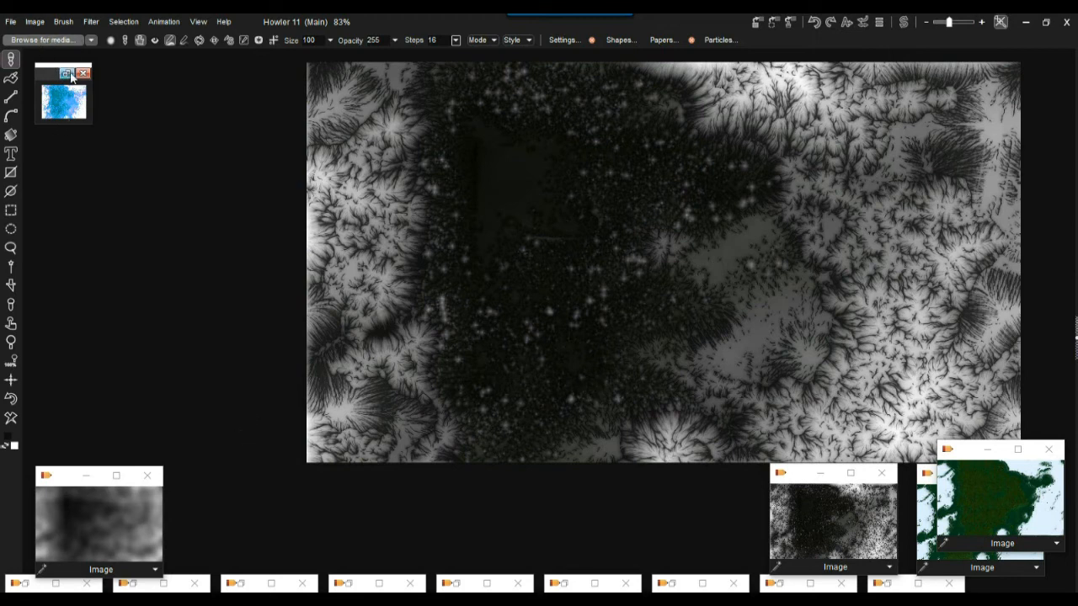
pyautogui.moveTo(51, 82); pyautogui.dragTo(1016, 96)
pyautogui.moveTo(814, 230); pyautogui.dragTo(540, 221)
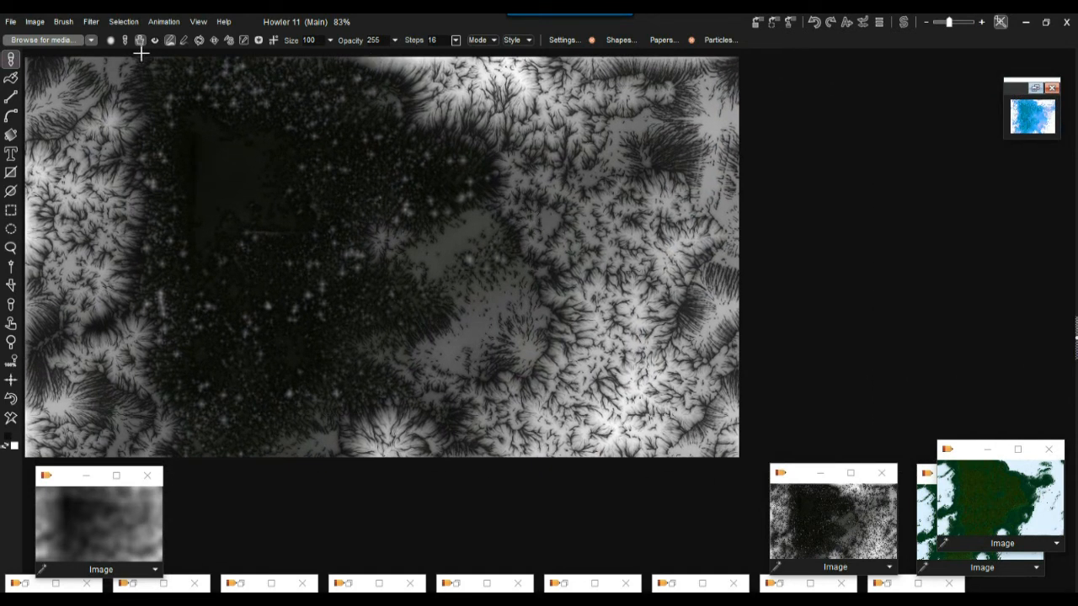
# Load the height map into the Puppy Ray GPU renderer and render the terrain at preview quality
pyautogui.click(91, 23)
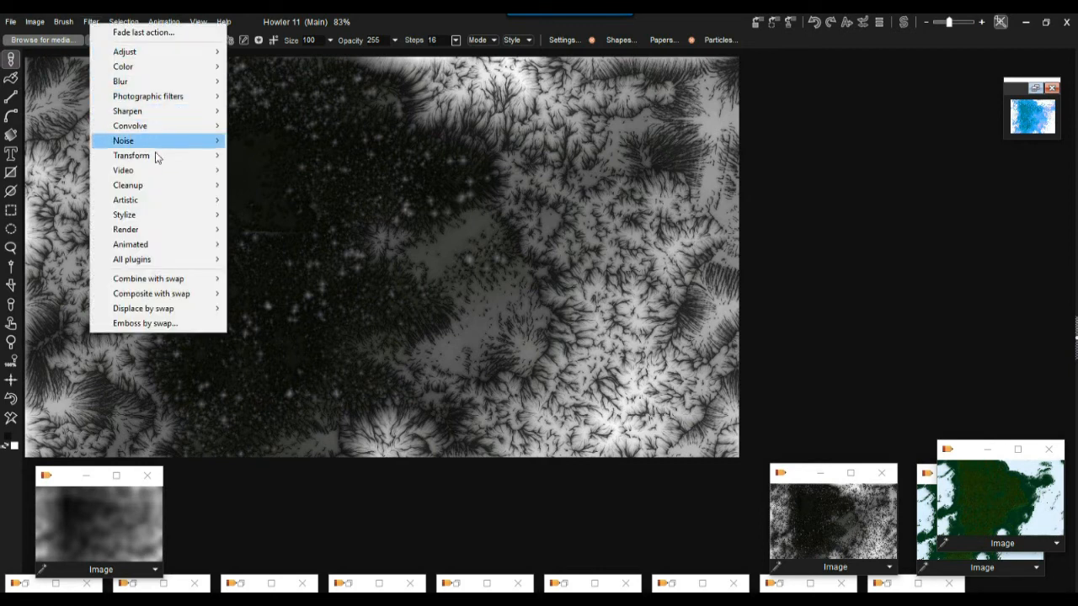
pyautogui.moveTo(163, 159)
pyautogui.moveTo(285, 221)
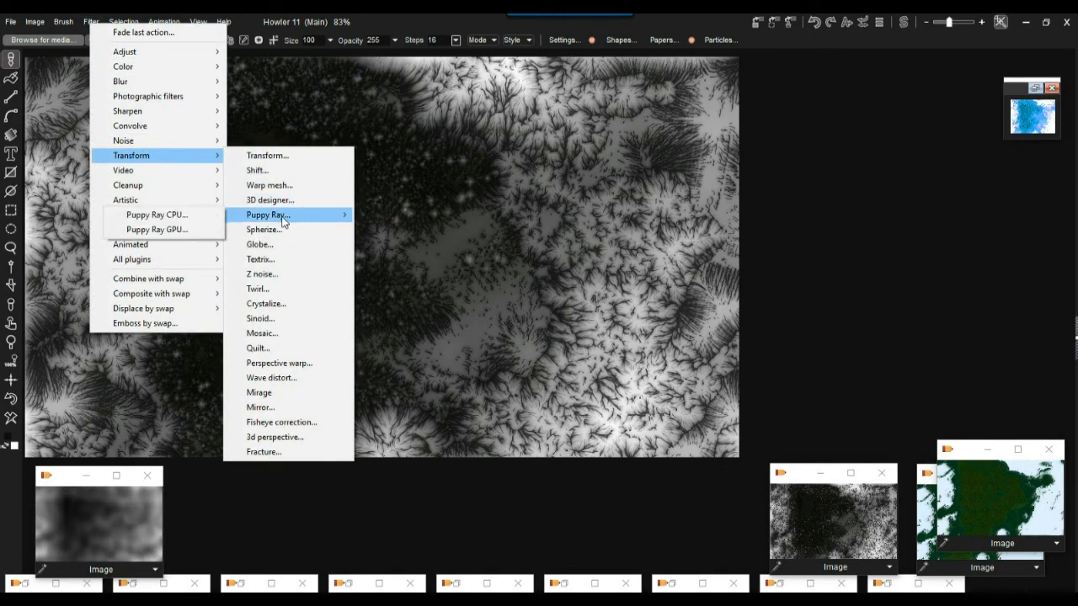
pyautogui.click(200, 230)
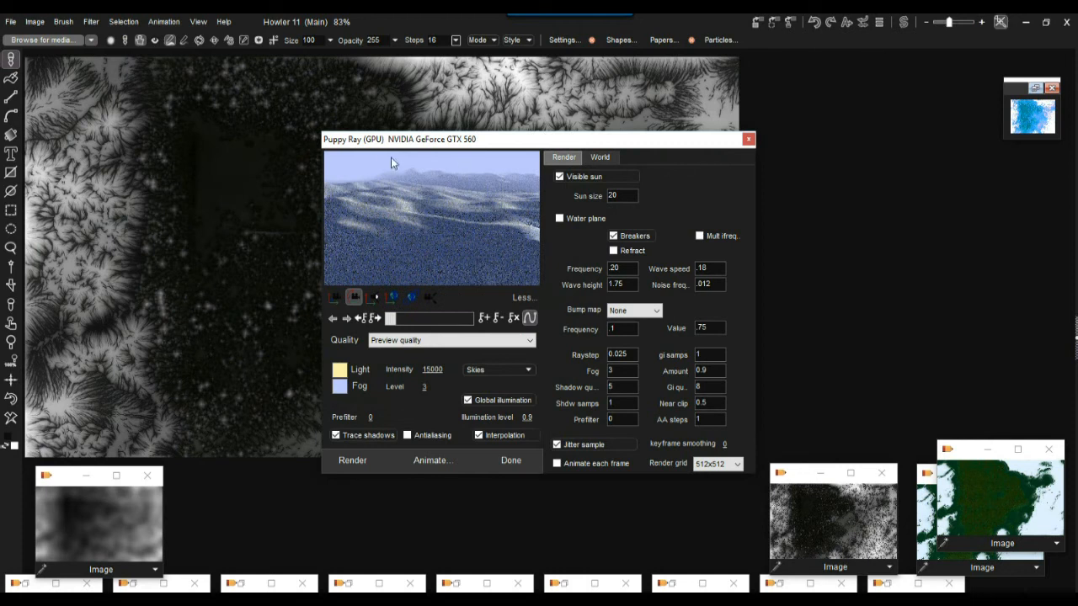
pyautogui.moveTo(354, 141); pyautogui.dragTo(649, 115)
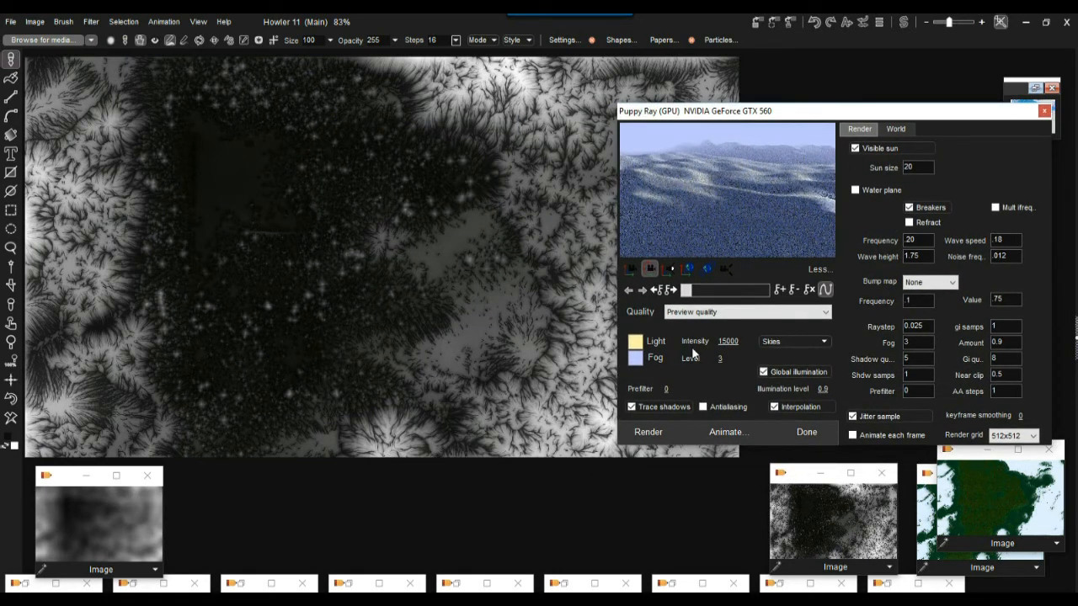
pyautogui.click(656, 431)
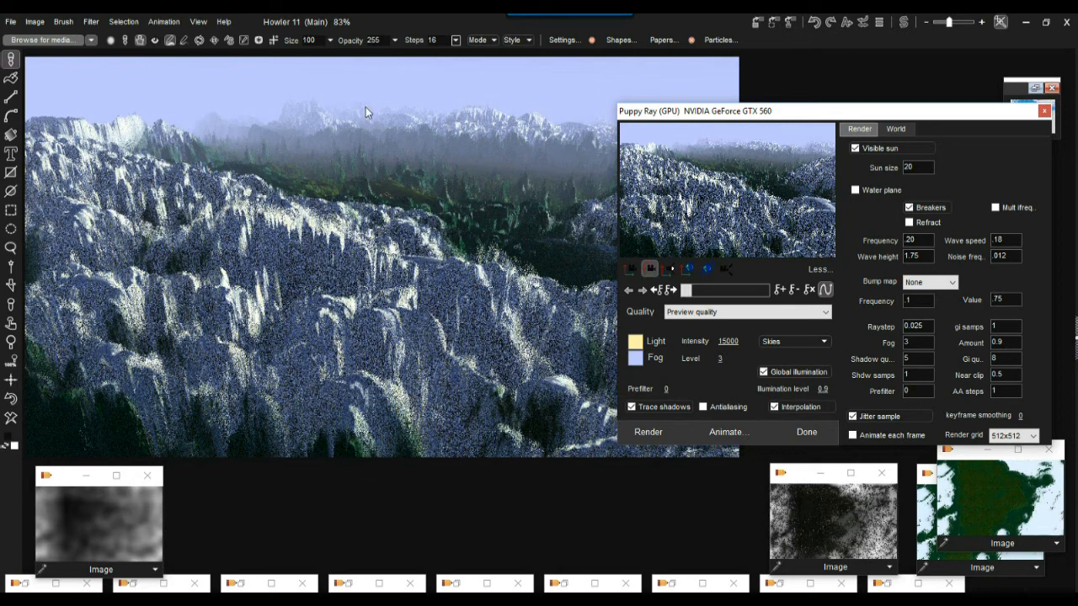
# Move the camera off the snowy slope over the green valley and turn it towards the neighbouring cliffs
pyautogui.click(629, 272)
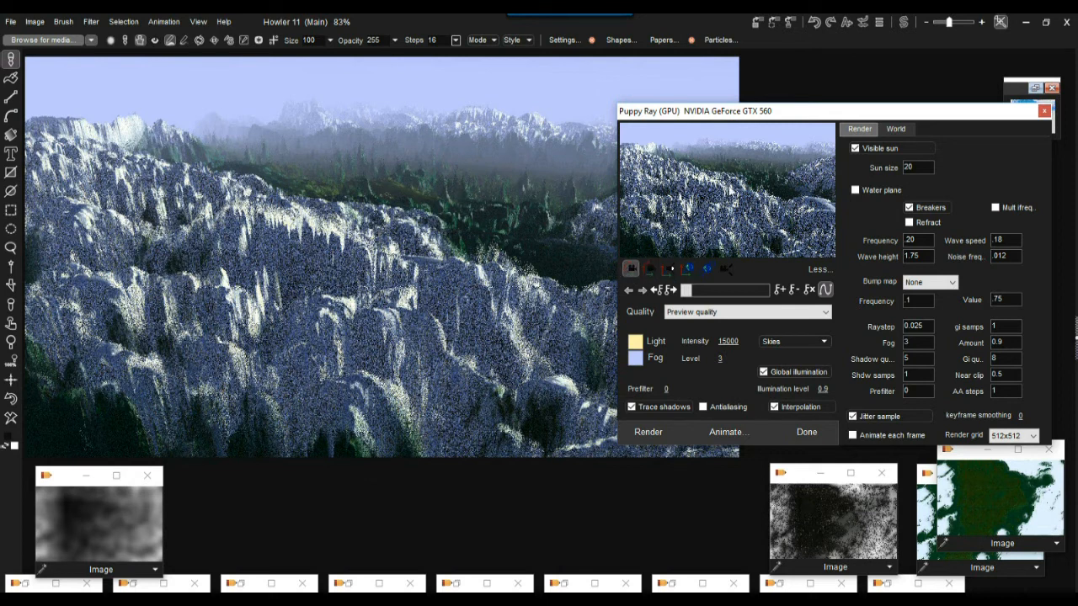
pyautogui.moveTo(735, 183); pyautogui.dragTo(927, 162)
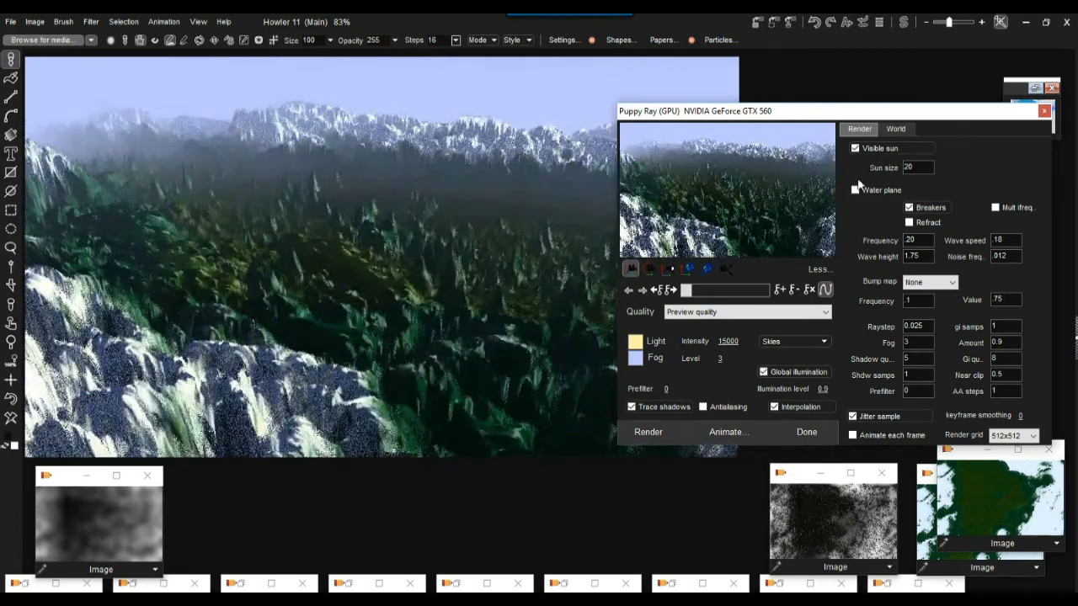
pyautogui.moveTo(720, 221); pyautogui.dragTo(905, 205)
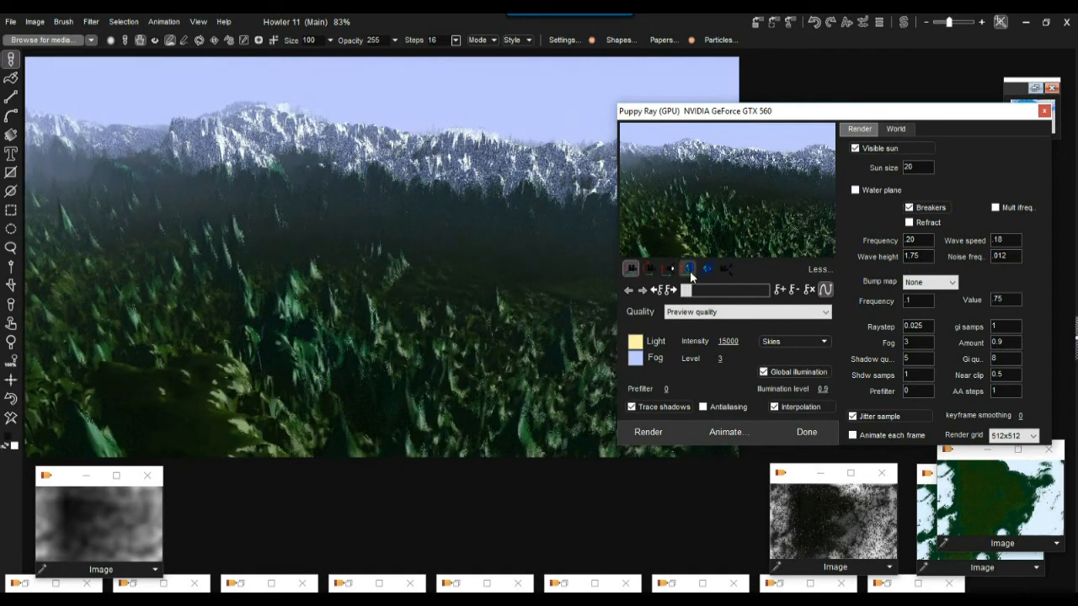
pyautogui.click(649, 268)
pyautogui.moveTo(661, 178); pyautogui.dragTo(864, 165)
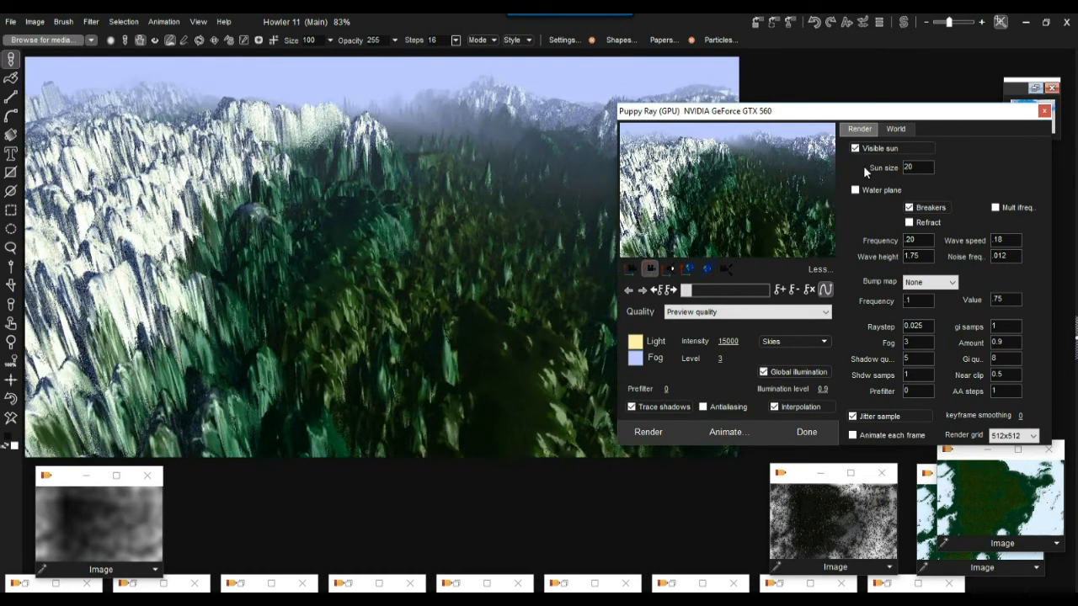
# Bring the camera down close to the valley's trees and rotate it to face the snowy mountain range
pyautogui.click(634, 266)
pyautogui.moveTo(702, 208); pyautogui.dragTo(855, 224)
pyautogui.moveTo(754, 220); pyautogui.dragTo(742, 118)
pyautogui.rightClick(742, 118)
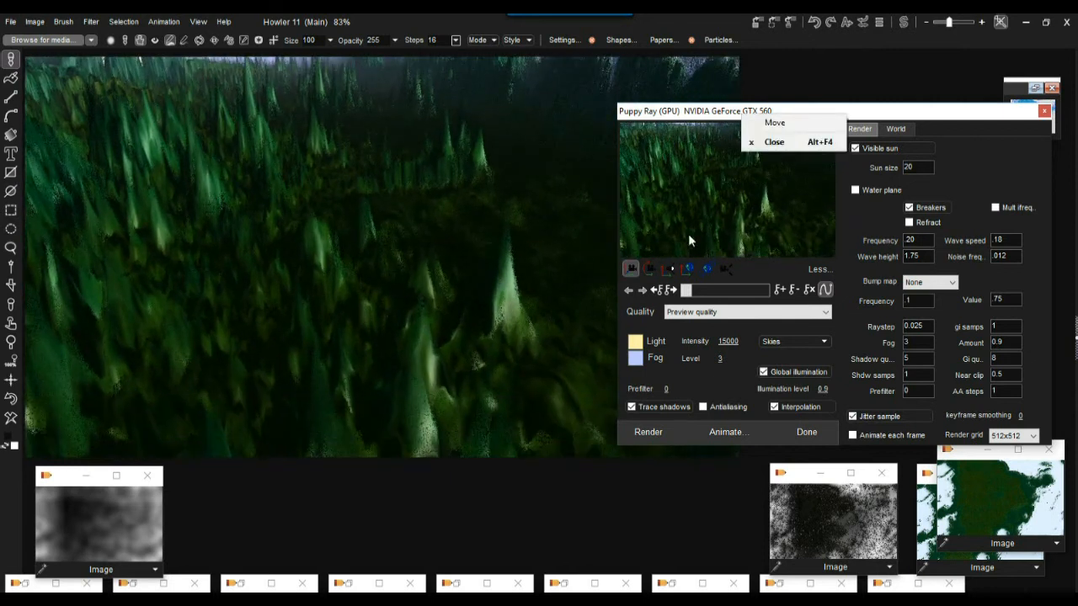
pyautogui.click(652, 267)
pyautogui.moveTo(691, 199); pyautogui.dragTo(651, 227)
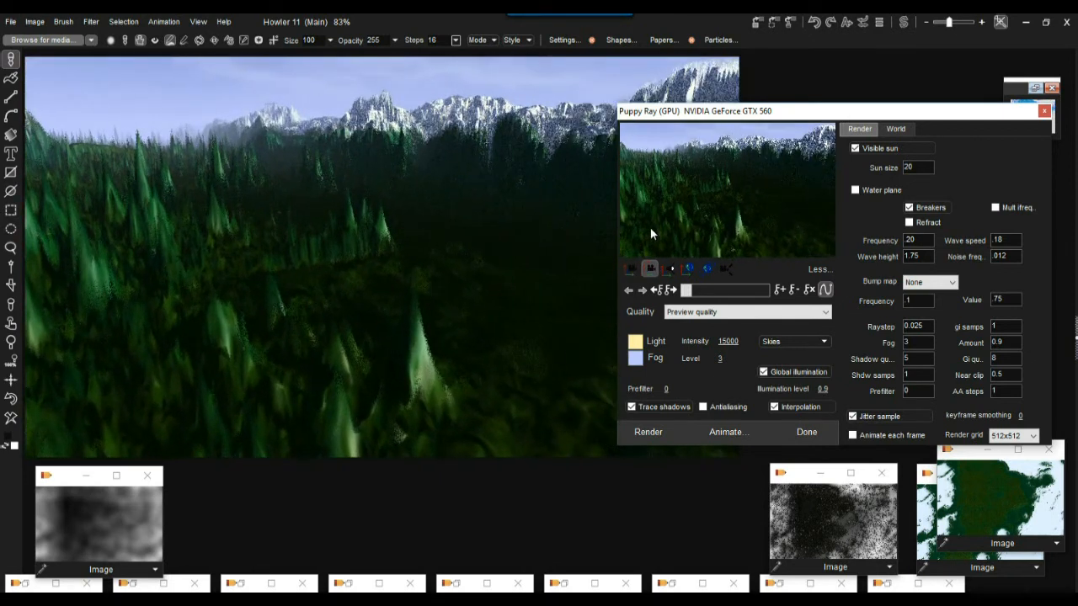
pyautogui.moveTo(731, 215); pyautogui.dragTo(564, 212)
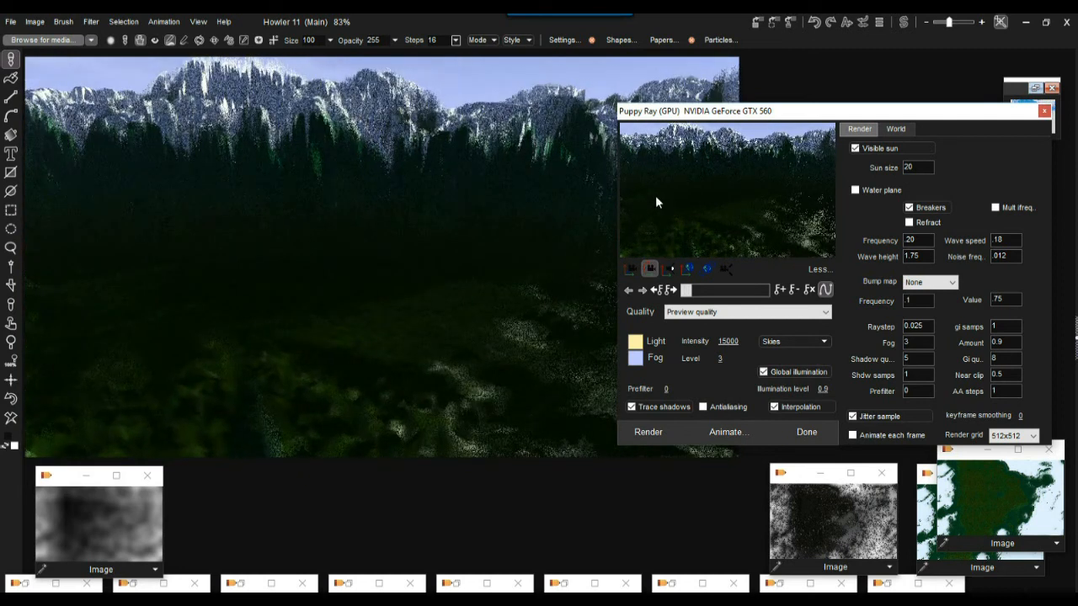
# Enable the water plane and adjust the terrain so the green peaks rise out of the water
pyautogui.moveTo(657, 202); pyautogui.dragTo(678, 186)
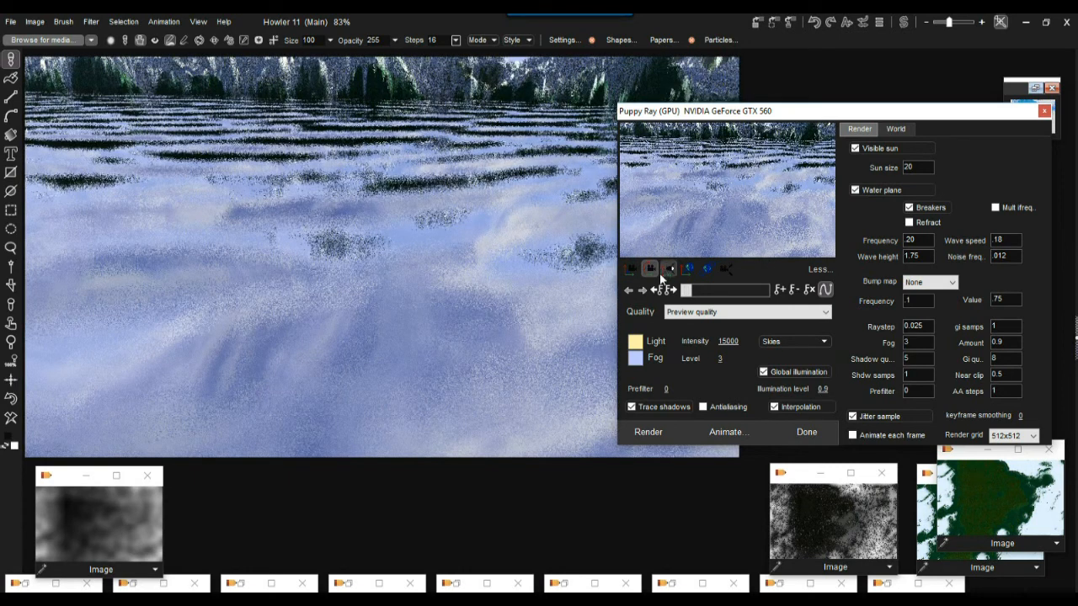
pyautogui.moveTo(688, 193); pyautogui.dragTo(702, 202)
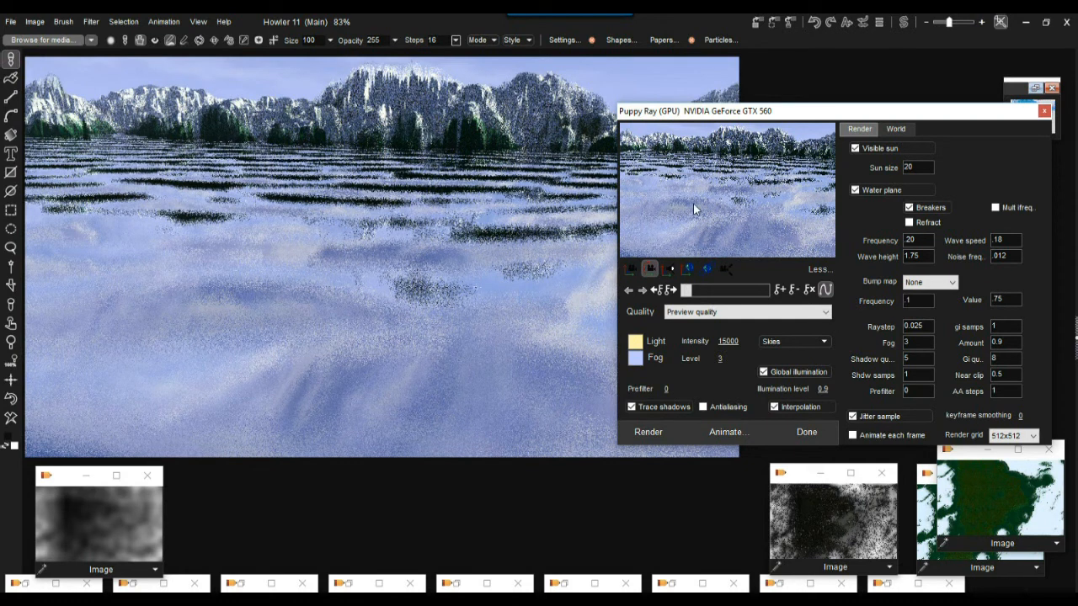
pyautogui.click(689, 268)
pyautogui.moveTo(703, 223); pyautogui.dragTo(706, 217)
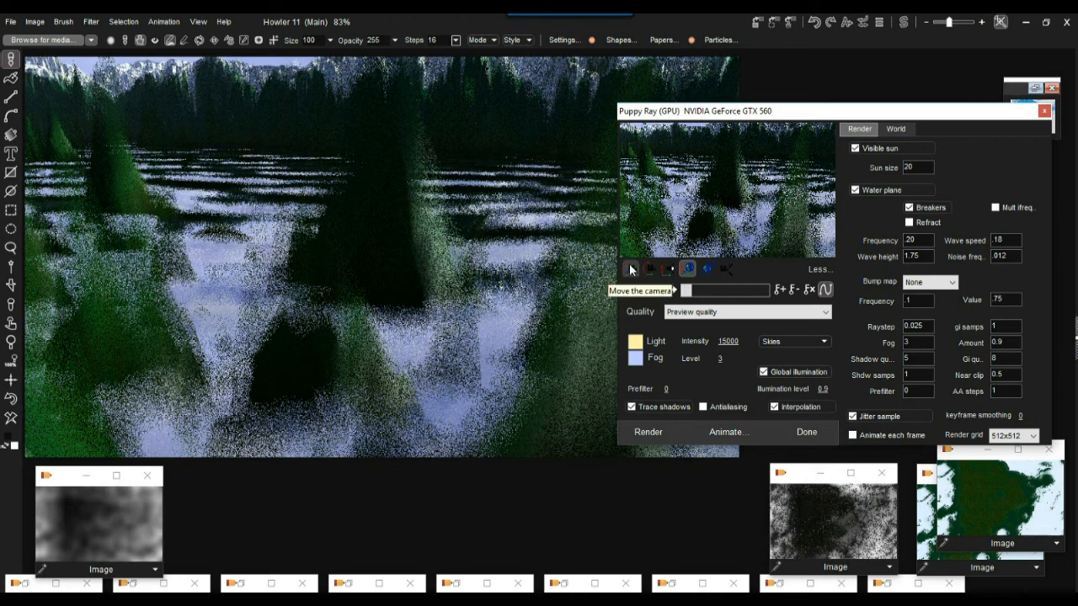
# Raise the camera above the flooded trees and zoom it out to a wider view with more sky
pyautogui.click(631, 270)
pyautogui.moveTo(748, 192)
pyautogui.mouseDown()
pyautogui.moveTo(730, 204)
pyautogui.moveTo(744, 179)
pyautogui.moveTo(742, 202)
pyautogui.mouseUp()
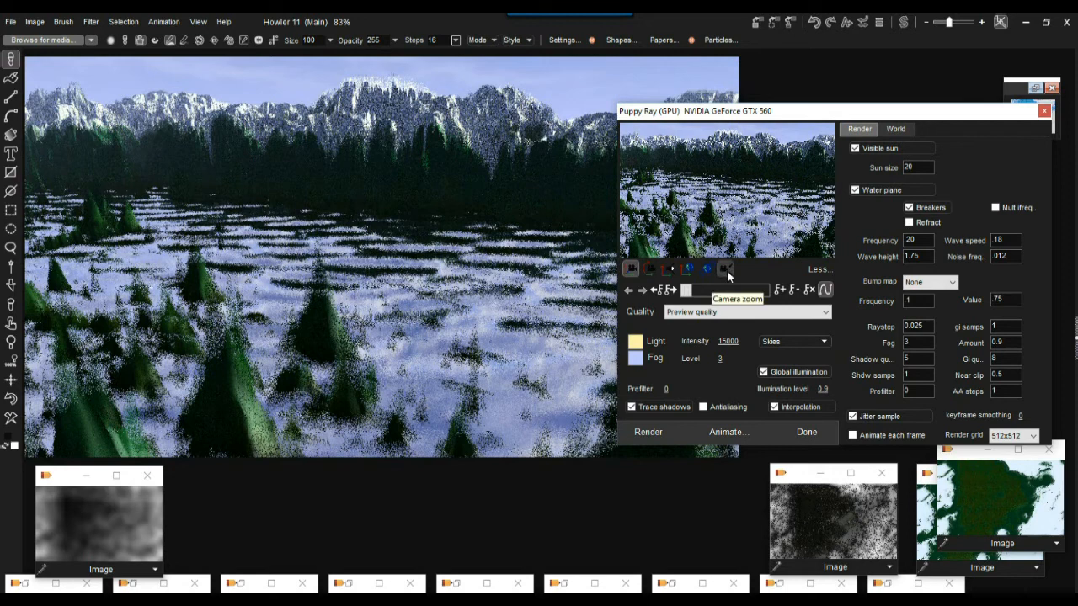
pyautogui.click(727, 268)
pyautogui.moveTo(783, 201); pyautogui.dragTo(642, 198)
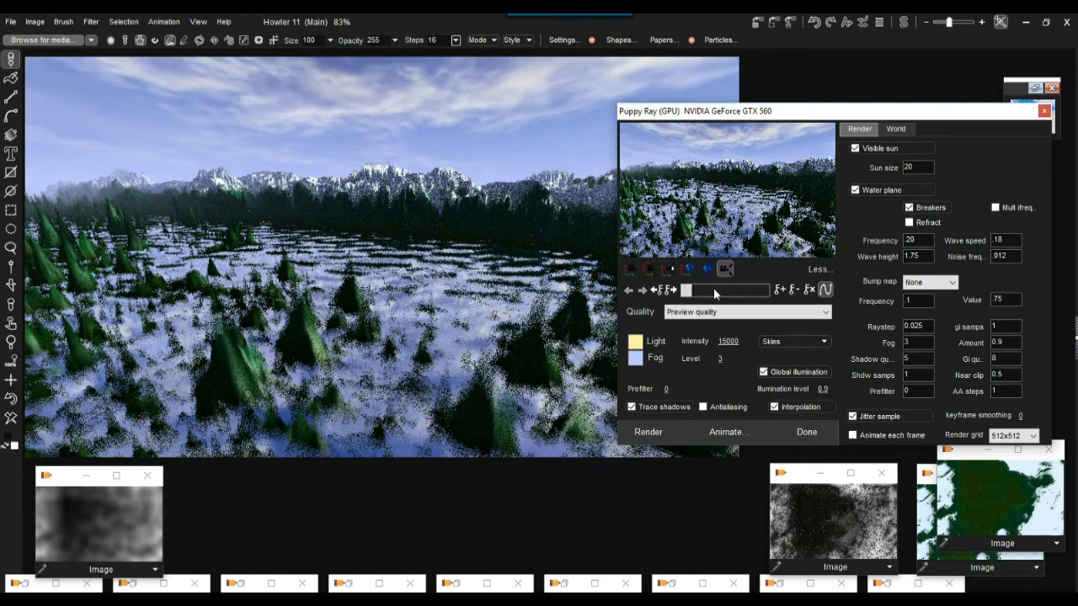
# Use the custom brush as the sky and turn the camera towards the sun above the horizon
pyautogui.click(792, 345)
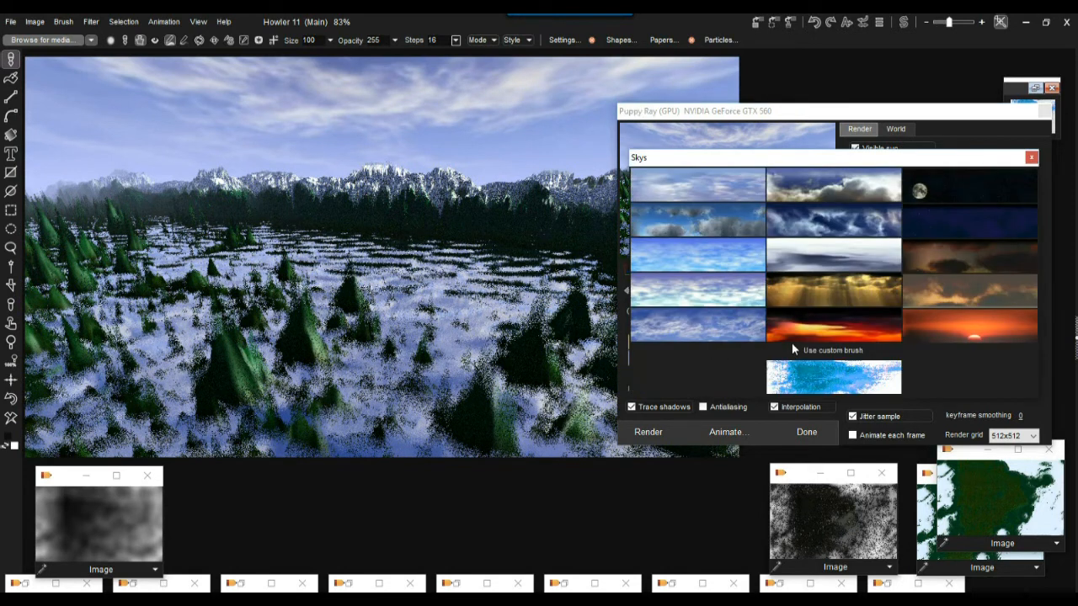
pyautogui.click(826, 374)
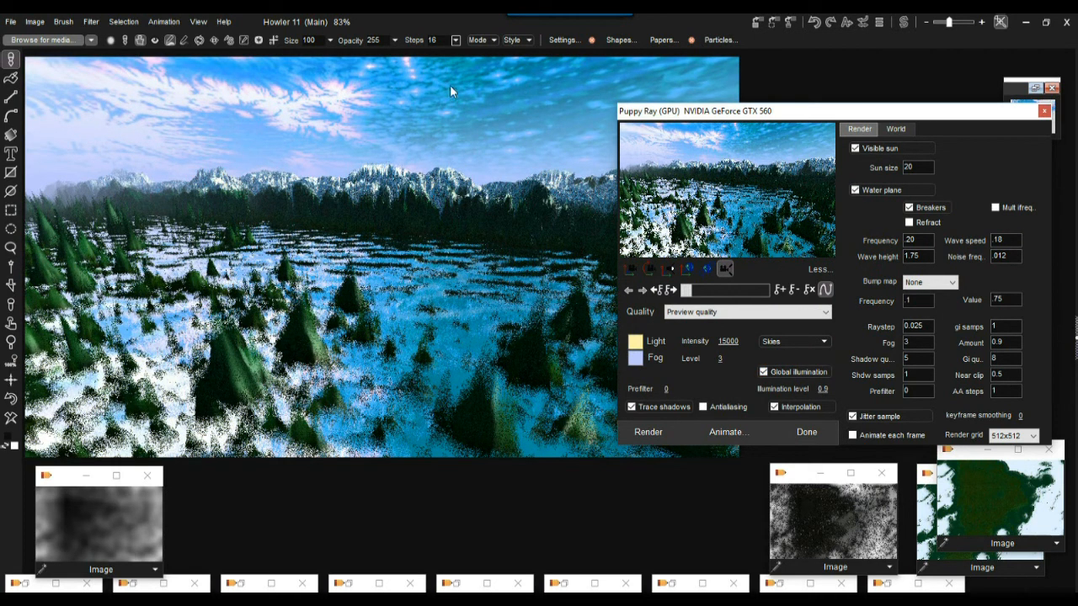
pyautogui.click(651, 269)
pyautogui.moveTo(704, 175); pyautogui.dragTo(392, 239)
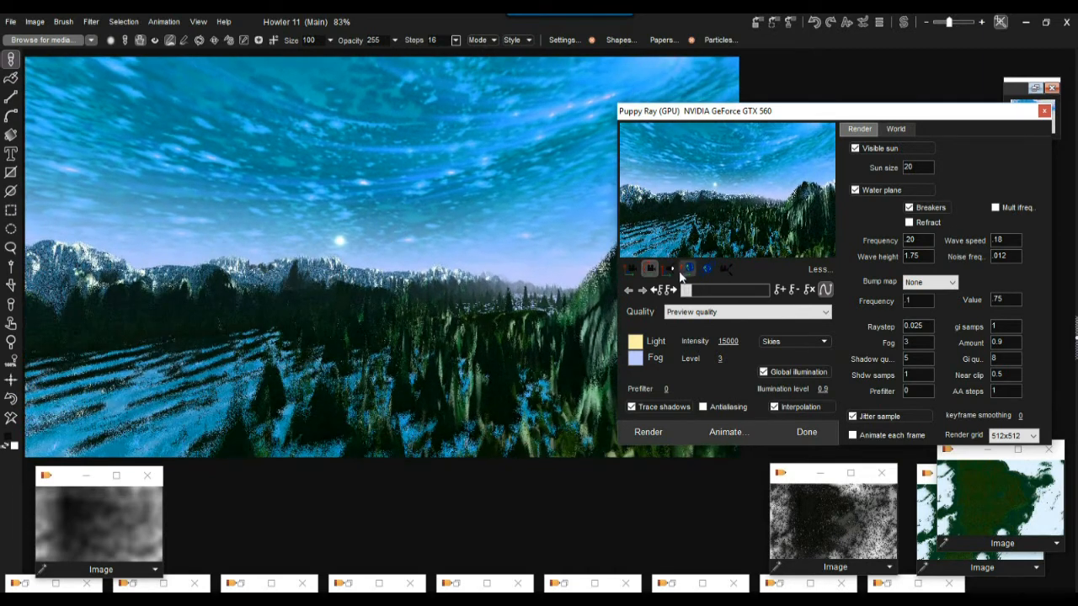
pyautogui.moveTo(679, 211); pyautogui.dragTo(684, 205)
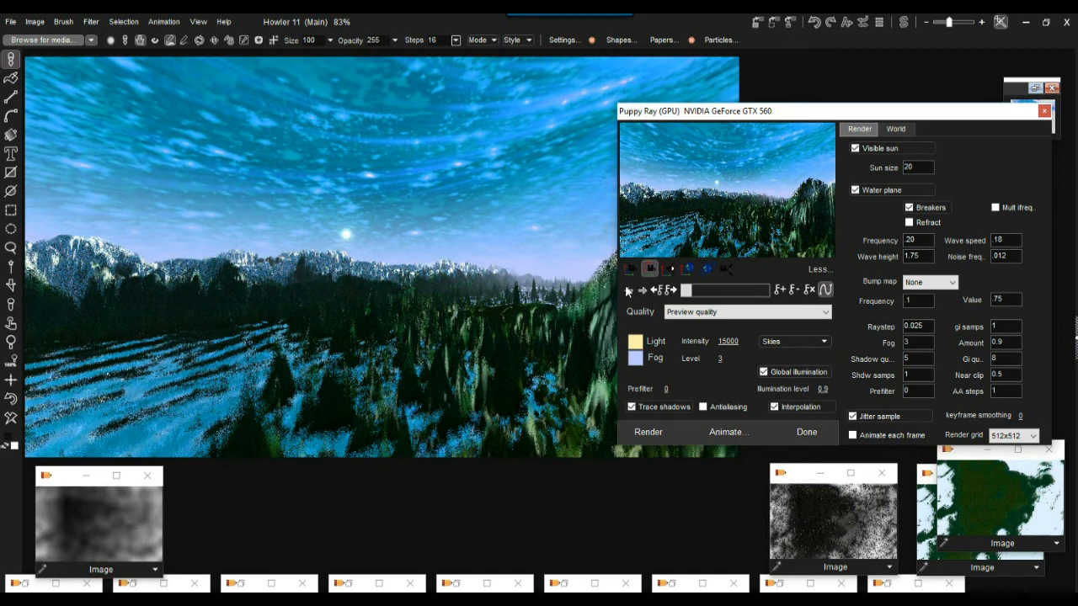
# Adjust the light's position to raise the sun slightly and set the sun size to 333
pyautogui.click(671, 268)
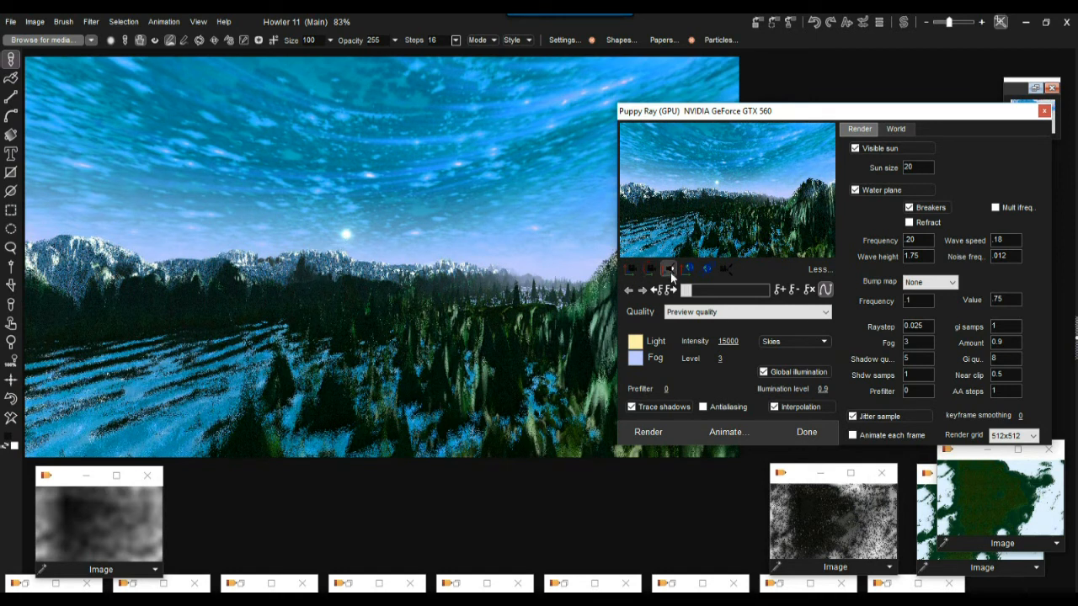
pyautogui.moveTo(665, 218); pyautogui.dragTo(706, 125)
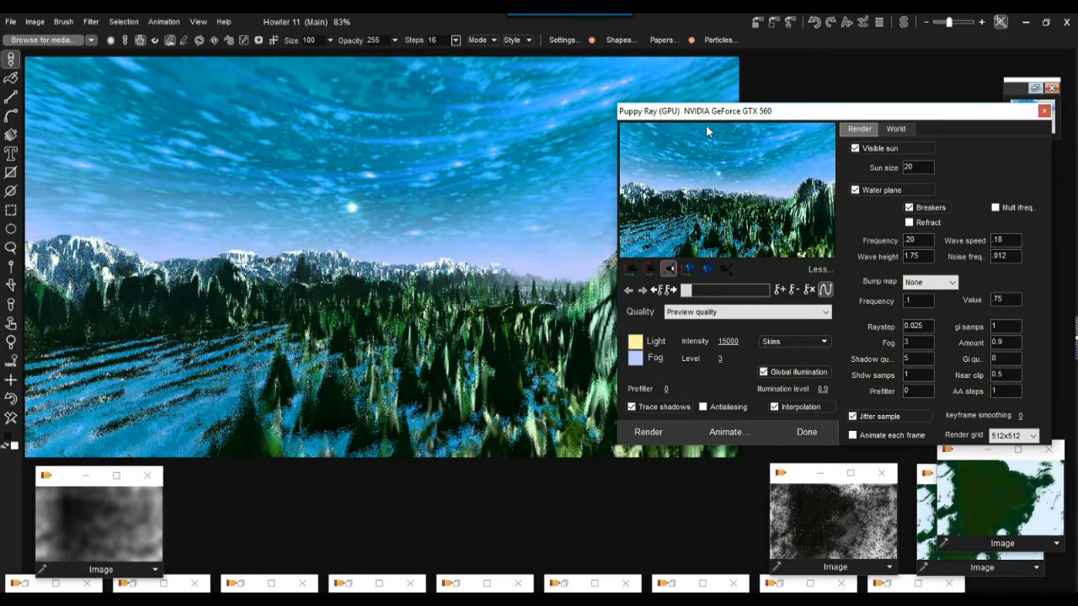
pyautogui.write('333')
pyautogui.click(680, 206)
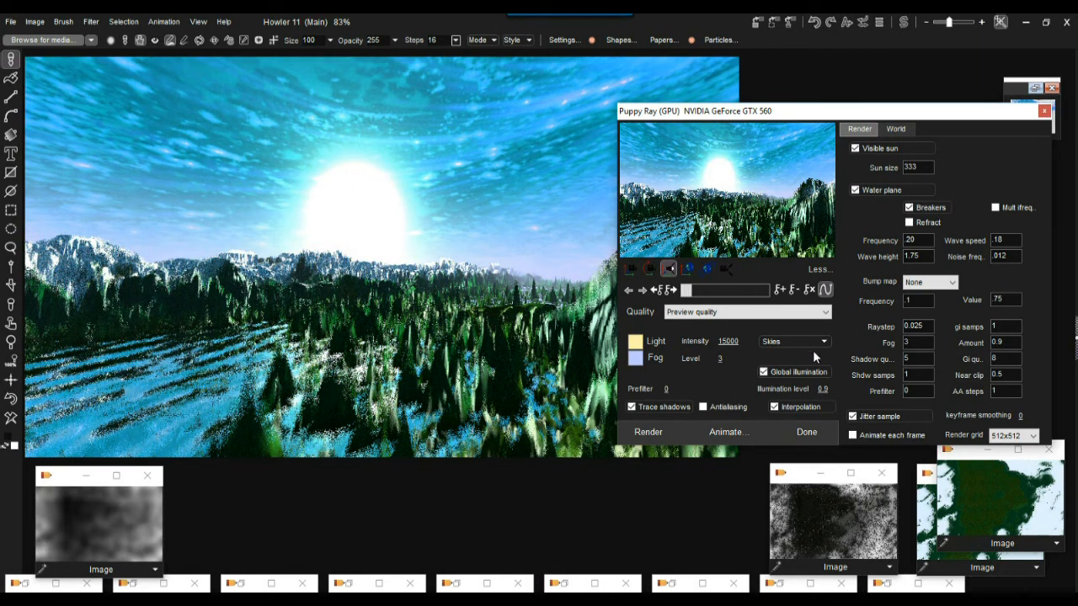
# Move the camera to a new spot over the terrain and enable refraction for the water plane
pyautogui.click(630, 269)
pyautogui.moveTo(687, 231); pyautogui.dragTo(675, 187)
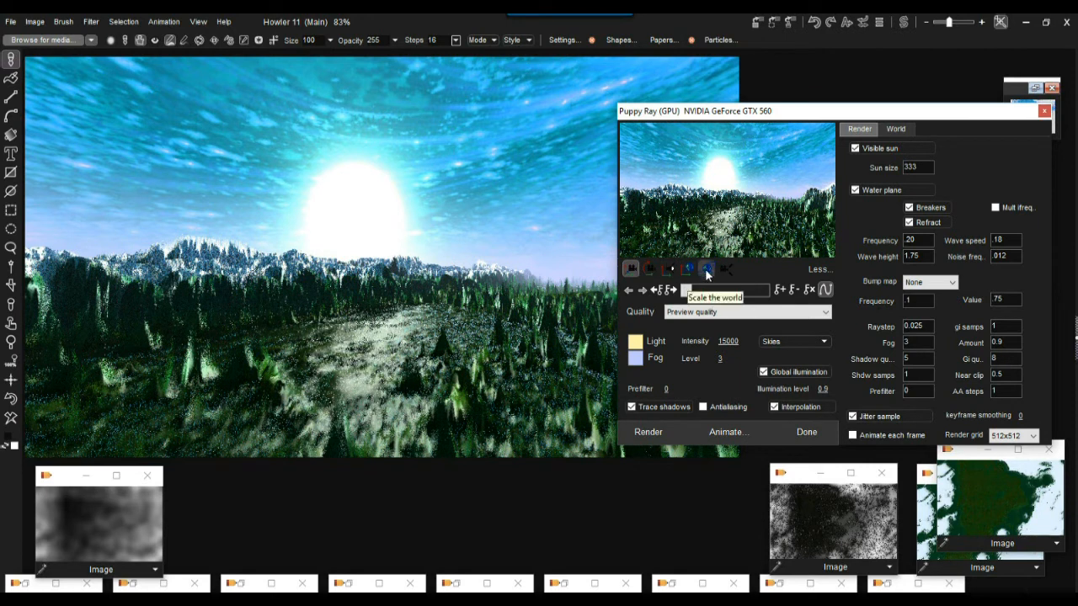
# Lower the world to a z position of about 0.04 and scale its height up to about 0.40
pyautogui.click(898, 133)
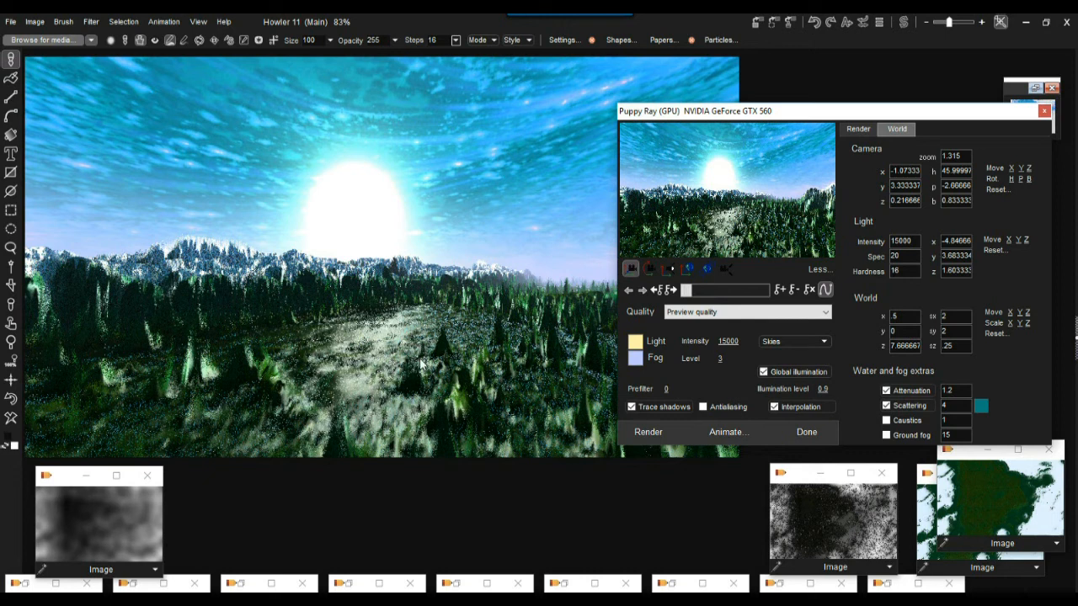
pyautogui.click(687, 269)
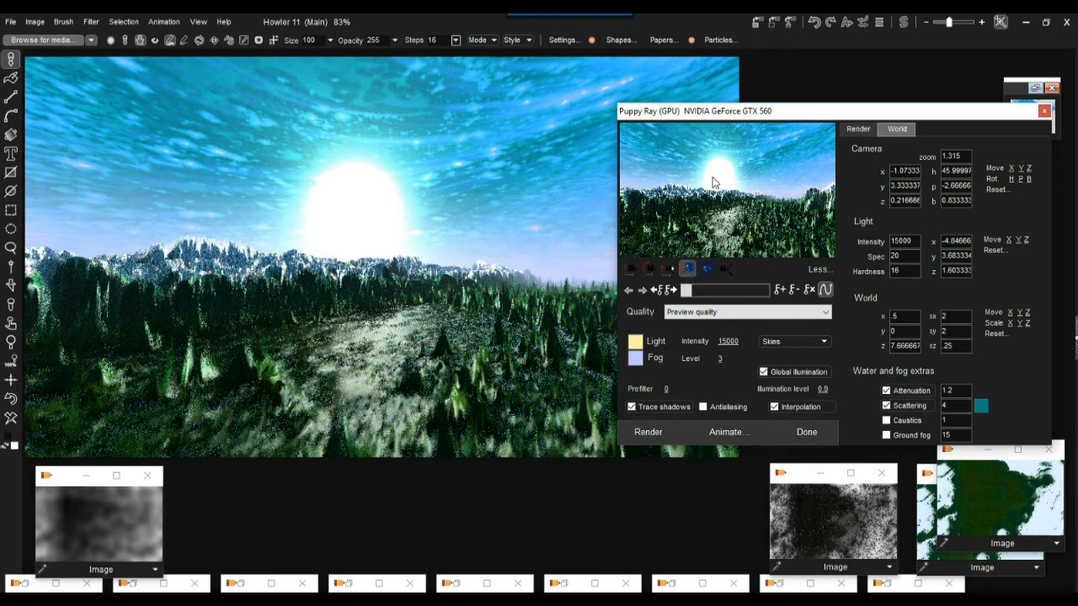
pyautogui.moveTo(694, 192); pyautogui.dragTo(695, 204)
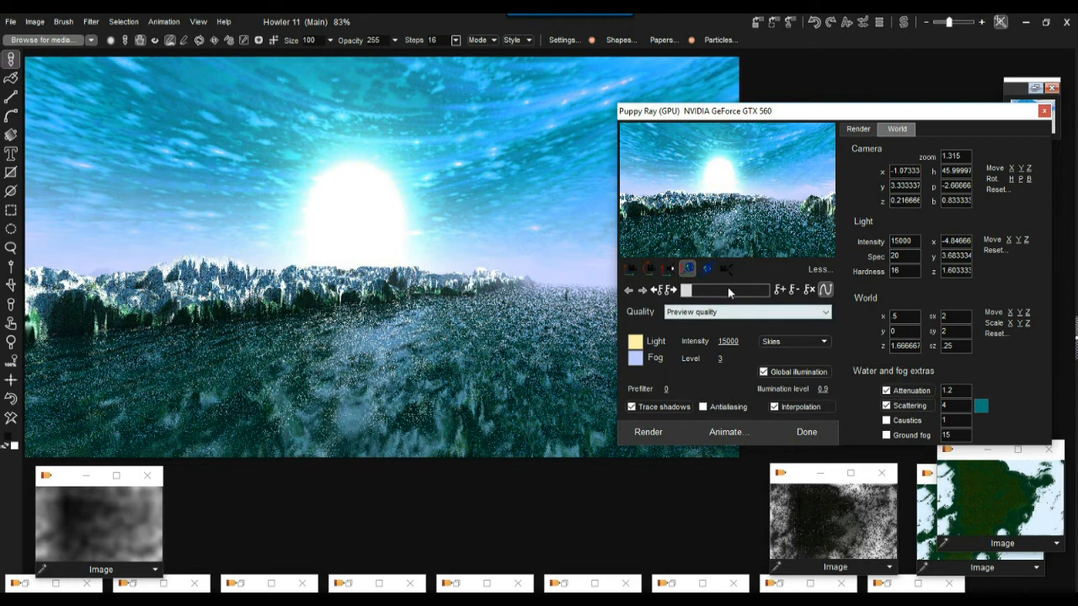
pyautogui.click(707, 266)
pyautogui.moveTo(712, 243)
pyautogui.mouseDown()
pyautogui.moveTo(719, 219)
pyautogui.moveTo(714, 230)
pyautogui.mouseUp()
pyautogui.click(689, 268)
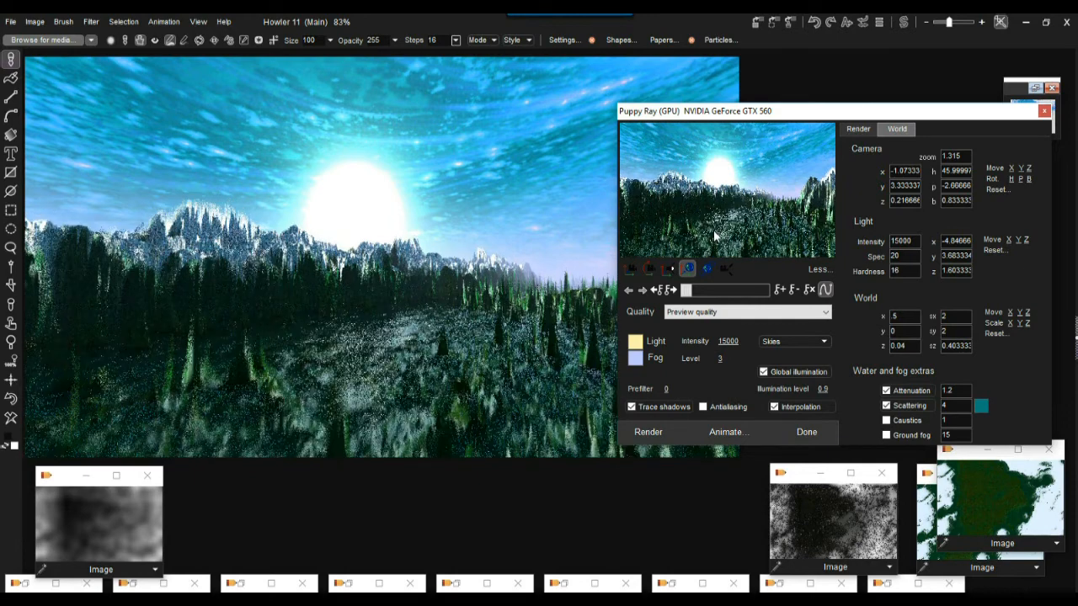
# Move the camera to about x -0.79, y 0.30 and turn it to a heading of about 84 degrees
pyautogui.click(630, 267)
pyautogui.moveTo(733, 230); pyautogui.dragTo(635, 337)
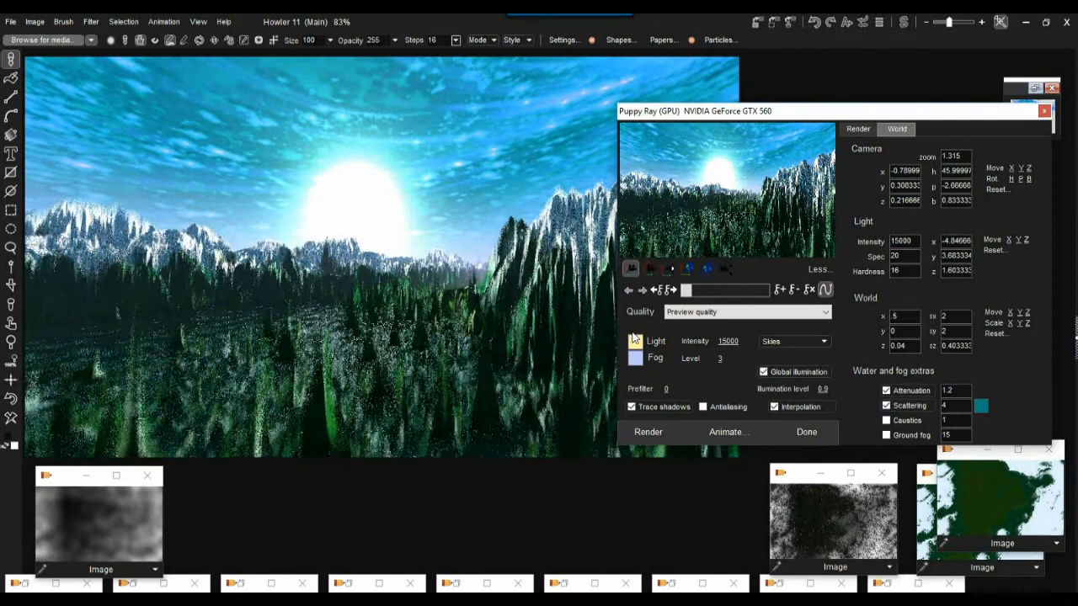
pyautogui.click(650, 268)
pyautogui.moveTo(648, 198); pyautogui.dragTo(801, 183)
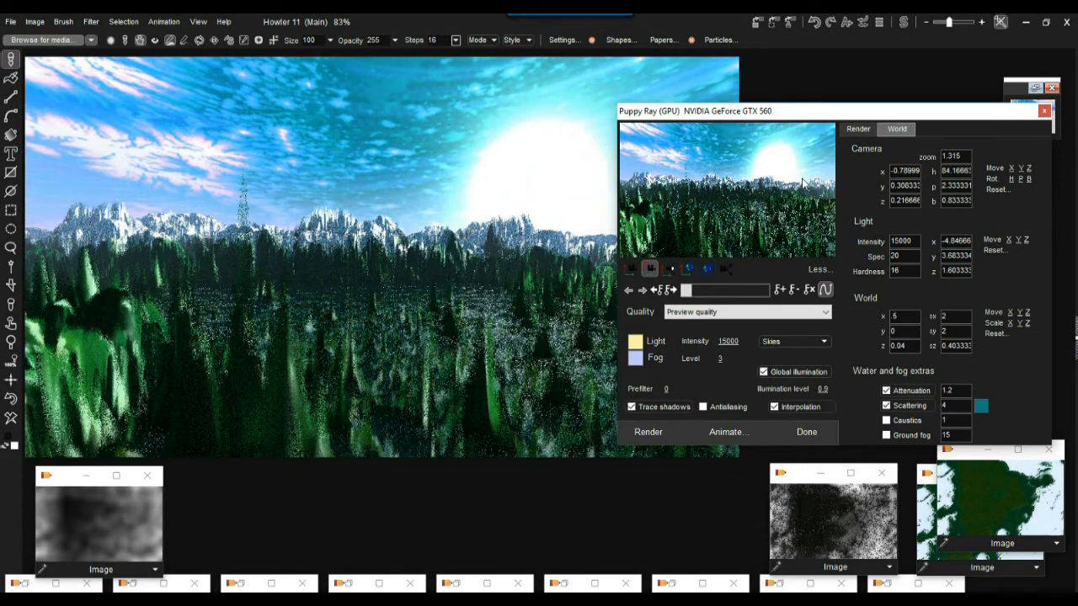
# Set the render quality to Medium quality and raise the prefilter to 0.4
pyautogui.click(689, 313)
pyautogui.click(688, 345)
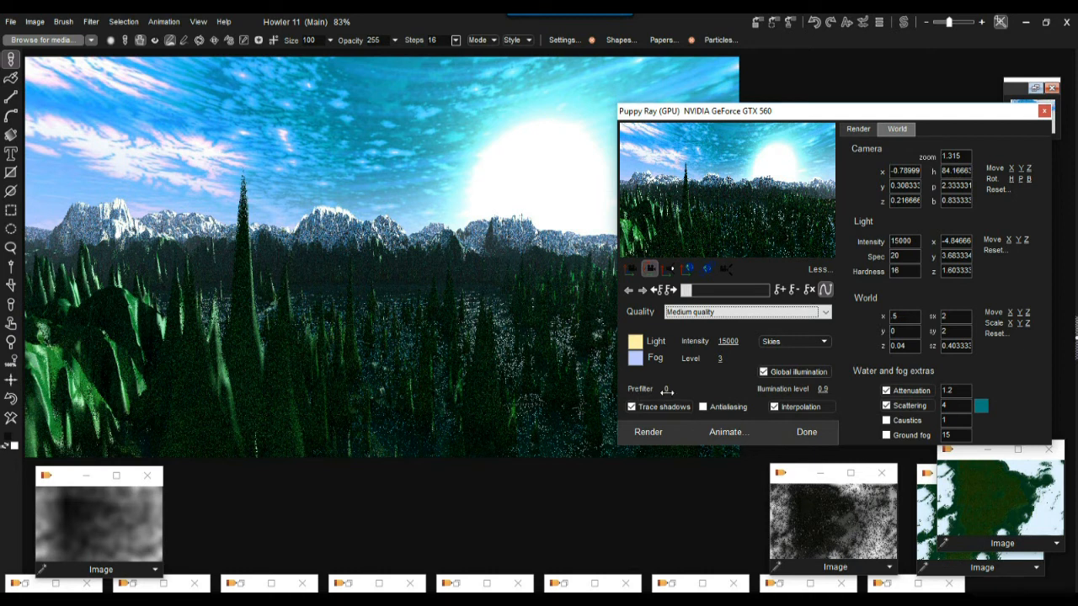
pyautogui.moveTo(679, 390); pyautogui.dragTo(743, 392)
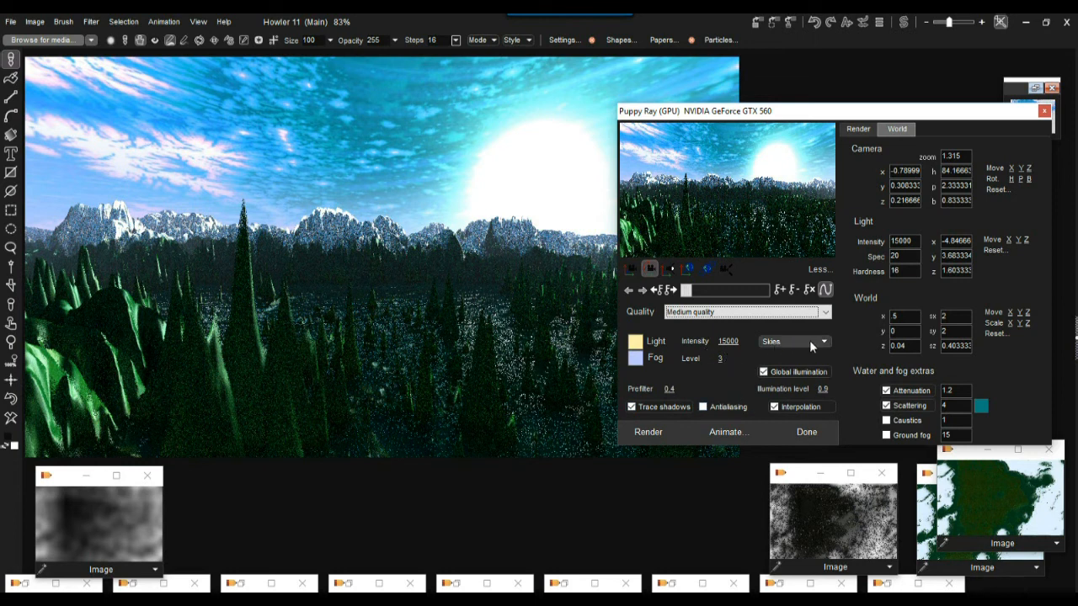
# Apply the Fractal bump map to the terrain
pyautogui.click(861, 129)
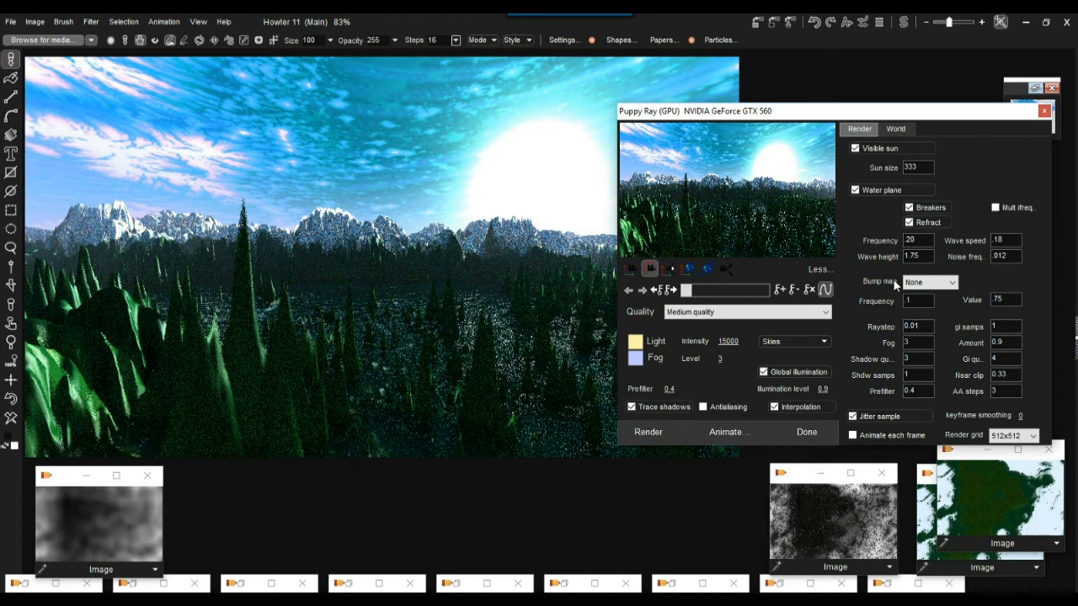
pyautogui.click(927, 283)
pyautogui.click(931, 305)
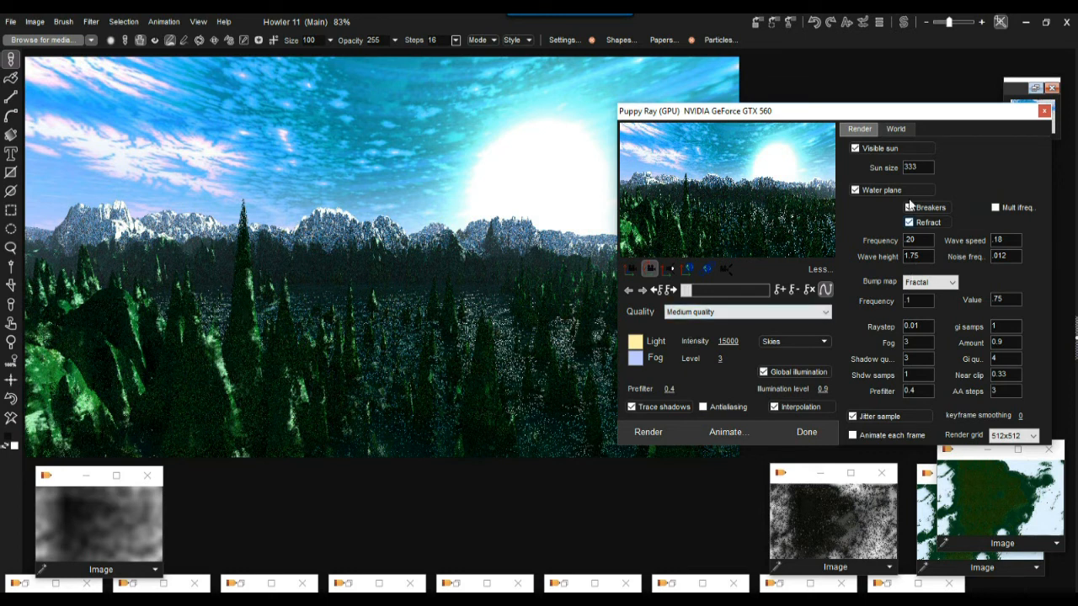
# Set the light's hardness to 5 and its specular value to 11
pyautogui.click(896, 129)
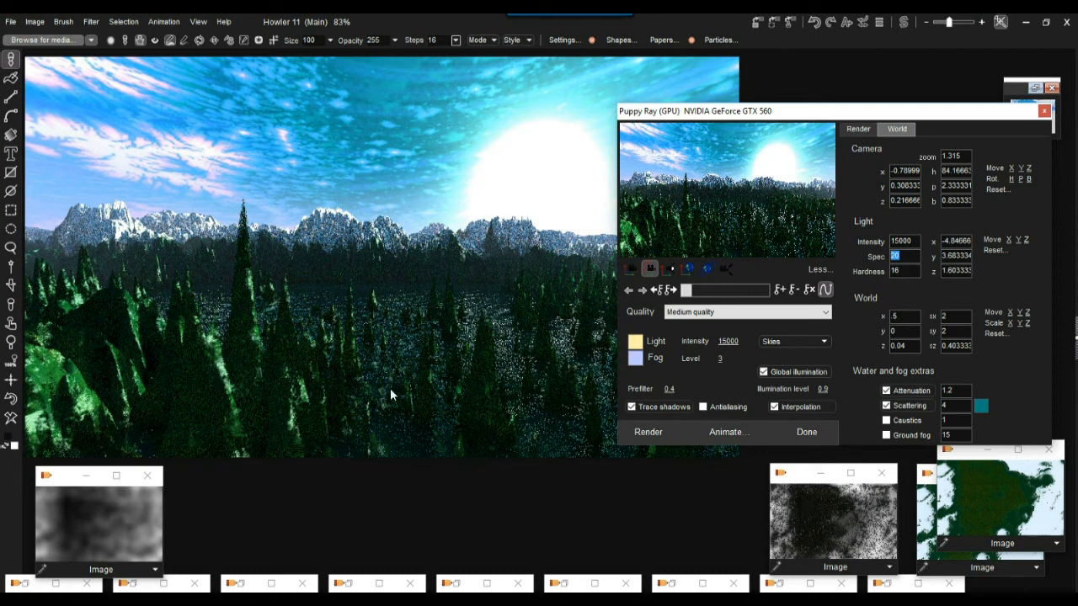
pyautogui.doubleClick(905, 271)
pyautogui.write('5')
pyautogui.doubleClick(911, 257)
pyautogui.write('11')
# Turn the camera away from the sun to face the steep snow-capped mountainside, with a heading of about 7 degrees
pyautogui.moveTo(687, 213); pyautogui.dragTo(683, 242)
pyautogui.moveTo(736, 216); pyautogui.dragTo(682, 198)
pyautogui.moveTo(567, 171); pyautogui.dragTo(531, 177)
pyautogui.moveTo(723, 204); pyautogui.dragTo(686, 194)
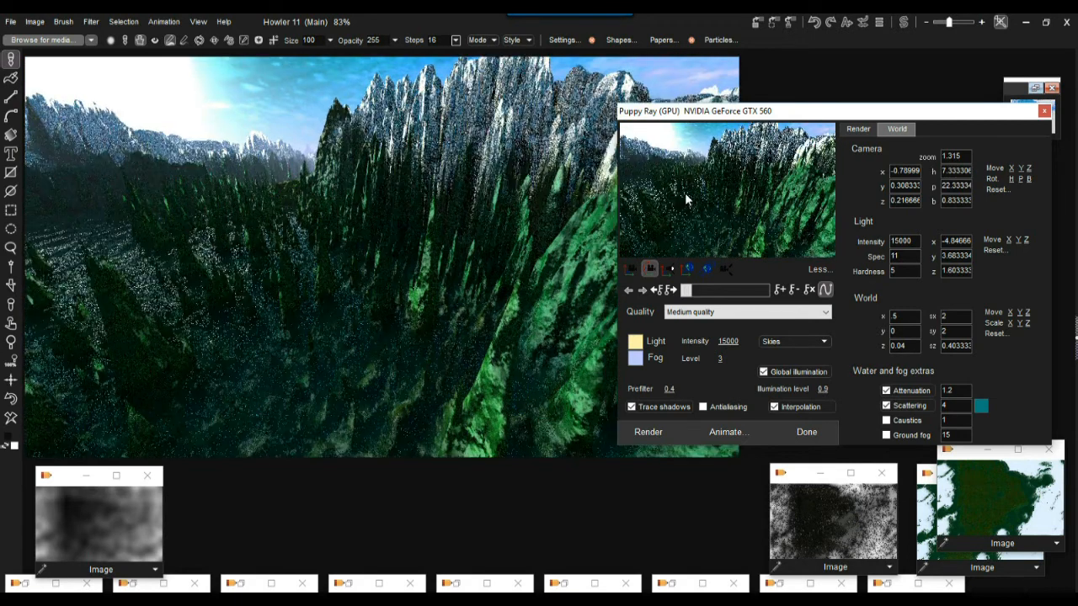
# Try the Rocky, Pitted and Mudbank bump maps on the mountainside
pyautogui.click(859, 128)
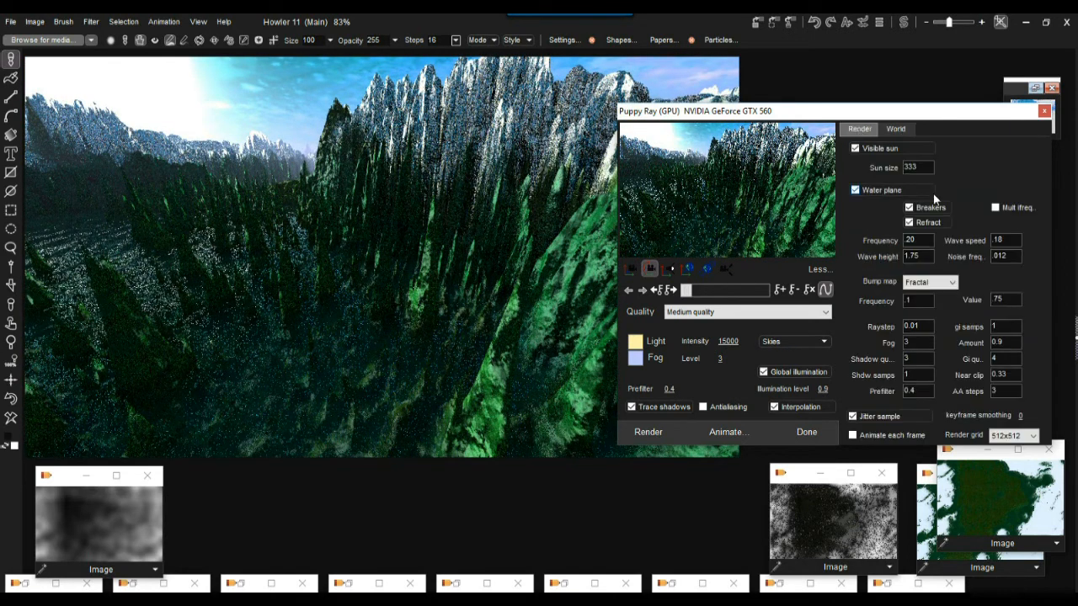
pyautogui.click(939, 283)
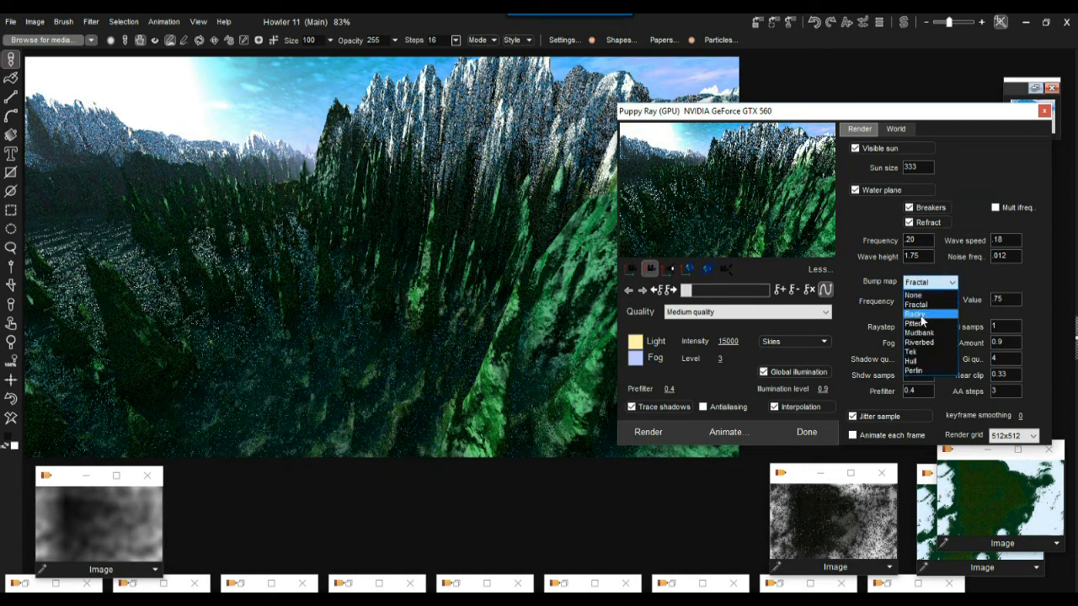
pyautogui.click(917, 314)
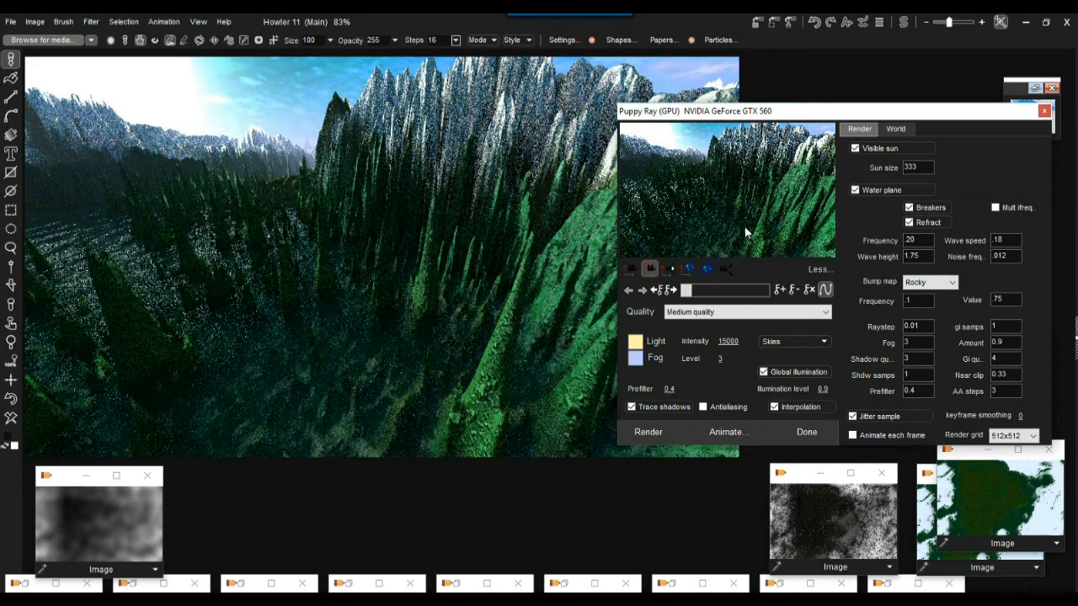
pyautogui.click(931, 287)
pyautogui.click(922, 324)
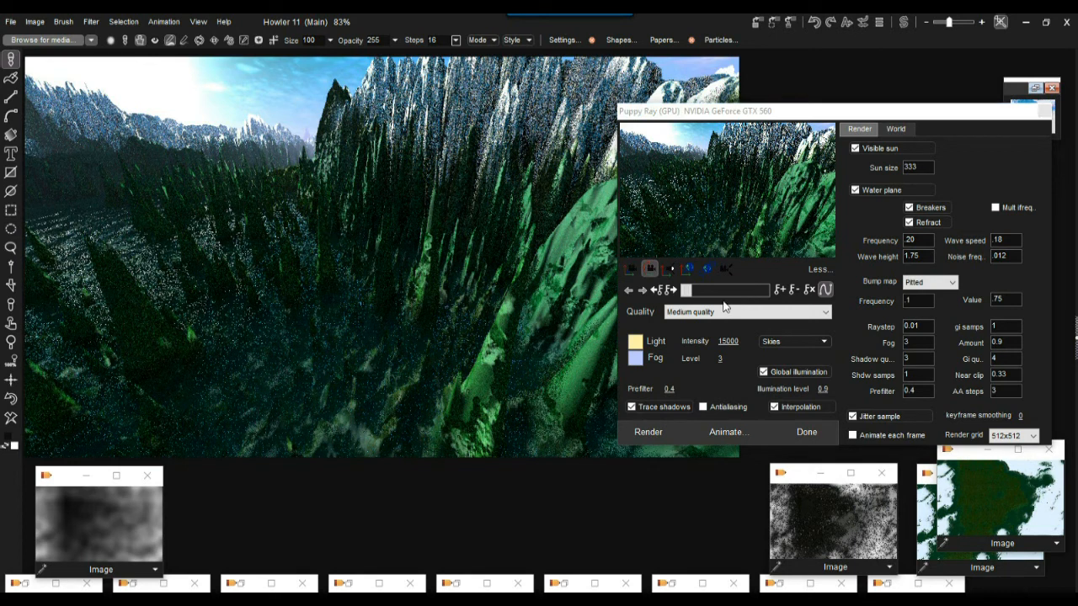
pyautogui.click(940, 287)
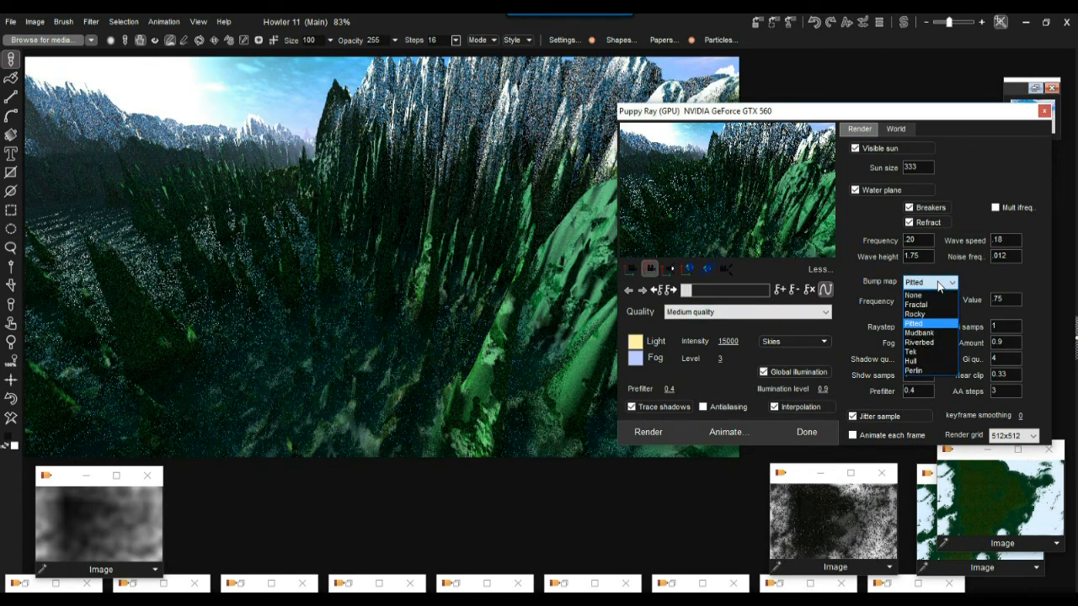
pyautogui.click(933, 336)
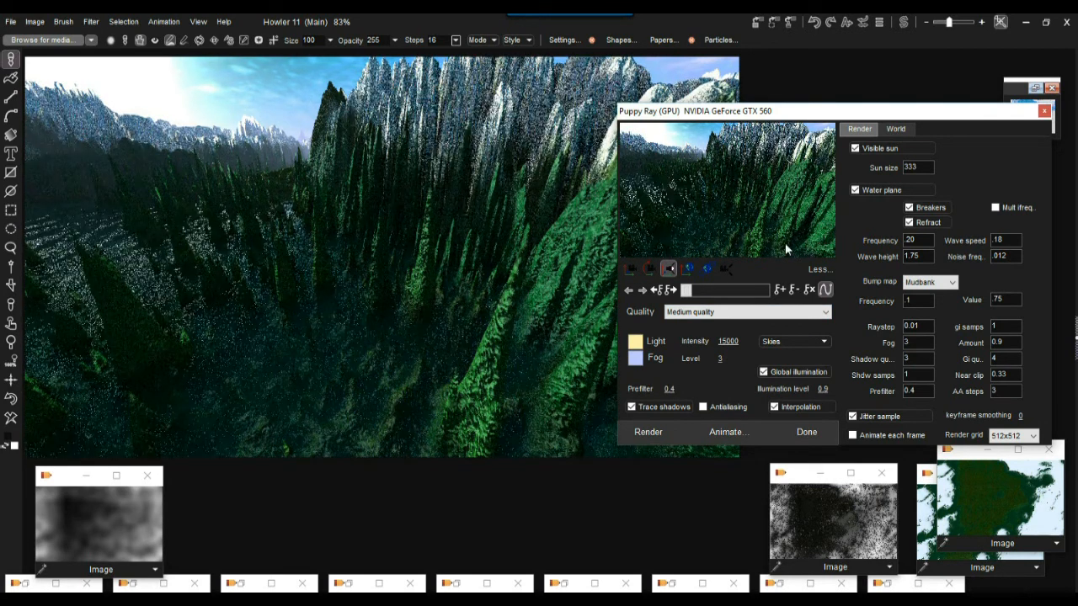
# Compare the Riverbed, Tek, Hull and Perlin bump maps on the terrain and settle on Riverbed
pyautogui.click(945, 286)
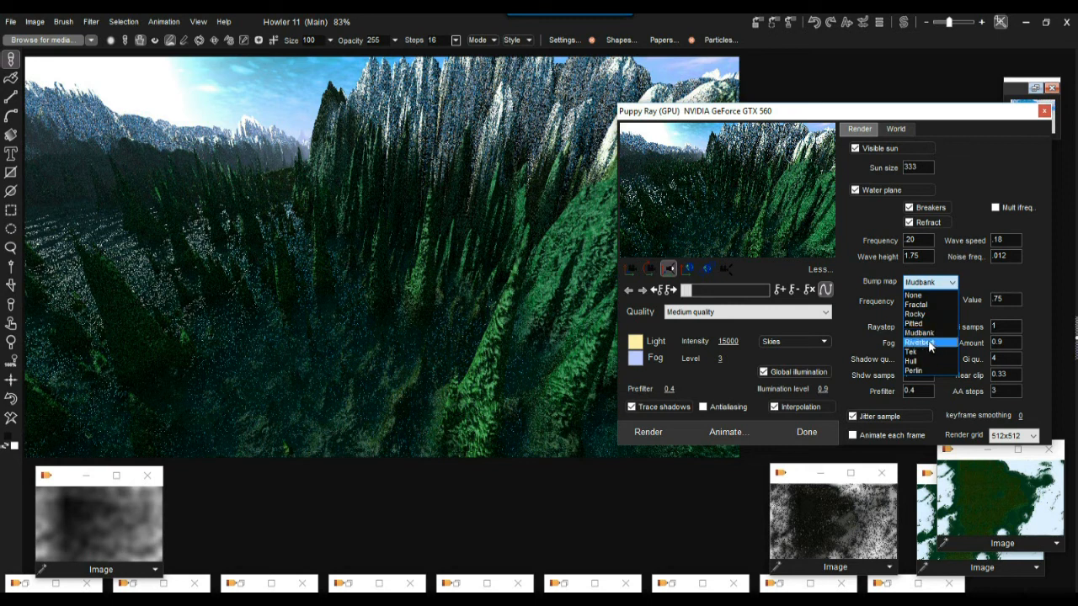
pyautogui.click(919, 342)
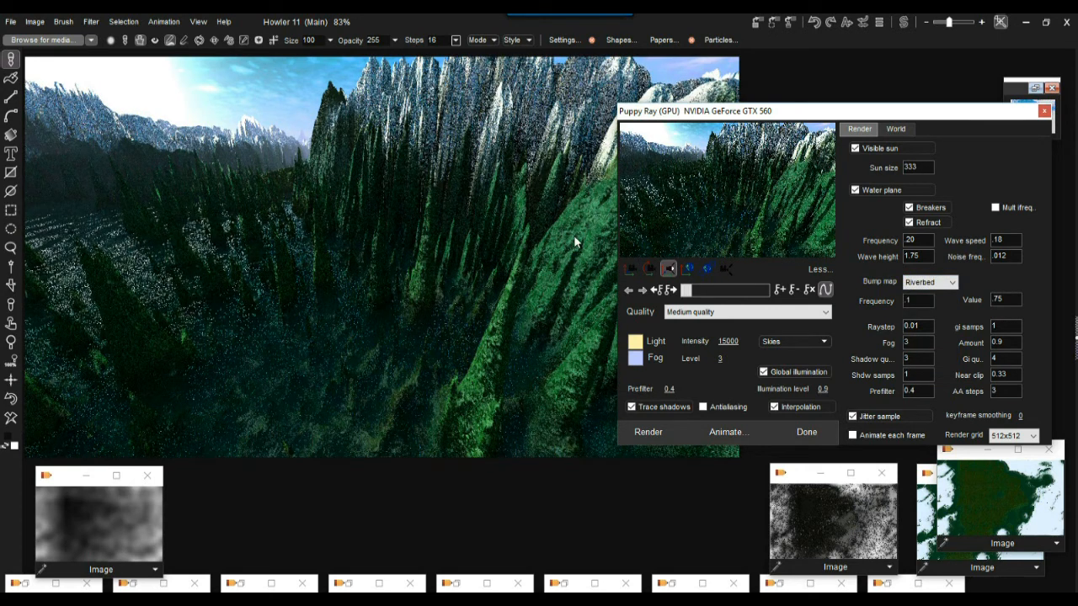
pyautogui.click(929, 282)
pyautogui.click(928, 353)
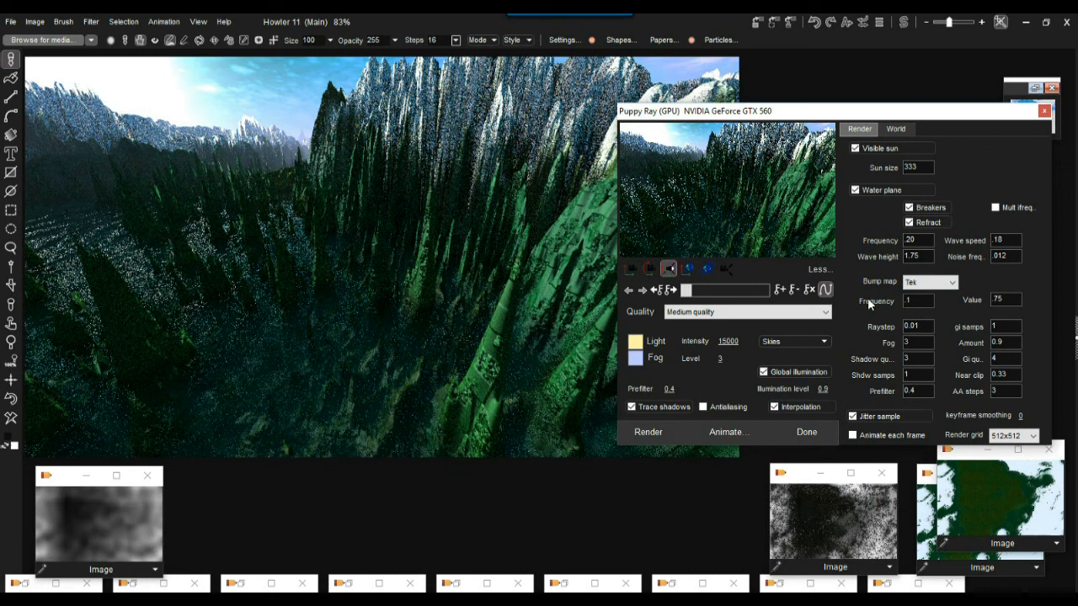
pyautogui.click(937, 283)
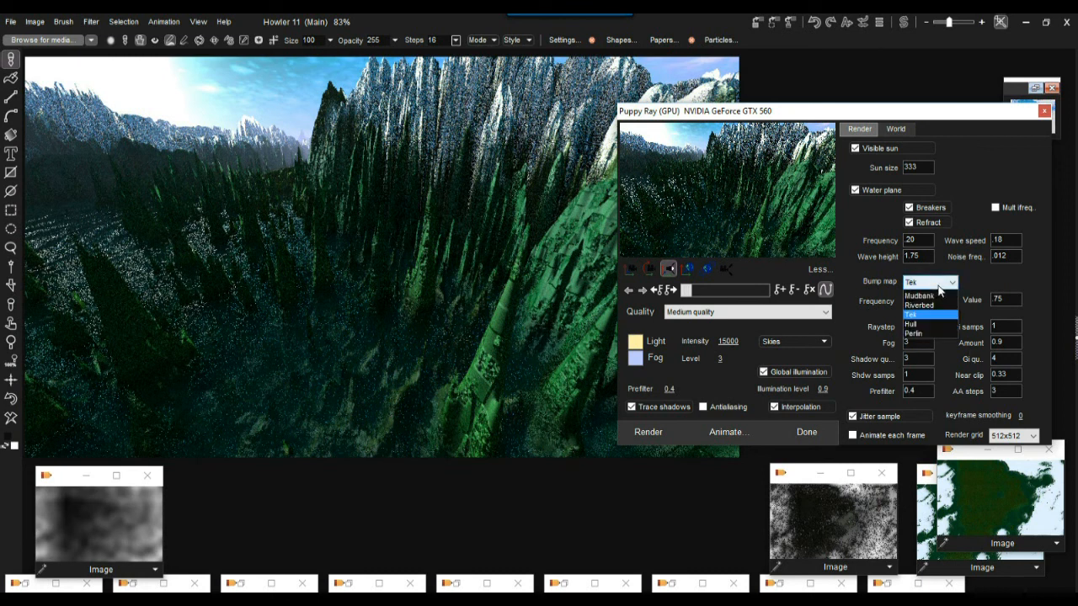
pyautogui.click(924, 362)
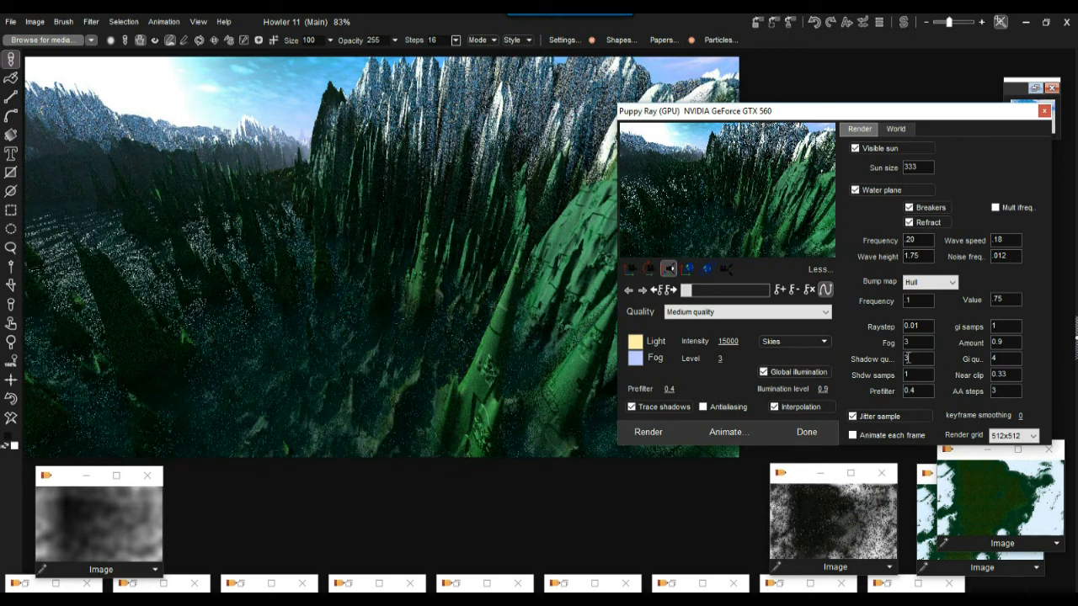
pyautogui.click(931, 285)
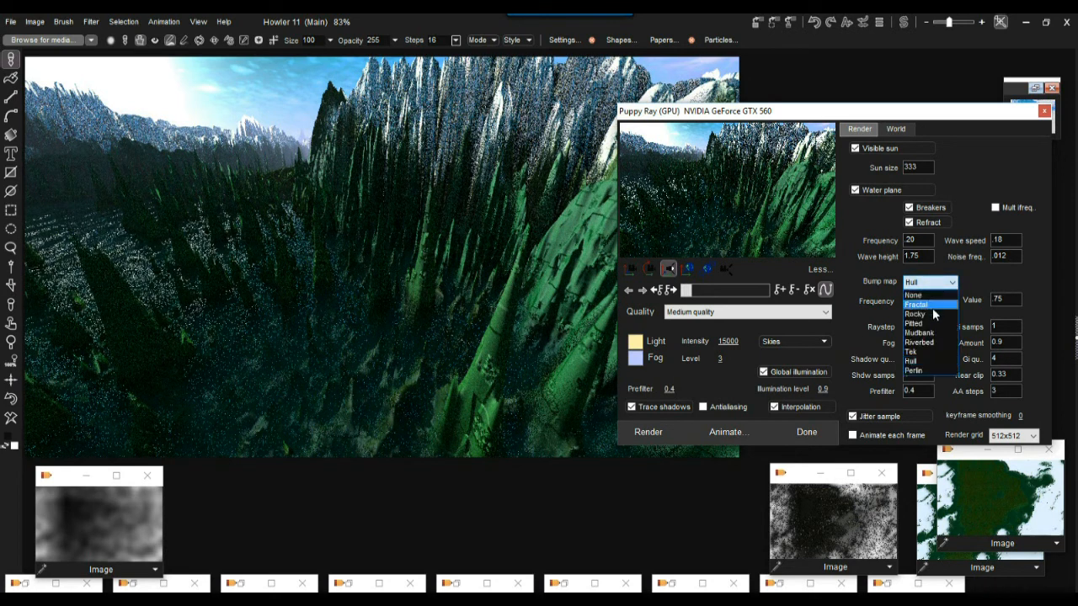
pyautogui.click(925, 372)
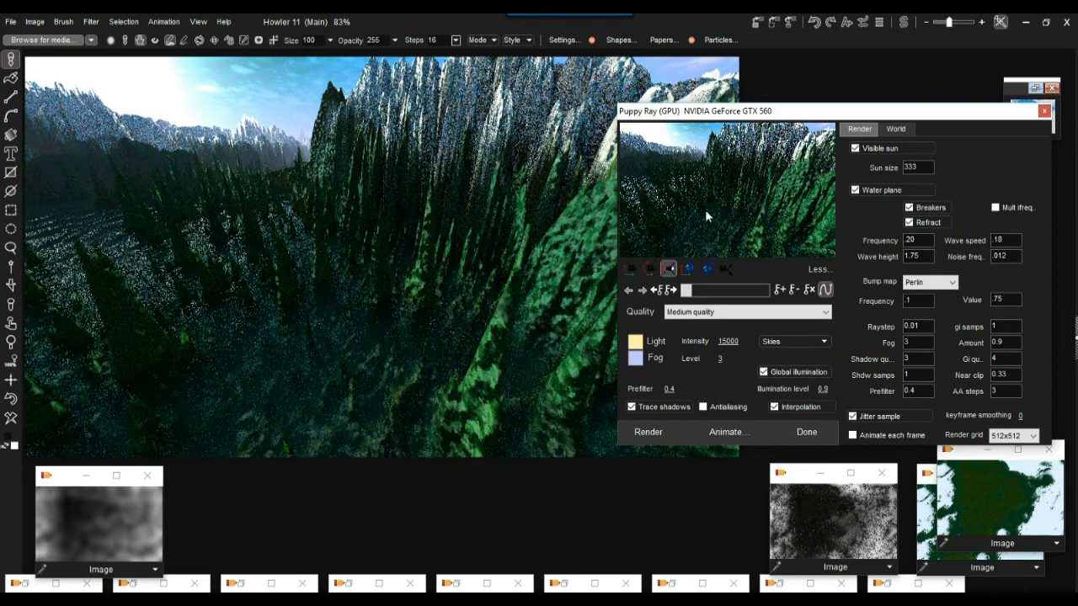
pyautogui.click(929, 285)
pyautogui.click(927, 341)
# Turn the camera back towards the sun and move it above the trees for a wide valley view
pyautogui.moveTo(680, 200); pyautogui.dragTo(825, 226)
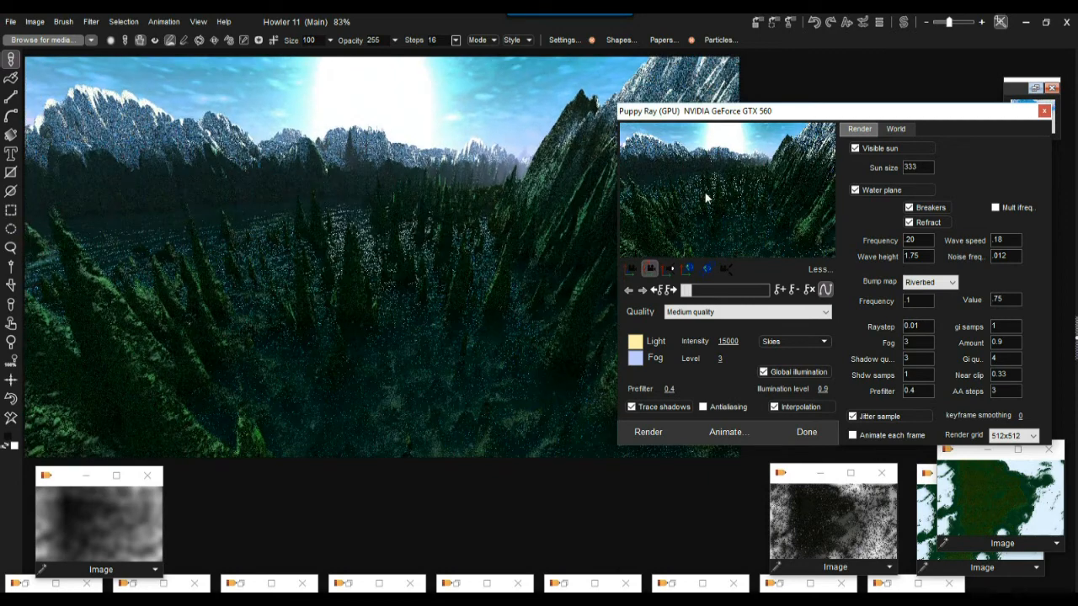
pyautogui.moveTo(709, 188); pyautogui.dragTo(714, 199)
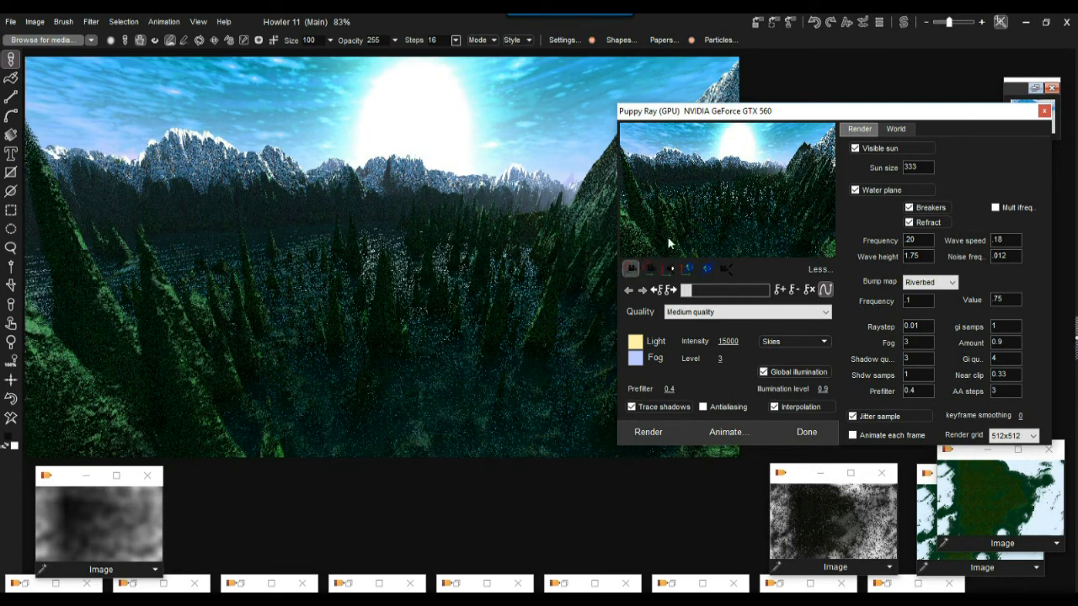
pyautogui.moveTo(694, 201); pyautogui.dragTo(690, 248)
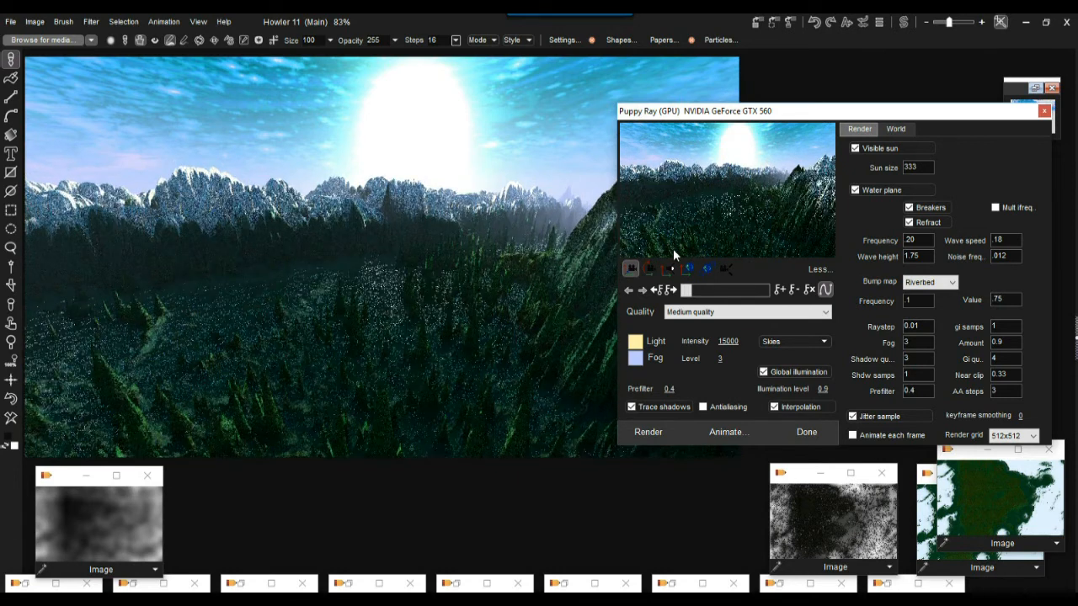
# Shift the light's position slightly and reduce the sun size to 222
pyautogui.click(671, 270)
pyautogui.moveTo(661, 15); pyautogui.dragTo(702, 149)
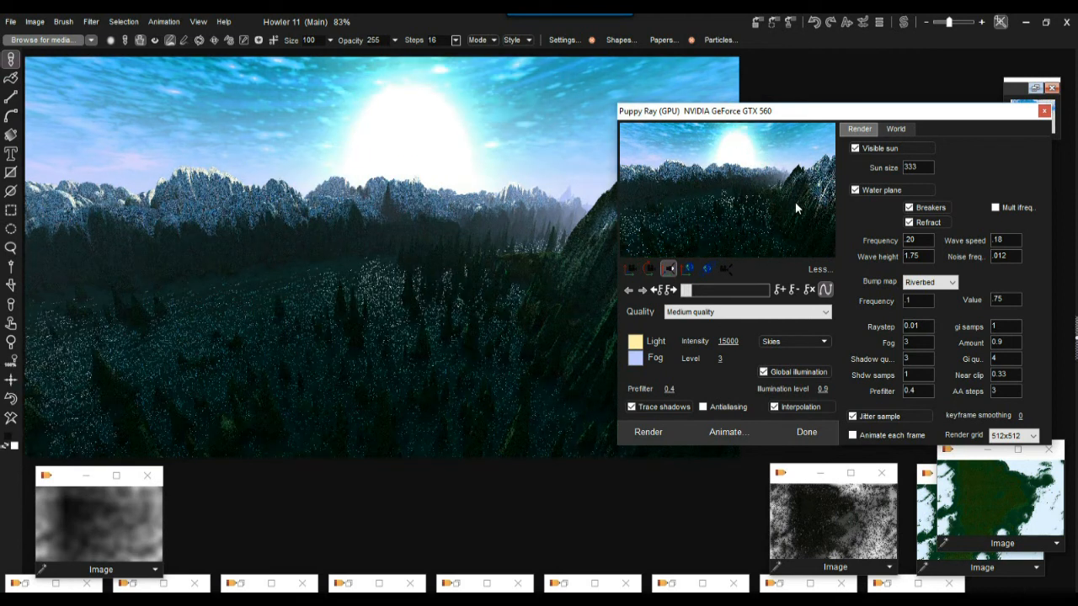
pyautogui.doubleClick(918, 166)
pyautogui.write('222')
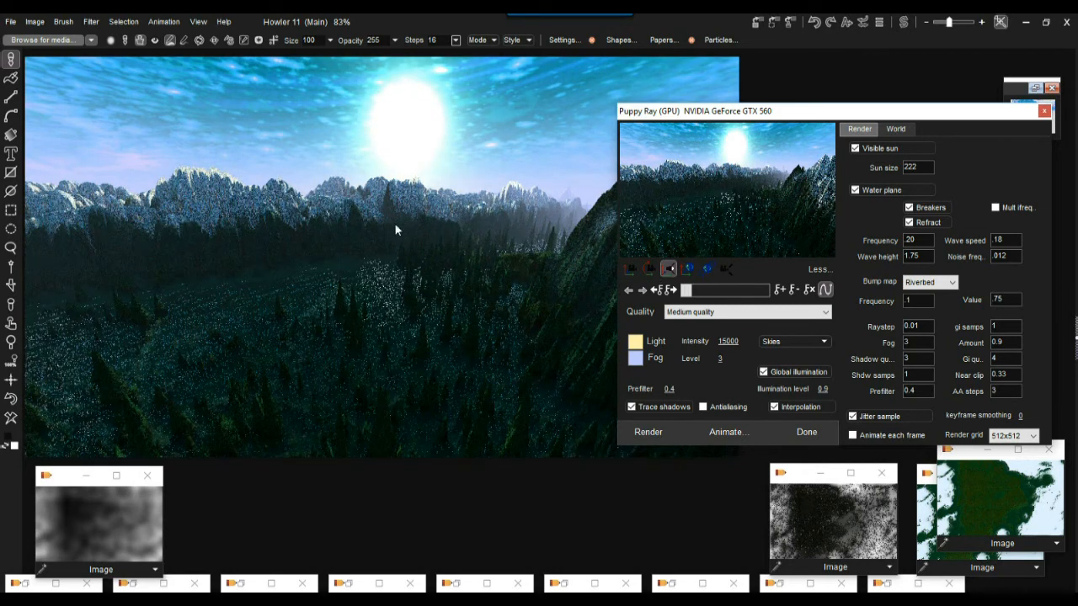
# Brighten the scene by setting the light intensity to about 22320 and the illumination level to 1.6
pyautogui.moveTo(825, 390); pyautogui.dragTo(884, 389)
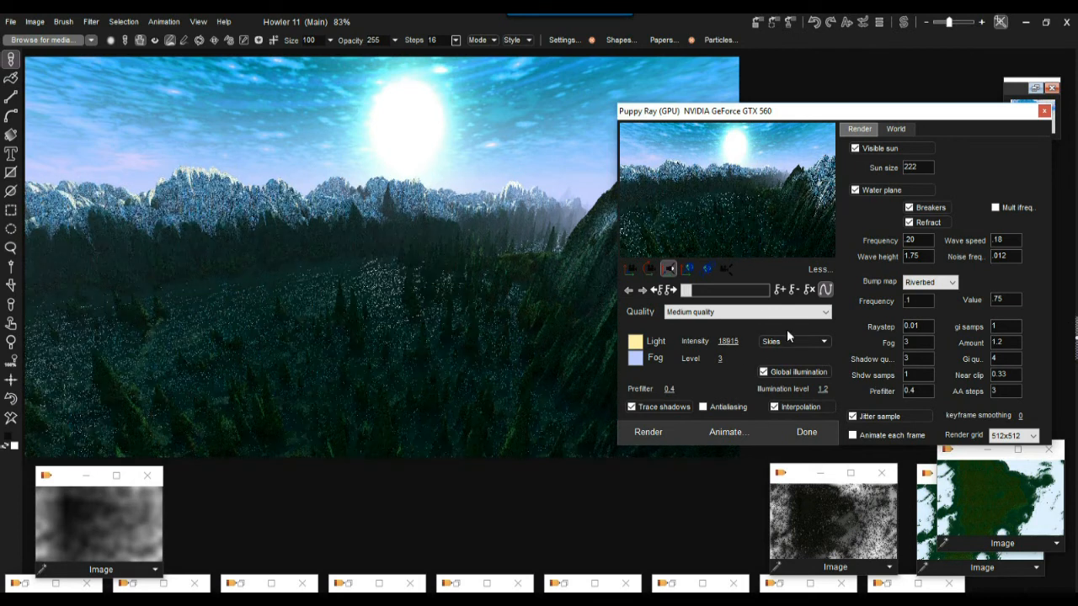
pyautogui.moveTo(732, 342); pyautogui.dragTo(837, 342)
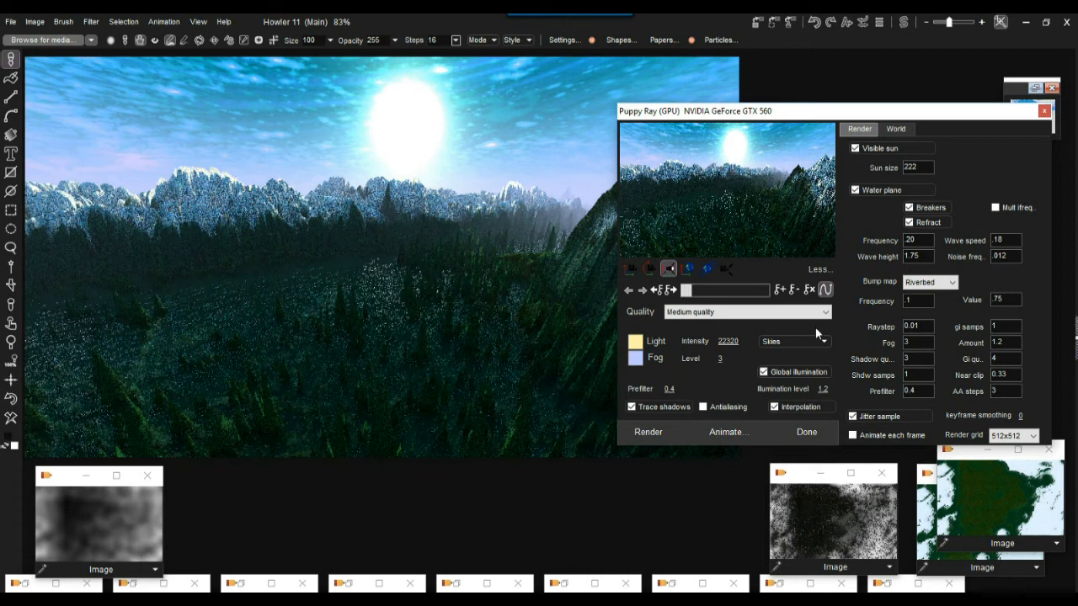
pyautogui.moveTo(908, 381); pyautogui.dragTo(915, 381)
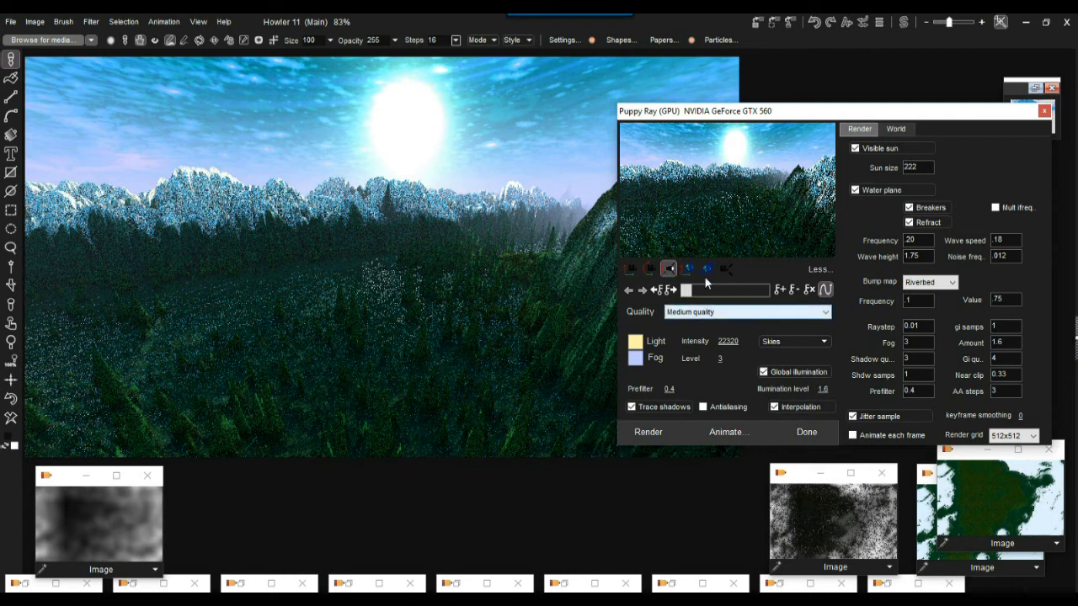
# Turn the camera so the sun sits at the view's edge and the green slopes fill the foreground
pyautogui.moveTo(734, 179); pyautogui.dragTo(753, 163)
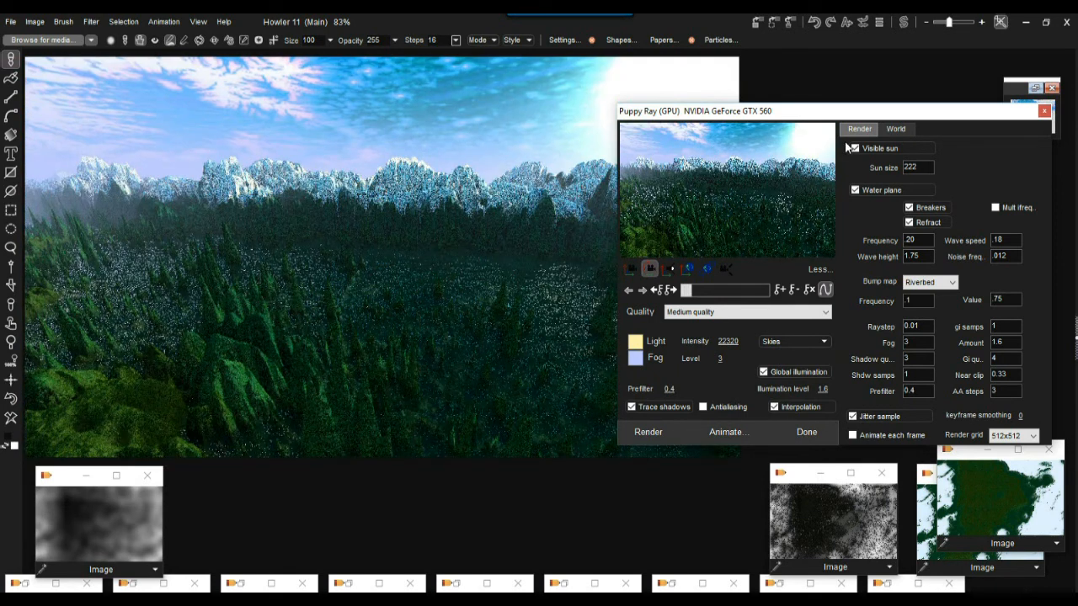
# Leave the renderer, undo the render to restore the height map, and create a 234-frame animation at 24 fps from copies of the current frame
pyautogui.click(806, 432)
pyautogui.click(13, 405)
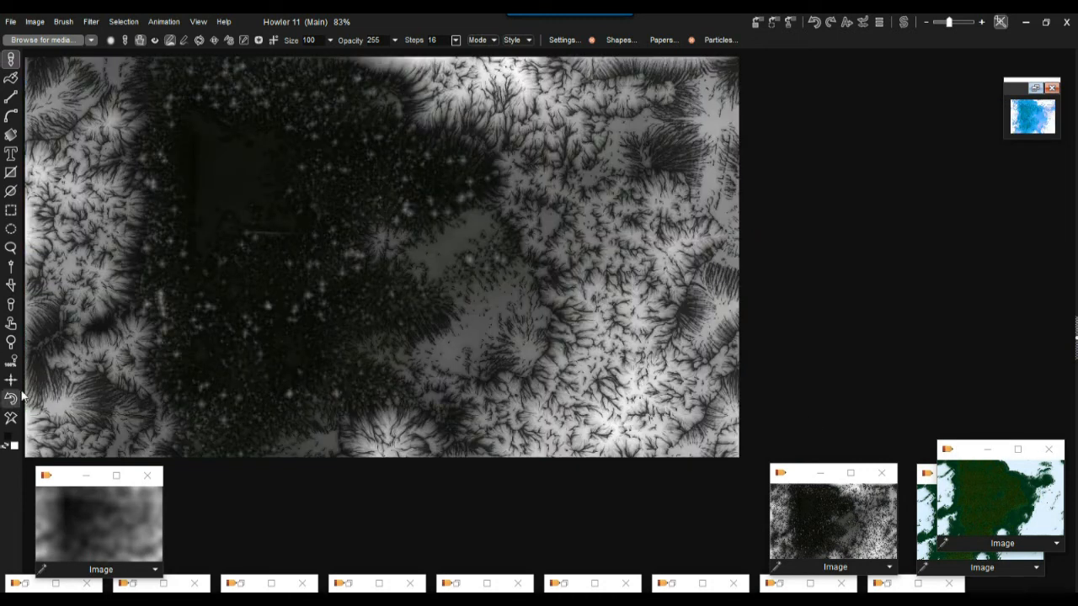
pyautogui.click(164, 22)
pyautogui.click(185, 29)
pyautogui.moveTo(400, 254); pyautogui.dragTo(353, 253)
pyautogui.write('234')
pyautogui.press('Tab')
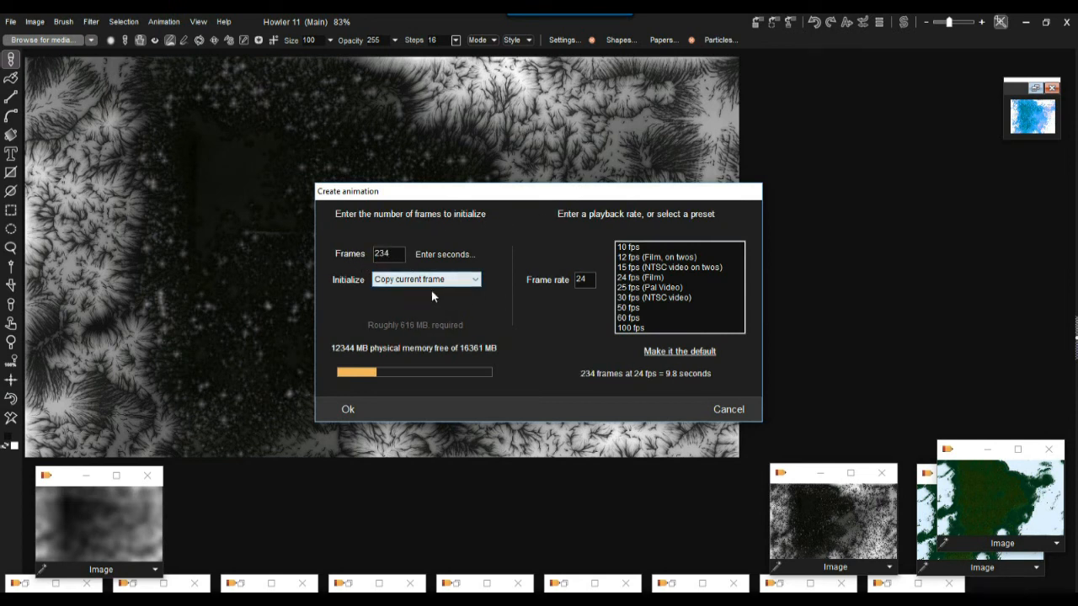
pyautogui.doubleClick(586, 278)
pyautogui.click(352, 409)
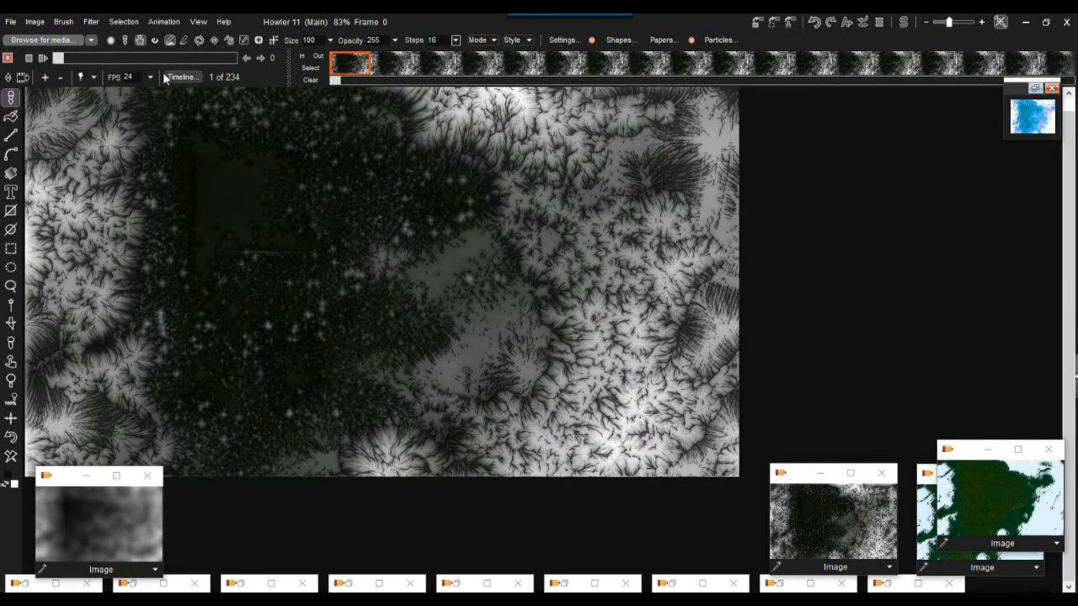
# Reopen the Puppy Ray renderer on the animation's first frame and clear all its existing keyframes
pyautogui.click(91, 21)
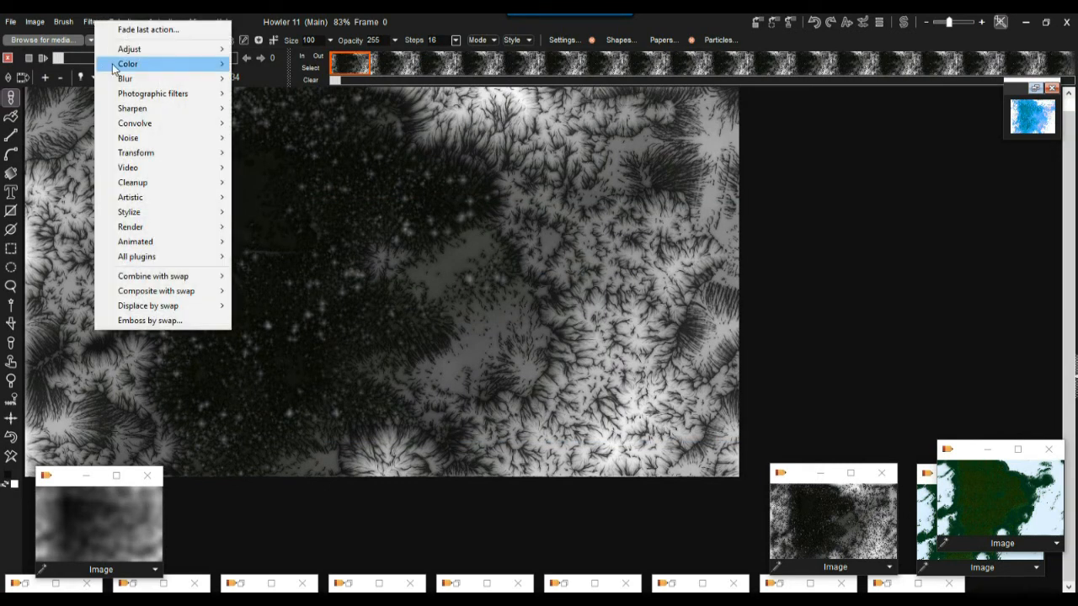
pyautogui.moveTo(169, 153)
pyautogui.moveTo(293, 217)
pyautogui.click(210, 225)
pyautogui.moveTo(367, 142); pyautogui.dragTo(678, 130)
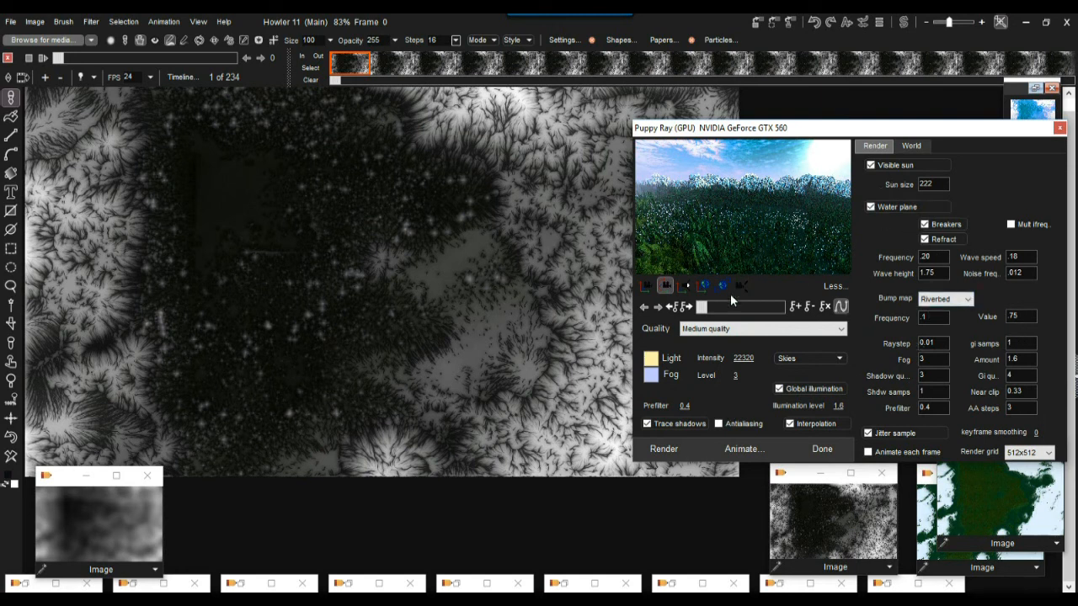
pyautogui.click(824, 309)
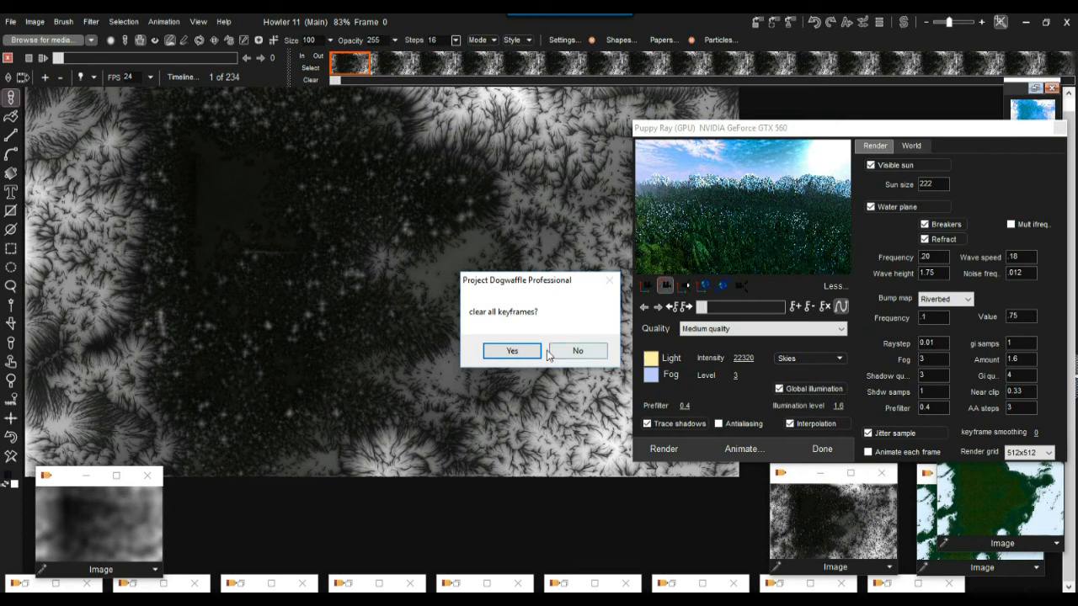
pyautogui.click(512, 351)
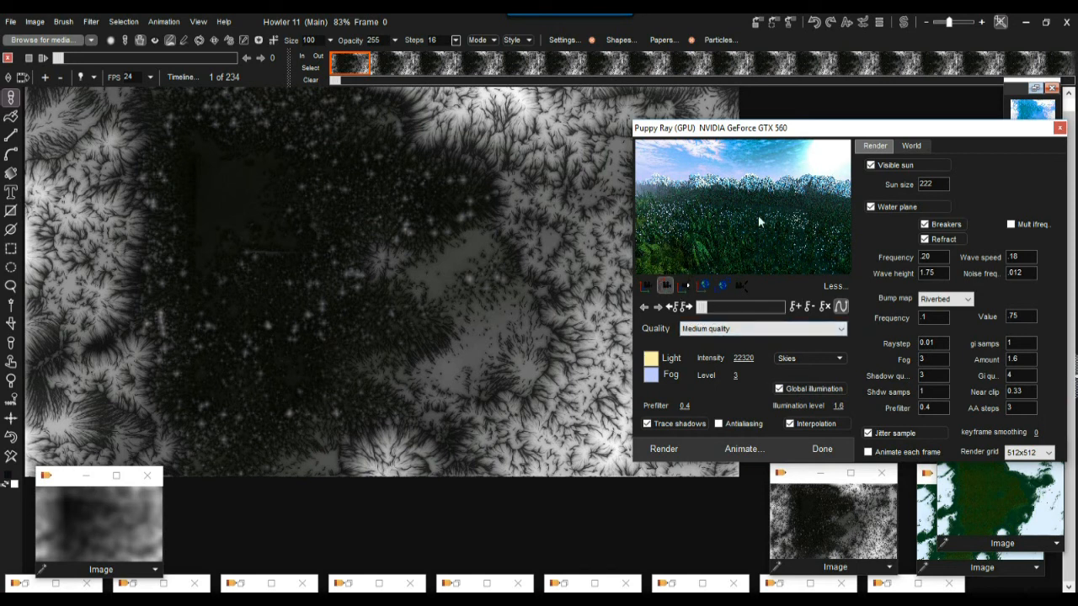
# Pose the camera low among the tree spikes at the first frame, and shift and turn it towards the sun at frame 122
pyautogui.moveTo(759, 221)
pyautogui.mouseDown()
pyautogui.moveTo(808, 221)
pyautogui.moveTo(749, 218)
pyautogui.mouseUp()
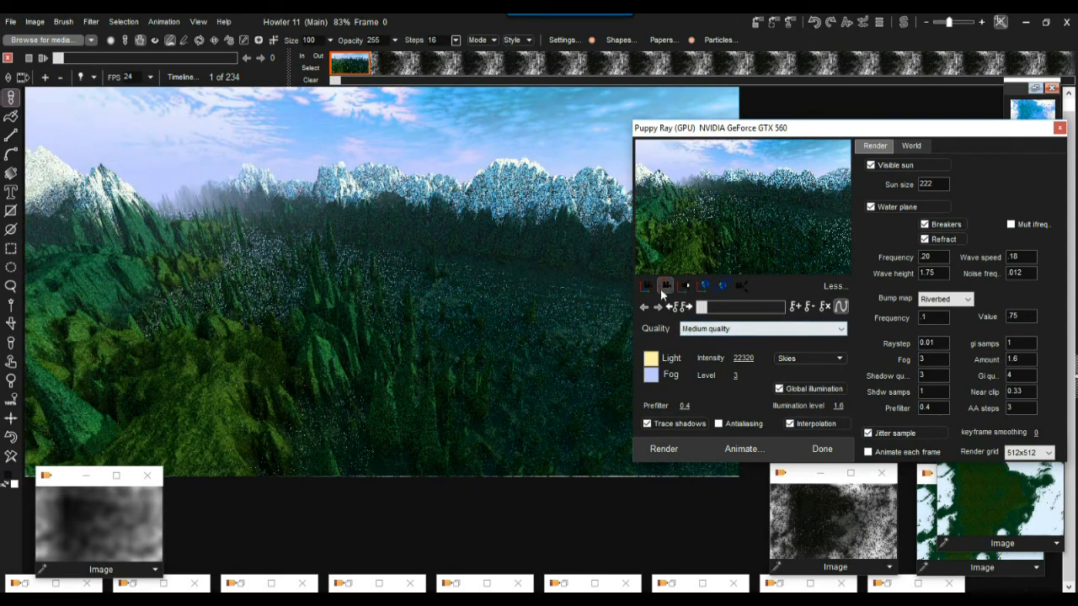
pyautogui.moveTo(694, 229); pyautogui.dragTo(692, 179)
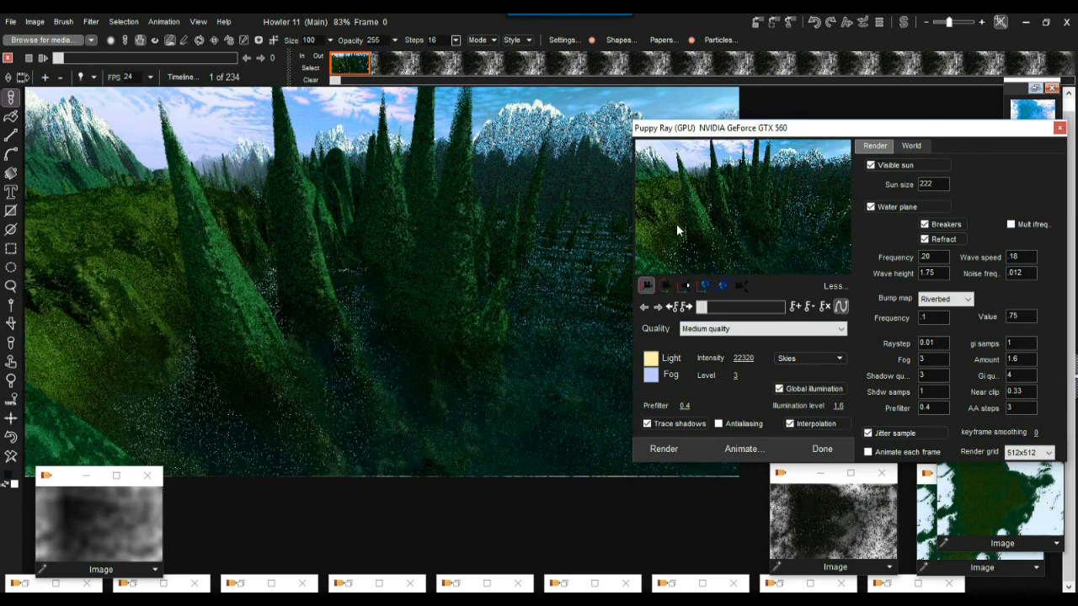
pyautogui.click(741, 308)
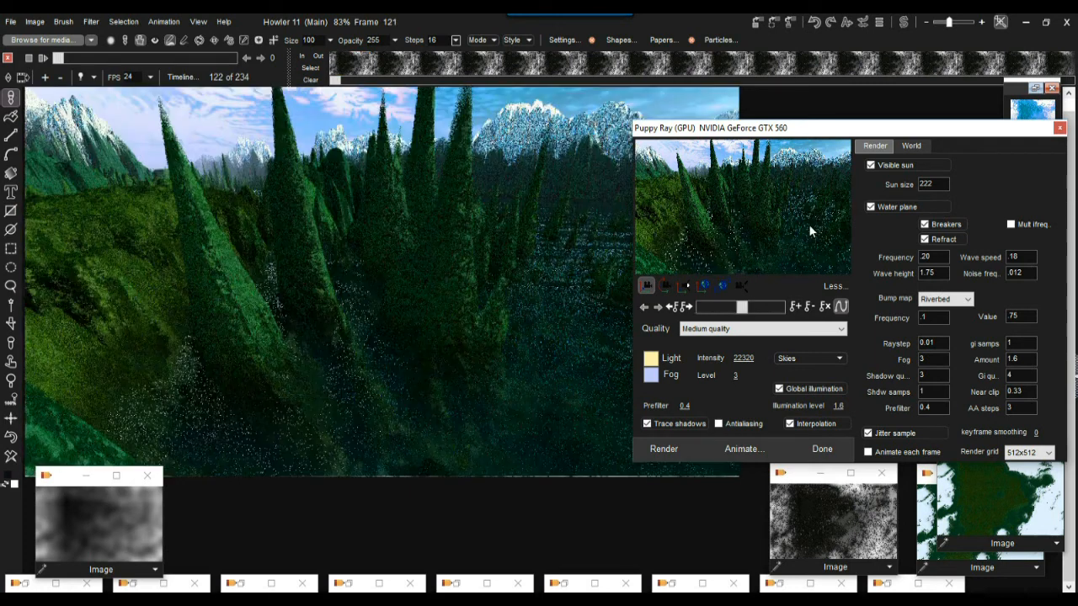
pyautogui.moveTo(800, 221); pyautogui.dragTo(749, 240)
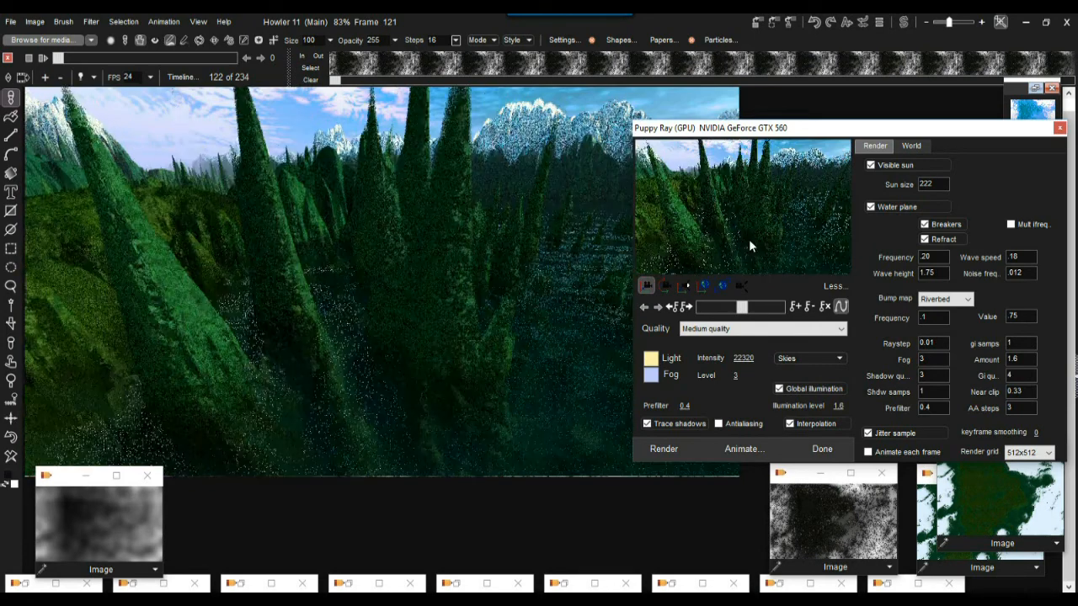
pyautogui.click(666, 285)
pyautogui.moveTo(783, 230); pyautogui.dragTo(664, 232)
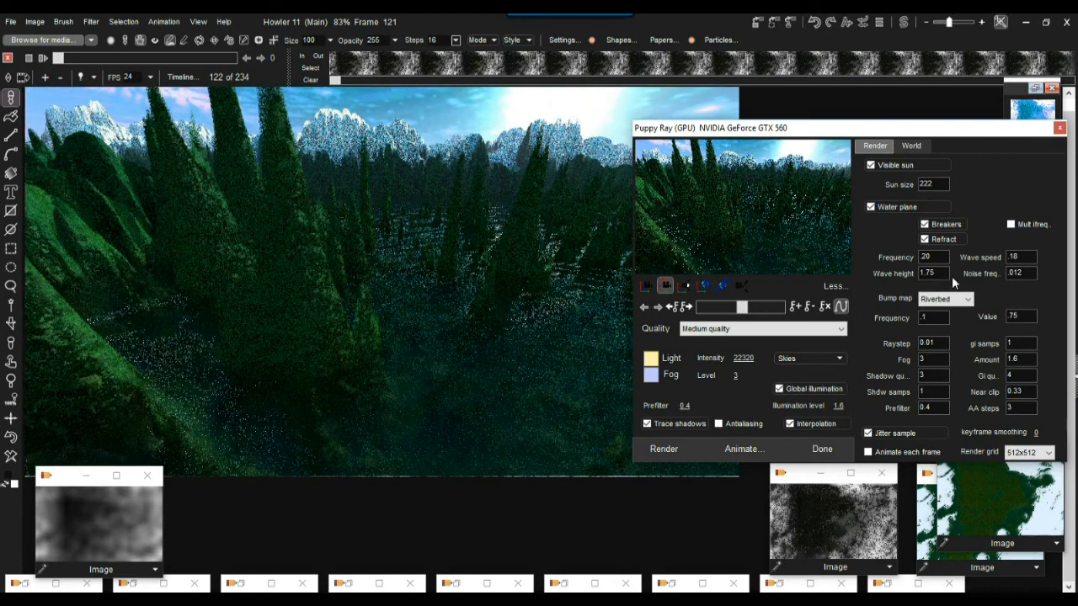
# Set the water's wave height to 6, frequency to .33 and noise frequency to .017, with multi-frequency waves enabled
pyautogui.moveTo(945, 272); pyautogui.dragTo(906, 268)
pyautogui.moveTo(787, 234); pyautogui.dragTo(781, 231)
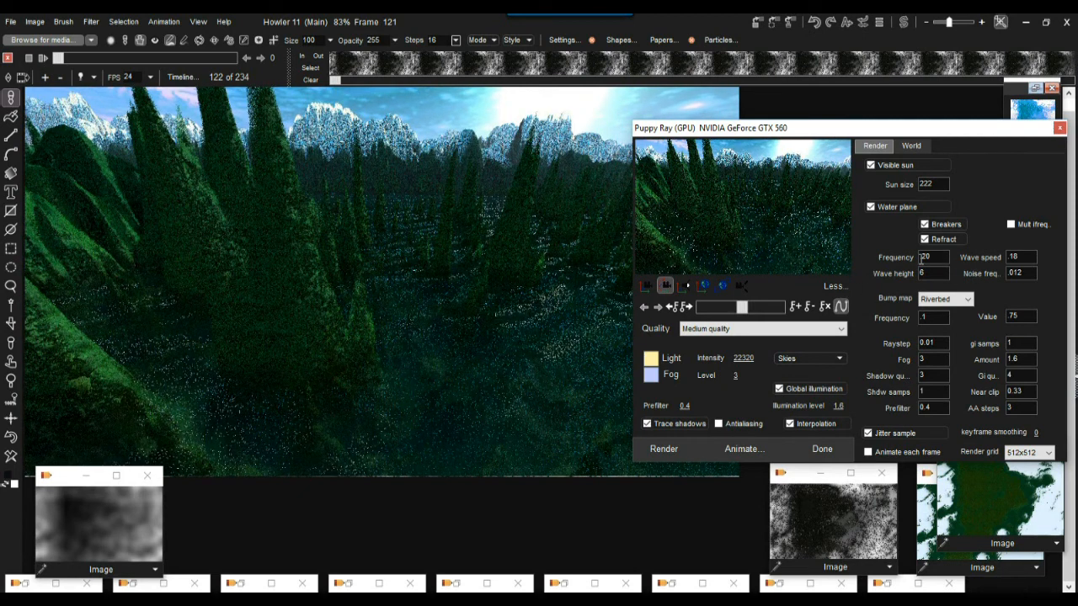
pyautogui.moveTo(922, 257); pyautogui.dragTo(927, 255)
pyautogui.write('.33')
pyautogui.doubleClick(1016, 275)
pyautogui.write('017')
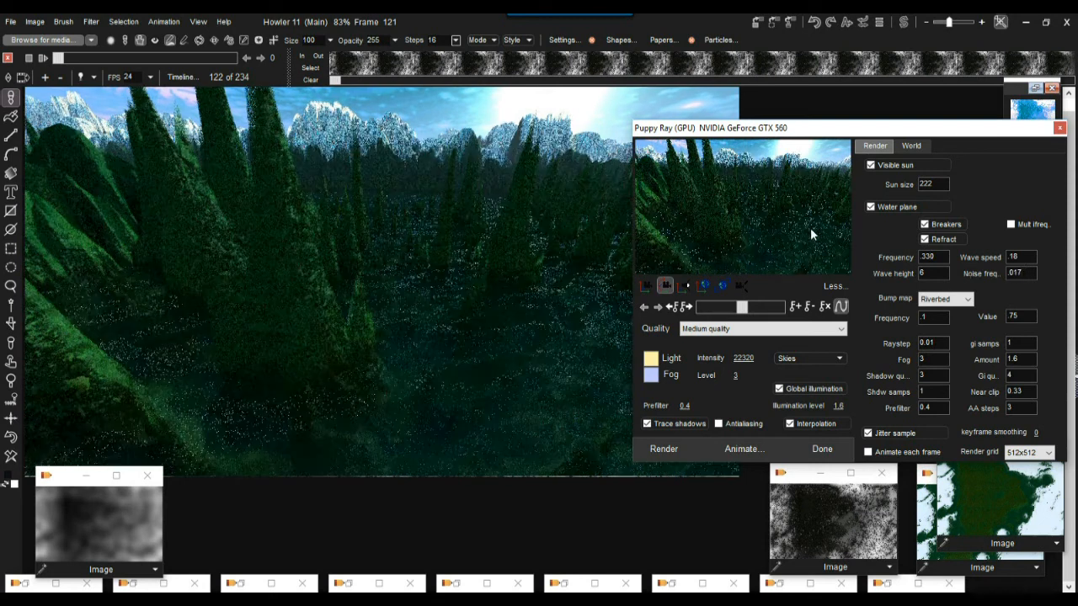
pyautogui.click(1026, 225)
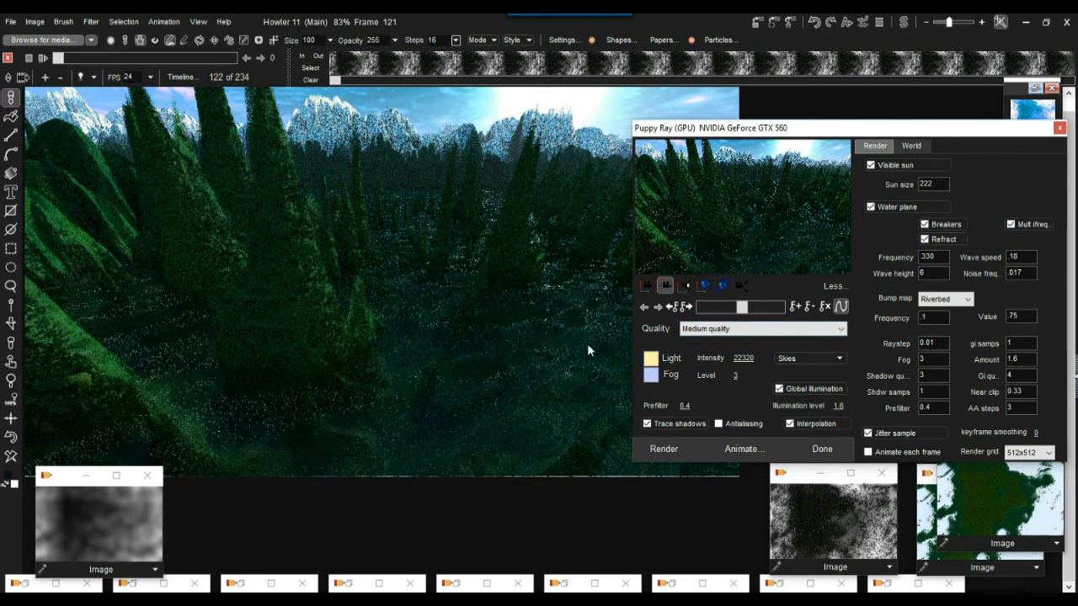
# At the last frame, turn the camera to bring the sun into view and raise it above the trees
pyautogui.moveTo(817, 128); pyautogui.dragTo(761, 149)
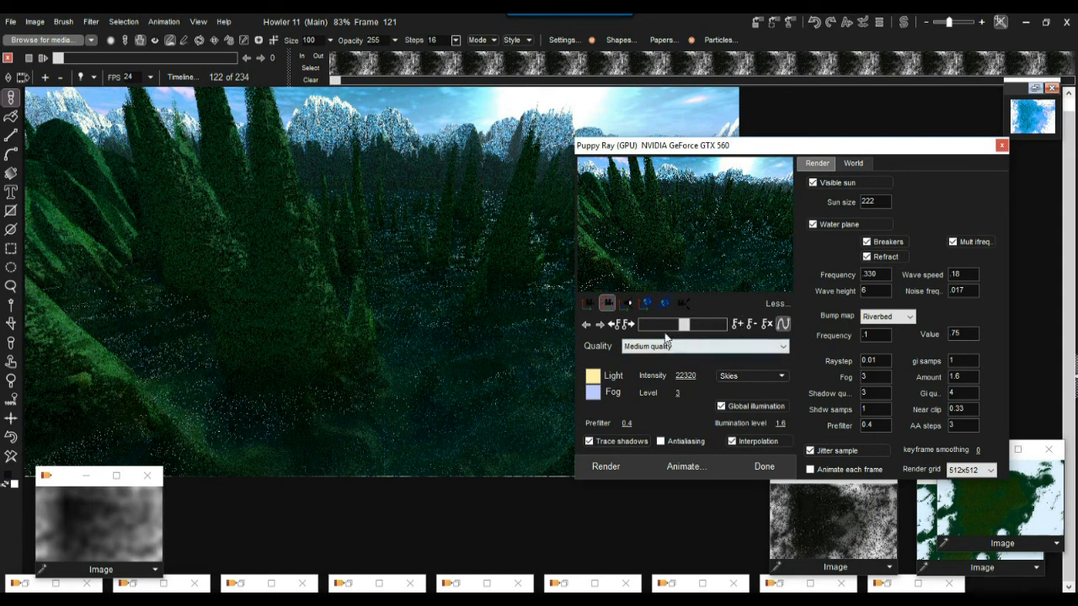
pyautogui.click(723, 323)
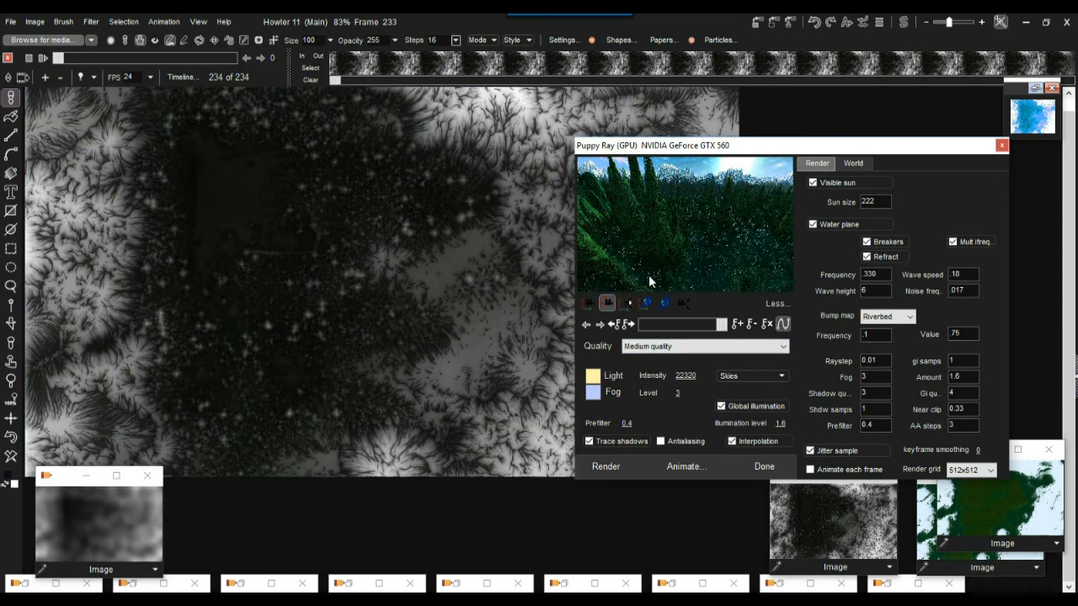
pyautogui.moveTo(722, 190); pyautogui.dragTo(684, 246)
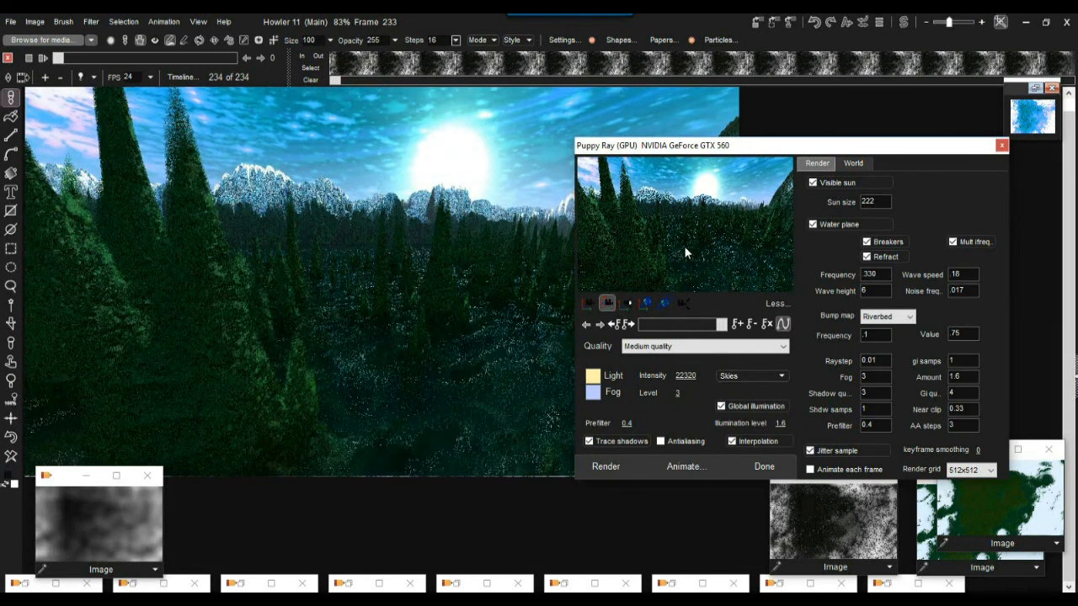
pyautogui.click(596, 302)
pyautogui.moveTo(657, 202); pyautogui.dragTo(645, 247)
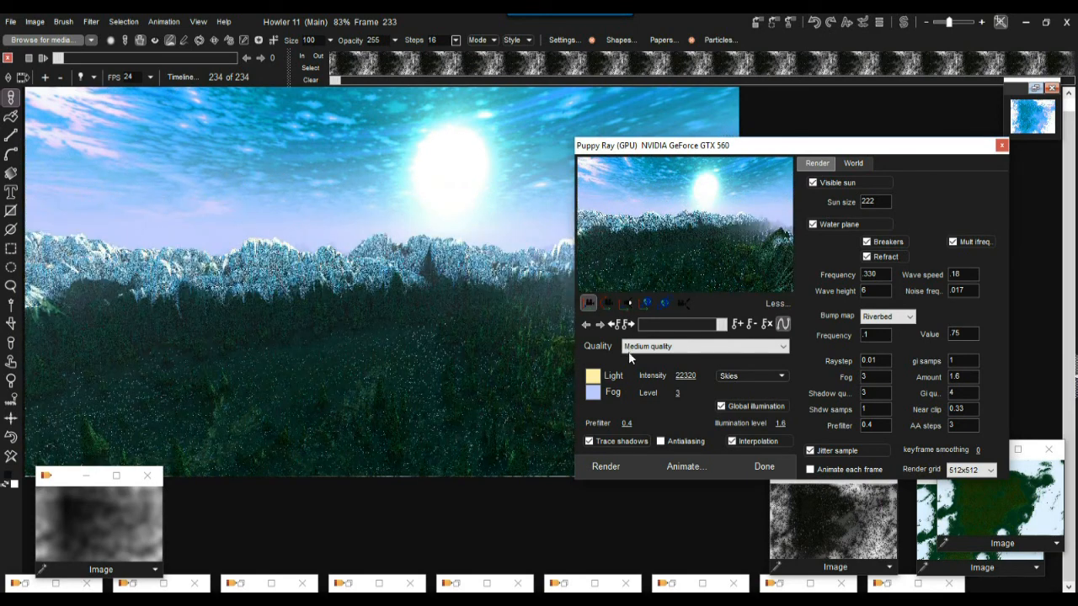
# Set the fog level to about 6.33 and give the light a specular value of 33 with a hardness of 12
pyautogui.moveTo(673, 395); pyautogui.dragTo(778, 395)
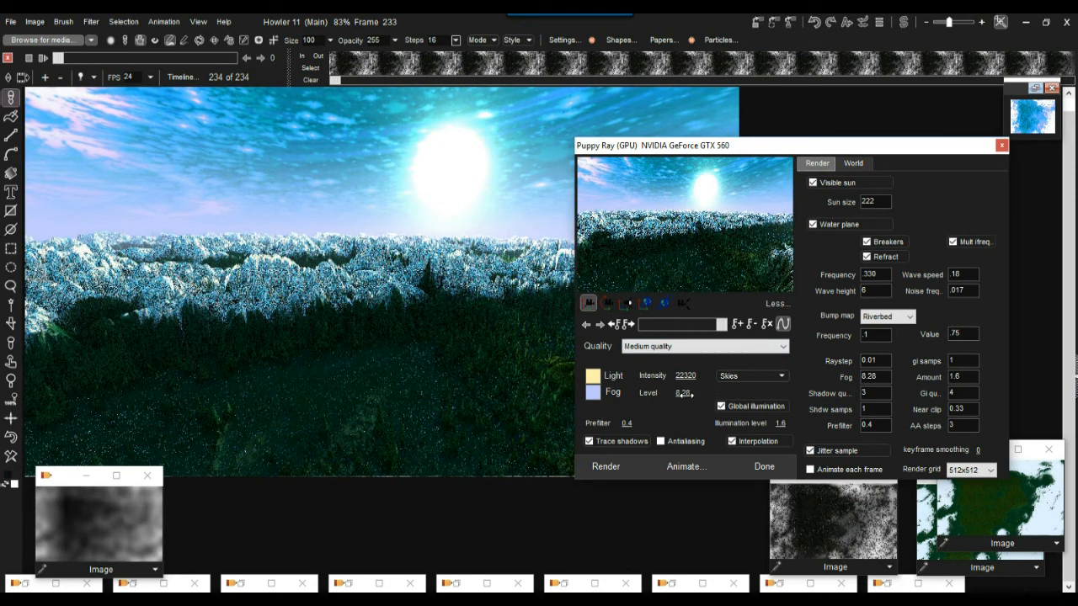
pyautogui.moveTo(674, 394); pyautogui.dragTo(646, 393)
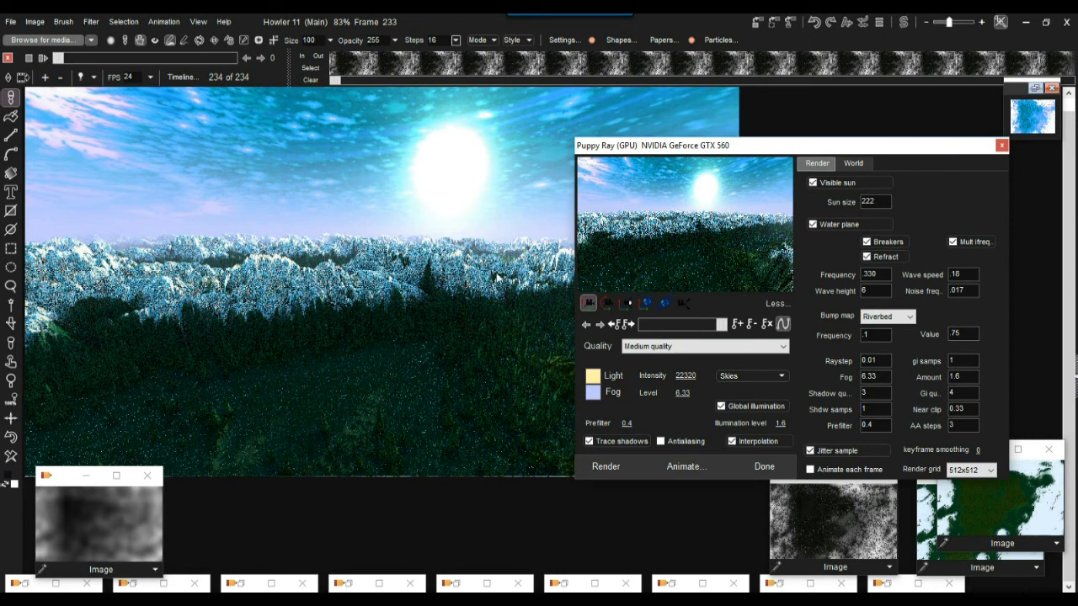
pyautogui.click(855, 164)
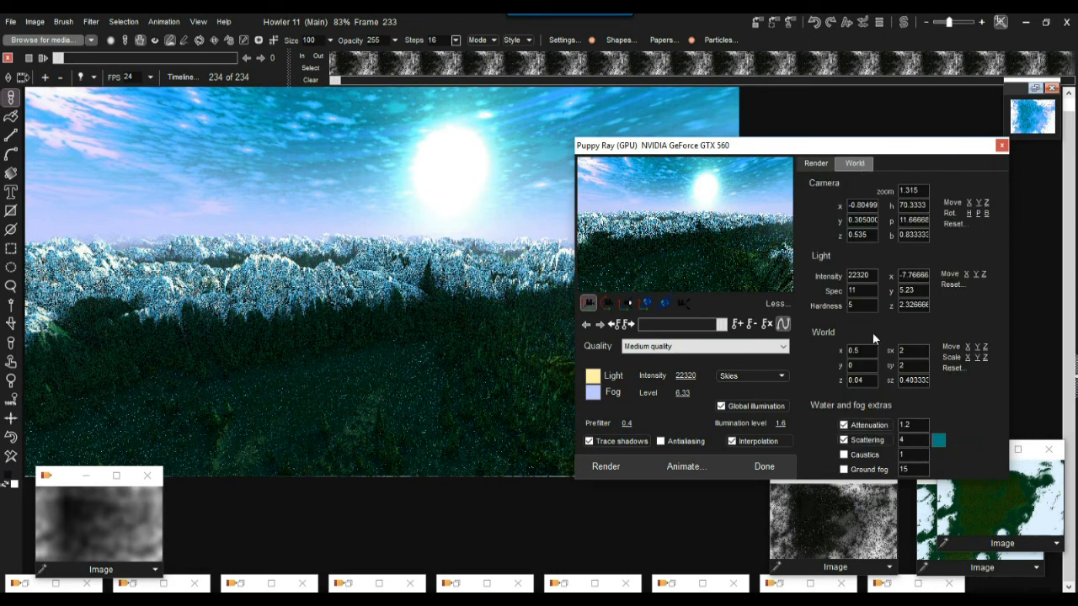
pyautogui.doubleClick(864, 290)
pyautogui.write('33')
pyautogui.doubleClick(860, 306)
pyautogui.write('12')
pyautogui.moveTo(684, 251); pyautogui.dragTo(683, 253)
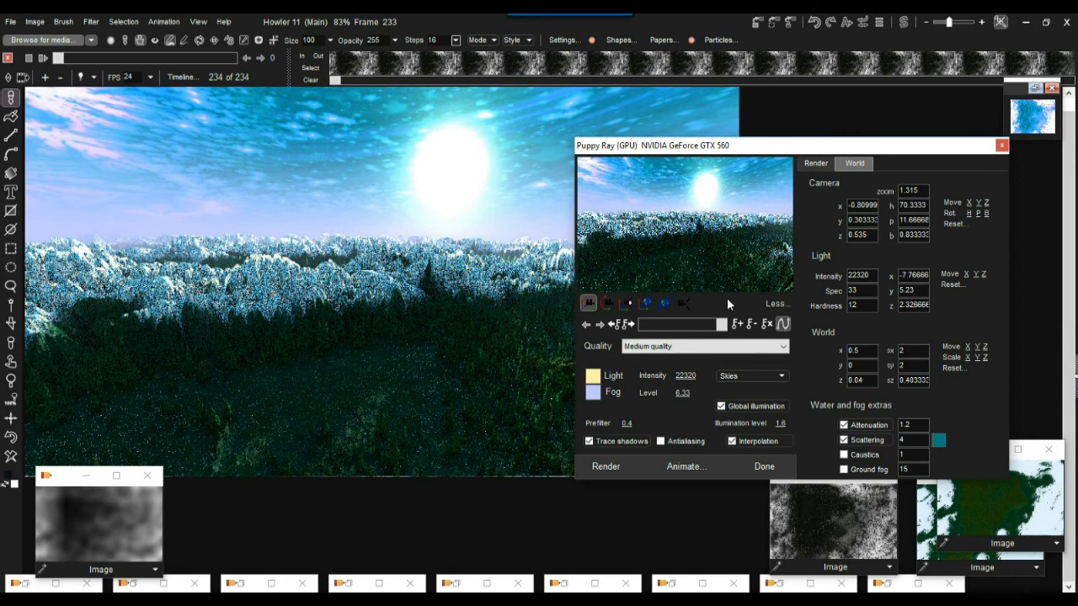
# Reduce the illumination level to 1.3 and raise the light to a z position of about 3.33
pyautogui.moveTo(785, 424); pyautogui.dragTo(735, 423)
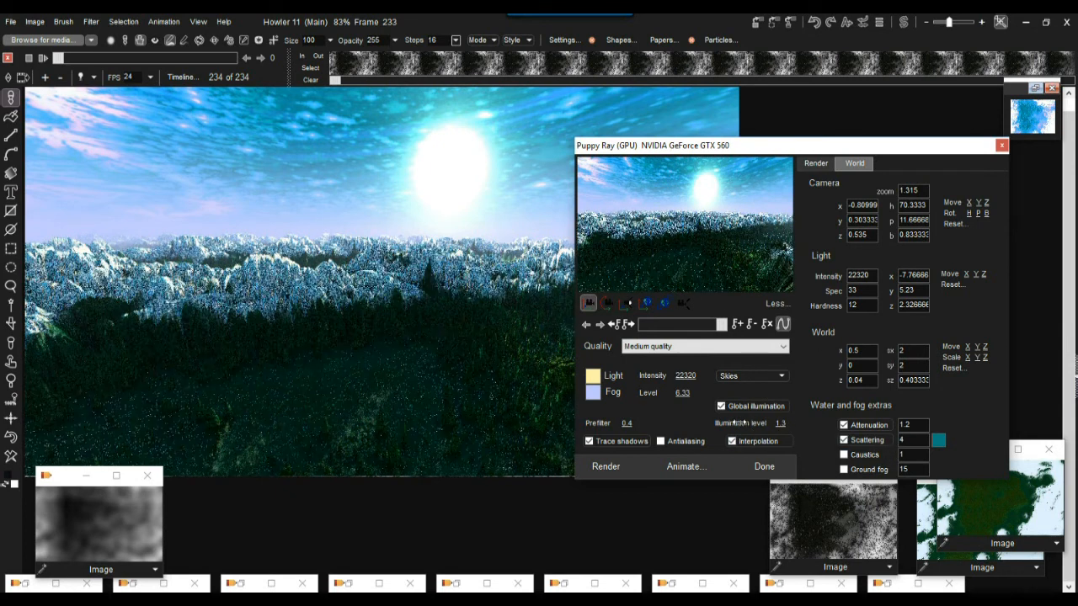
pyautogui.click(627, 304)
pyautogui.moveTo(666, 252); pyautogui.dragTo(693, 70)
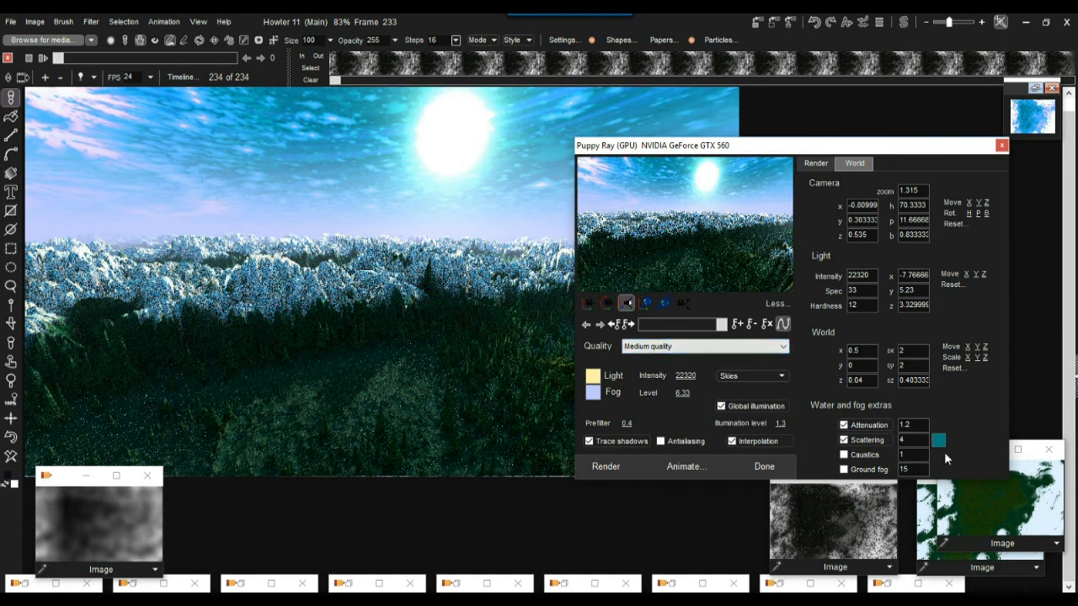
# Set the water scattering to 5 and attenuation to 0.7, and enable caustics with a value of 5
pyautogui.moveTo(849, 148); pyautogui.dragTo(311, 107)
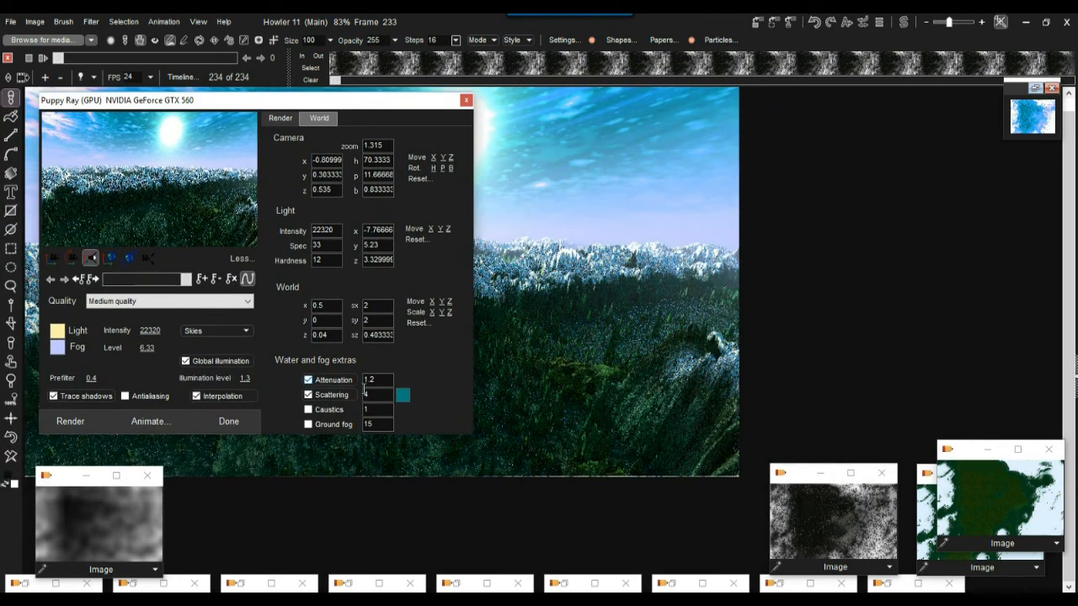
pyautogui.moveTo(380, 395); pyautogui.dragTo(348, 395)
pyautogui.write('5')
pyautogui.moveTo(387, 379); pyautogui.dragTo(343, 380)
pyautogui.write('0.7')
pyautogui.click(308, 409)
pyautogui.moveTo(376, 409); pyautogui.dragTo(349, 426)
pyautogui.write('5')
pyautogui.moveTo(235, 197); pyautogui.dragTo(235, 201)
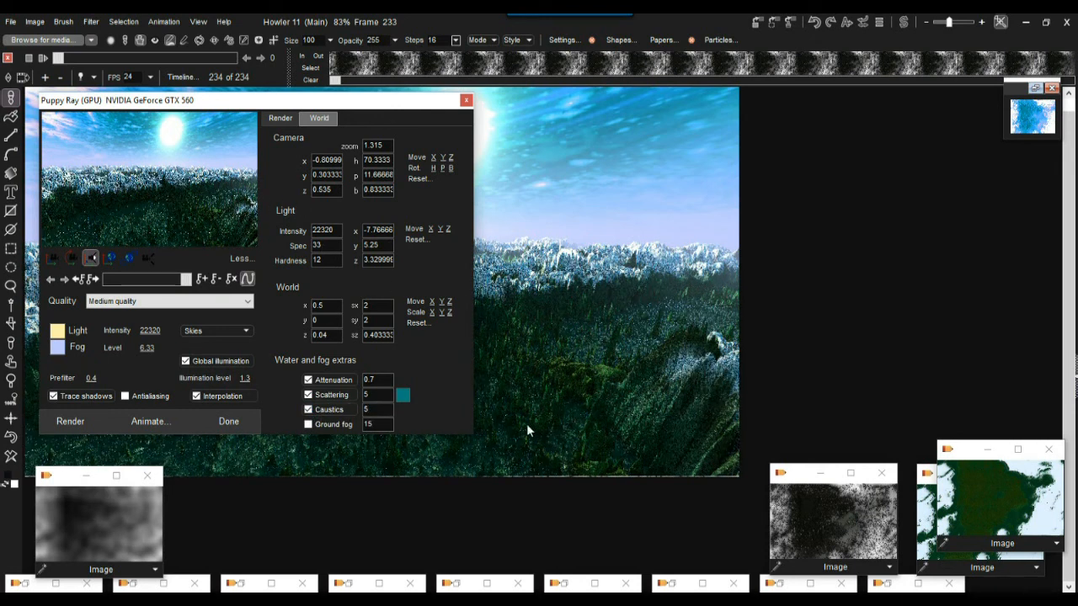
# Try a caustics value of 12 on the water and return it to 5
pyautogui.moveTo(280, 108); pyautogui.dragTo(814, 132)
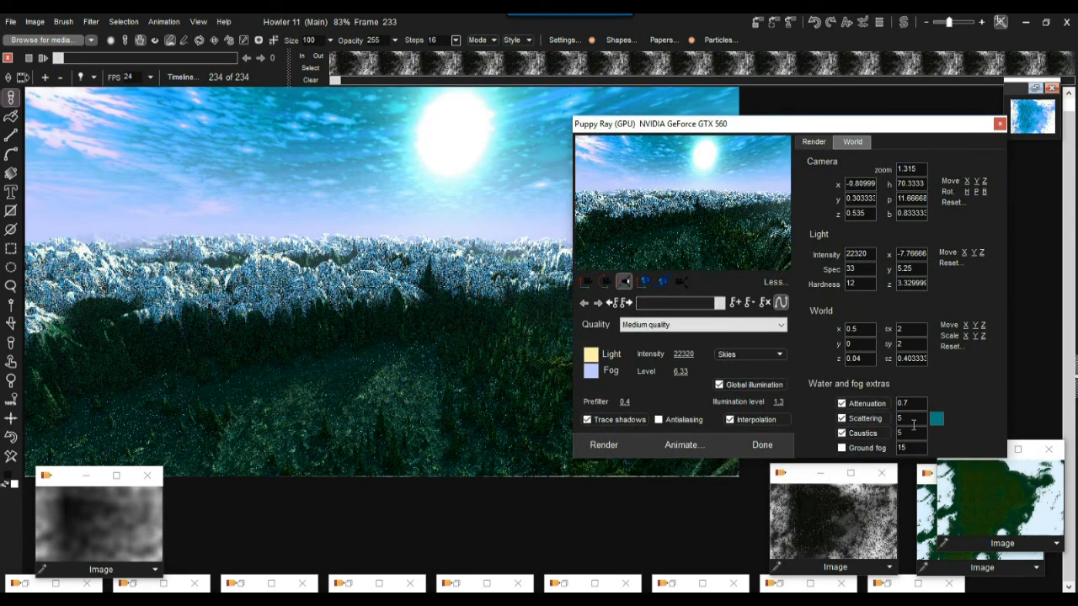
pyautogui.moveTo(912, 433); pyautogui.dragTo(886, 434)
pyautogui.write('12')
pyautogui.moveTo(637, 242); pyautogui.dragTo(353, 432)
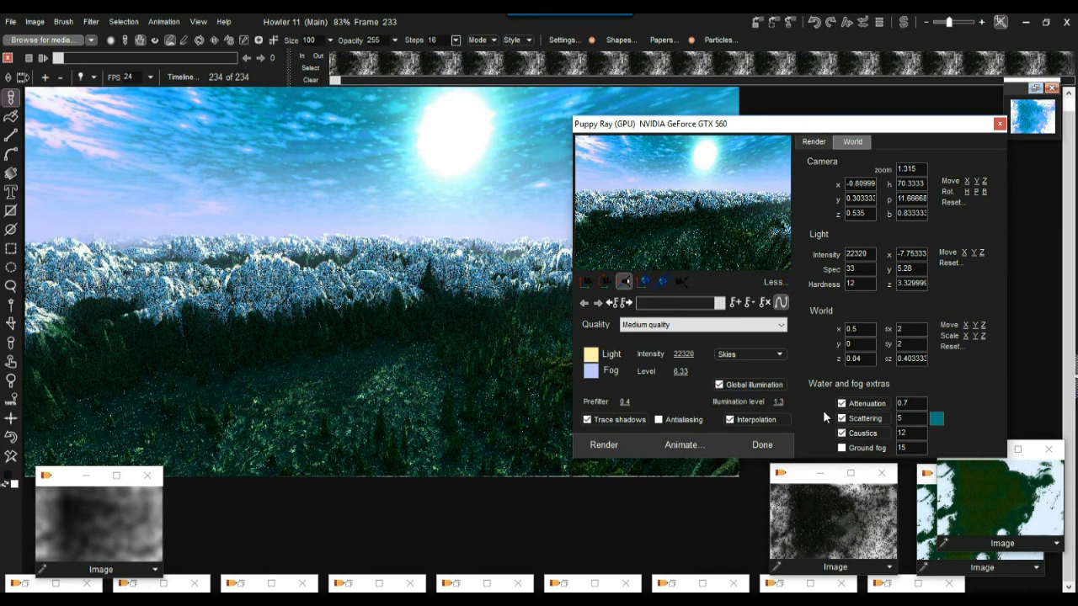
pyautogui.moveTo(919, 432); pyautogui.dragTo(886, 432)
pyautogui.write('5')
# Enable ground fog for the scene and refresh the preview
pyautogui.click(841, 448)
pyautogui.moveTo(914, 448); pyautogui.dragTo(885, 449)
pyautogui.click(711, 213)
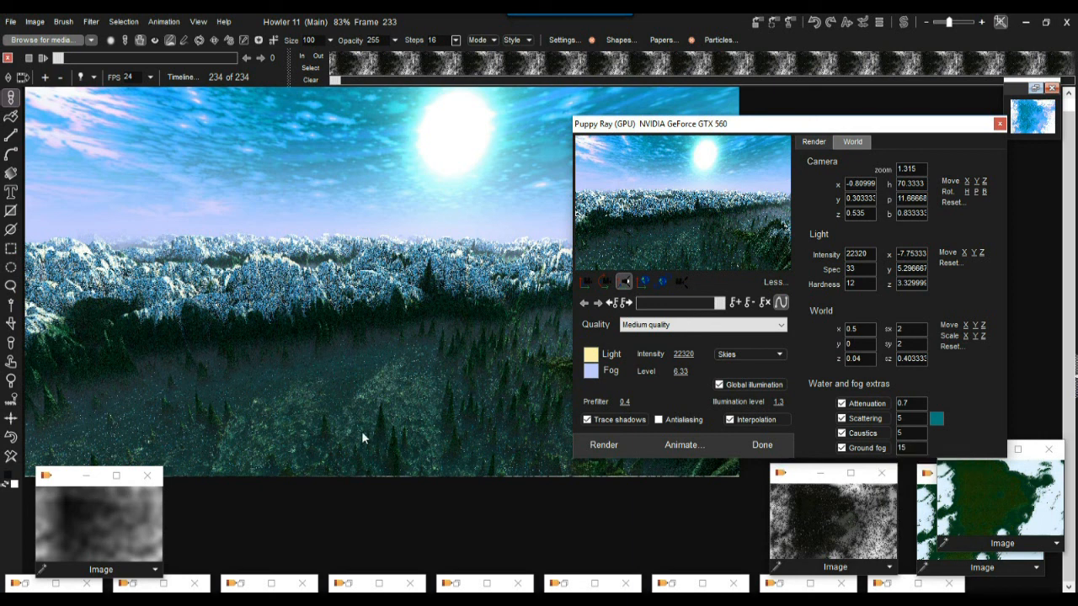
# Try ground fog values of 3, 12 and 22 and compare how the mist looks over the valley
pyautogui.moveTo(914, 448); pyautogui.dragTo(880, 448)
pyautogui.write('3')
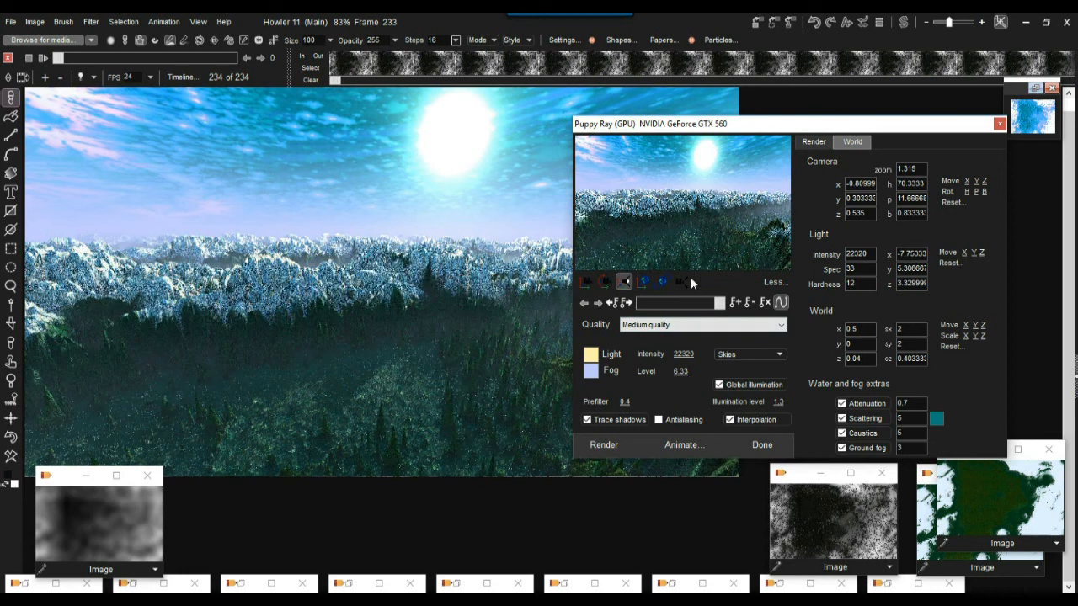
pyautogui.moveTo(927, 446); pyautogui.dragTo(869, 450)
pyautogui.write('12')
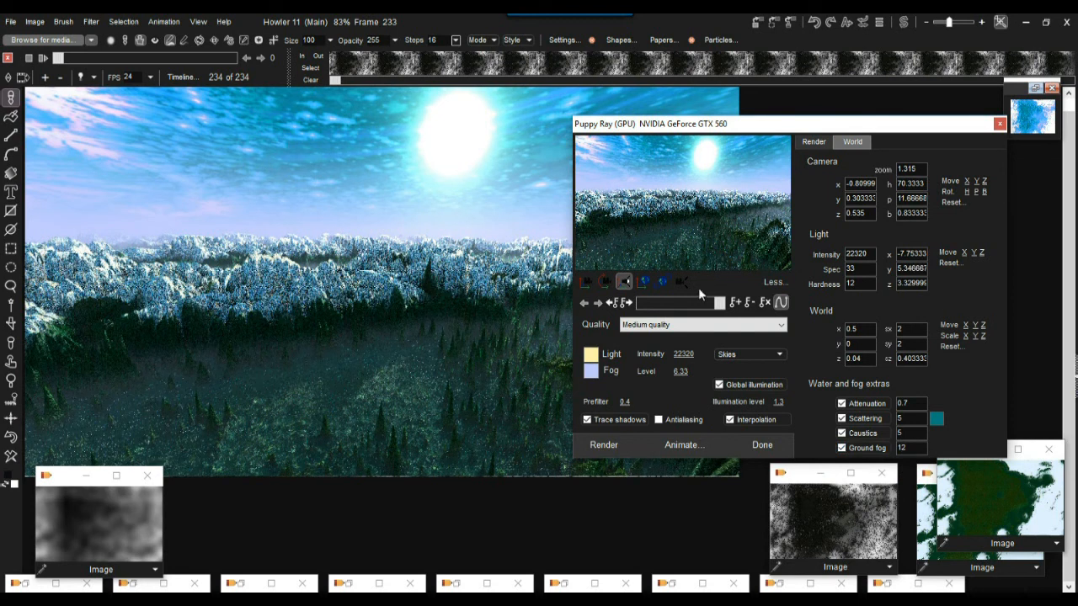
pyautogui.moveTo(913, 446); pyautogui.dragTo(868, 436)
pyautogui.write('22')
pyautogui.moveTo(688, 217); pyautogui.dragTo(689, 224)
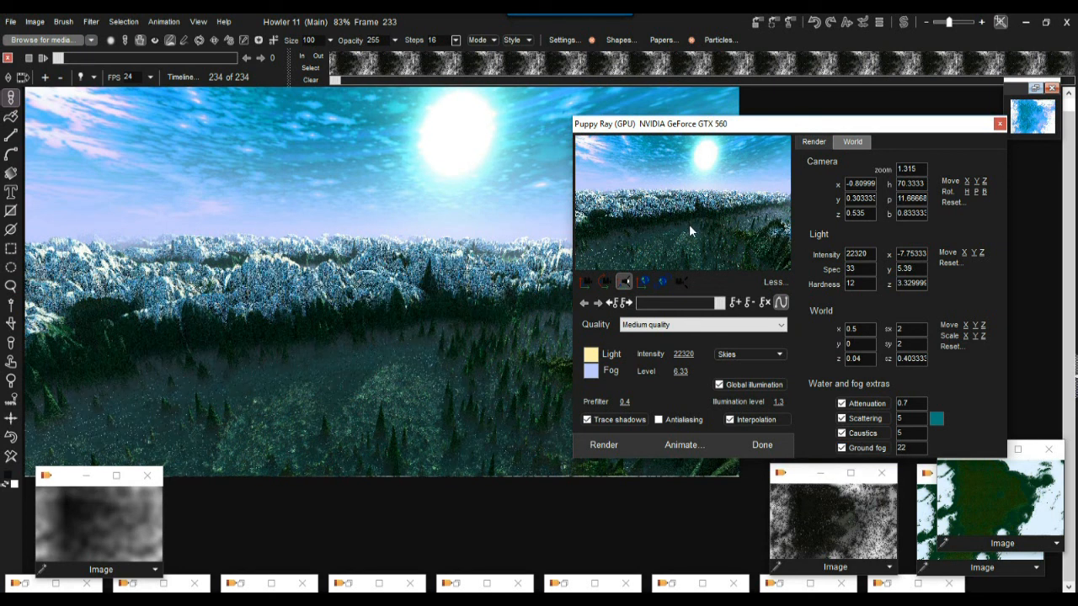
# Set the ground fog to 8 and turn the camera along the valley to include the steep snowy slope beside it
pyautogui.moveTo(914, 448); pyautogui.dragTo(871, 451)
pyautogui.write('8')
pyautogui.moveTo(696, 241); pyautogui.dragTo(698, 250)
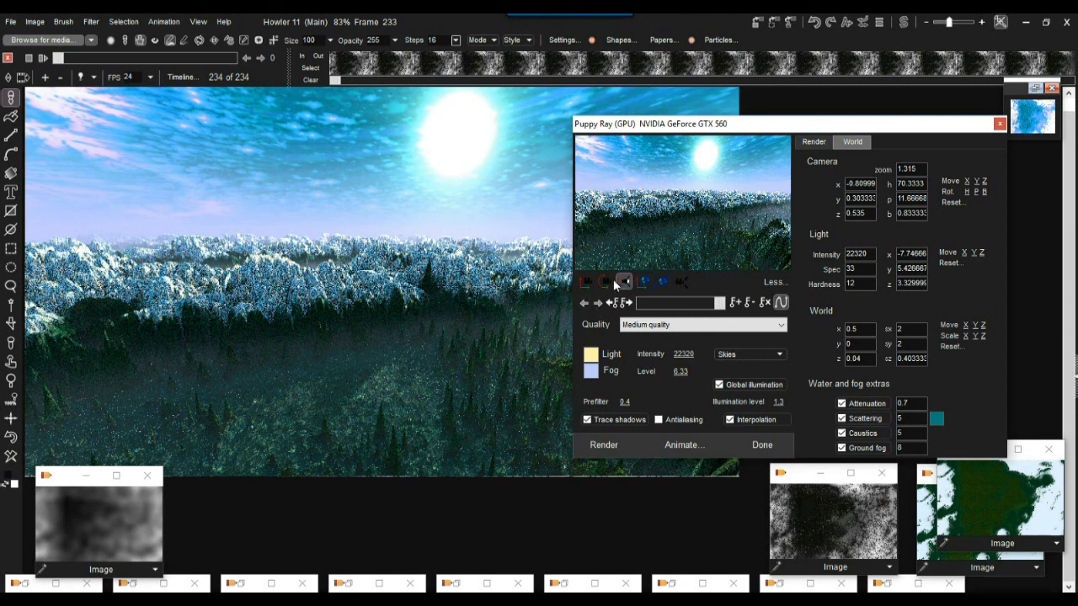
pyautogui.moveTo(729, 192); pyautogui.dragTo(545, 179)
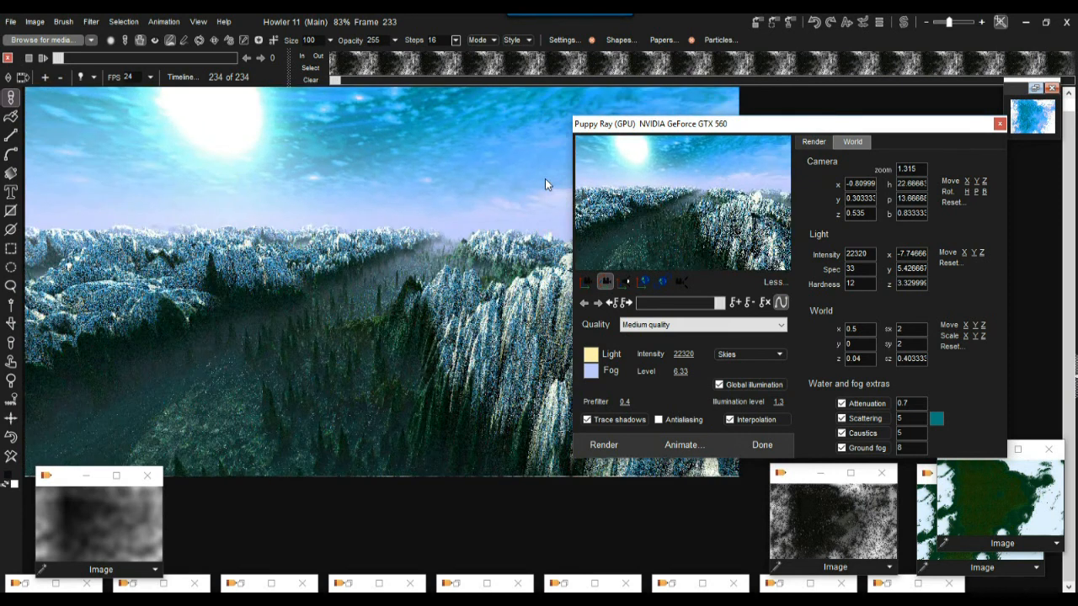
# Tilt the camera further down over the valley at the last frame and review the view at frames 156, 72, 132 and 190
pyautogui.moveTo(544, 179); pyautogui.dragTo(533, 142)
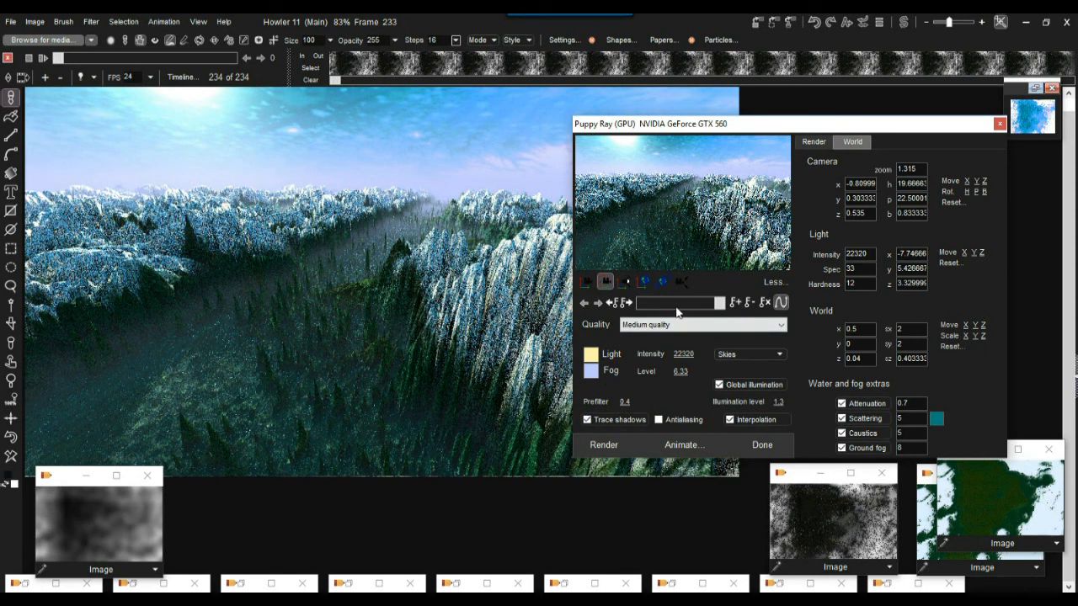
pyautogui.click(698, 308)
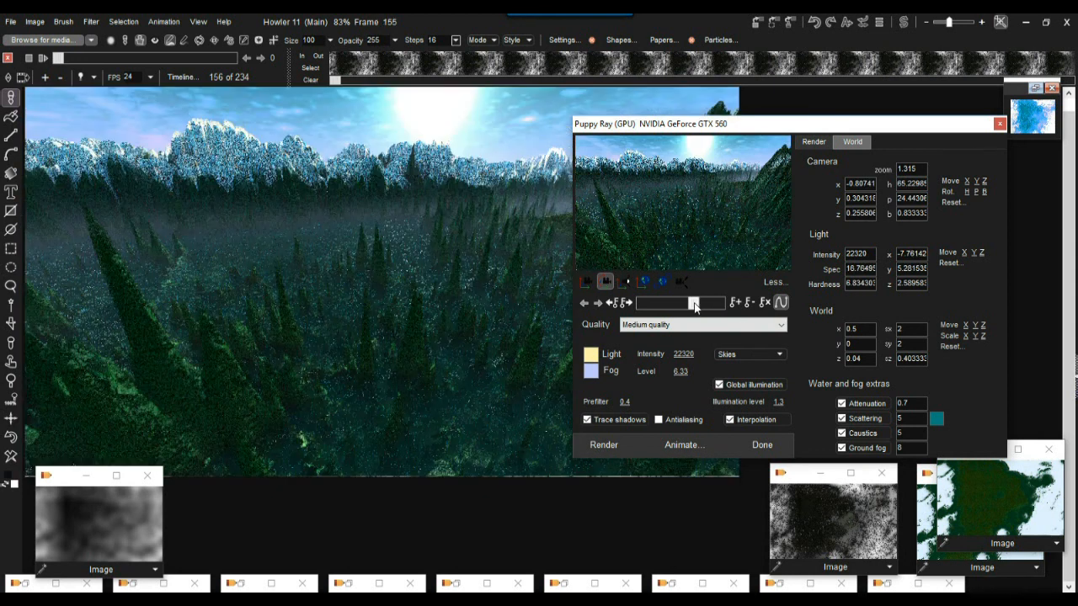
pyautogui.moveTo(696, 306); pyautogui.dragTo(667, 305)
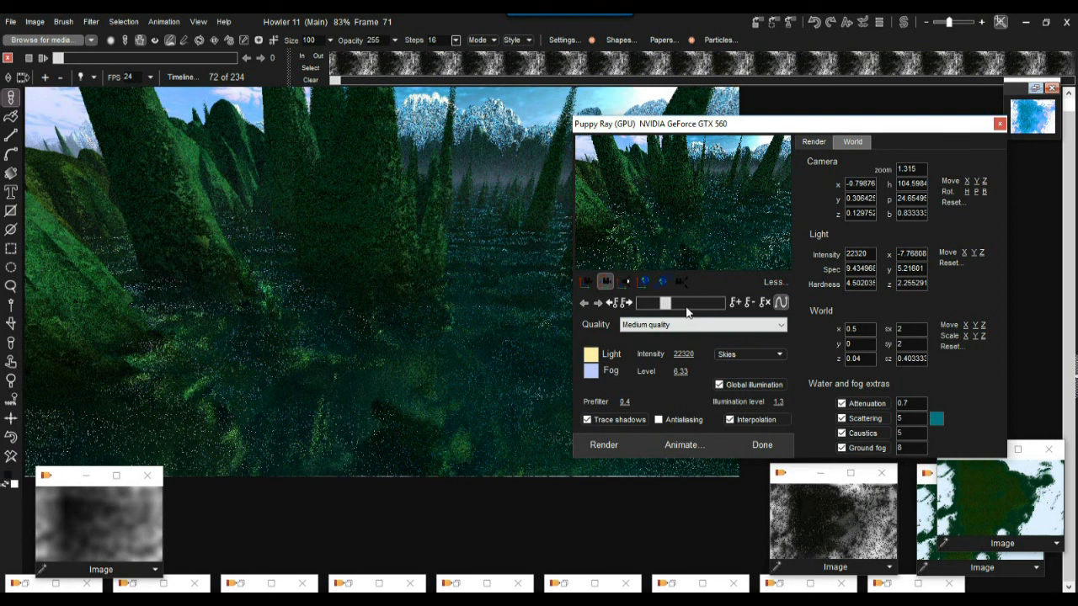
pyautogui.click(687, 311)
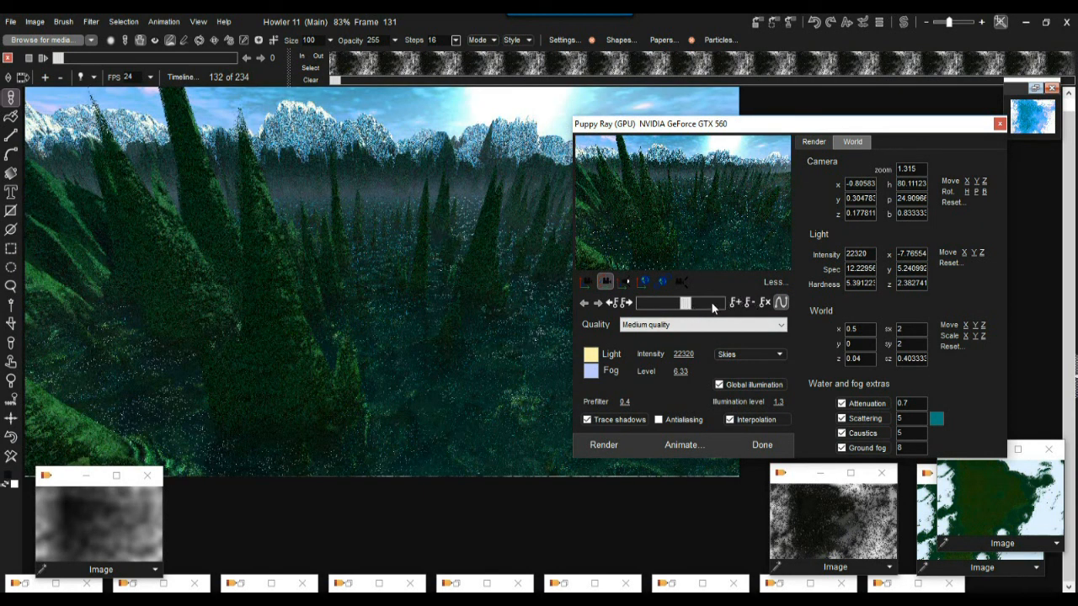
pyautogui.click(706, 308)
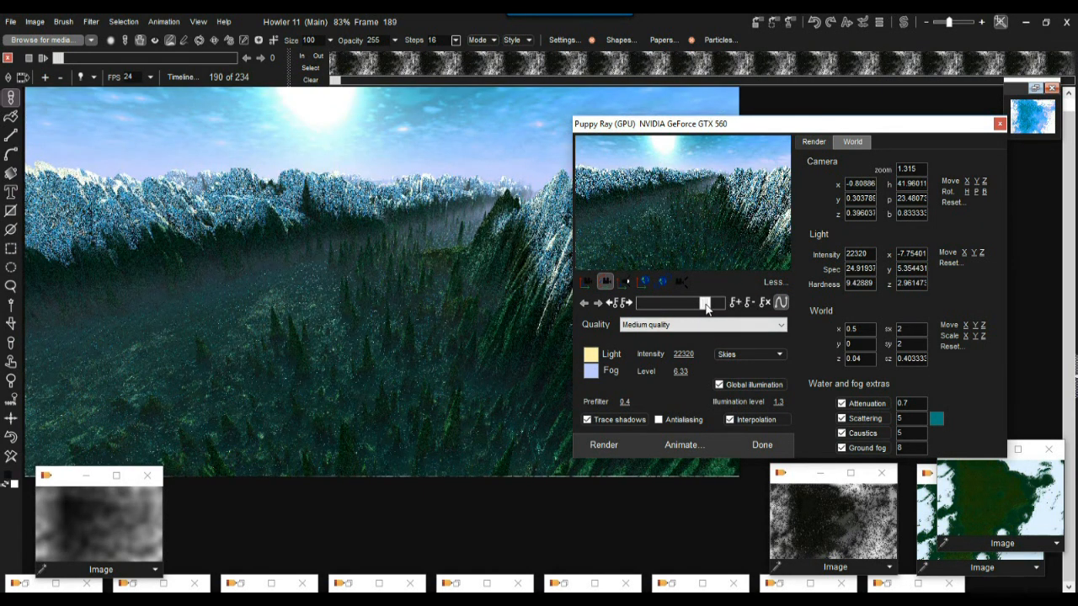
# Preview frame 190 at High quality, show the detailed render settings and raise the quality to Final render
pyautogui.click(658, 325)
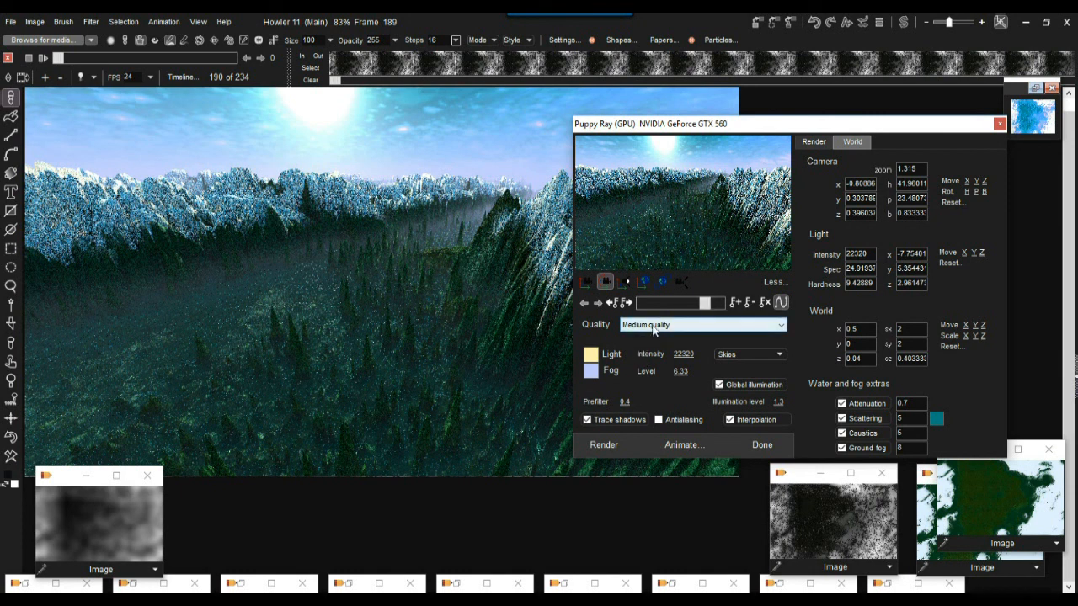
pyautogui.click(656, 367)
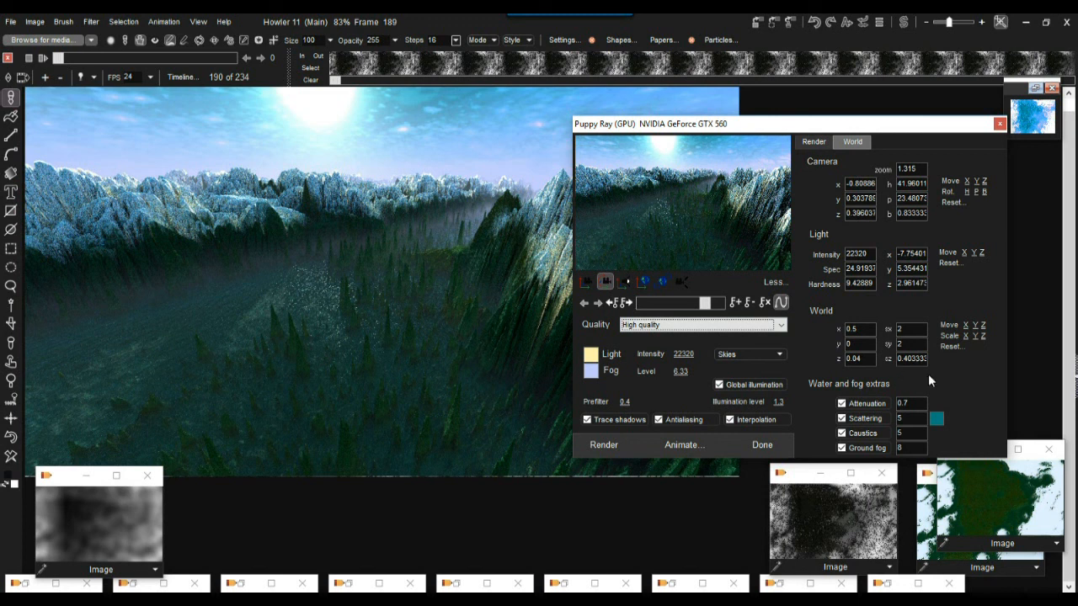
pyautogui.click(815, 142)
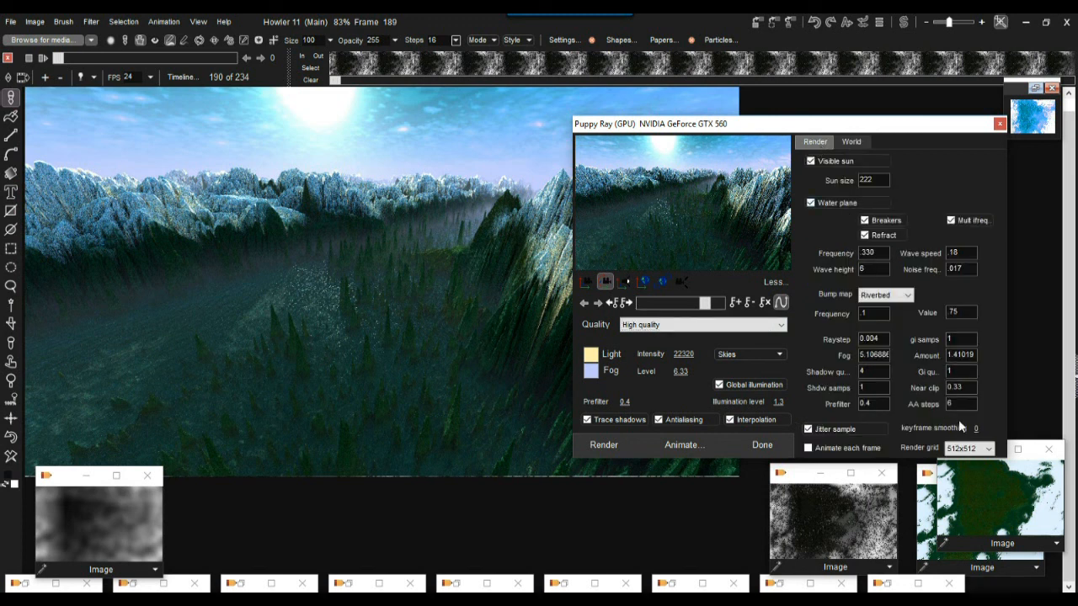
pyautogui.click(645, 325)
pyautogui.click(640, 375)
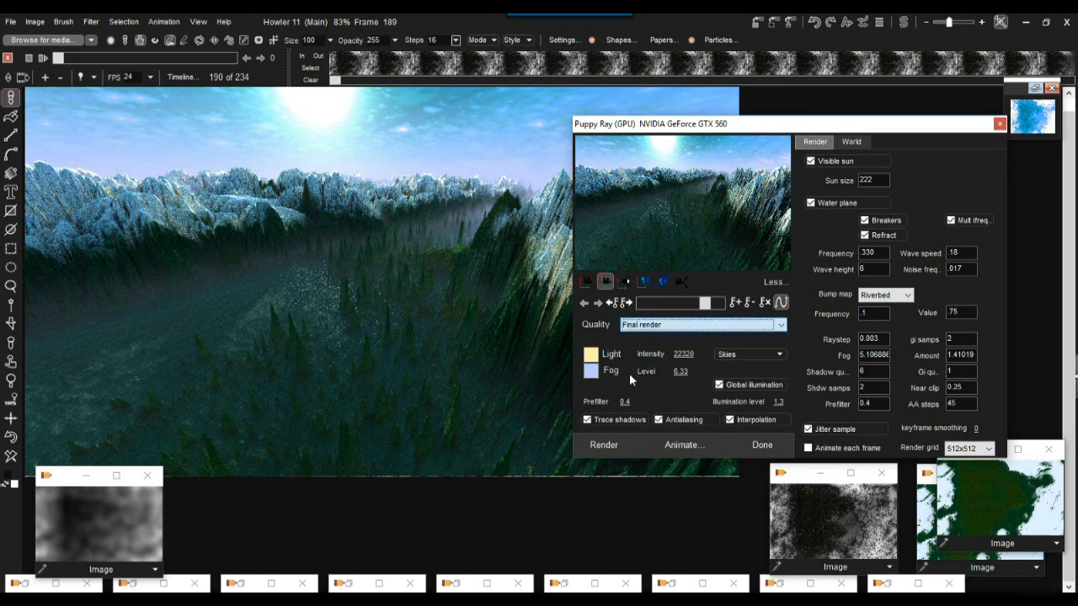